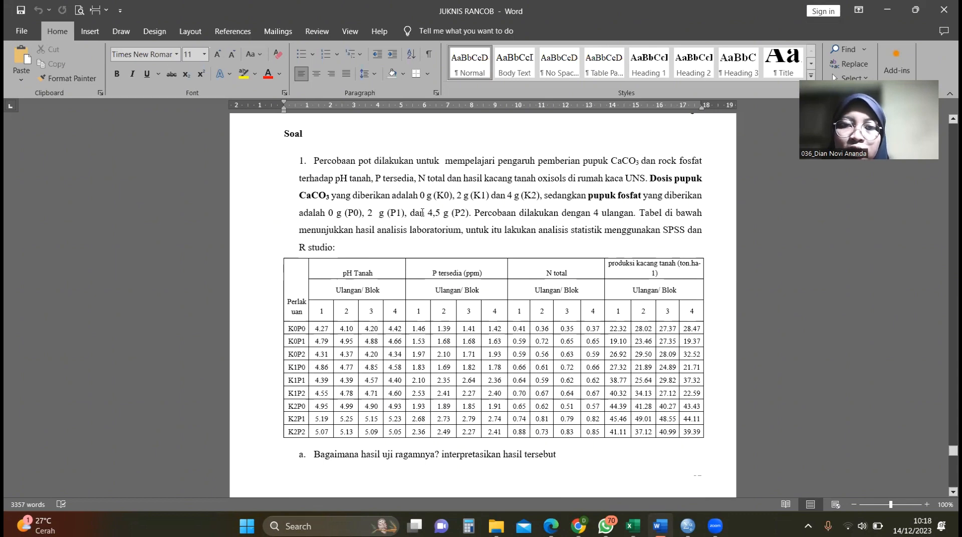
Switch from the assignment document to the empty SPSS Data Editor and select the first data cell.
scroll(422, 213, "down", 1)
scroll(562, 192, "down", 3)
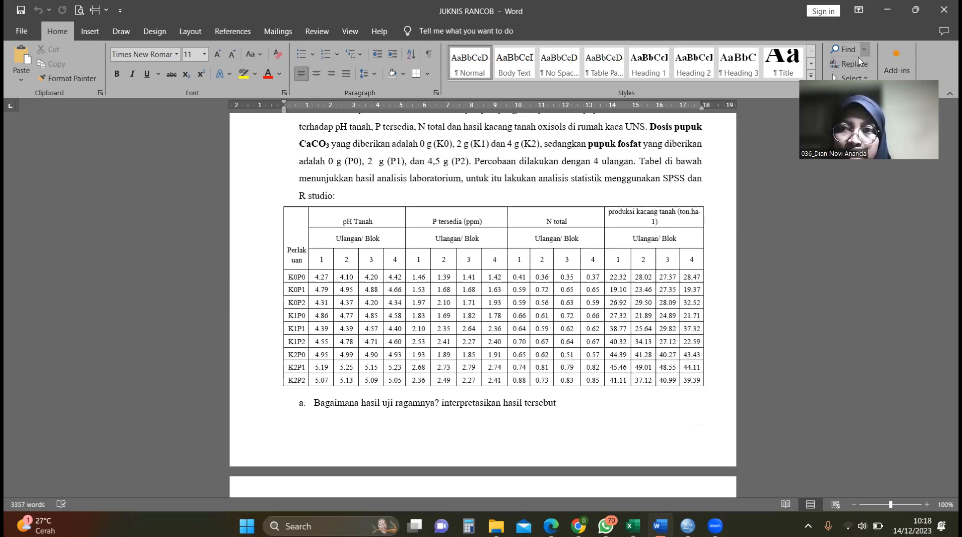
mouse_move(687, 526)
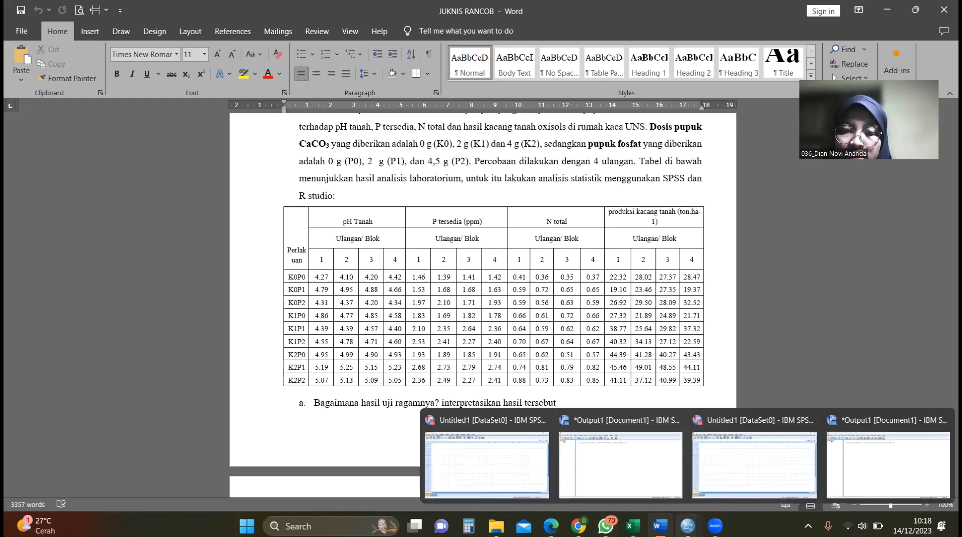
left_click(466, 463)
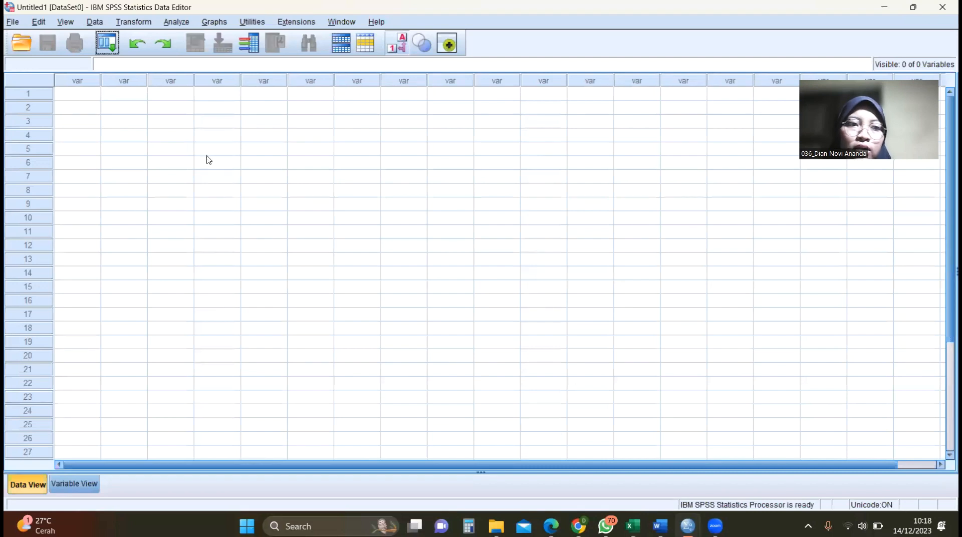
left_click(71, 95)
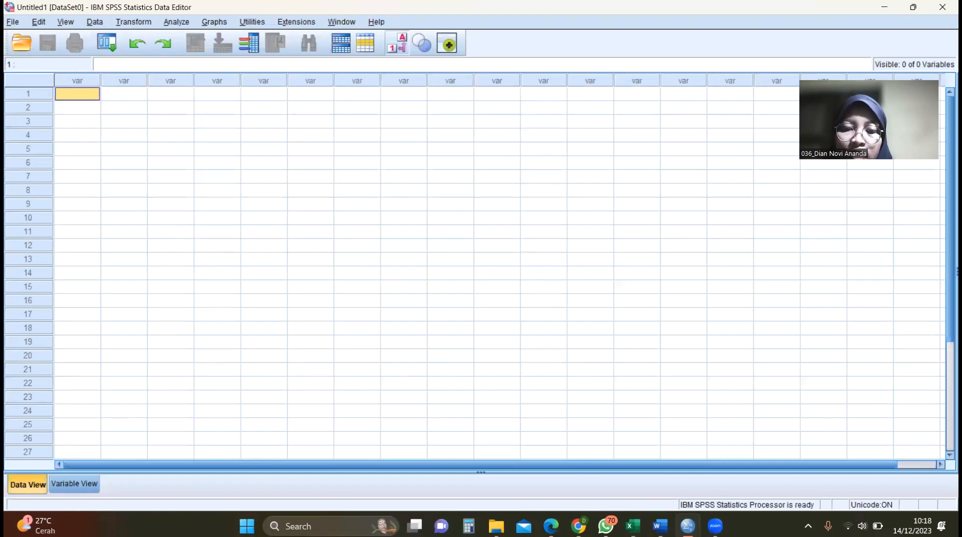
Switch to the TUGAS RANCOB workbook in Excel and look over the data table on the RALF sheet.
mouse_move(633, 526)
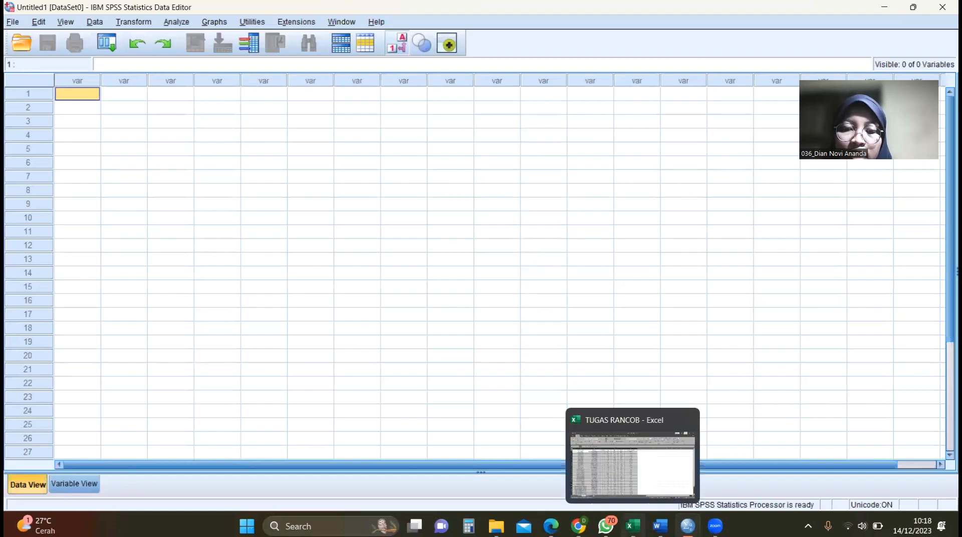
left_click(632, 463)
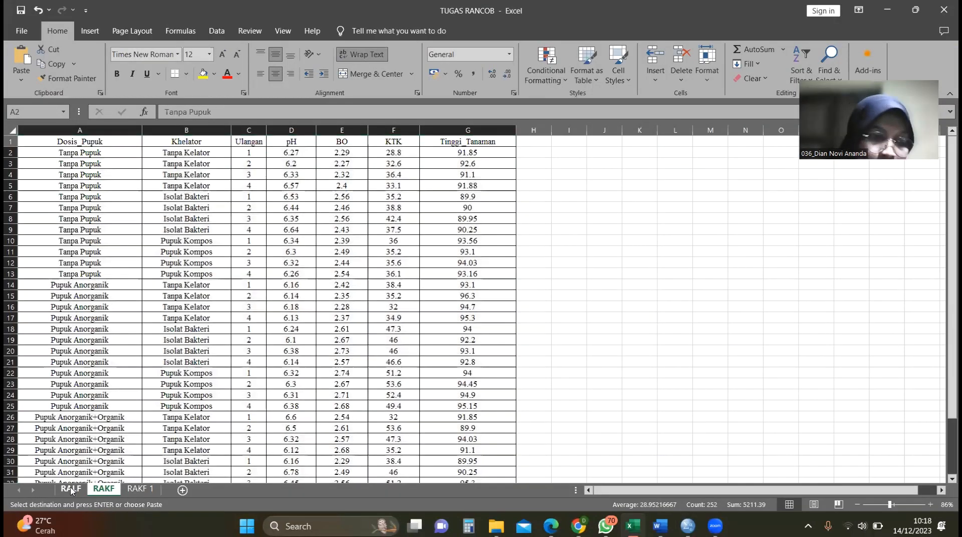
left_click(71, 488)
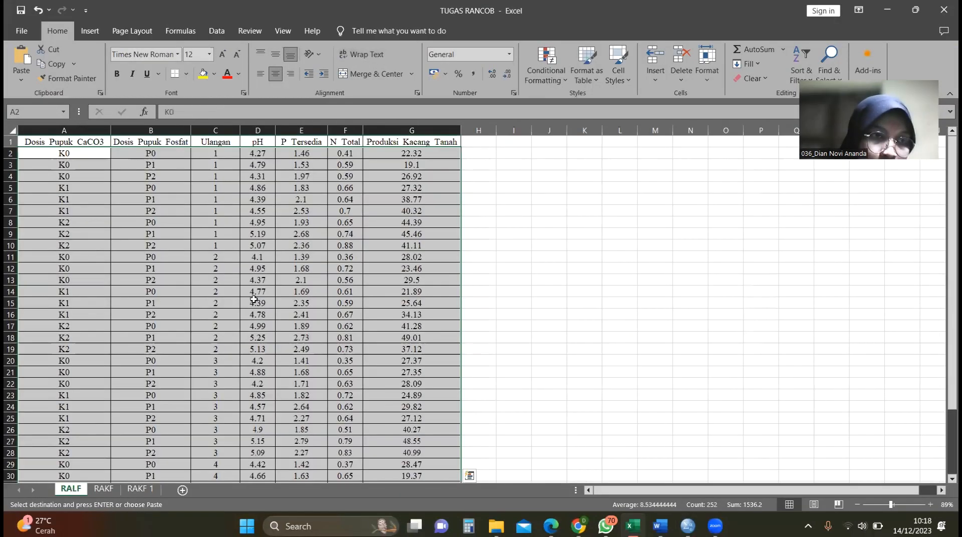
left_click(254, 299)
scroll(253, 299, "down", 4)
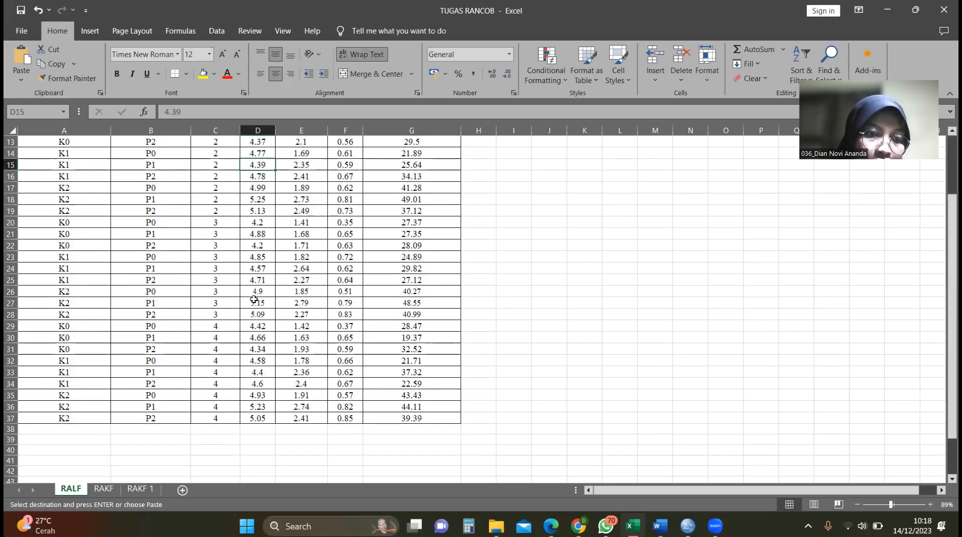
scroll(123, 258, "up", 4)
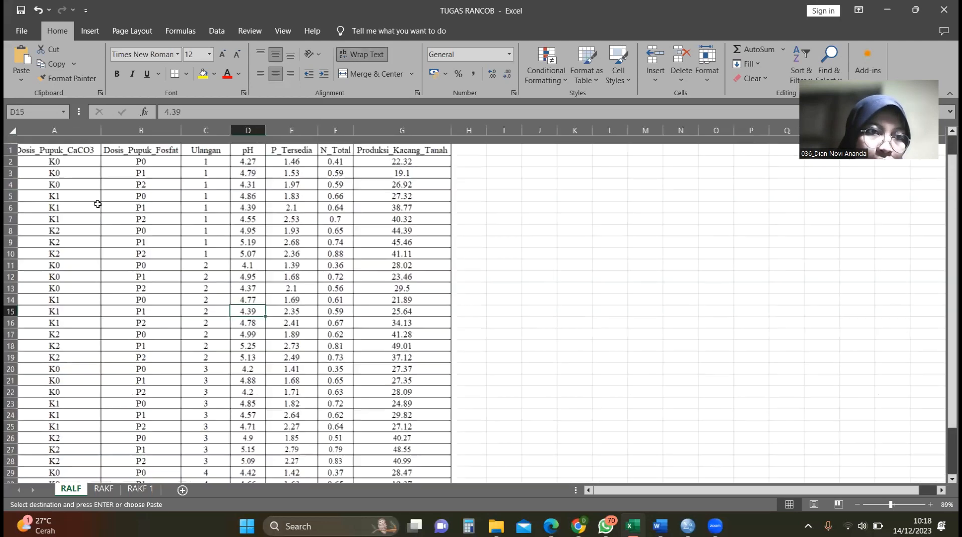
Copy the RALF sheet's data rows without the headers, range A2:G37.
left_click_drag(94, 155, 432, 441)
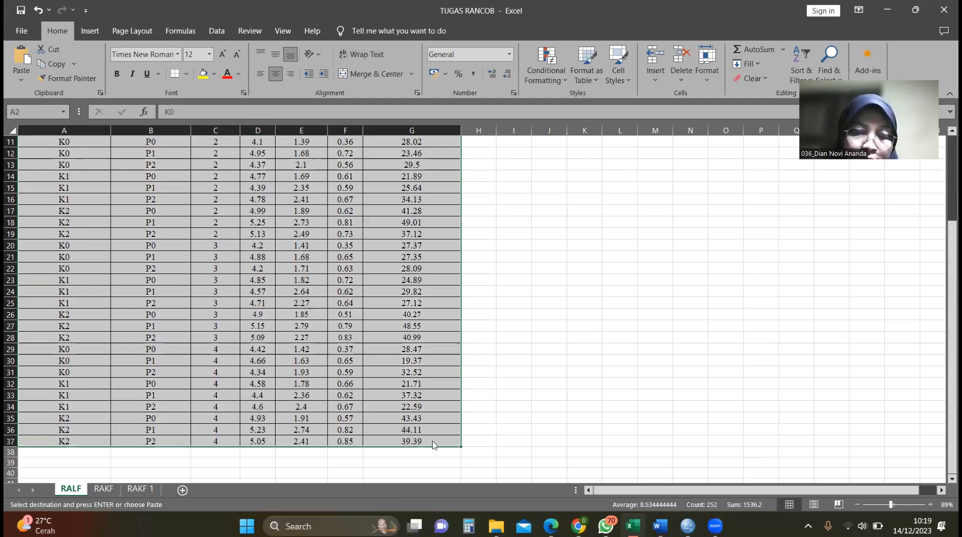
right_click(433, 442)
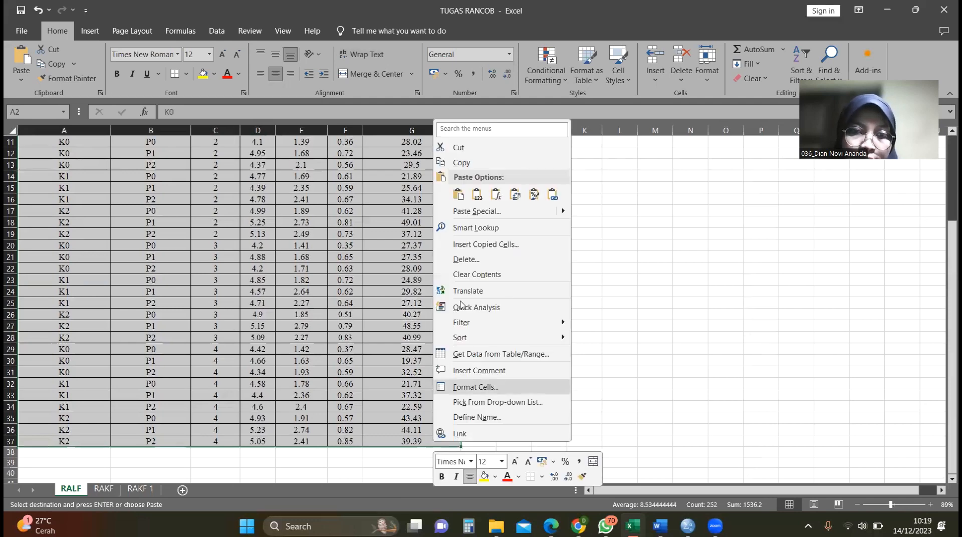
left_click(486, 166)
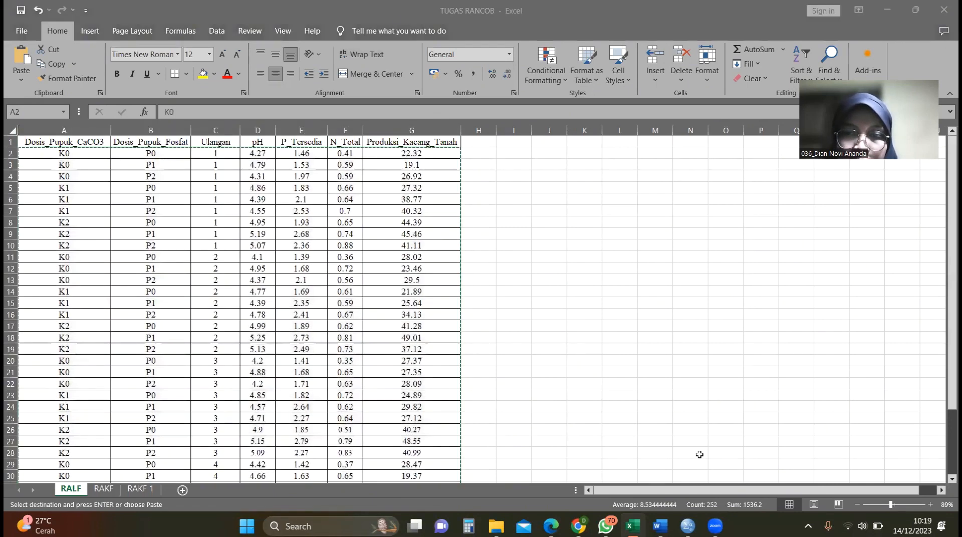
Return to the SPSS Data Editor and paste the copied data, without variable names, starting at the first cell.
left_click(883, 9)
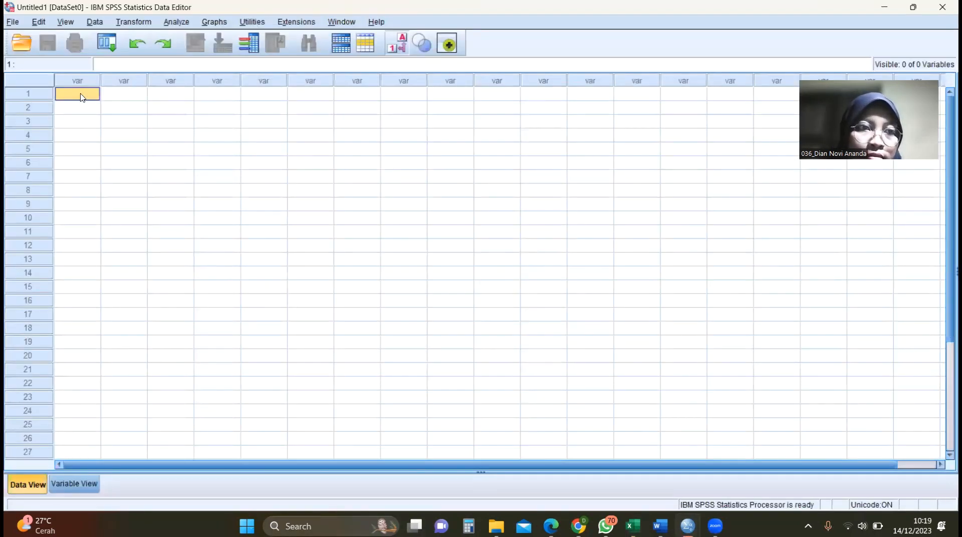
right_click(81, 97)
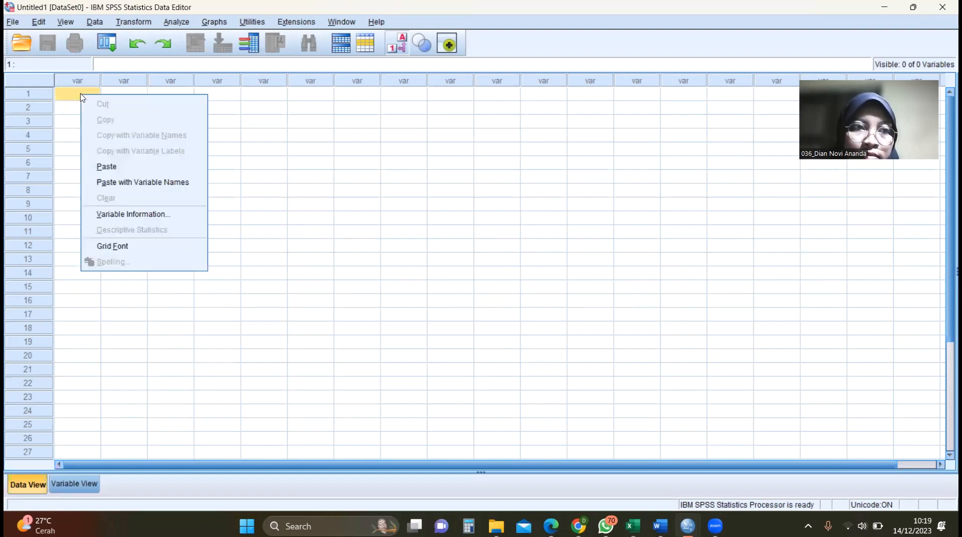
left_click(121, 165)
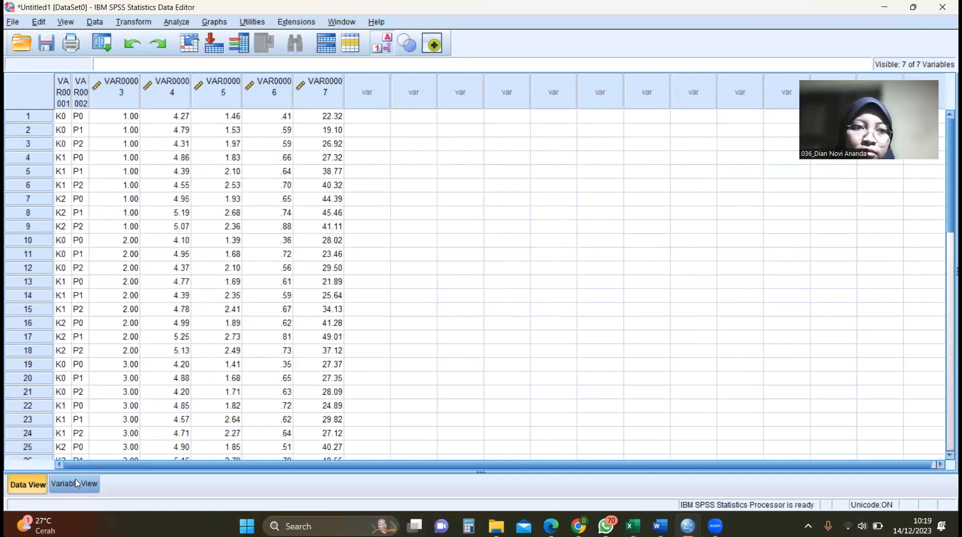
Show the variable definitions and rename the first variable as Dosis_Pupuk_CaCO3.
left_click(75, 483)
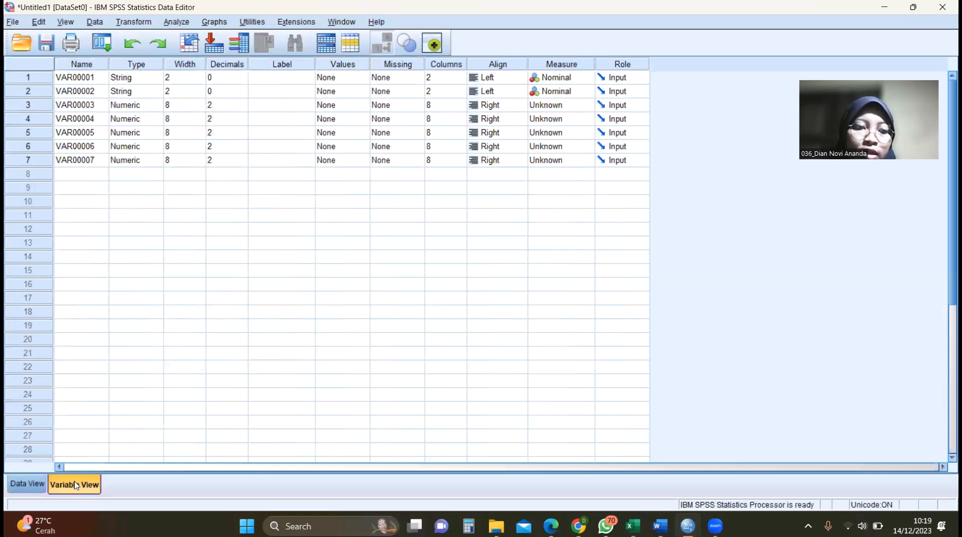
left_click(95, 80)
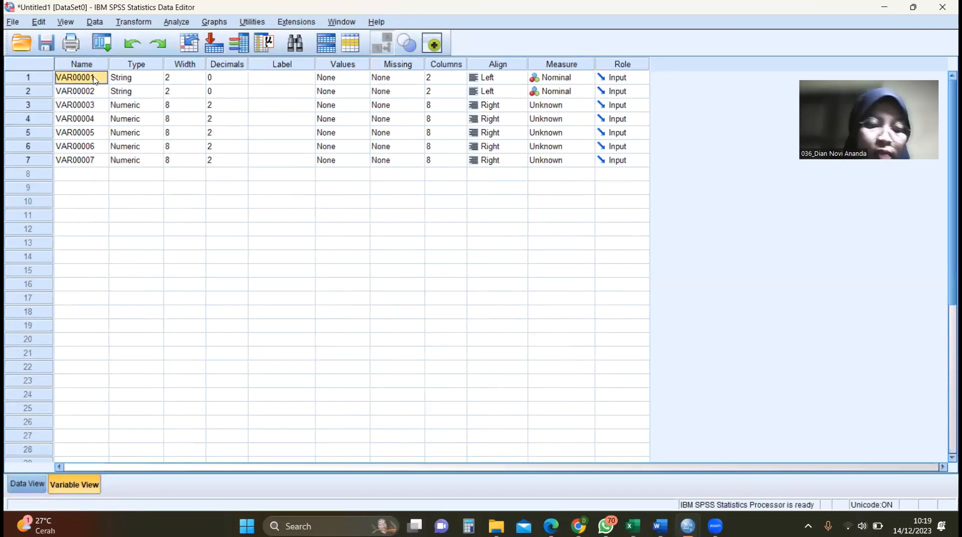
type("d")
key("BackSpace")
type("D")
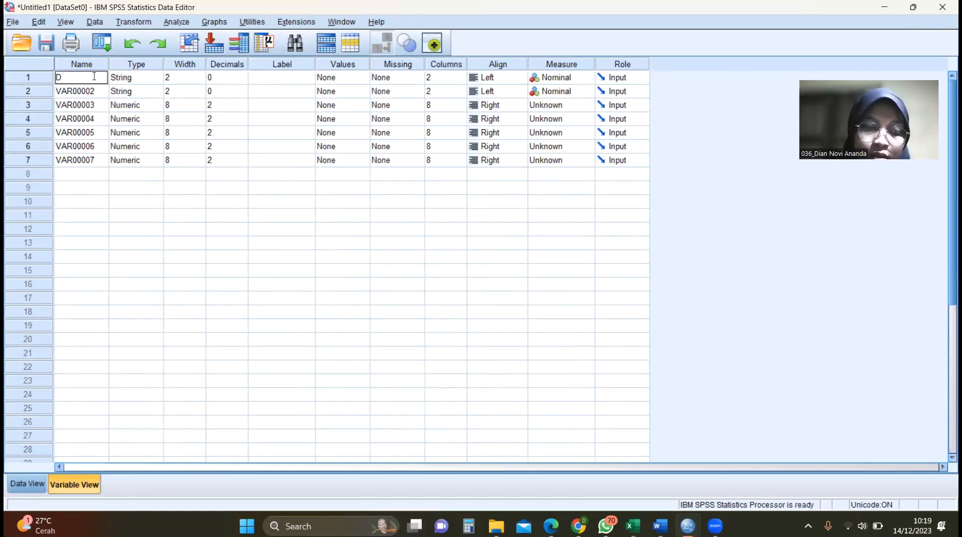
type("osis_Pupuk")
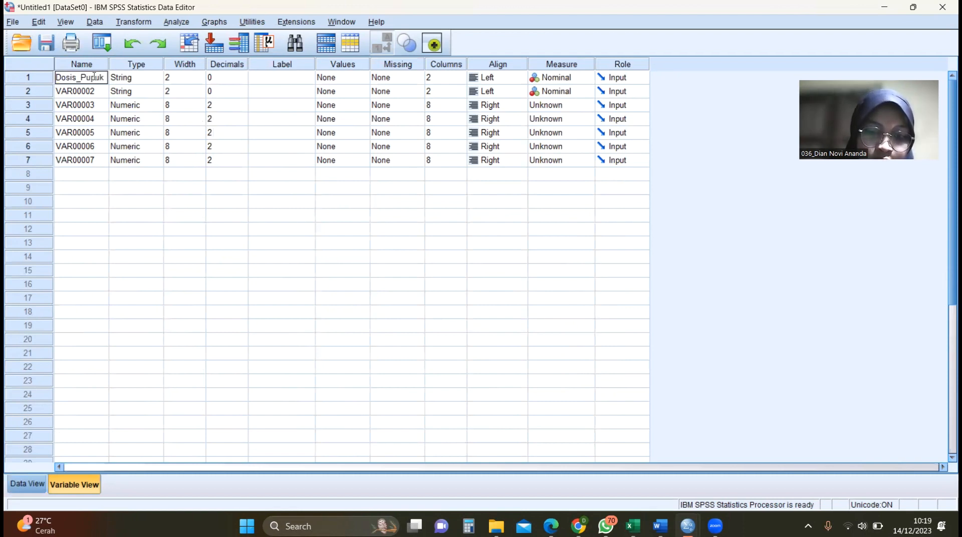
type("_CaC")
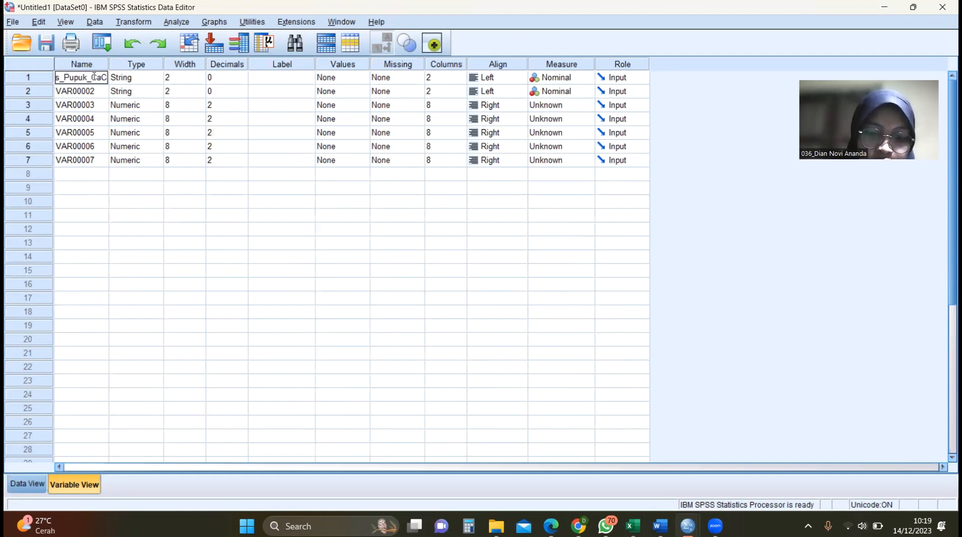
type("O3")
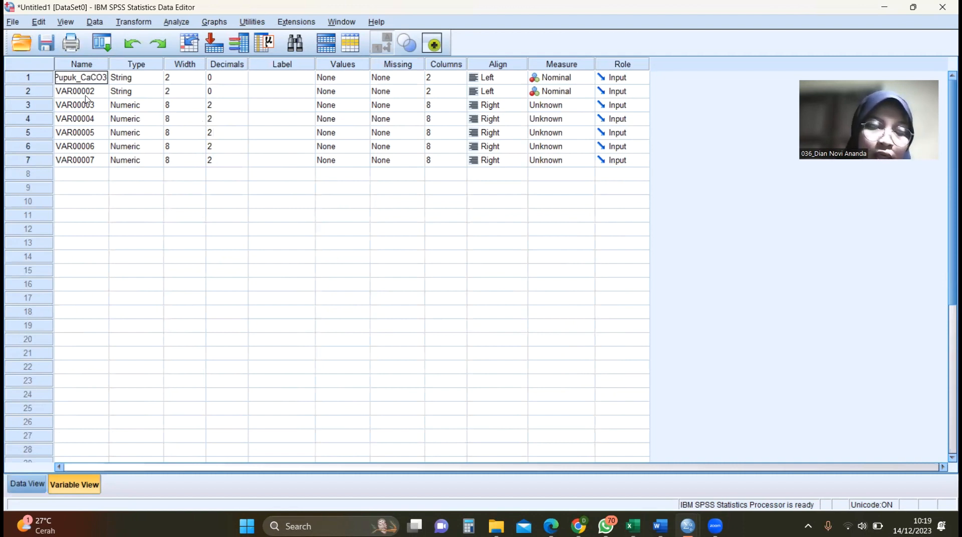
Rename the second variable as Dosis_Pupuk_Fosfat.
left_click(87, 94)
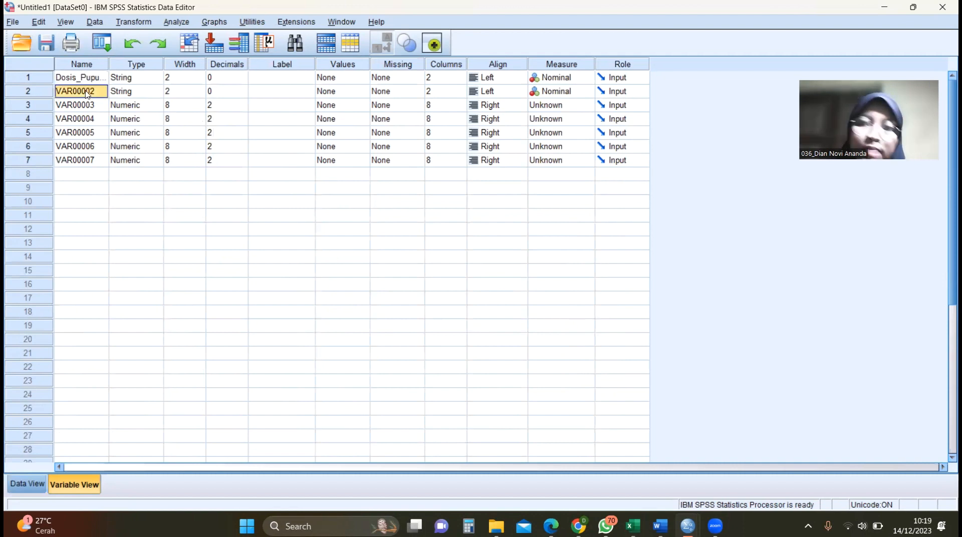
type("Dosis")
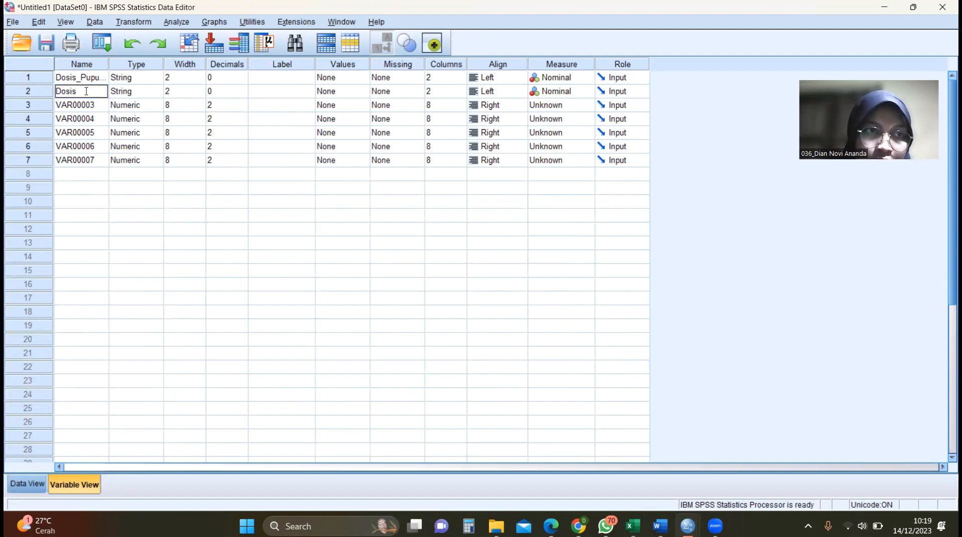
type("_Pupuk")
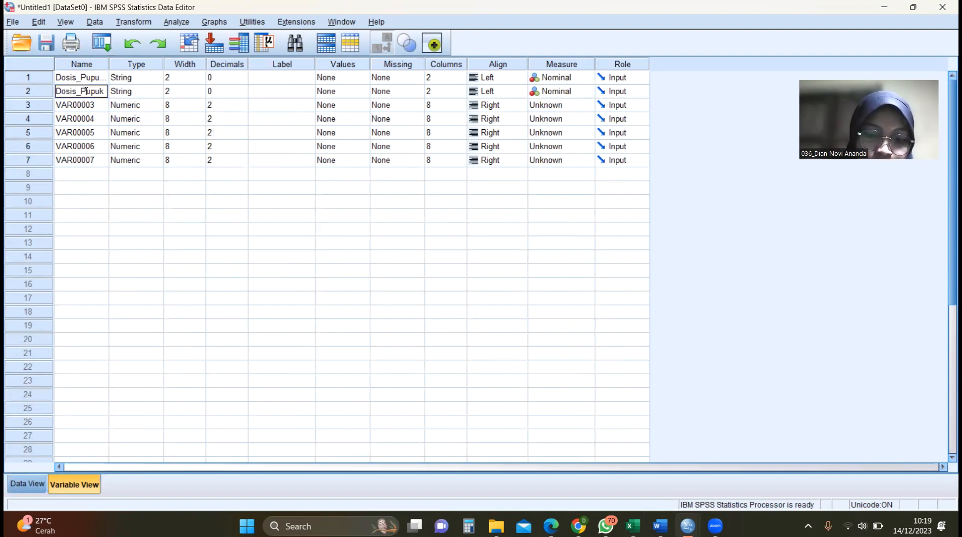
type("_Fos")
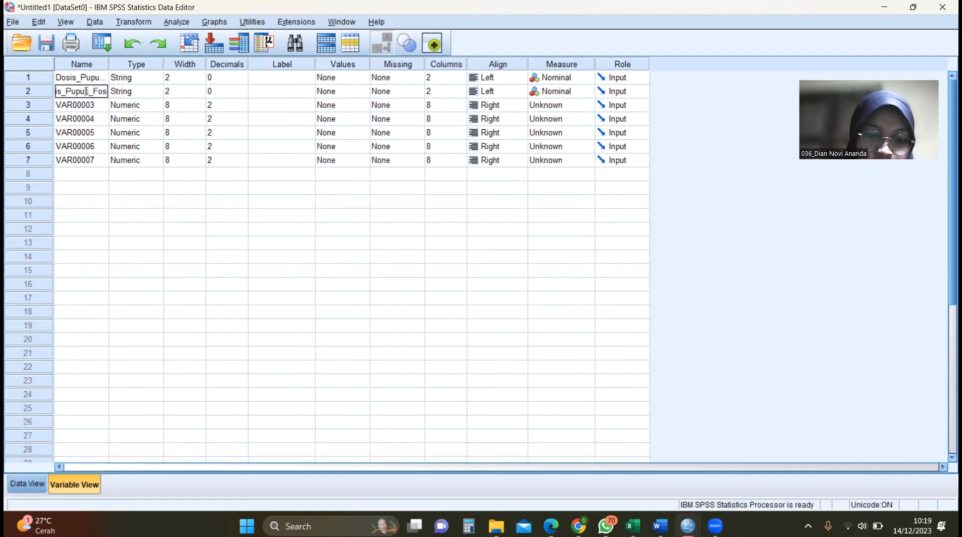
type("fat")
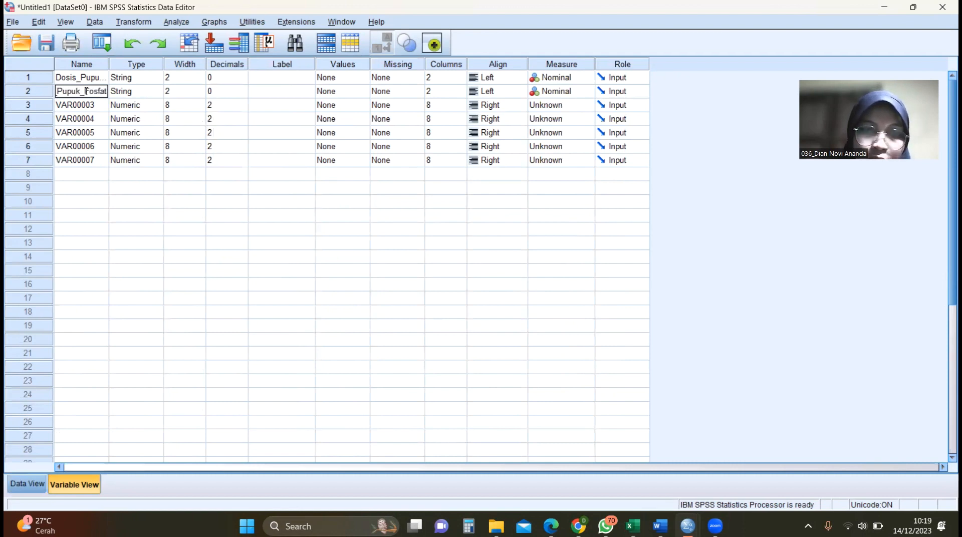
key("Return")
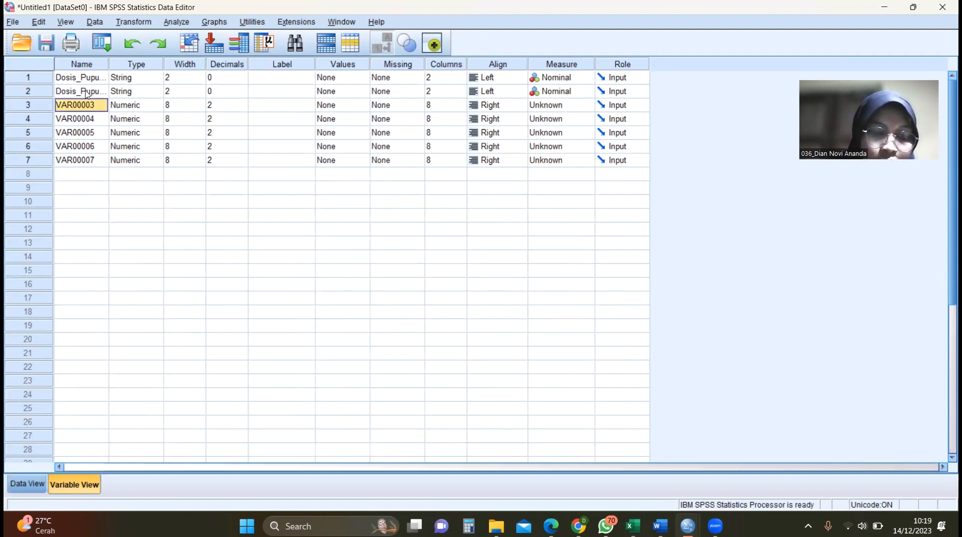
Rename the third variable as Ulangan and the fourth as pH.
type("Ulangan")
key("Return")
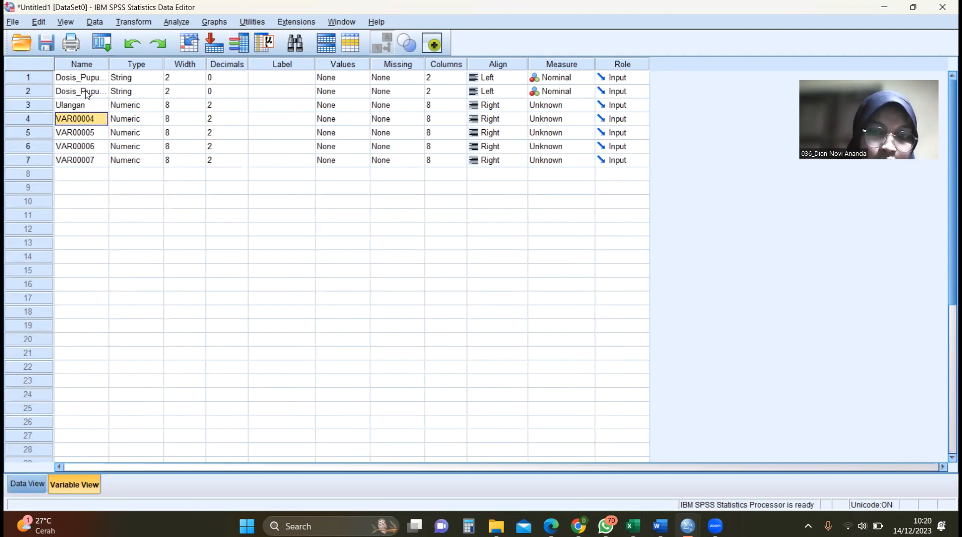
type("pH")
key("Return")
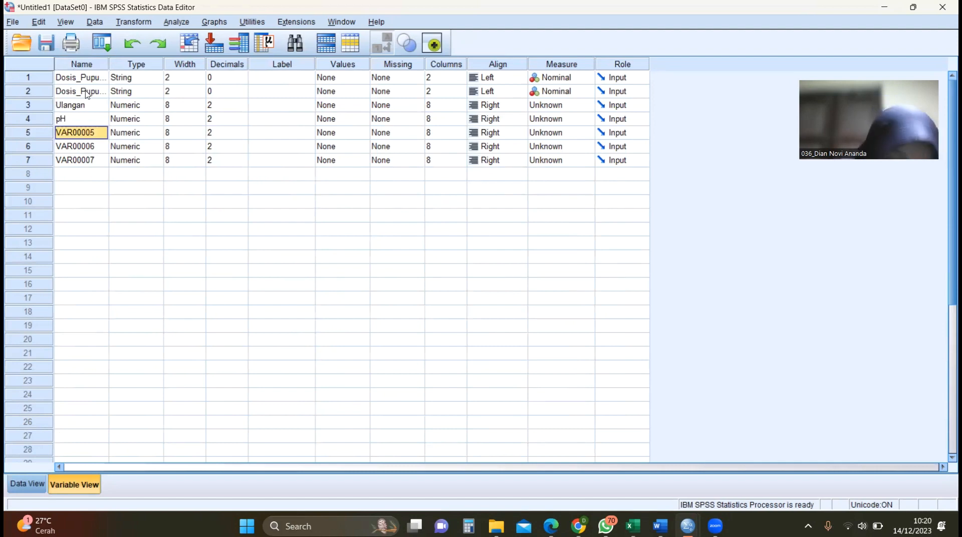
Rename the fifth variable as P_Tersedia and the sixth as N_Total.
type("P_Ter")
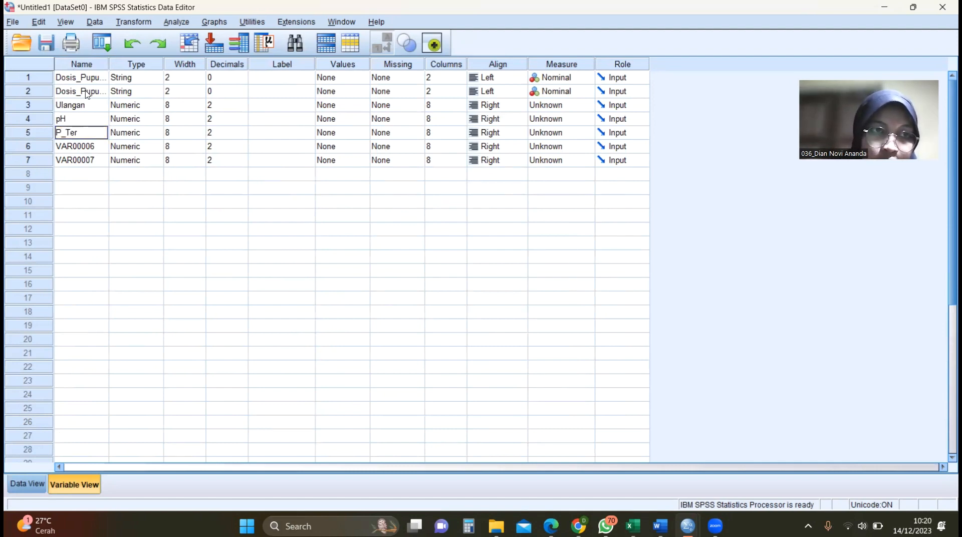
type("sedia")
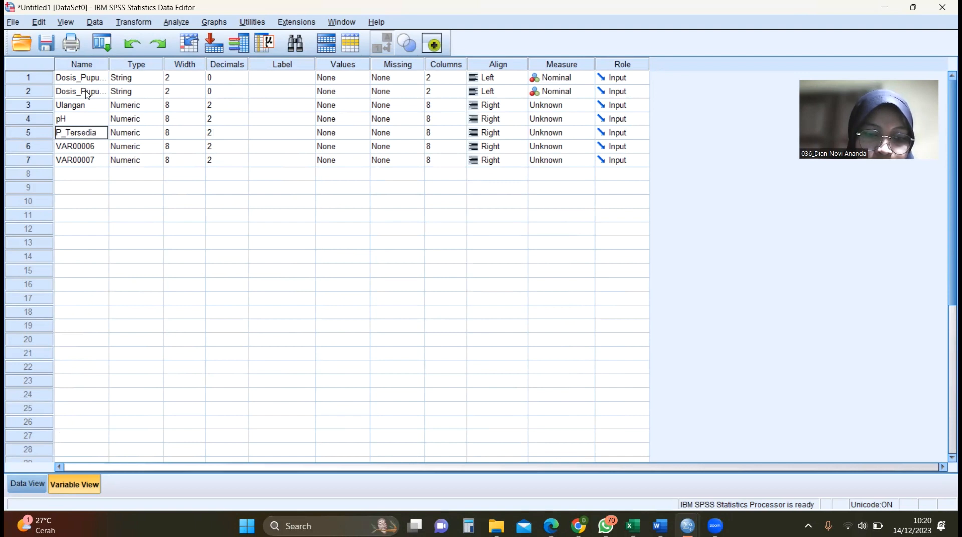
key("Return")
type("N_Total")
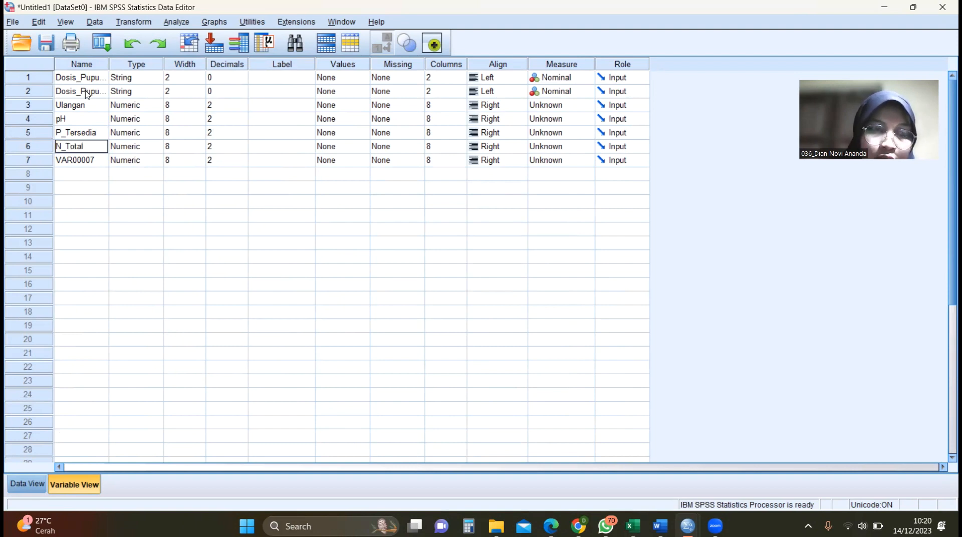
key("Return")
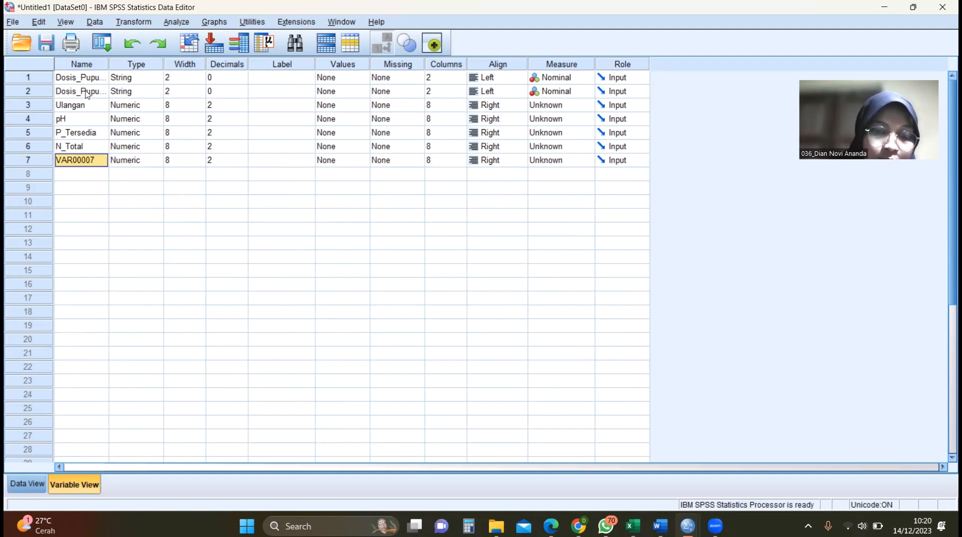
Rename the seventh variable as Produksi_Kacang_Tanah.
type("Pro")
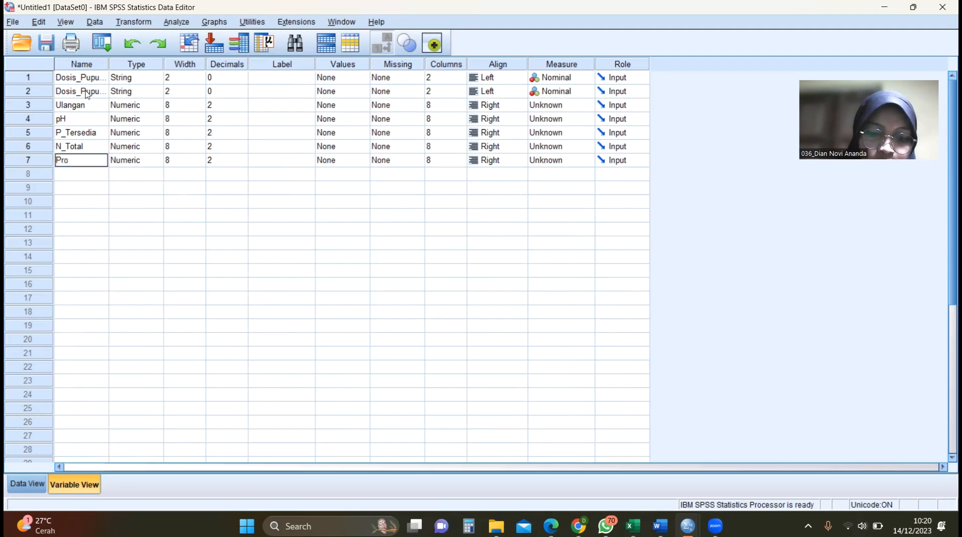
type("duksi")
type("_Kacang")
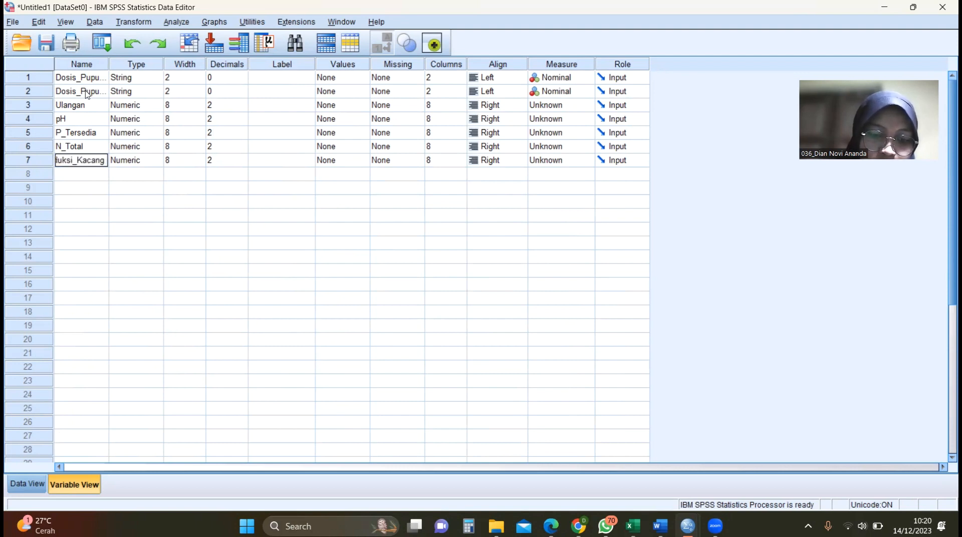
type("_Tanah")
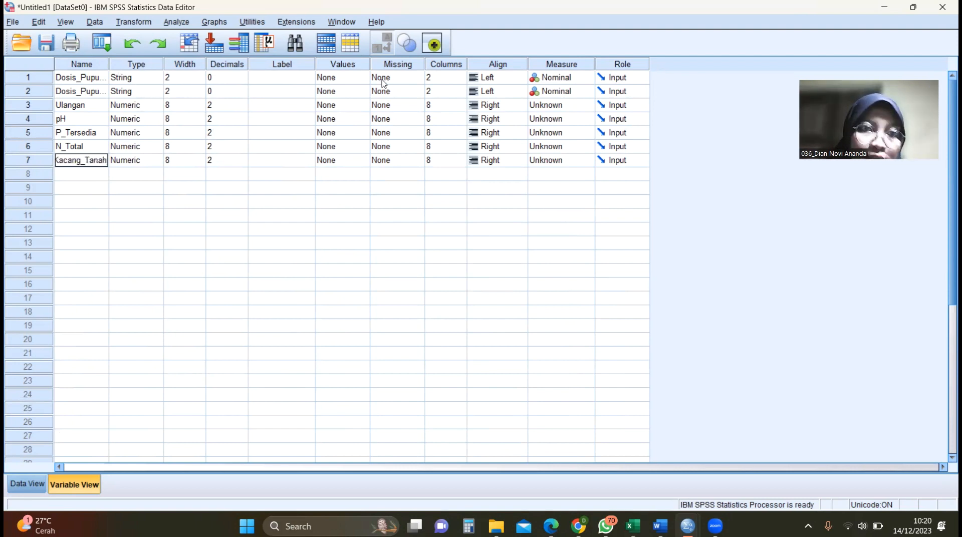
Open the value labels of the first variable, the CaCO3 dose, and label value 1 as K0.
left_click(358, 79)
left_click(361, 78)
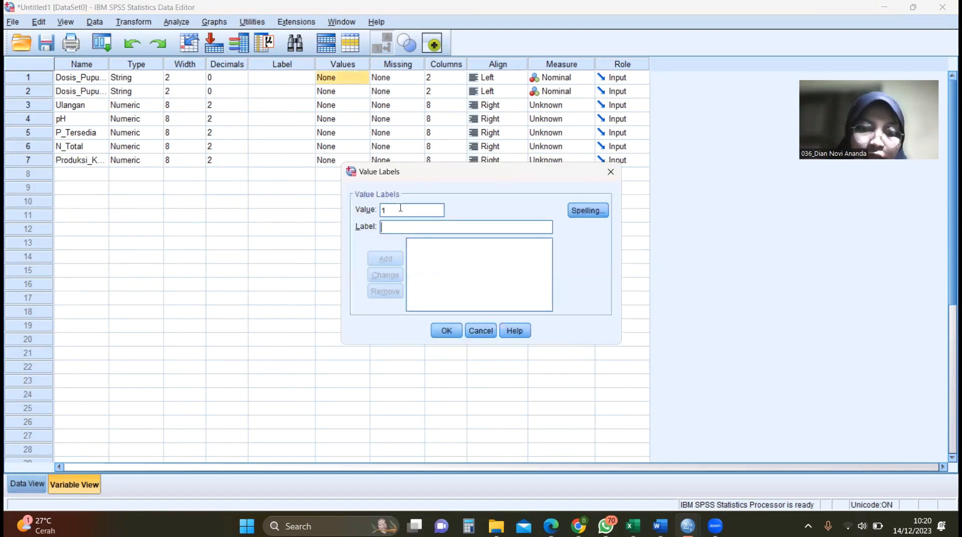
key("Tab")
type("k0")
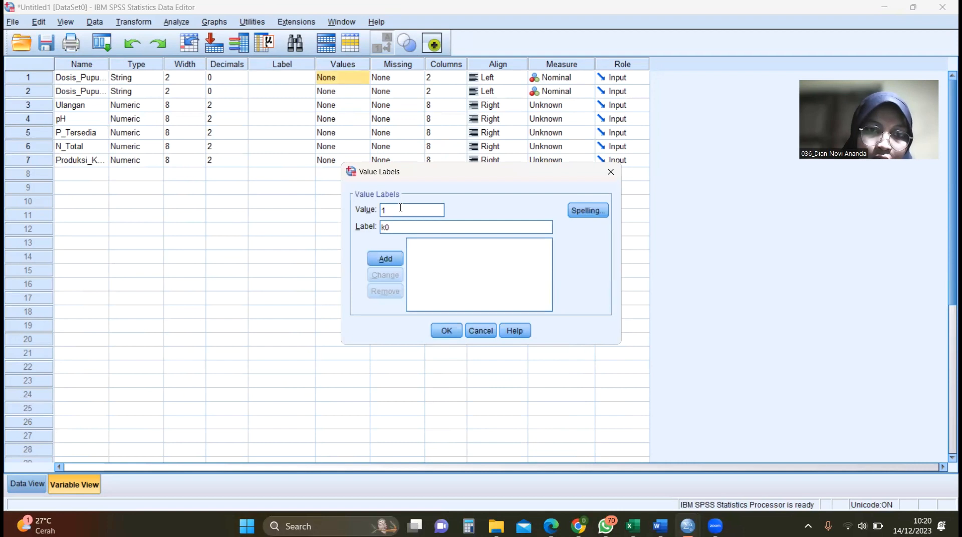
key("BackSpace")
key("BackSpace")
type("K0")
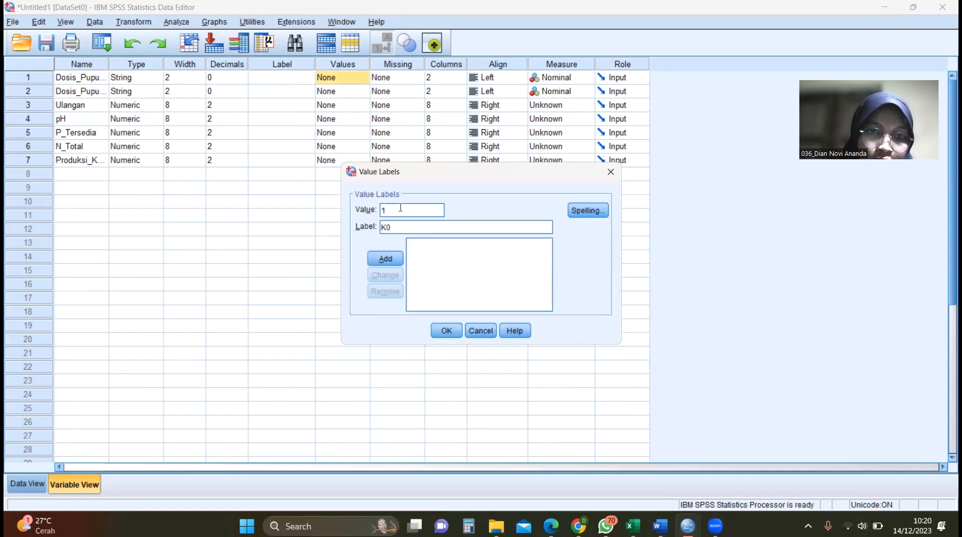
key("Return")
Label value 2 as K1 and value 3 as K2 for the CaCO3 dose variable, and apply the labels.
type("2")
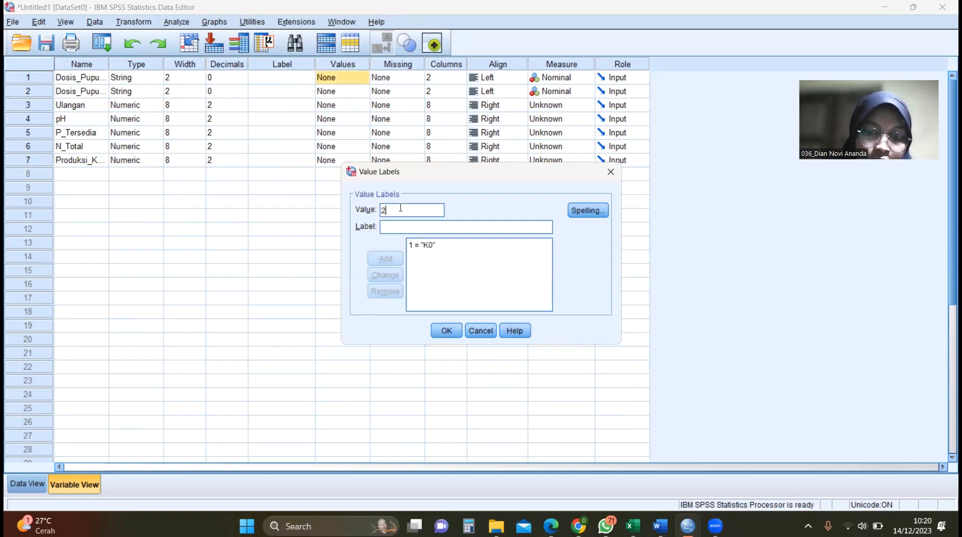
key("Tab")
type("K1")
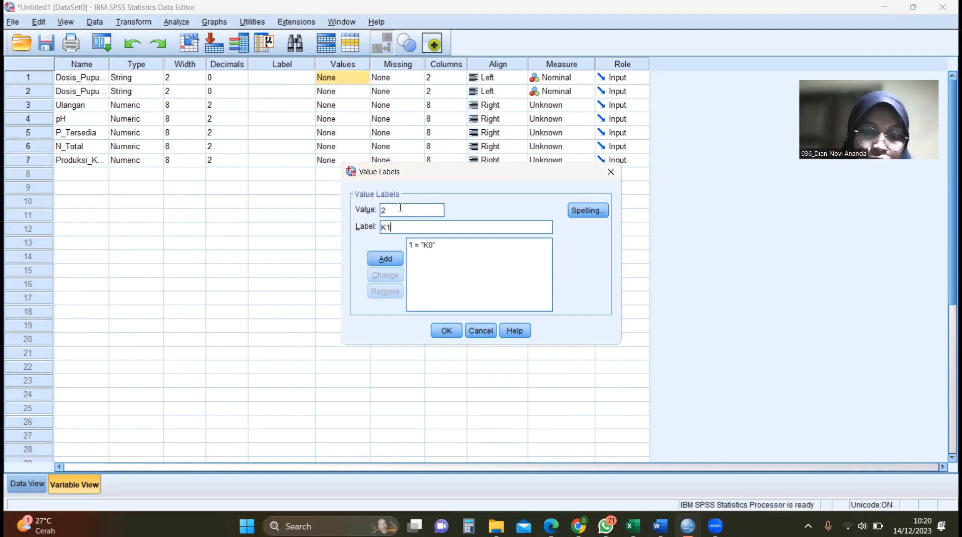
key("Return")
type("3")
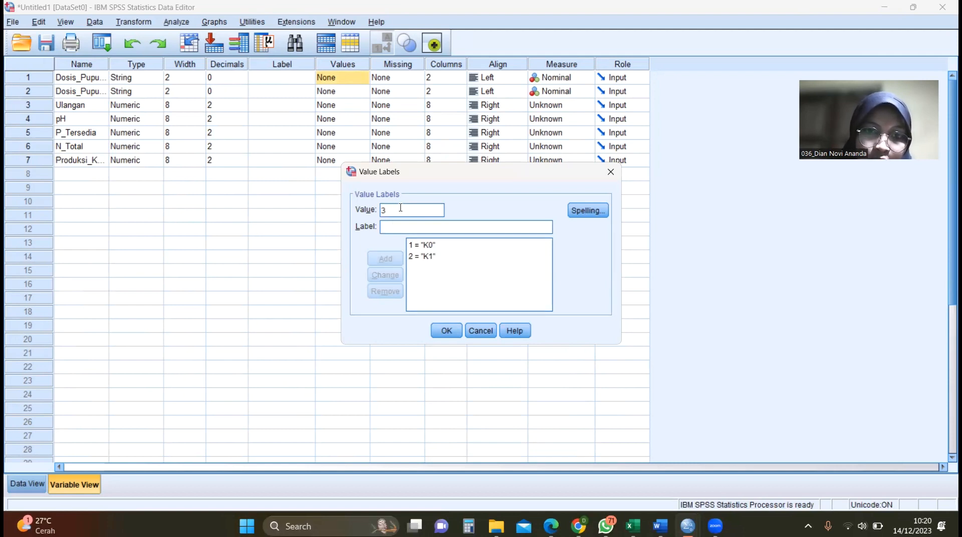
type("K2")
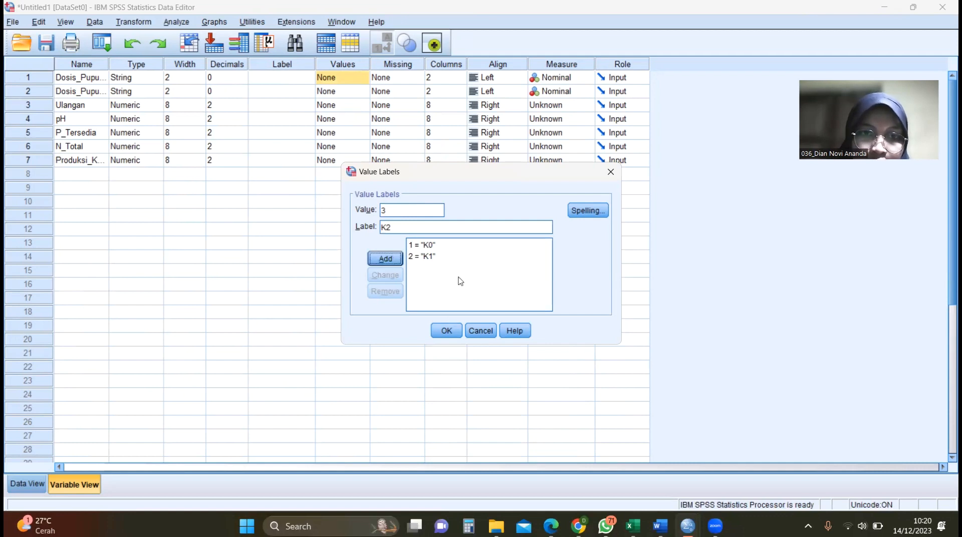
key("Return")
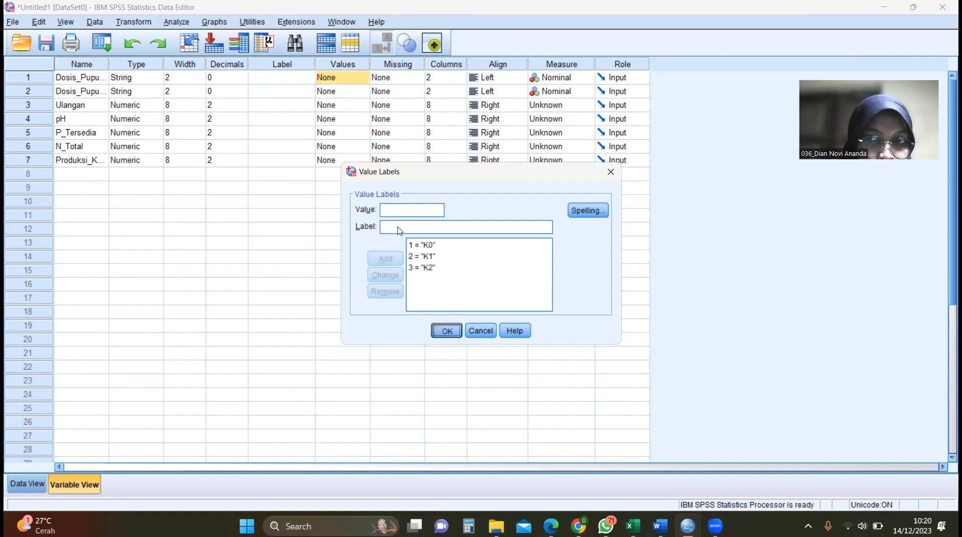
key("Return")
Give the second variable, the phosphate dose, the value labels 1 = P0, 2 = P1 and 3 = P2.
left_click(366, 97)
left_click(365, 93)
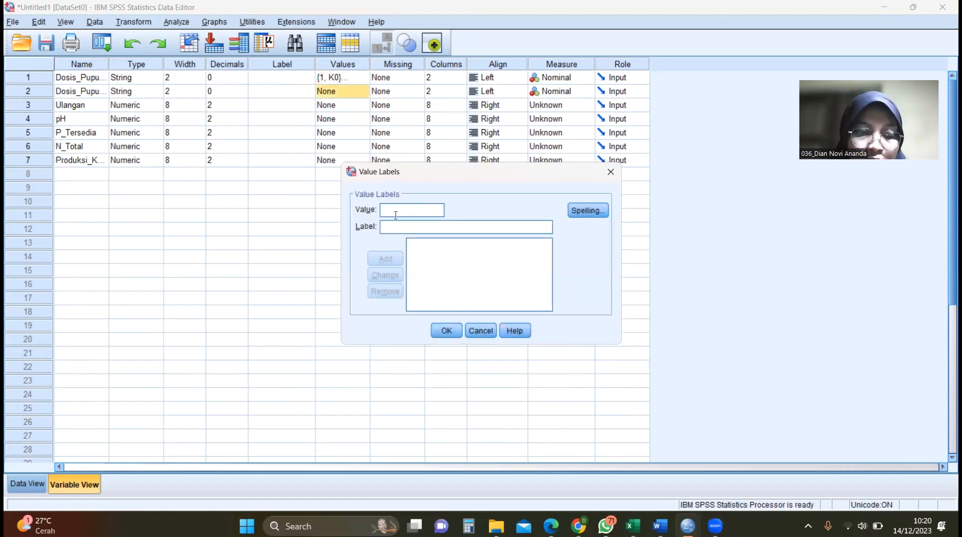
type("P0")
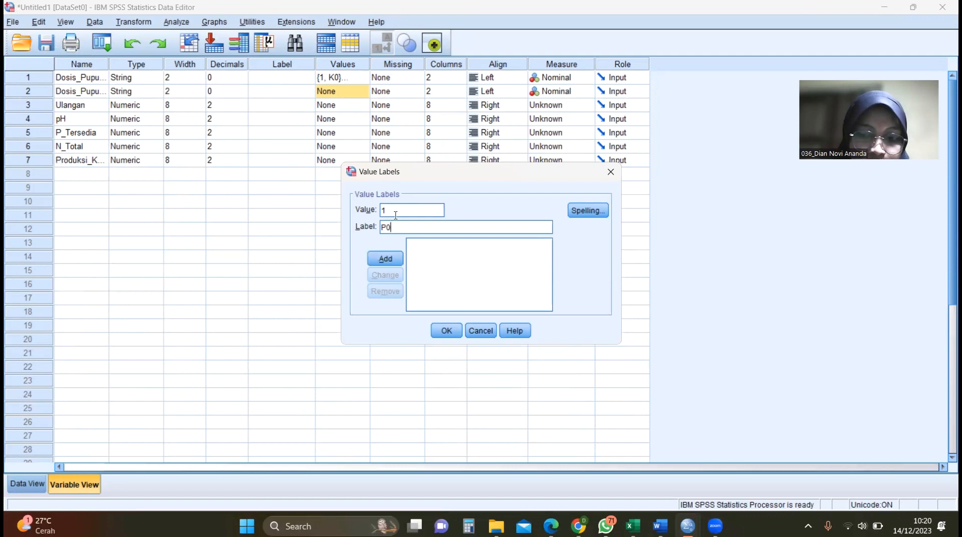
key("Return")
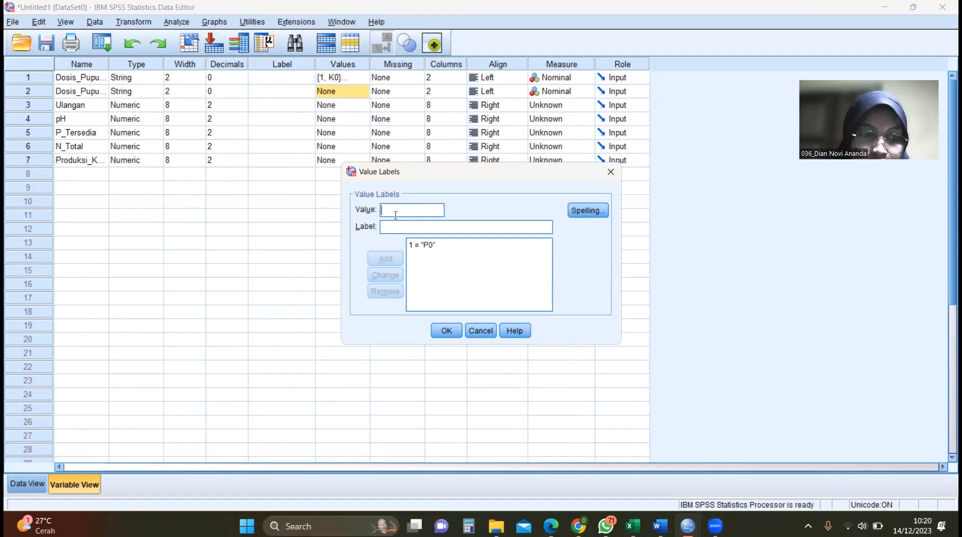
type("2")
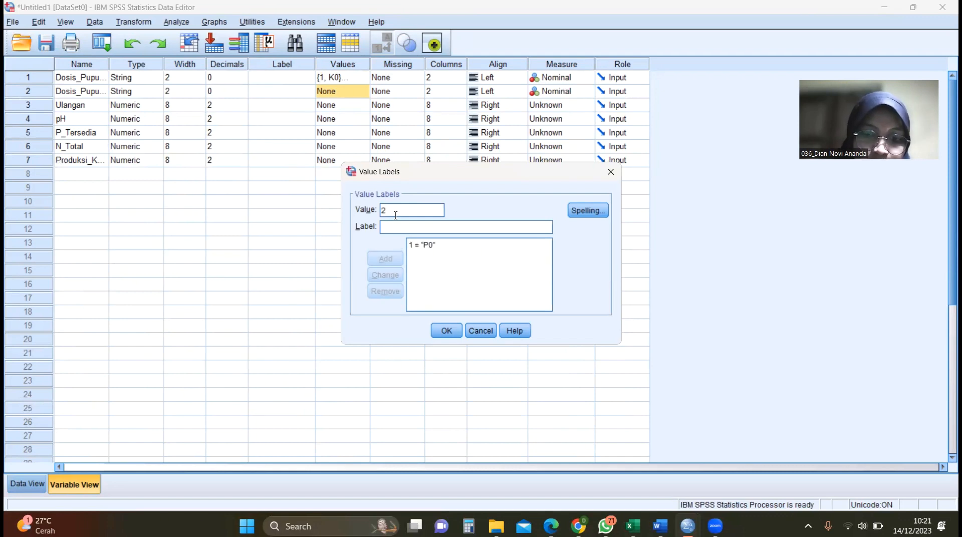
type(" = \"P1")
key("Return")
type("3")
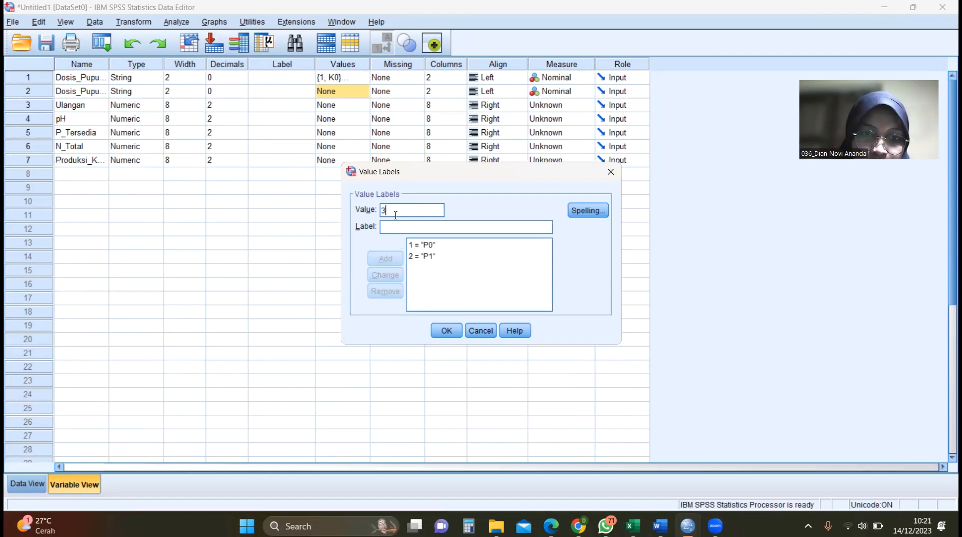
type("P")
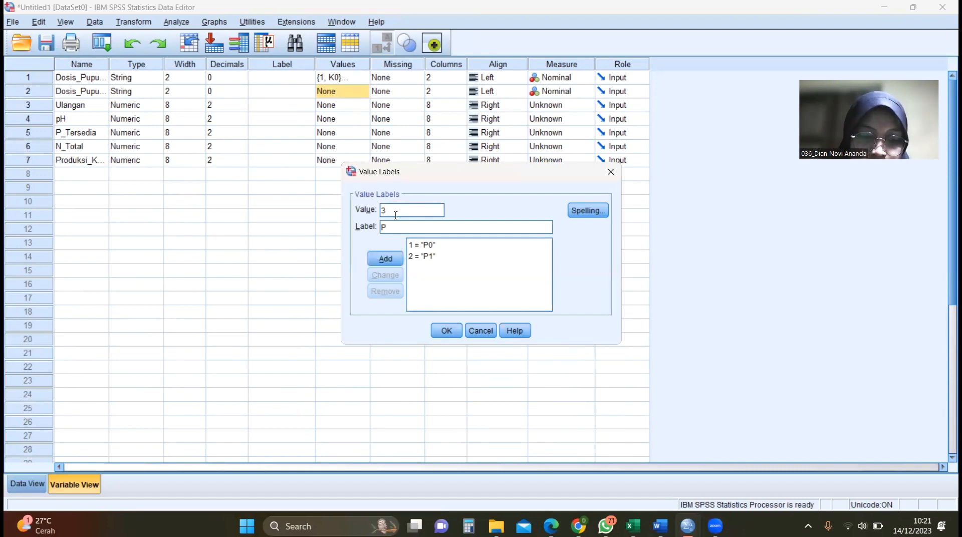
type("2")
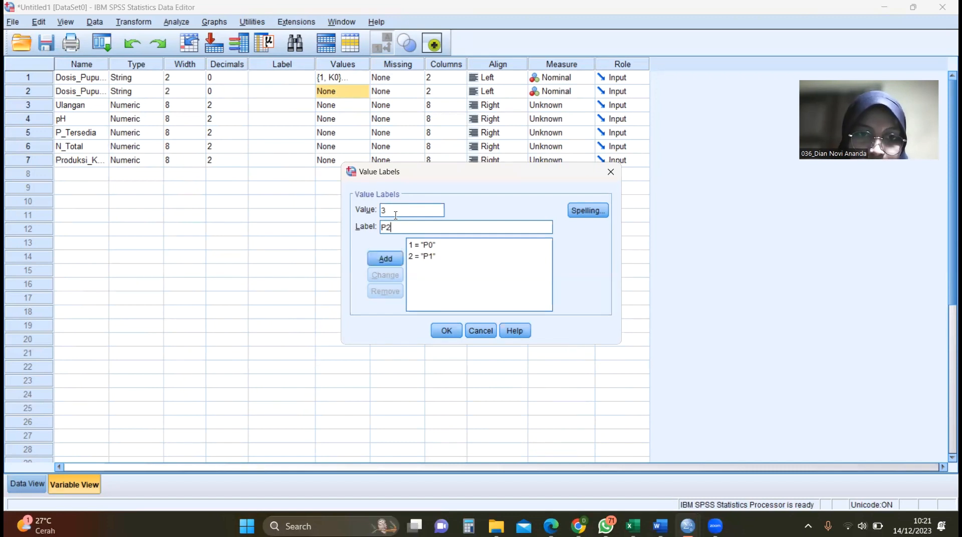
key("Tab")
key("Return")
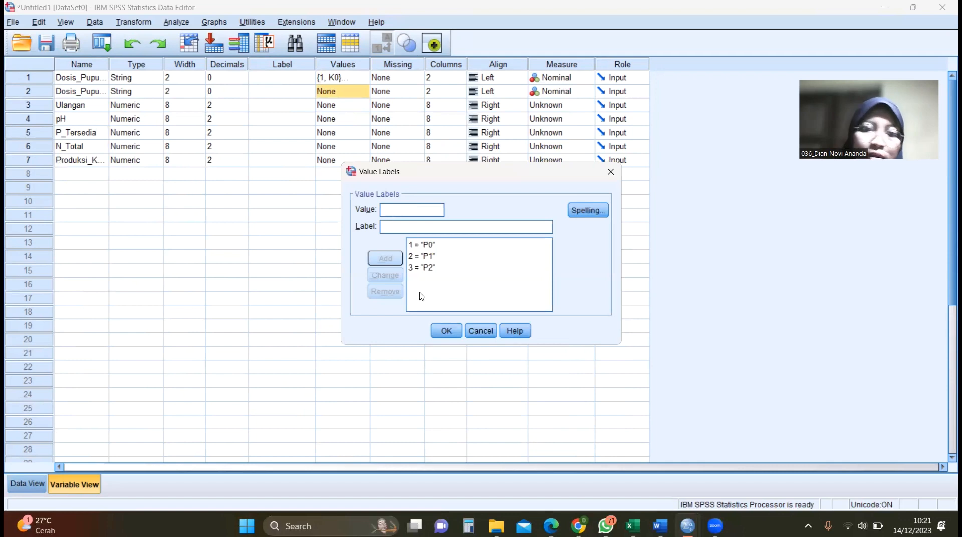
left_click(442, 330)
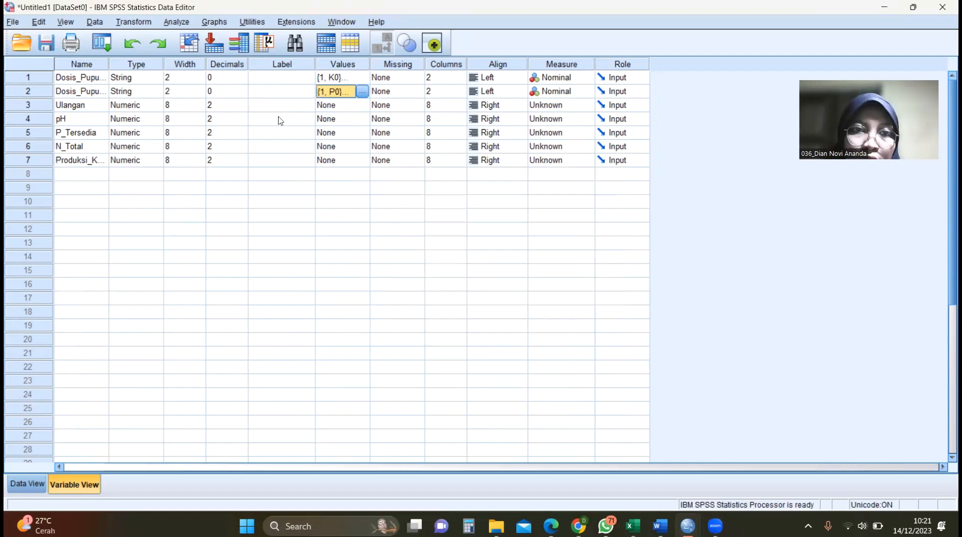
Set the decimals of Ulangan to 0 and add the value labels 1 = 1 and 2 = 2 for it.
left_click(235, 105)
left_click(243, 108)
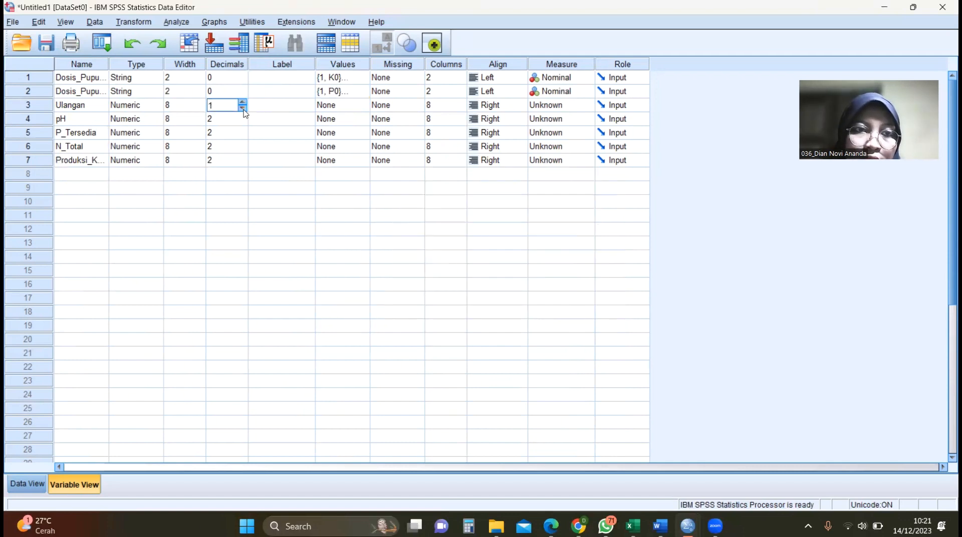
left_click(351, 106)
left_click(361, 105)
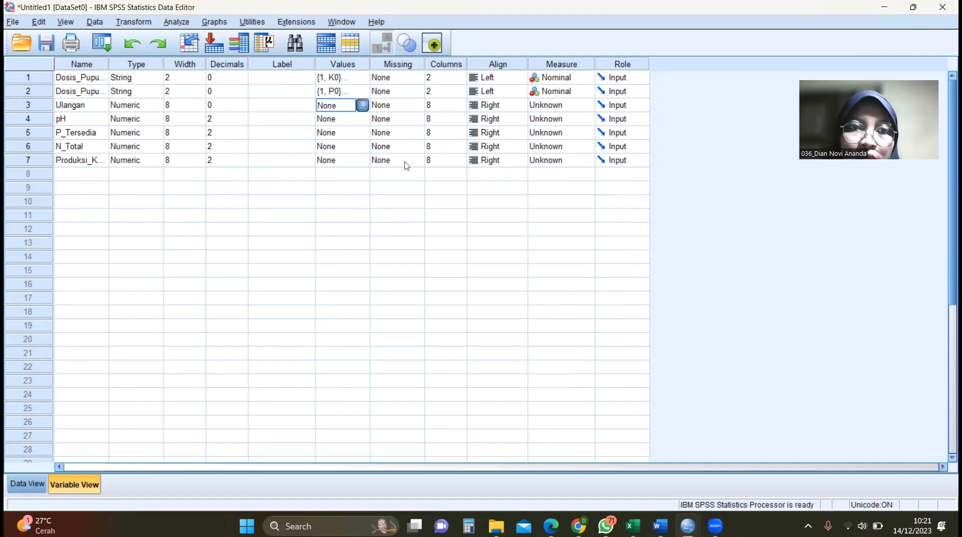
type("1")
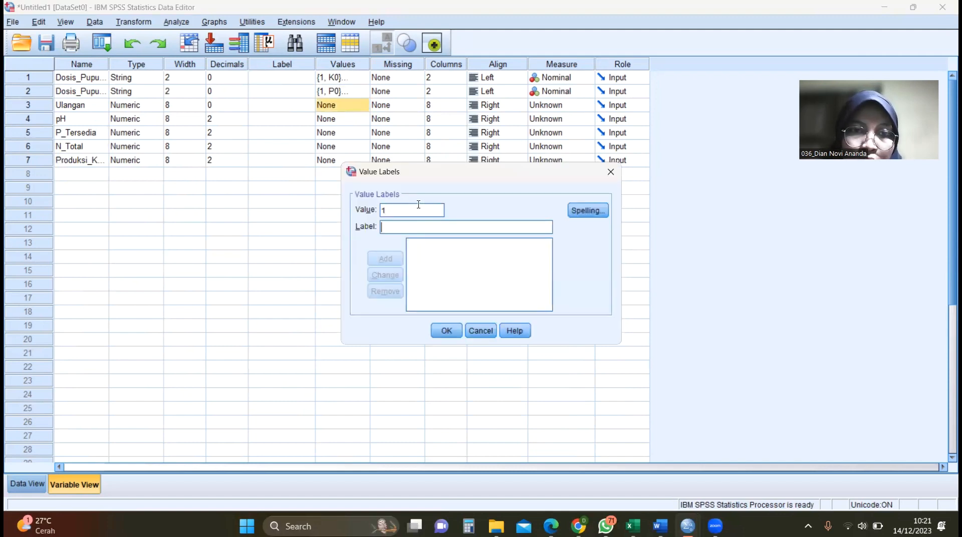
key("Tab")
type("1")
key("alt+a")
type("2")
key("Tab")
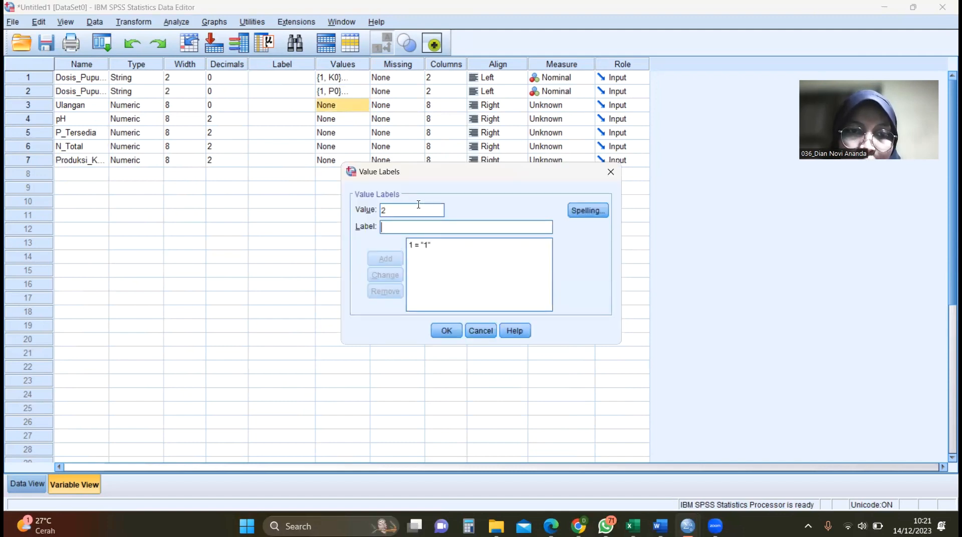
type("2")
key("alt+a")
Add the value labels 3 = 3 and 4 = 4 for Ulangan and apply the set of labels.
type("3")
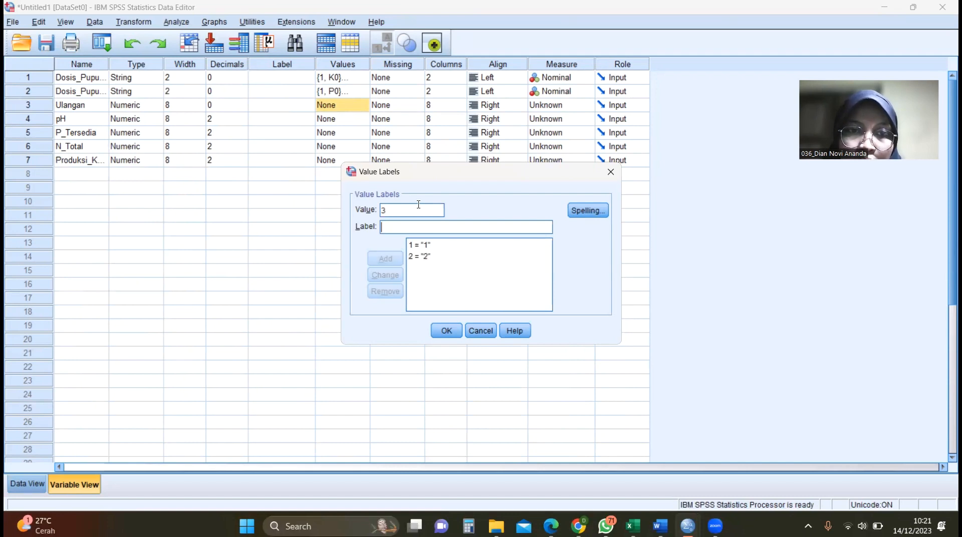
type("3")
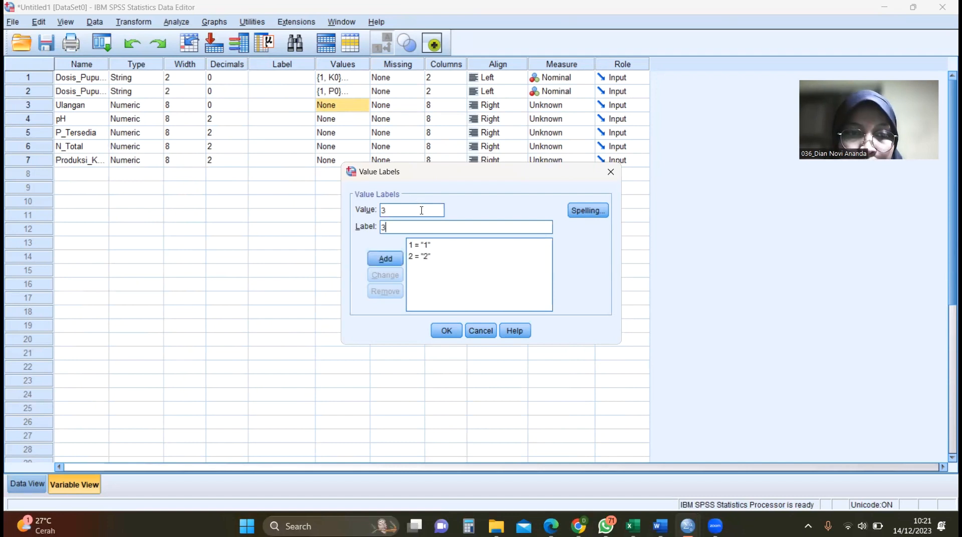
key("alt+a")
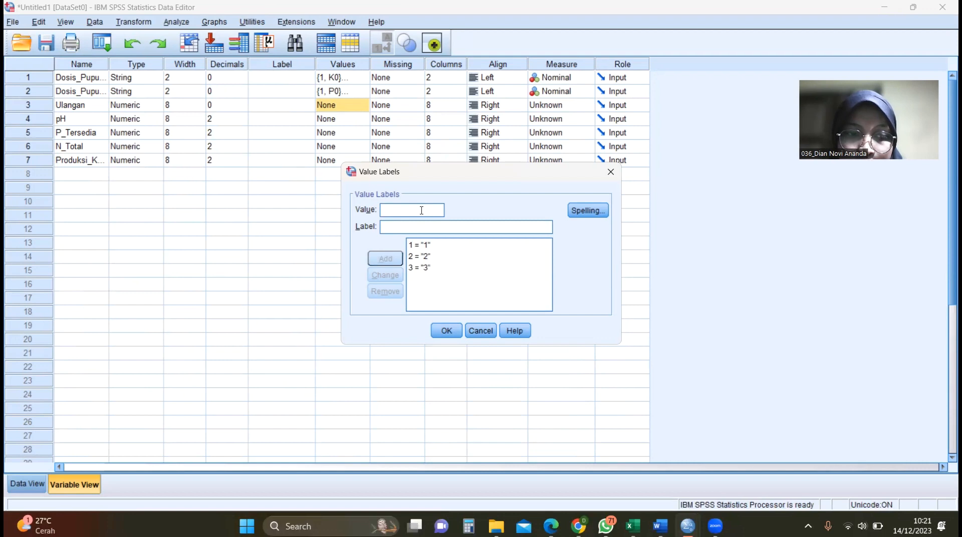
type("4")
key("Tab")
type("4")
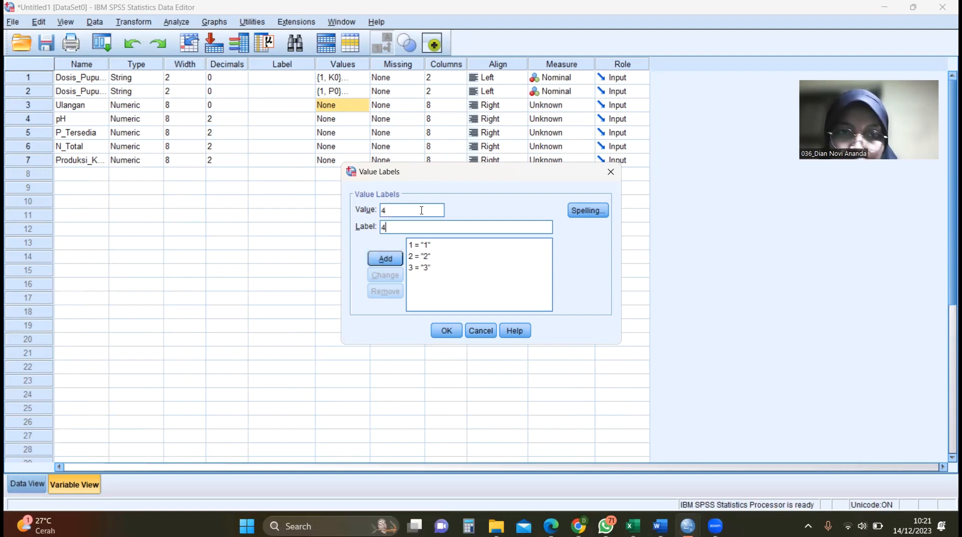
key("alt+a")
left_click(446, 329)
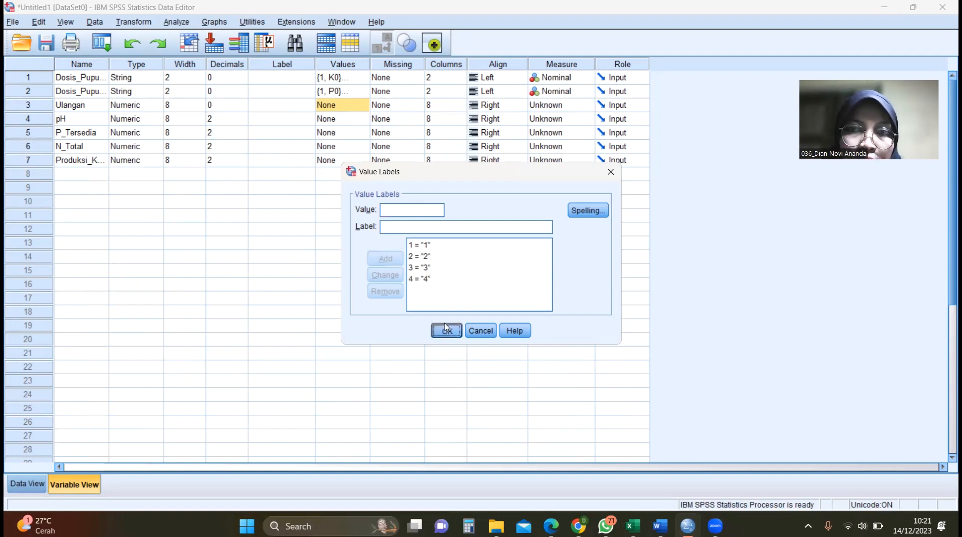
Set the measurement level of Ulangan to Nominal and that of pH to Scale.
left_click(560, 106)
left_click(565, 144)
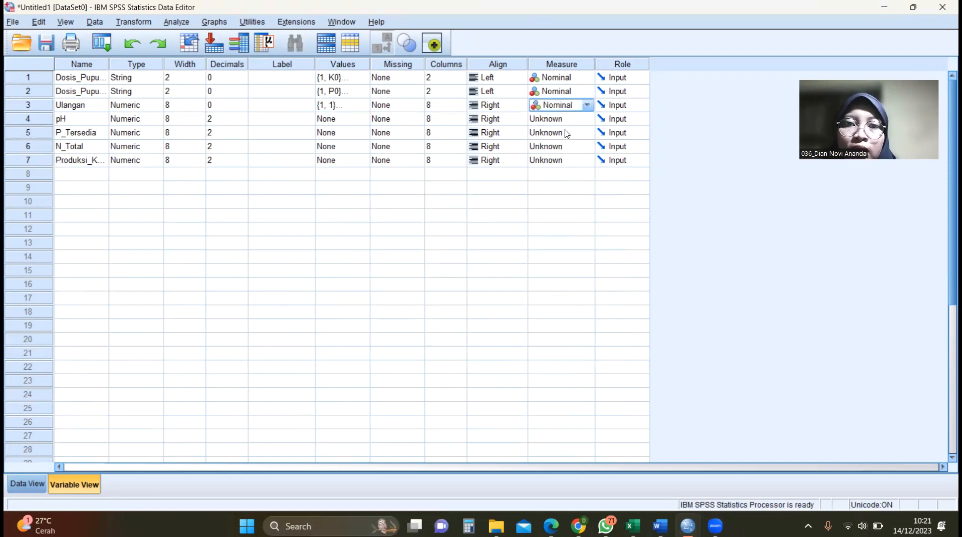
left_click(562, 124)
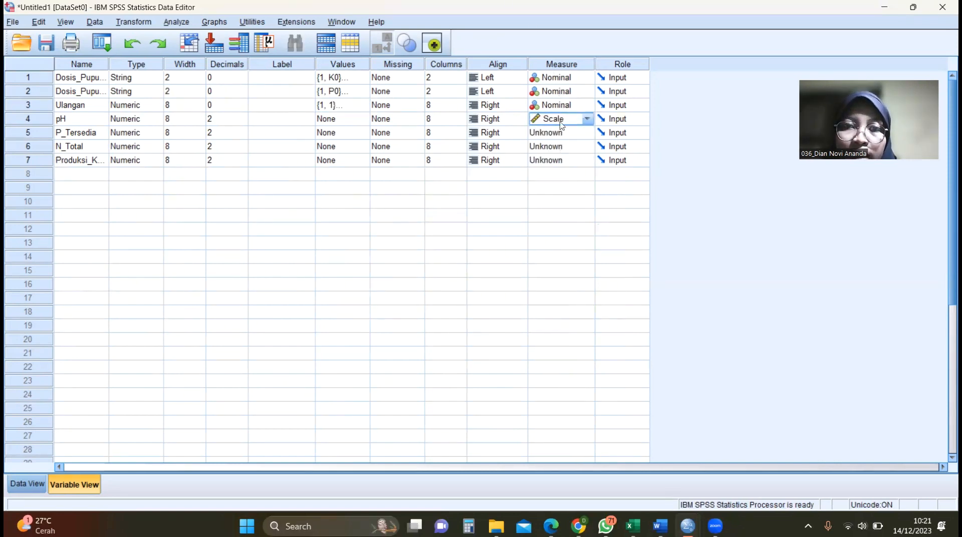
left_click(562, 125)
left_click(563, 132)
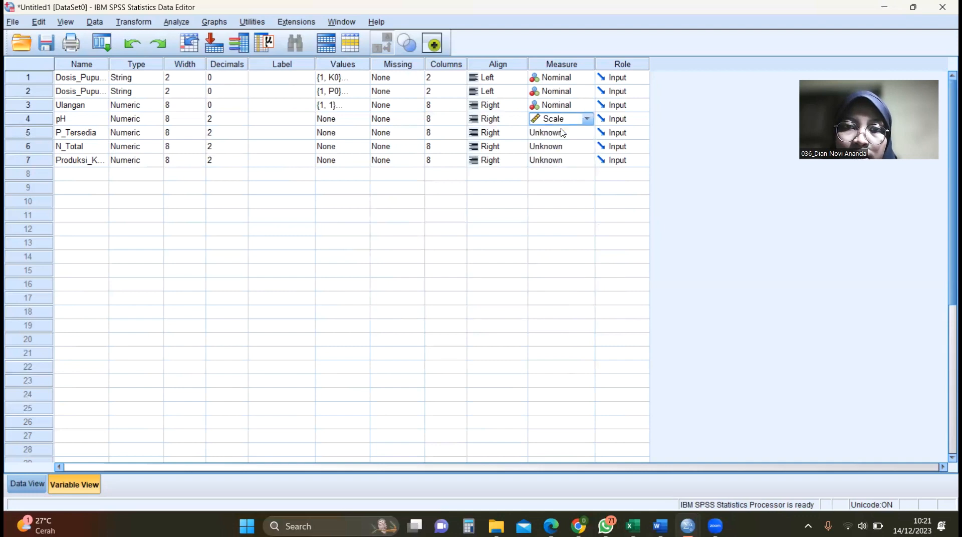
Set the measurement level of P_Tersedia, N_Total and Produksi_Kacang_Tanah to Scale.
left_click(562, 132)
left_click(562, 146)
left_click(562, 145)
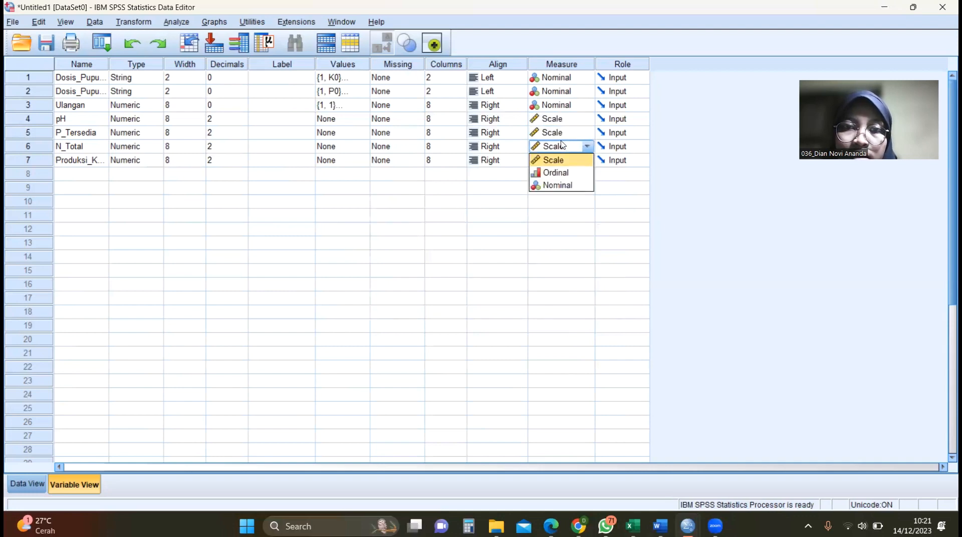
left_click(562, 159)
left_click(562, 159)
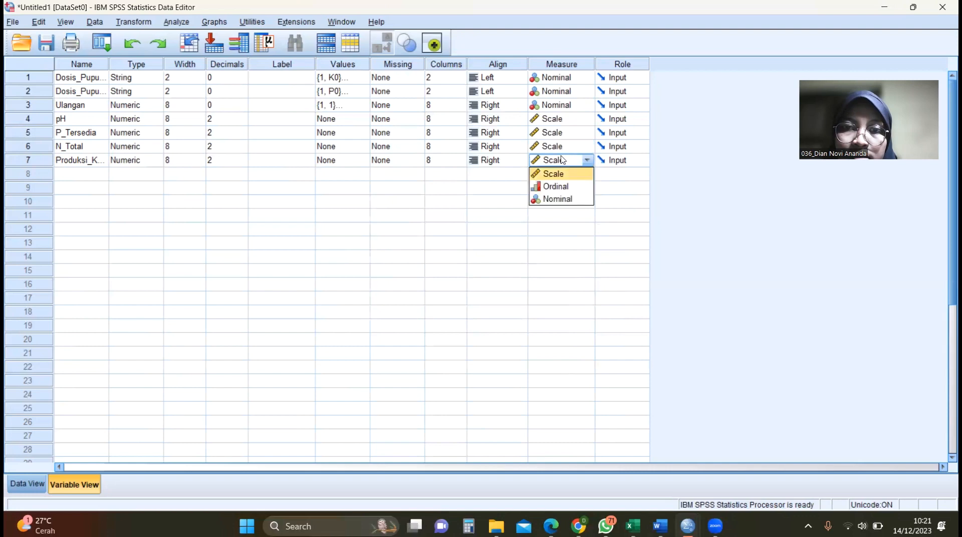
left_click(562, 173)
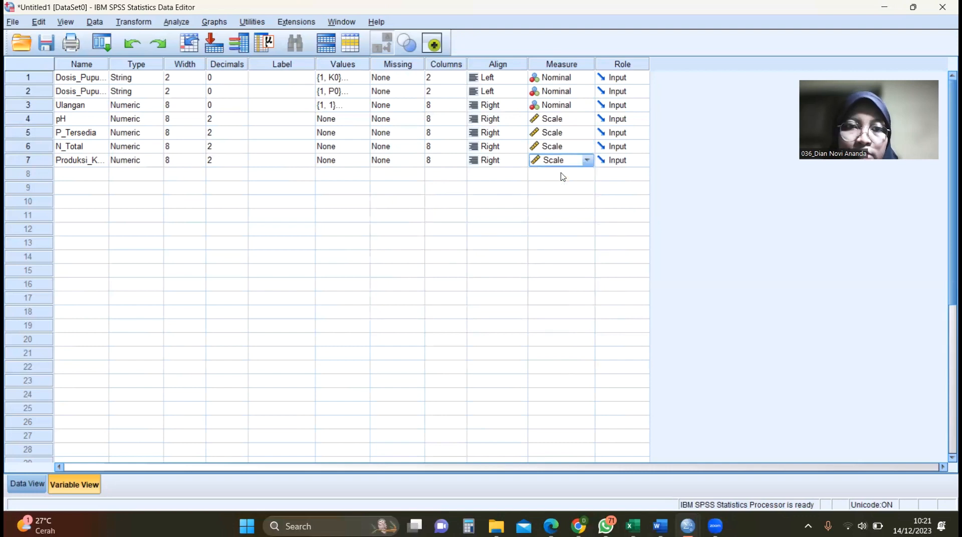
Start a General Linear Model Univariate analysis on the data and set pH as the dependent variable.
left_click(26, 484)
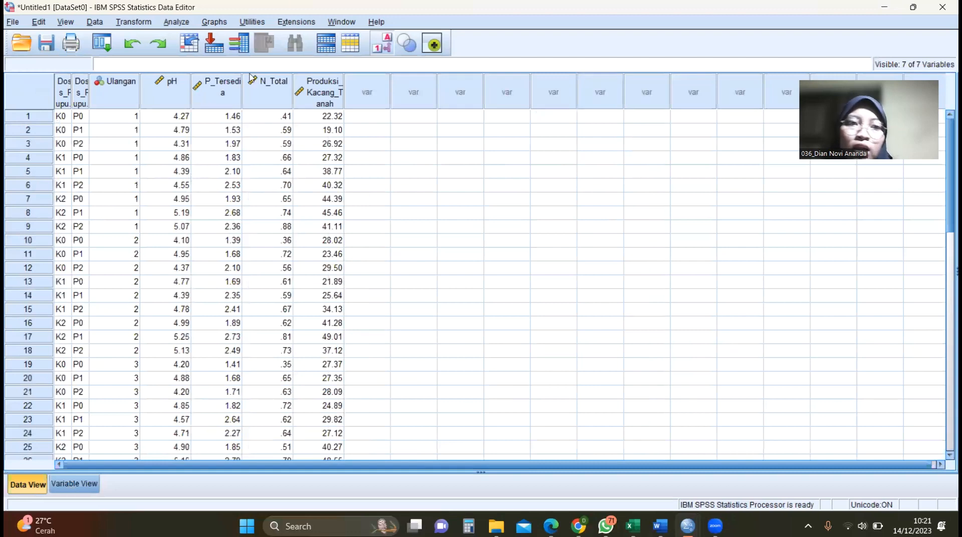
left_click(183, 24)
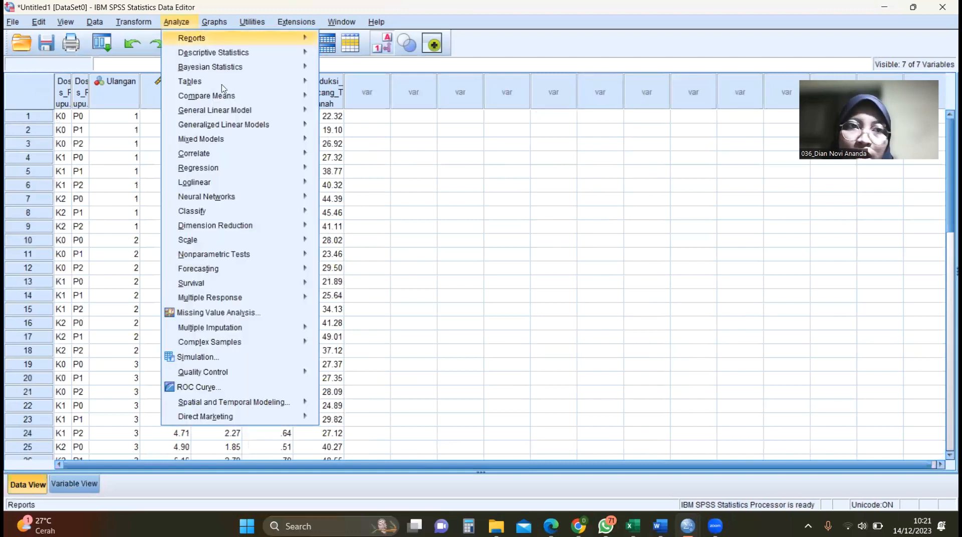
mouse_move(228, 108)
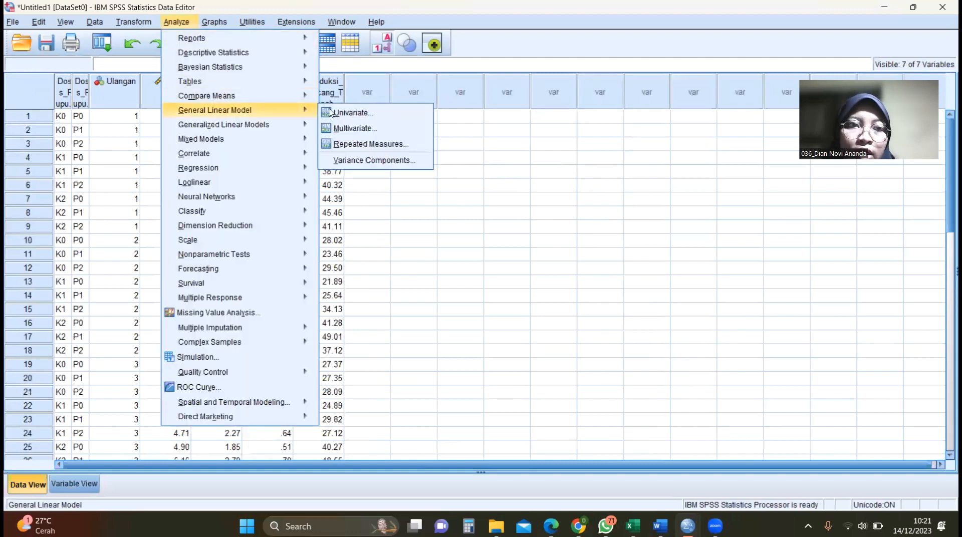
left_click(360, 113)
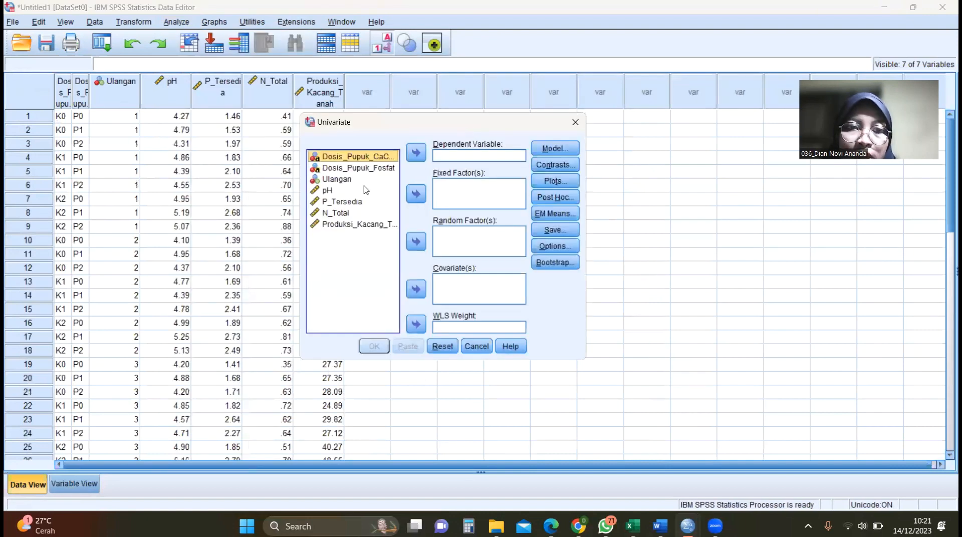
left_click(365, 189)
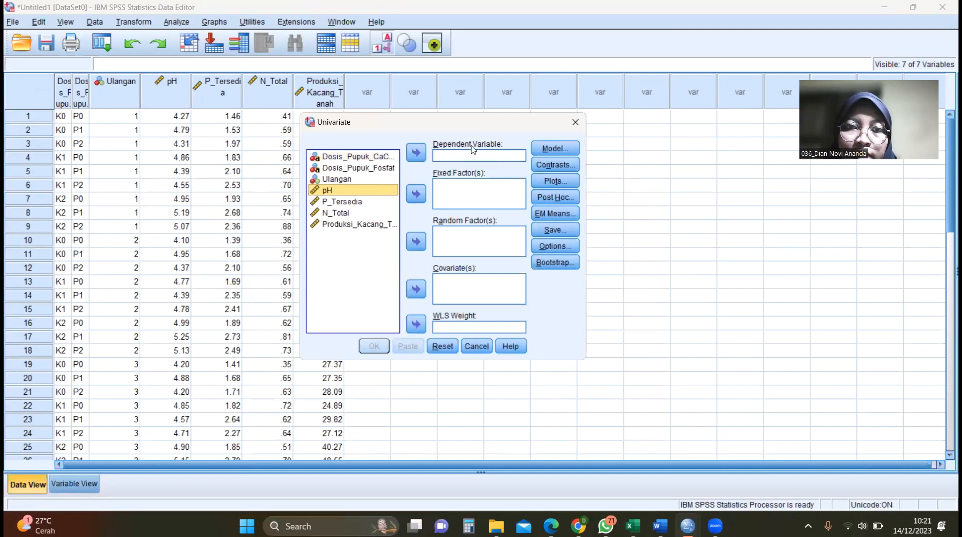
left_click(416, 153)
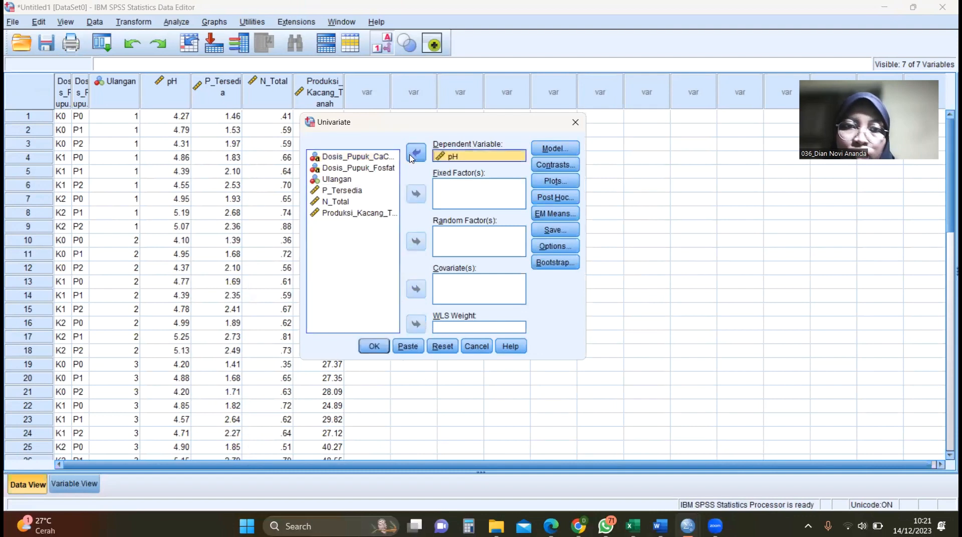
Assign Dosis_Pupuk_CaCO3 and Dosis_Pupuk_Fosfat as the fixed factors of the univariate analysis.
left_click(453, 193)
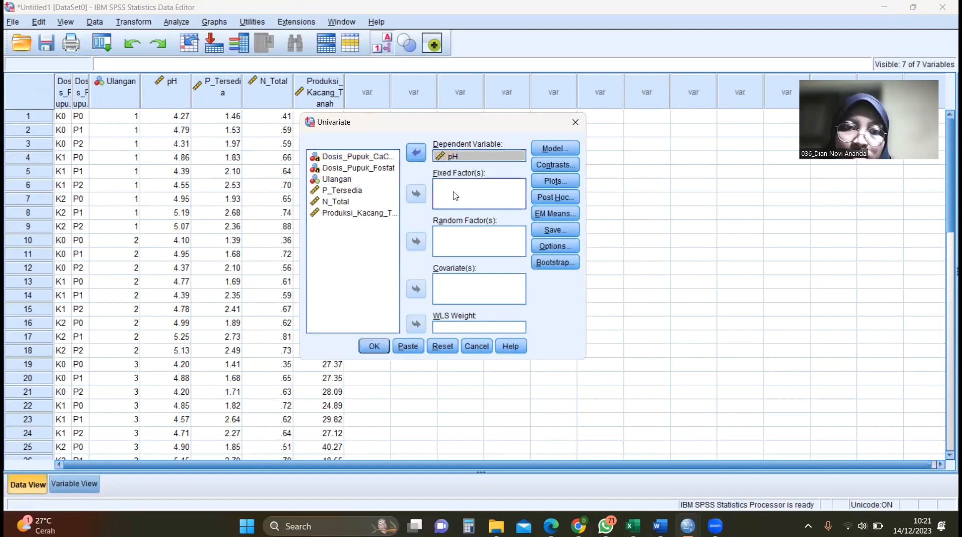
left_click(385, 159)
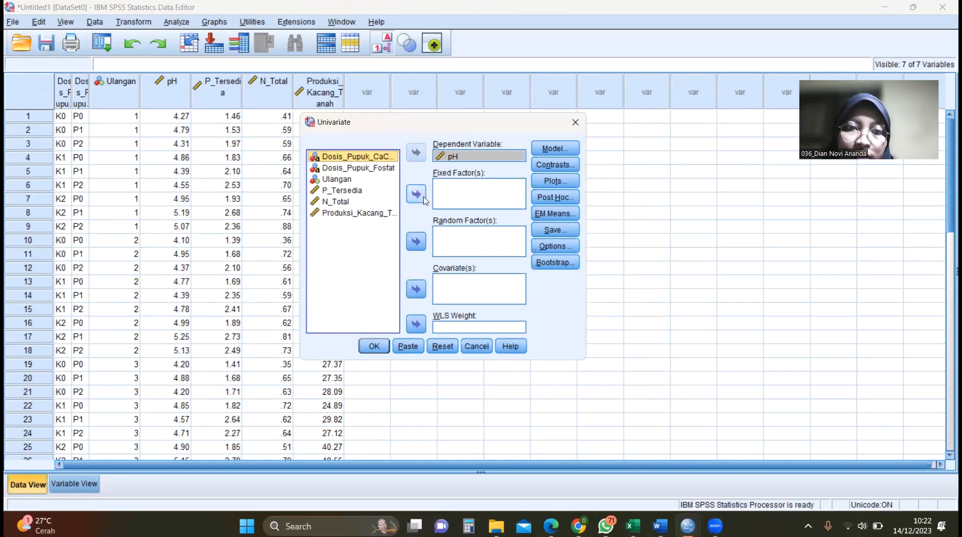
left_click(422, 198)
left_click(382, 159)
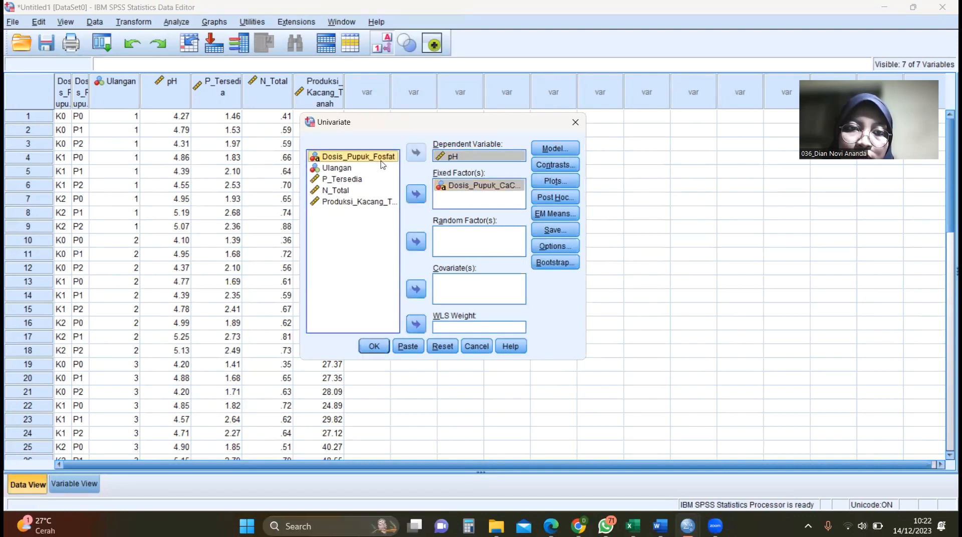
left_click(410, 191)
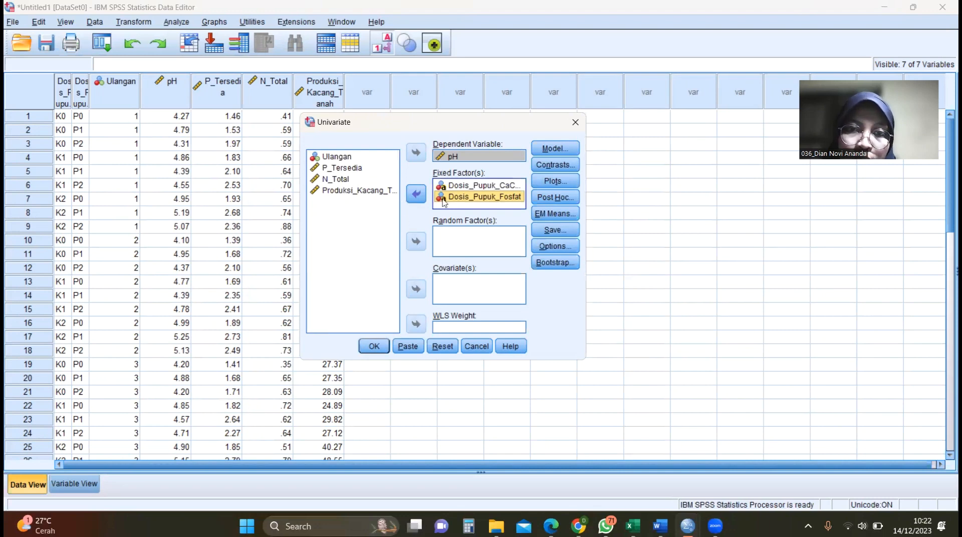
Switch the model specification to built terms and add Dosis_Pupuk_CaCO3 and Dosis_Pupuk_Fosfat as separate terms.
left_click(546, 148)
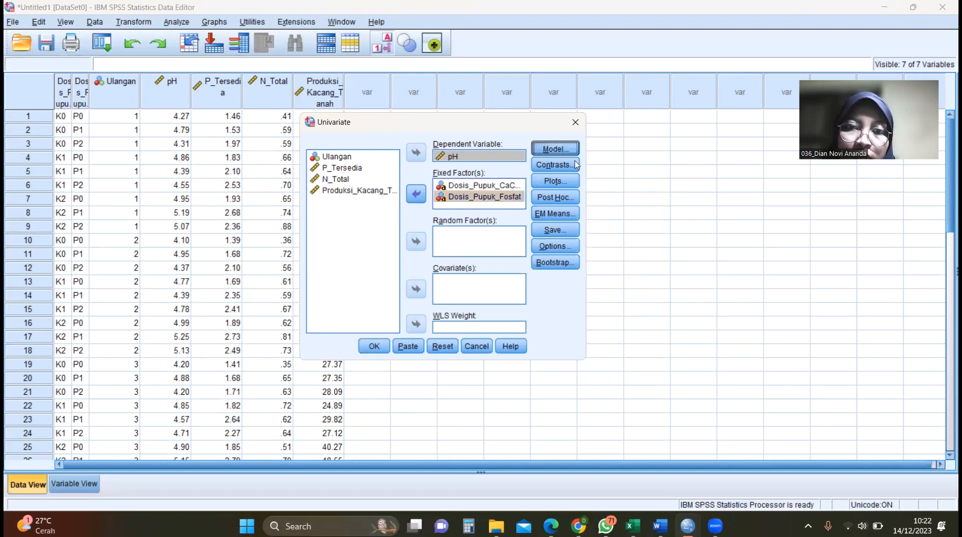
left_click(643, 154)
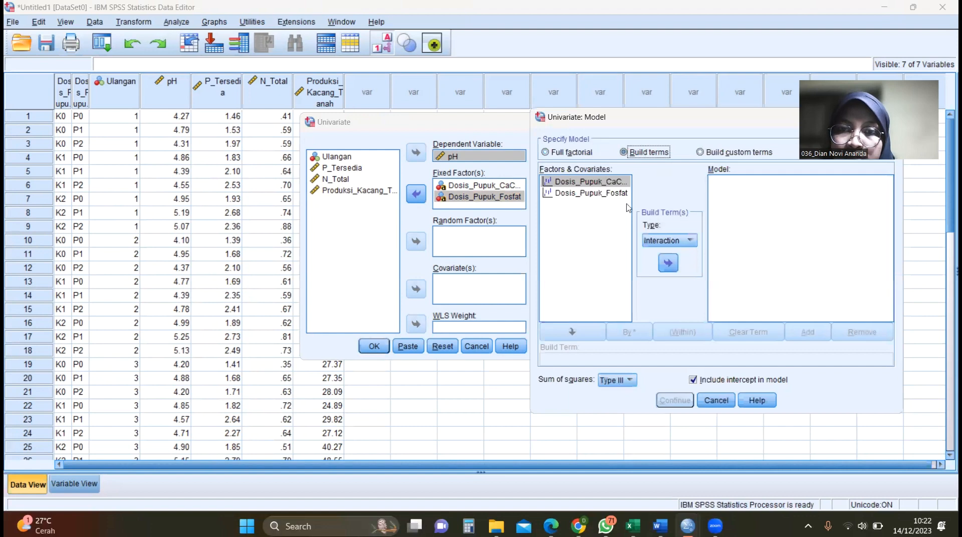
left_click(662, 259)
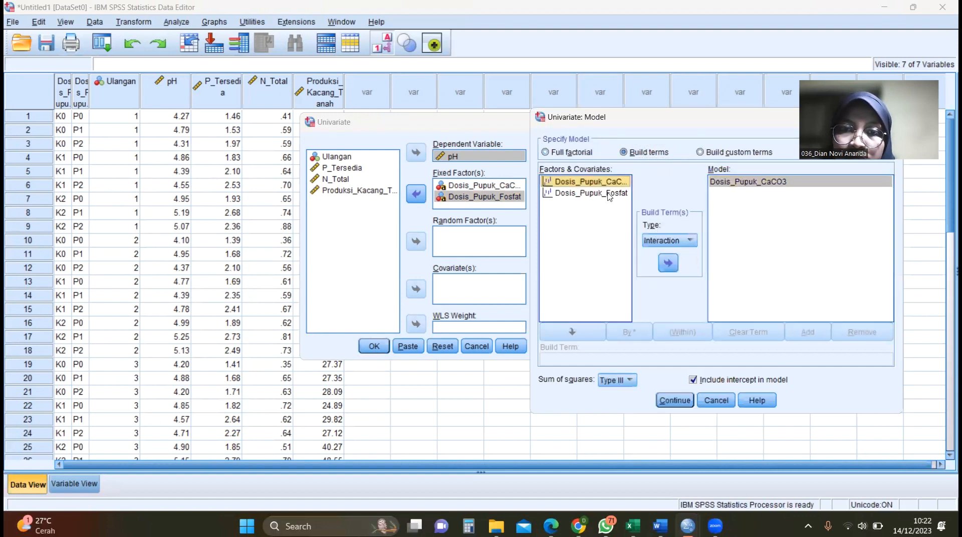
left_click(609, 194)
left_click(669, 262)
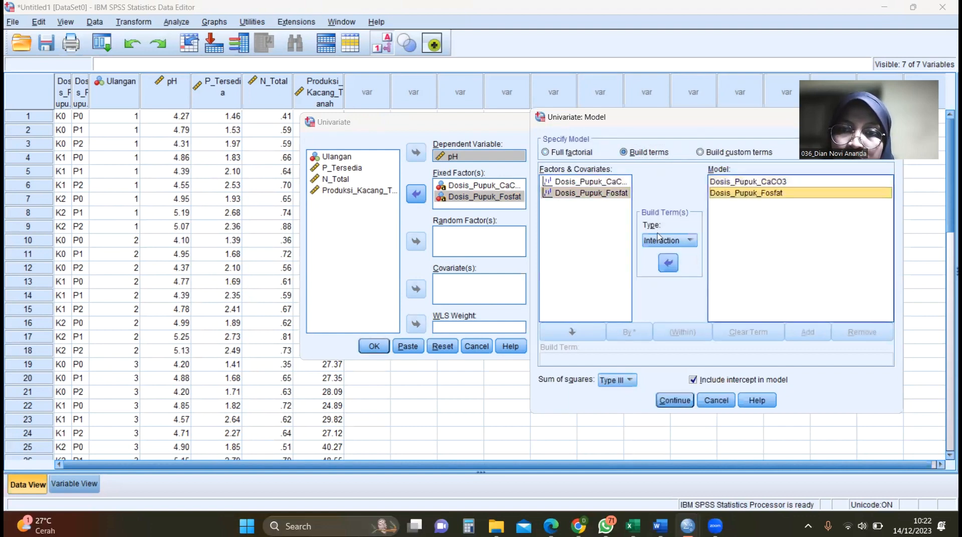
Add the interaction term Dosis_Pupuk_CaCO3*Dosis_Pupuk_Fosfat to the model and accept the model specification.
left_click(589, 183)
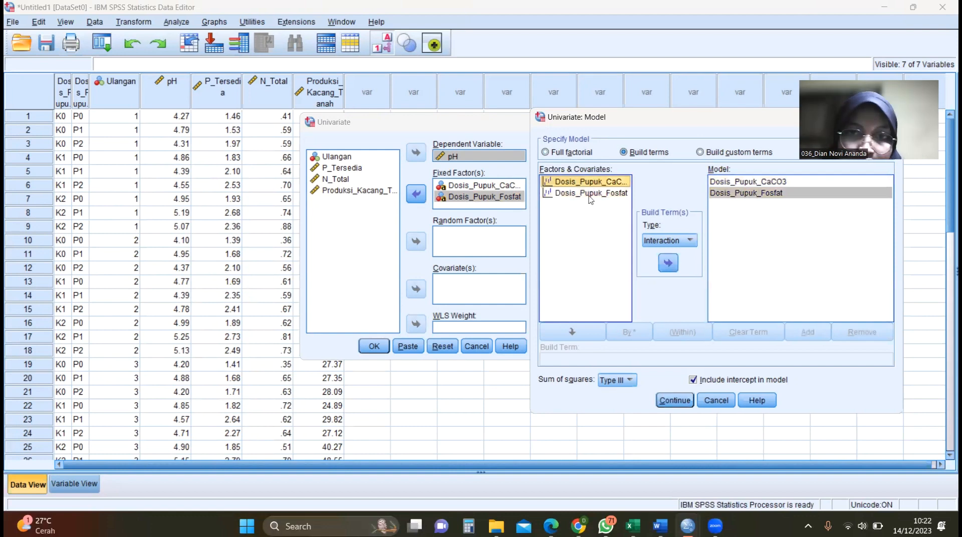
left_click(589, 194, "ctrl")
left_click(667, 263)
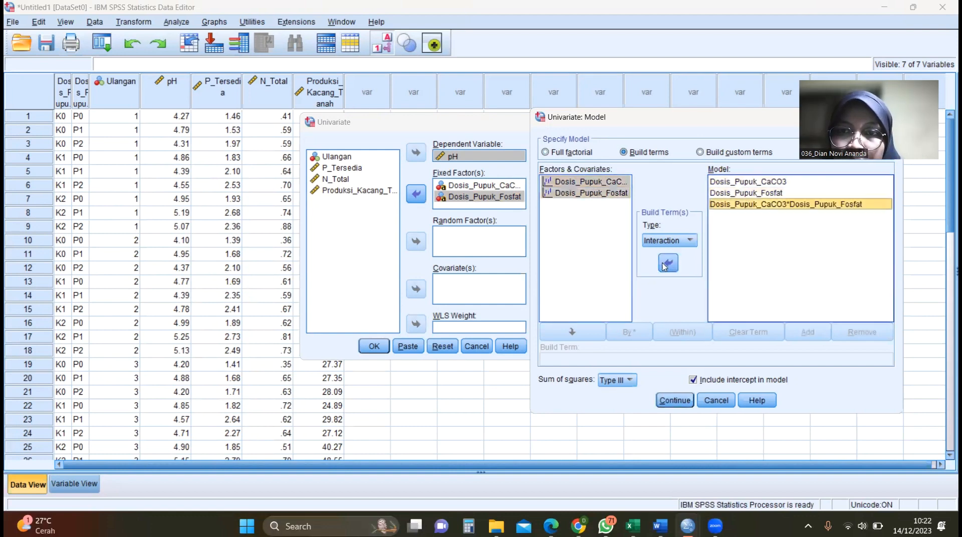
left_click(674, 400)
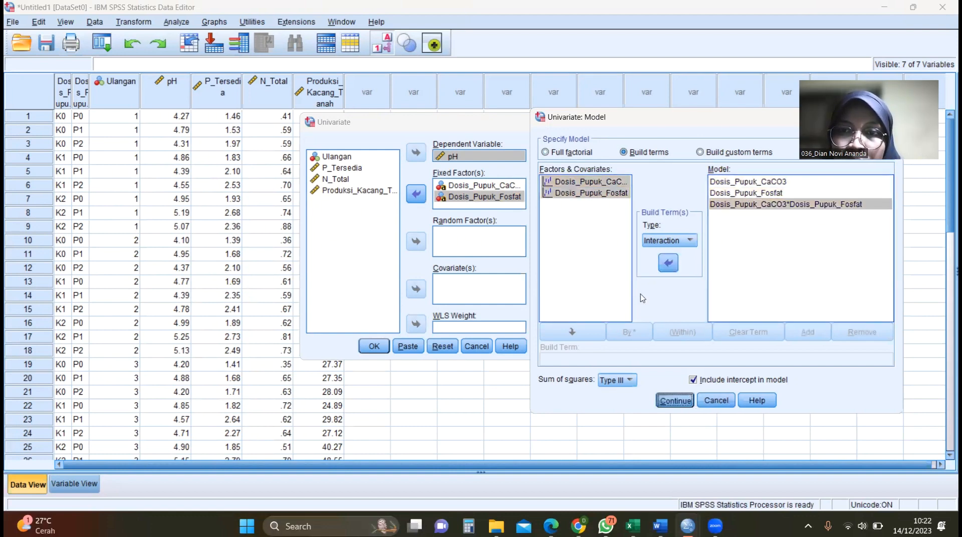
Request LSD and Duncan post hoc tests for both Dosis_Pupuk_CaCO3 and Dosis_Pupuk_Fosfat.
left_click(570, 199)
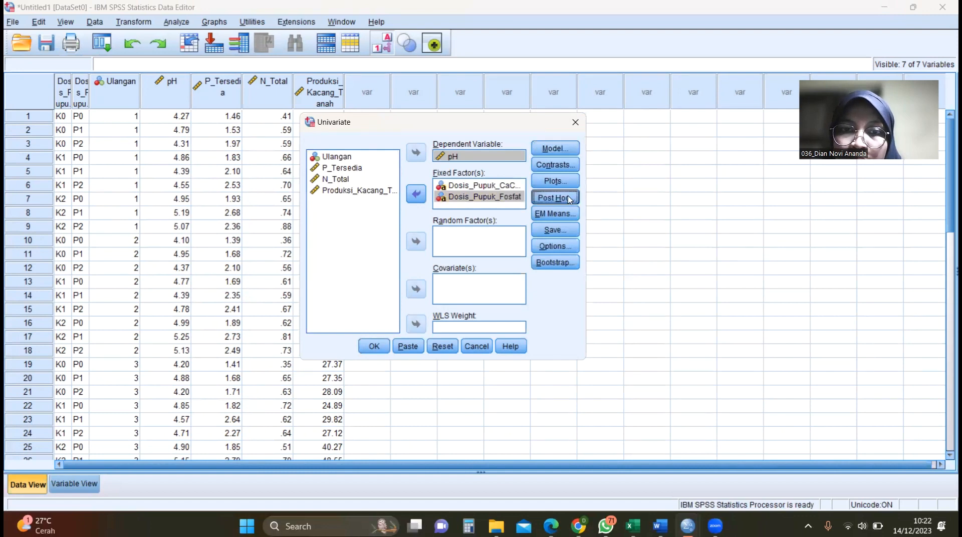
left_click(719, 193)
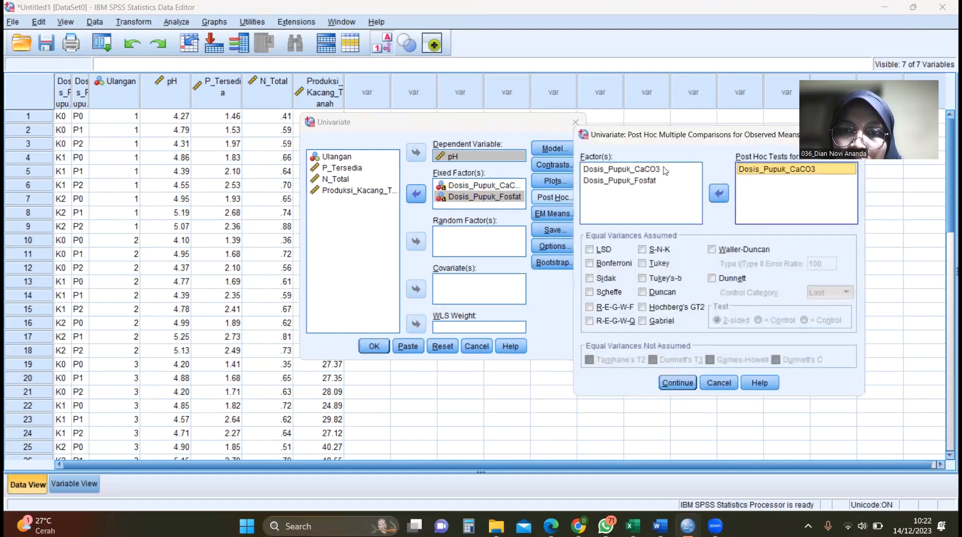
left_click(660, 180)
left_click(716, 194)
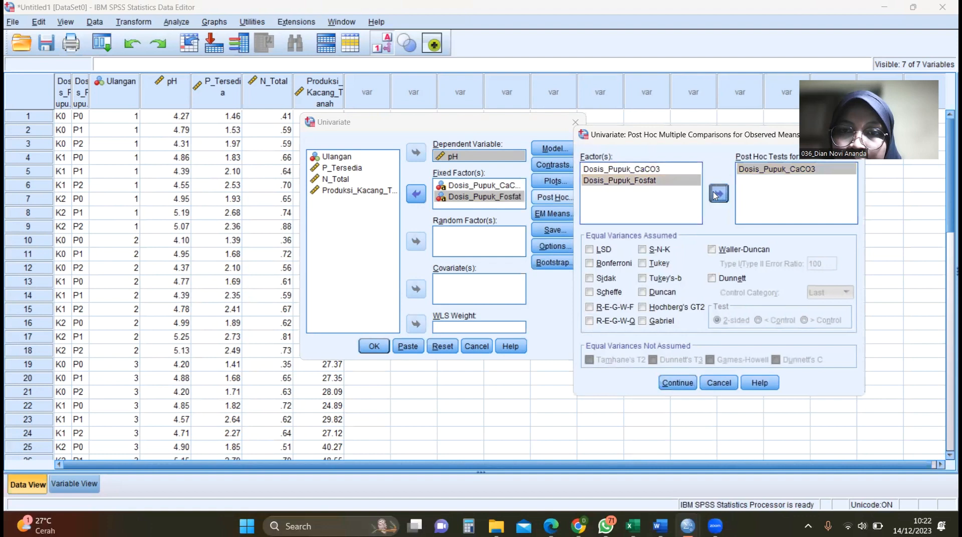
left_click(589, 250)
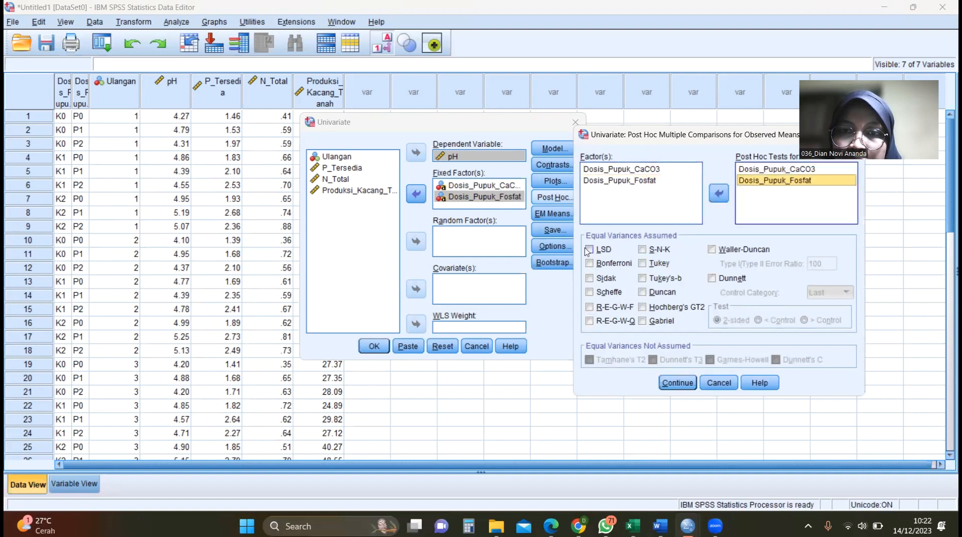
left_click(642, 293)
left_click(665, 384)
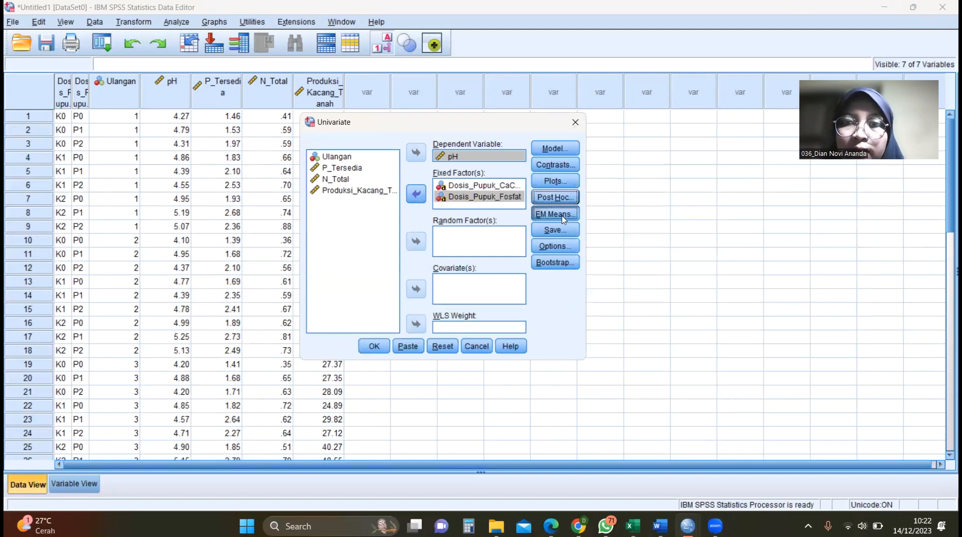
Request the estimated marginal means for (OVERALL).
left_click(563, 219)
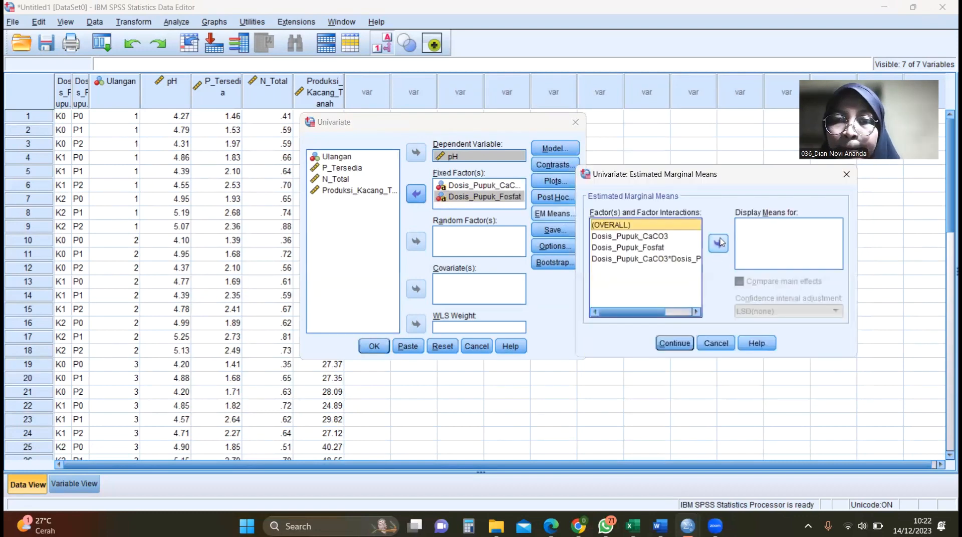
left_click(719, 244)
left_click(672, 343)
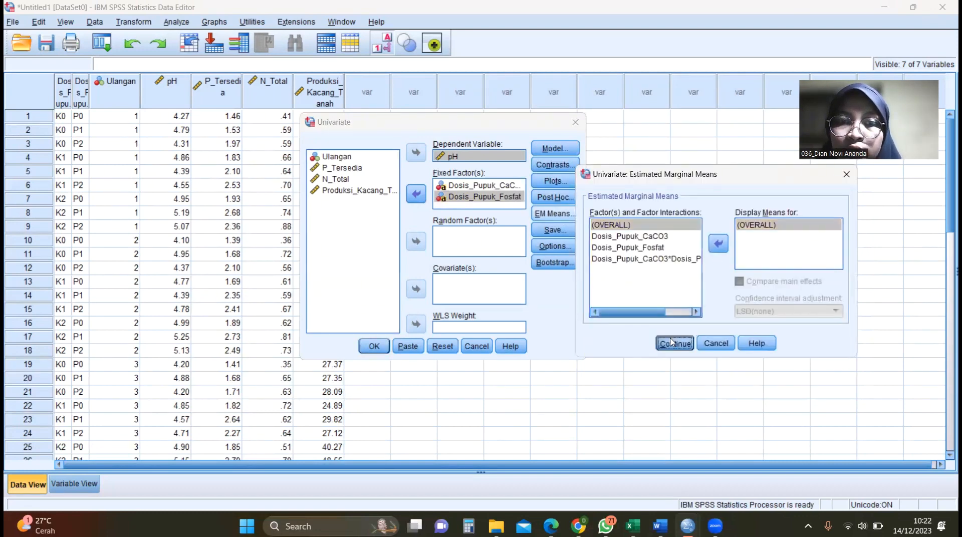
Include descriptive statistics in the output and run the univariate analysis for pH.
left_click(559, 247)
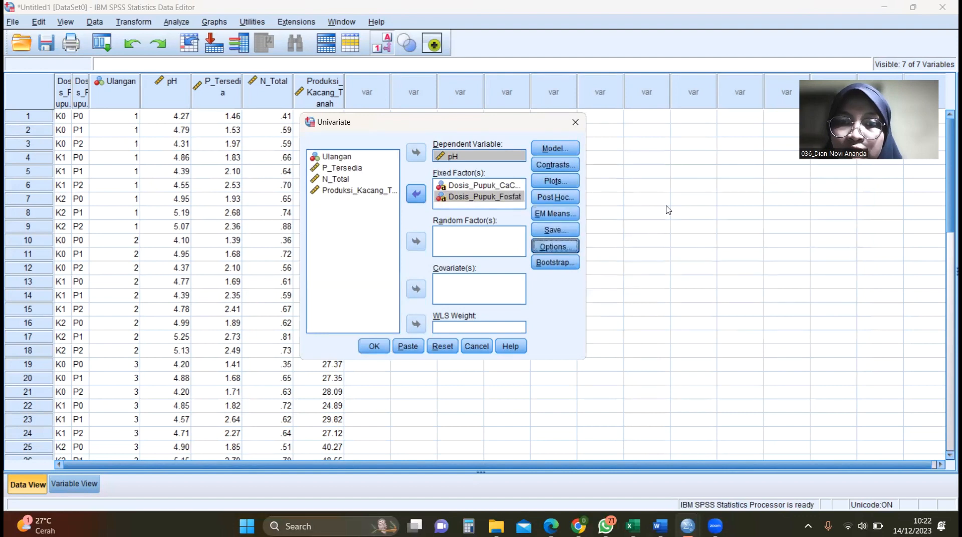
left_click(606, 150)
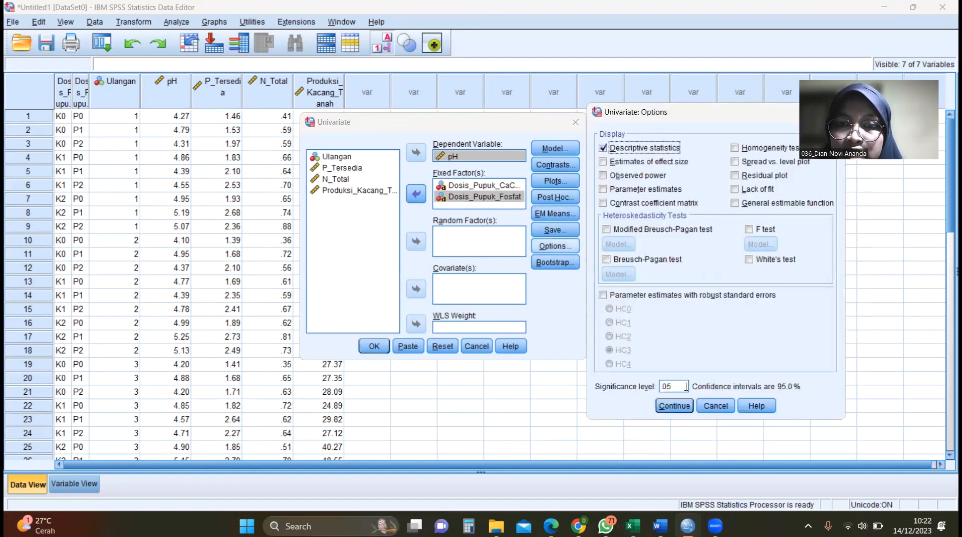
left_click(675, 406)
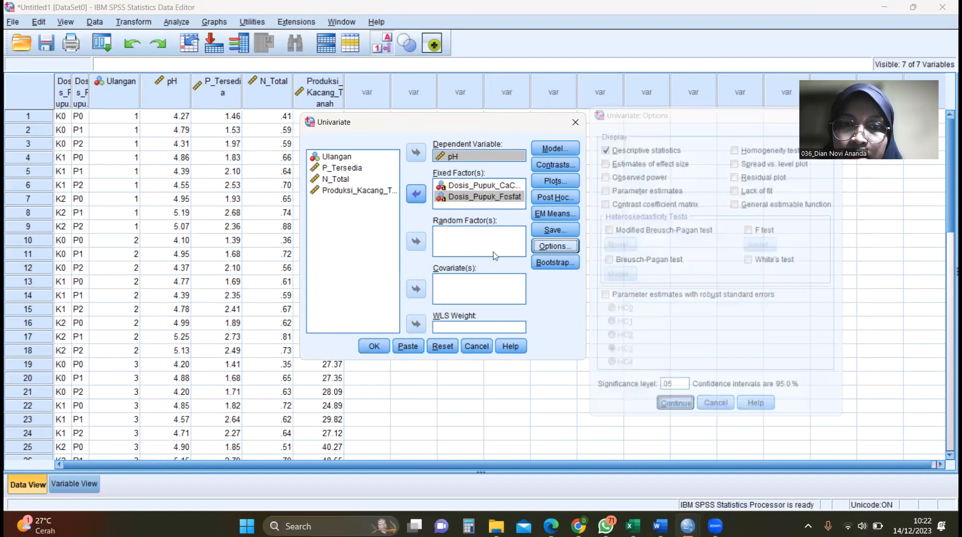
left_click(380, 345)
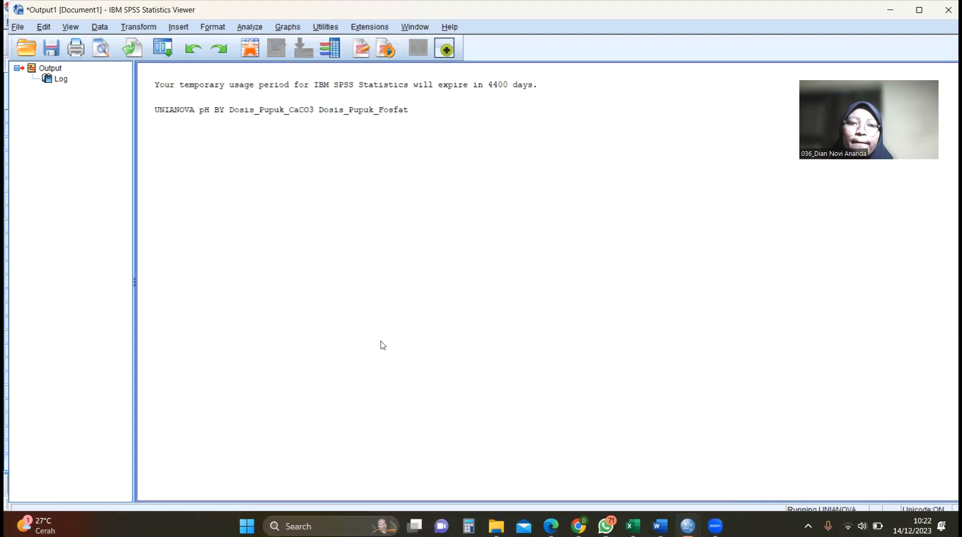
Examine the pH output: the Tests of Between-Subjects Effects table and the Duncan homogeneous subsets of both fertilizer factors.
scroll(362, 184, "up", 3)
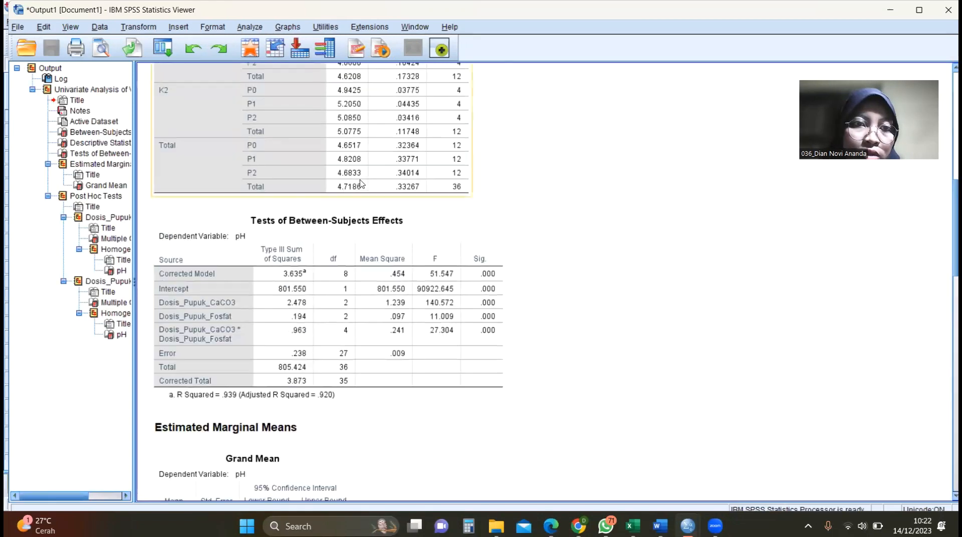
left_click(336, 271)
scroll(336, 271, "down", 2)
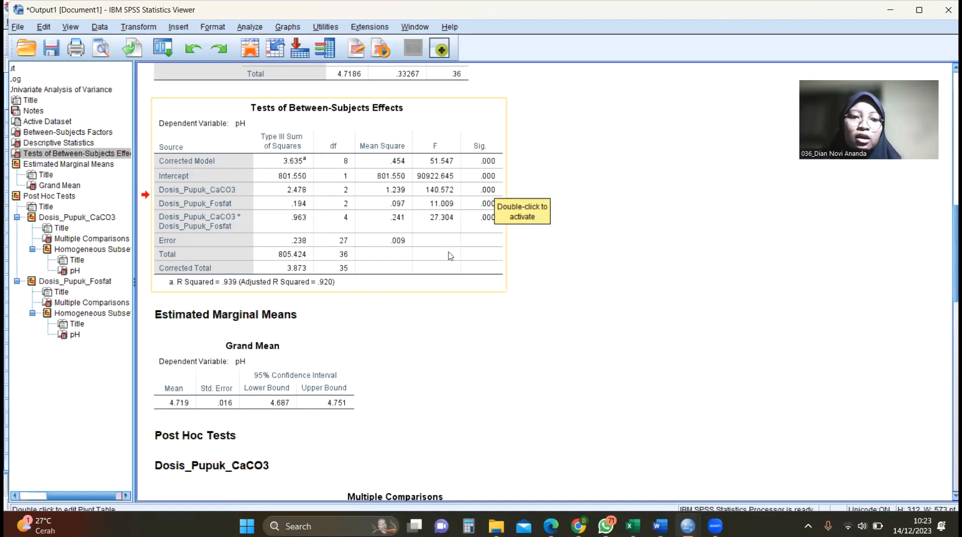
scroll(450, 256, "down", 5)
scroll(240, 300, "down", 6)
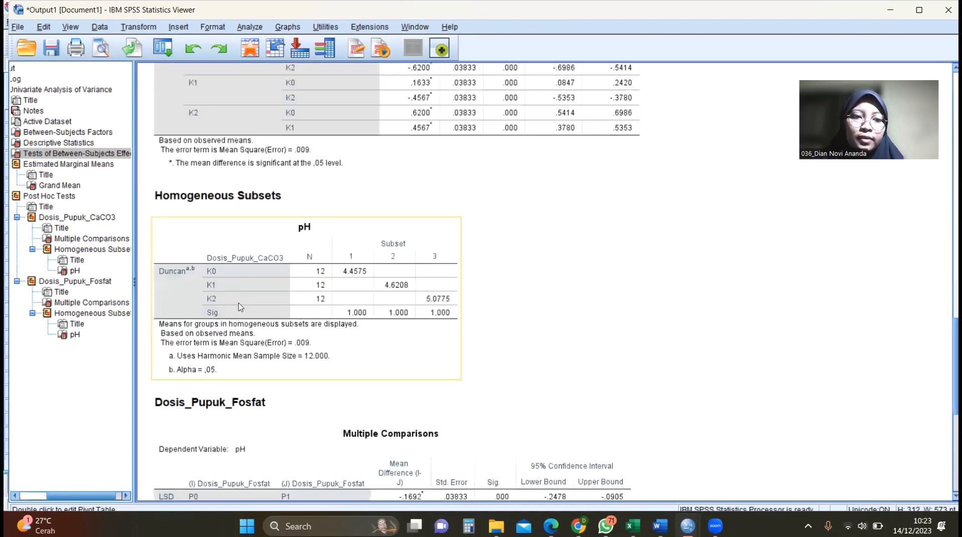
left_click(240, 305)
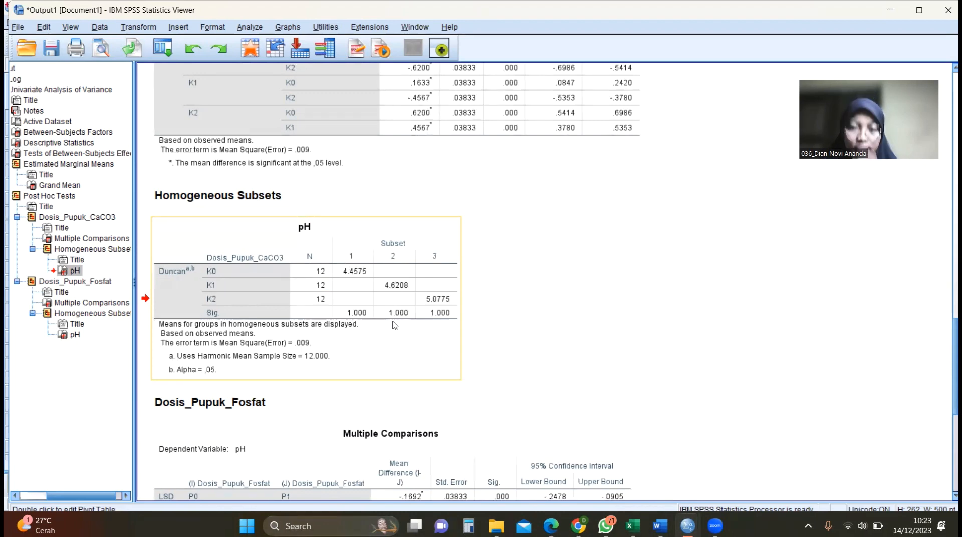
scroll(394, 325, "down", 5)
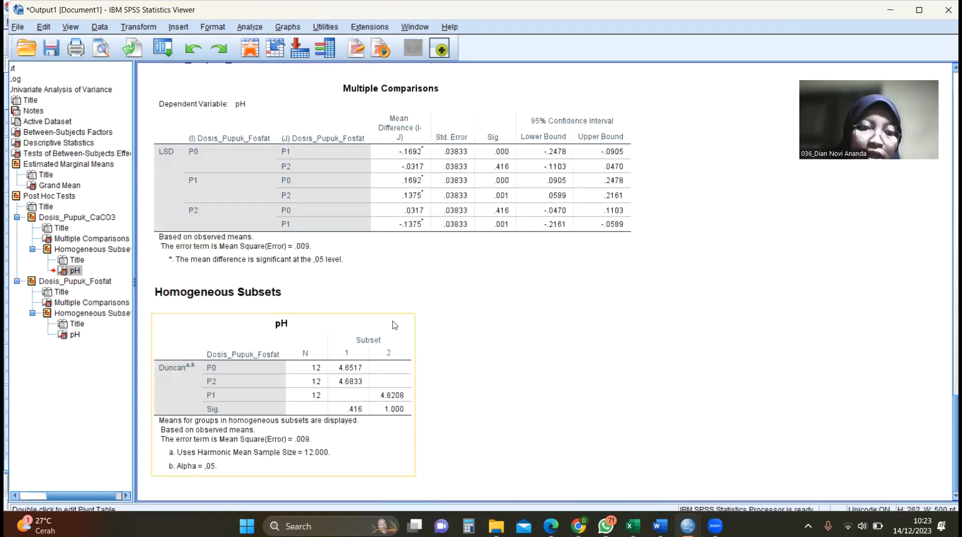
left_click(323, 328)
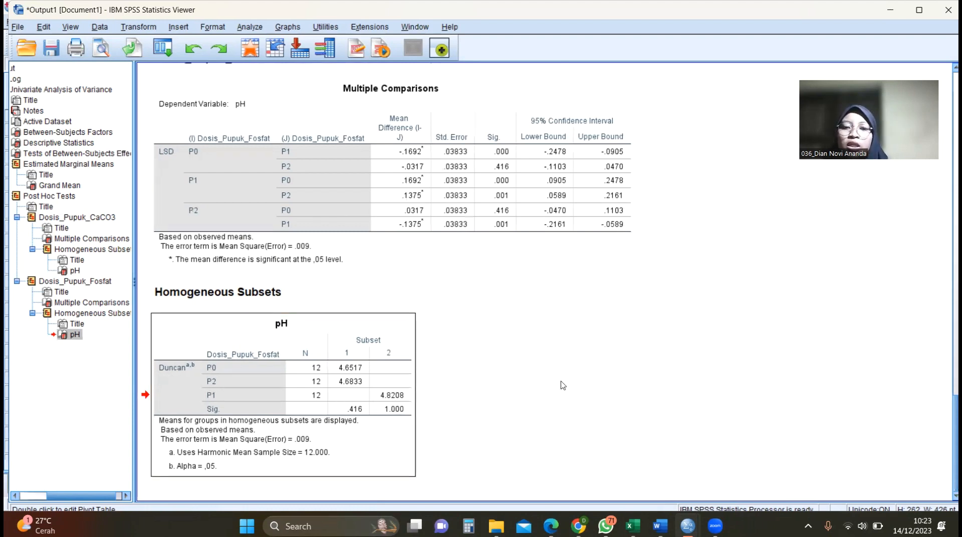
mouse_move(688, 526)
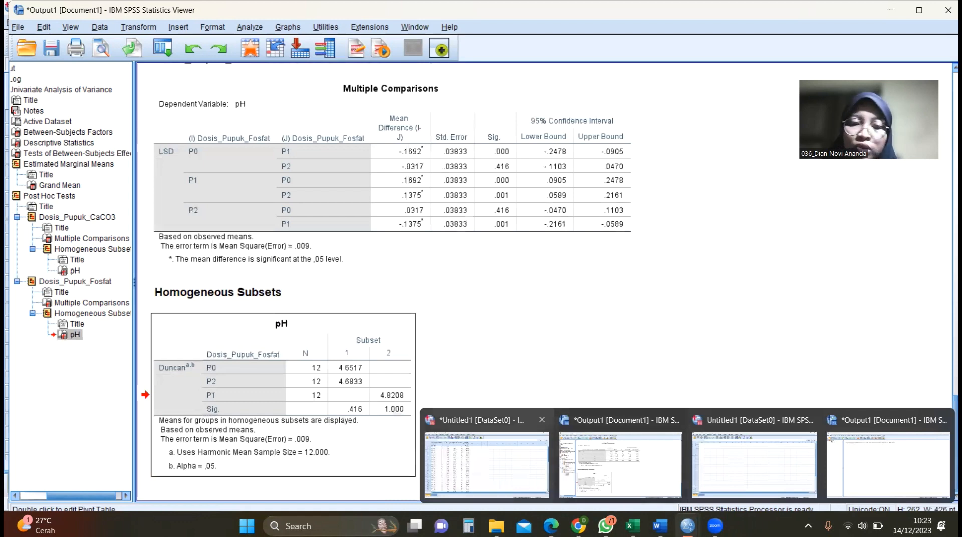
Reopen the univariate general linear model and replace pH with P_Tersedia as the dependent variable.
left_click(175, 23)
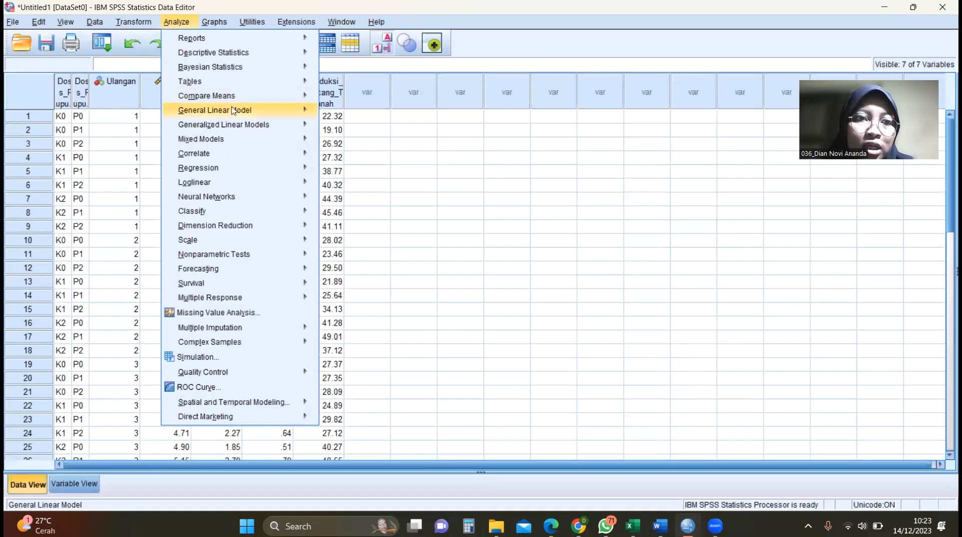
mouse_move(276, 110)
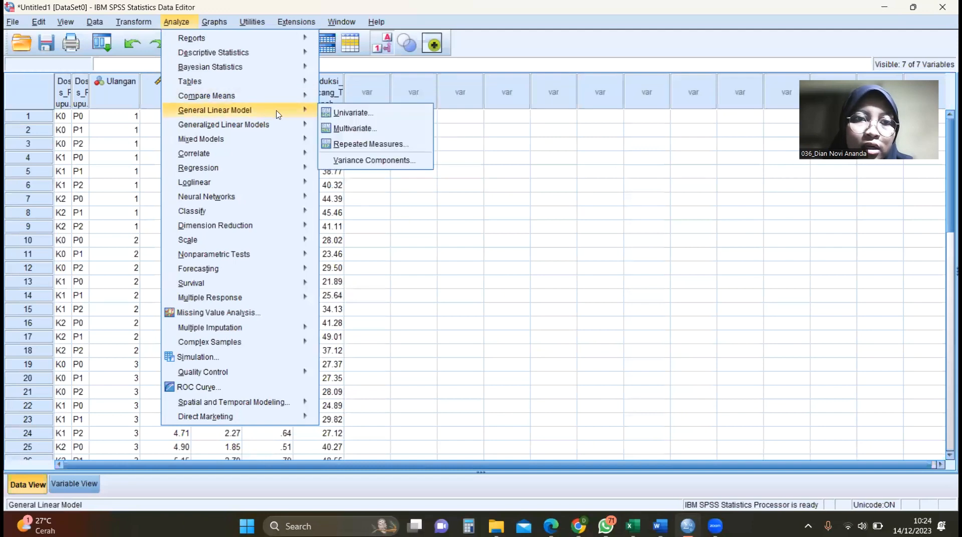
left_click(350, 115)
left_click(480, 157)
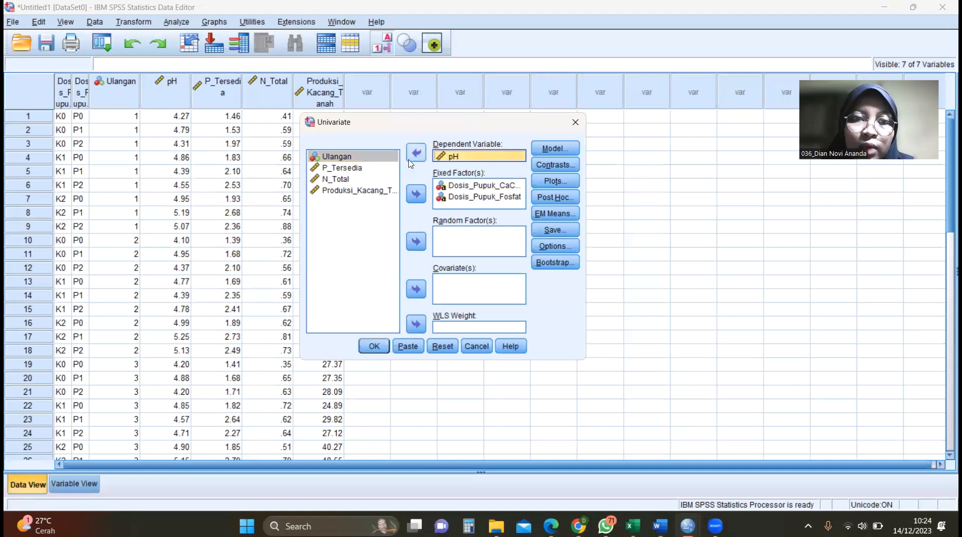
left_click(415, 158)
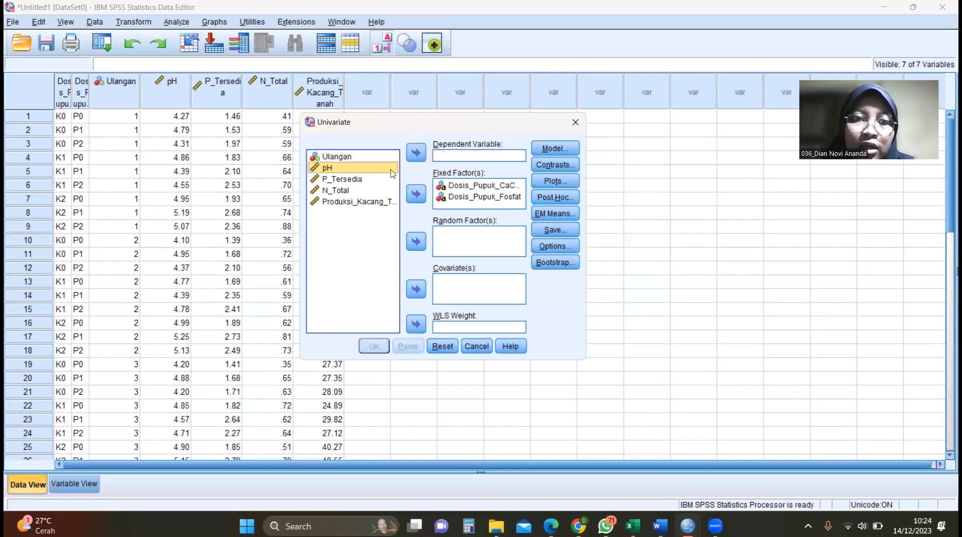
left_click(343, 180)
left_click(416, 152)
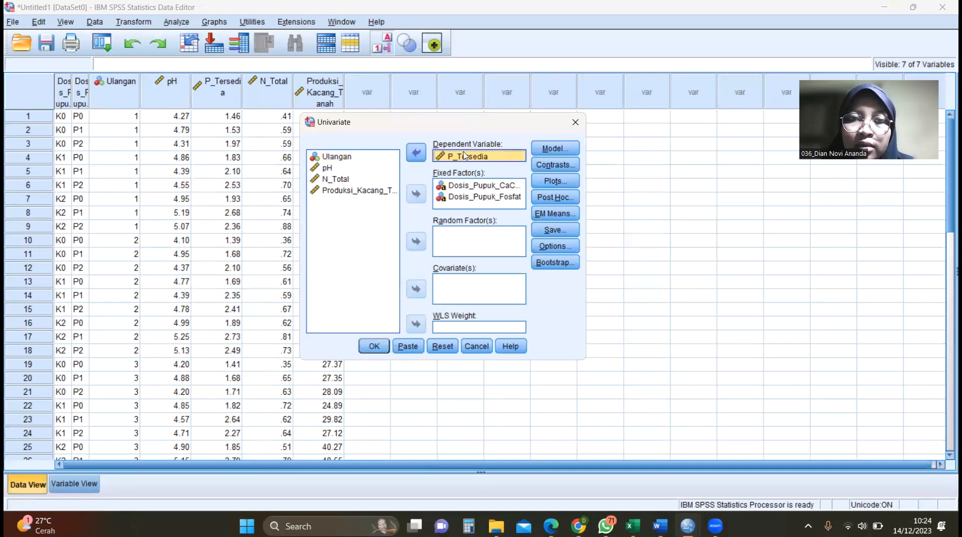
Request the estimated marginal means for (OVERALL) and run the univariate analysis for P_Tersedia.
left_click(556, 149)
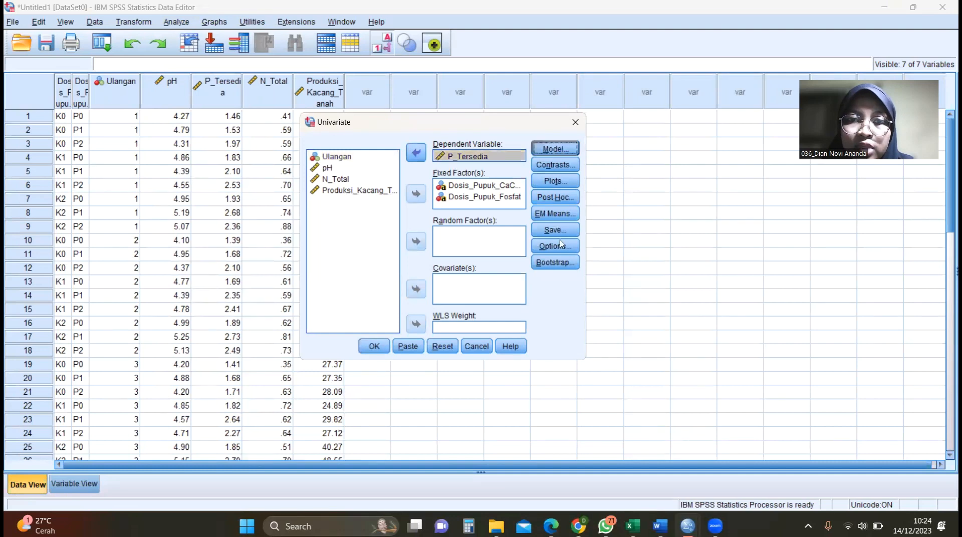
left_click(679, 403)
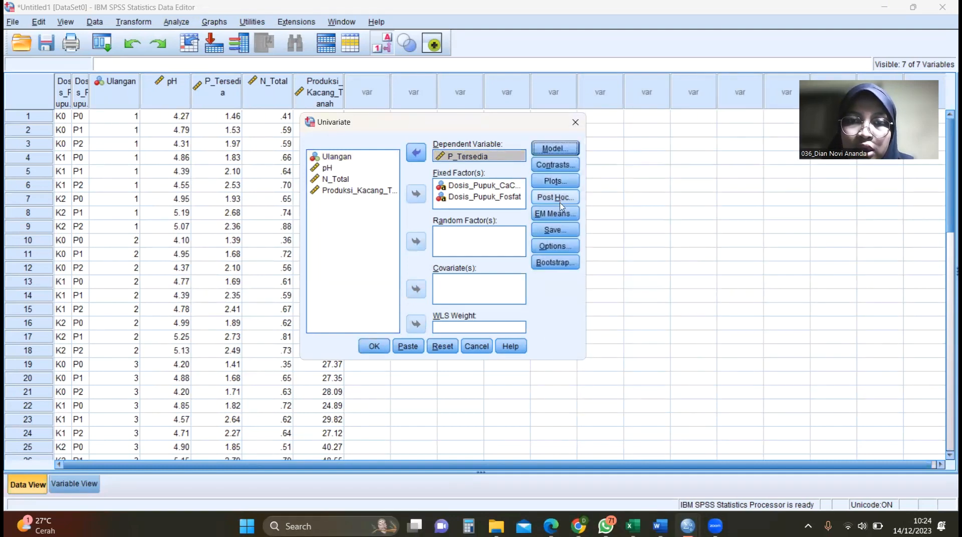
left_click(557, 213)
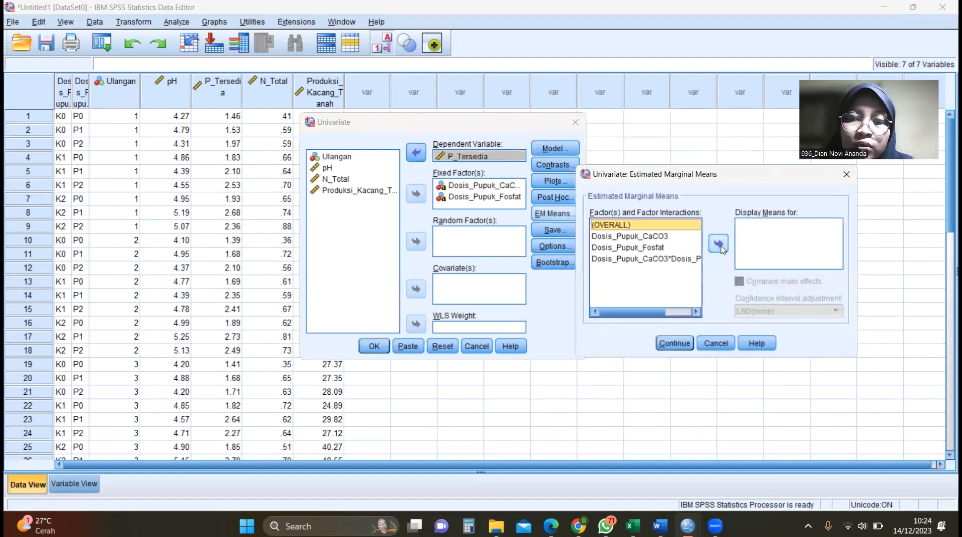
left_click(719, 244)
left_click(686, 345)
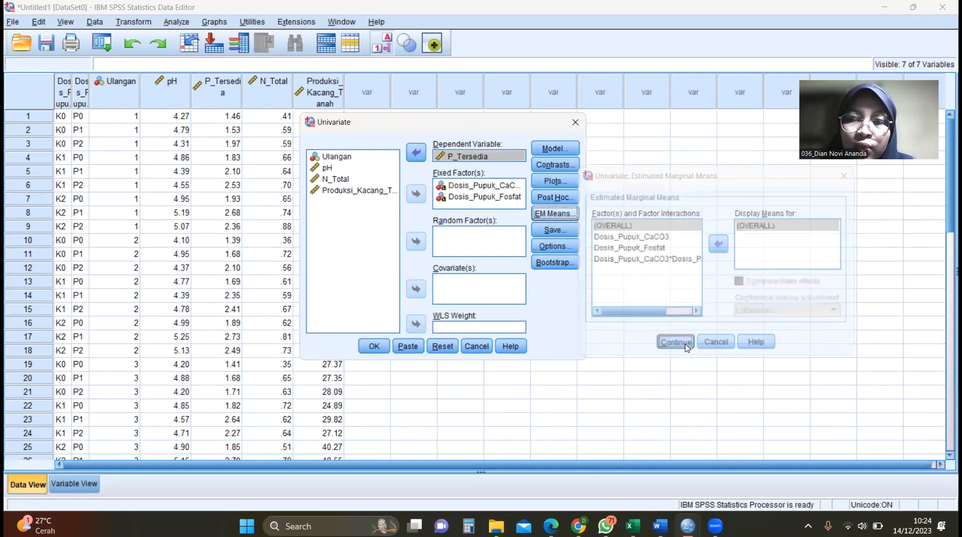
left_click(381, 347)
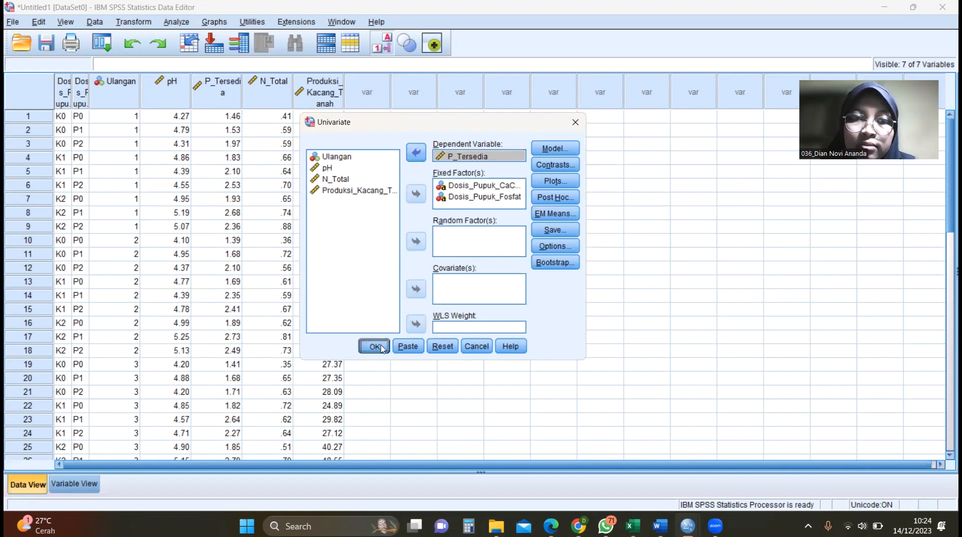
Examine the P_Tersedia output: the Tests of Between-Subjects Effects table and the Duncan homogeneous subsets of both fertilizer factors.
scroll(387, 225, "down", 8)
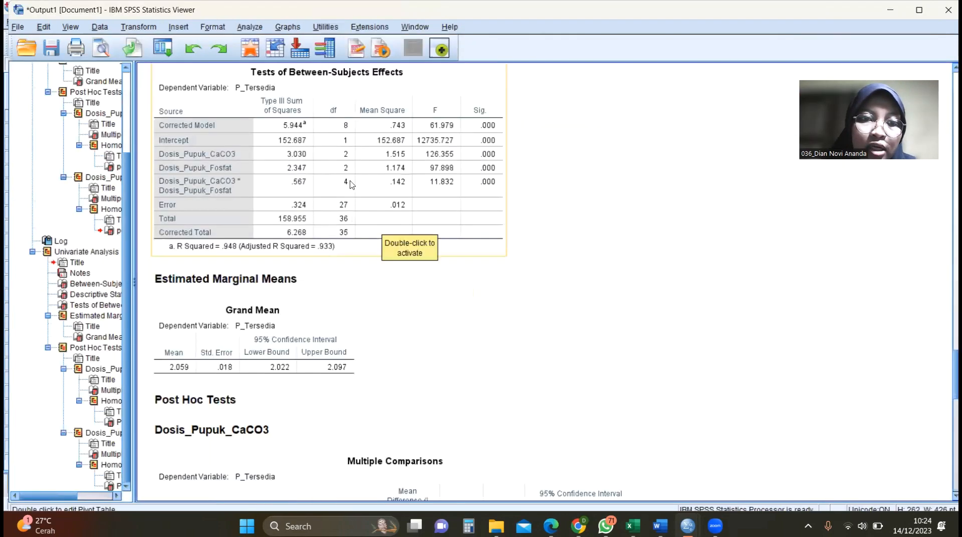
left_click(350, 185)
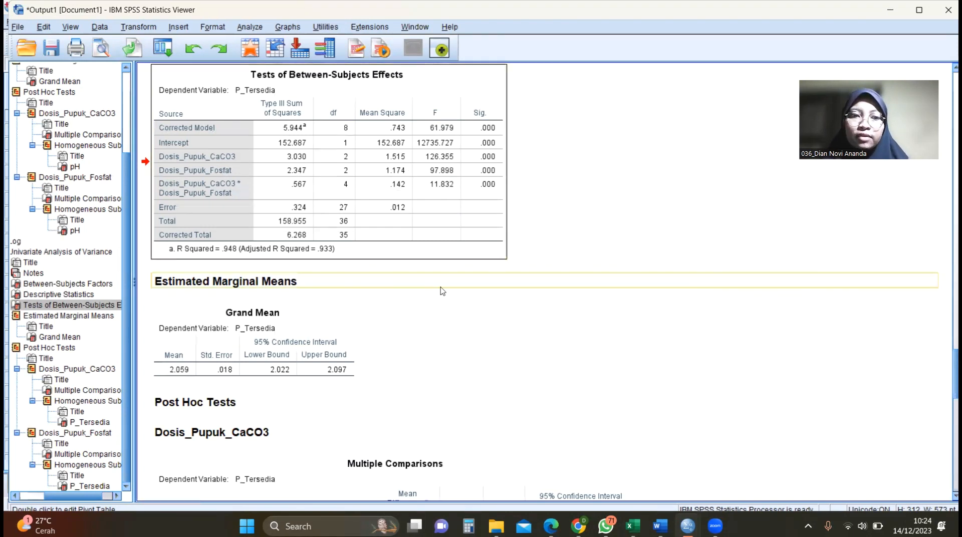
scroll(440, 291, "down", 5)
scroll(296, 308, "down", 5)
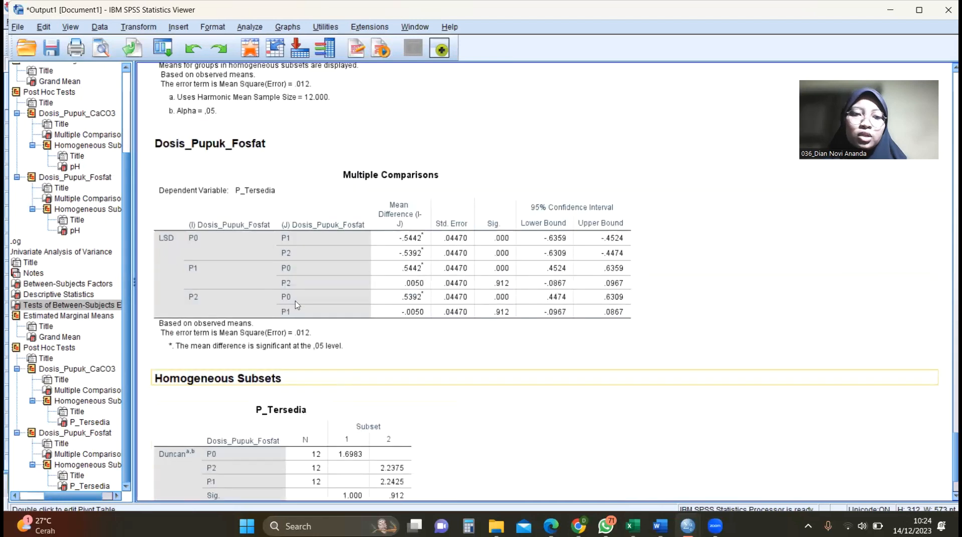
scroll(296, 308, "up", 2)
scroll(296, 308, "down", 3)
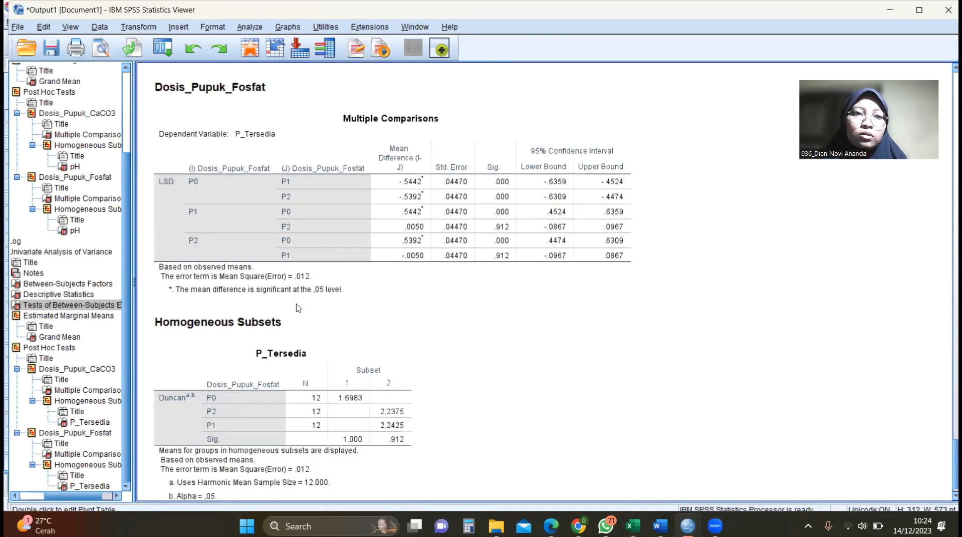
scroll(296, 308, "up", 3)
left_click(307, 112)
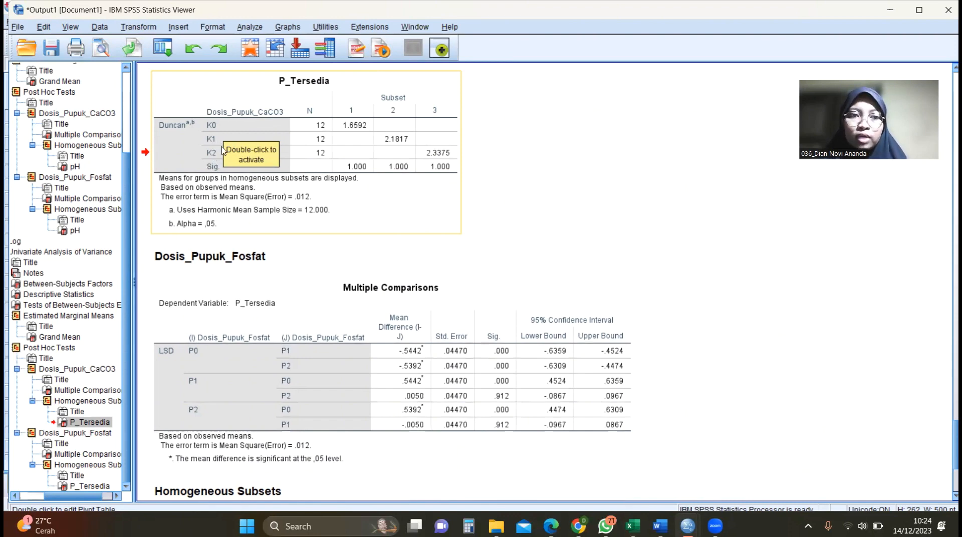
left_click(355, 125)
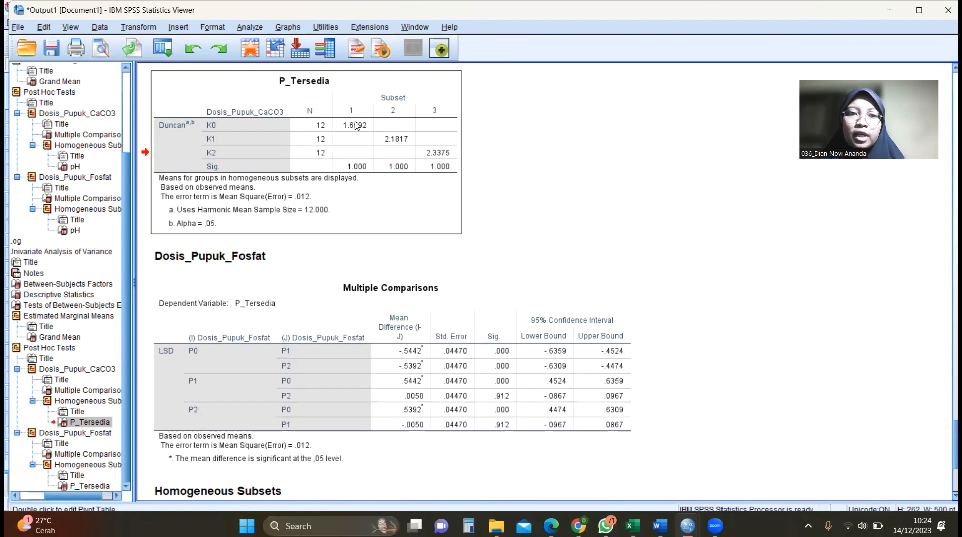
scroll(425, 215, "down", 5)
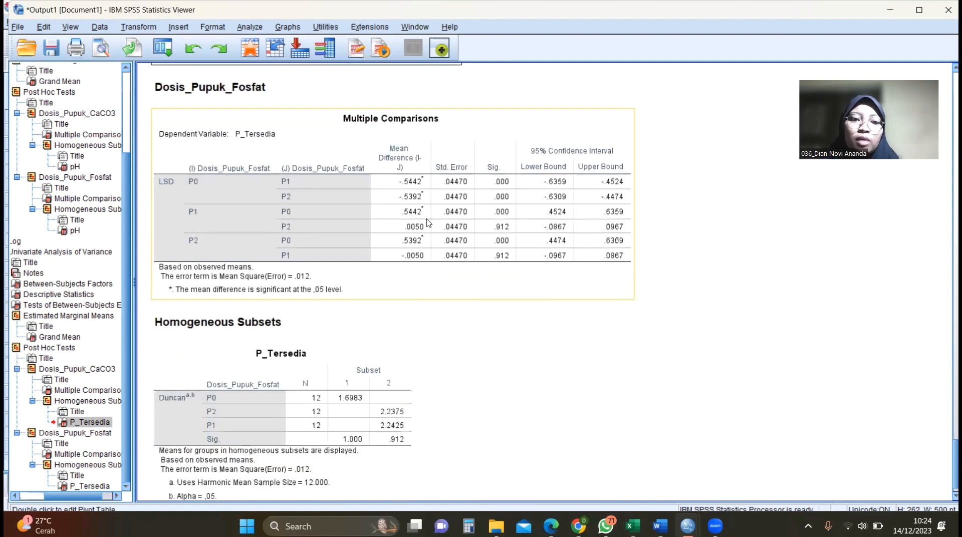
left_click(271, 380)
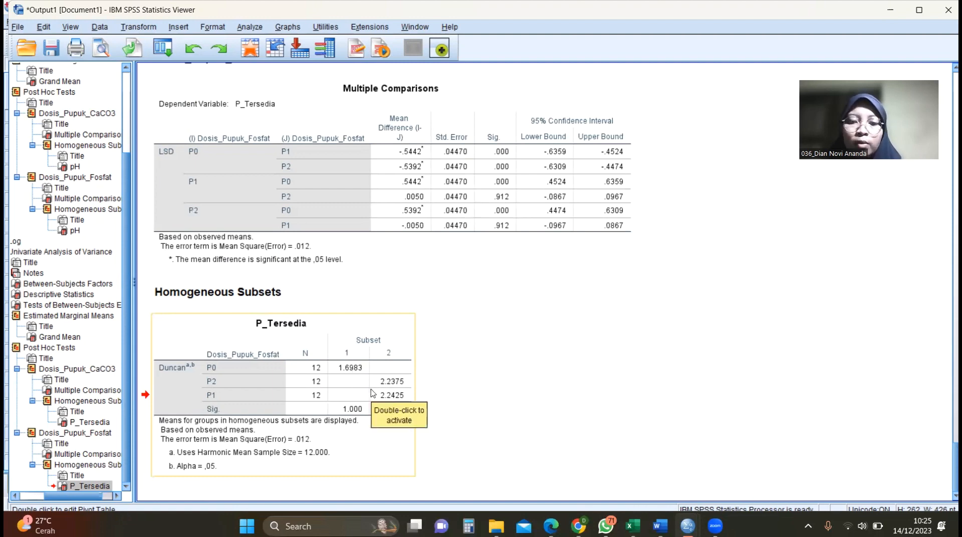
Return to the dataset and set N_Total as the univariate model's dependent variable in place of P_Tersedia.
left_click(687, 526)
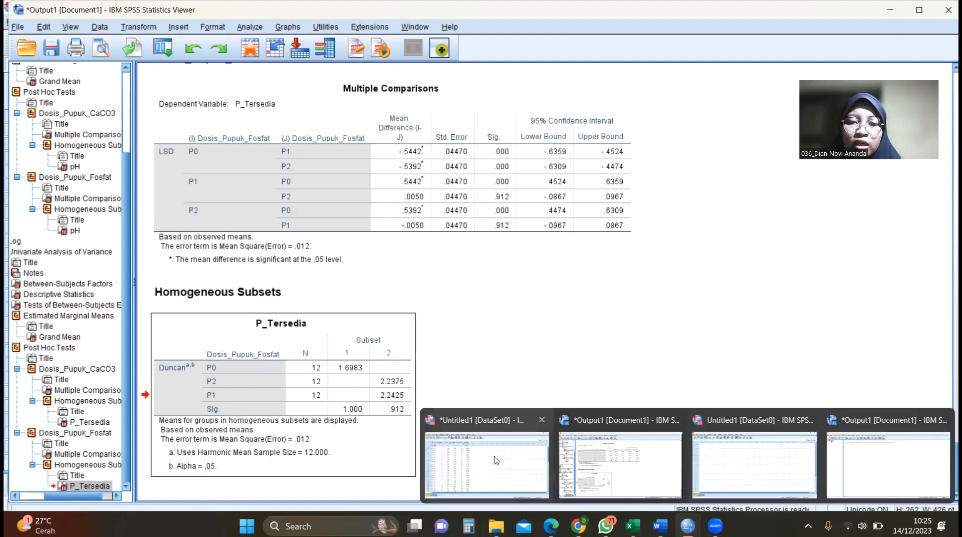
left_click(466, 441)
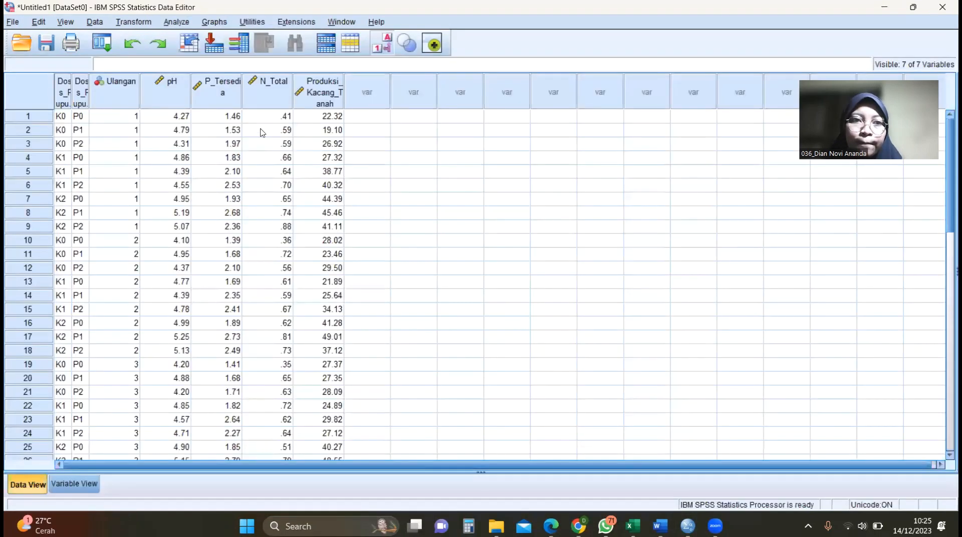
left_click(177, 23)
mouse_move(280, 110)
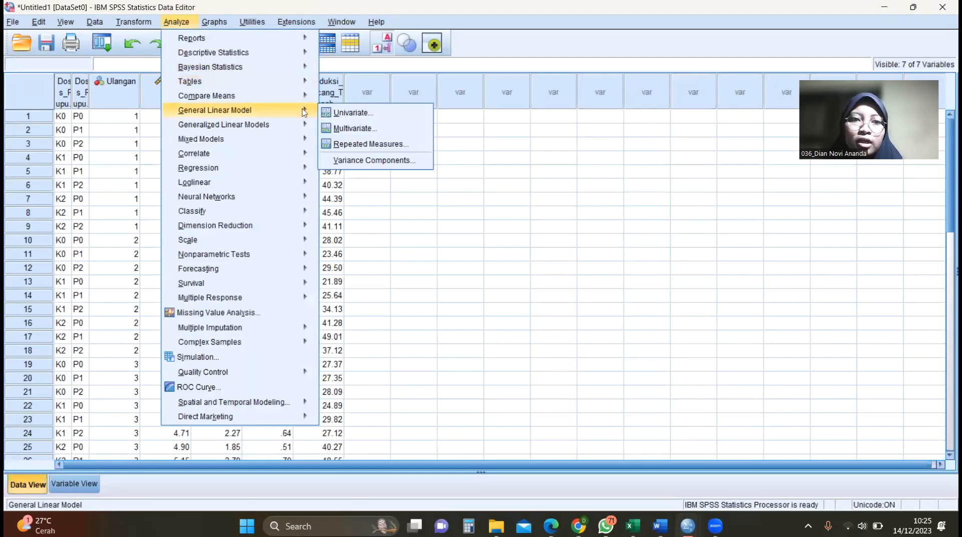
left_click(339, 113)
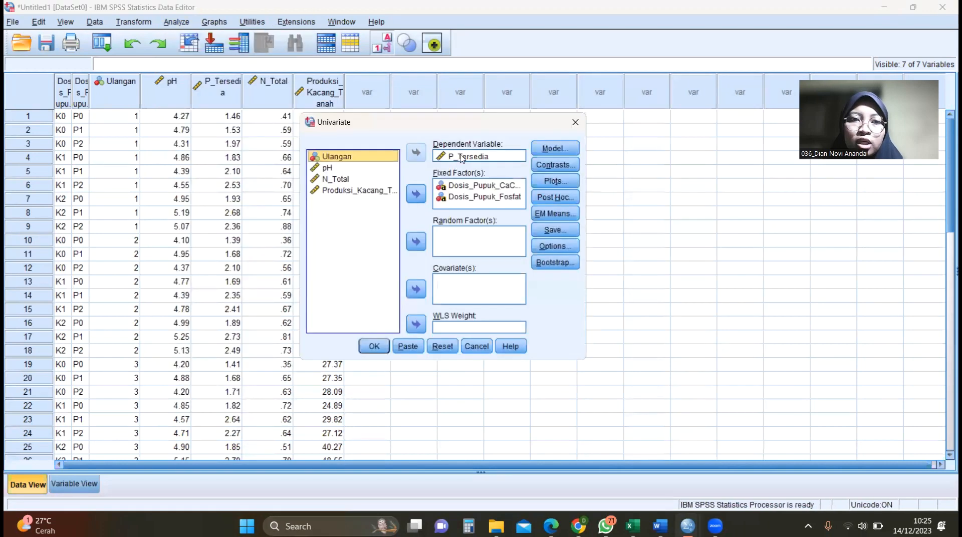
left_click(462, 158)
left_click(416, 152)
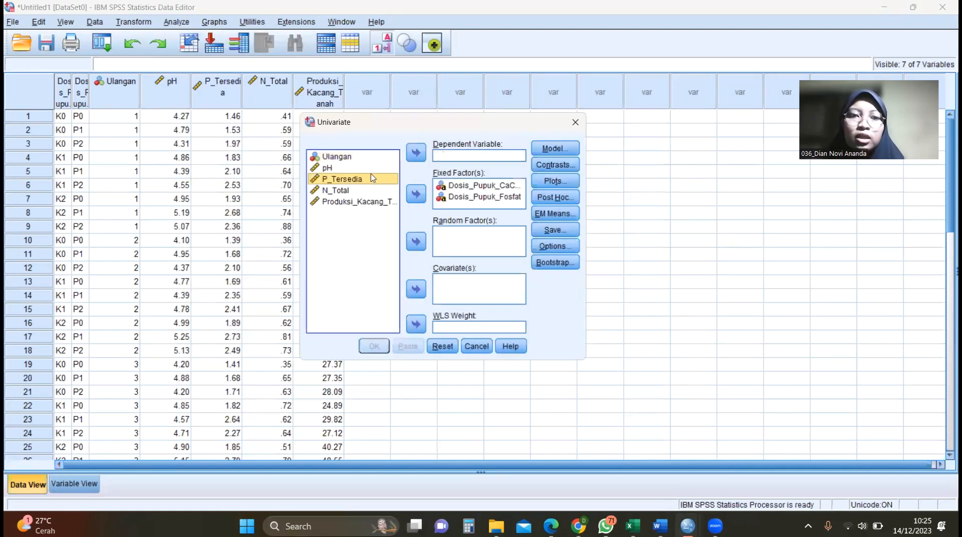
left_click(369, 190)
left_click(415, 152)
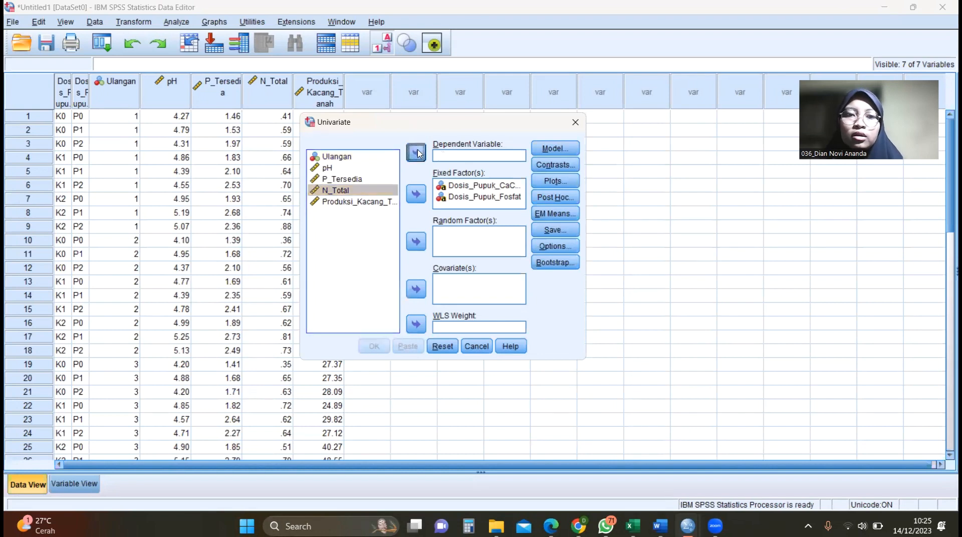
Request the estimated marginal means for (OVERALL) and run the univariate analysis for N_Total.
left_click(538, 215)
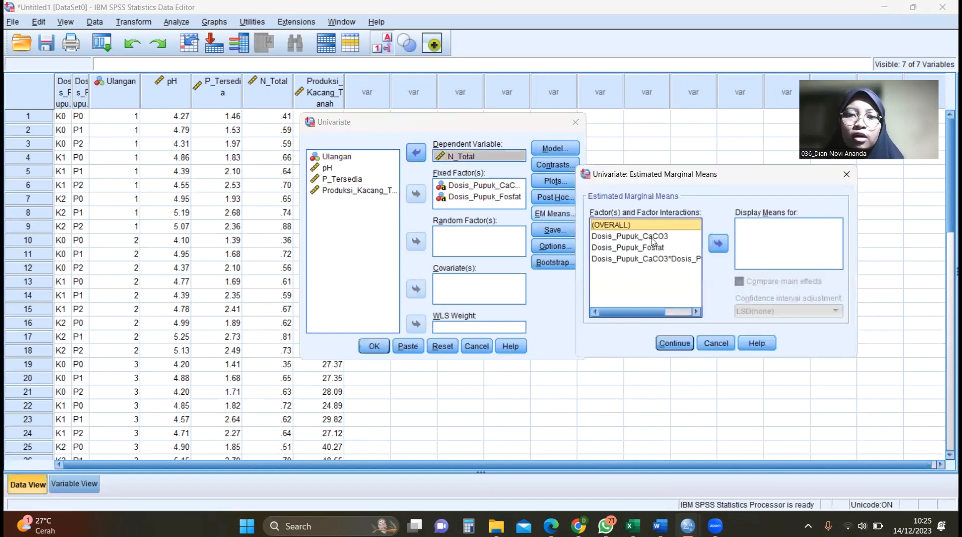
left_click(718, 243)
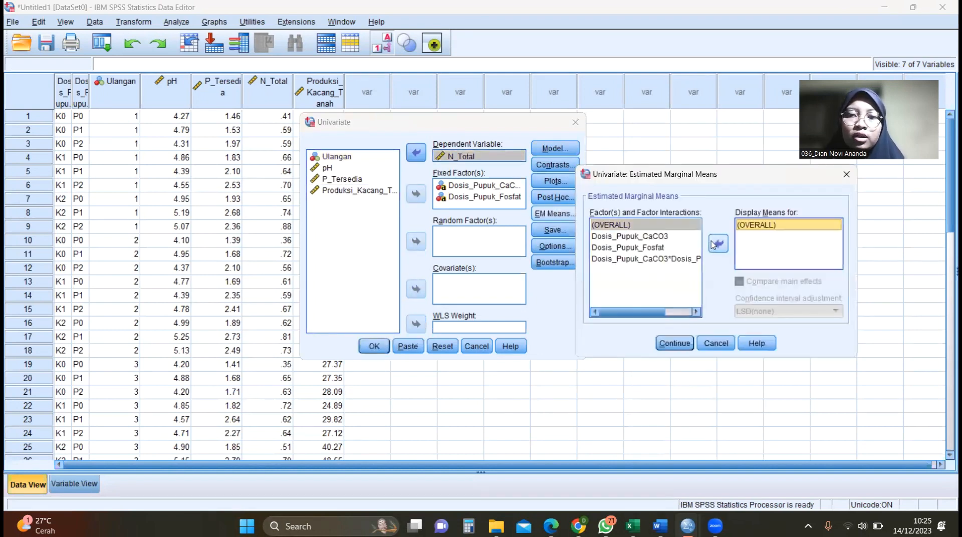
left_click(673, 343)
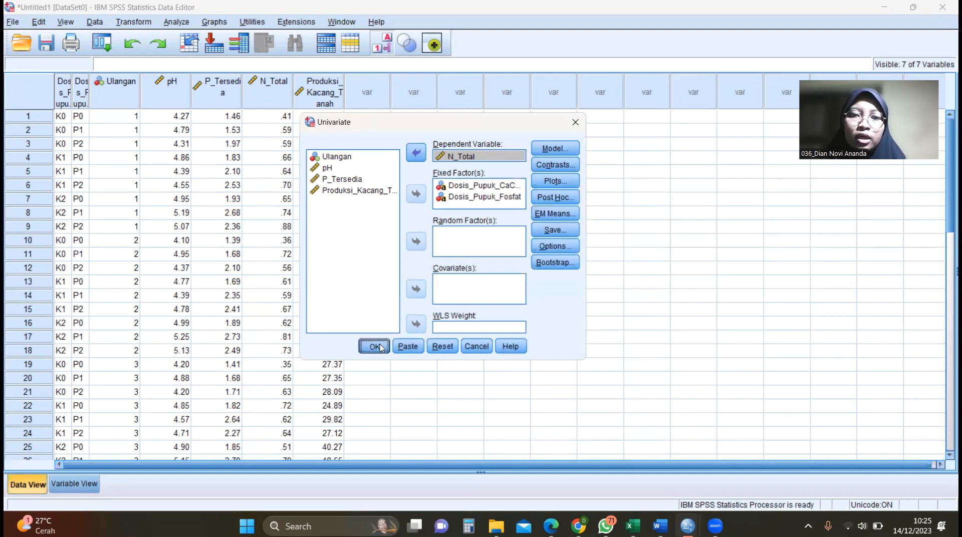
left_click(380, 347)
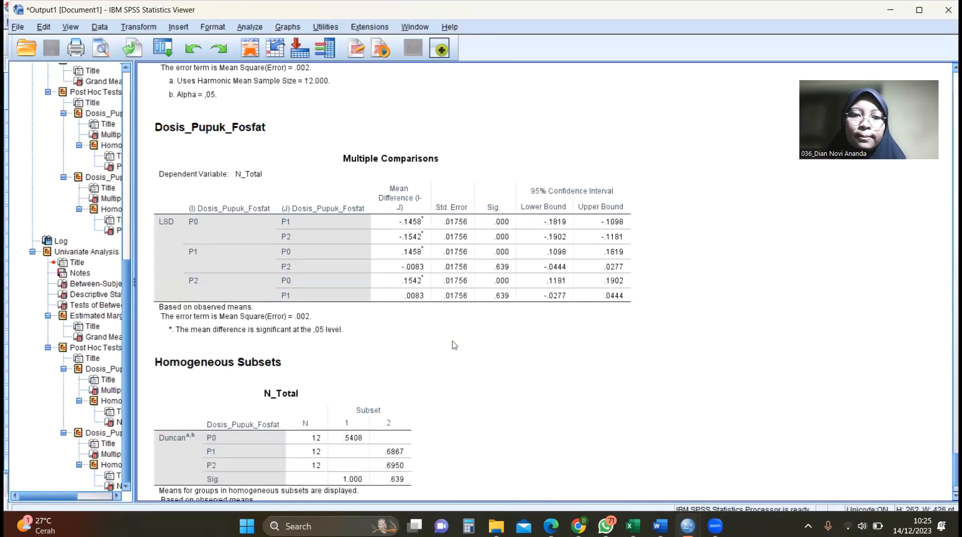
Examine the N_Total output: the Tests of Between-Subjects Effects table and the Duncan homogeneous subsets of both fertilizer factors.
scroll(449, 318, "down", 2)
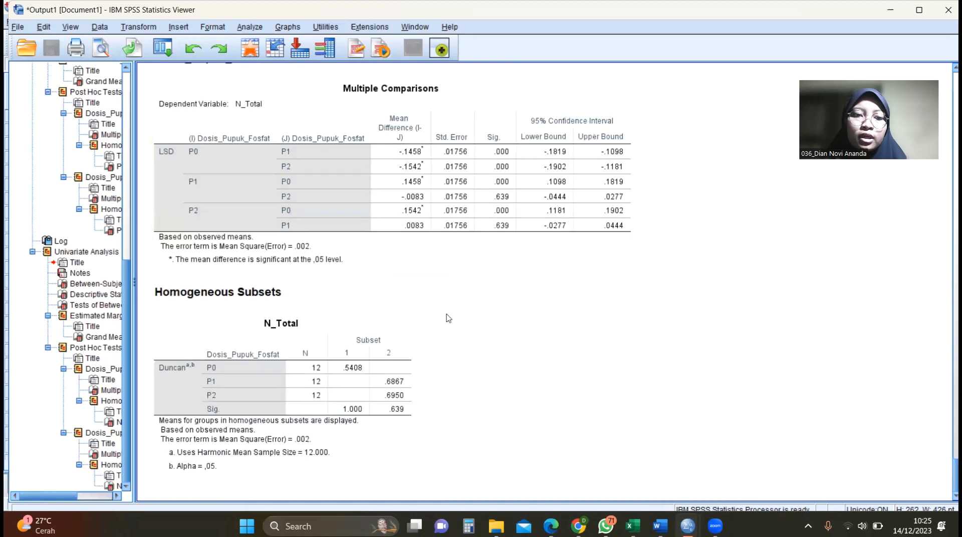
scroll(448, 318, "up", 20)
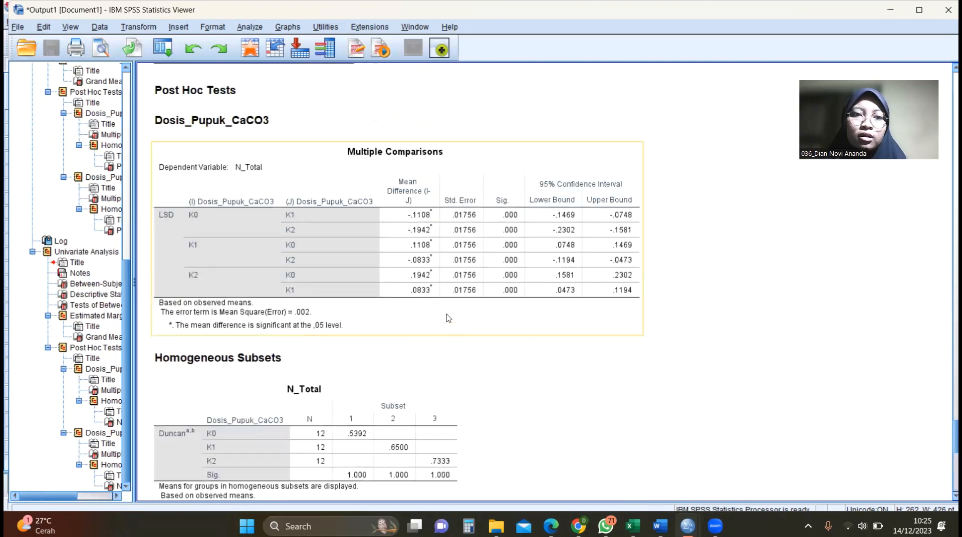
scroll(448, 318, "up", 2)
scroll(447, 318, "down", 3)
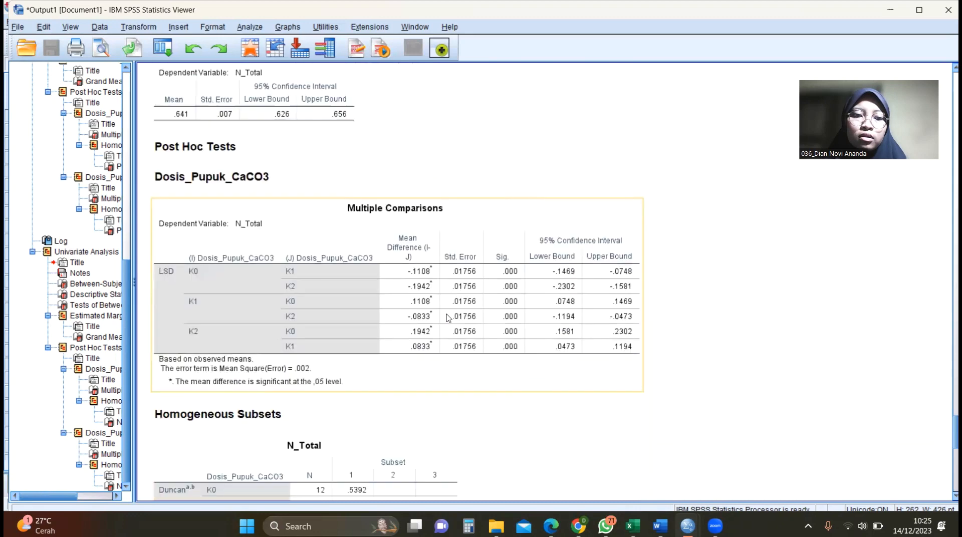
scroll(446, 318, "up", 8)
left_click(411, 194)
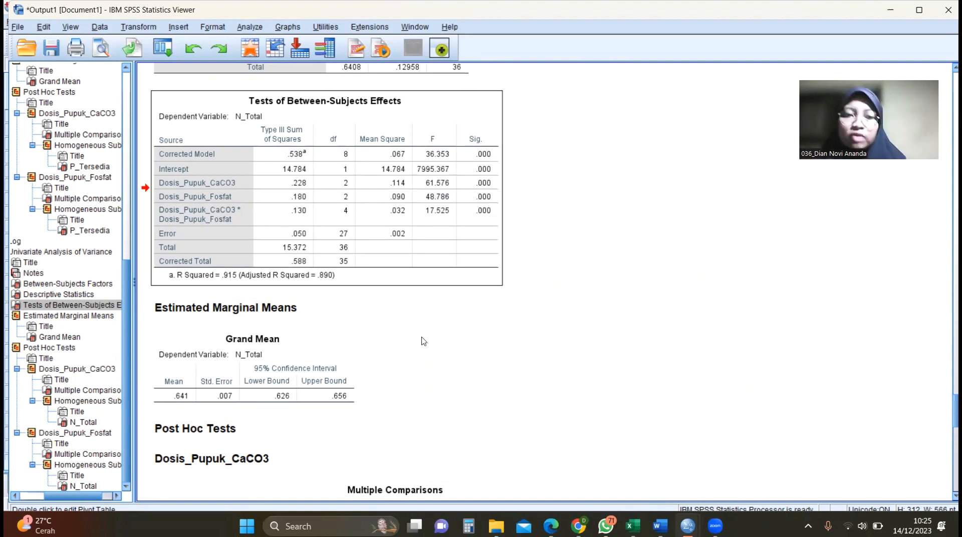
scroll(422, 341, "down", 5)
scroll(422, 340, "down", 4)
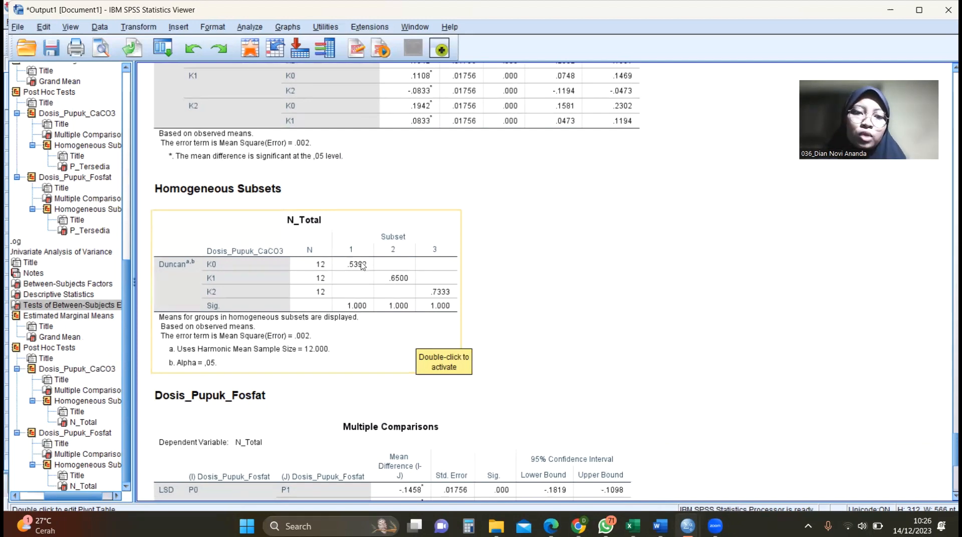
scroll(459, 312, "down", 10)
left_click(316, 355)
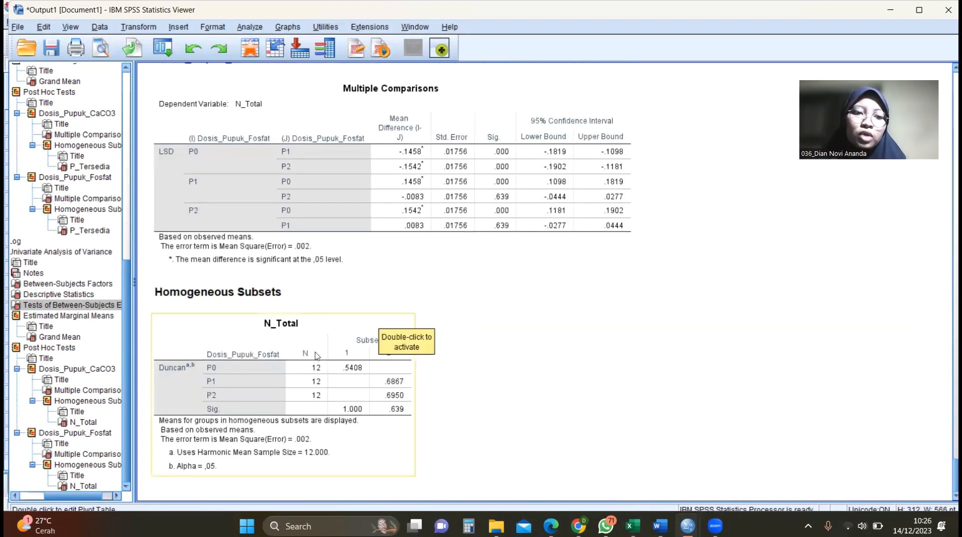
left_click(288, 340)
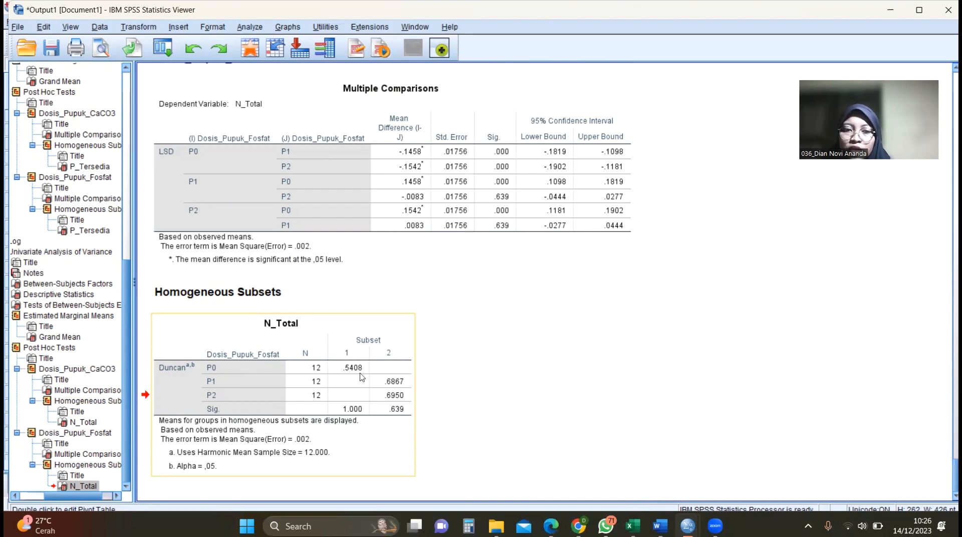
Return to the dataset and set Produksi_Kacang_Tanah as the univariate model's dependent variable in place of N_Total.
mouse_move(687, 525)
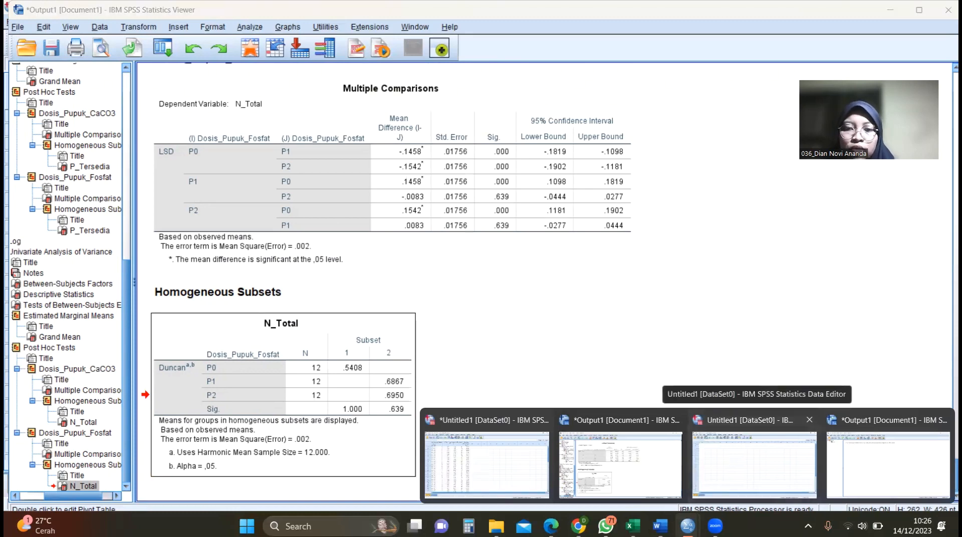
left_click(754, 464)
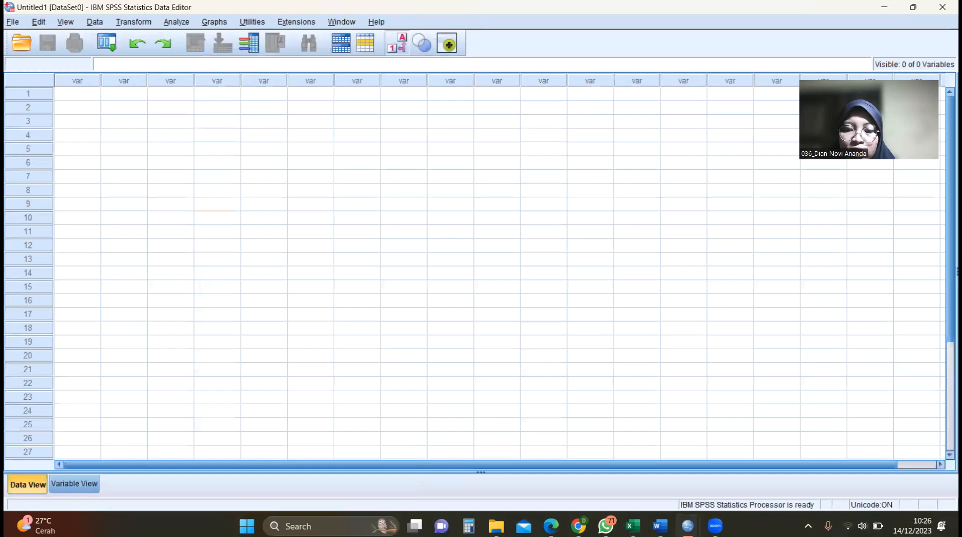
left_click(177, 21)
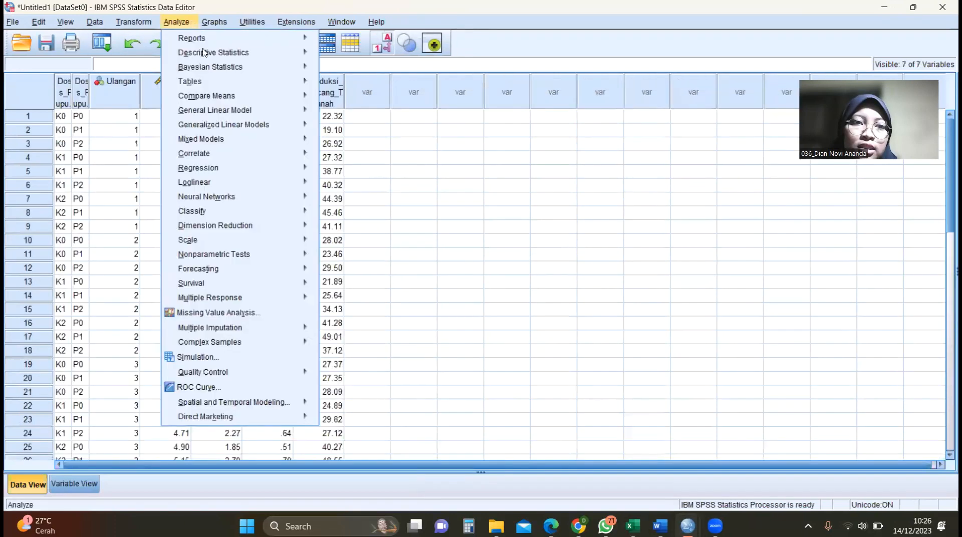
mouse_move(255, 110)
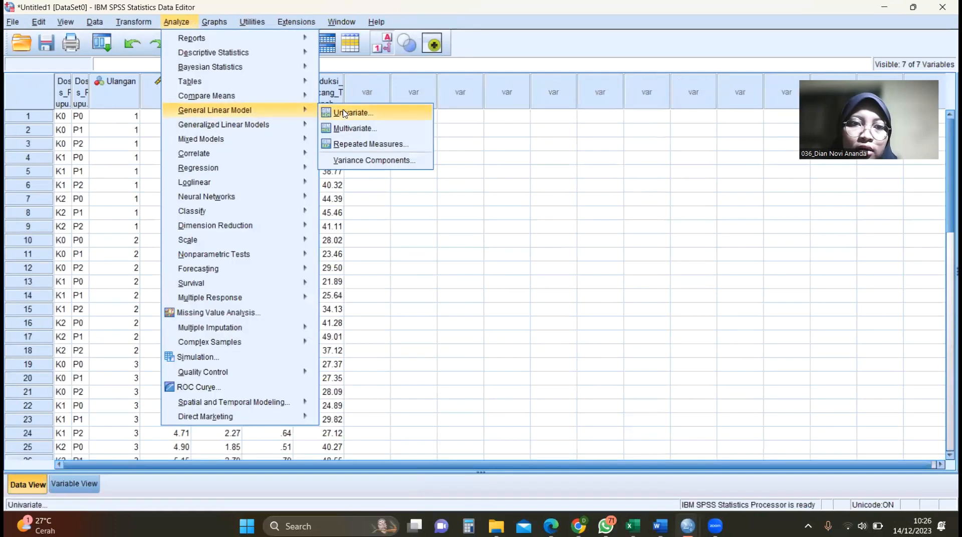
left_click(392, 115)
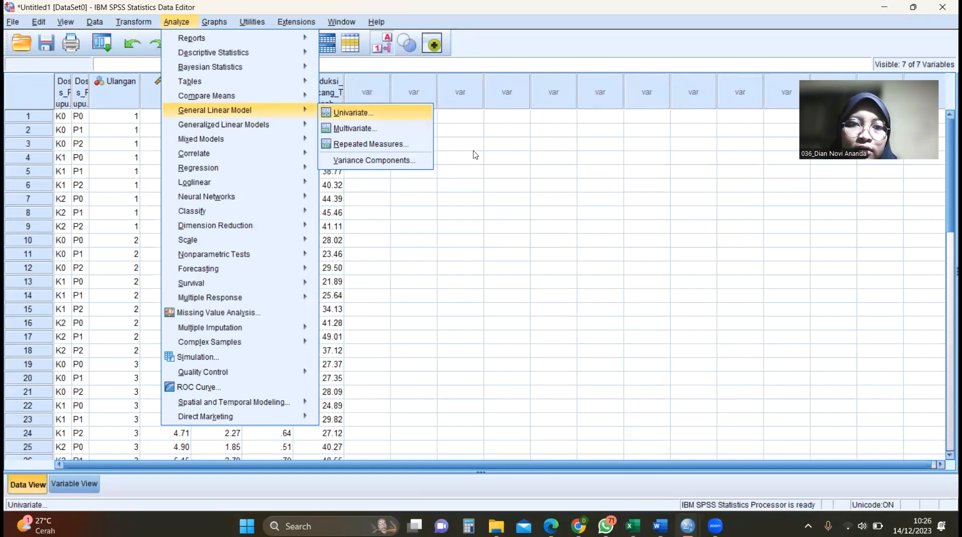
left_click(472, 156)
left_click(417, 153)
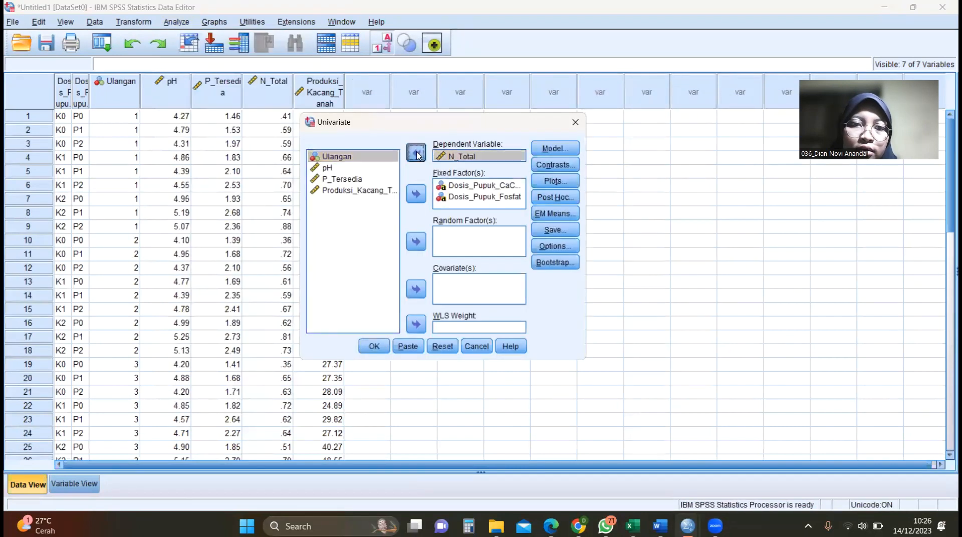
left_click(368, 202)
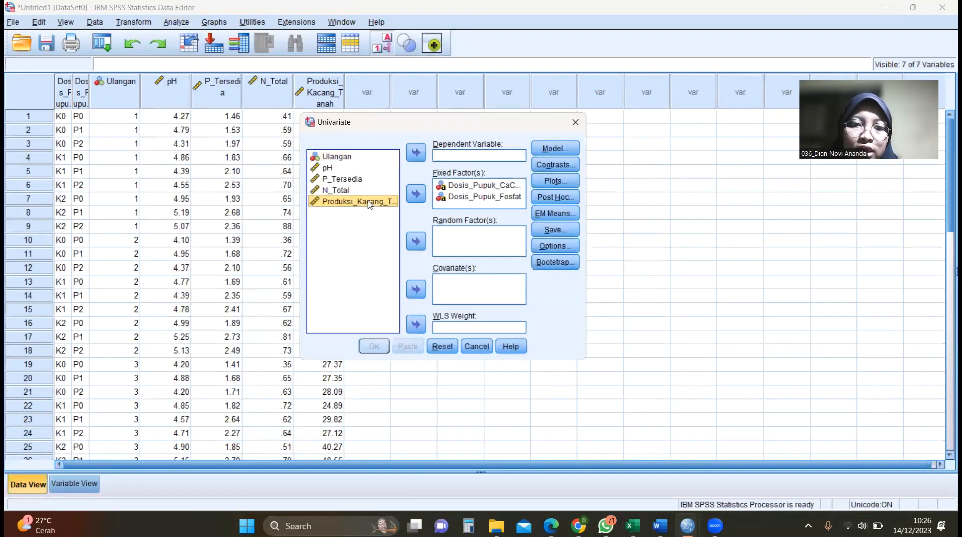
left_click(416, 153)
Request the estimated marginal means for (OVERALL) and run the univariate analysis for Produksi_Kacang_Tanah.
left_click(566, 213)
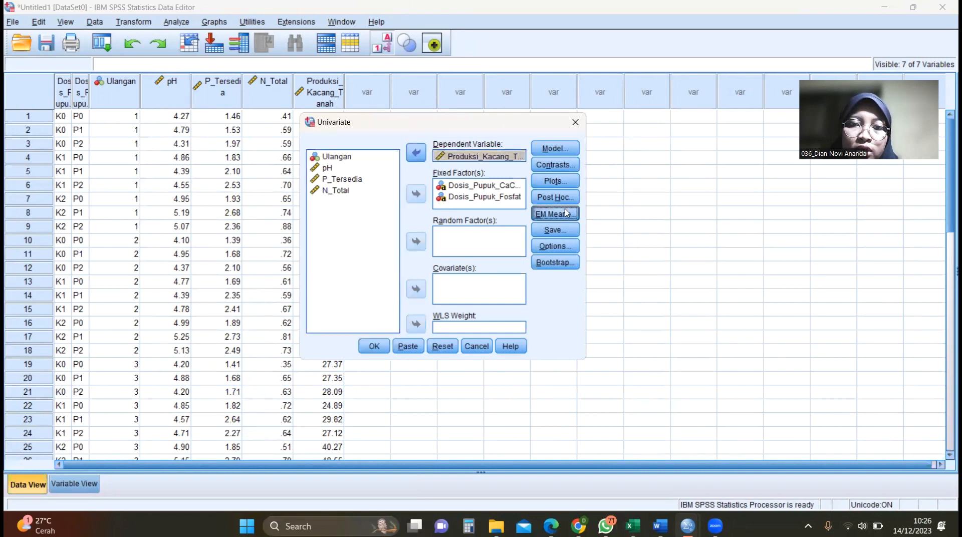
left_click(614, 224)
left_click(718, 243)
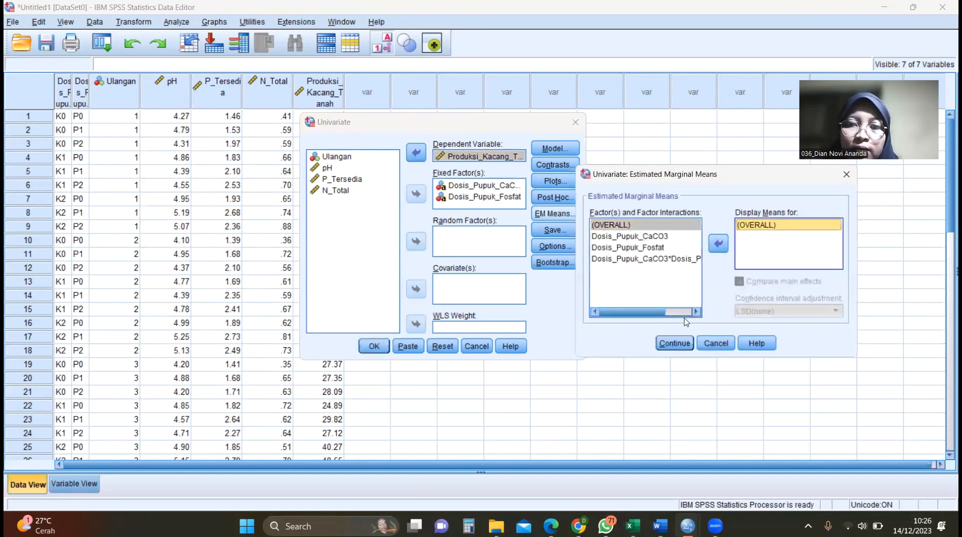
left_click(673, 344)
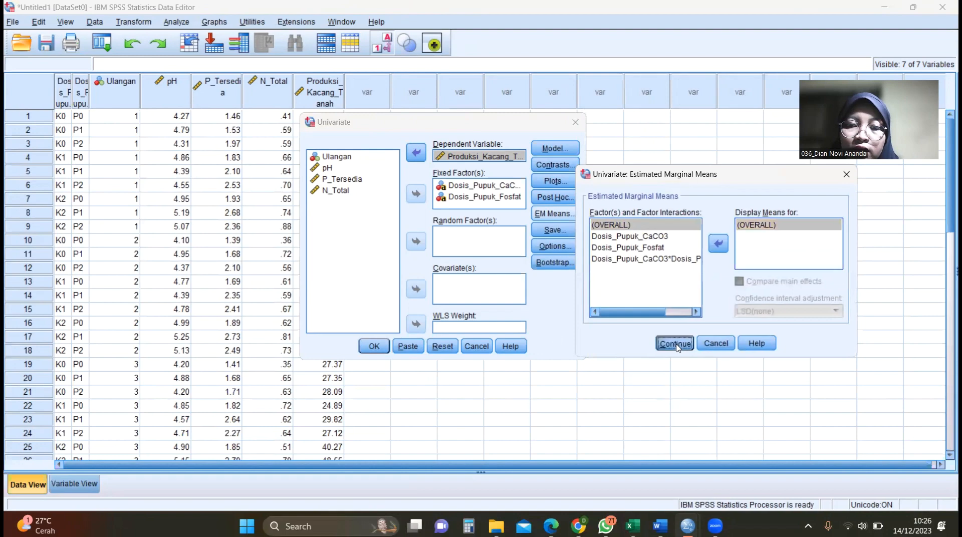
left_click(379, 347)
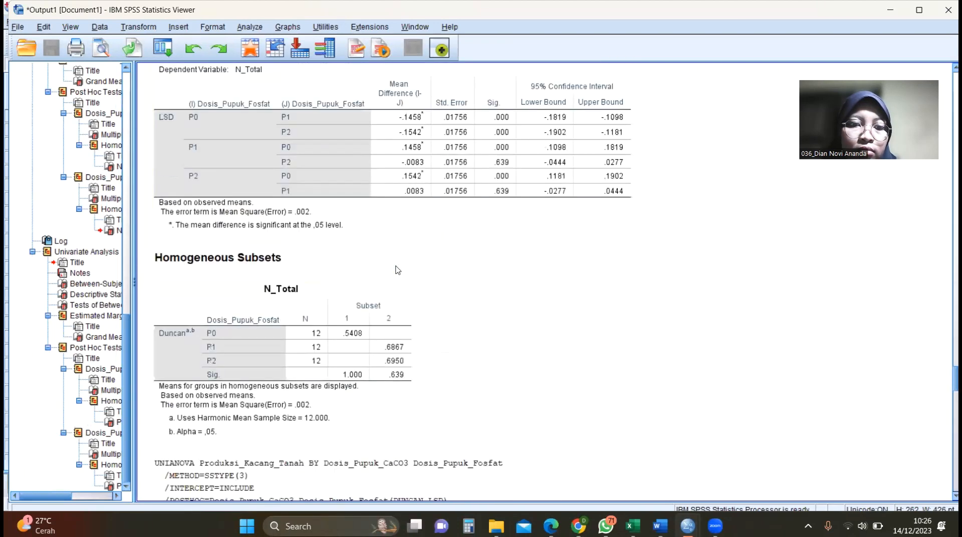
Examine the Produksi_Kacang_Tanah output: the Tests of Between-Subjects Effects table and the Duncan homogeneous subsets of both fertilizer factors.
scroll(397, 270, "down", 7)
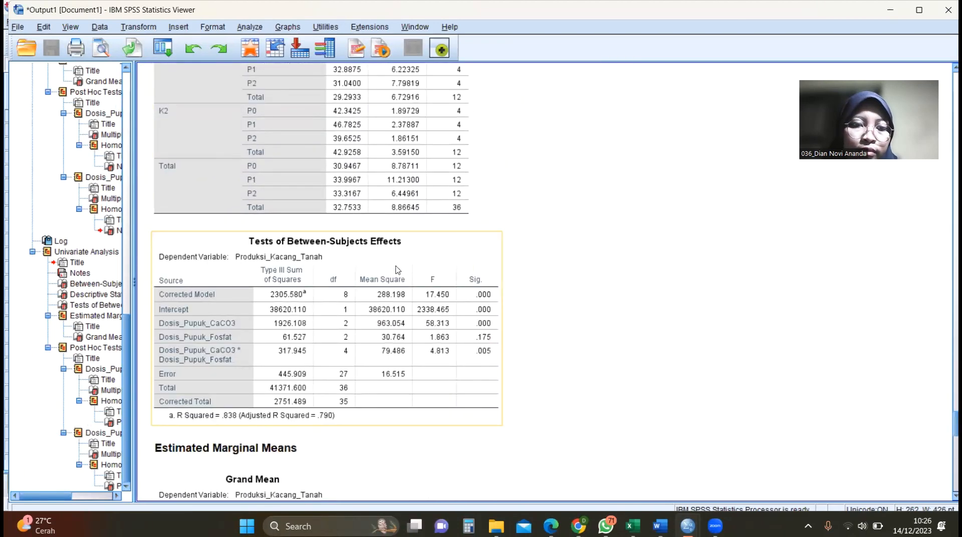
left_click(328, 242)
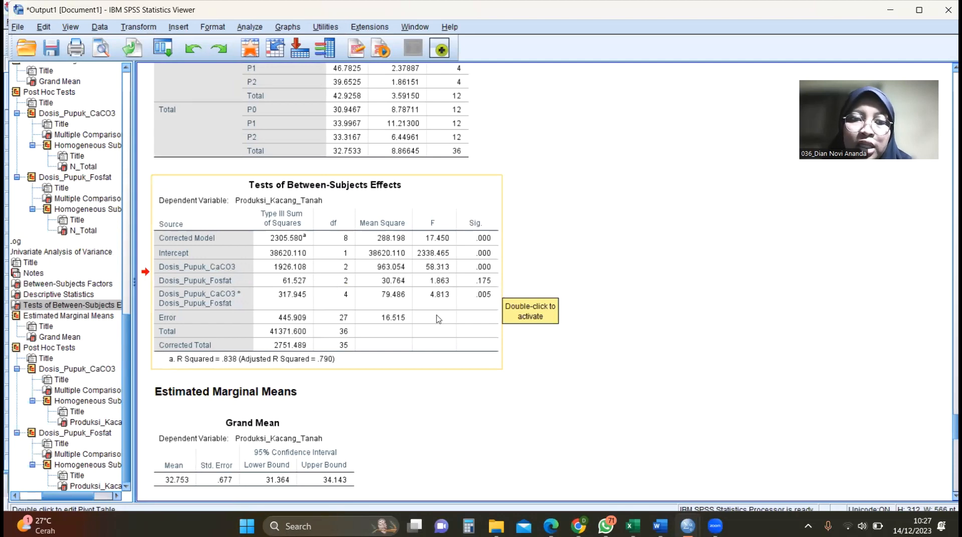
scroll(475, 319, "down", 3)
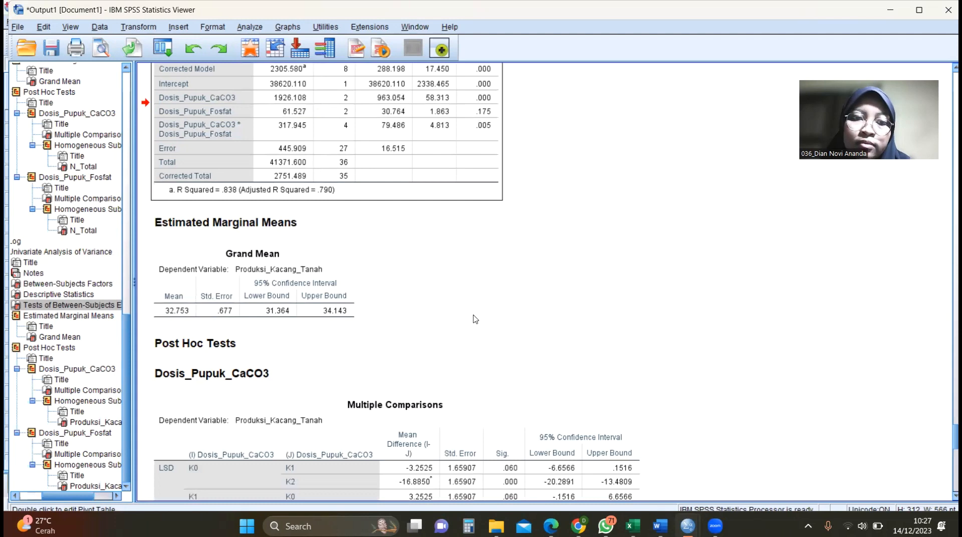
scroll(475, 319, "down", 6)
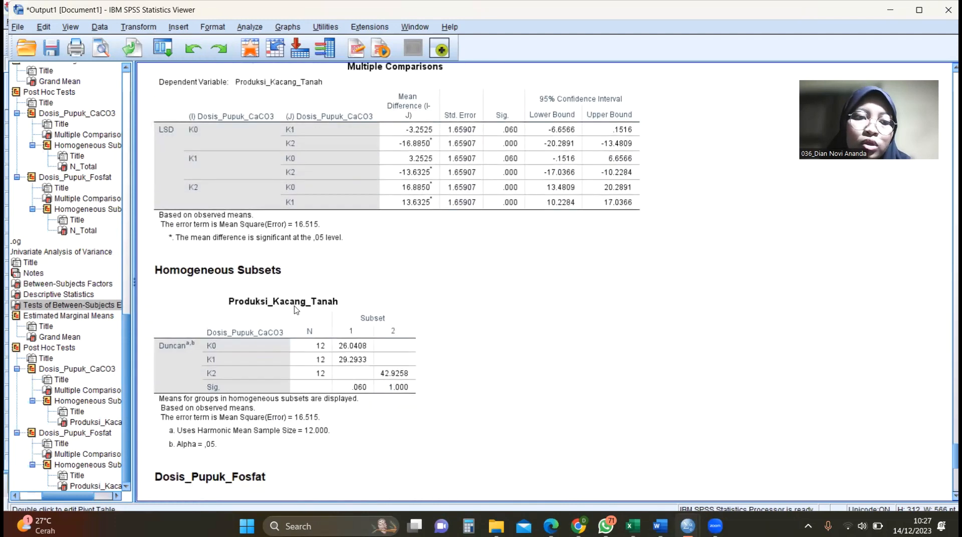
left_click(296, 309)
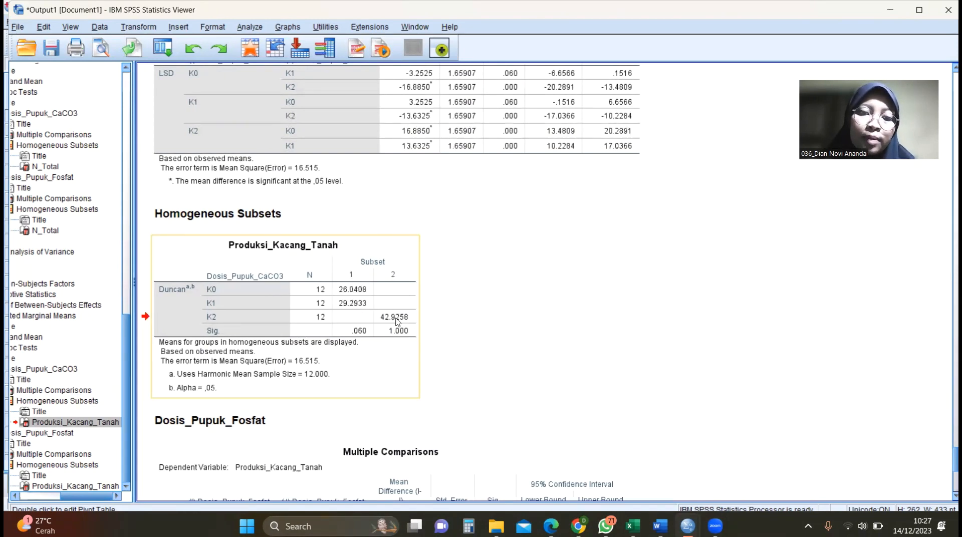
scroll(481, 329, "down", 7)
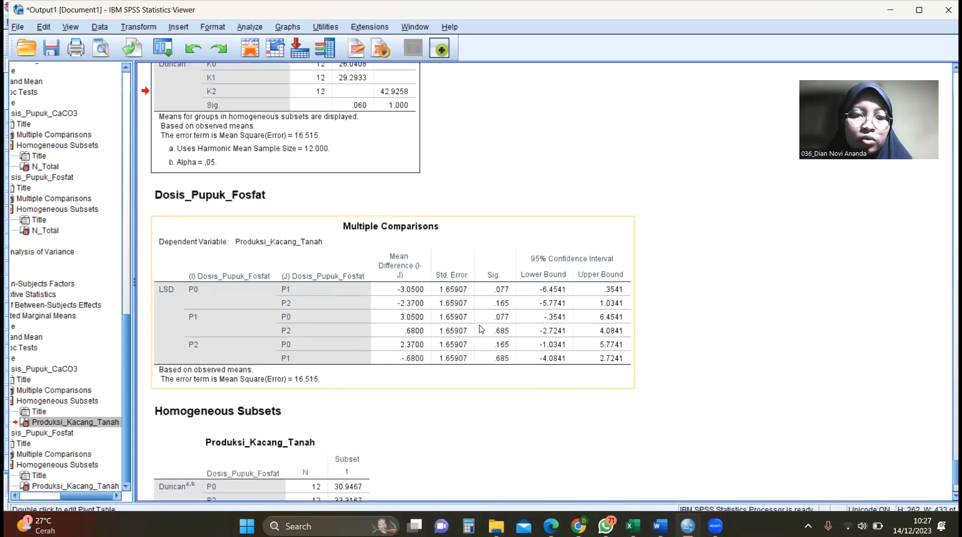
left_click(256, 369)
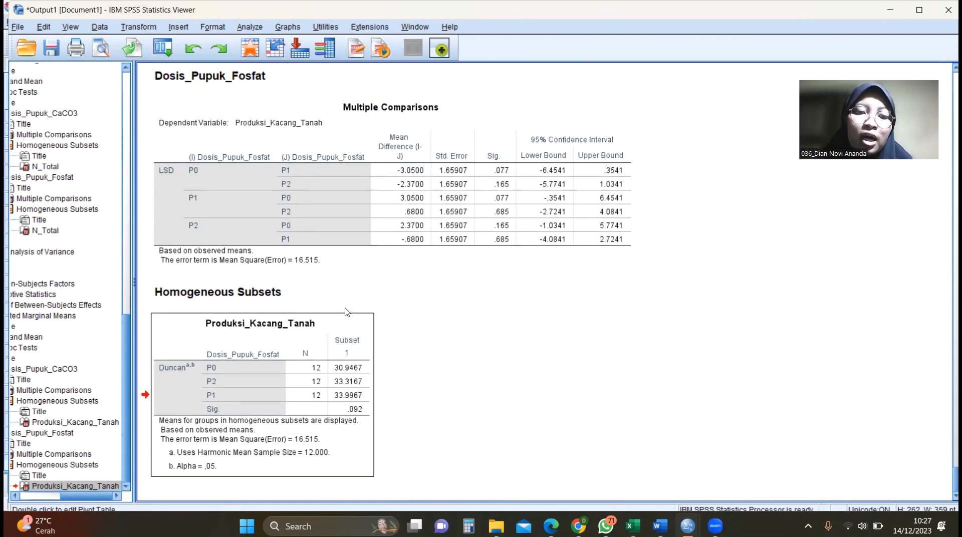
scroll(351, 321, "up", 10)
scroll(345, 311, "up", 3)
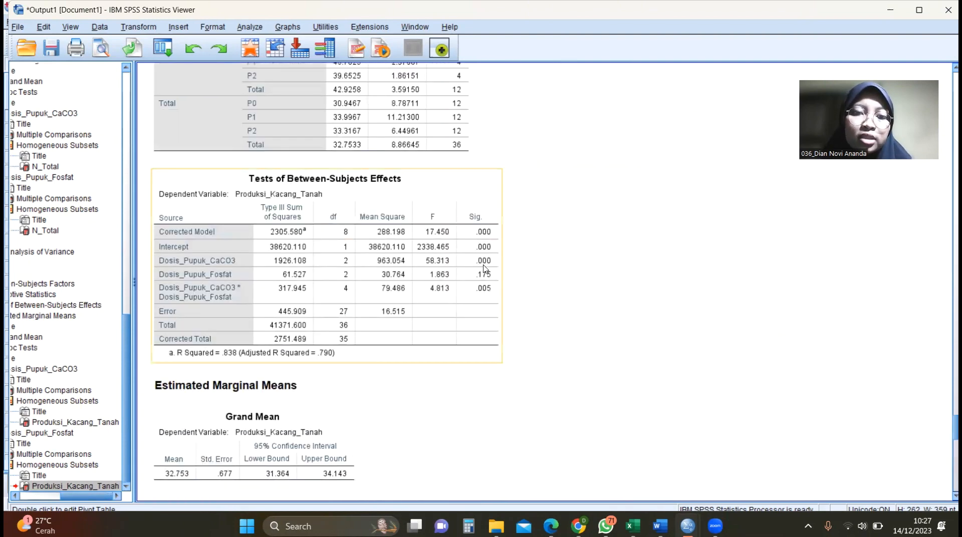
scroll(481, 271, "down", 15)
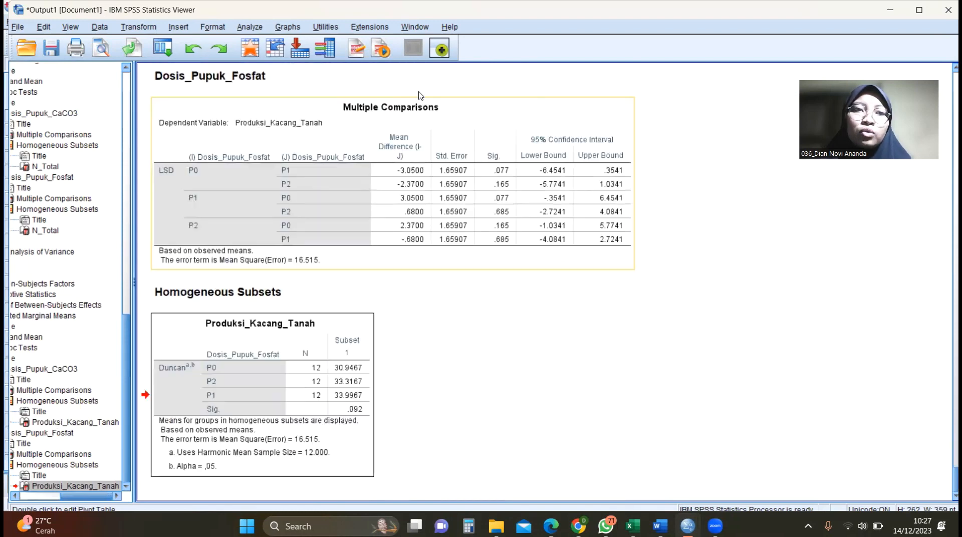
Return to the dataset and open the bivariate correlation analysis.
mouse_move(687, 525)
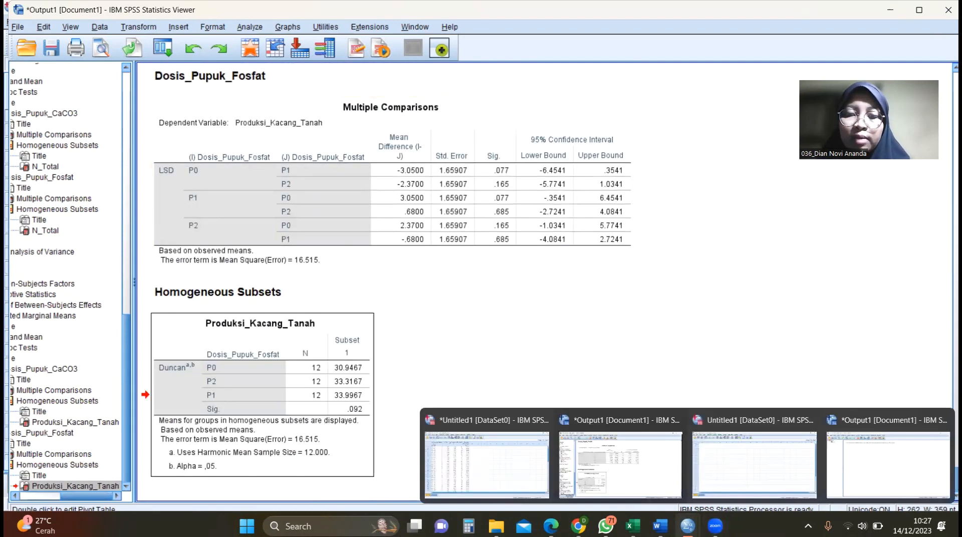
left_click(529, 458)
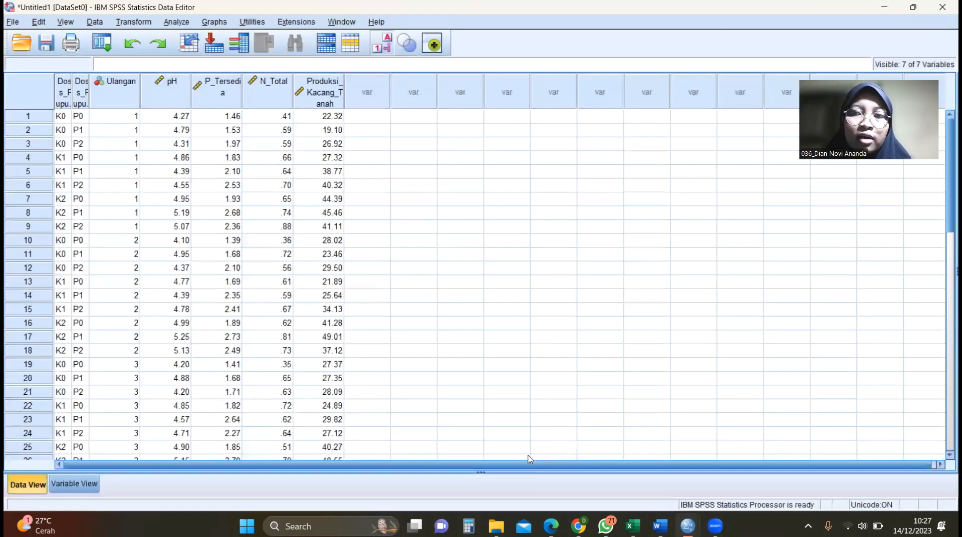
left_click(175, 22)
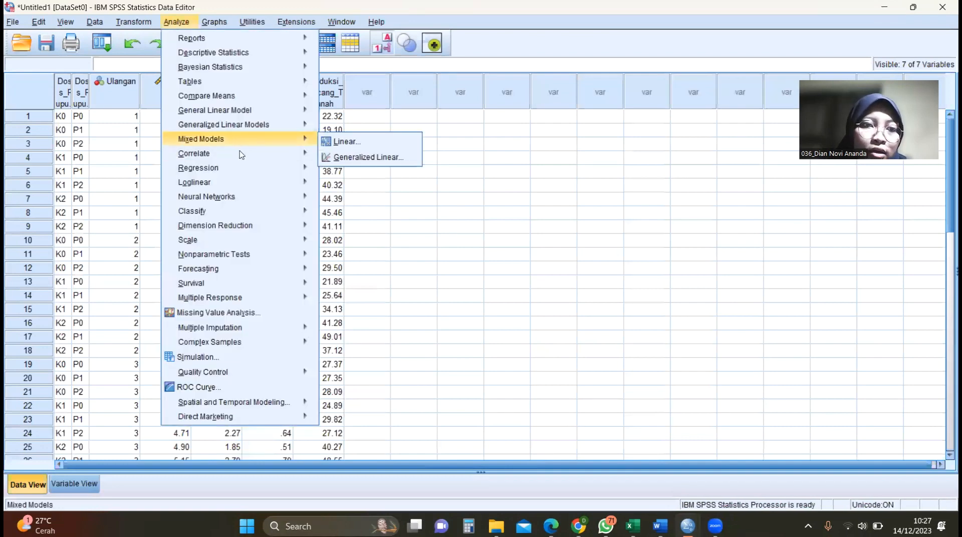
mouse_move(241, 154)
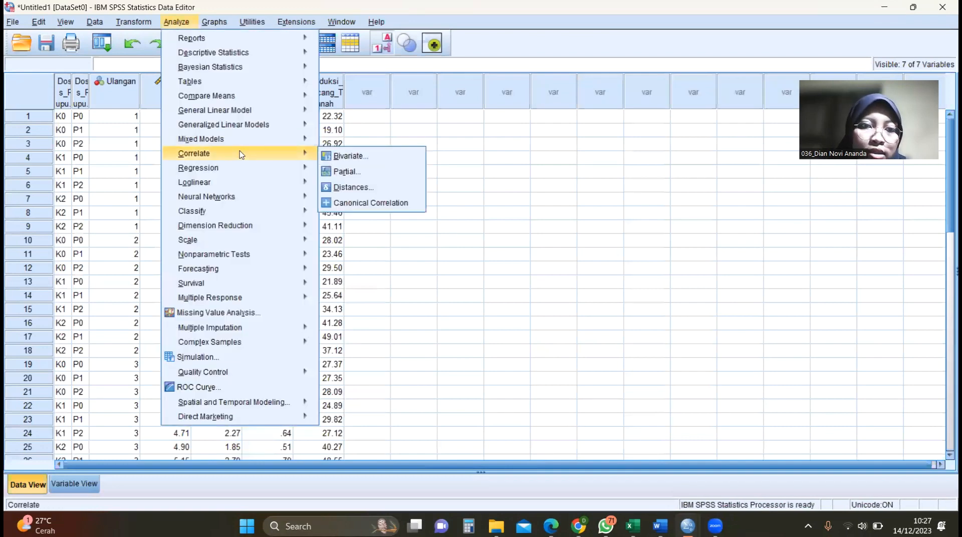
left_click(348, 155)
Add pH, P_Tersedia, N_Total and Produksi_Kacang_Tanah as the correlation variables and run the two-tailed Pearson correlation.
left_click(391, 184)
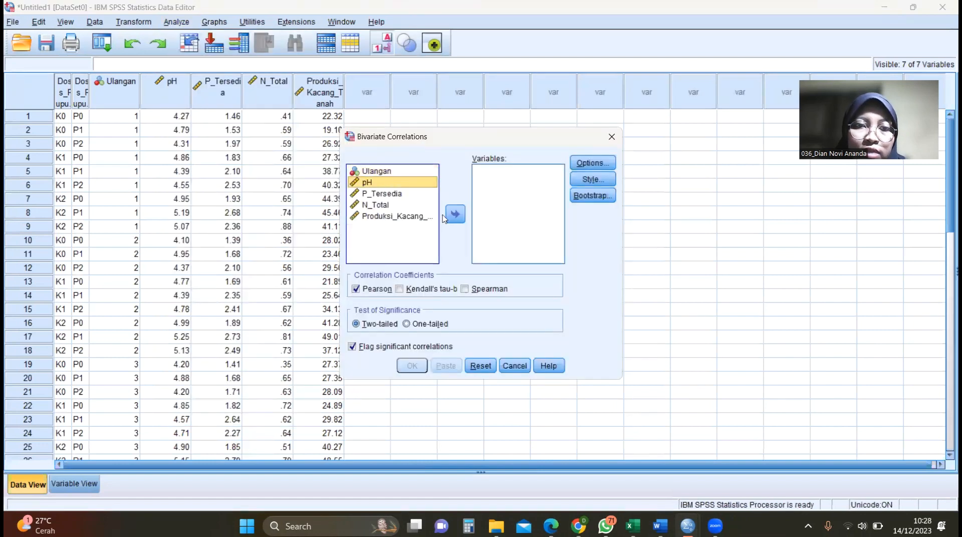
double_click(387, 183)
left_click(386, 183)
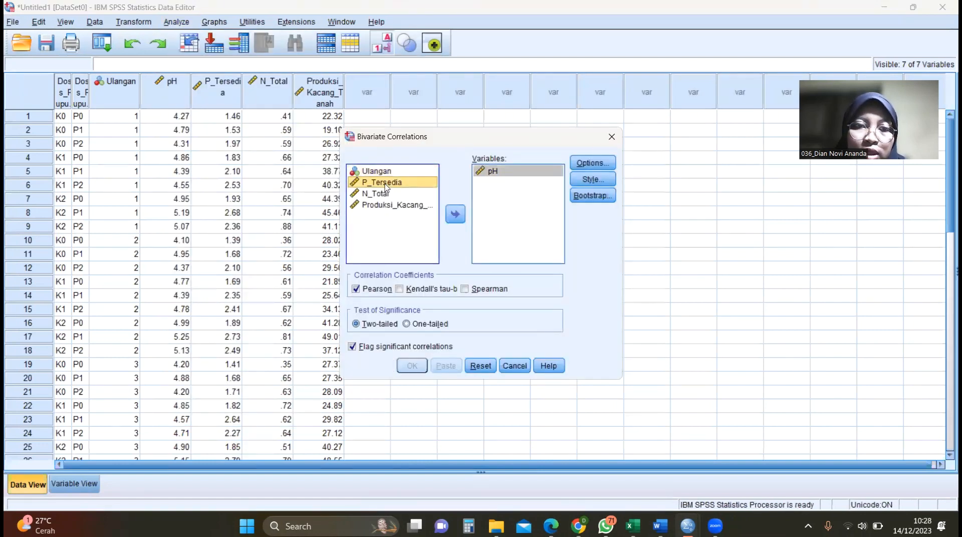
double_click(386, 183)
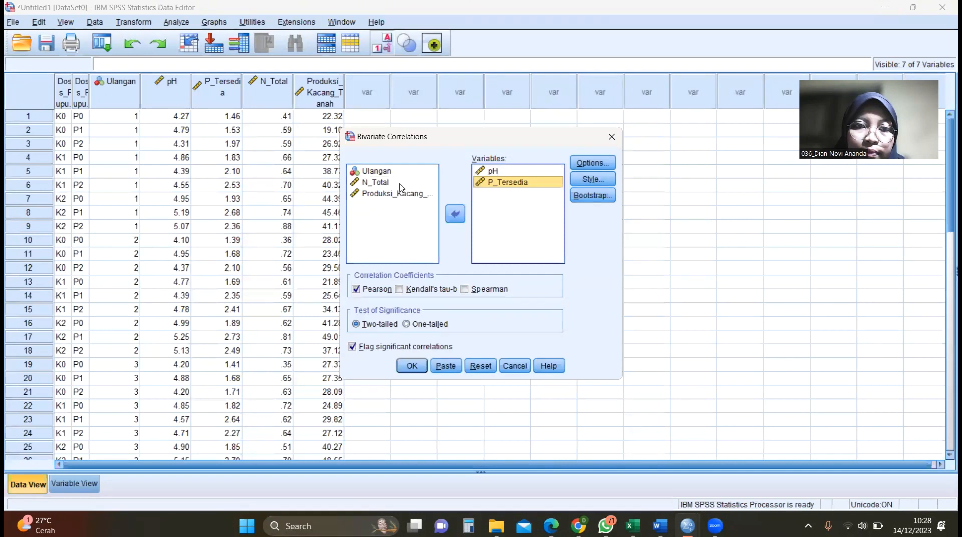
left_click(400, 184)
double_click(411, 185)
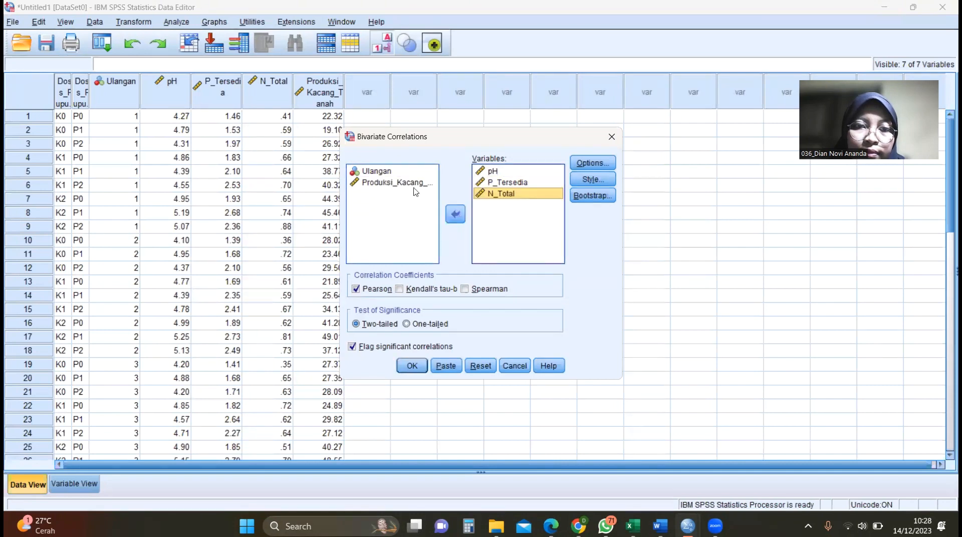
left_click(414, 186)
left_click(455, 214)
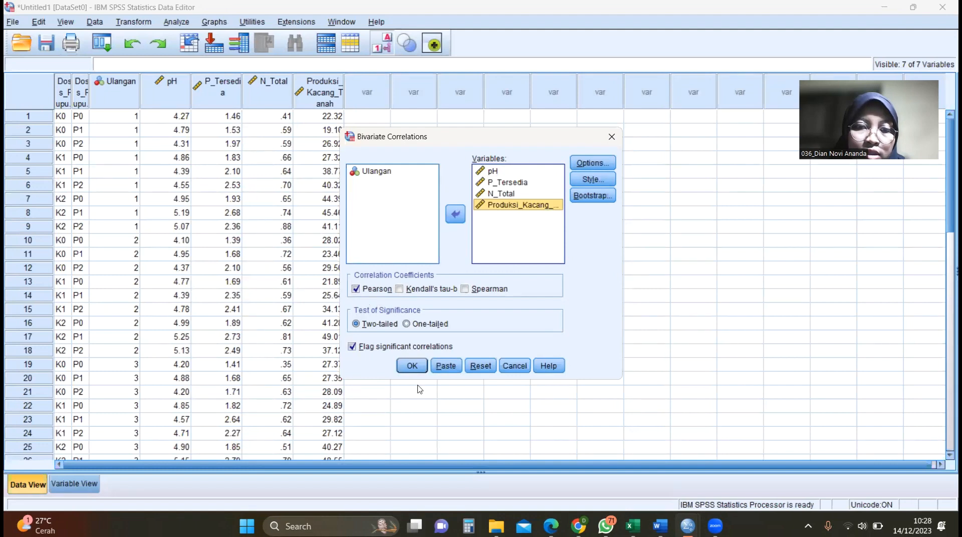
left_click(414, 367)
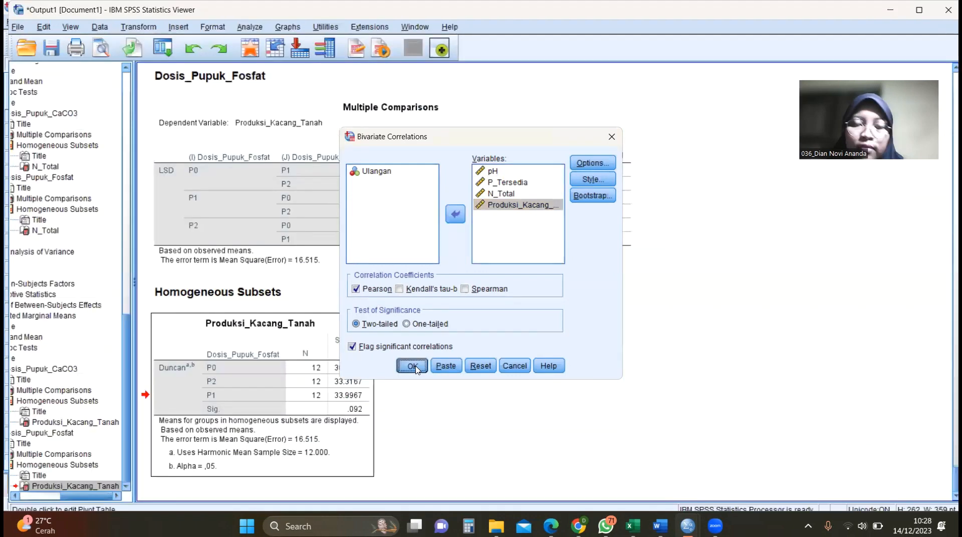
left_click(412, 367)
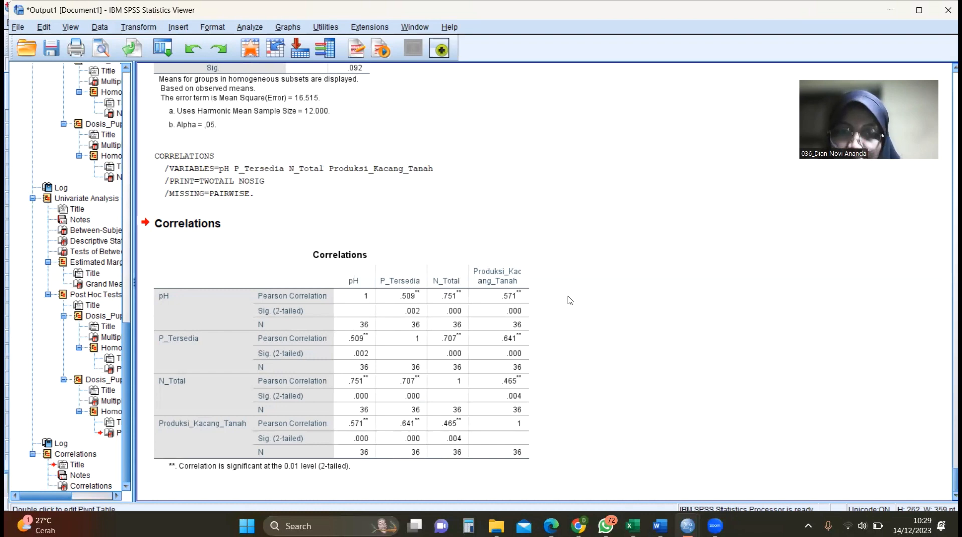
Review the Correlations table and switch to the JUKNIS RANCOB document in Word to read question 2 and its data table.
left_click(465, 261)
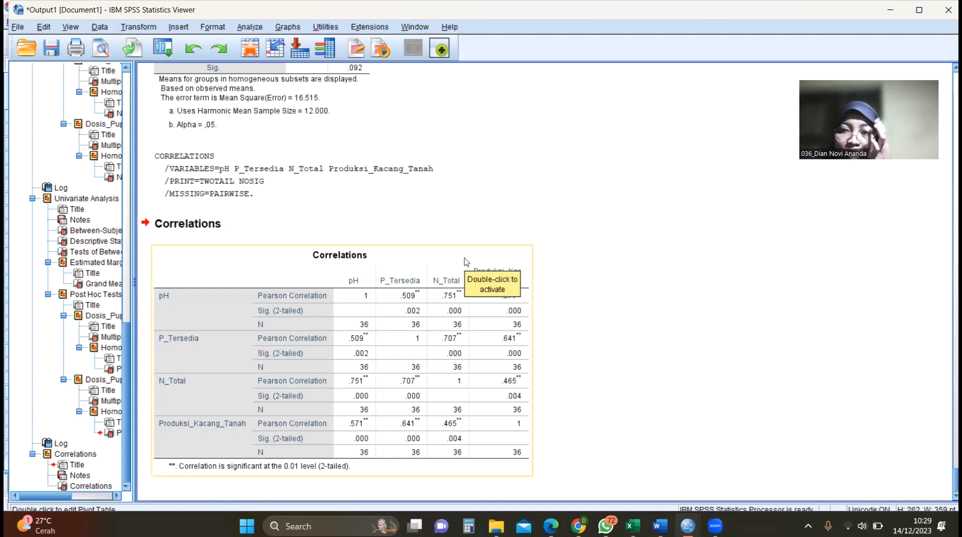
left_click(503, 239)
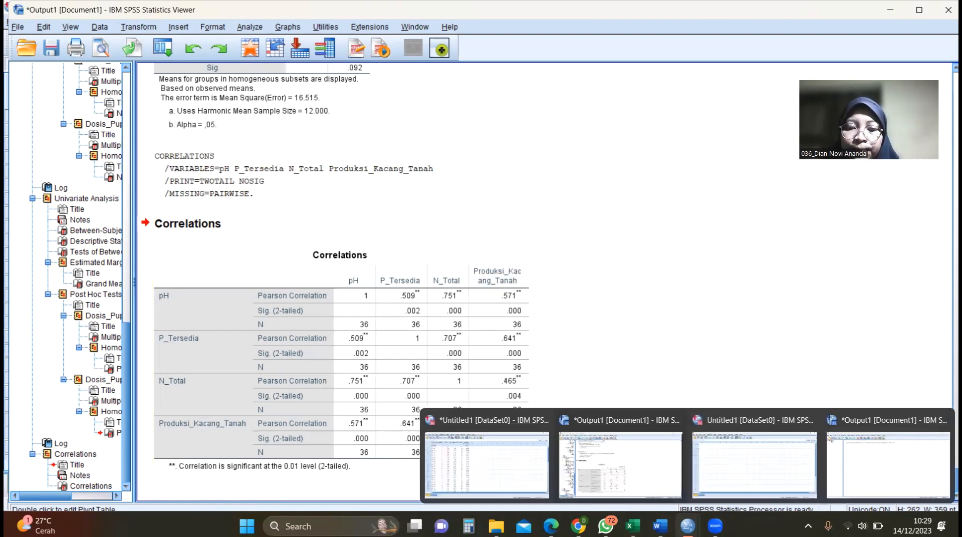
mouse_move(659, 525)
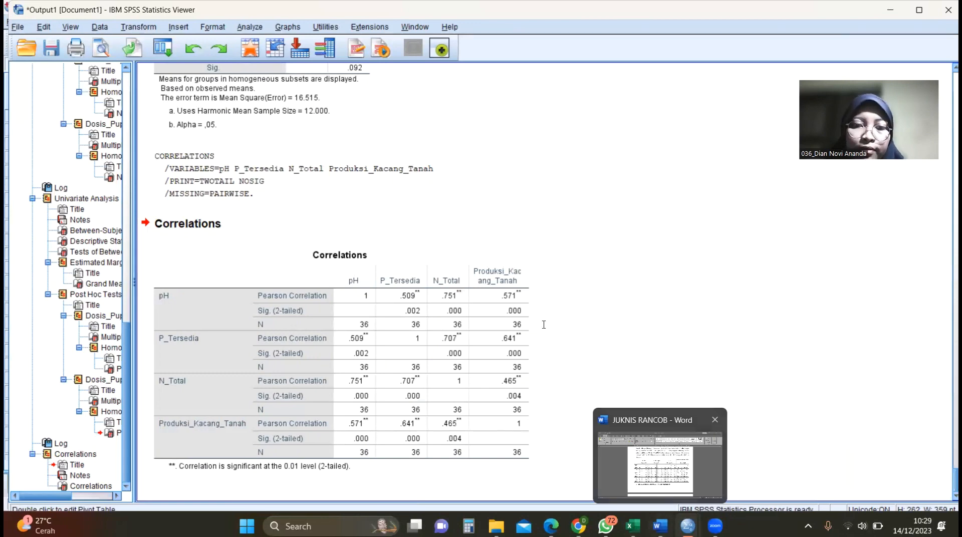
scroll(543, 325, "down", 8)
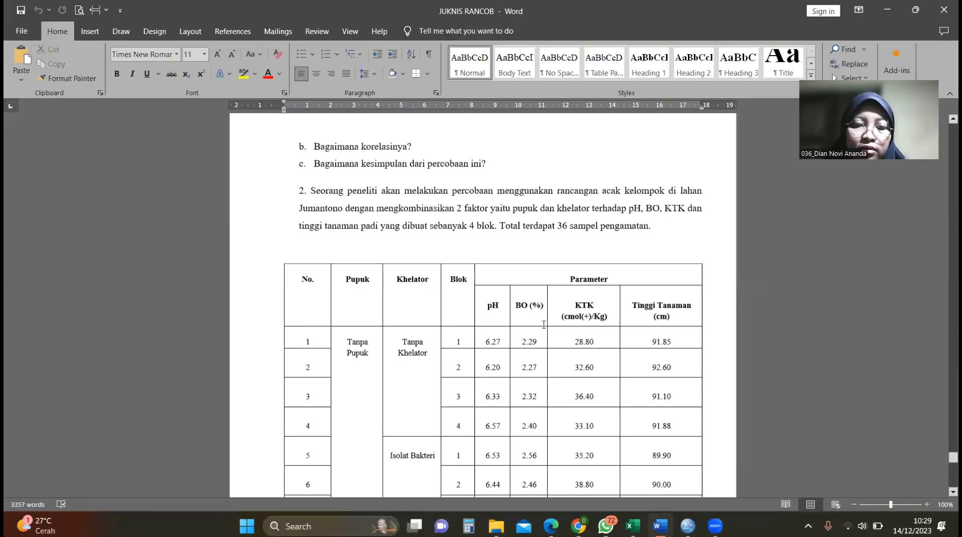
Review question 2 and its data table, and switch to the empty SPSS dataset with its first cell selected.
scroll(521, 301, "down", 2)
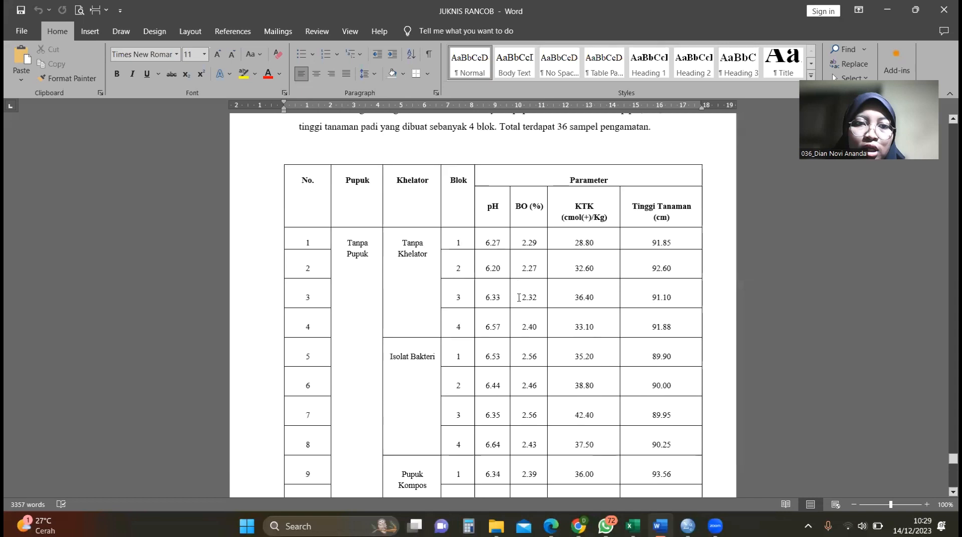
scroll(519, 297, "up", 2)
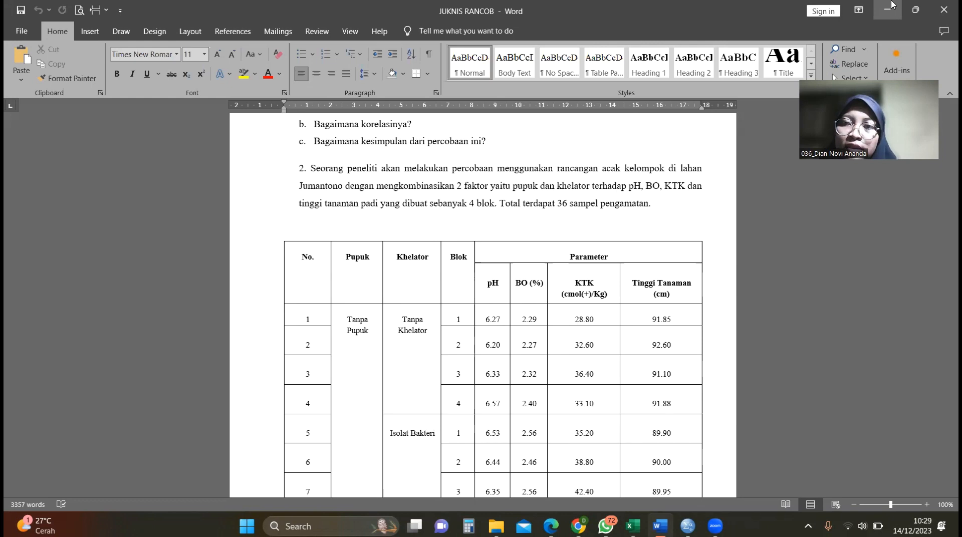
left_click(887, 10)
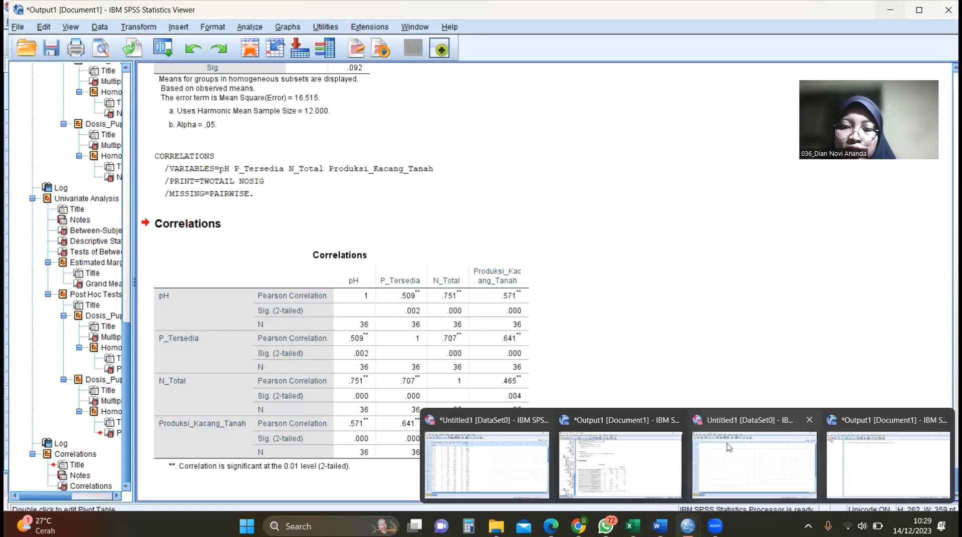
left_click(729, 448)
left_click(90, 96)
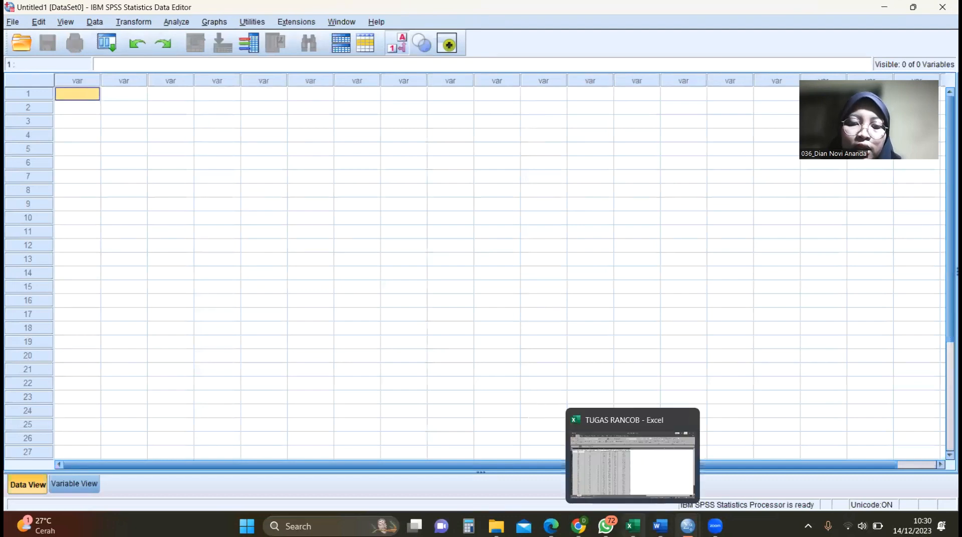
Switch to the TUGAS RANCOB workbook in Excel and copy the RAKF sheet's data rows A2:G37 without the header.
left_click(632, 526)
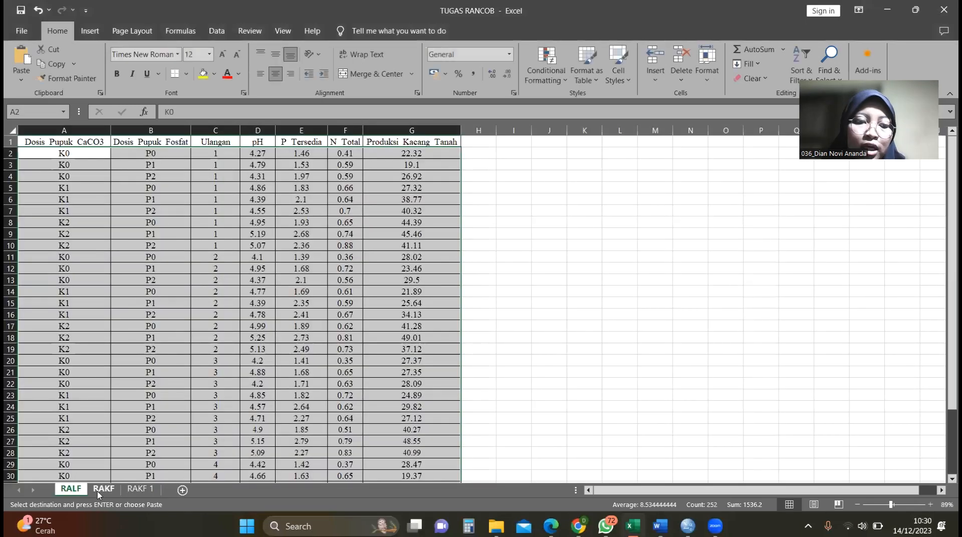
left_click(100, 490)
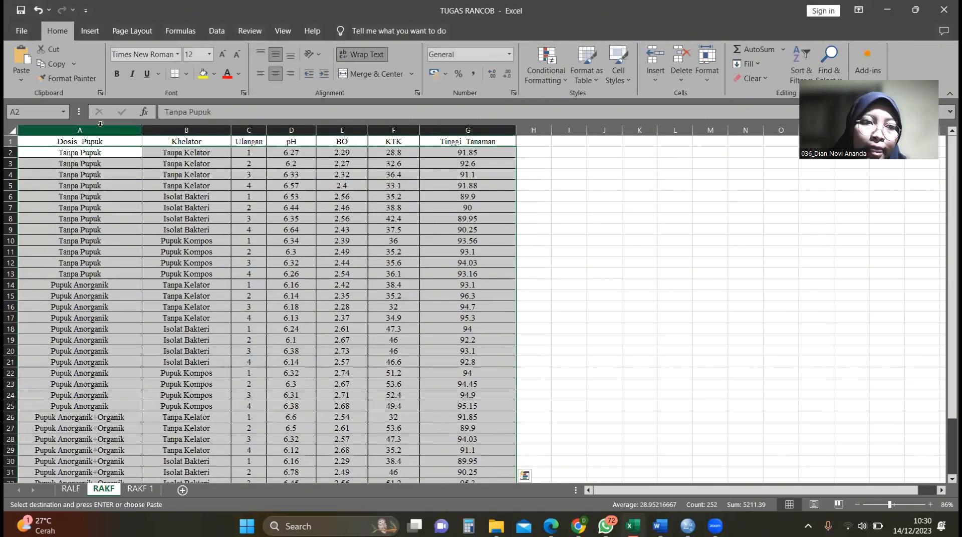
left_click(94, 161)
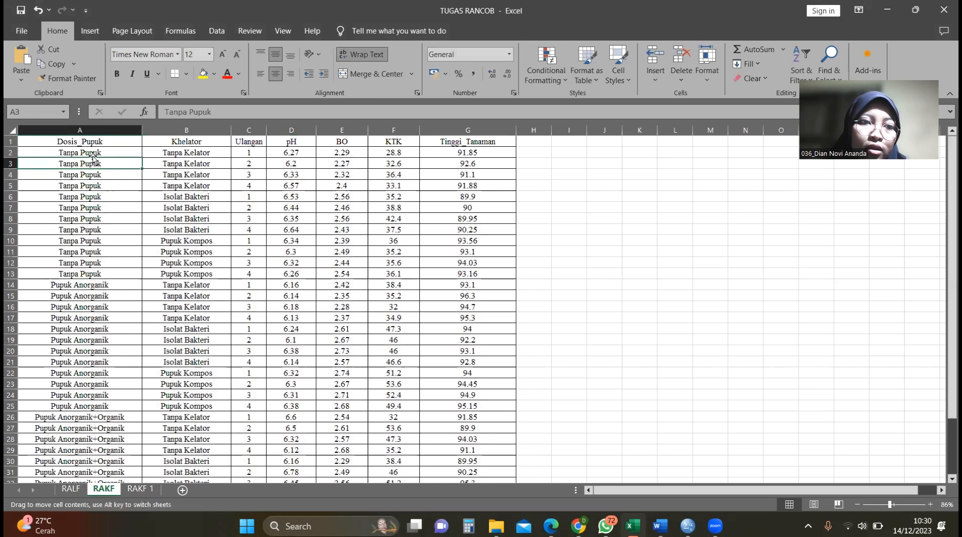
key("ctrl+c")
left_click(118, 154)
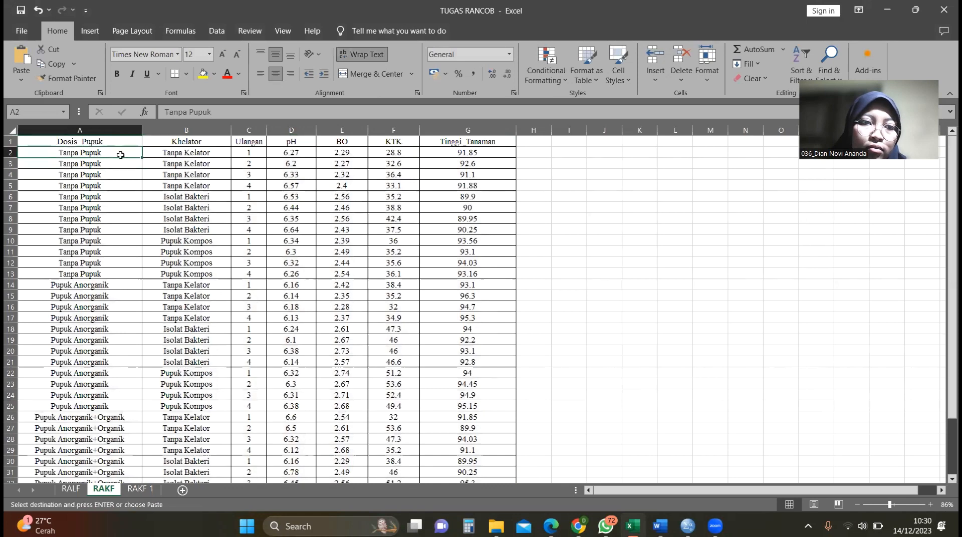
left_click_drag(121, 155, 476, 416)
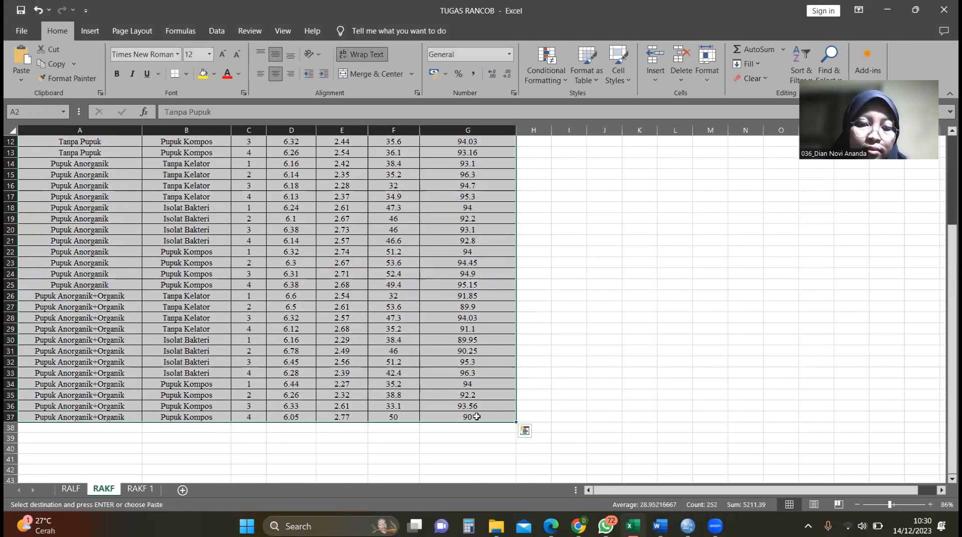
right_click(477, 416)
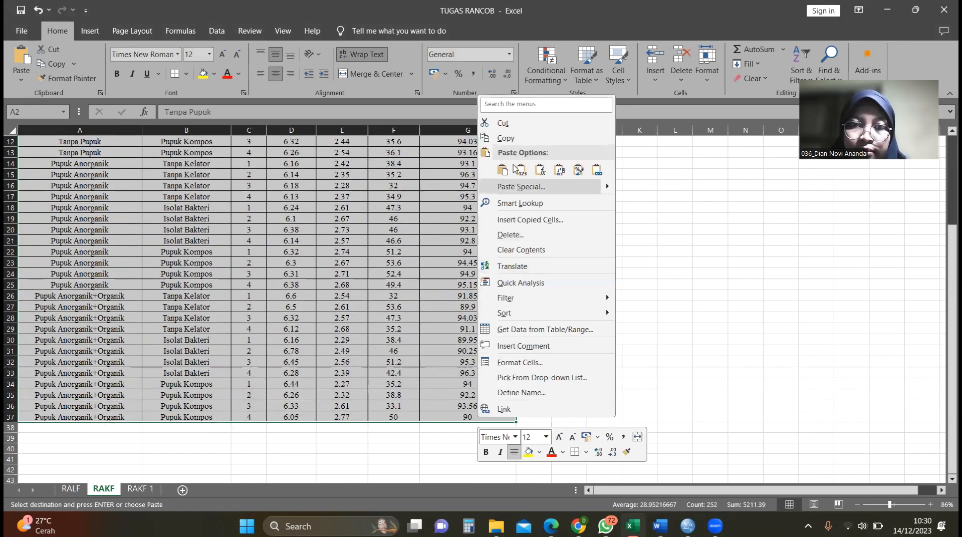
left_click(514, 139)
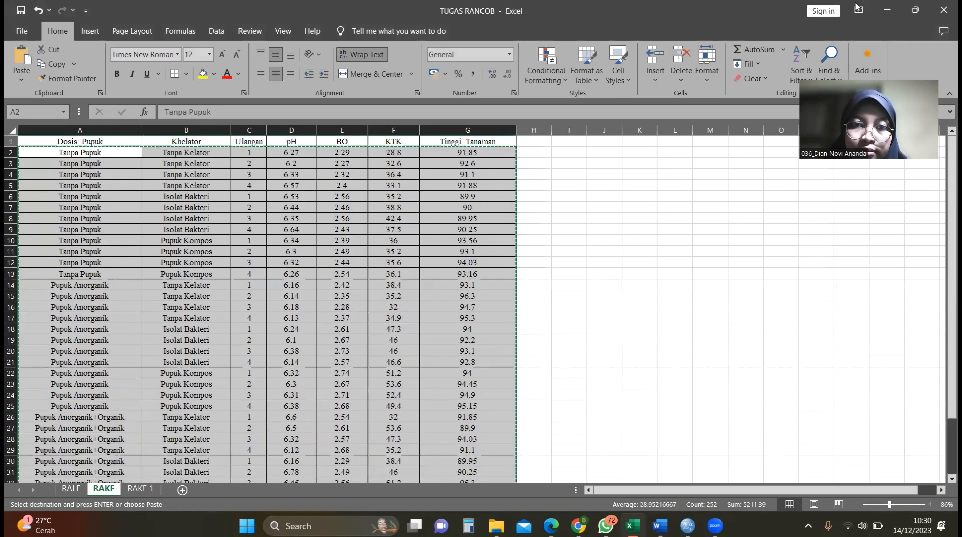
Return to the empty SPSS dataset and paste the copied data starting at the first cell, without variable names.
left_click(886, 12)
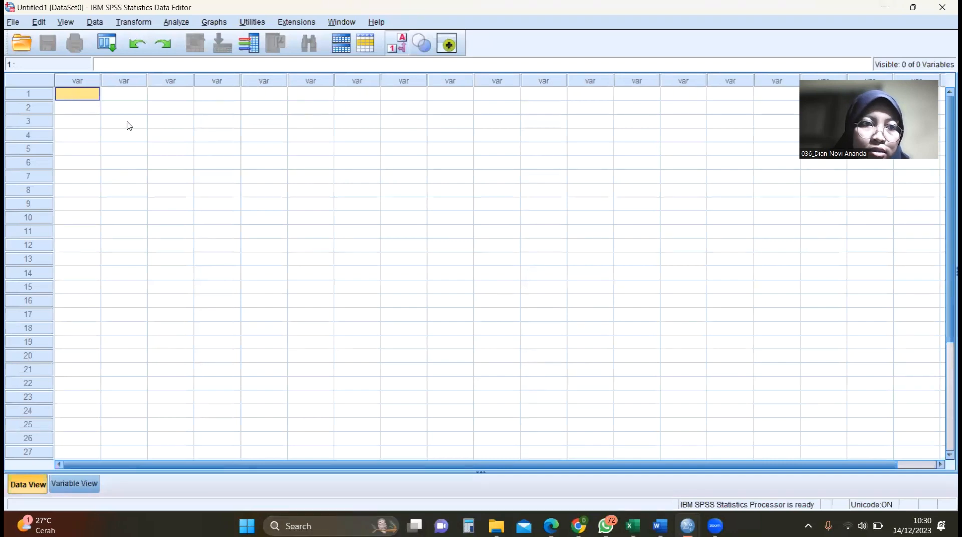
right_click(73, 95)
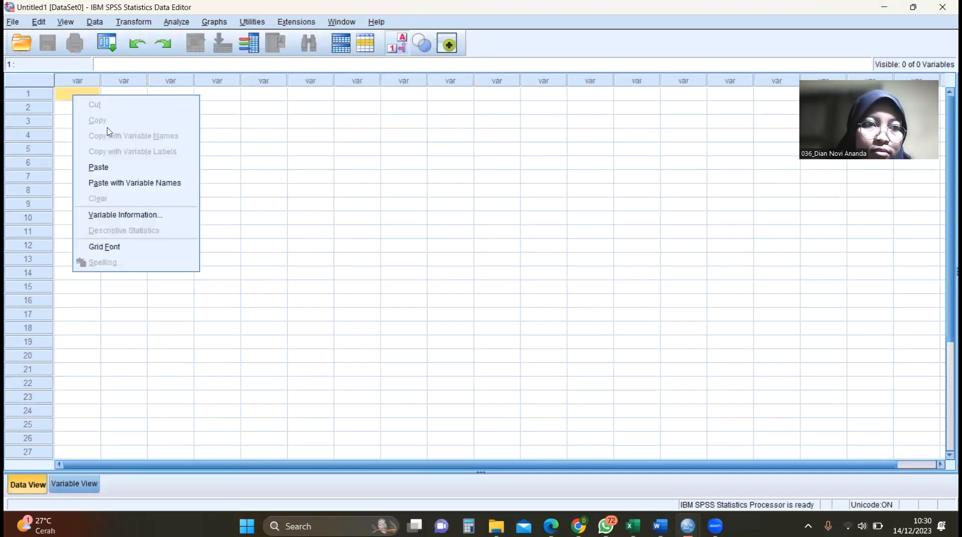
left_click(112, 168)
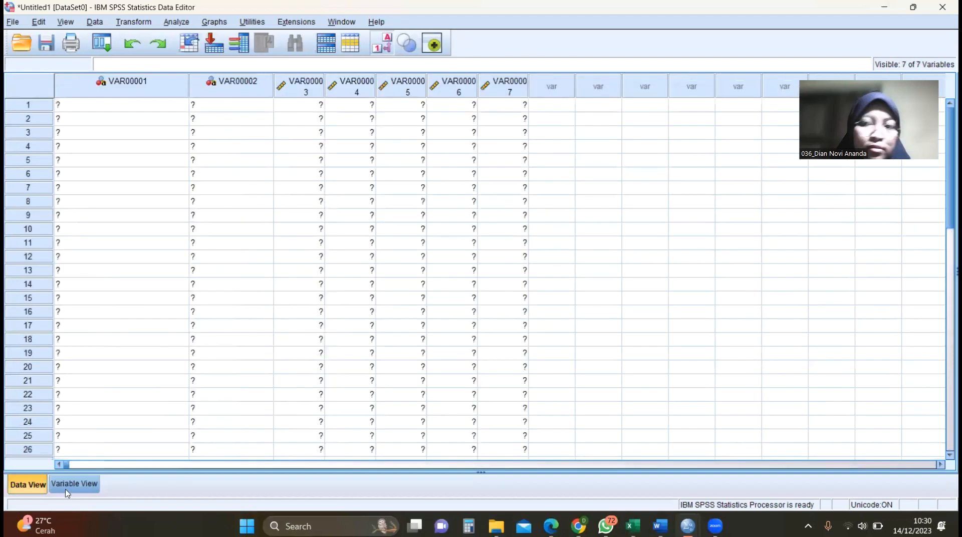
Rename the first three variables of the pasted dataset Dosis_Pupuk, Khelator and Ulangan.
left_click(67, 494)
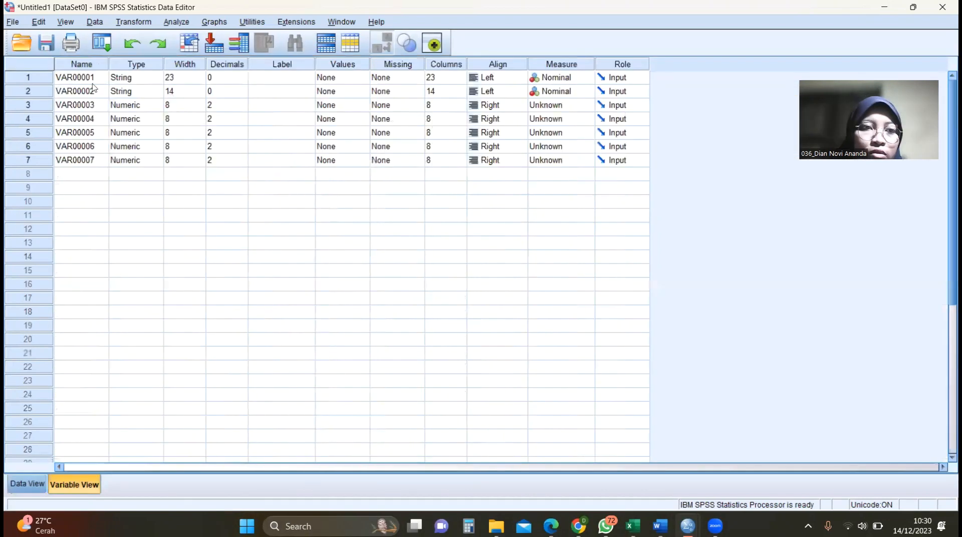
left_click(91, 79)
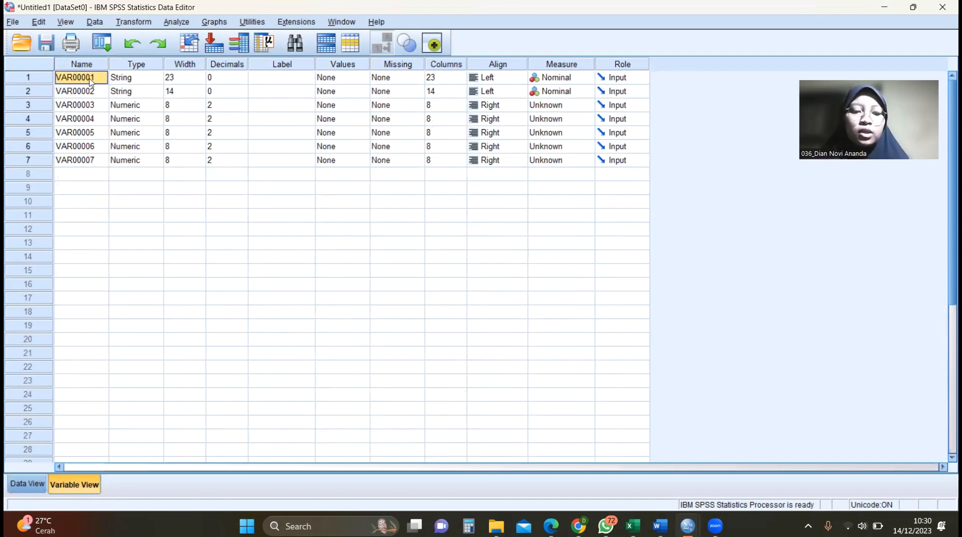
type("D")
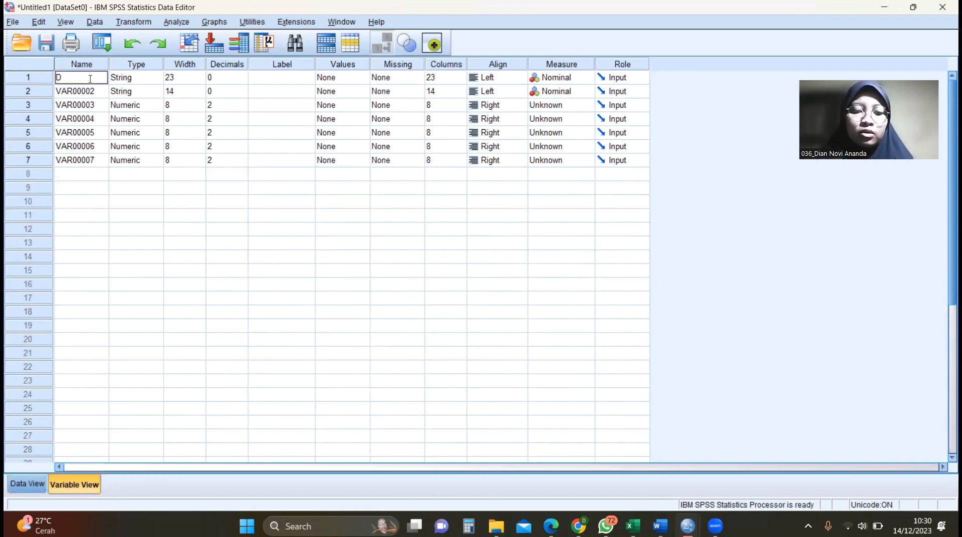
type("osis_Pu")
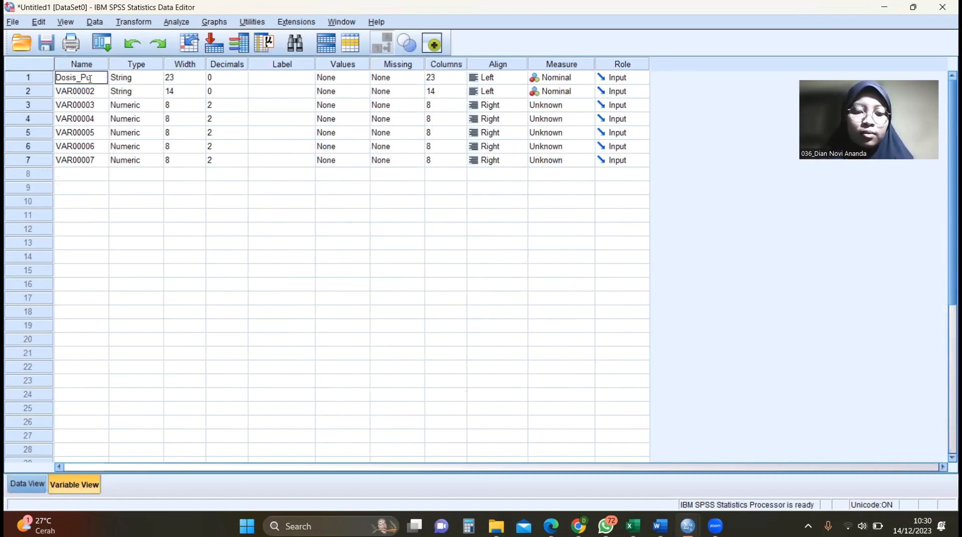
type("puk")
key("Return")
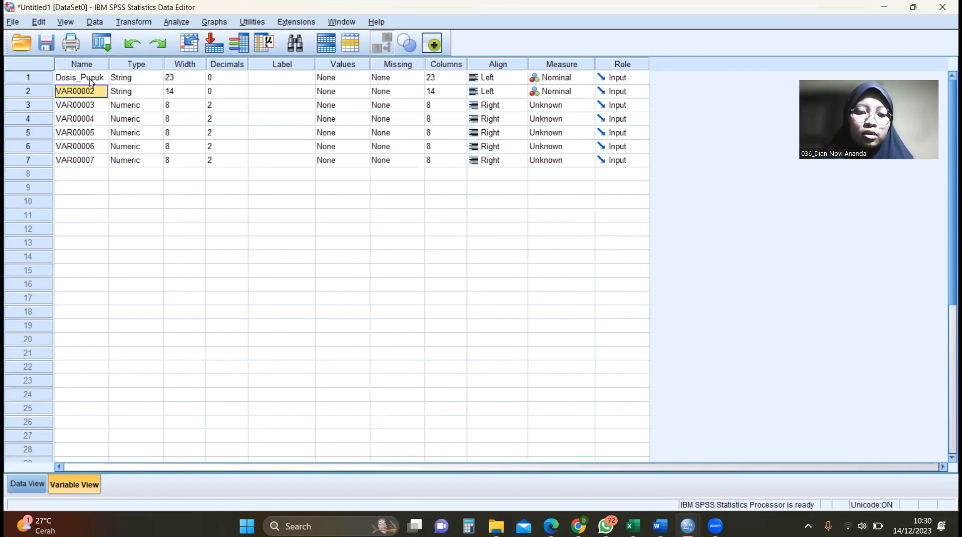
type("Khelator")
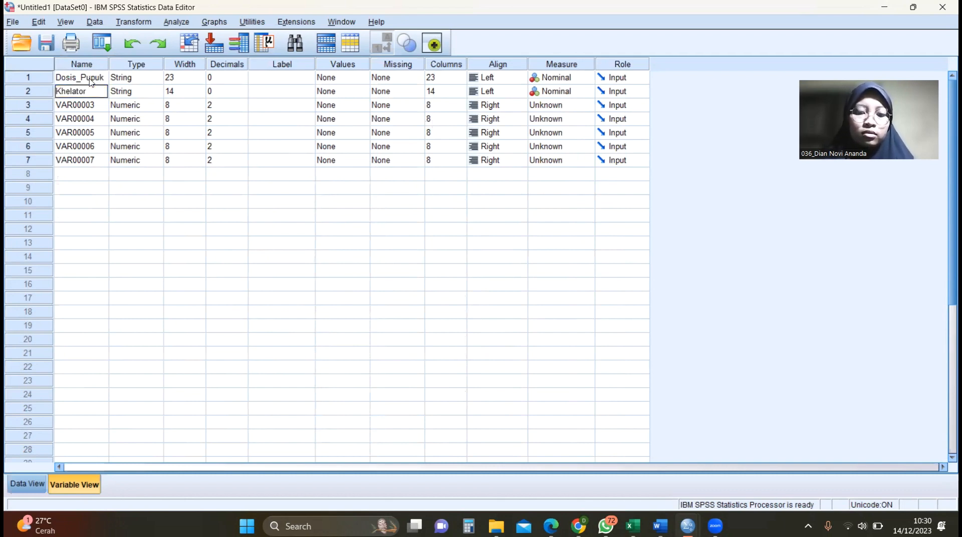
key("Return")
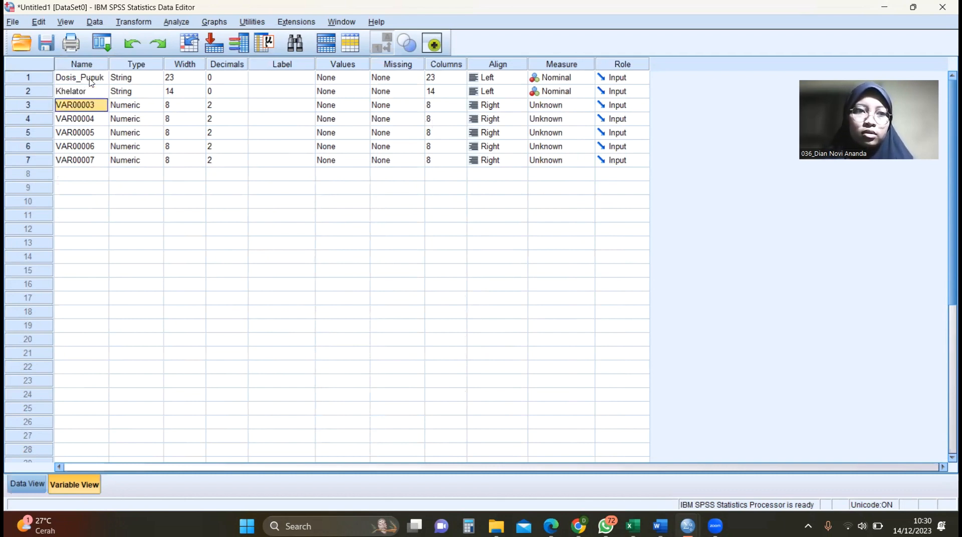
type("Ulangan")
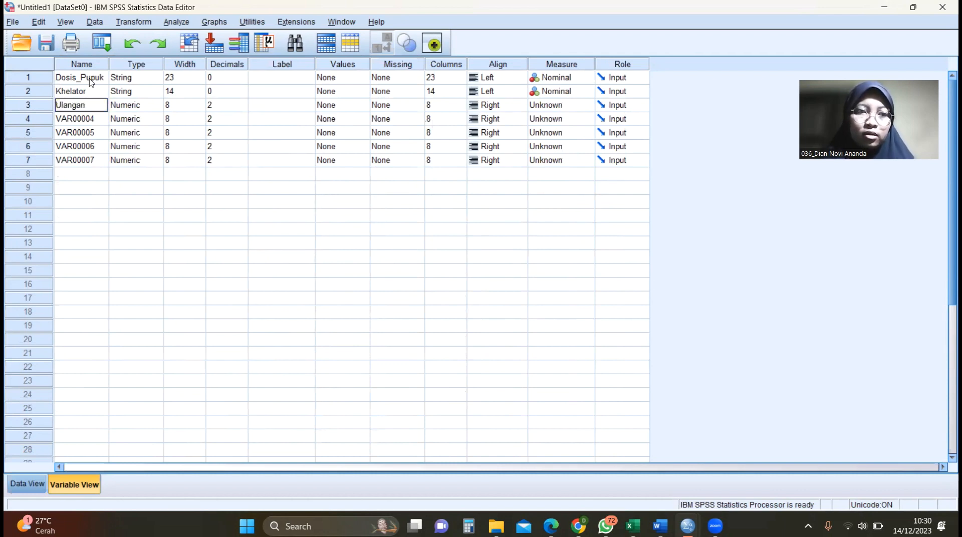
key("Return")
Rename the remaining four variables pH, BO, KTK and Tinggi_Tanaman.
type("pH")
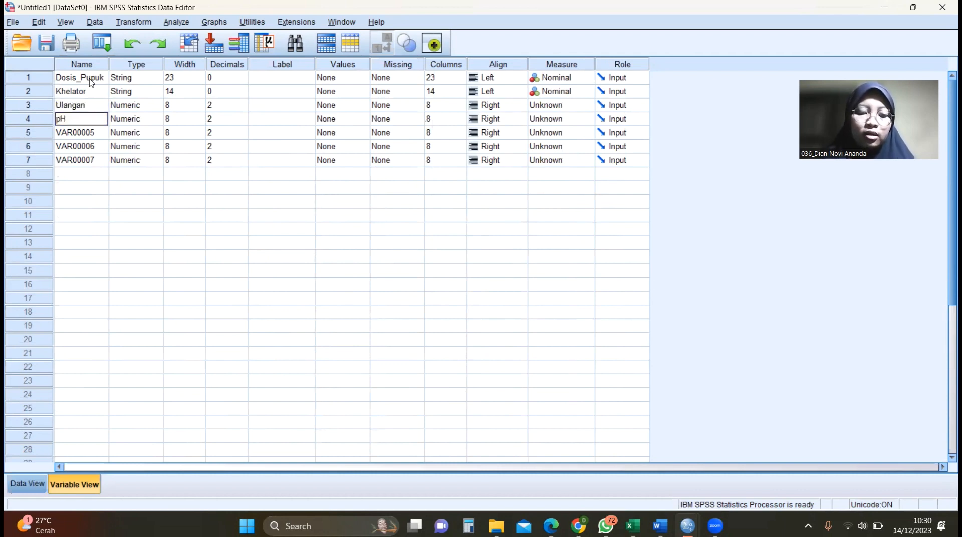
key("Return")
type("BO")
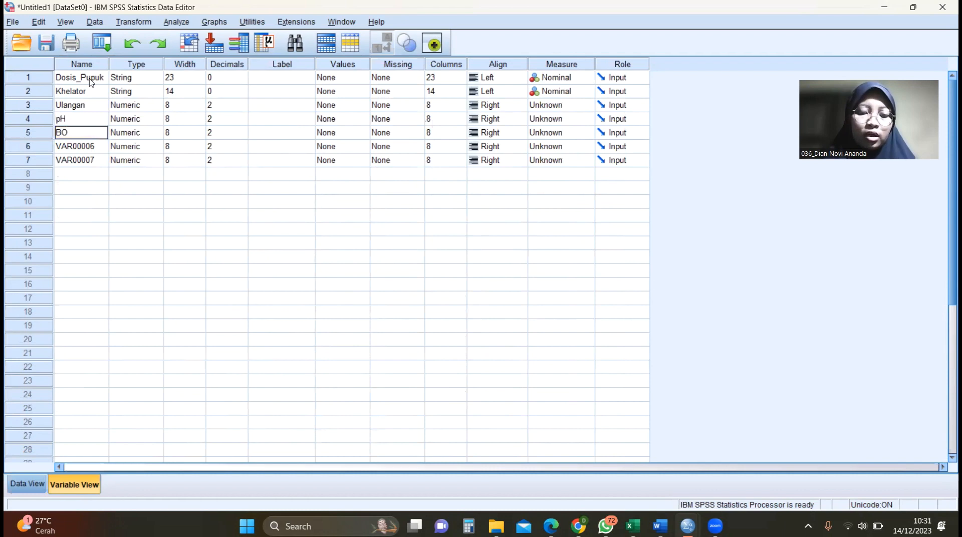
key("Return")
type("KTK")
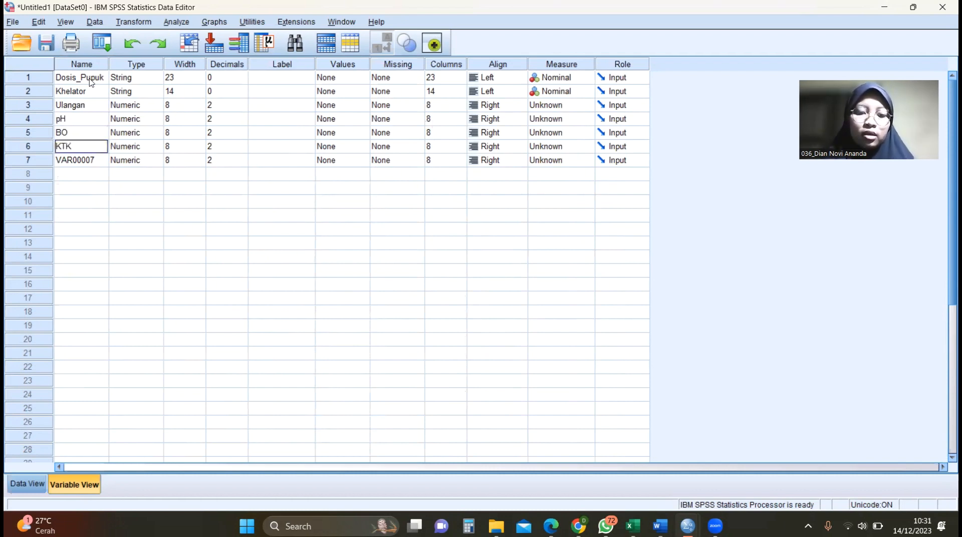
key("Return")
type("Tin")
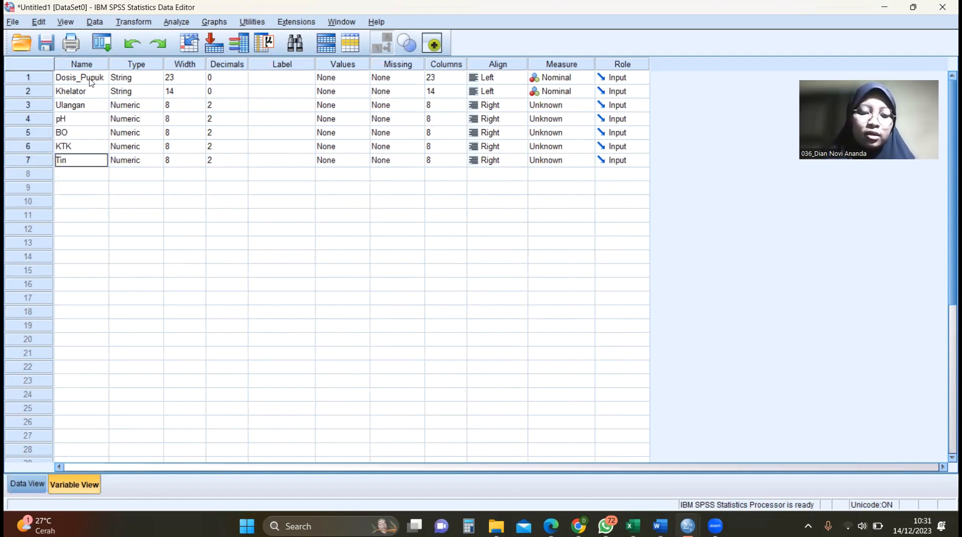
type("ggi_Tanaman")
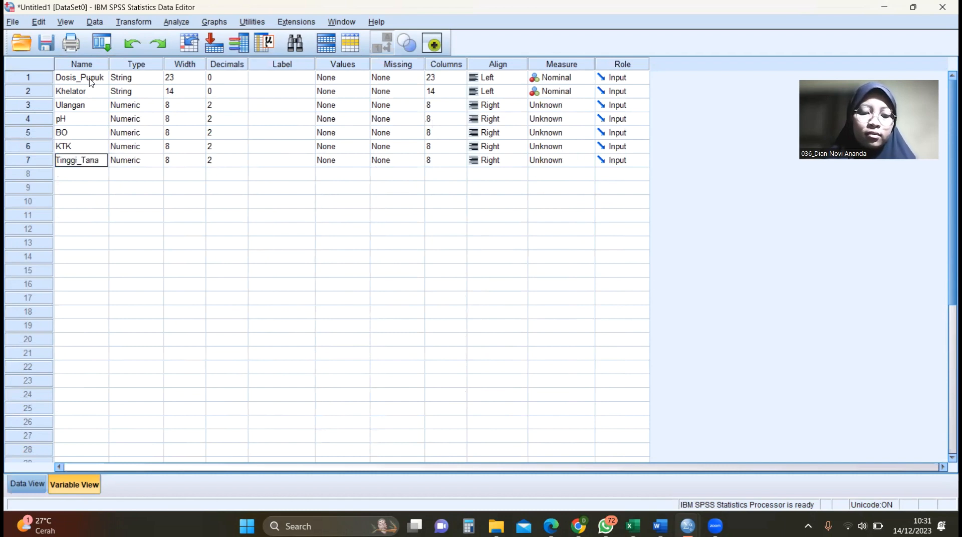
Set the number of decimals of the Ulangan variable to 0.
left_click(135, 122)
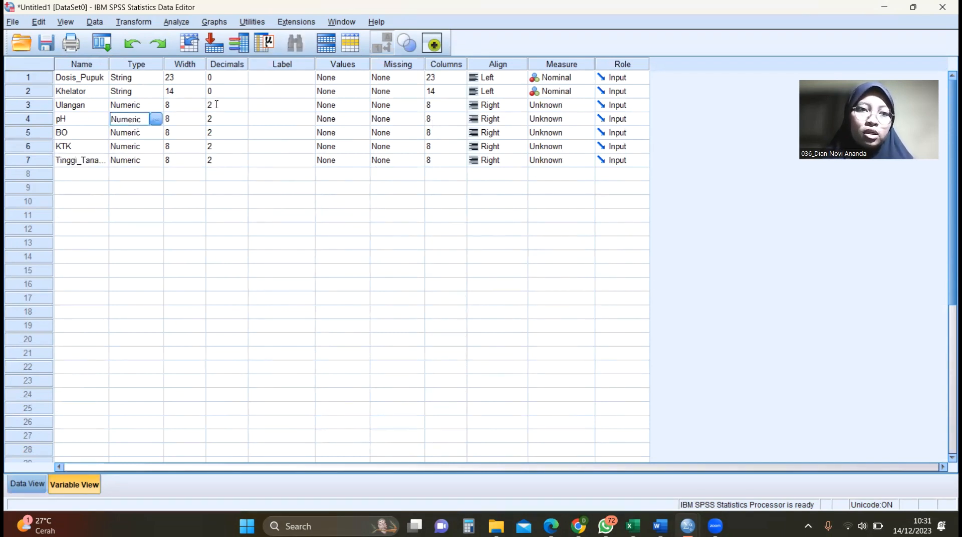
left_click(245, 111)
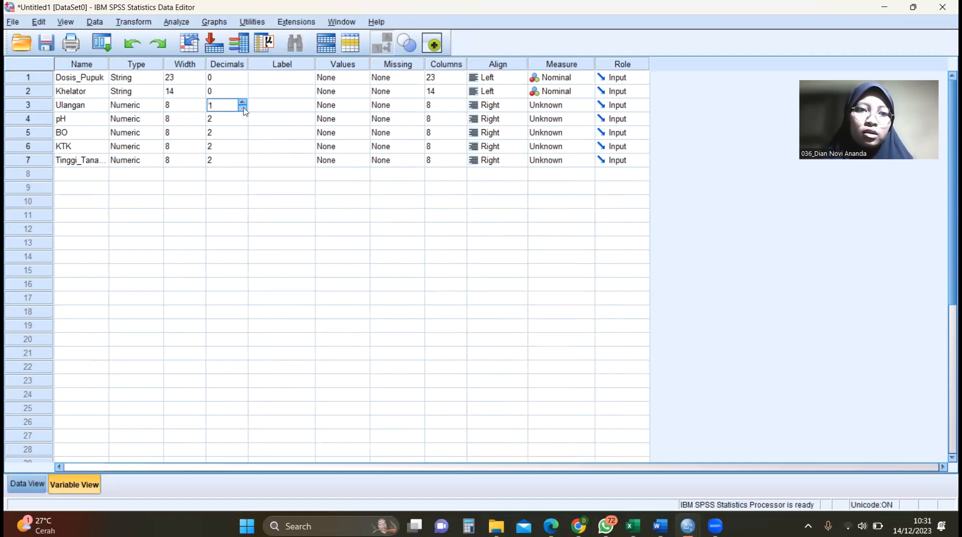
left_click(245, 110)
Consult the treatment names in the TUGAS RANCOB workbook and add the Dosis_Pupuk value label 1 = "Tanpa Pupuk" in SPSS.
left_click(345, 78)
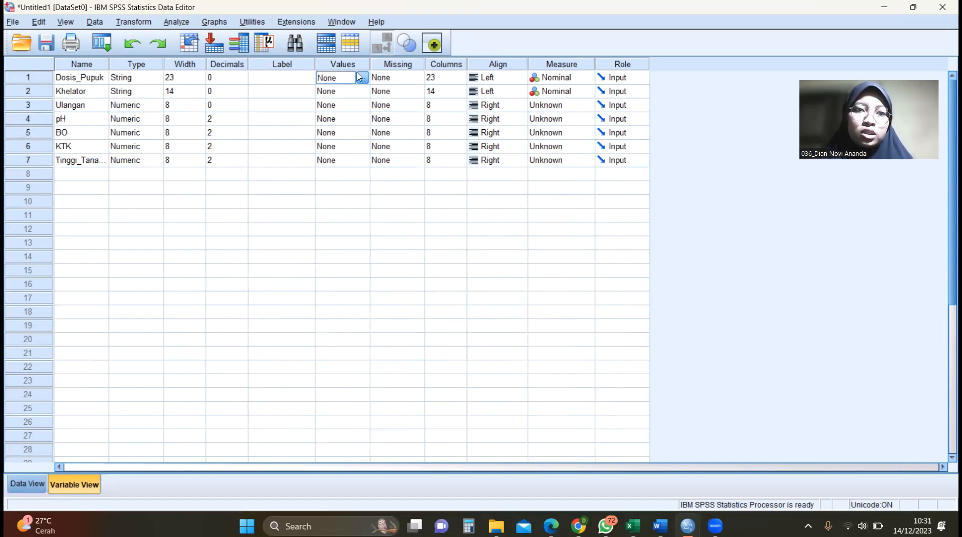
left_click(362, 77)
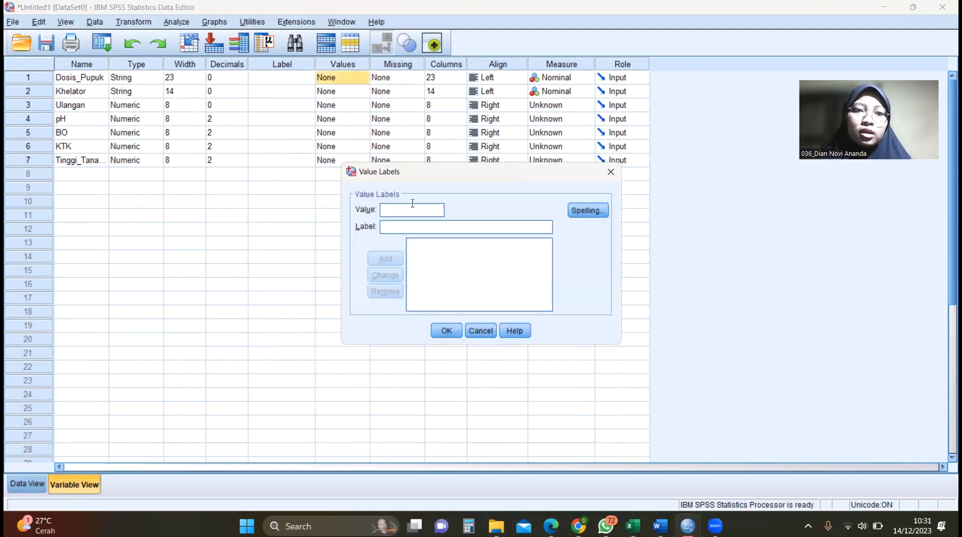
type("1")
key("Tab")
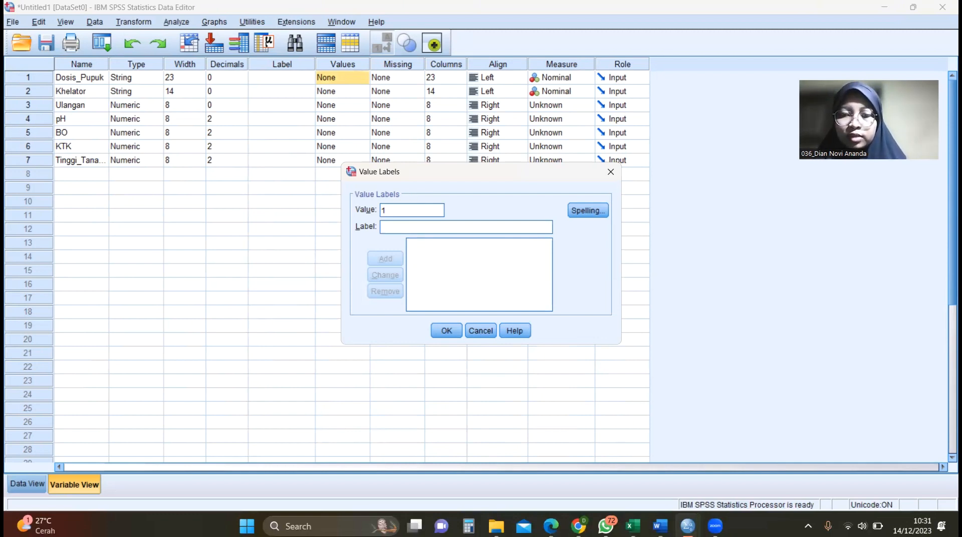
mouse_move(632, 526)
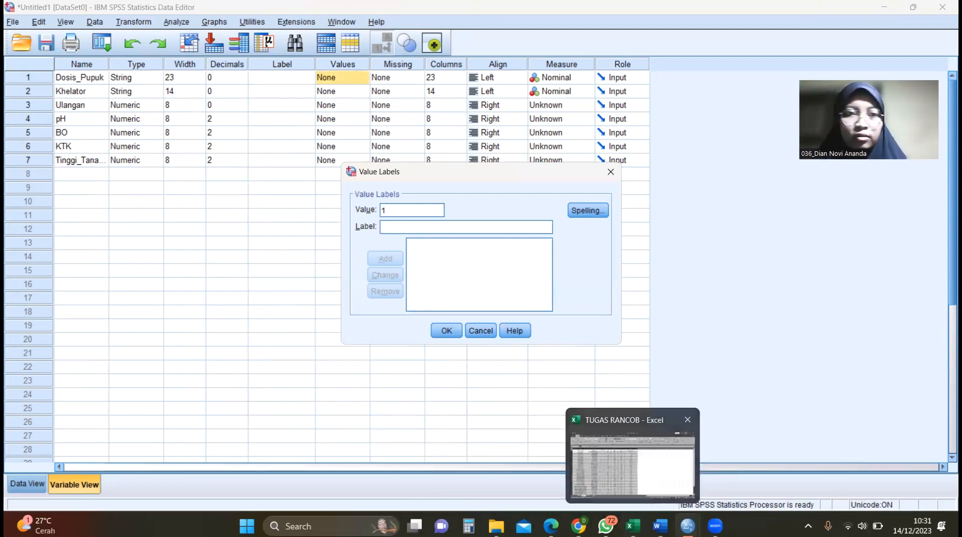
left_click(632, 466)
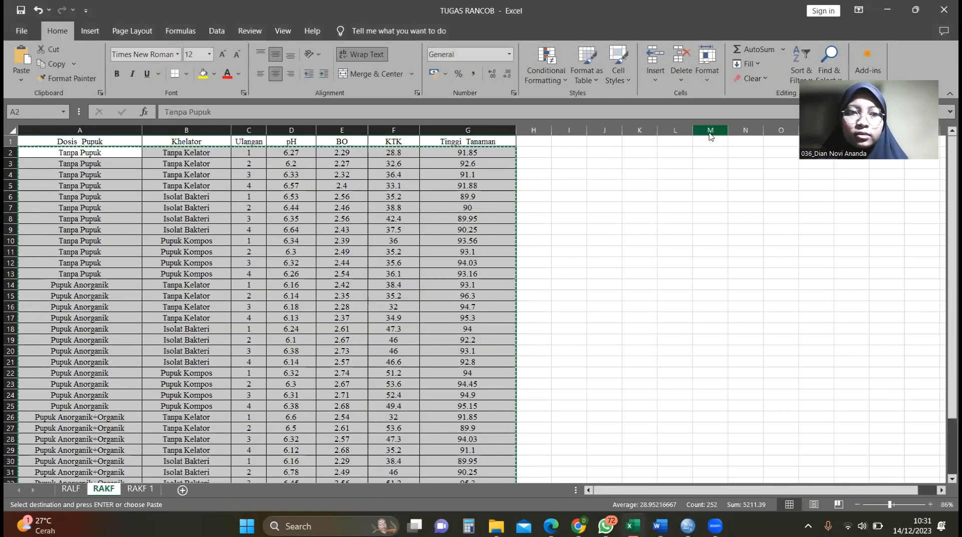
left_click(887, 11)
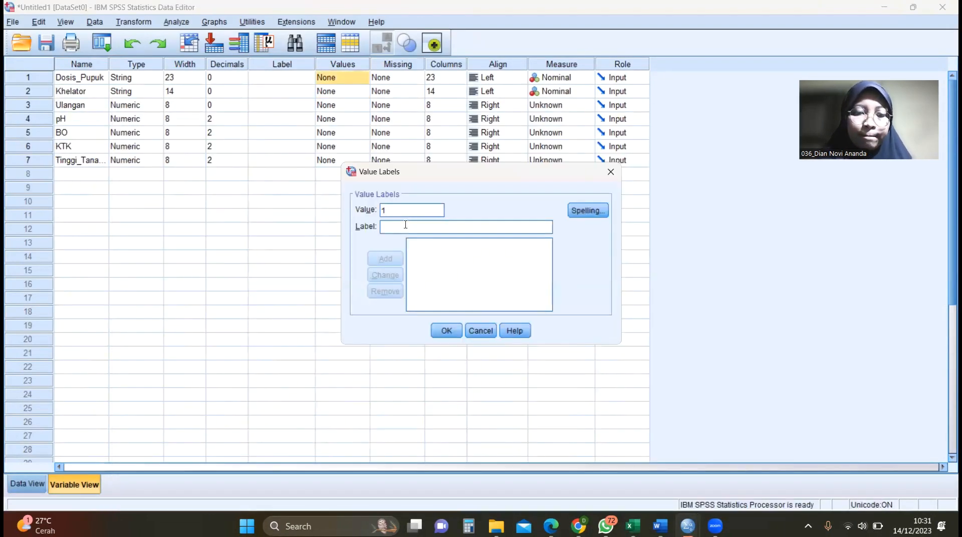
type("t")
key("BackSpace")
type("Ta")
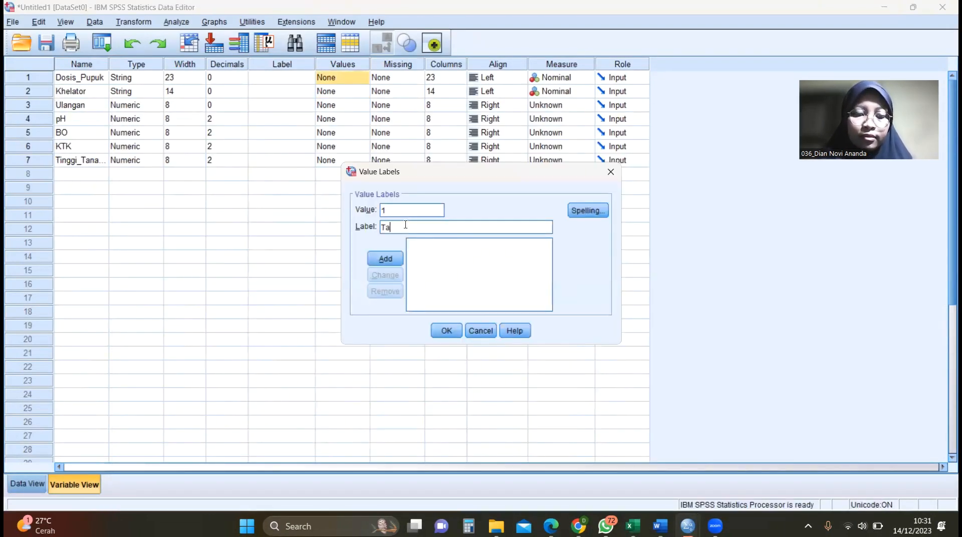
type("npa")
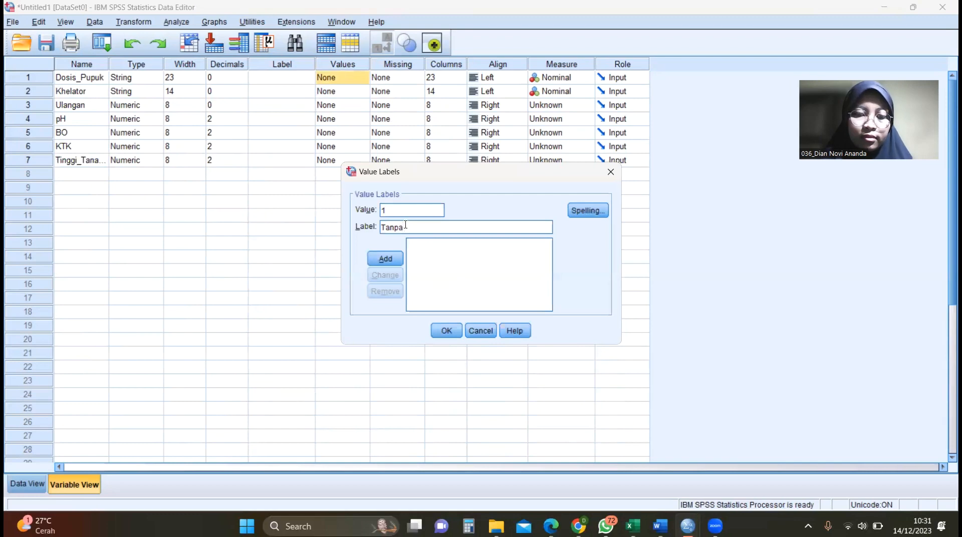
type(" Pupuk")
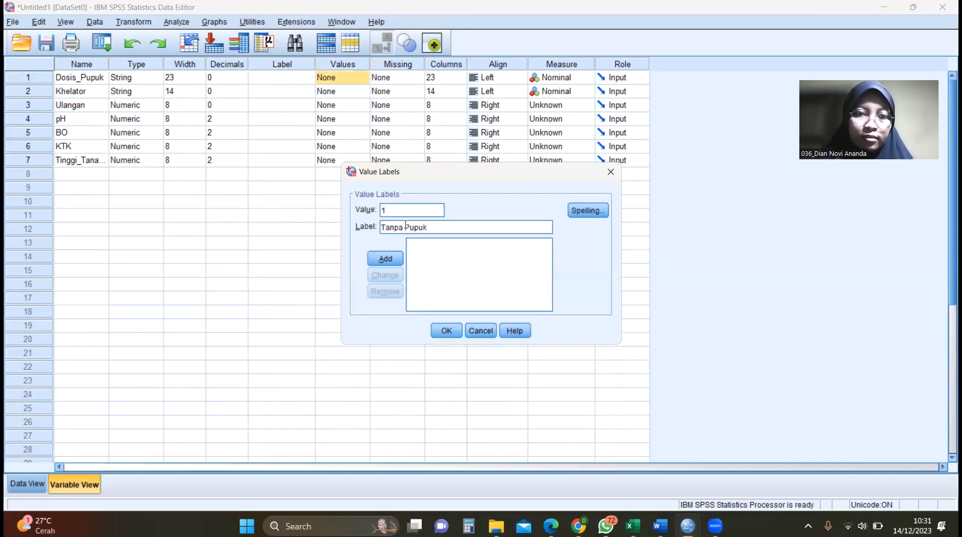
key("Return")
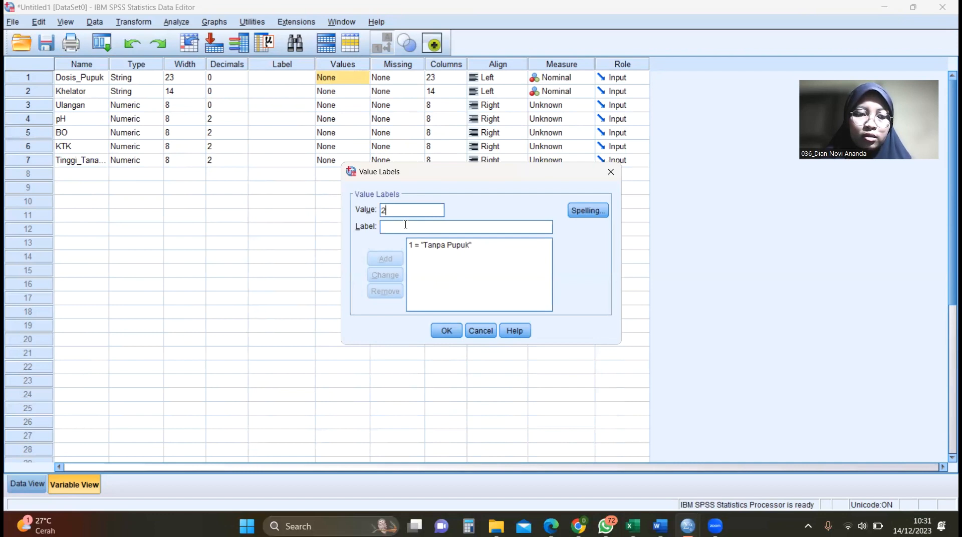
Add the Dosis_Pupuk value label 2 = "Pupuk Anorganik".
type("Py")
key("BackSpace")
type("u")
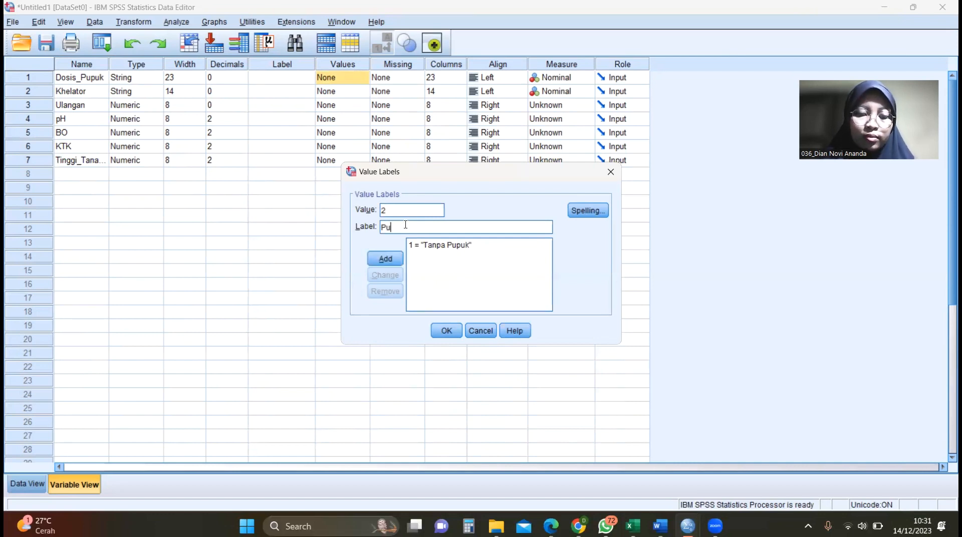
type("puk Anorganik")
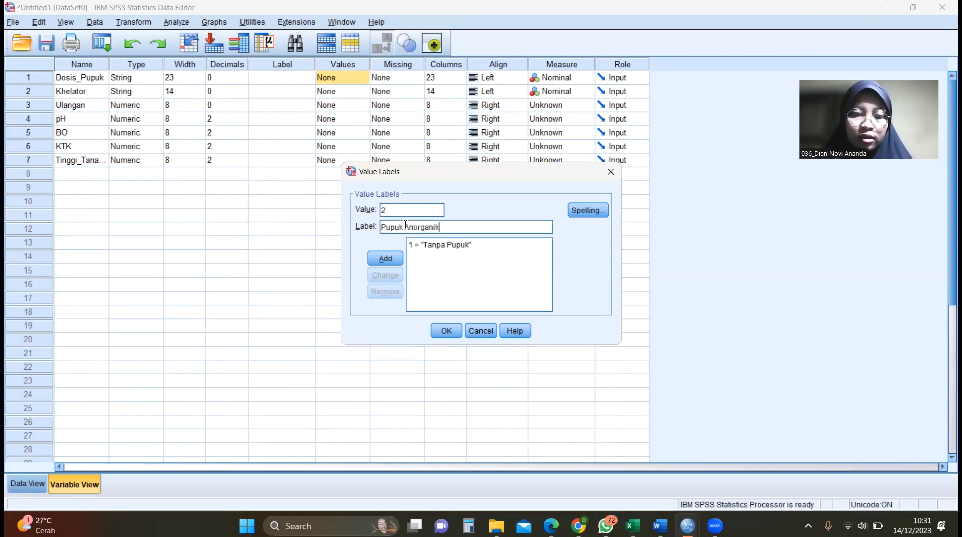
key("Return")
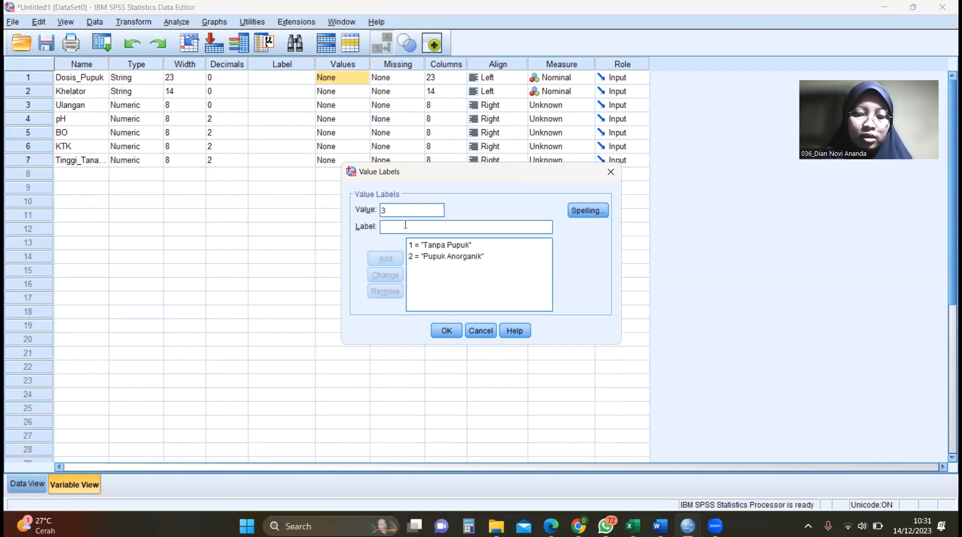
Add the value label 3 = "Pupuk Anorganik+Organik" and apply the Dosis_Pupuk value labels.
type("Pup")
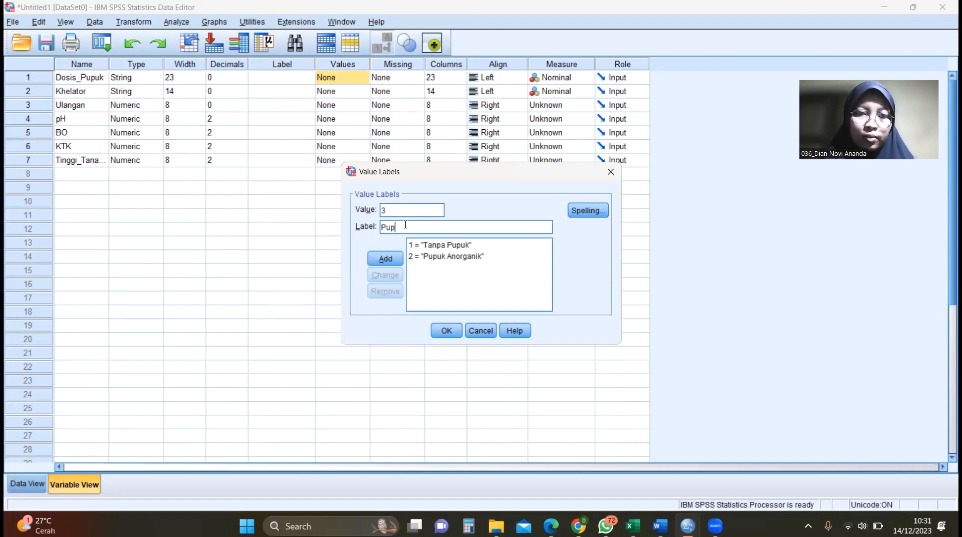
type("uk Anorganik")
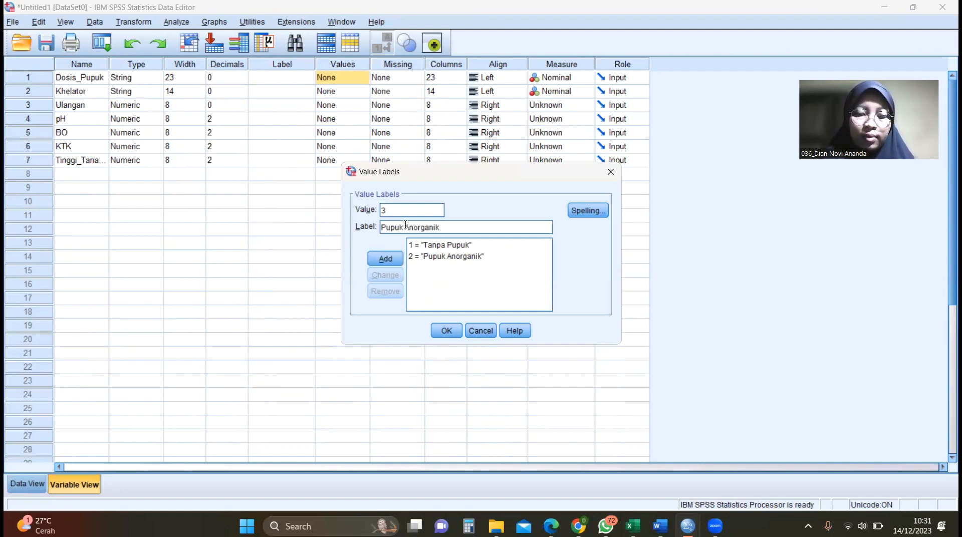
type("+Or")
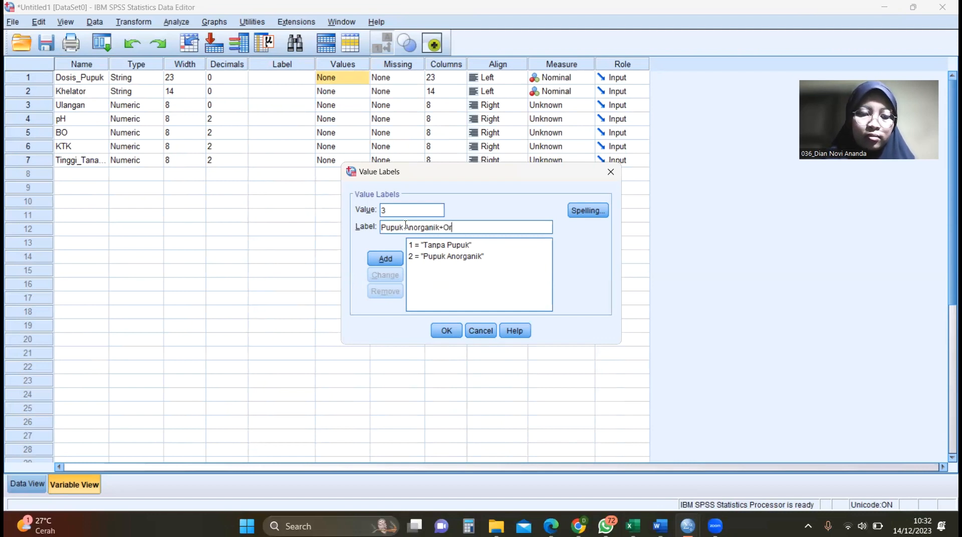
type("ganik")
key("Return")
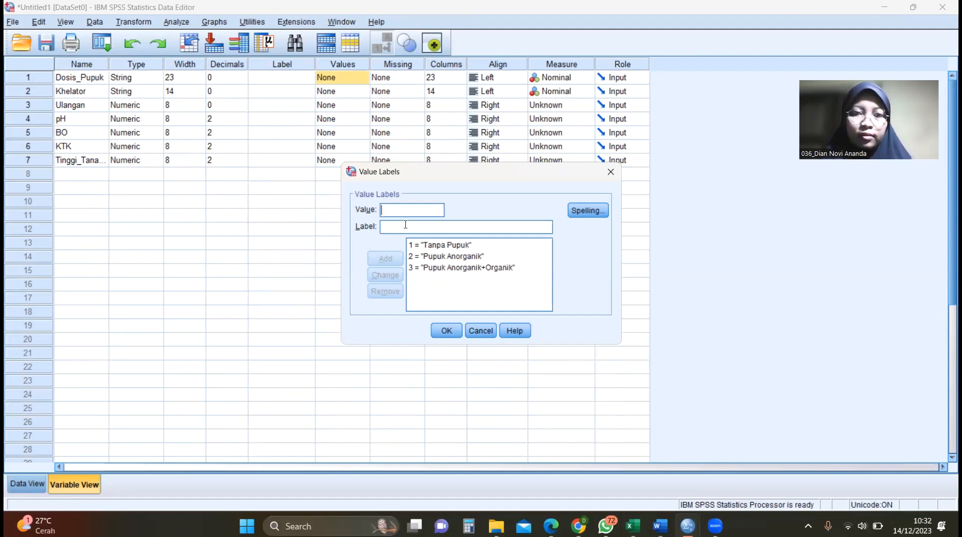
left_click(447, 331)
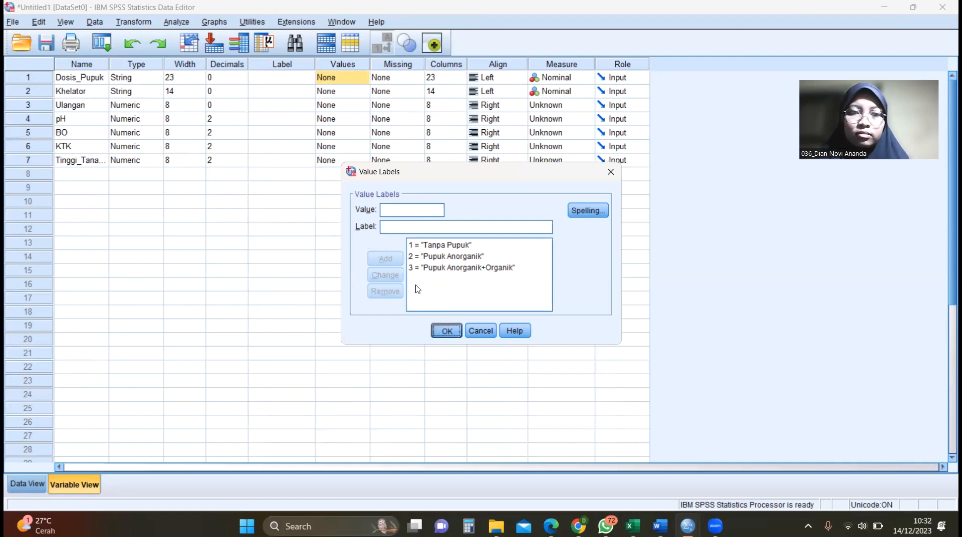
Open the value labels of the Khelator variable and add 1 = "Tanpa Khelator".
left_click(364, 93)
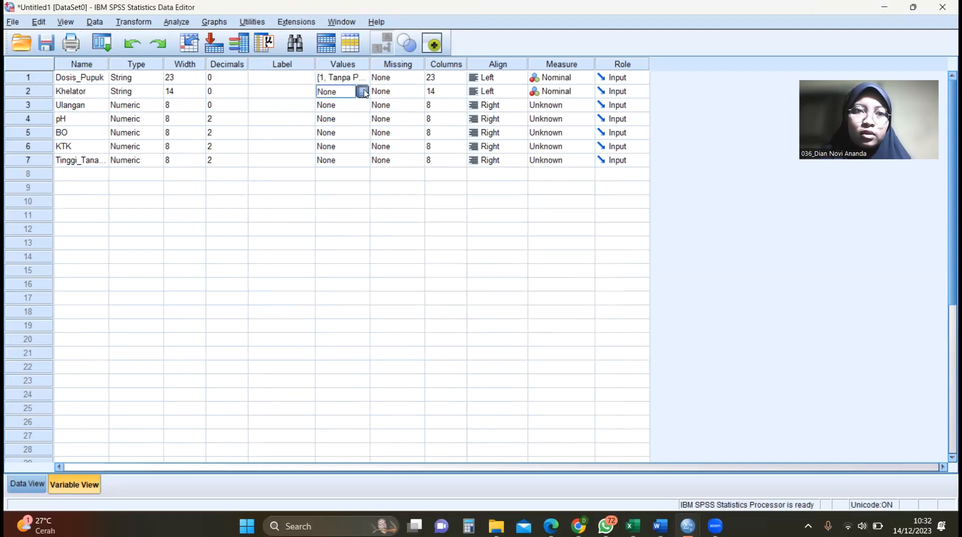
left_click(362, 91)
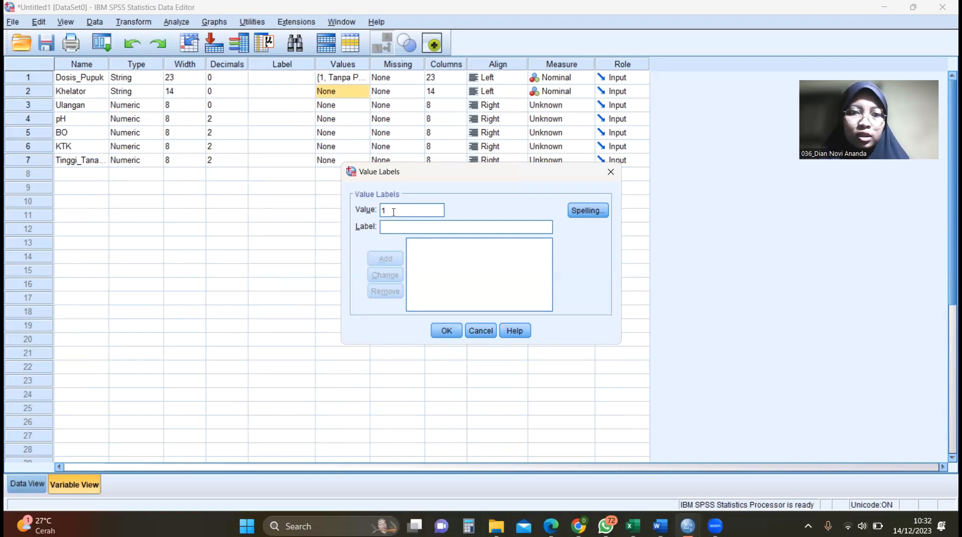
type("Tanp")
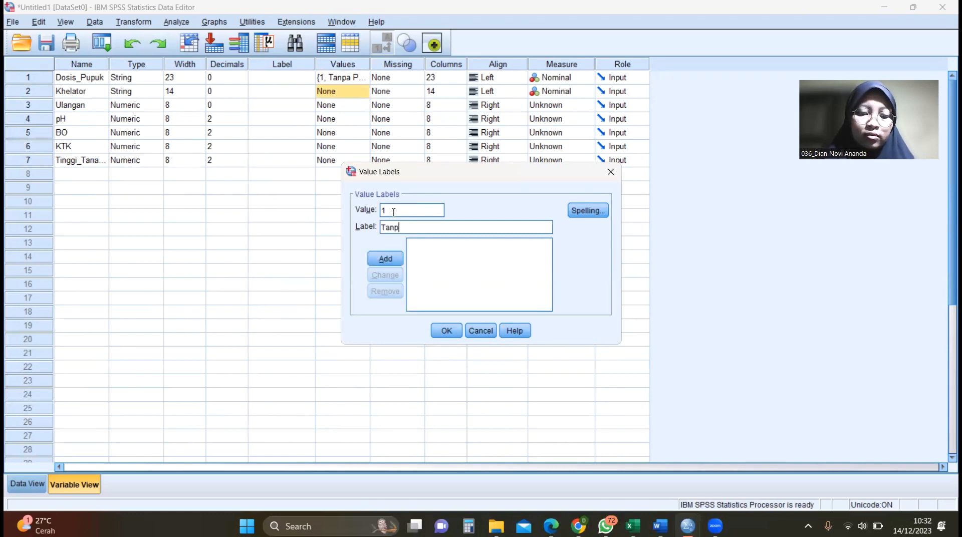
type("a Khelator")
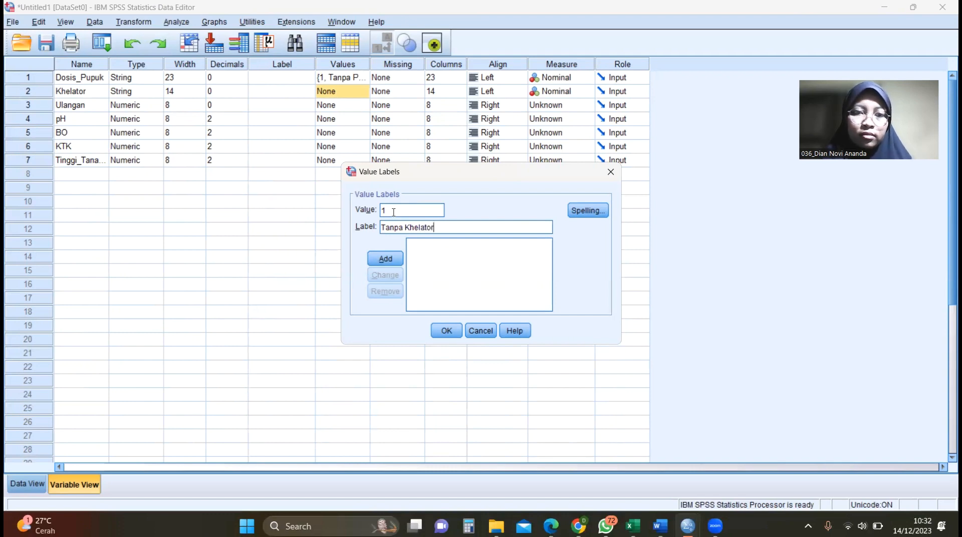
key("Return")
Add the Khelator value label 2 = "Isolat Bakteri".
type("2")
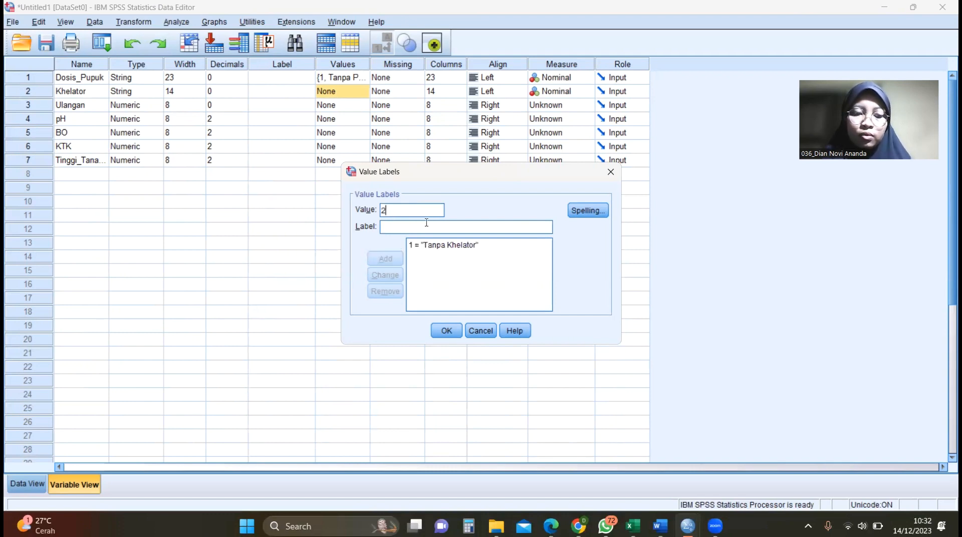
left_click(426, 222)
type("Is")
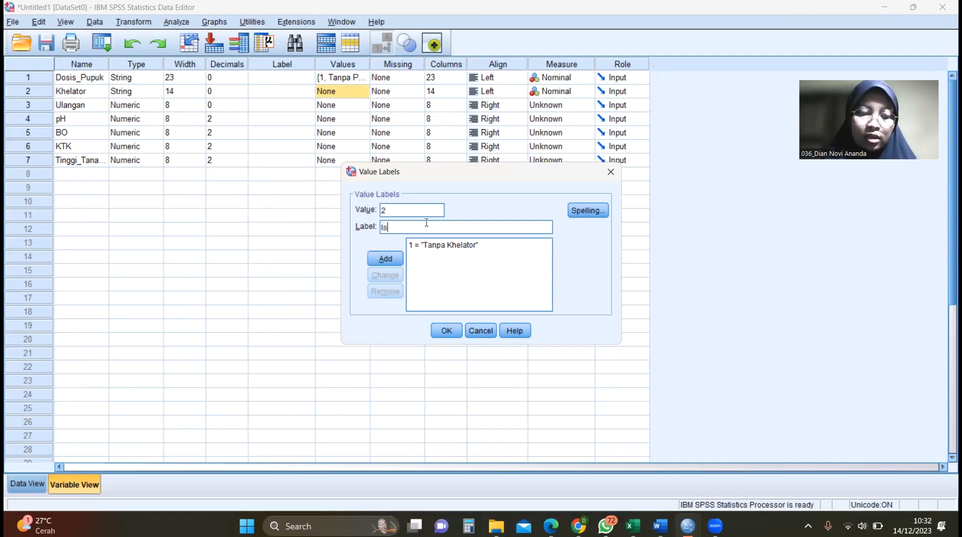
type("olat N")
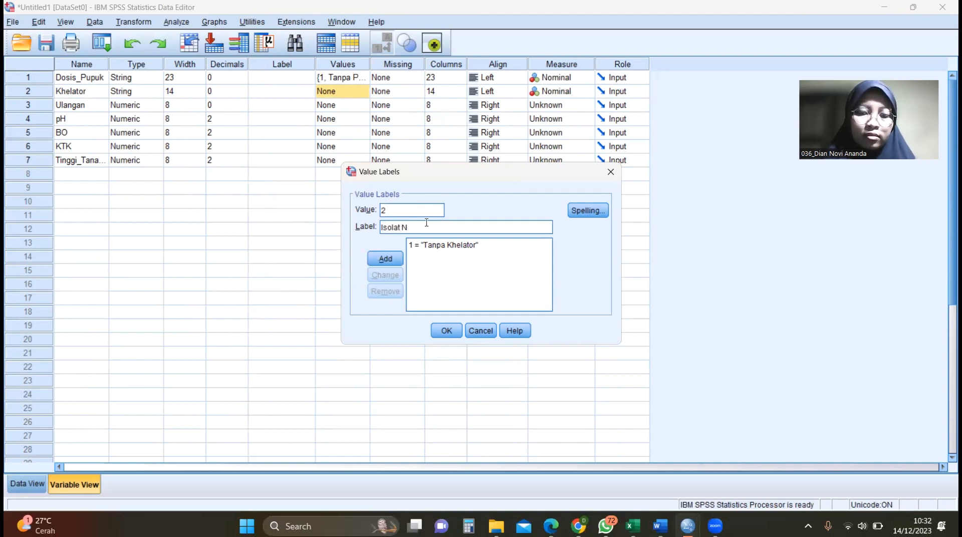
type("akteri")
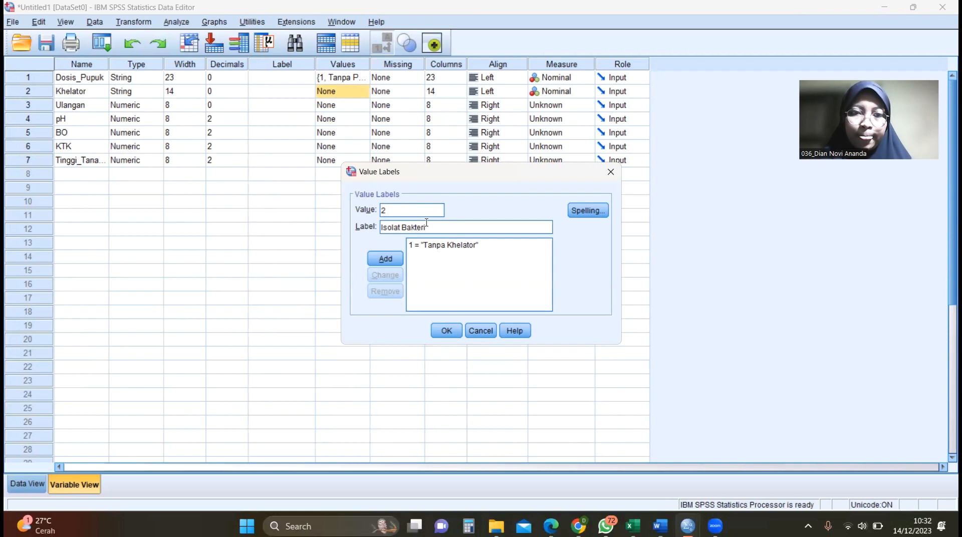
key("Return")
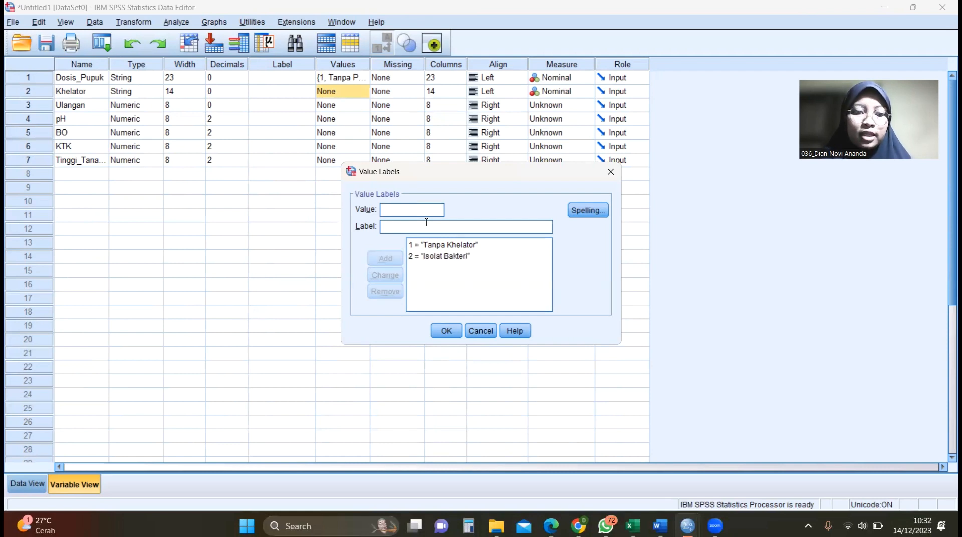
Add the Khelator value label 3 = "Pupuk Kompos" and apply the Khelator value labels.
type("3P")
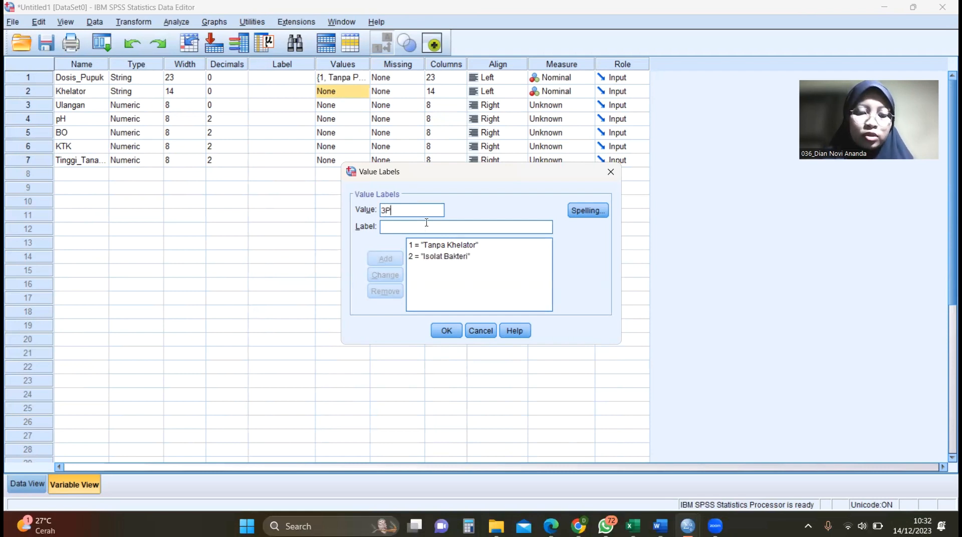
type("upuk Kompos")
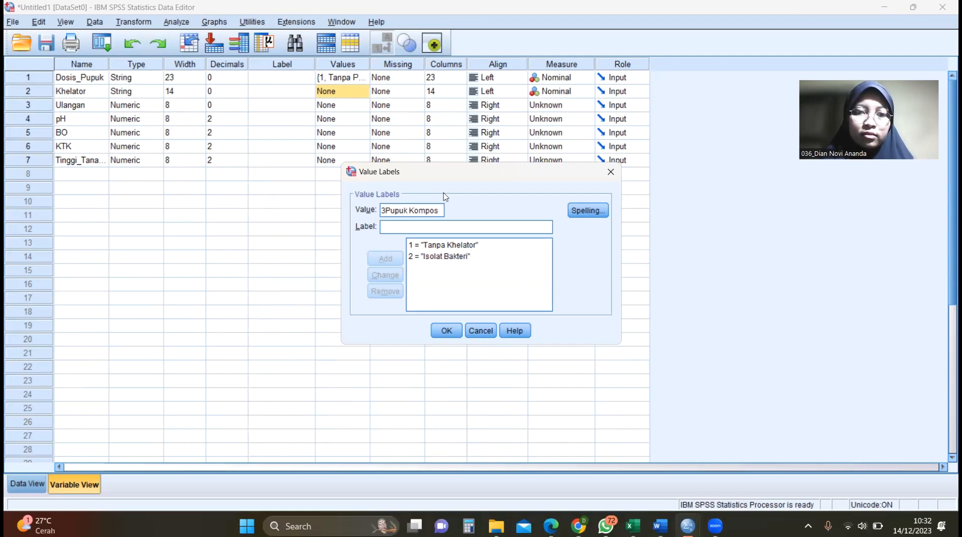
key("BackSpace")
key("BackSpace")
key("BackSpace")
key("BackSpace")
key("BackSpace")
key("BackSpace")
key("BackSpace")
key("BackSpace")
key("BackSpace")
key("BackSpace")
key("BackSpace")
key("BackSpace")
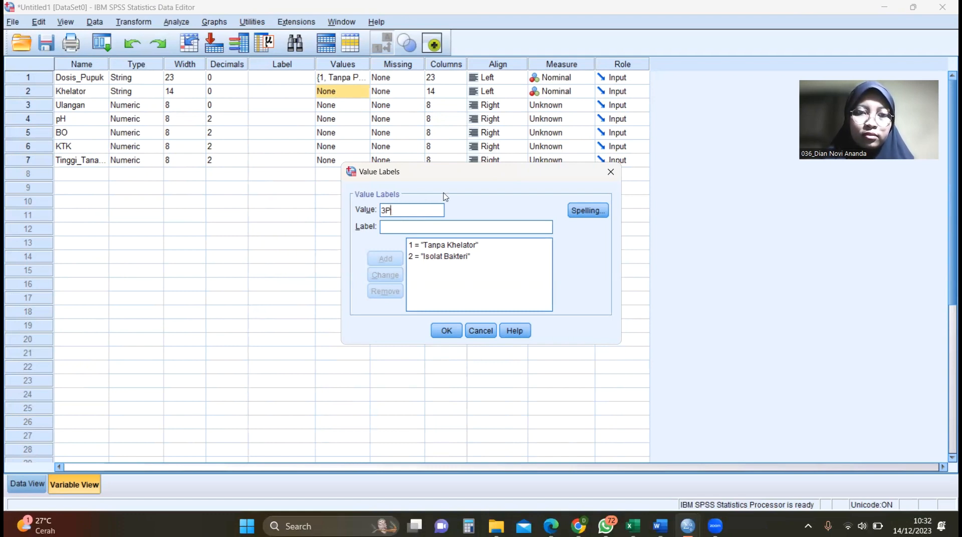
type("Pupu")
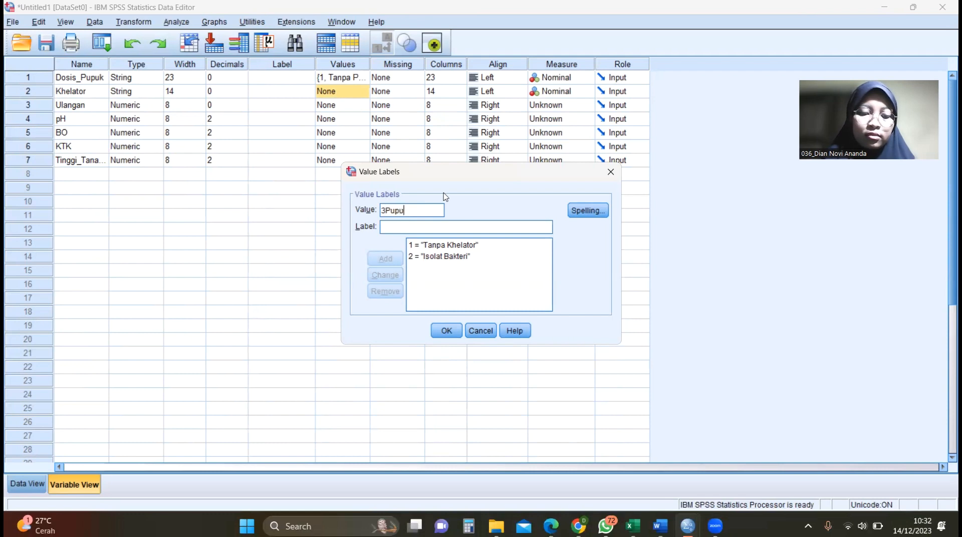
type("k Kompos")
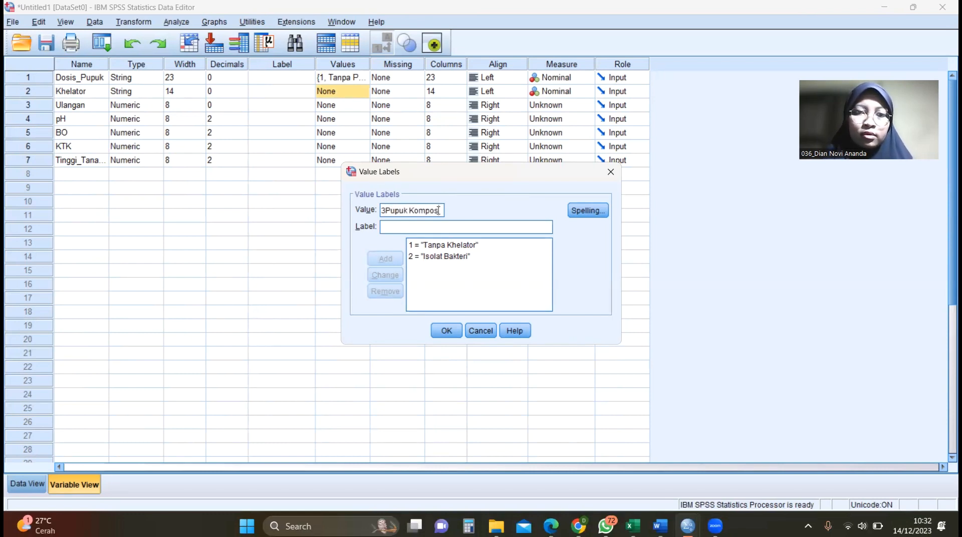
left_click(386, 210, "shift")
key("ctrl+c")
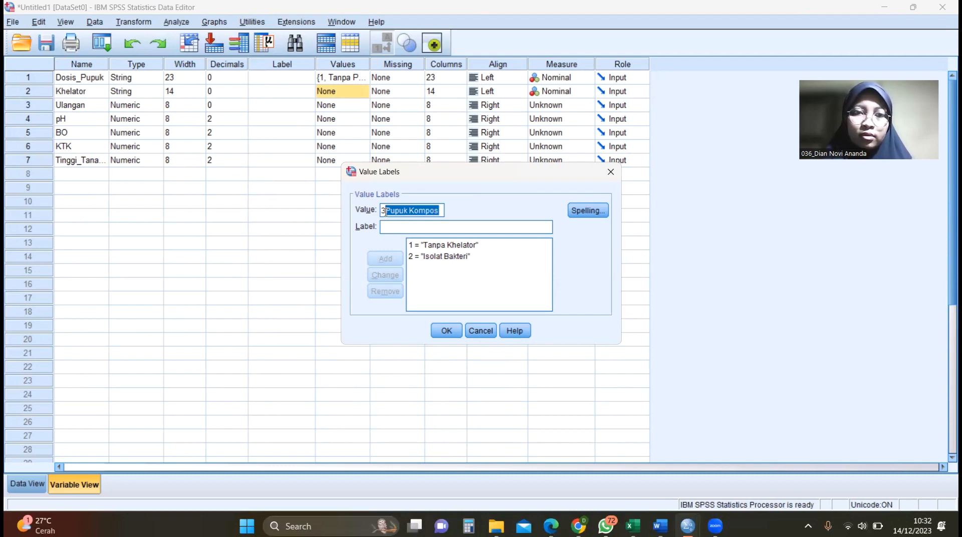
key("BackSpace")
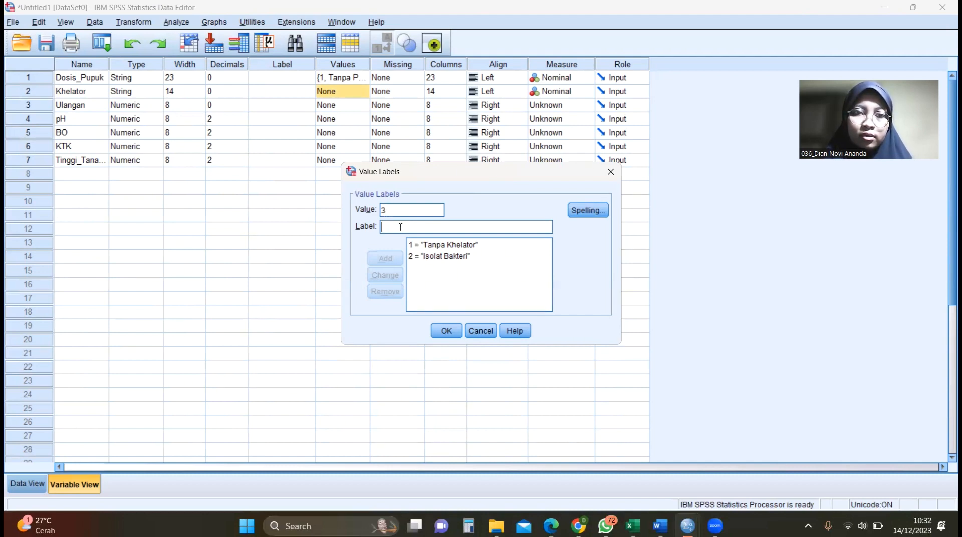
left_click(401, 227)
key("ctrl+v")
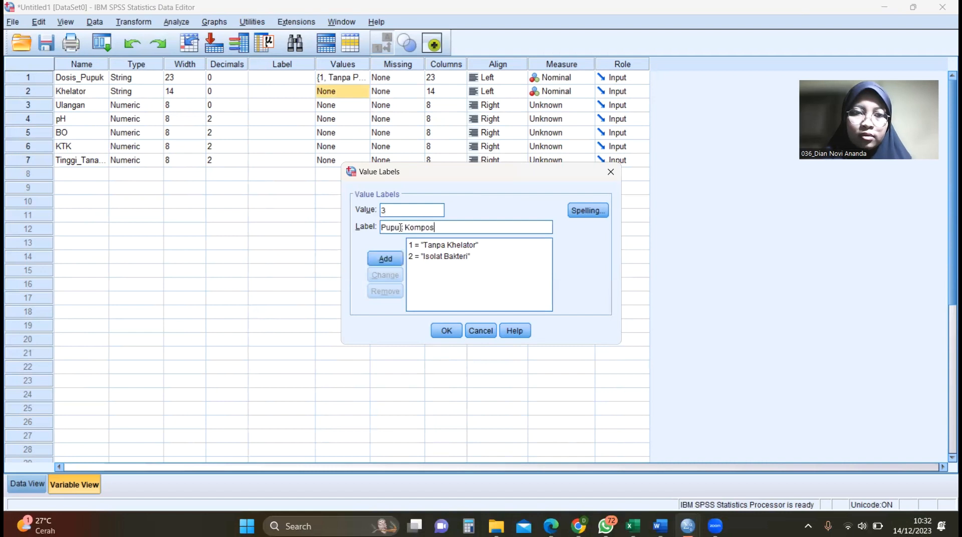
left_click(385, 258)
left_click(453, 330)
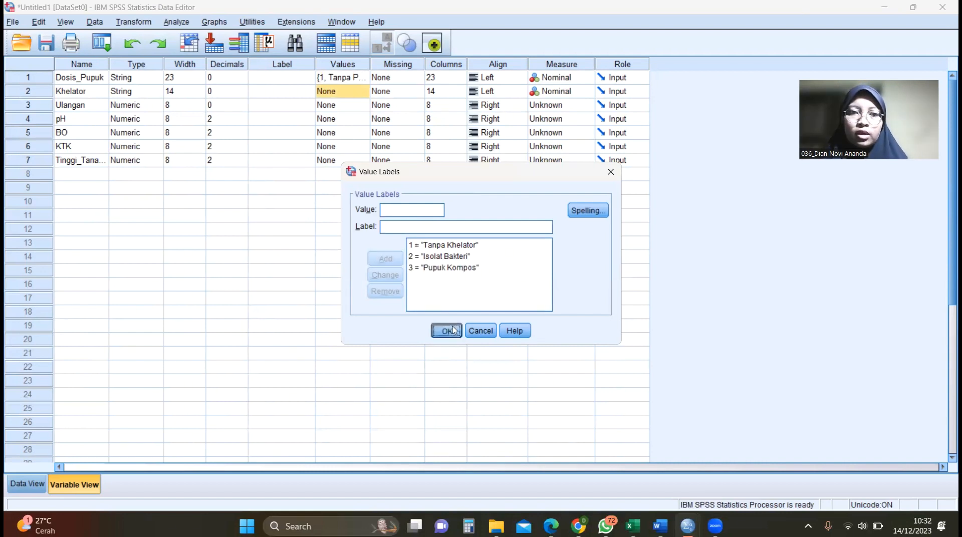
Open the value labels of the Ulangan variable and add 1 = "1" and 2 = "2".
left_click(364, 107)
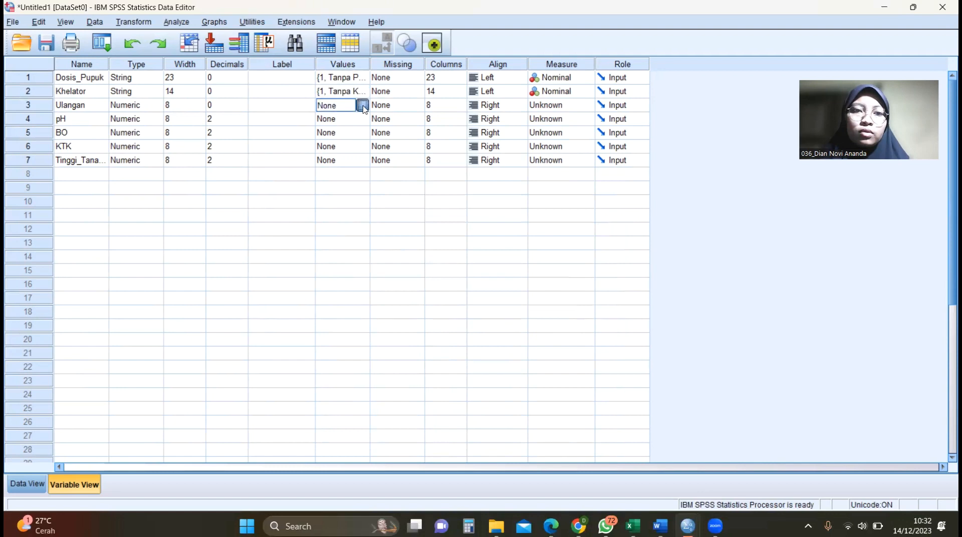
left_click(362, 105)
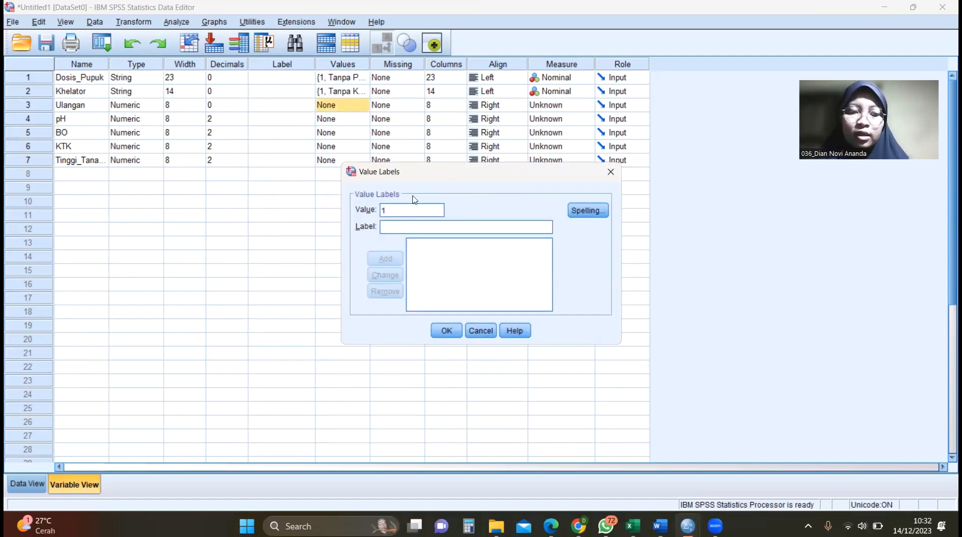
key("Tab")
type("1")
key("Return")
type("2")
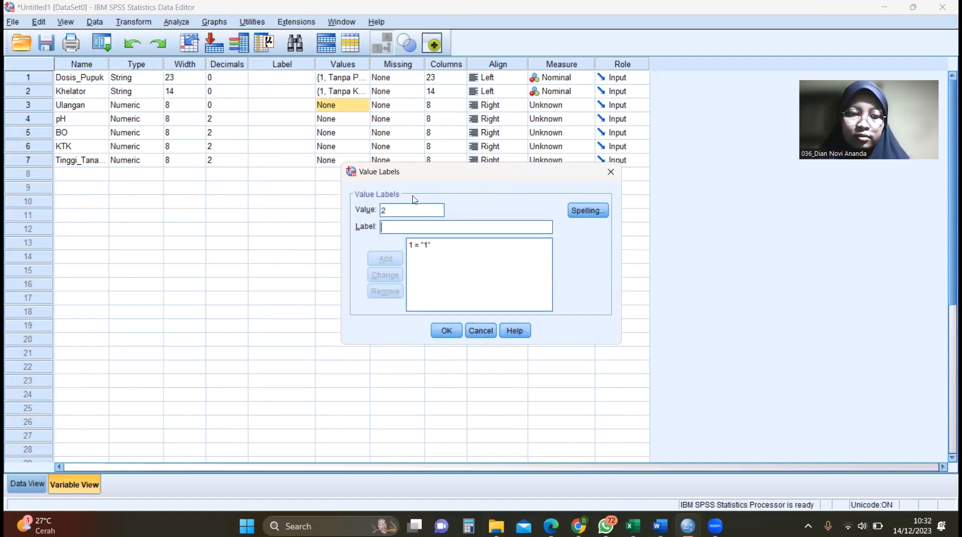
key("Tab")
type("2")
key("Tab")
key("Return")
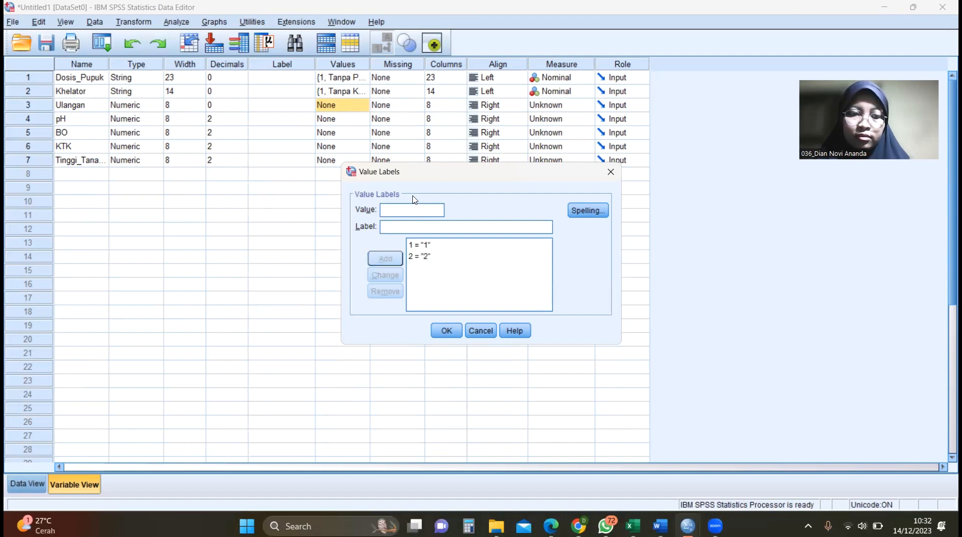
Add the Ulangan value labels 3 = "3" and 4 = "4" and apply the labels.
type("3")
key("Return")
type("4")
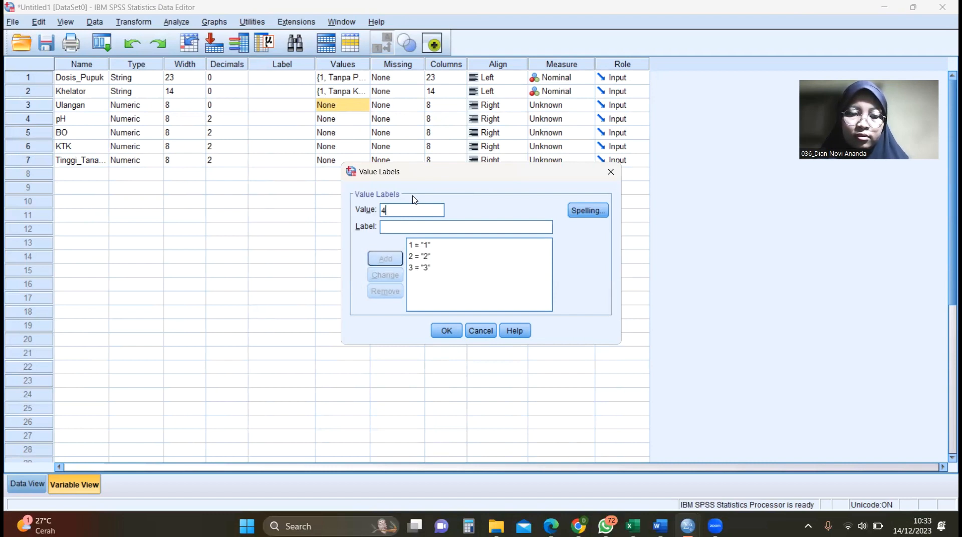
type(" = \"4")
key("Return")
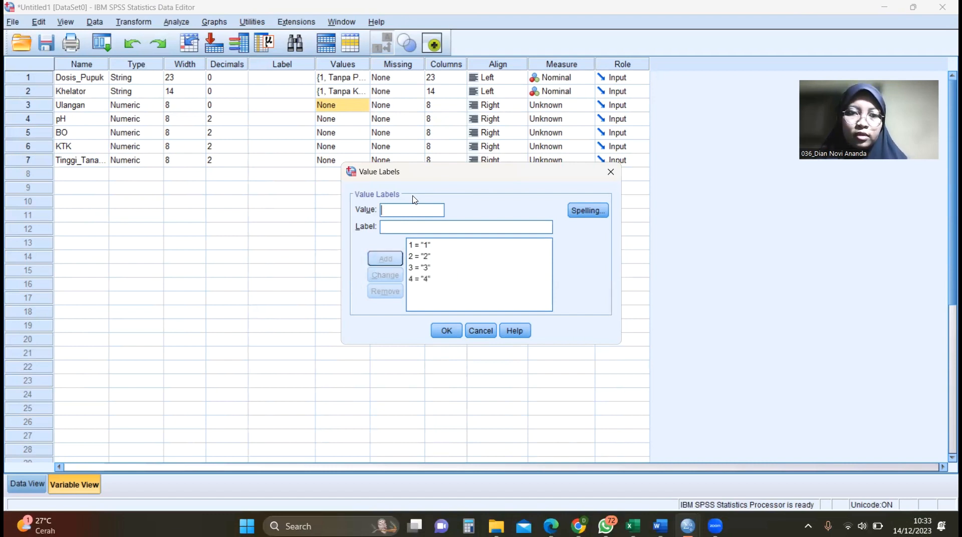
left_click(443, 330)
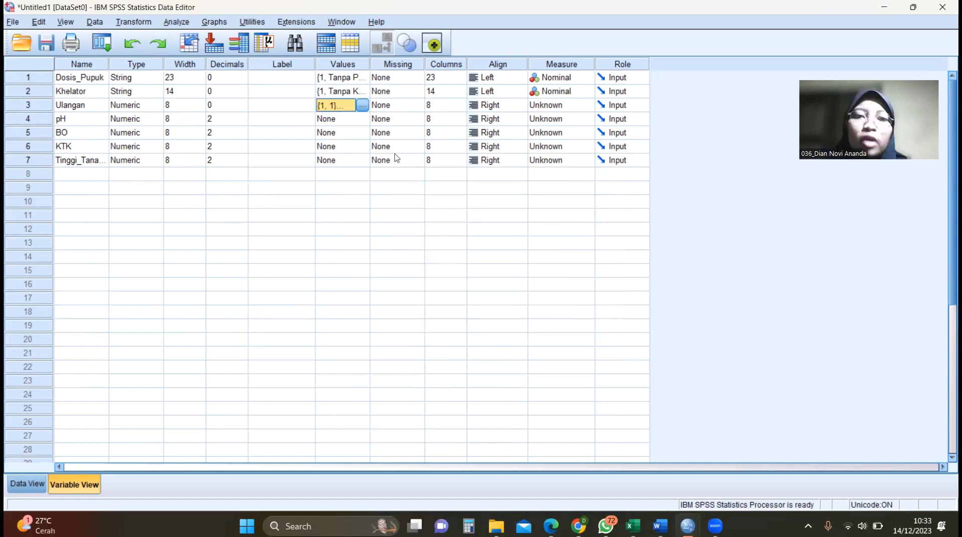
Set the measurement level of Ulangan to Nominal and of pH, BO, KTK and Tinggi_Tanaman to Scale.
left_click(552, 108)
left_click(552, 144)
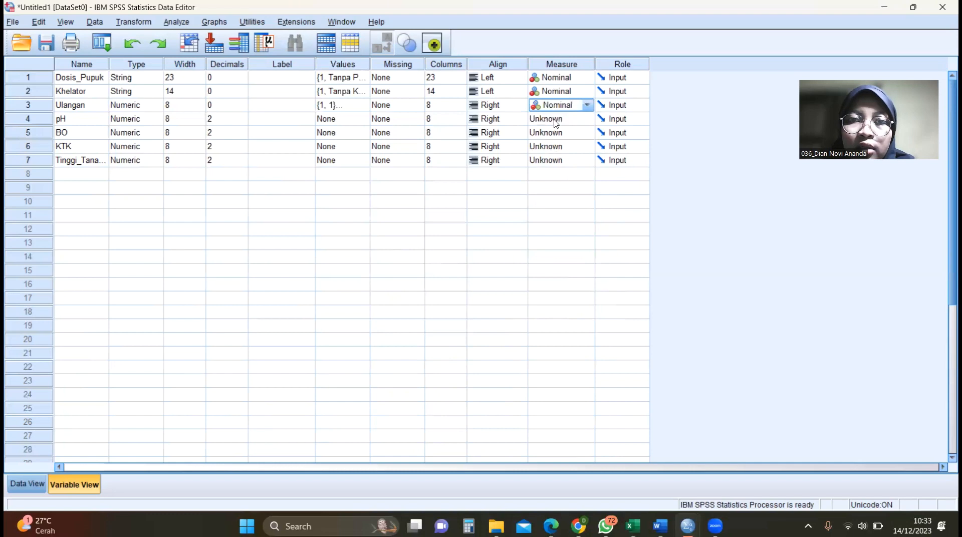
left_click(556, 121)
left_click(557, 128)
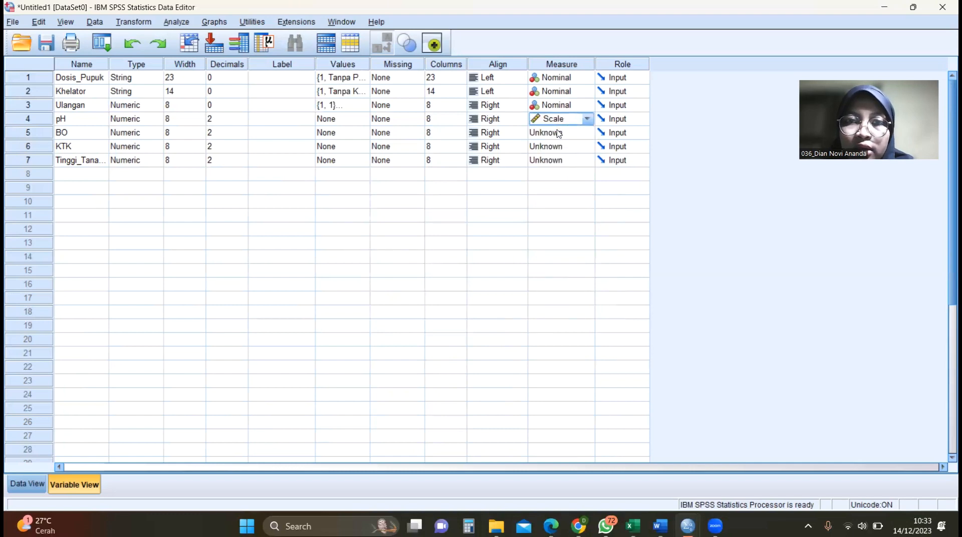
left_click(558, 131)
left_click(560, 148)
left_click(562, 148)
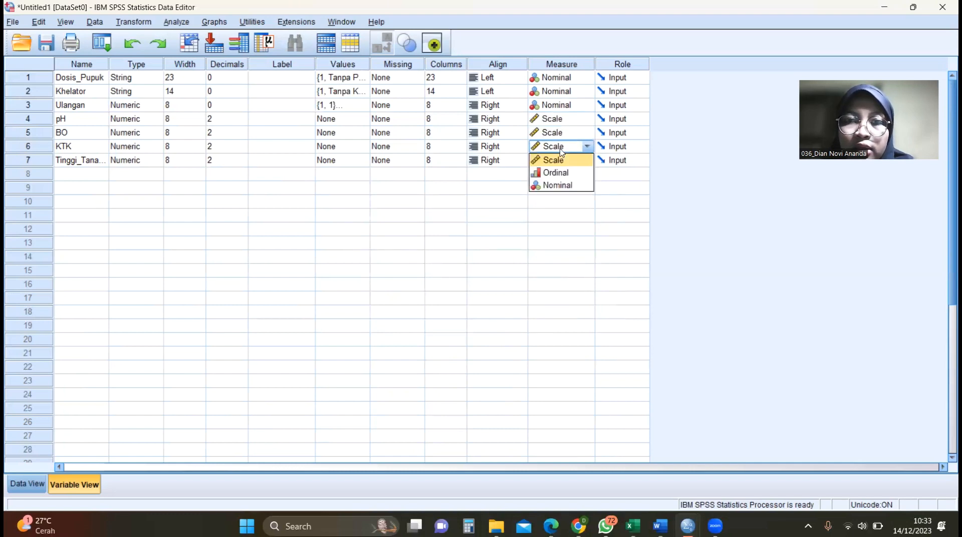
left_click(560, 159)
left_click(562, 159)
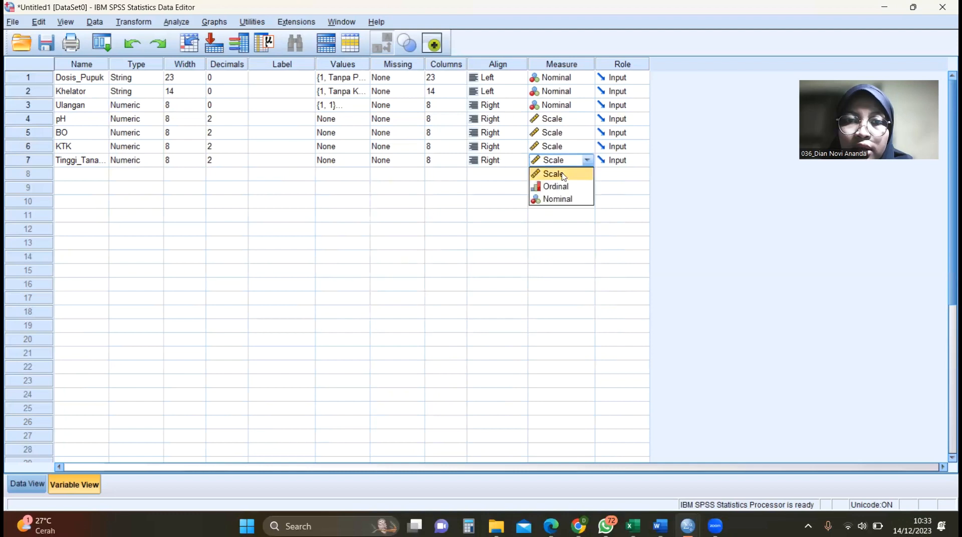
left_click(563, 179)
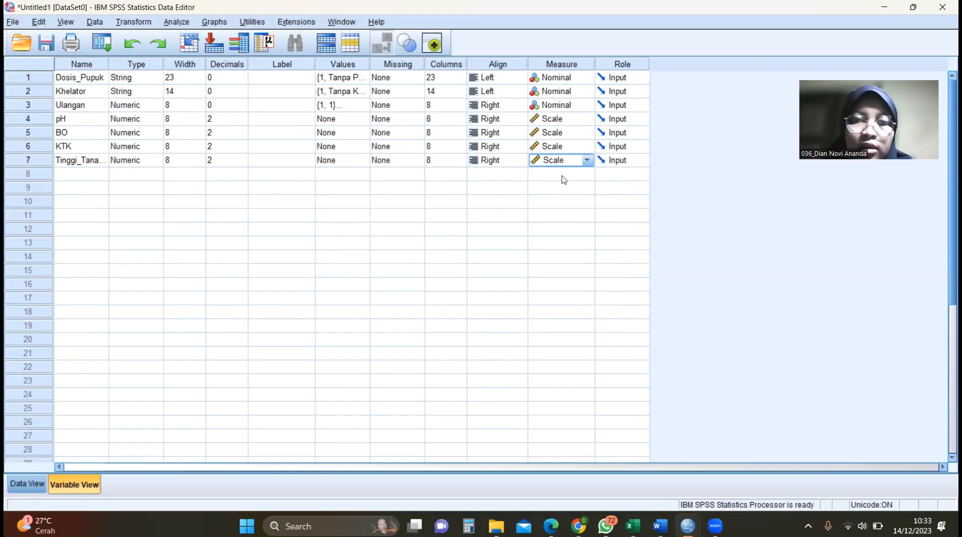
Start a Univariate general linear model with pH as the dependent variable and Dosis_Pupuk as a fixed factor.
left_click(34, 486)
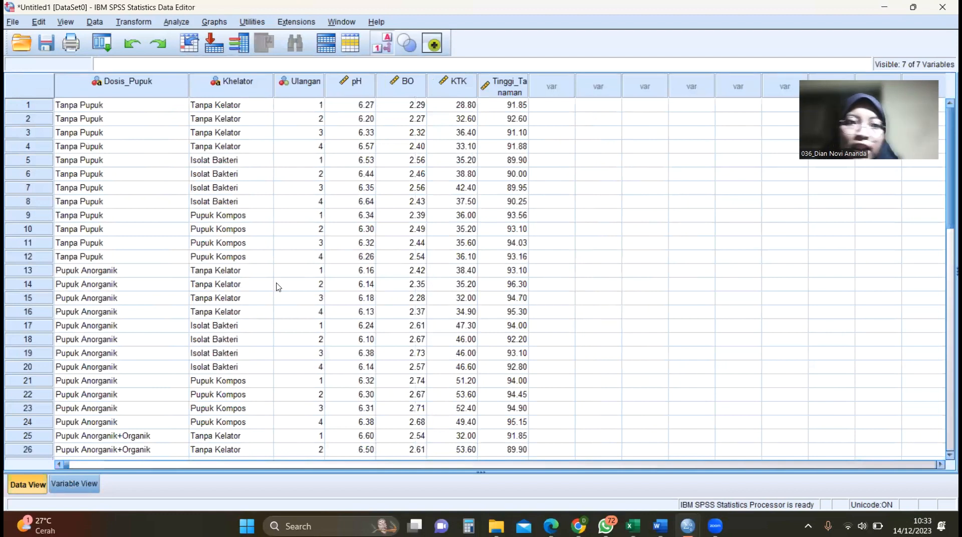
left_click(172, 22)
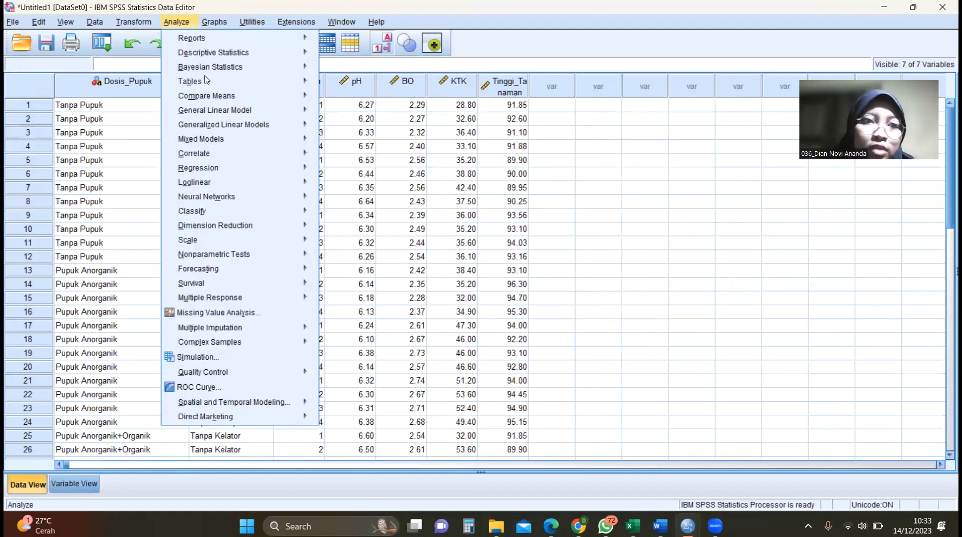
mouse_move(300, 111)
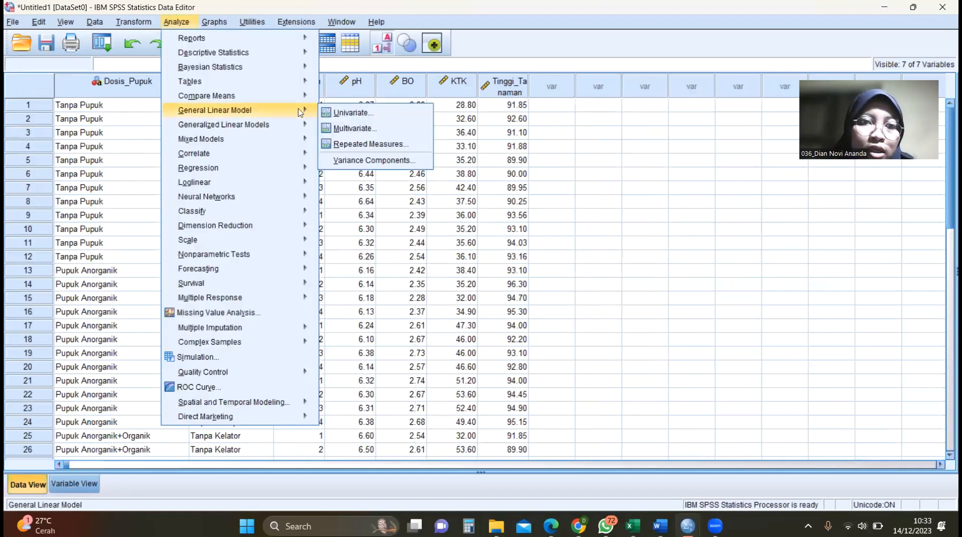
left_click(348, 112)
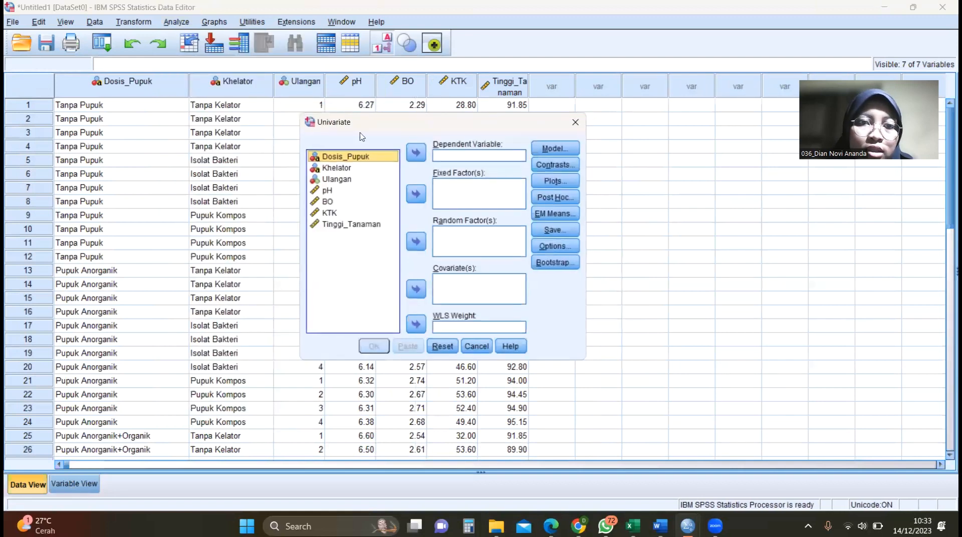
left_click(345, 191)
left_click(416, 153)
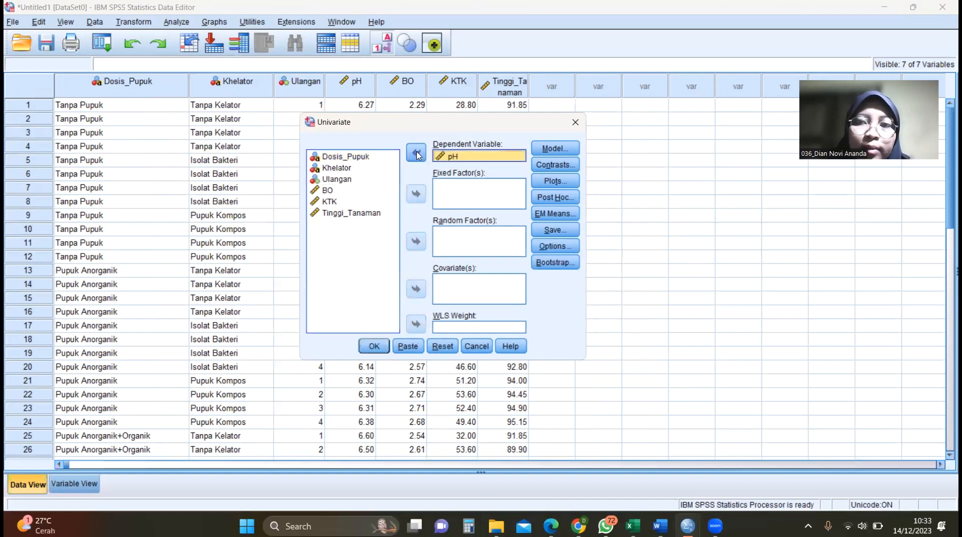
left_click(351, 157)
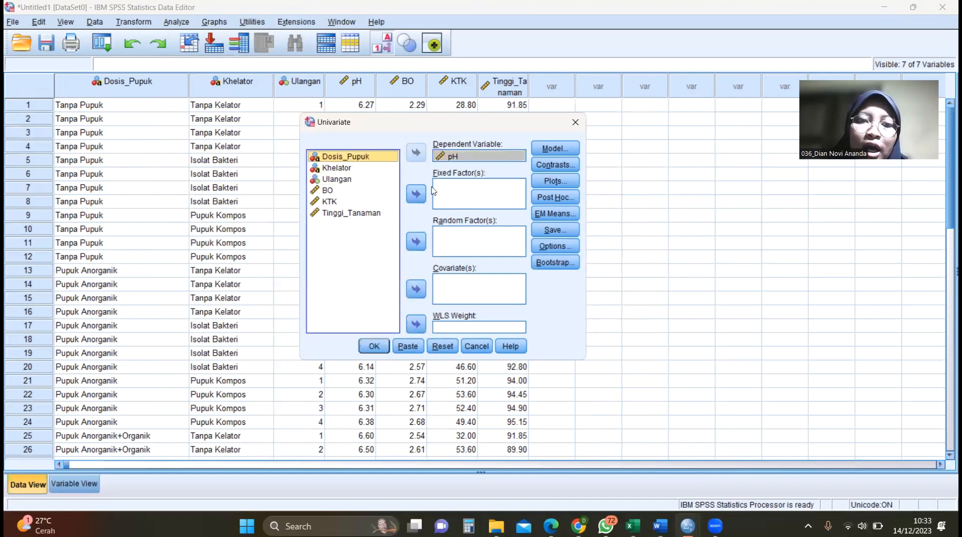
left_click(416, 194)
left_click(359, 168)
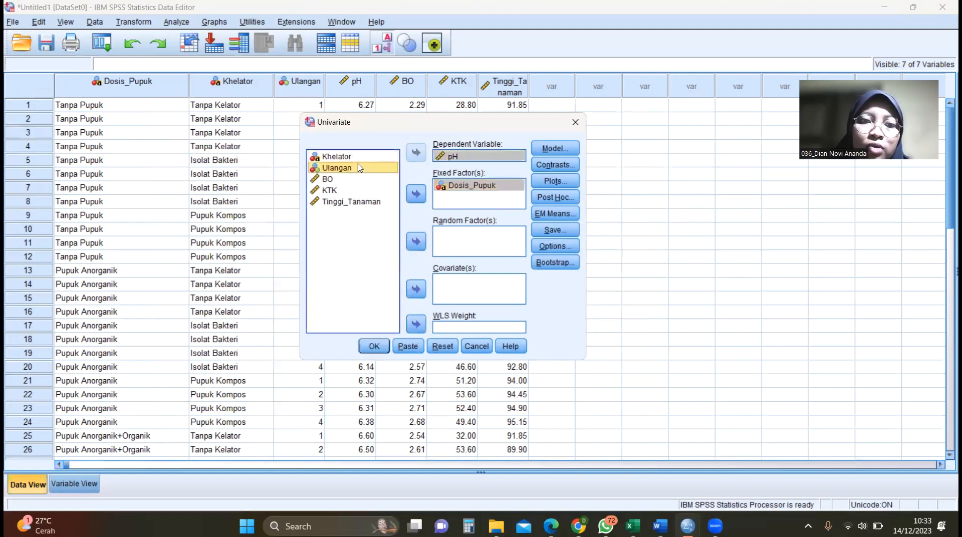
left_click(416, 194)
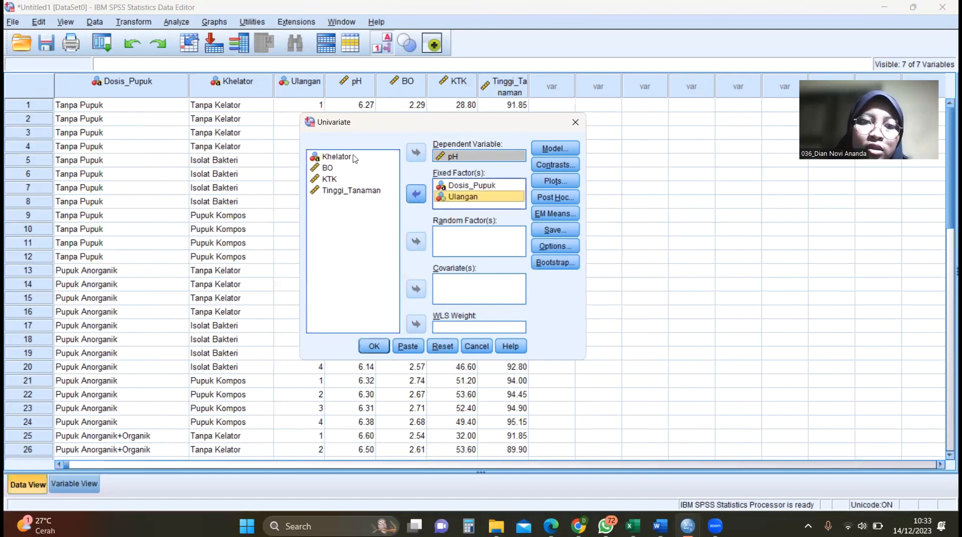
left_click(354, 158)
left_click(461, 200)
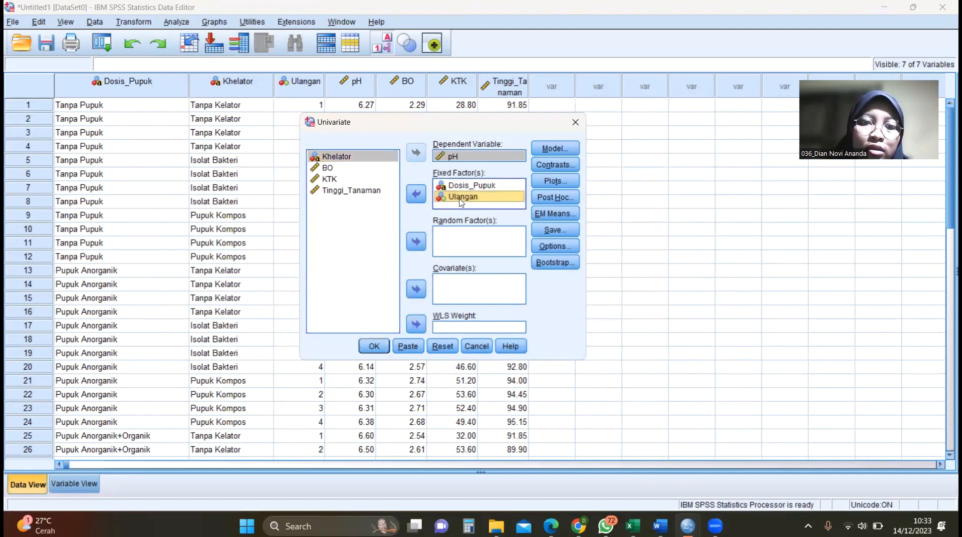
left_click(416, 194)
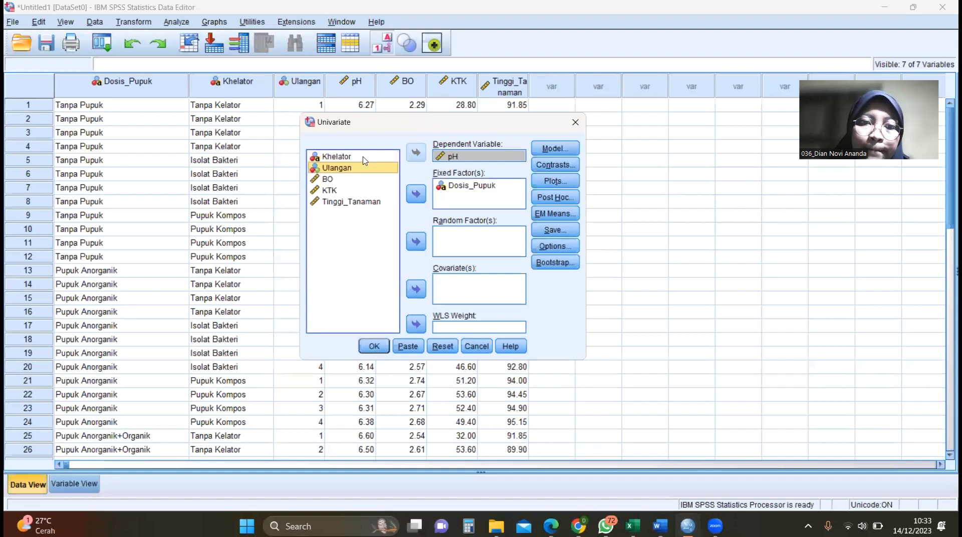
Add Khelator as the second fixed factor of the pH model.
left_click(364, 158)
left_click(415, 193)
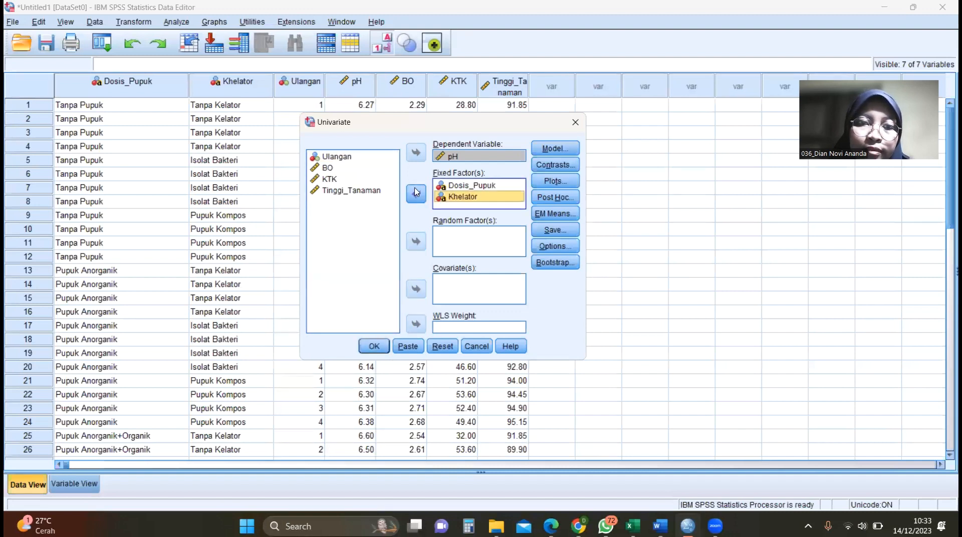
left_click(357, 168)
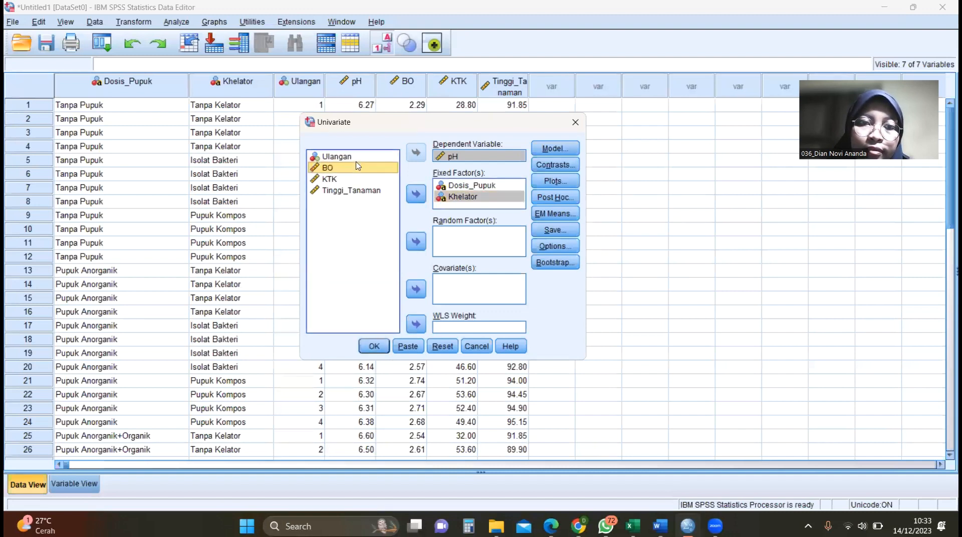
left_click(412, 196)
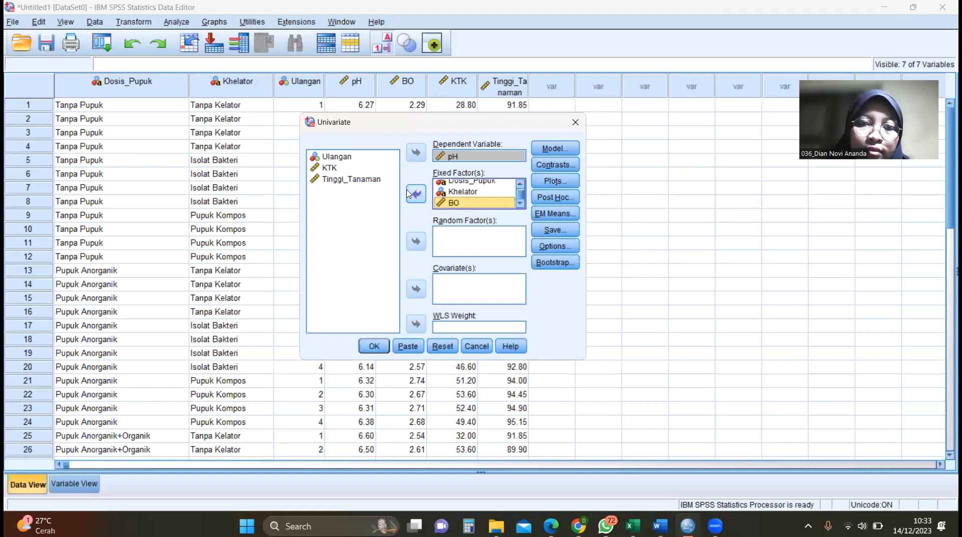
left_click(410, 195)
key("Up")
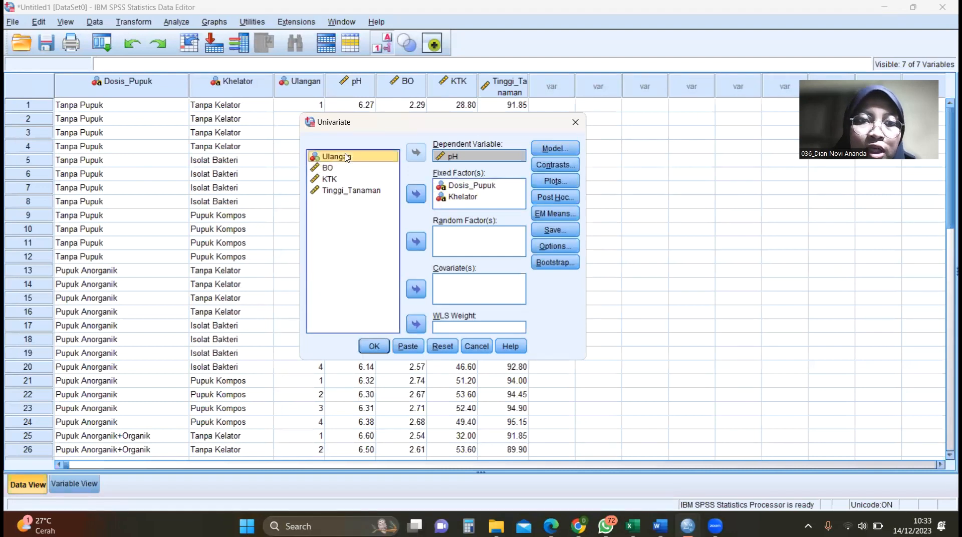
Add Ulangan as the third fixed factor and build a custom-terms model with the Dosis_Pupuk and Khelator main effects.
left_click(415, 195)
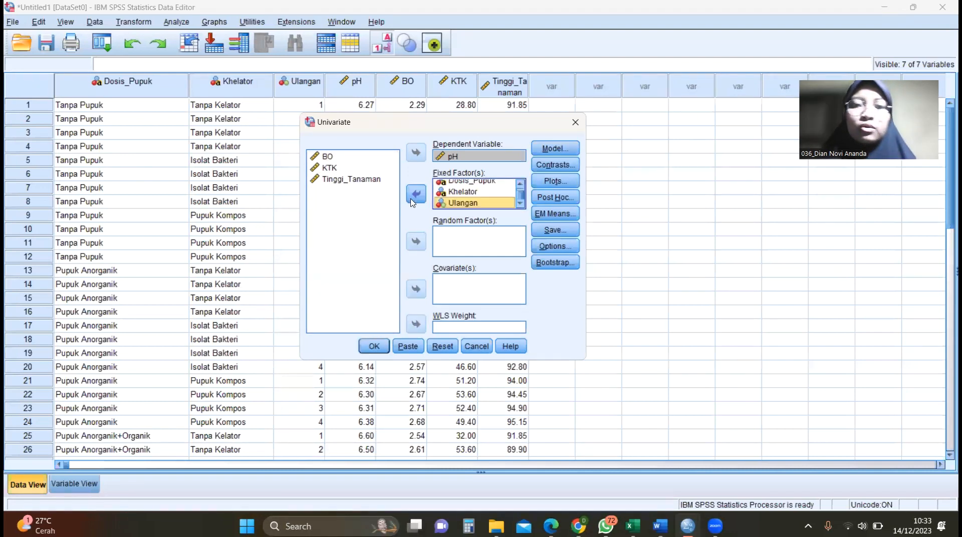
left_click(538, 153)
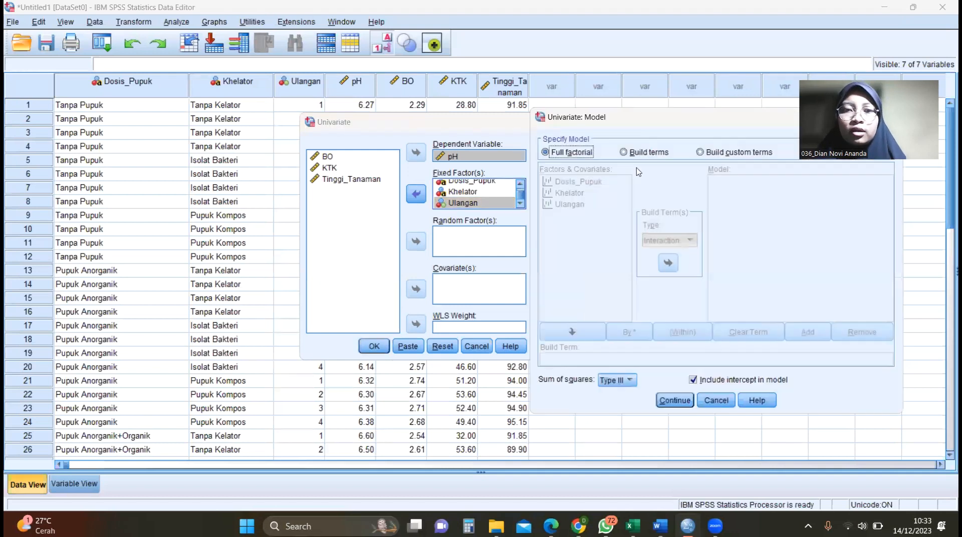
left_click(637, 156)
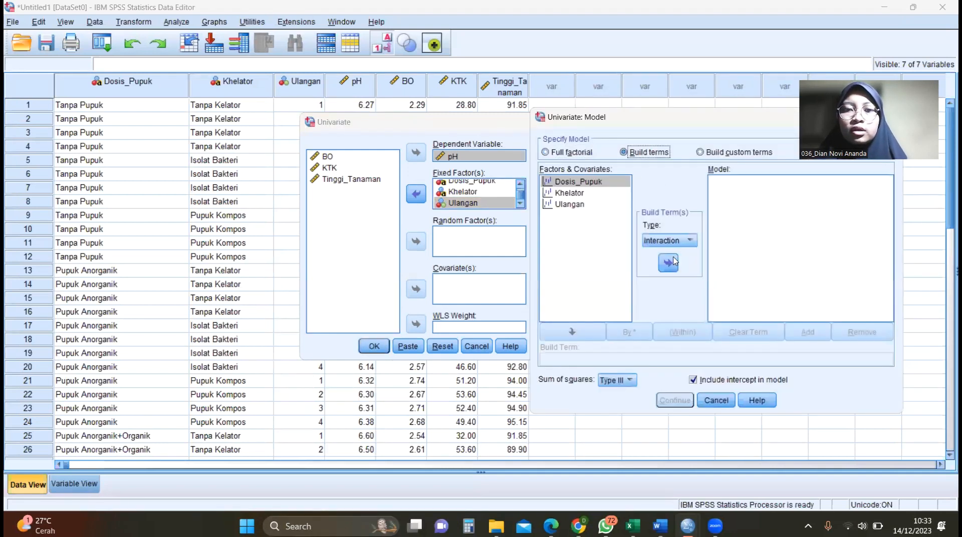
left_click(668, 263)
left_click(598, 193)
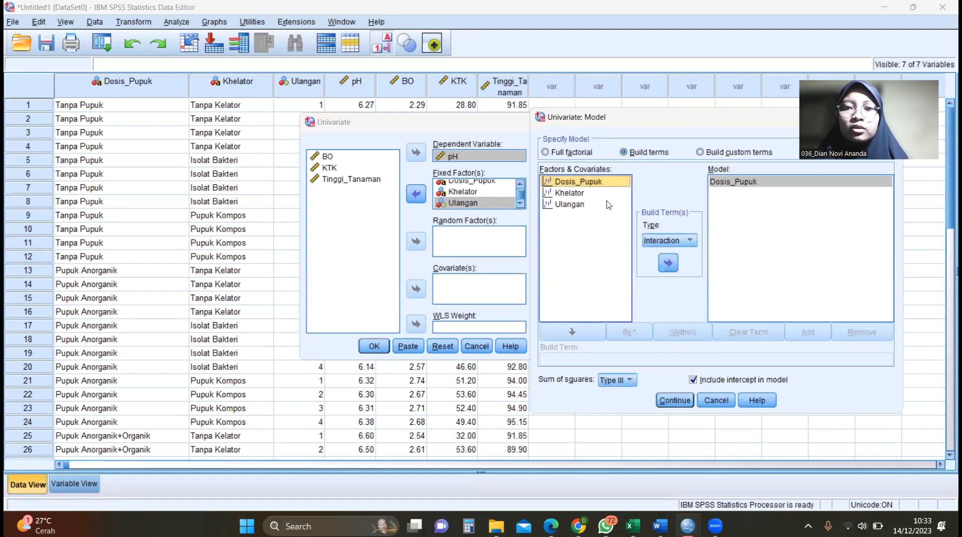
left_click(666, 261)
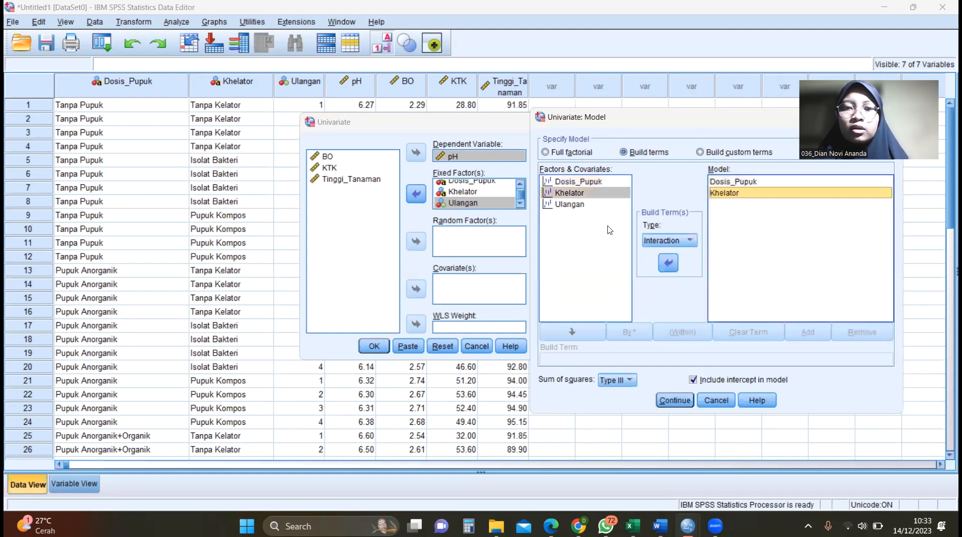
Add the Dosis_Pupuk*Khelator interaction and the Ulangan term to the pH model and apply the model specification.
left_click(579, 183)
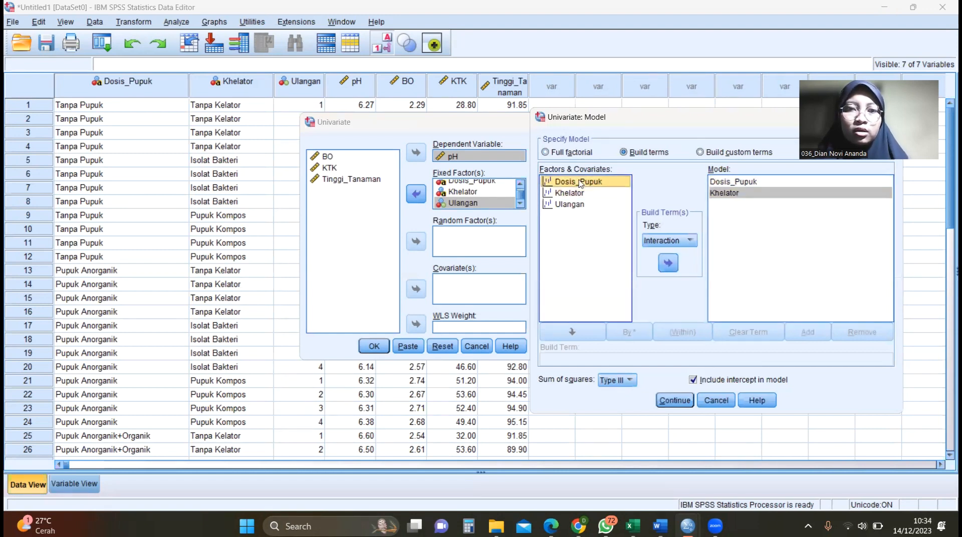
left_click(581, 193, "ctrl")
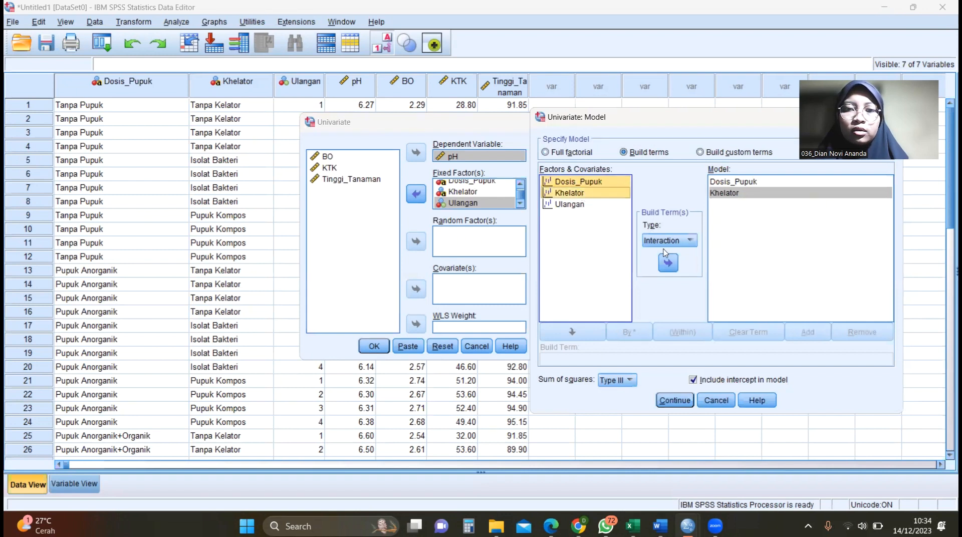
left_click(668, 264)
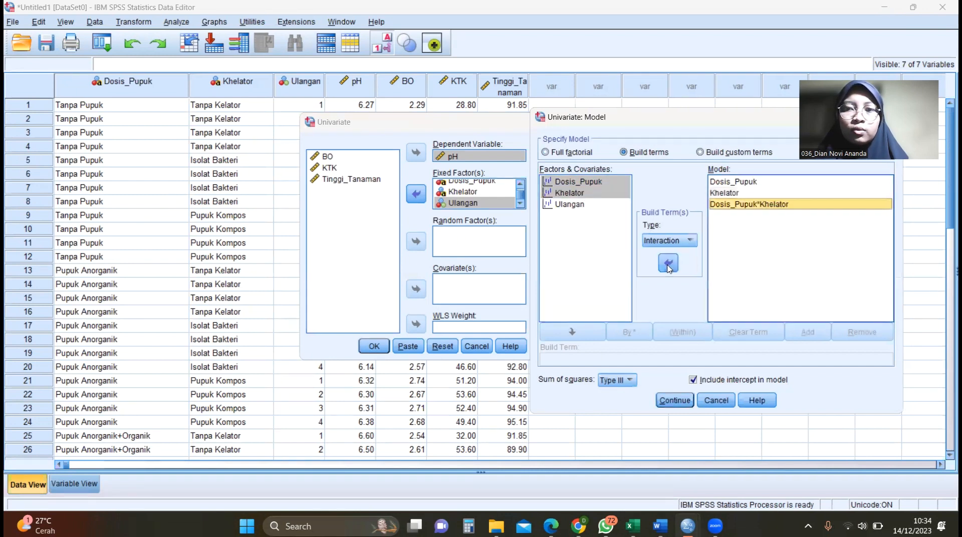
left_click(576, 205)
left_click(668, 263)
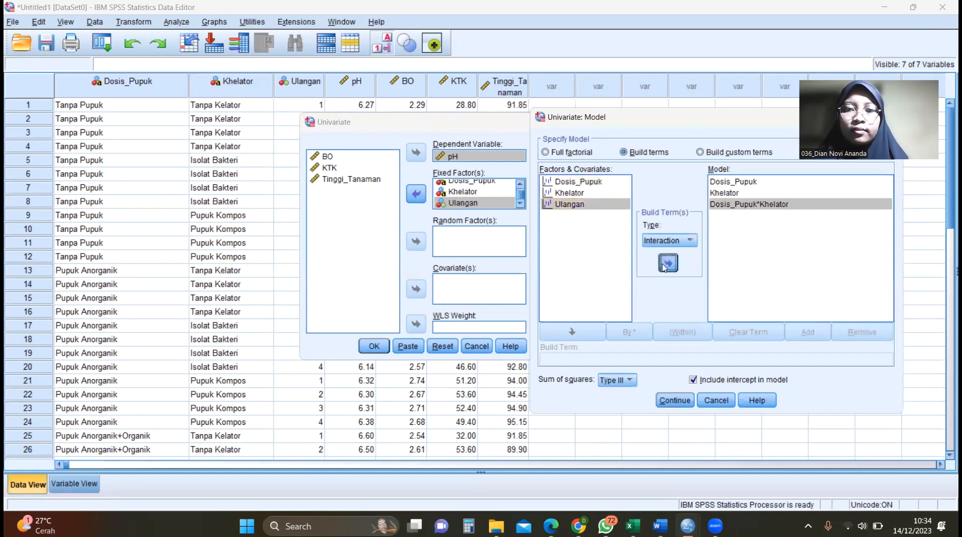
left_click(686, 401)
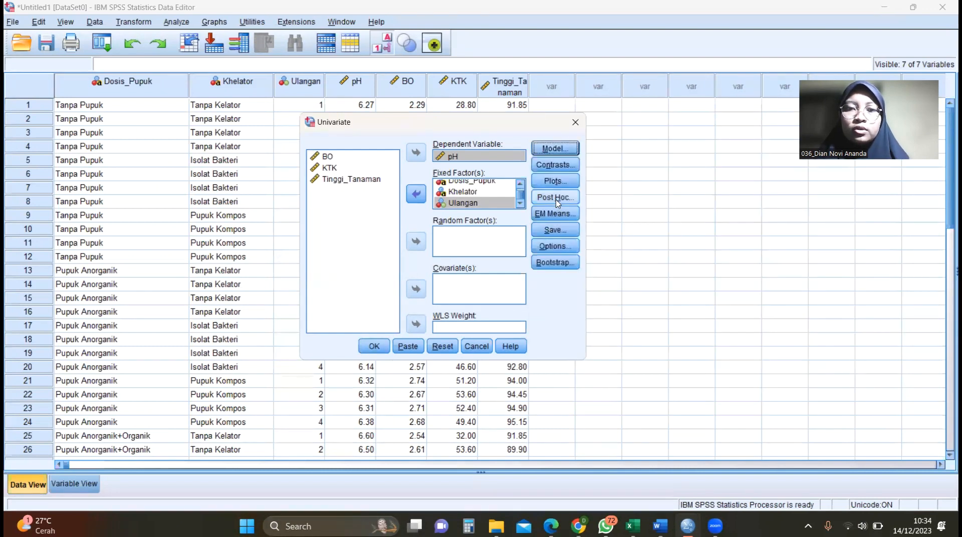
Request LSD and Duncan post hoc tests for Dosis_Pupuk, Khelator and Ulangan.
left_click(555, 199)
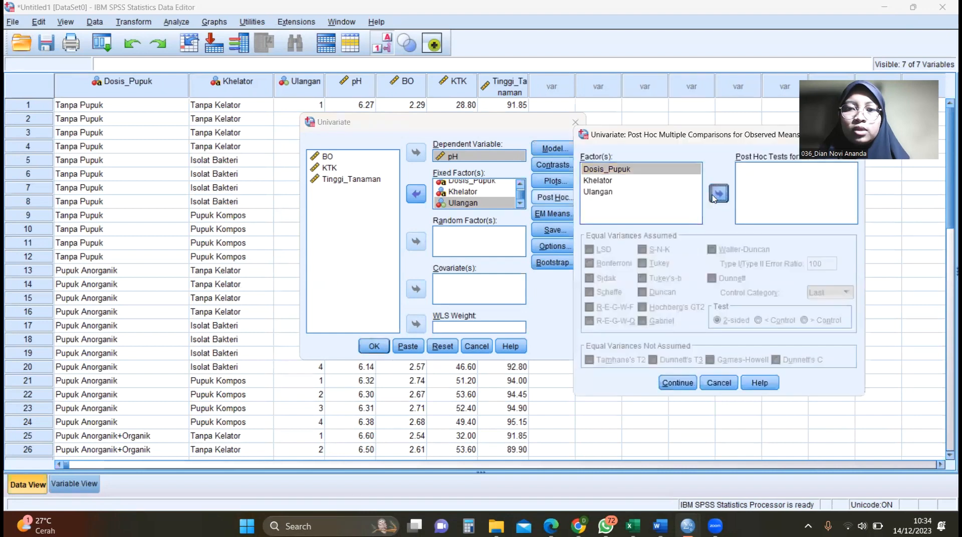
left_click(719, 193)
left_click(635, 184)
left_click(718, 193)
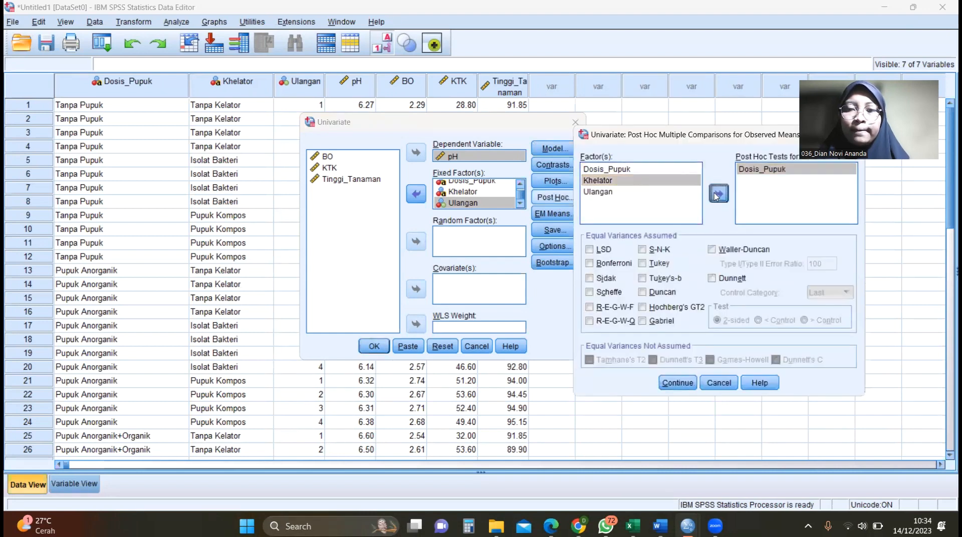
left_click(606, 192)
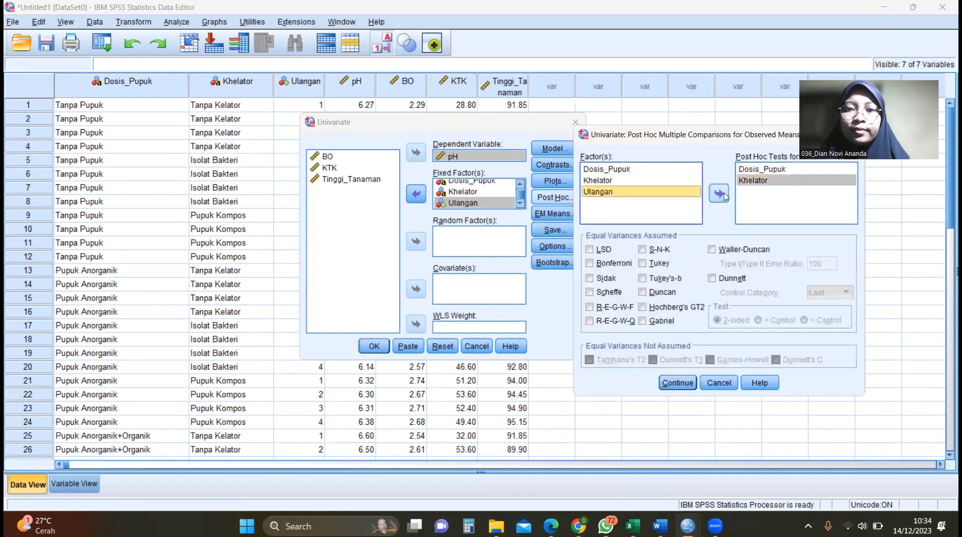
left_click(719, 194)
left_click(589, 249)
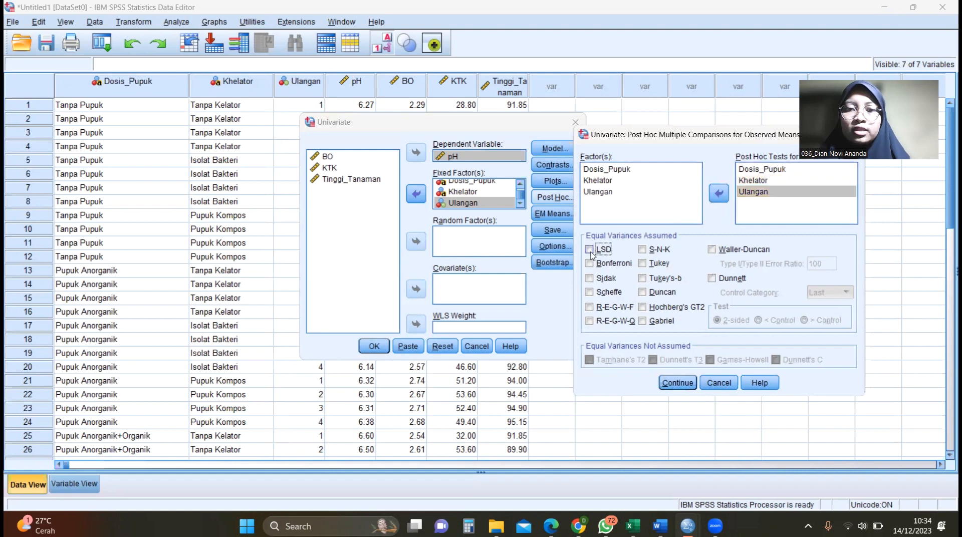
left_click(643, 293)
left_click(677, 382)
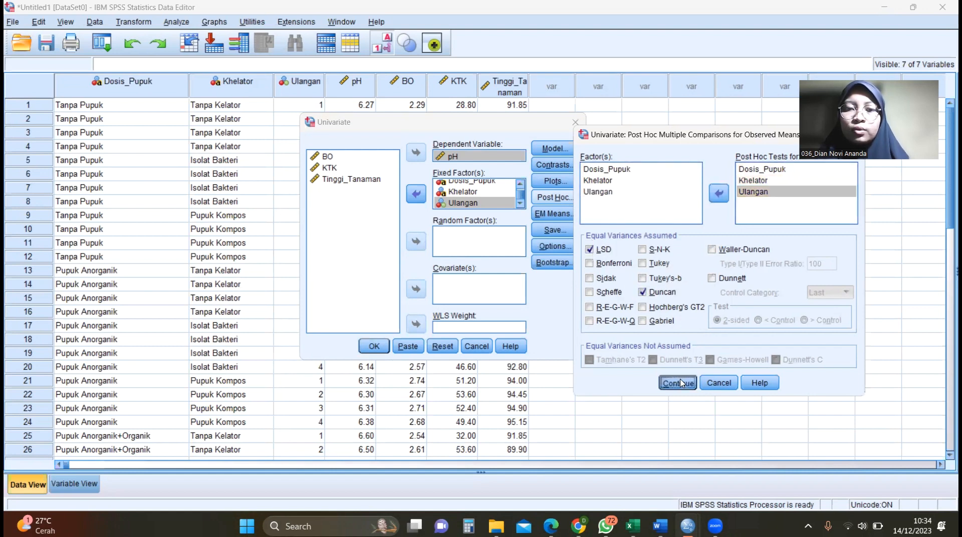
Display the estimated marginal means for (OVERALL) in the pH model.
left_click(557, 219)
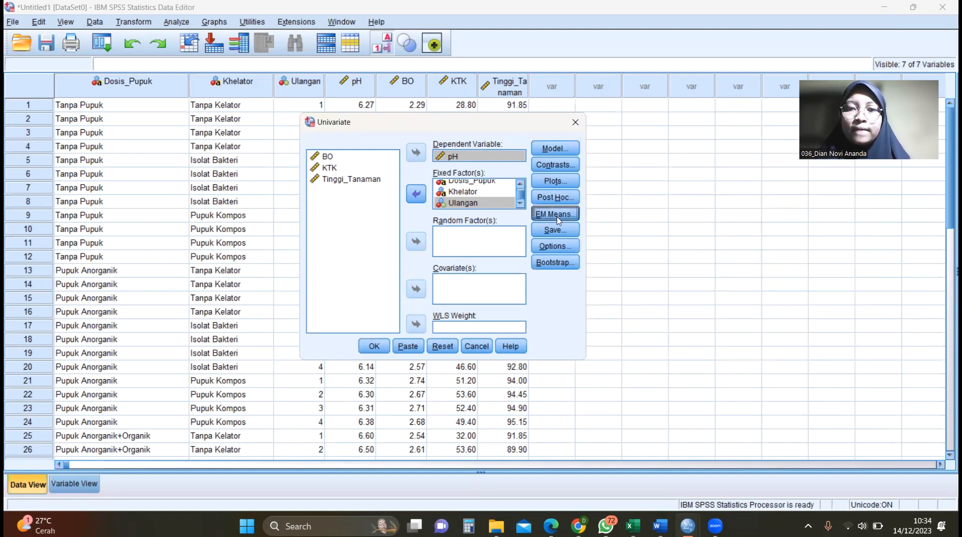
left_click(611, 225)
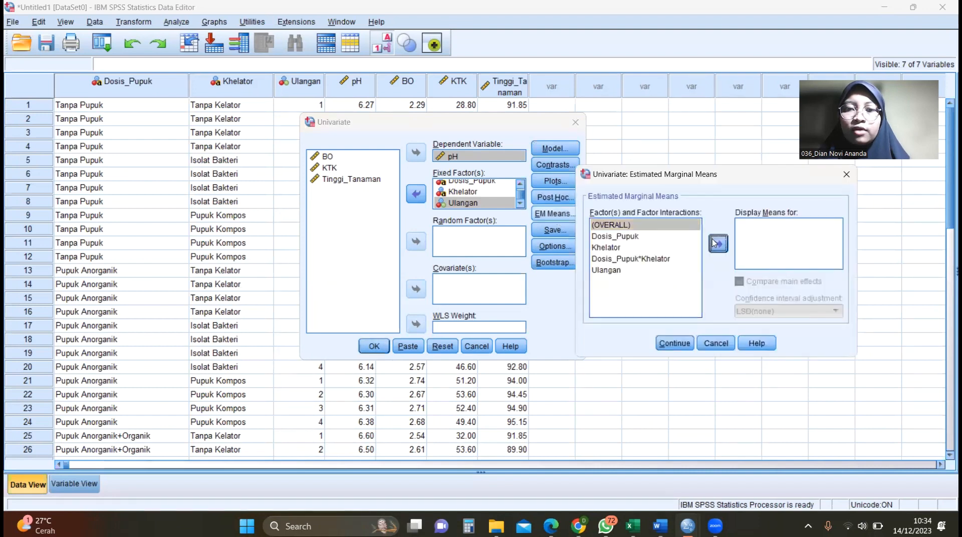
left_click(718, 243)
left_click(673, 343)
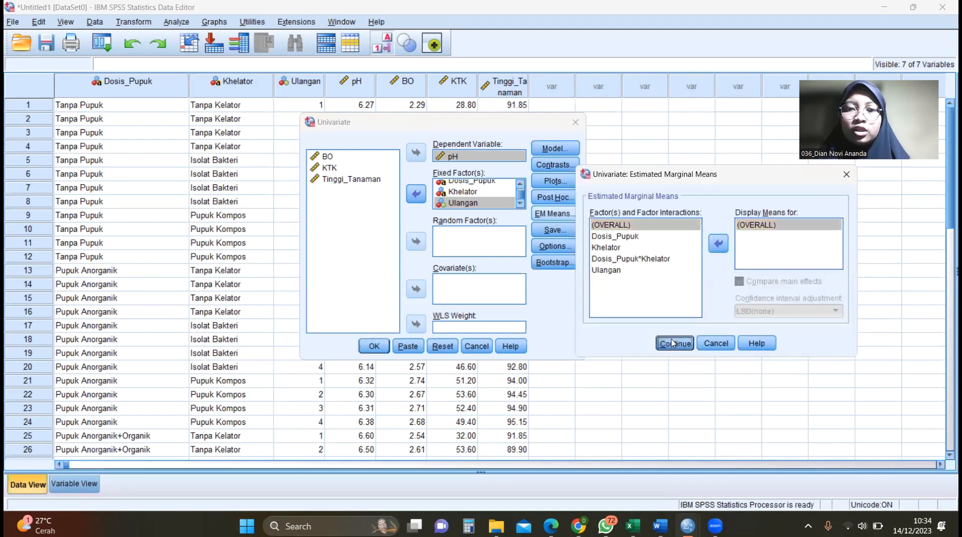
Include descriptive statistics in the output and run the univariate analysis of pH.
left_click(561, 248)
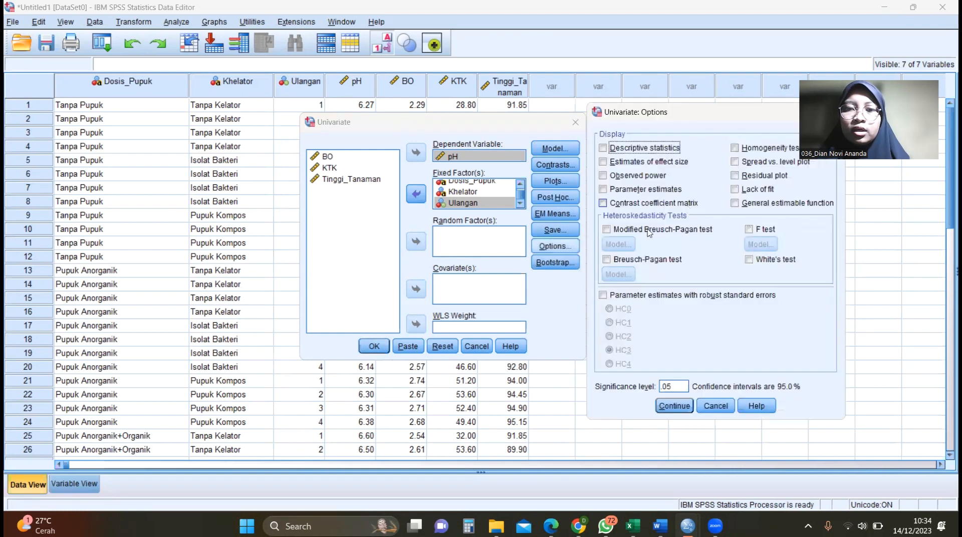
left_click(603, 149)
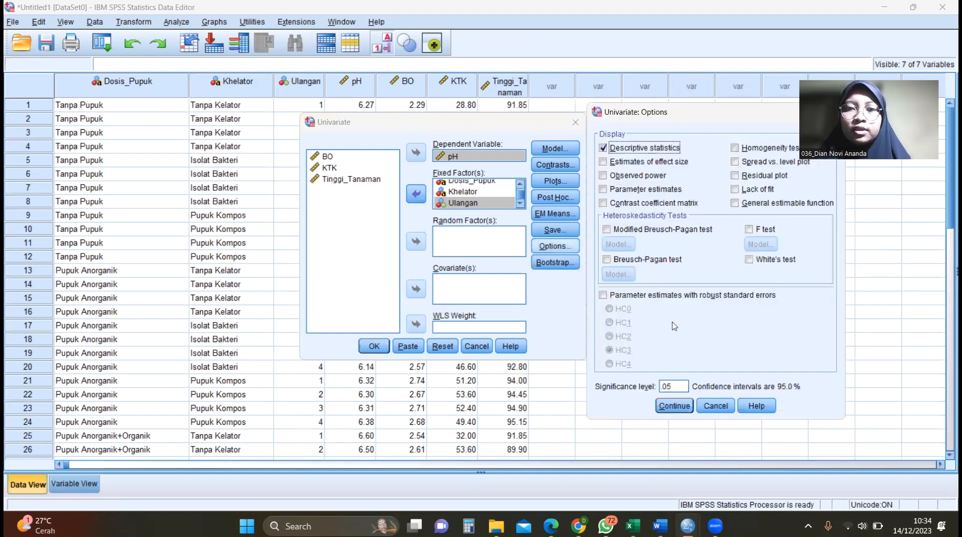
left_click(674, 406)
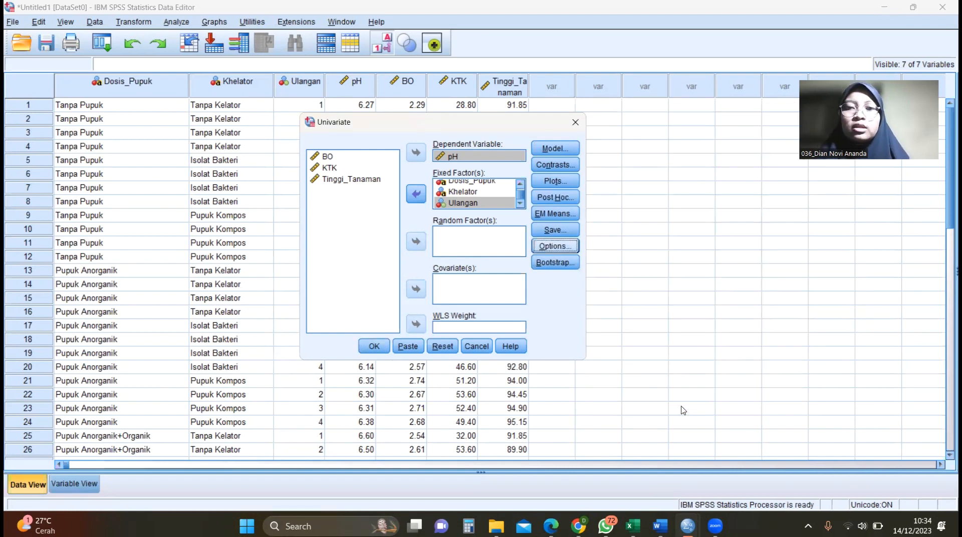
left_click(377, 345)
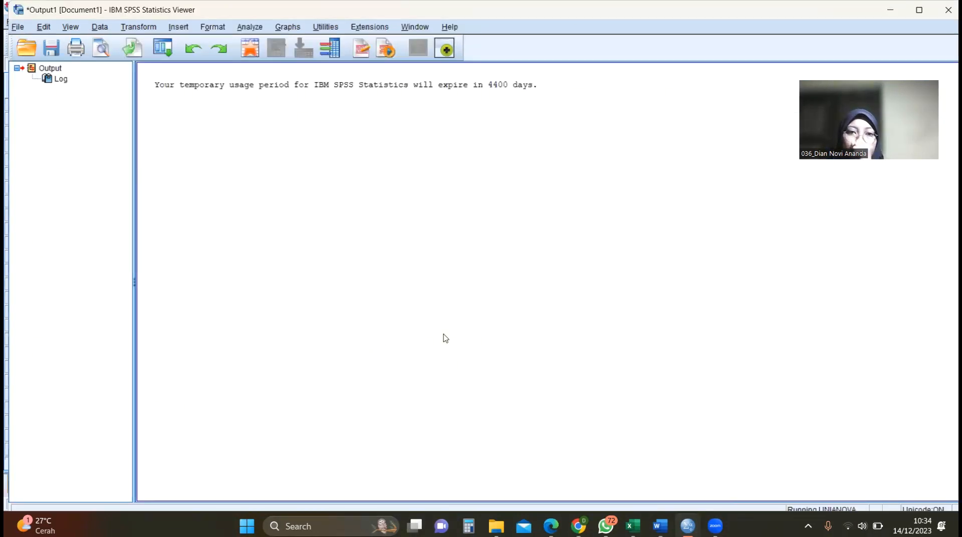
Review the pH output and examine the significance values in the Tests of Between-Subjects Effects table.
scroll(445, 338, "down", 1)
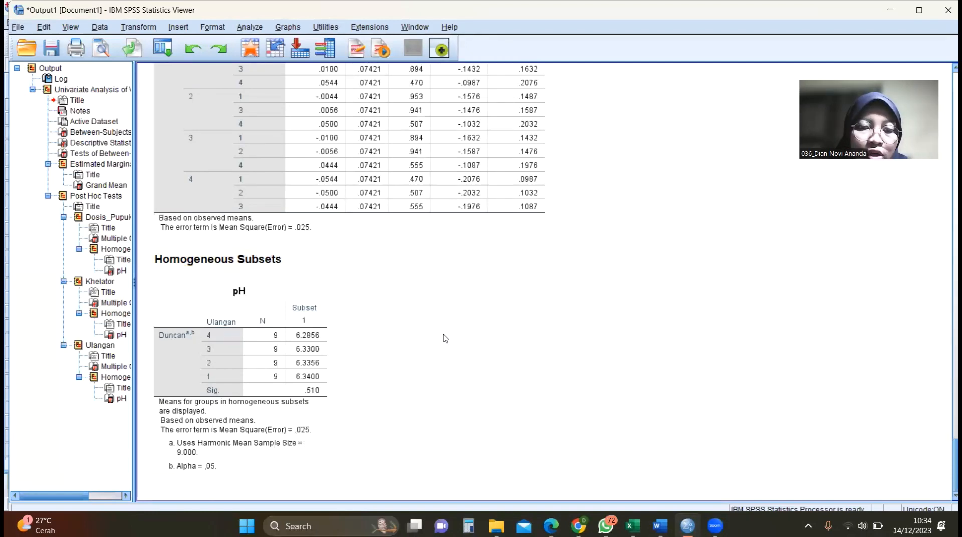
scroll(358, 269, "up", 10)
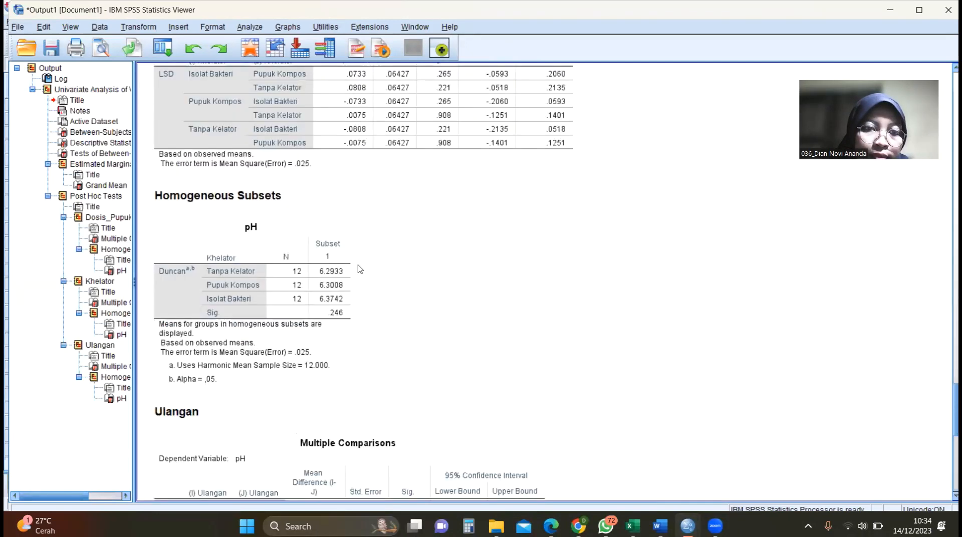
scroll(359, 269, "up", 4)
scroll(358, 269, "up", 12)
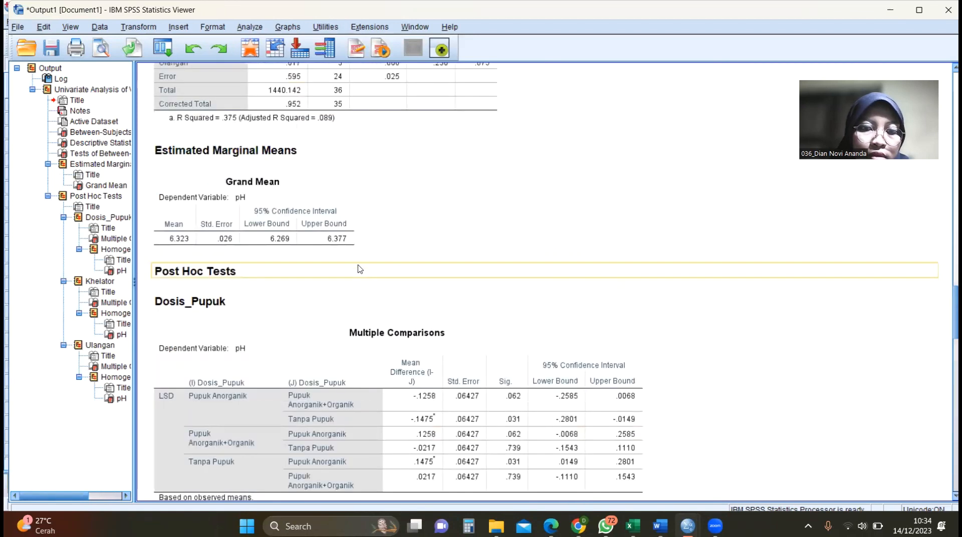
scroll(359, 269, "down", 2)
left_click(341, 348)
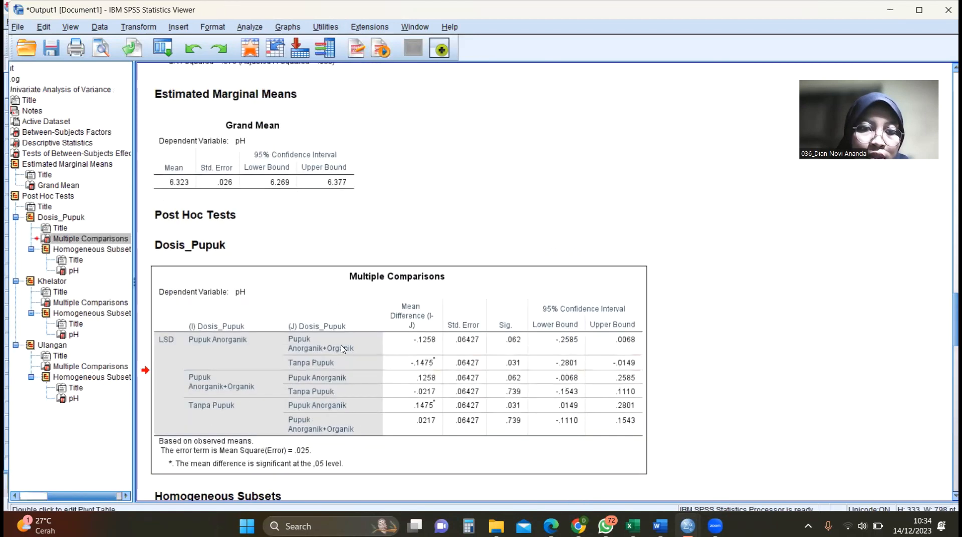
scroll(344, 341, "up", 10)
scroll(344, 337, "up", 2)
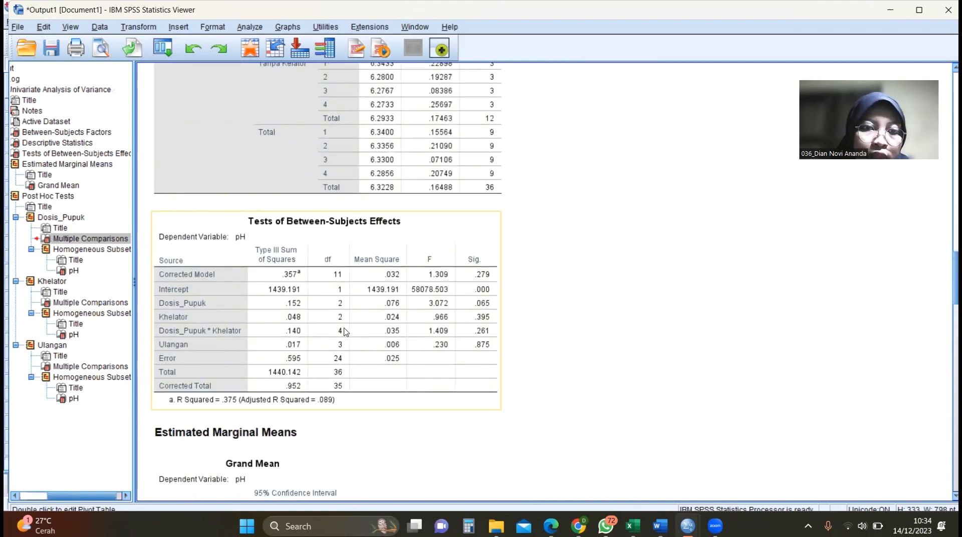
left_click(353, 300)
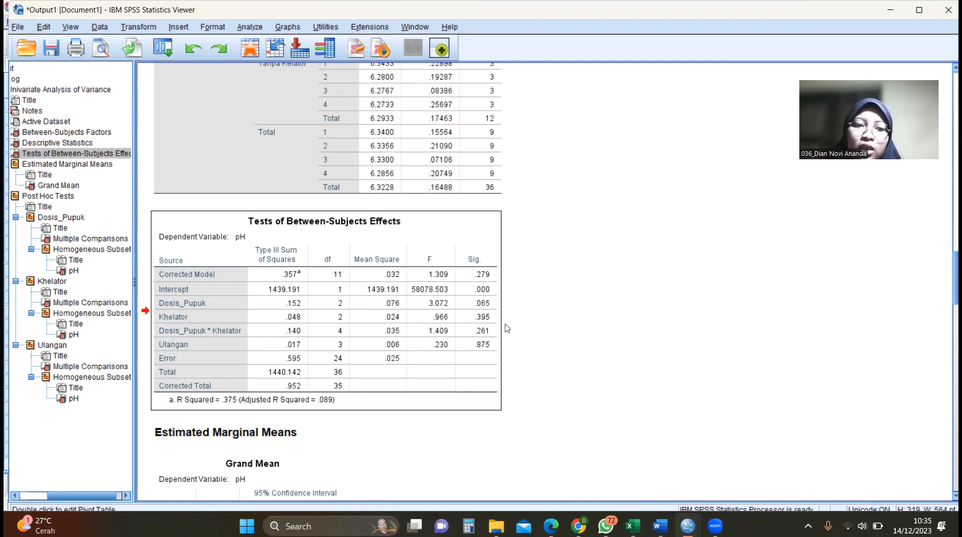
Examine the Duncan homogeneous subsets of pH for Dosis_Pupuk, Khelator and Ulangan.
scroll(507, 328, "down", 10)
scroll(507, 328, "down", 8)
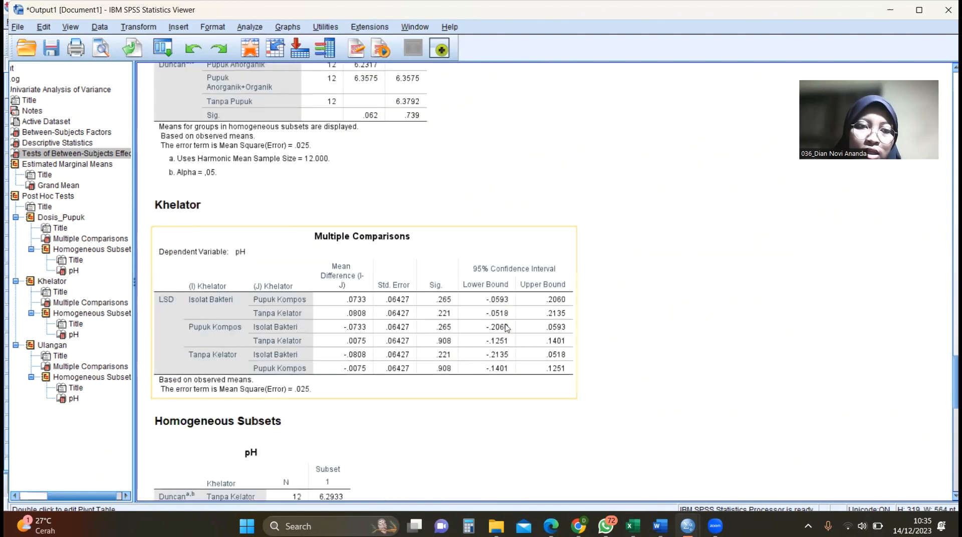
scroll(506, 328, "up", 1)
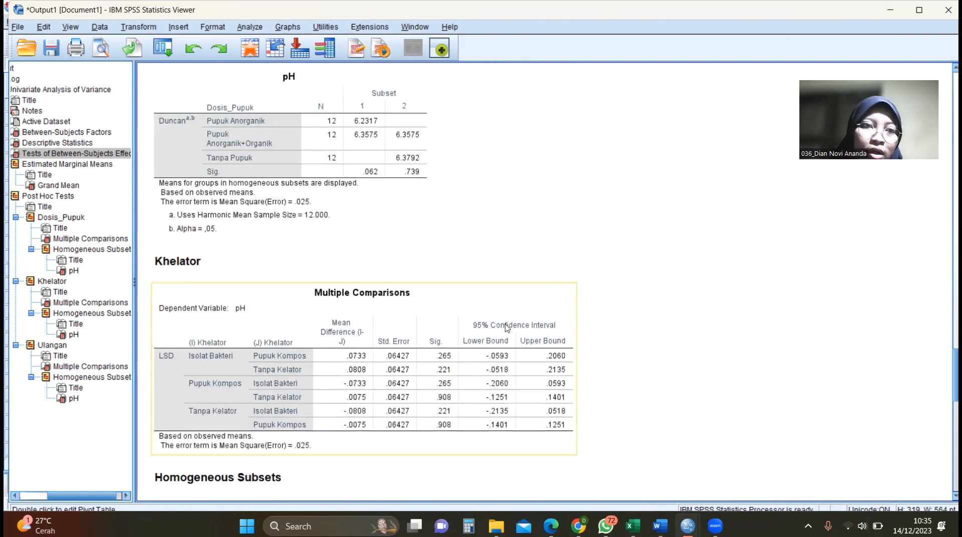
left_click(289, 125)
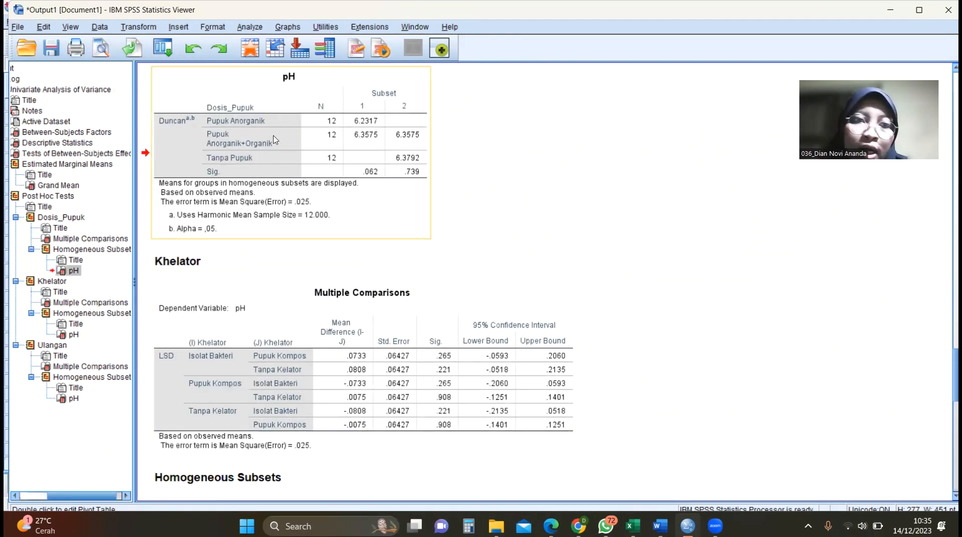
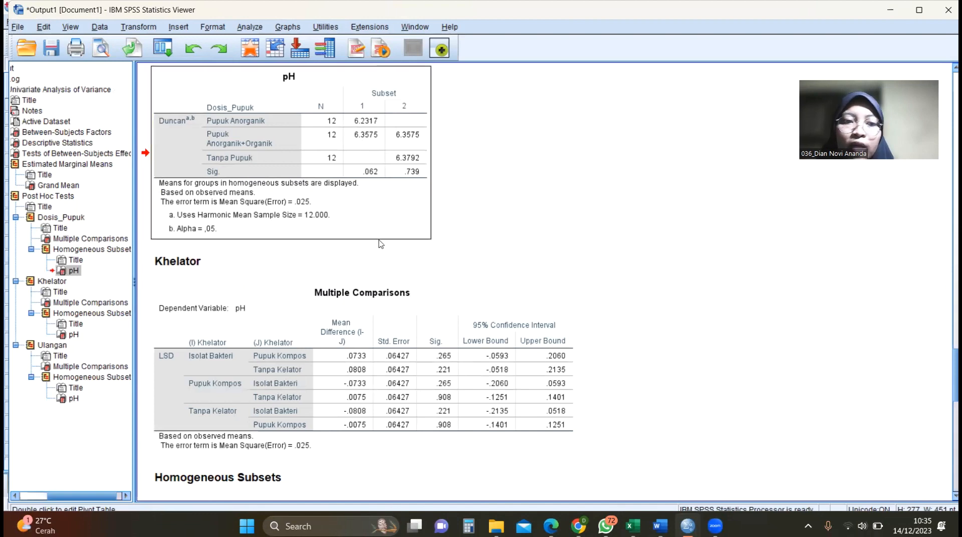
scroll(380, 241, "down", 5)
left_click(297, 296)
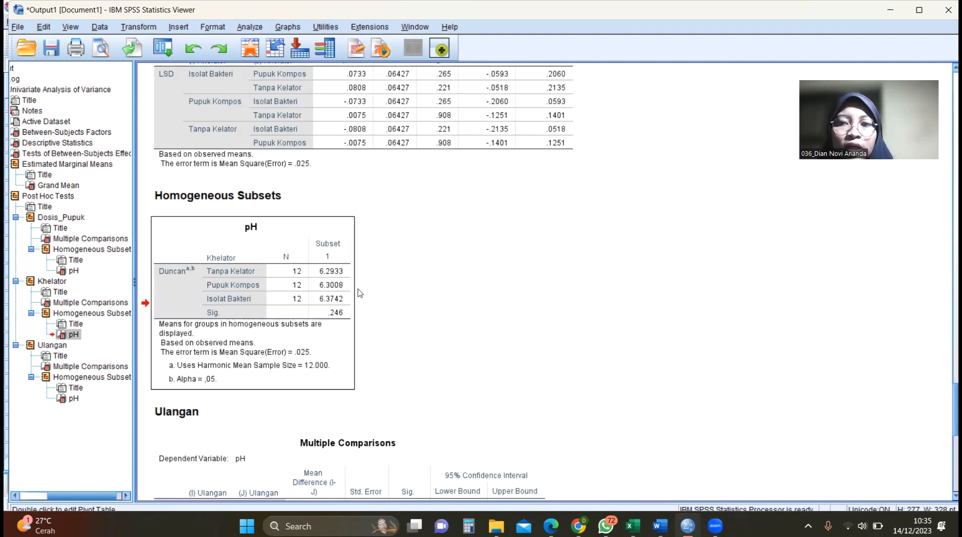
scroll(290, 425, "down", 6)
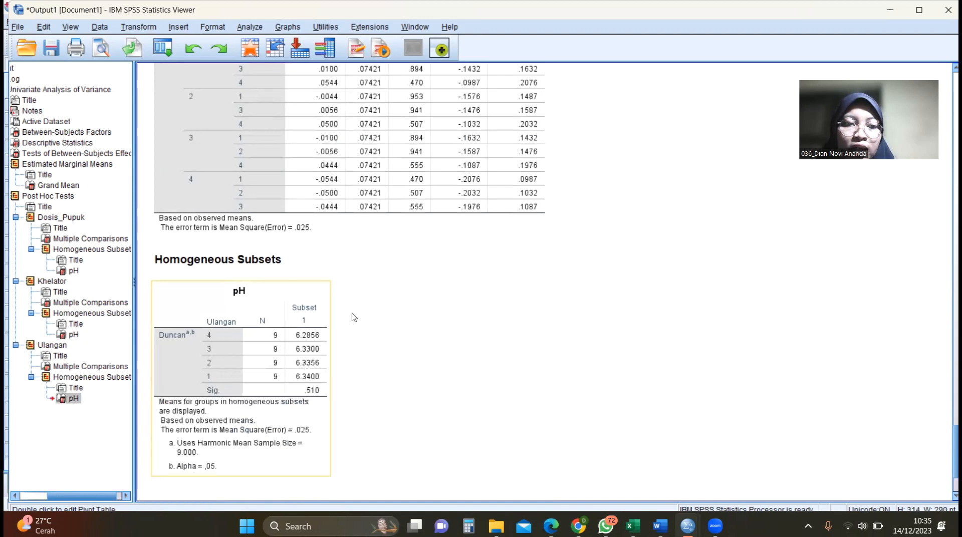
left_click(326, 351)
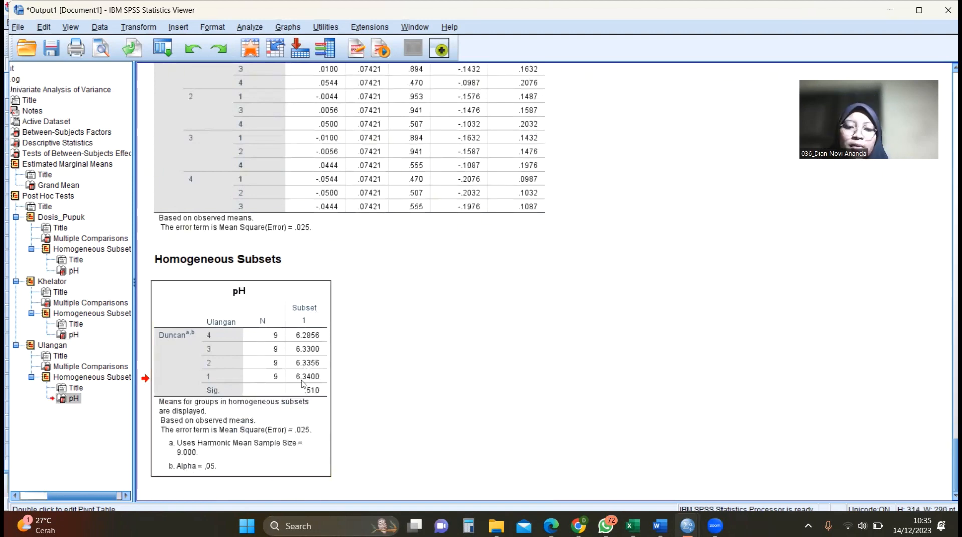
Return to the RAKF dataset and replace pH with BO as the dependent variable of the univariate general linear model.
mouse_move(695, 522)
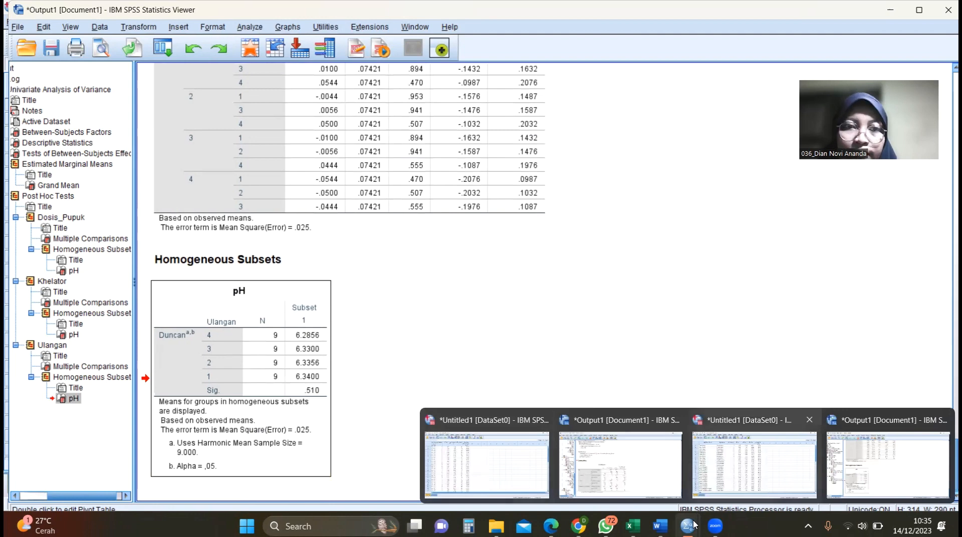
left_click(754, 460)
left_click(185, 21)
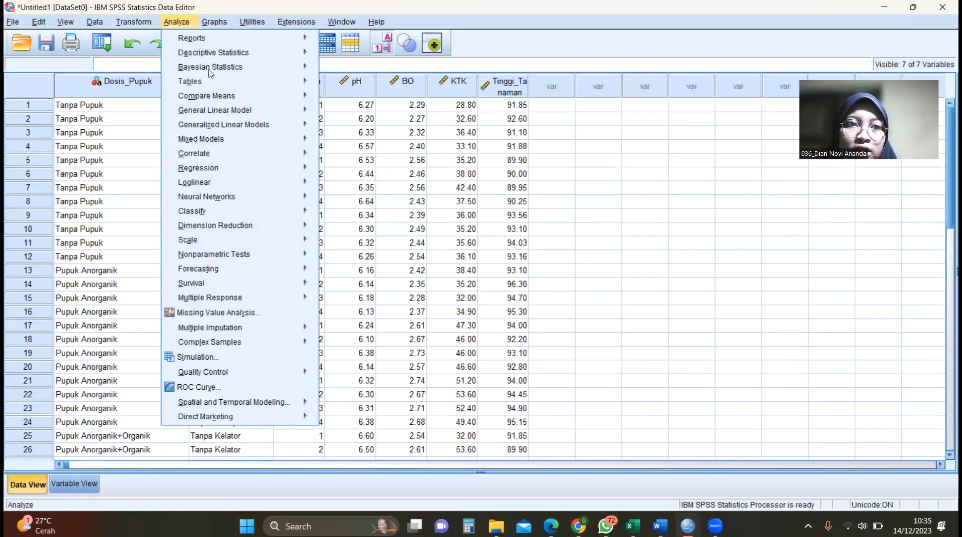
mouse_move(234, 110)
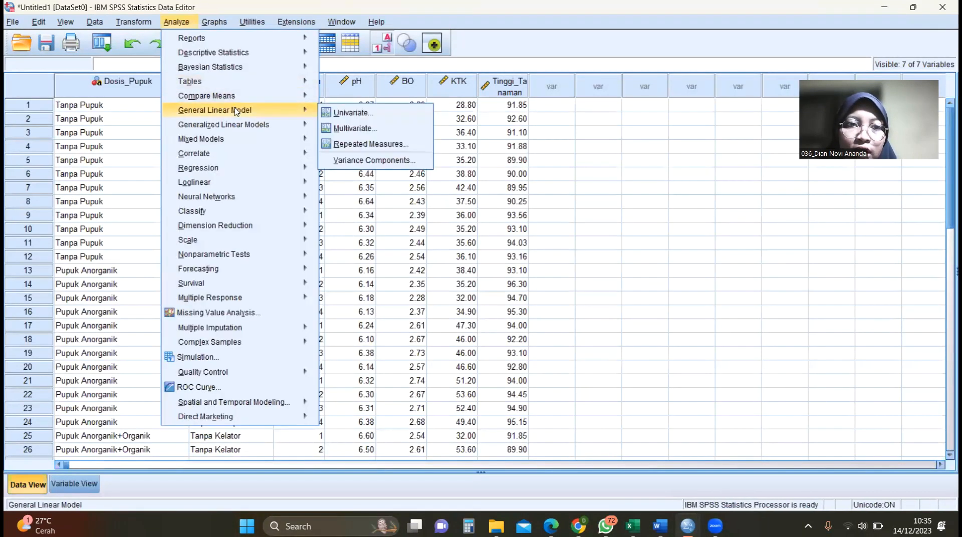
left_click(335, 117)
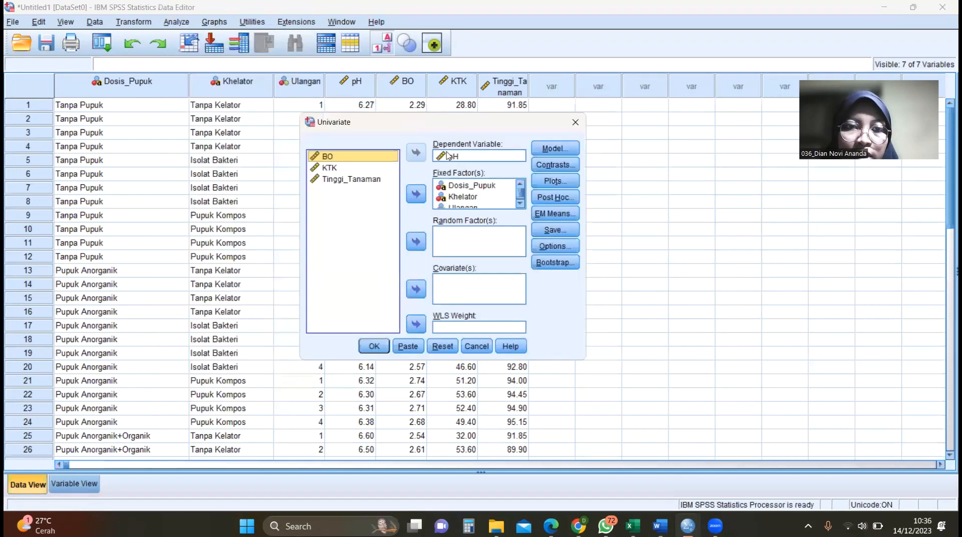
left_click_drag(448, 156, 360, 173)
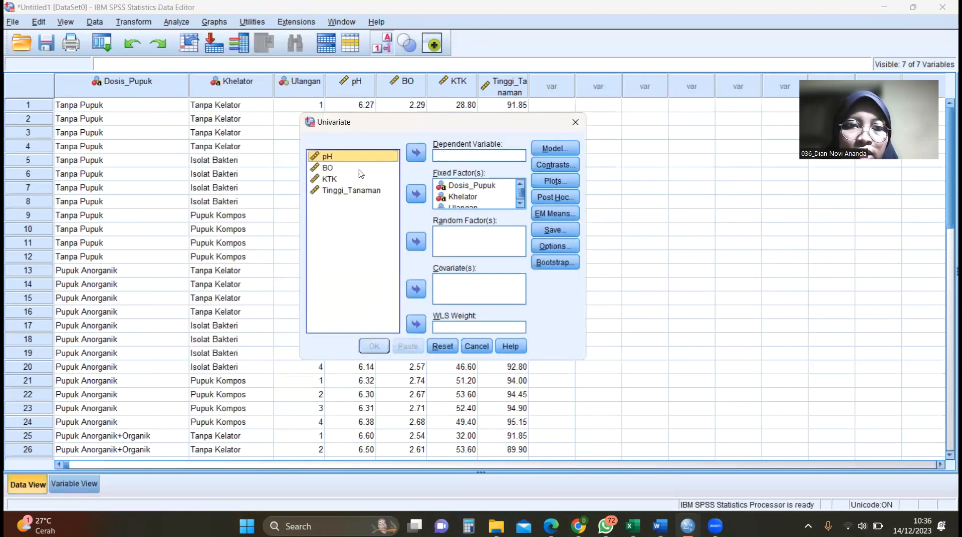
left_click(359, 170)
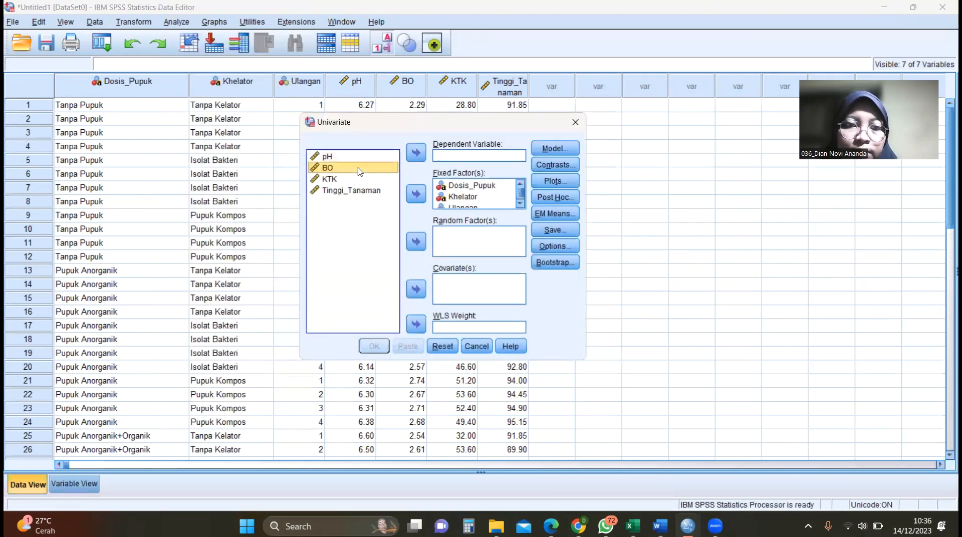
left_click(415, 153)
Display the estimated marginal means for (OVERALL) and run the univariate analysis of BO.
left_click(561, 213)
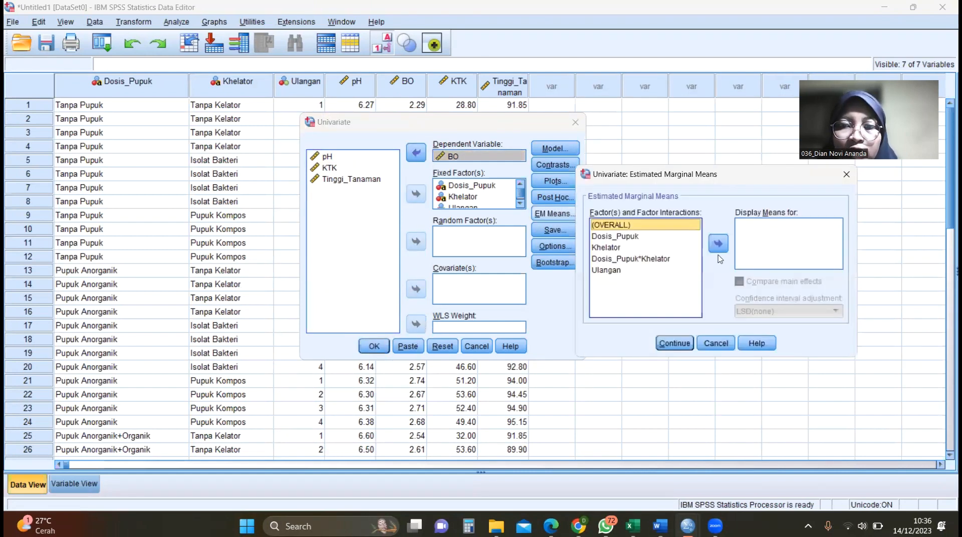
left_click(718, 244)
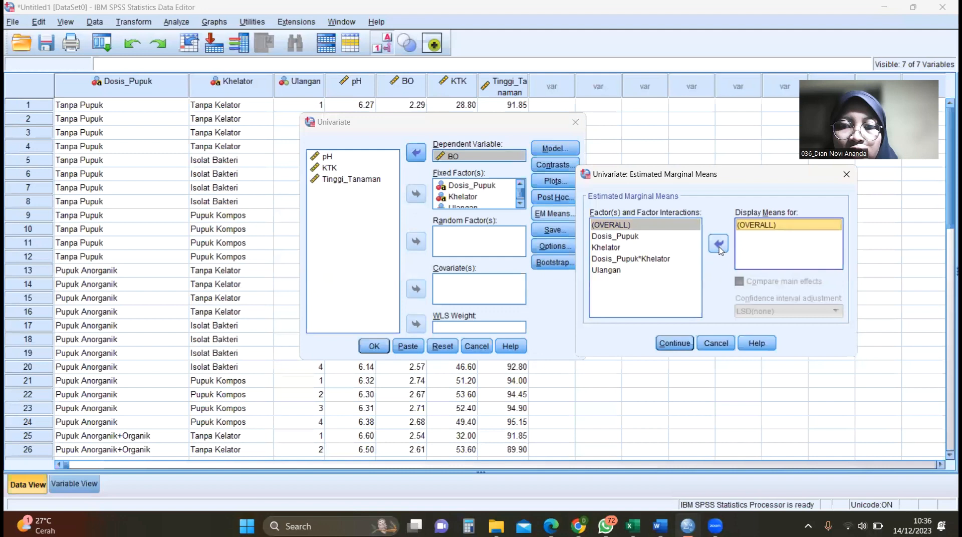
left_click(674, 344)
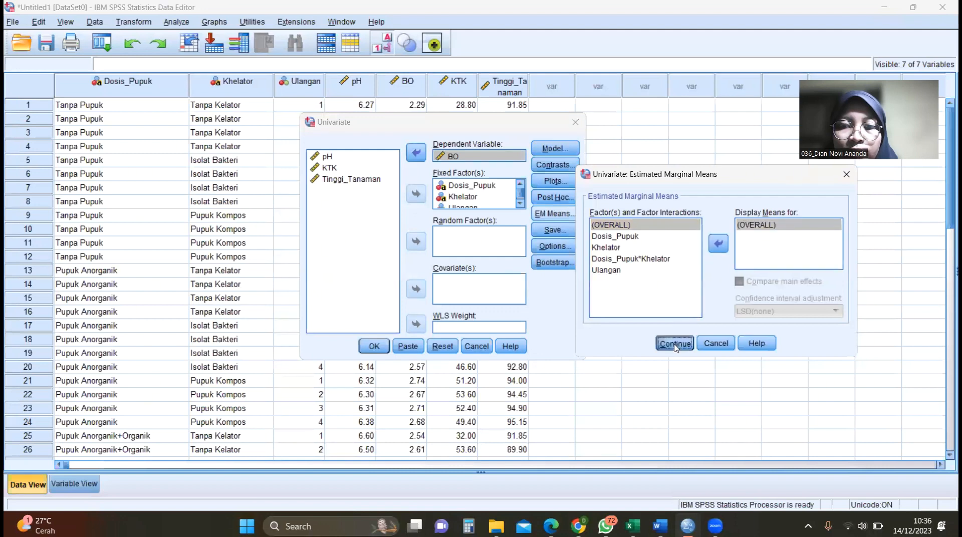
left_click(373, 347)
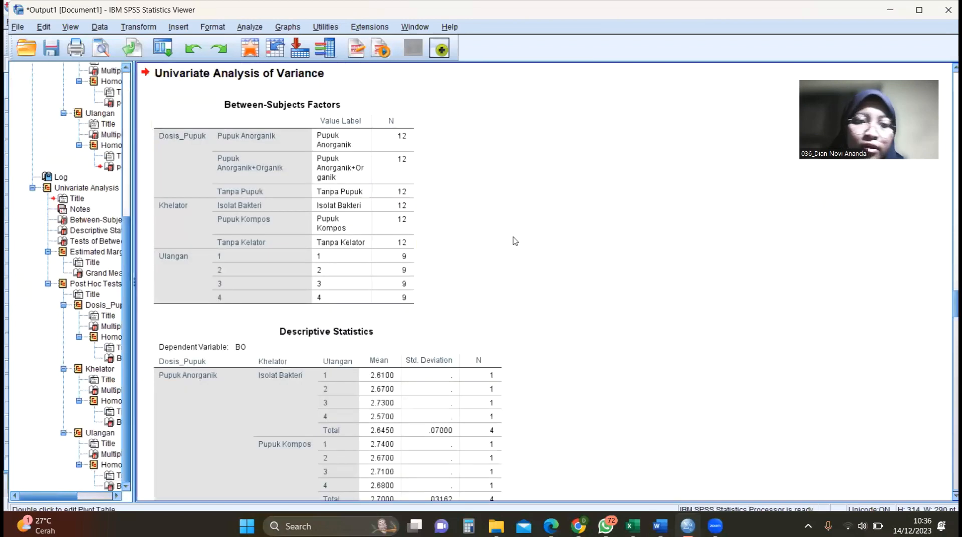
Review the BO output and examine the significance values in its Tests of Between-Subjects Effects table.
scroll(515, 241, "up", 2)
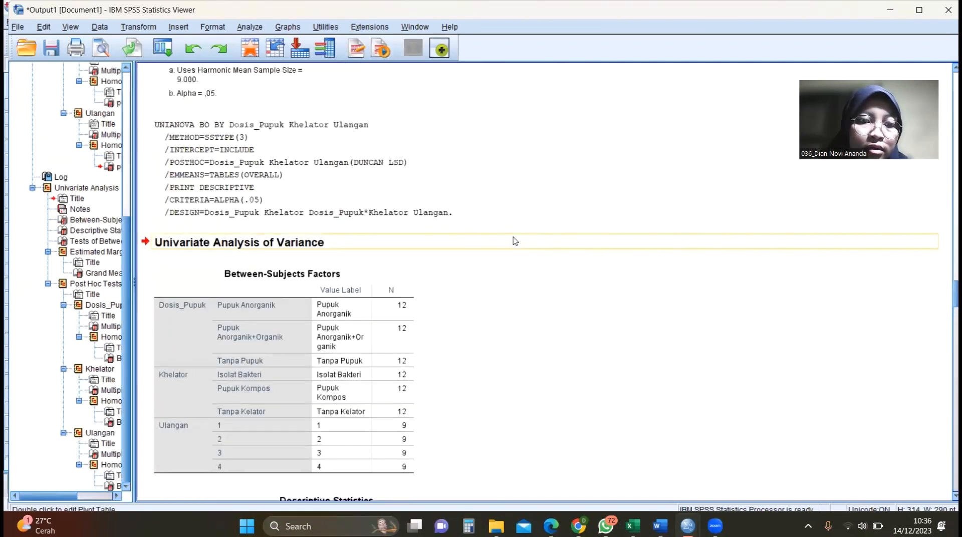
scroll(515, 241, "down", 1)
scroll(515, 241, "down", 15)
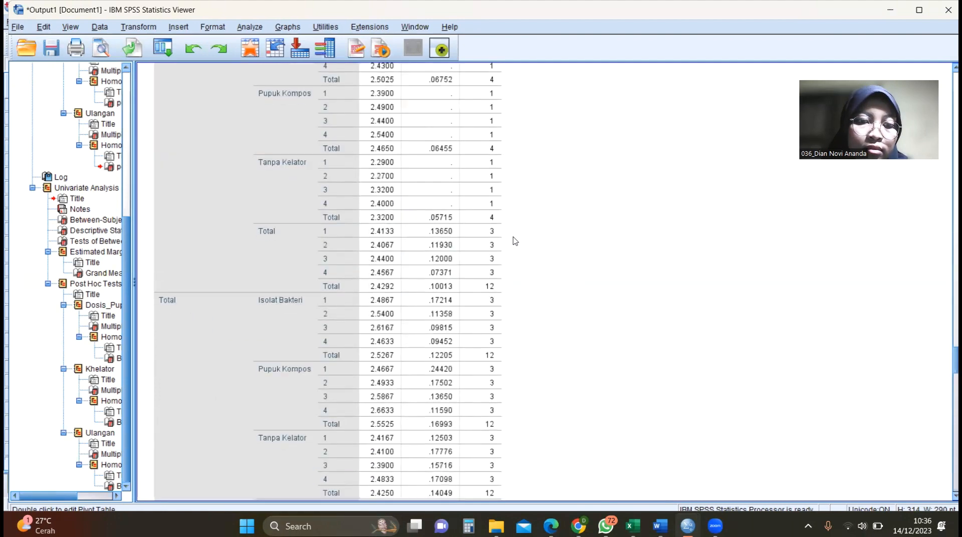
scroll(515, 241, "down", 10)
left_click(411, 131)
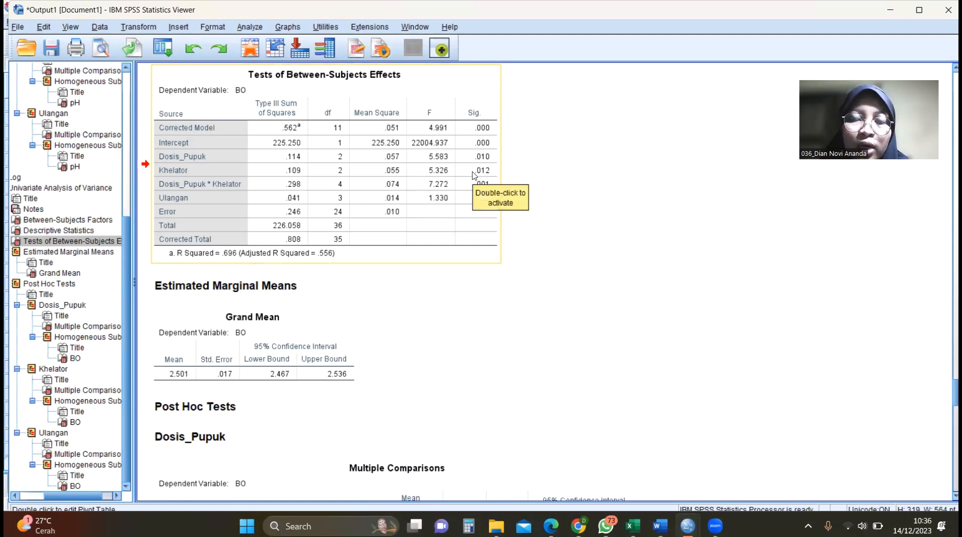
left_click(545, 217)
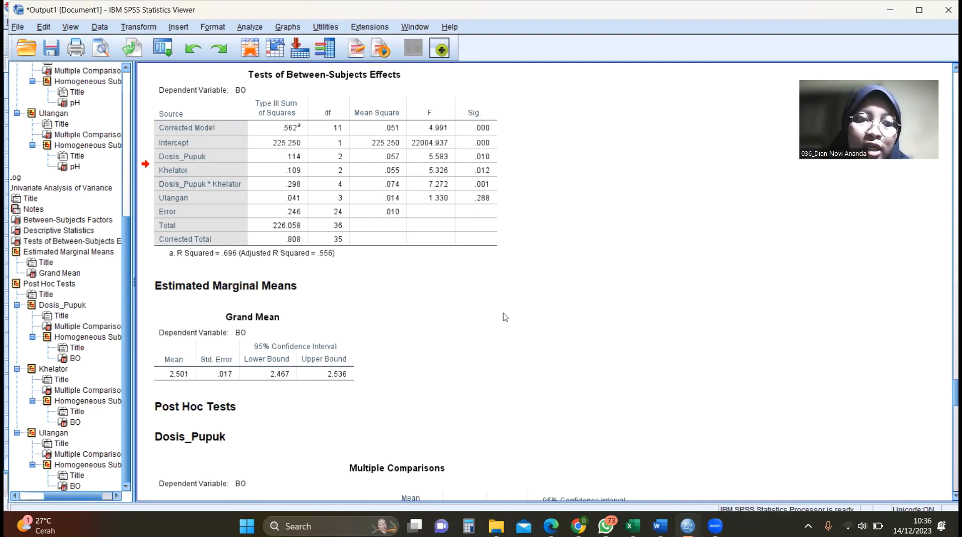
Examine the Duncan homogeneous subsets of BO for Dosis_Pupuk, Khelator and Ulangan.
scroll(502, 315, "down", 12)
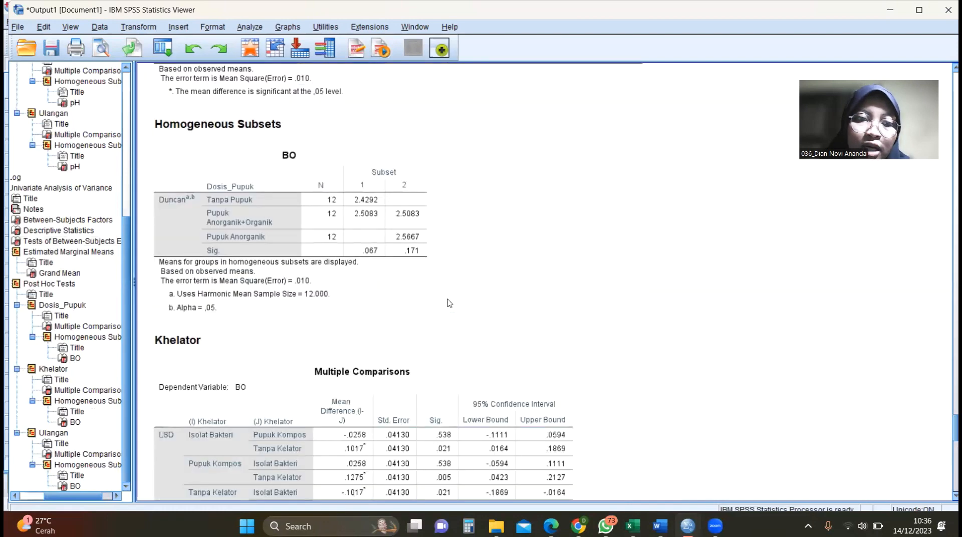
left_click(312, 185)
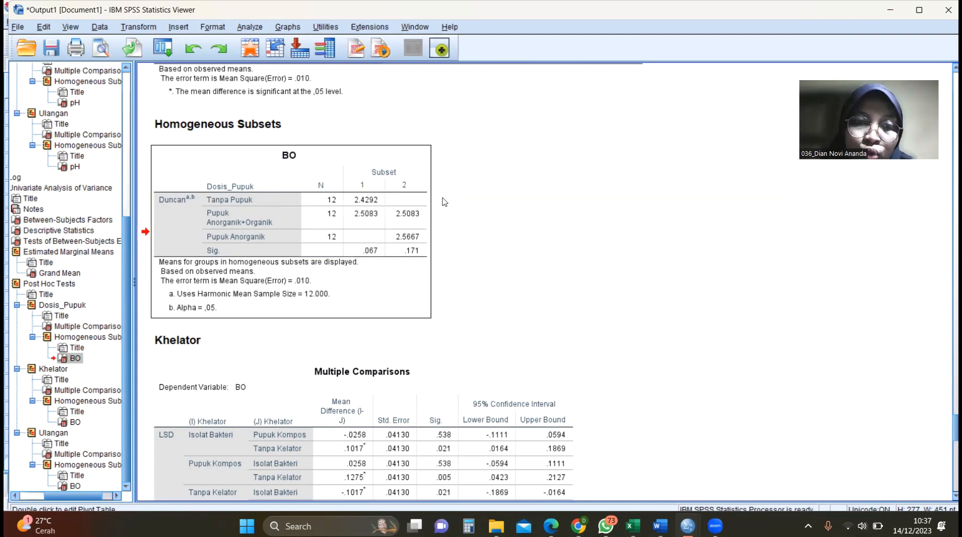
scroll(446, 202, "down", 5)
left_click(328, 336)
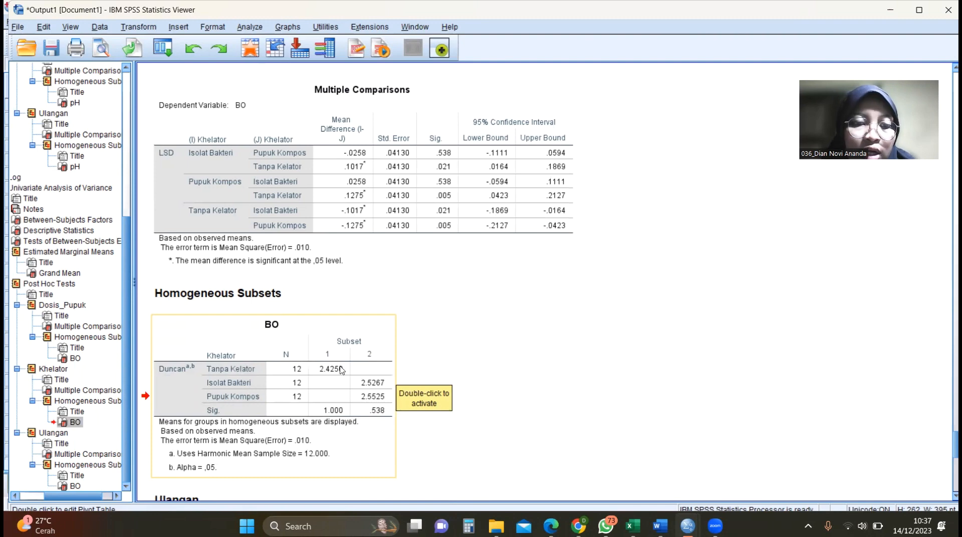
scroll(393, 389, "down", 8)
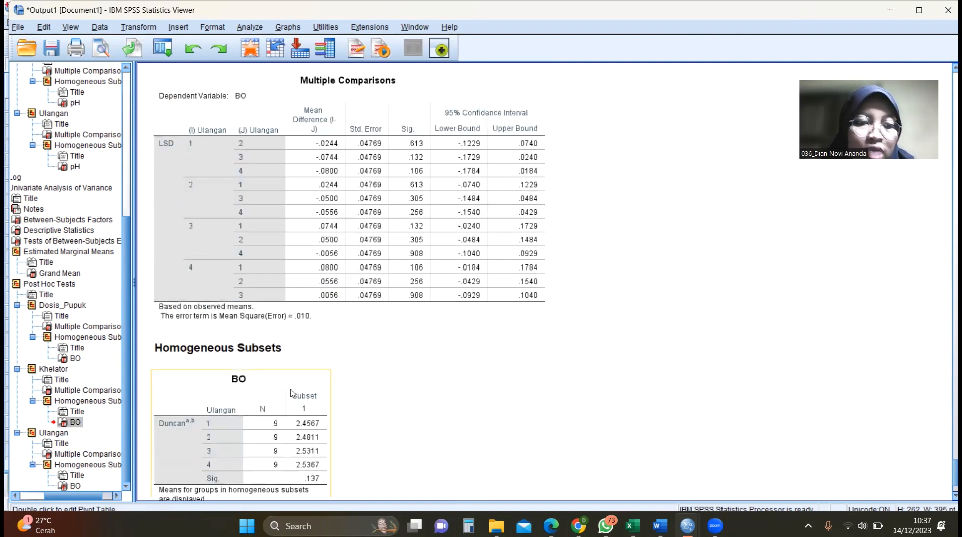
scroll(392, 388, "down", 2)
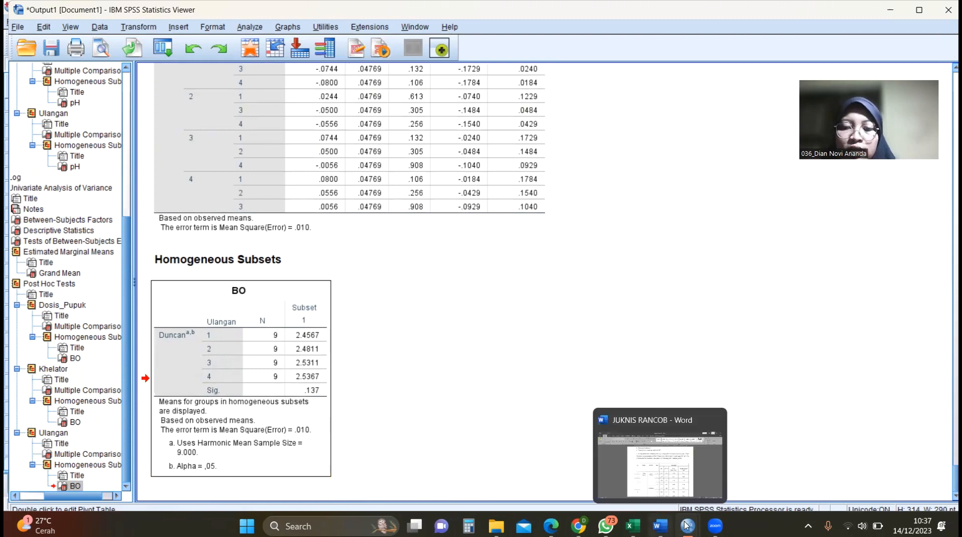
Return to the RAKF dataset and replace BO with KTK as the dependent variable of the univariate general linear model.
mouse_move(687, 525)
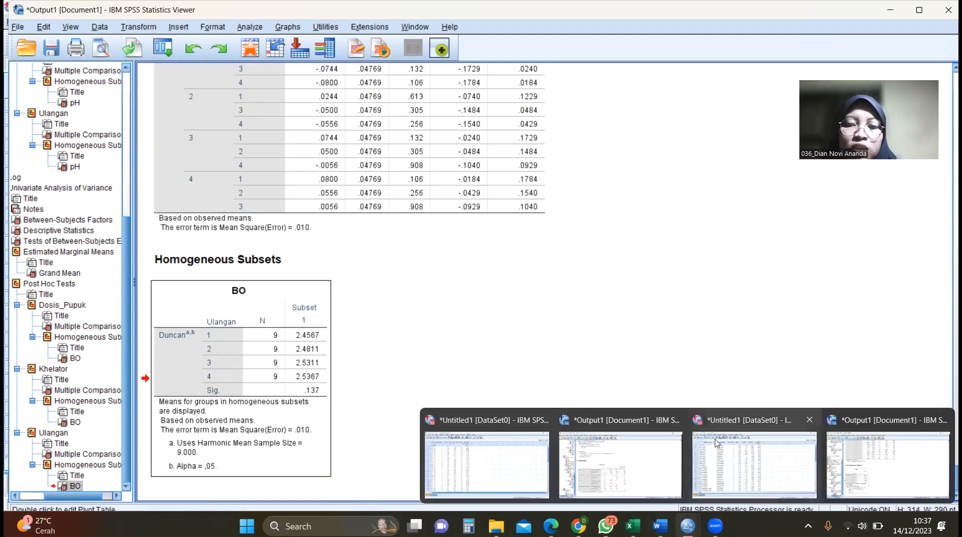
left_click(716, 442)
left_click(178, 26)
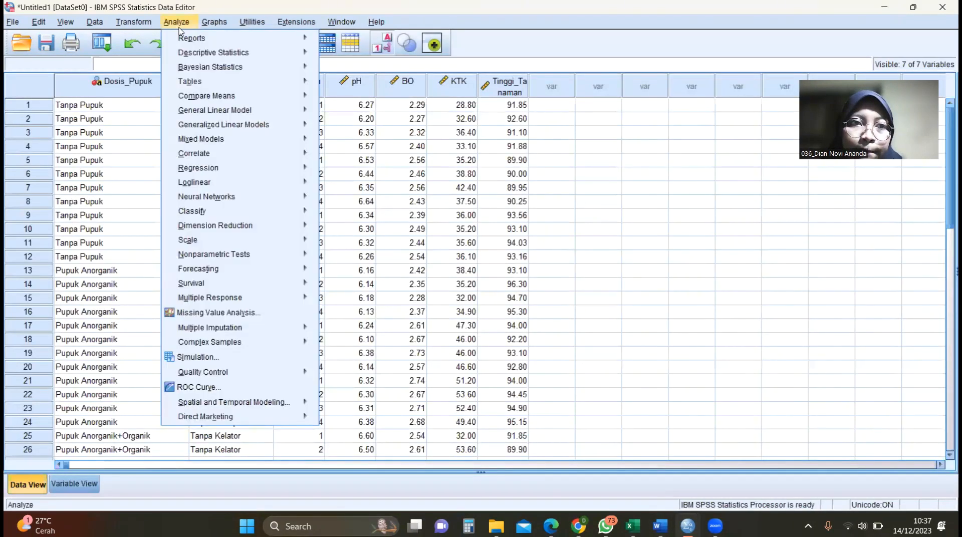
mouse_move(285, 111)
left_click(334, 113)
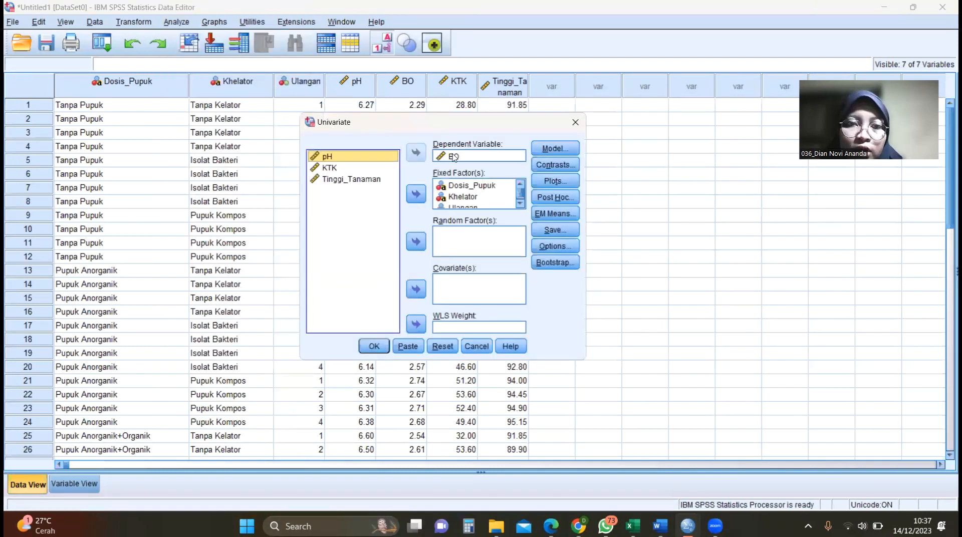
double_click(454, 157)
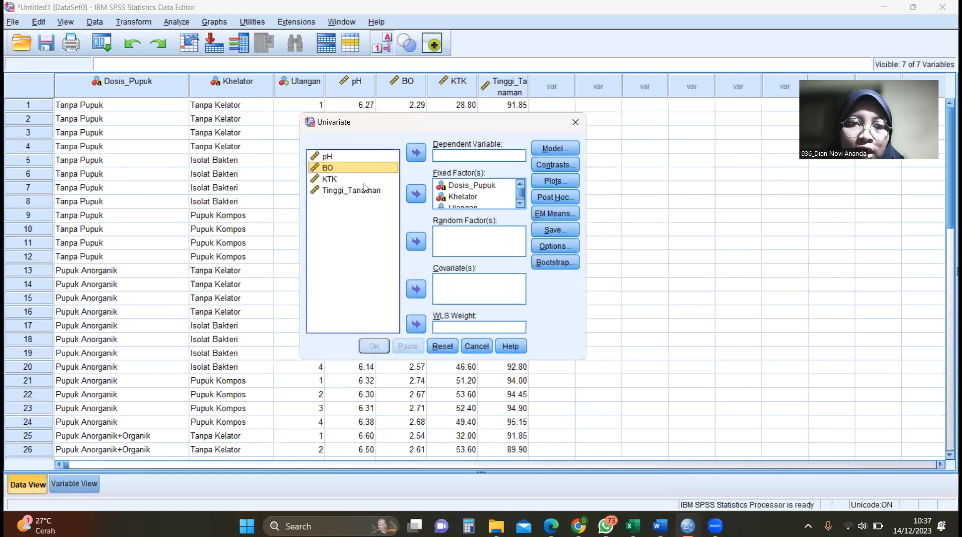
left_click(364, 181)
left_click(416, 152)
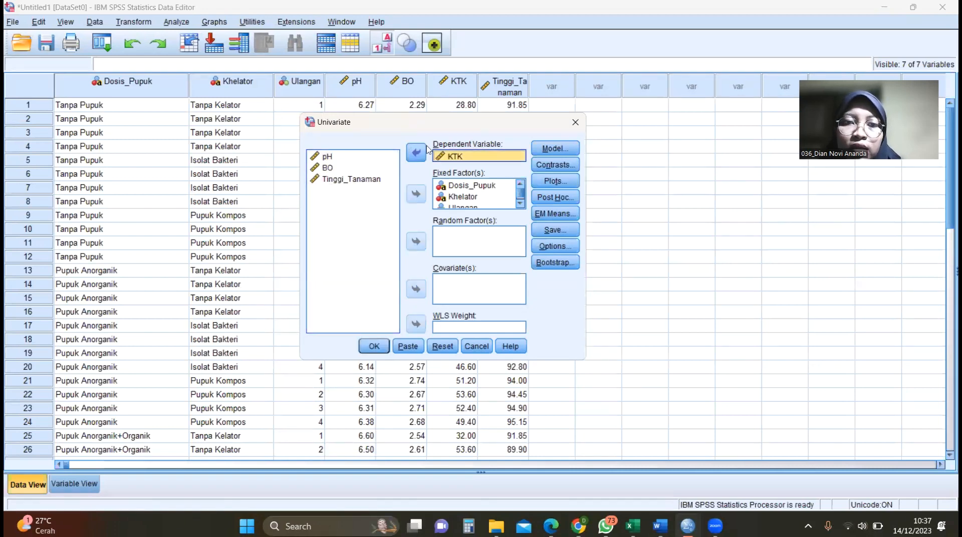
Display the estimated marginal means for (OVERALL) and run the univariate analysis of KTK.
left_click(563, 215)
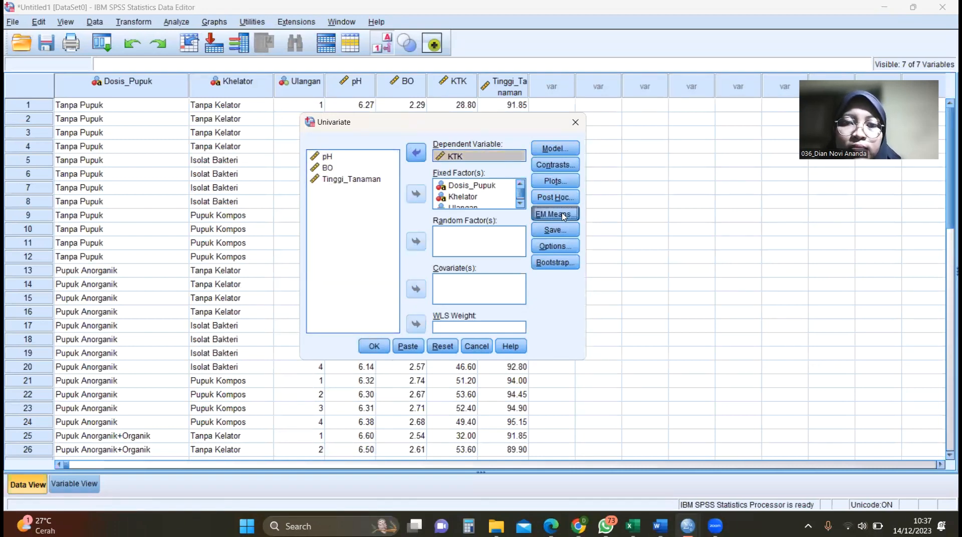
left_click(718, 244)
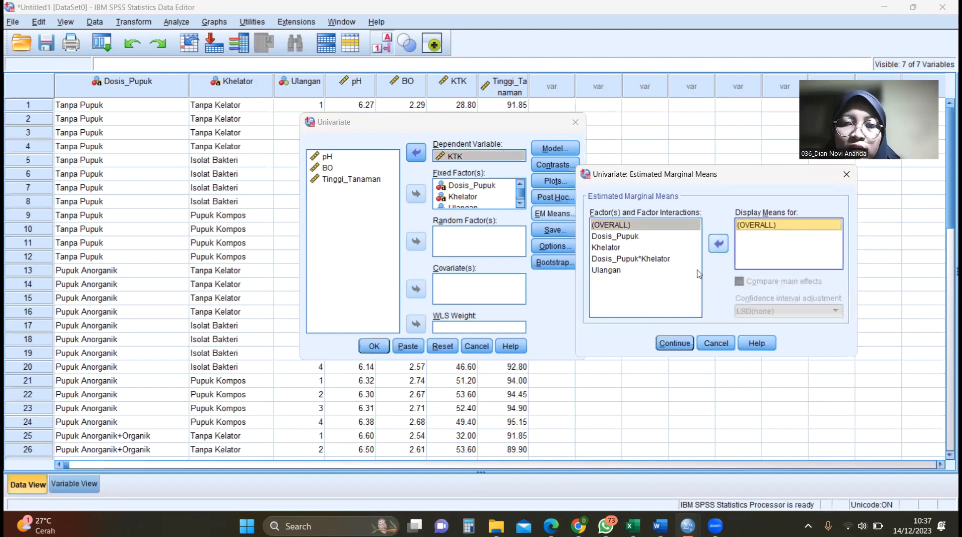
left_click(674, 343)
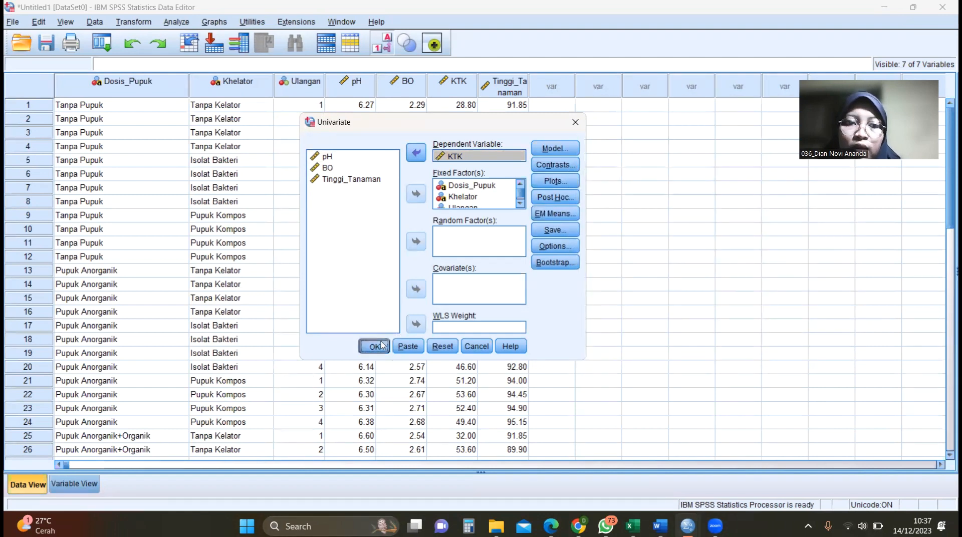
left_click(381, 345)
Review the KTK output and examine the significance values in its Tests of Between-Subjects Effects table.
scroll(397, 273, "up", 1)
scroll(397, 273, "down", 10)
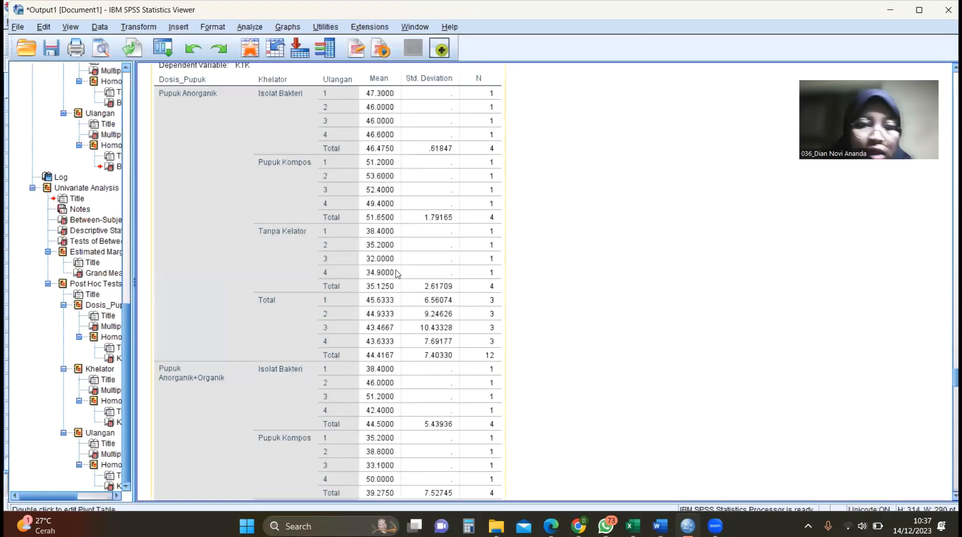
scroll(397, 273, "down", 8)
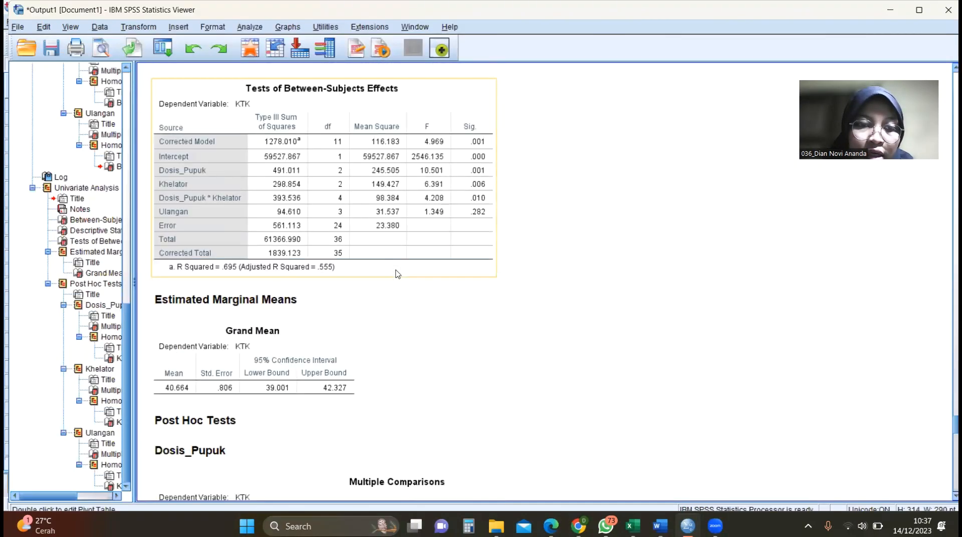
left_click(364, 200)
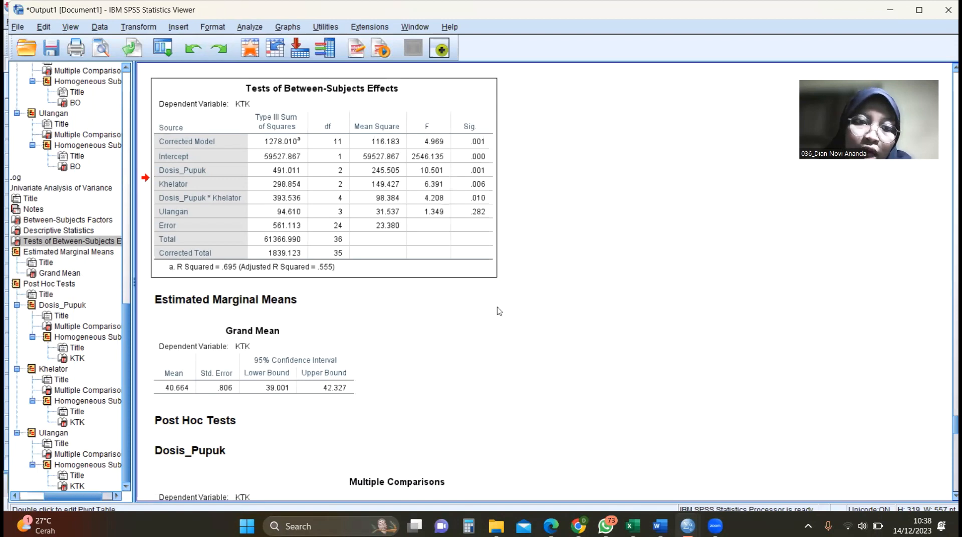
Examine the Duncan homogeneous subsets of KTK for Dosis_Pupuk, Khelator and Ulangan.
scroll(498, 335, "down", 10)
left_click(296, 310)
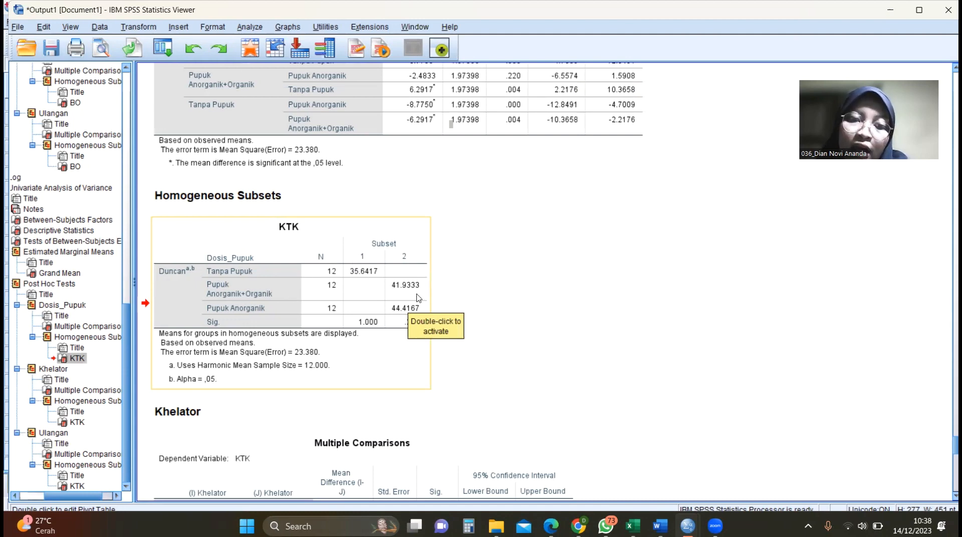
scroll(536, 361, "down", 5)
left_click(327, 340)
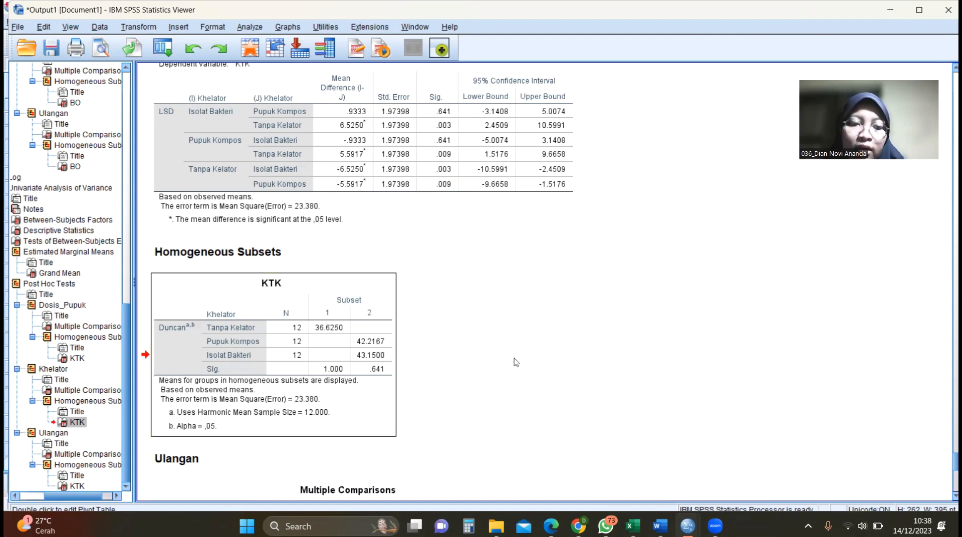
scroll(428, 360, "down", 5)
scroll(429, 359, "down", 4)
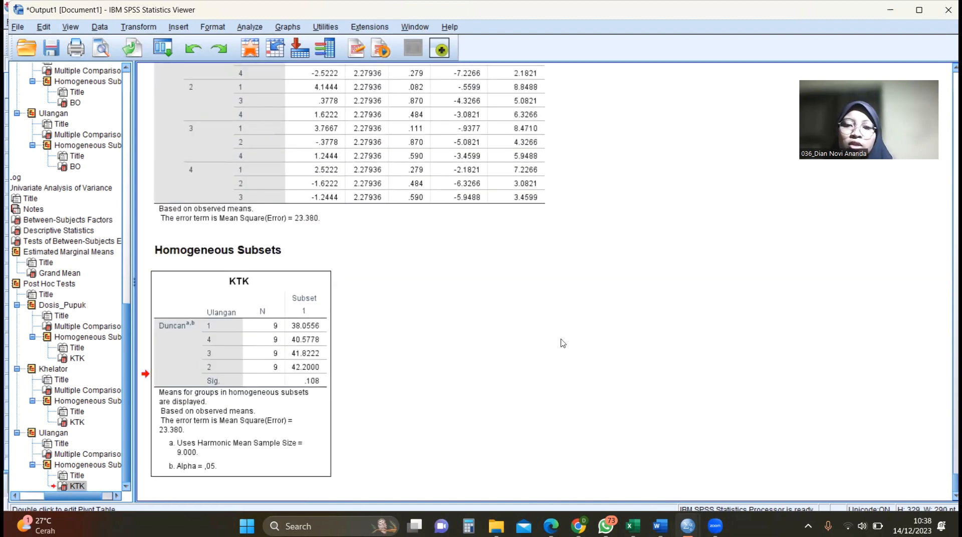
Return to the RAKF dataset and replace KTK with Tinggi_Tanaman as the dependent variable of the univariate general linear model.
mouse_move(681, 522)
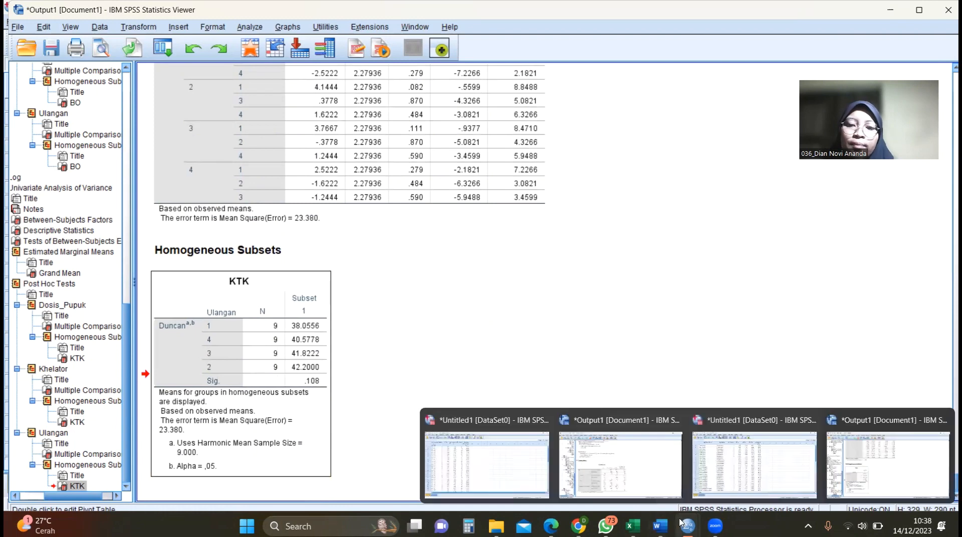
left_click(749, 457)
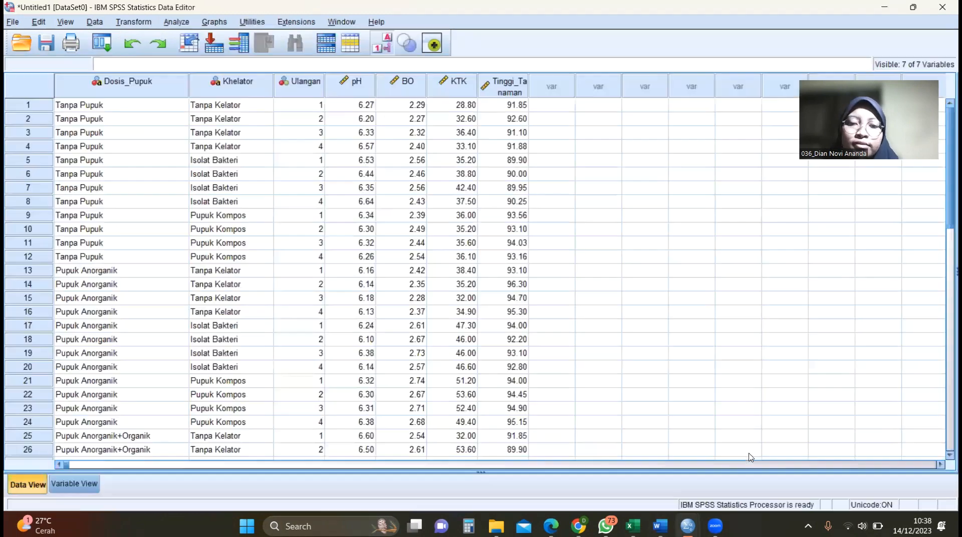
left_click(185, 25)
mouse_move(260, 116)
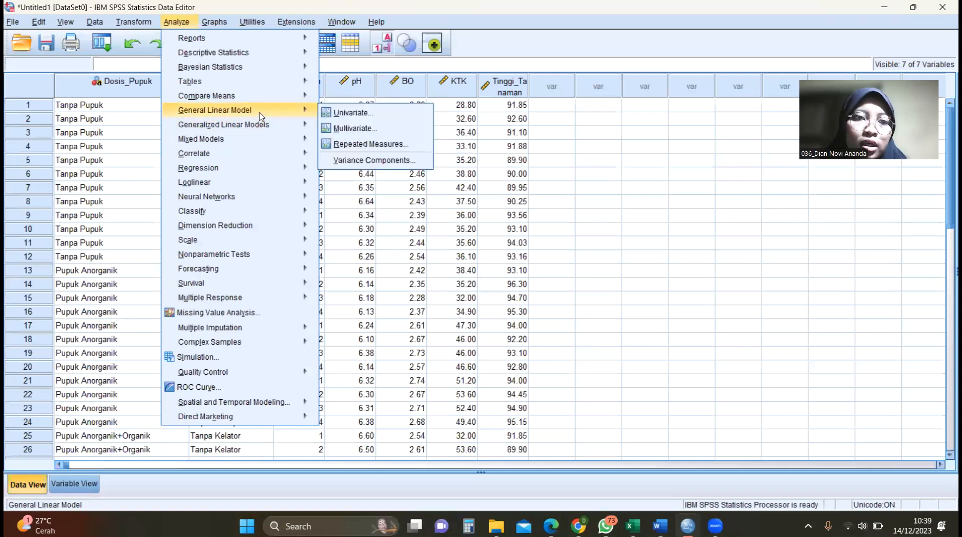
left_click(335, 112)
left_click(453, 157)
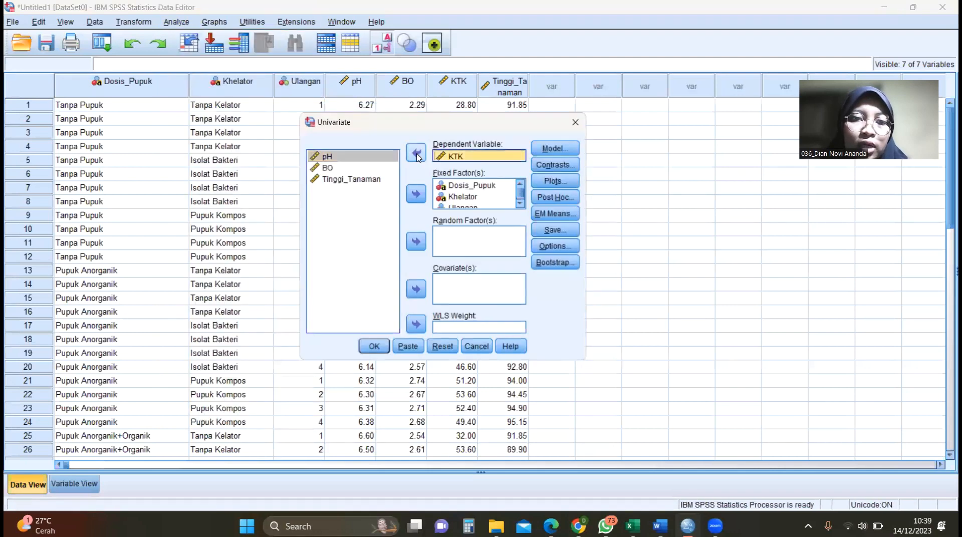
left_click(415, 152)
left_click(366, 190)
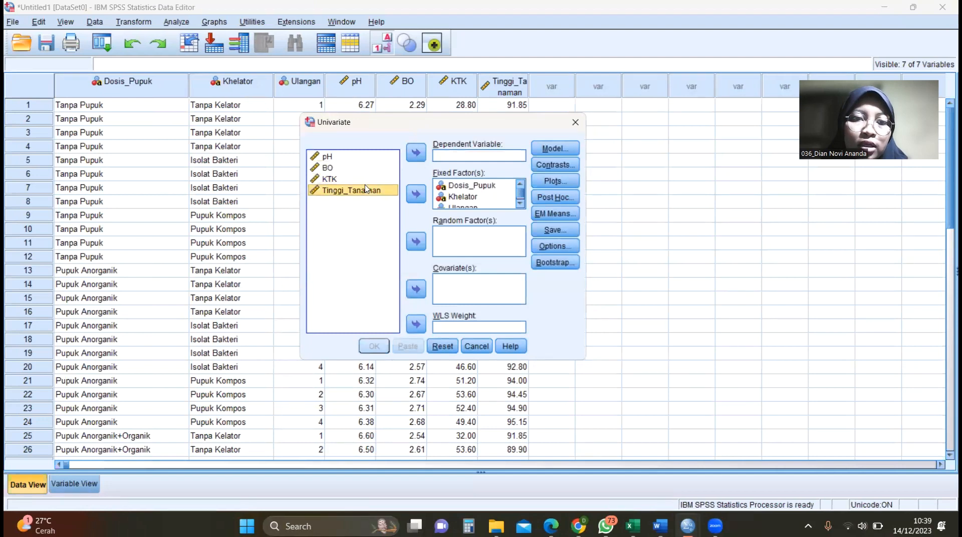
left_click(415, 152)
Display the estimated marginal means for (OVERALL) and run the univariate analysis of Tinggi_Tanaman.
left_click(554, 214)
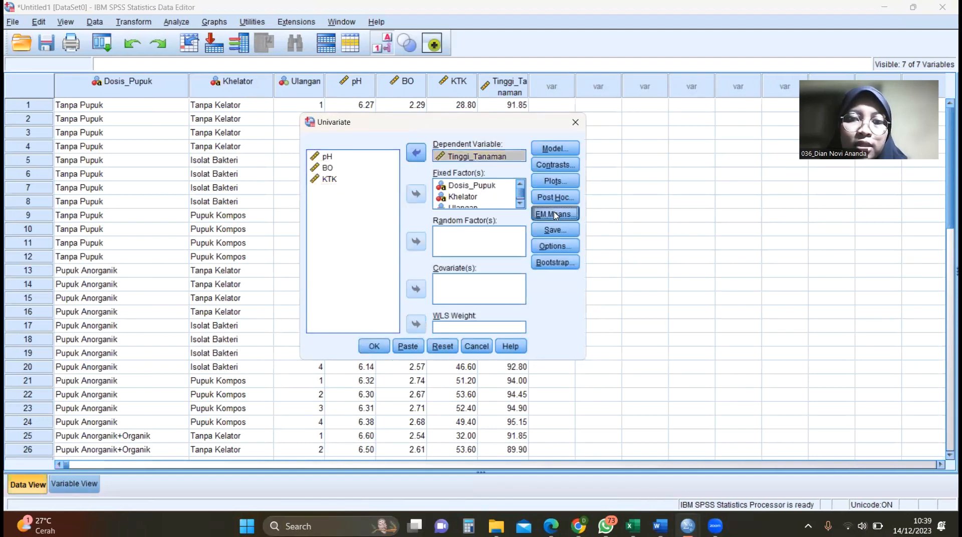
left_click(718, 243)
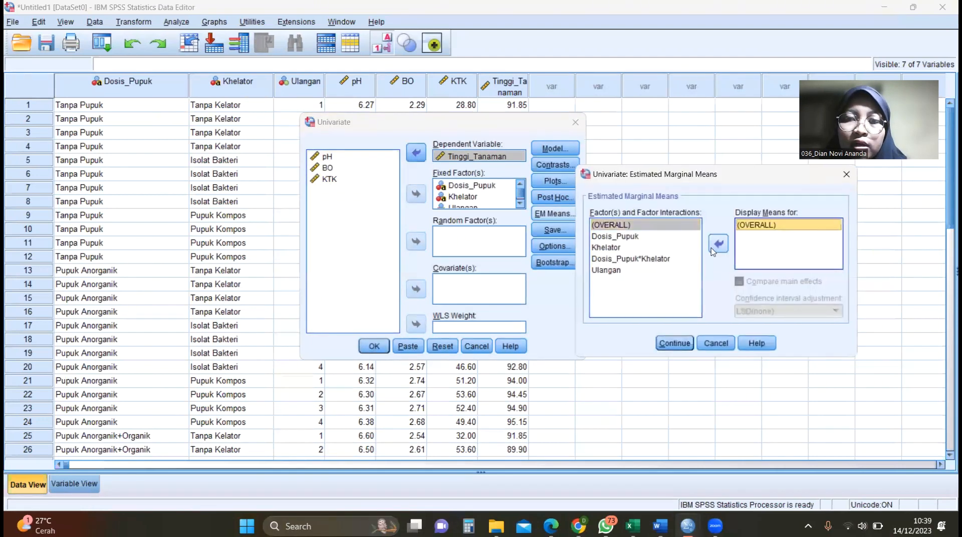
left_click(673, 343)
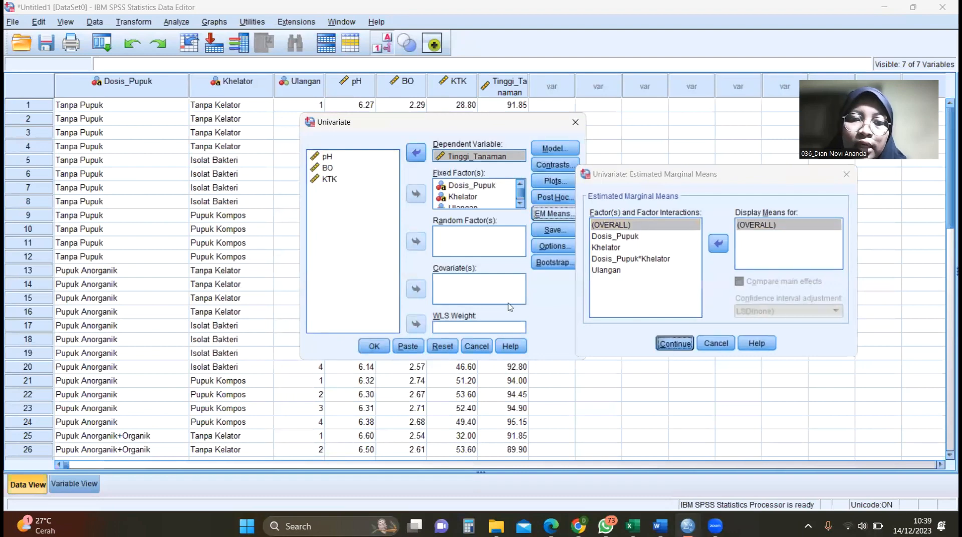
left_click(376, 348)
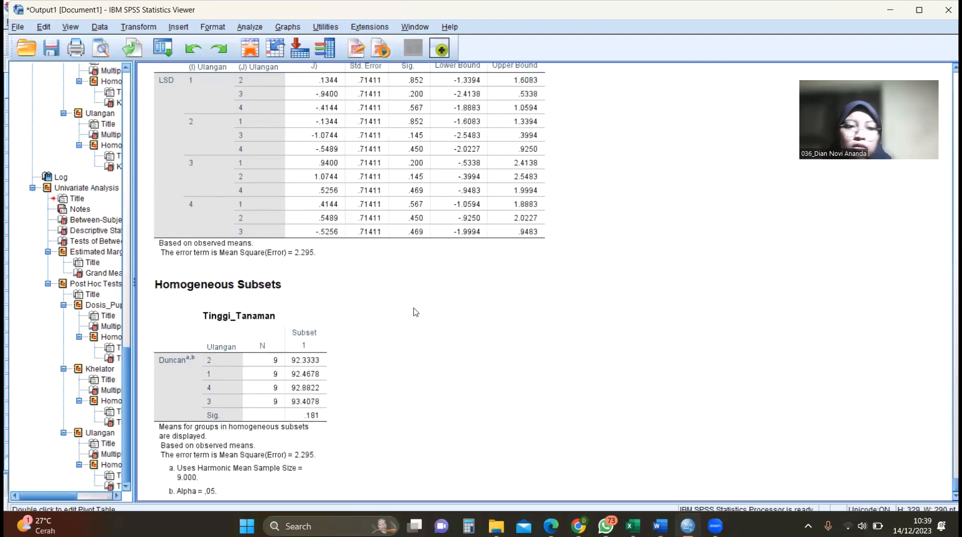
Review the Tinggi_Tanaman output and examine the significance values in its Tests of Between-Subjects Effects table.
scroll(414, 311, "up", 5)
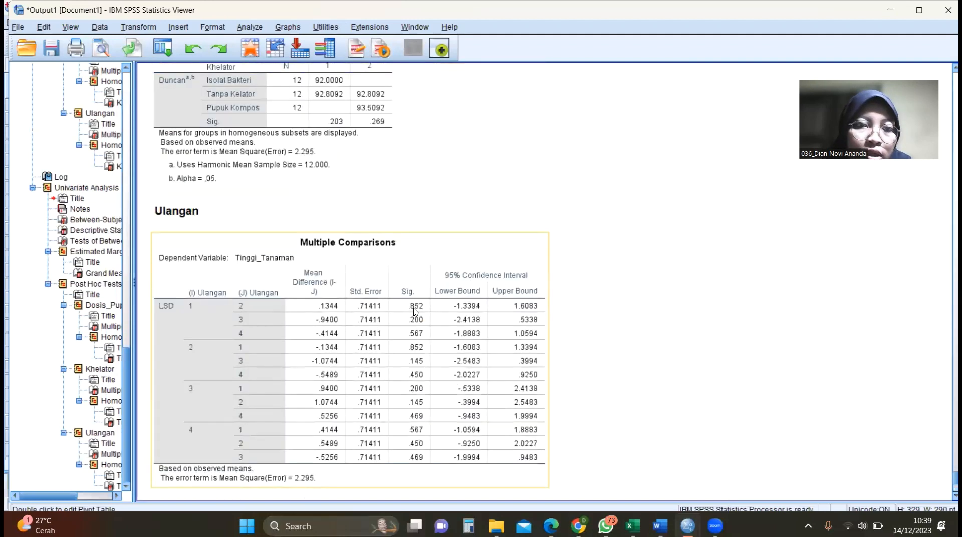
scroll(414, 311, "up", 9)
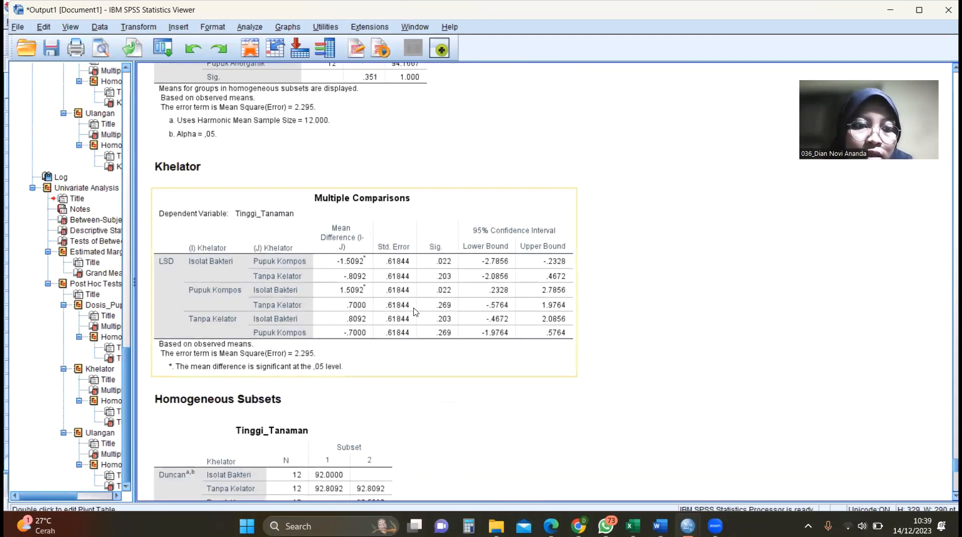
scroll(414, 312, "up", 12)
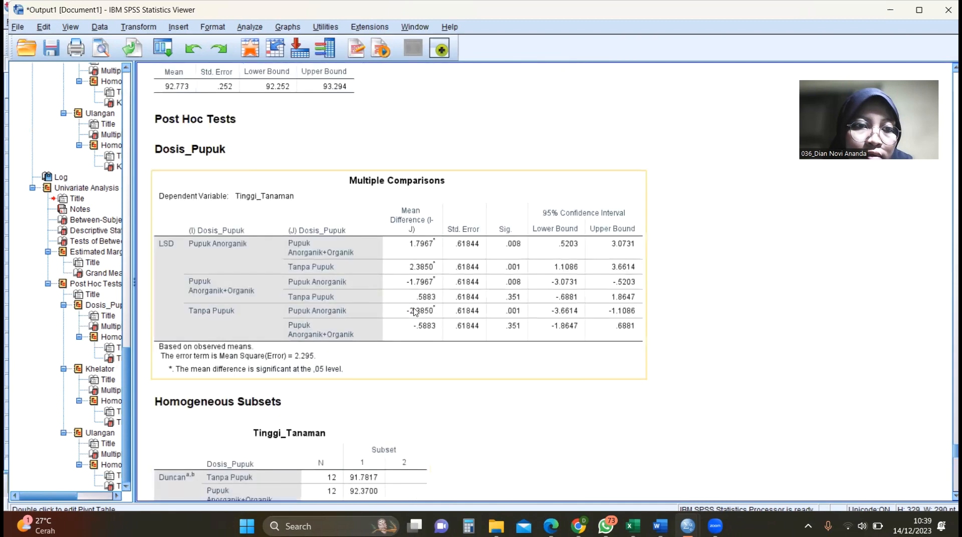
scroll(436, 187, "up", 6)
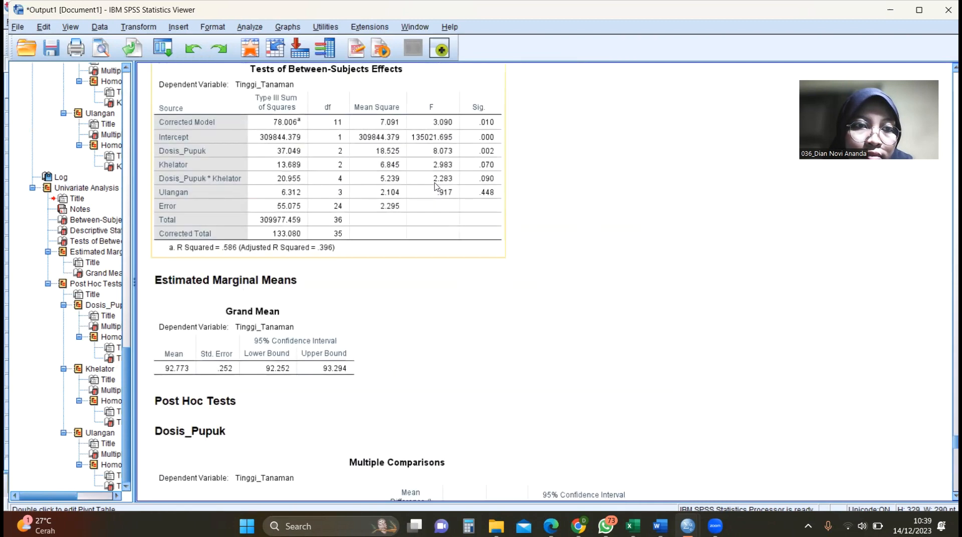
left_click(422, 115)
scroll(421, 115, "up", 3)
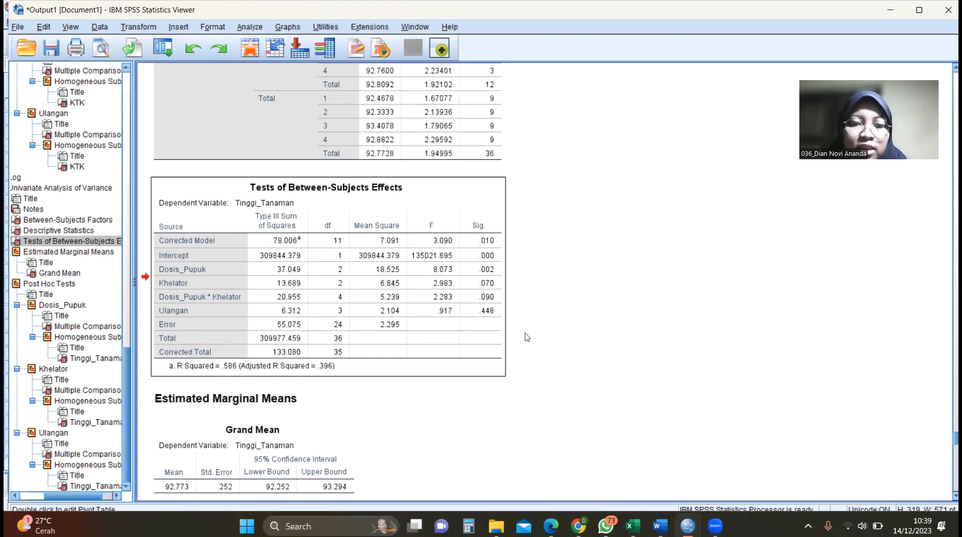
Examine the Duncan homogeneous subsets of Tinggi_Tanaman for Dosis_Pupuk, Khelator and Ulangan.
scroll(527, 338, "down", 3)
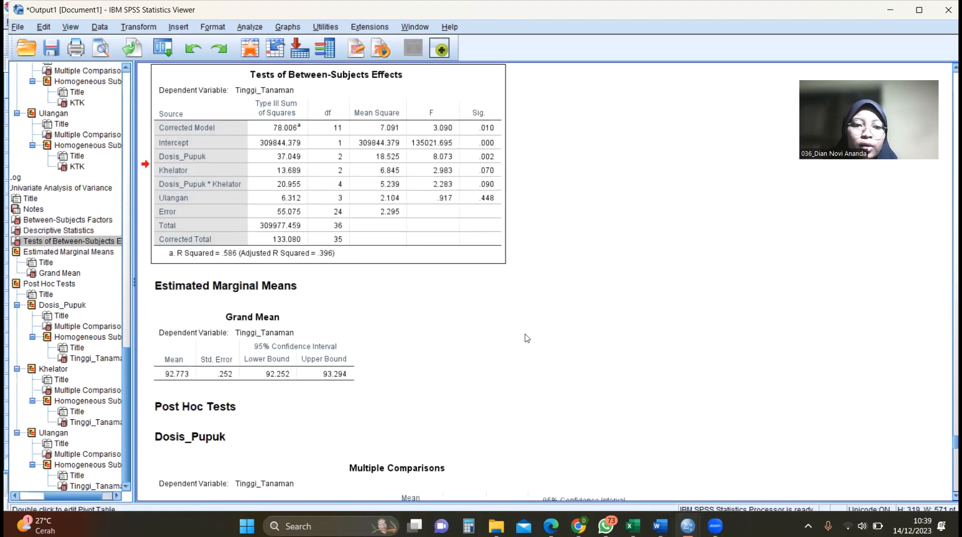
scroll(527, 338, "down", 10)
left_click(291, 373)
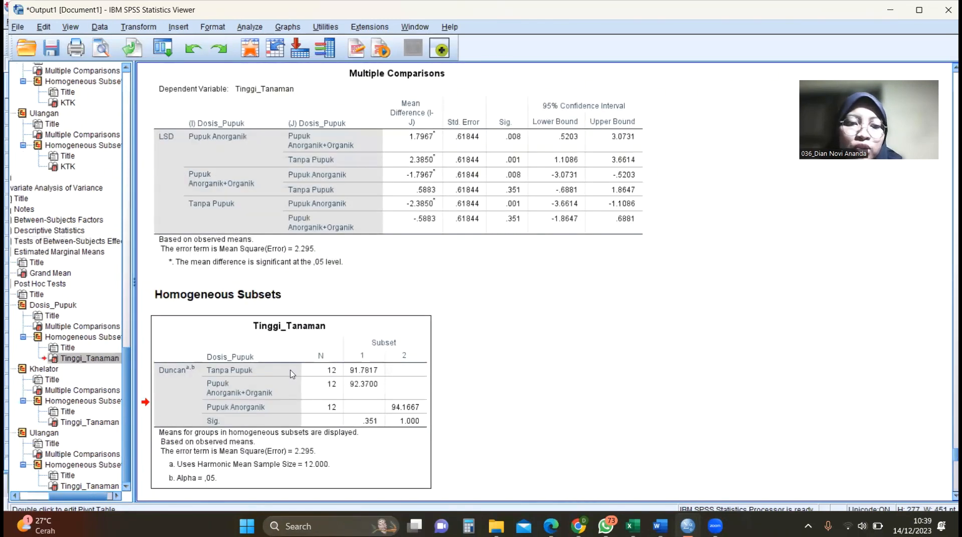
scroll(291, 373, "down", 5)
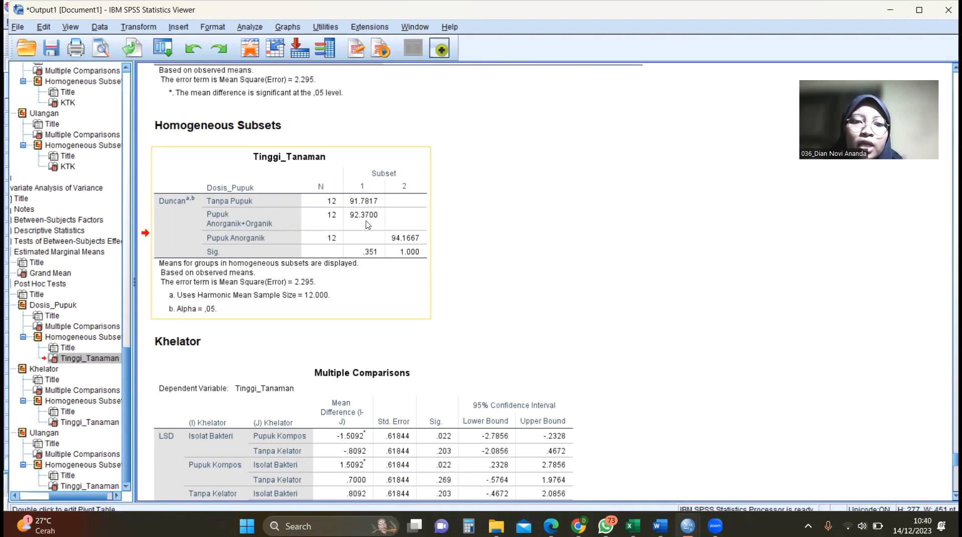
scroll(569, 311, "down", 9)
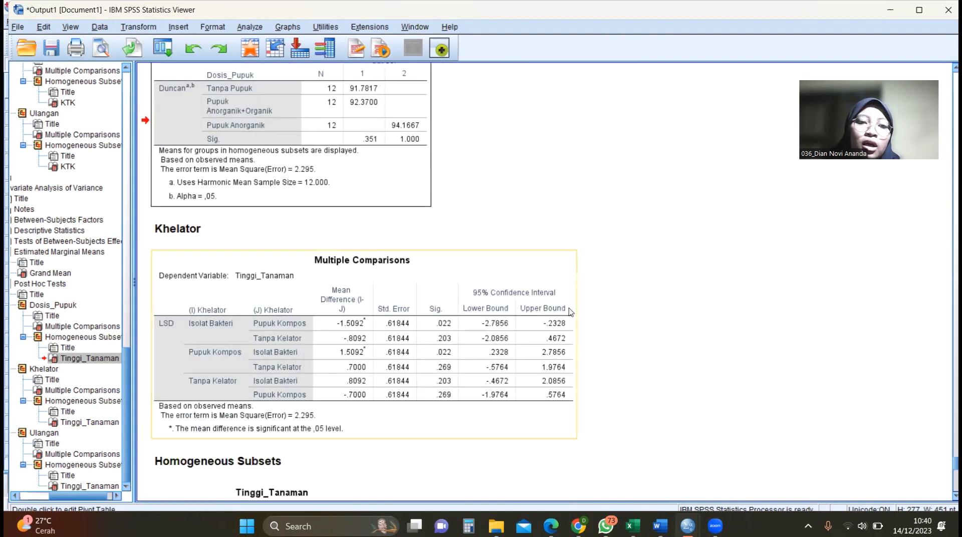
scroll(233, 448, "down", 12)
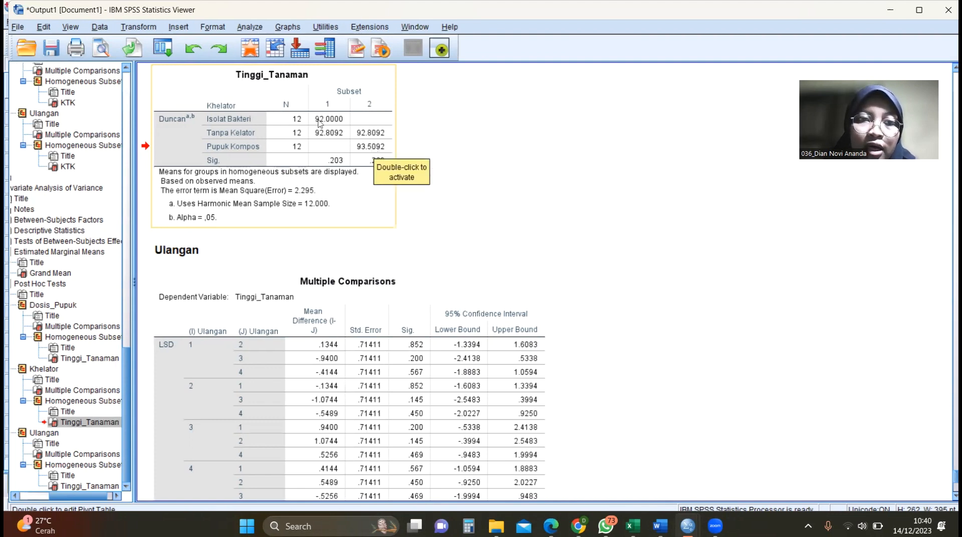
scroll(469, 263, "down", 5)
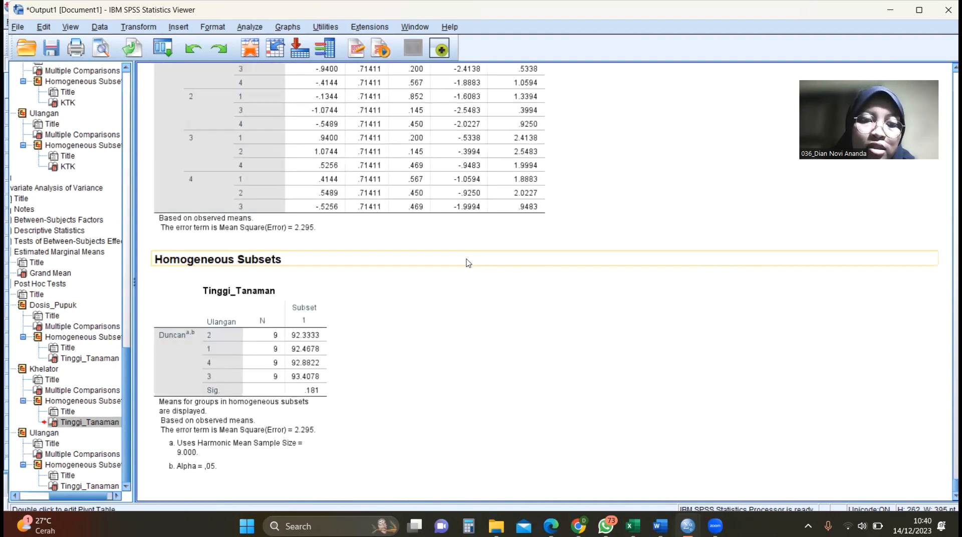
left_click(202, 365)
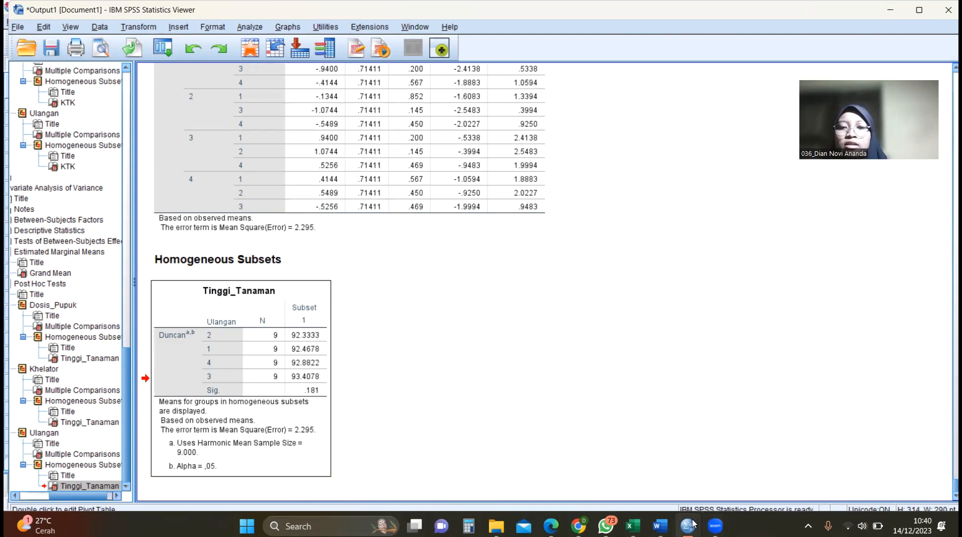
Switch from the output back to the RAKF dataset.
mouse_move(692, 523)
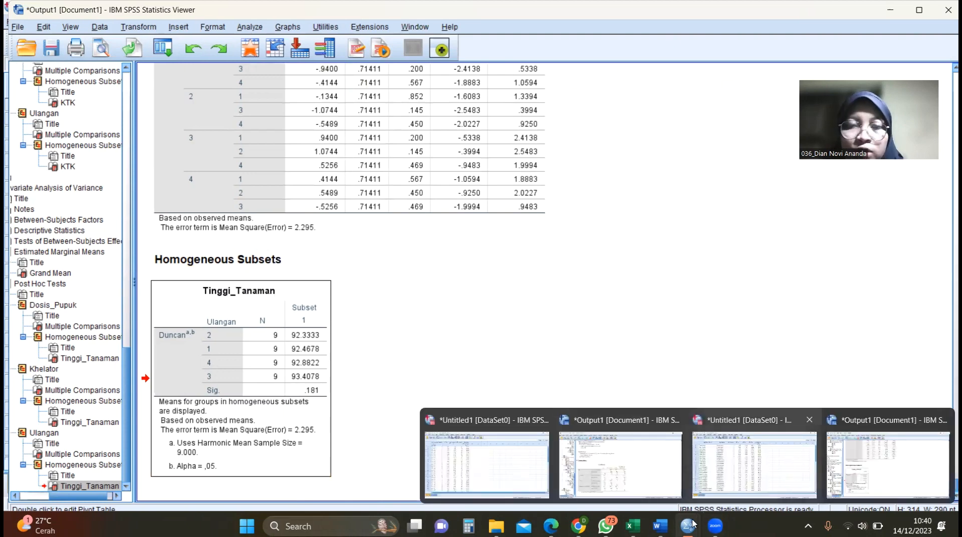
Switch to the Untitled1 data set holding the Tinggi_Tanaman data and open the Bivariate Correlations analysis.
left_click(701, 443)
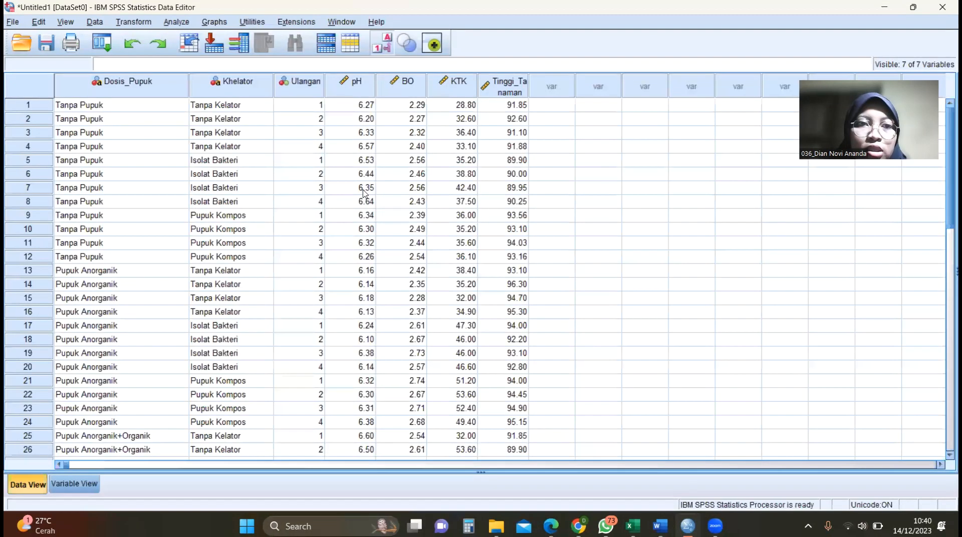
left_click(177, 22)
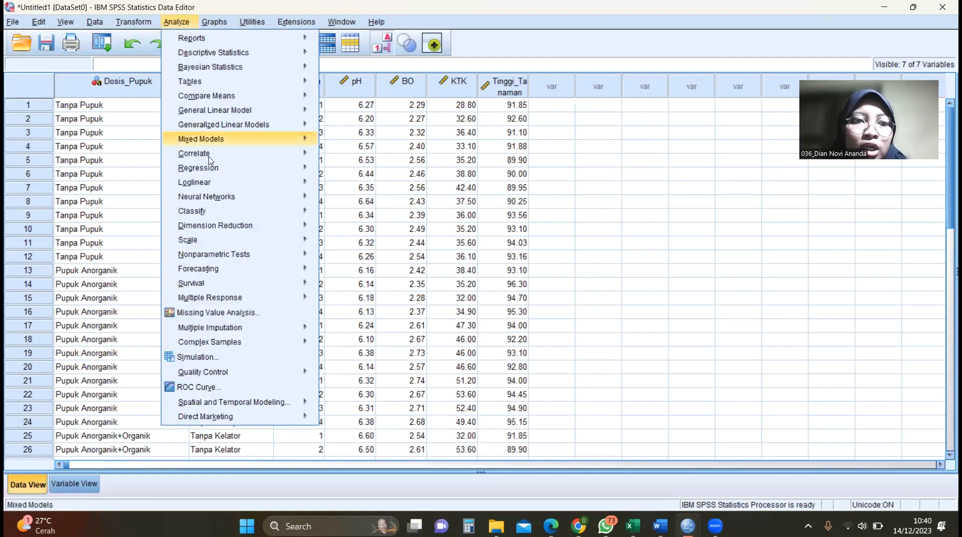
mouse_move(213, 160)
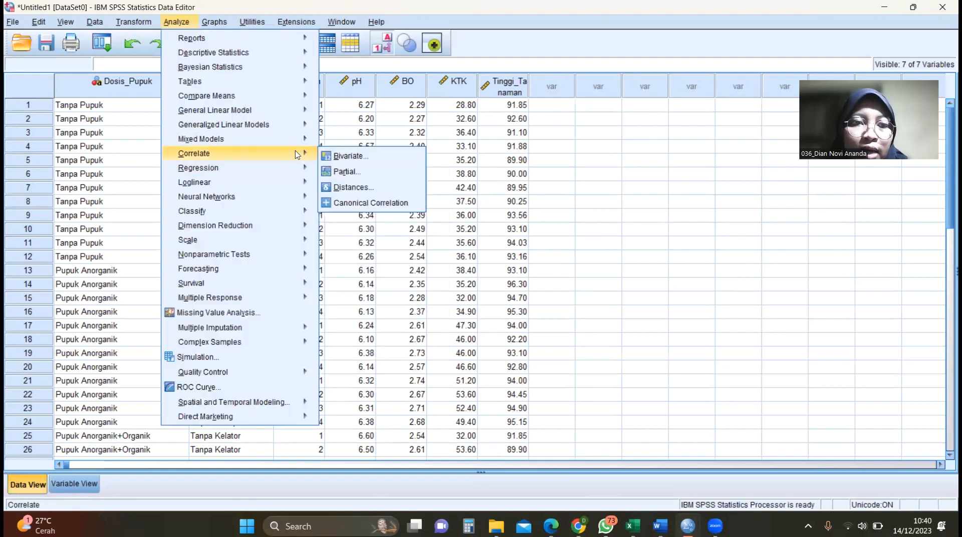
left_click(347, 156)
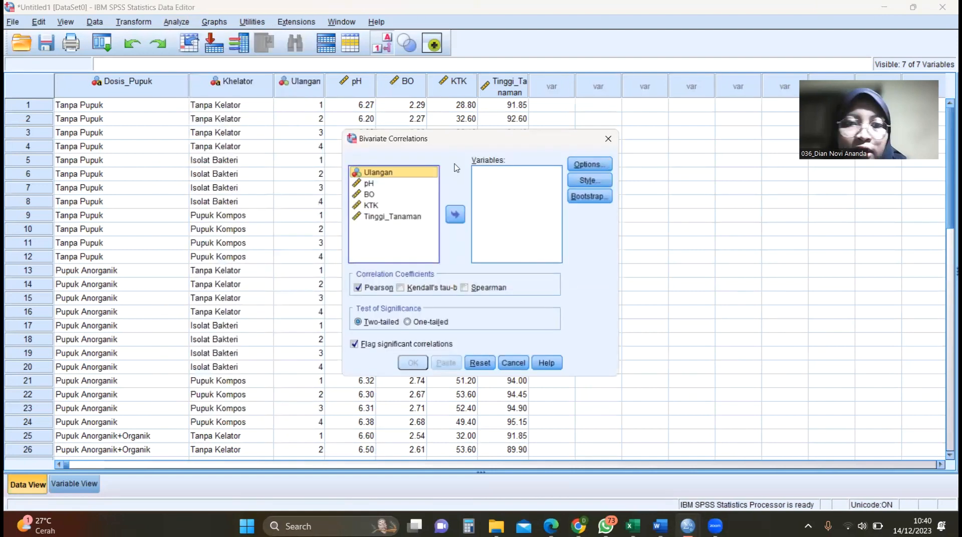
Run the two-tailed Pearson correlation with pH, BO, KTK and Tinggi_Tanaman as the variables.
left_click(402, 185)
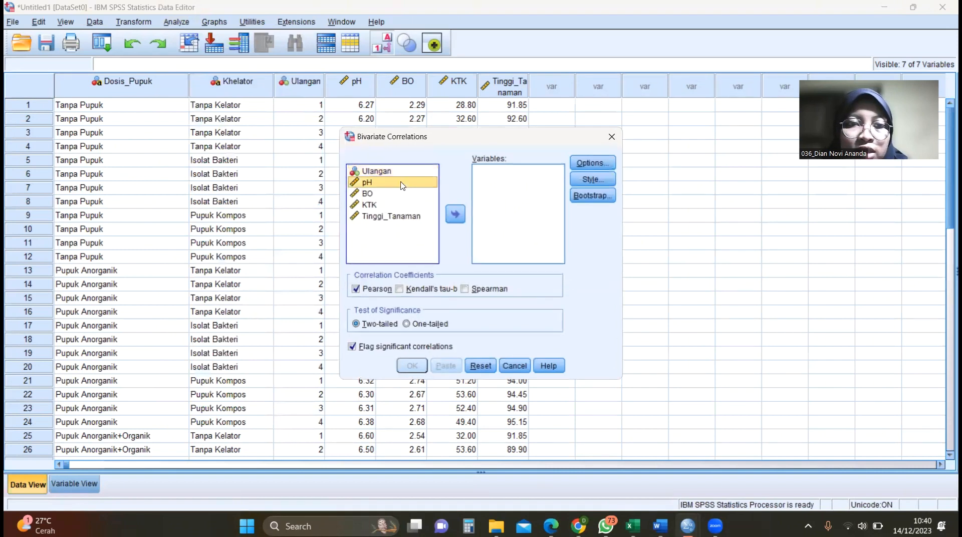
left_click(455, 214)
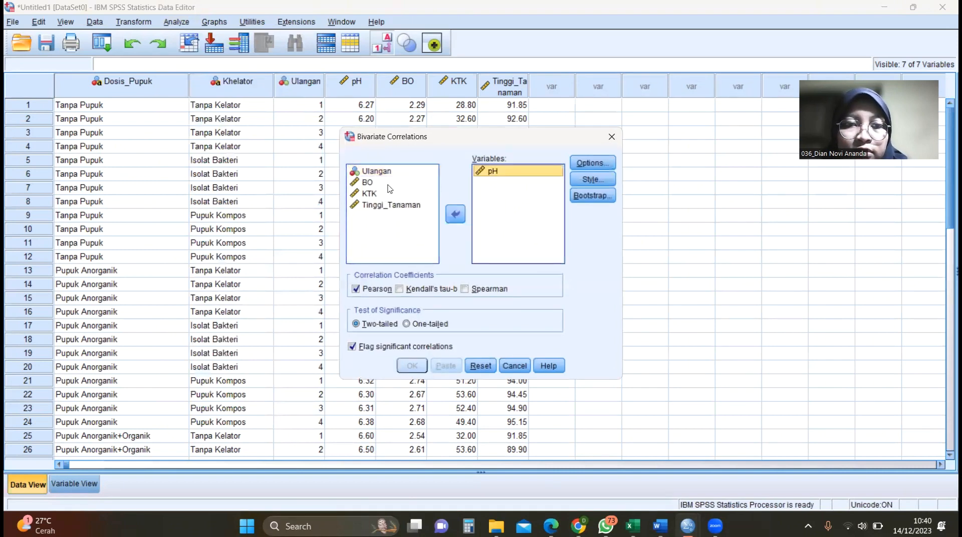
left_click(449, 217)
left_click(369, 181)
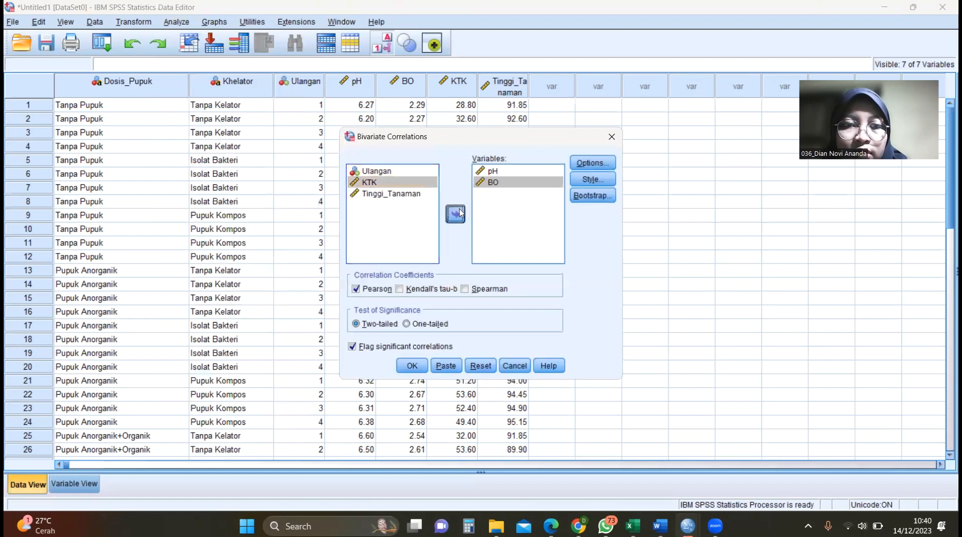
left_click(455, 214)
left_click(409, 184)
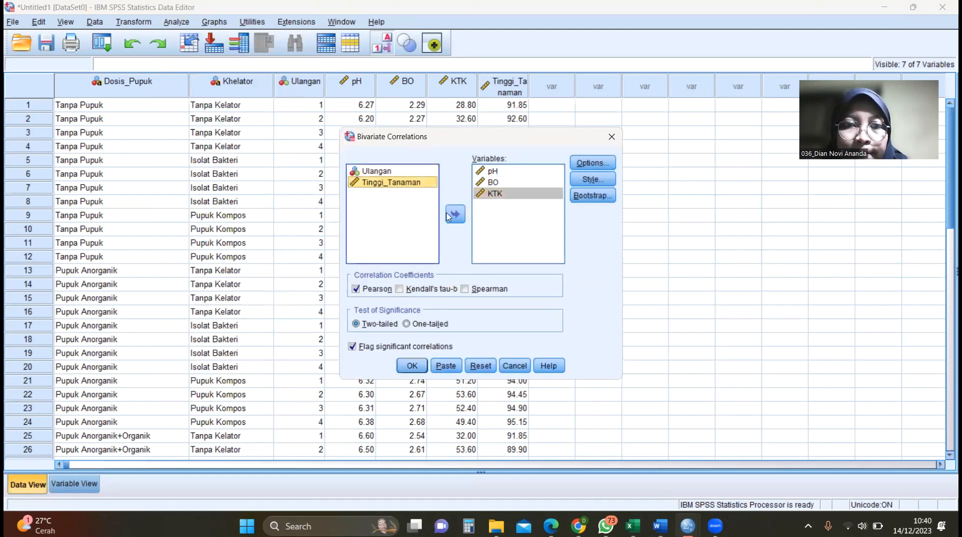
left_click(450, 217)
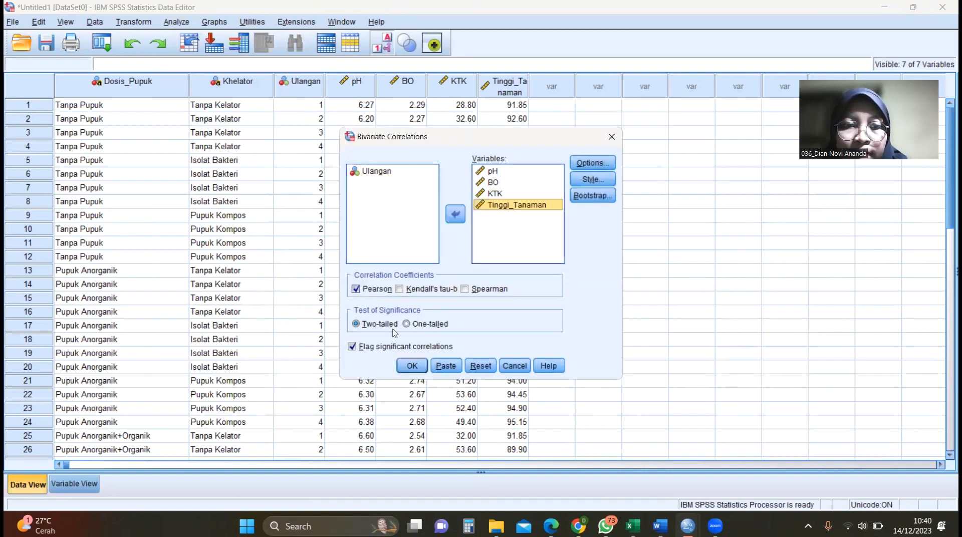
left_click(416, 367)
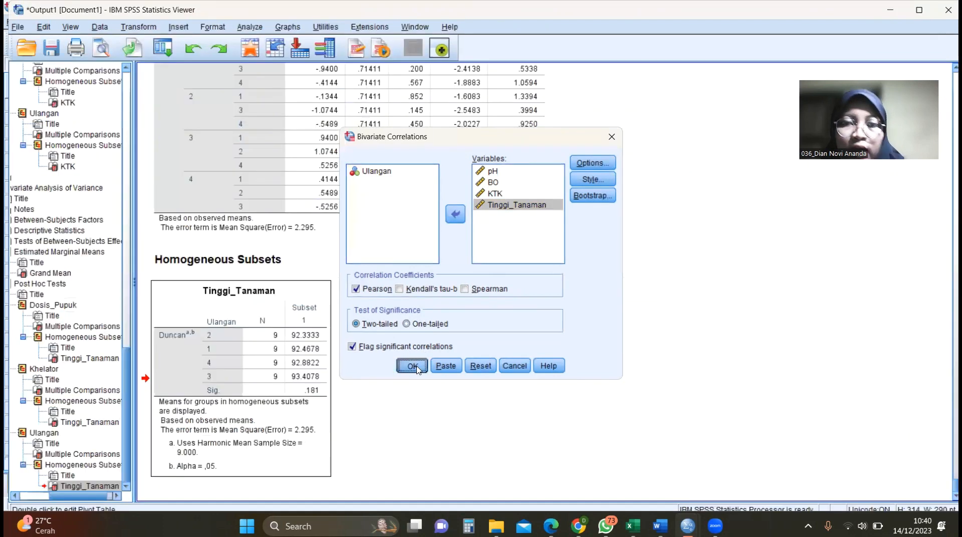
Examine the Correlations output table for the Pearson coefficients and significance values between pH, BO, KTK and Tinggi_Tanaman.
scroll(499, 309, "down", 1)
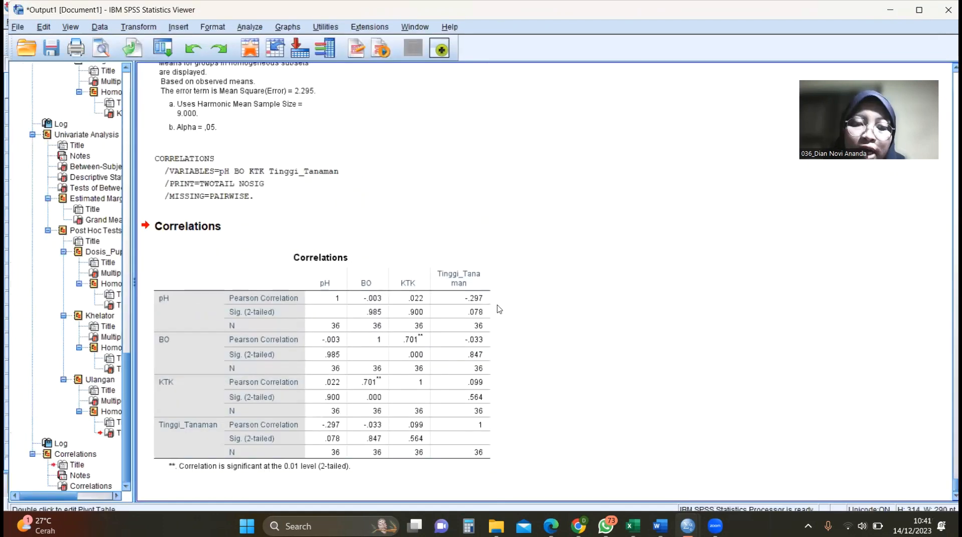
left_click(203, 292)
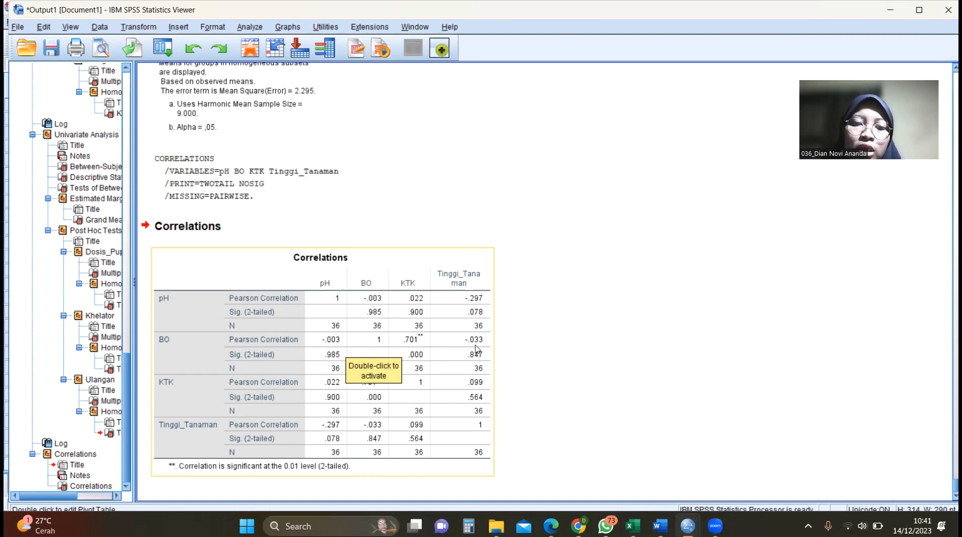
left_click(535, 348)
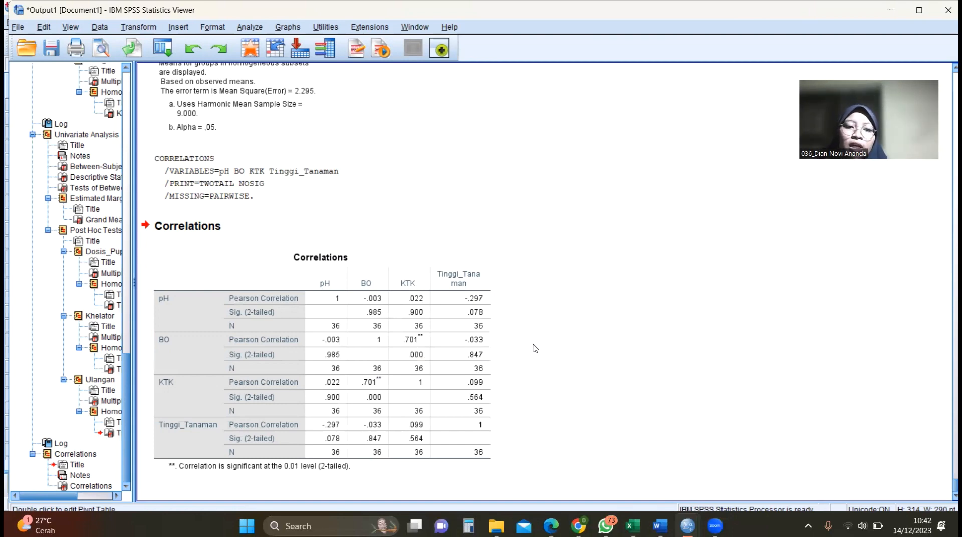
left_click(491, 355)
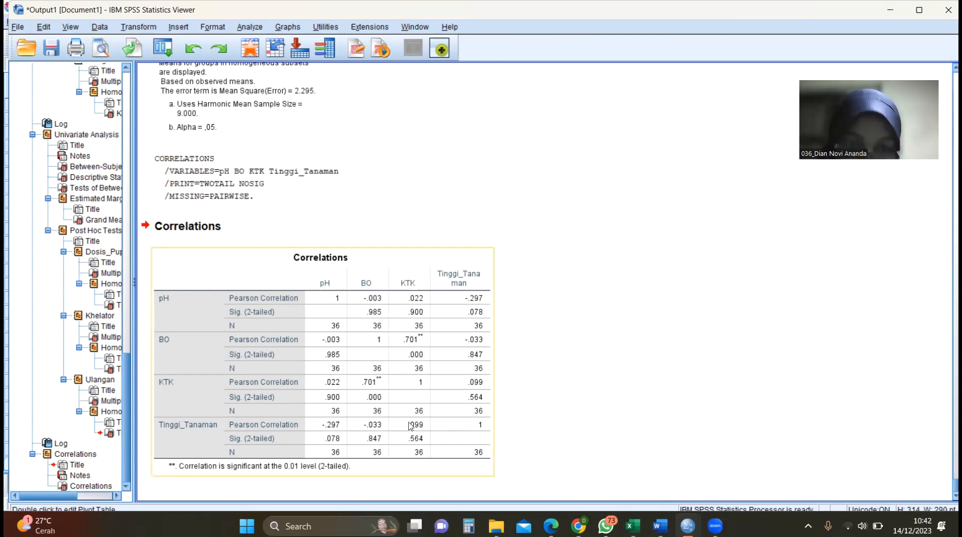
left_click(509, 416)
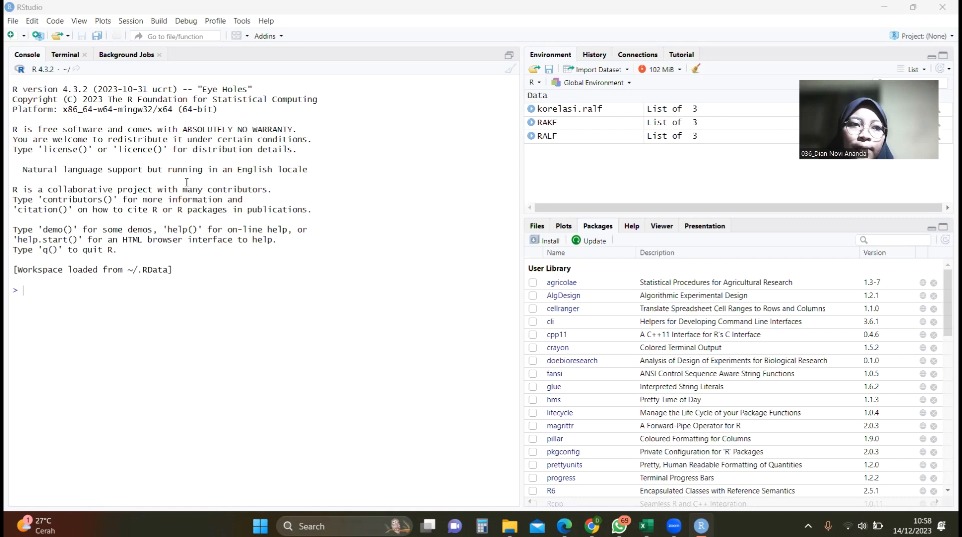
In RStudio, create a new R script and save it as PRAKTIKUM RANCOB 2023 in the Perancangan Percobaan dan Analisis Data folder.
left_click(24, 36)
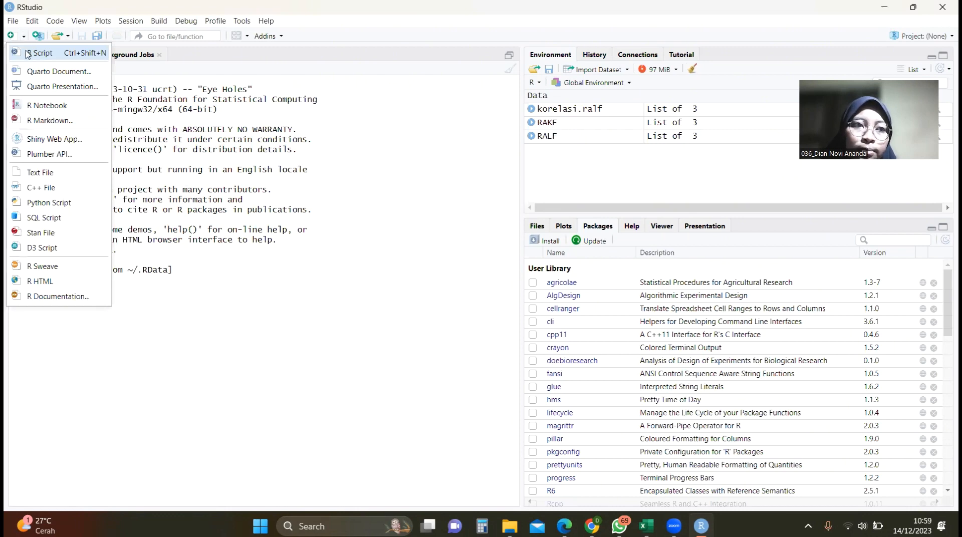
left_click(28, 53)
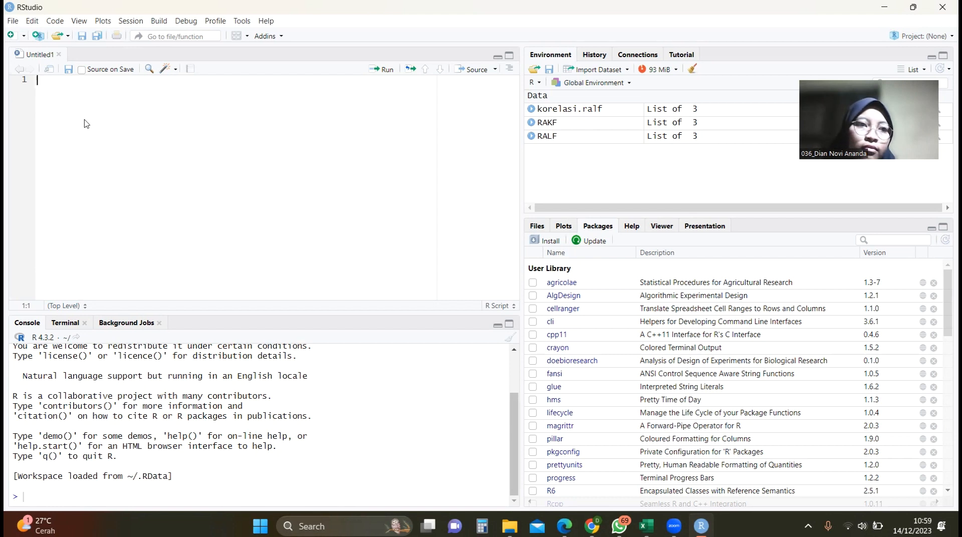
key("ctrl+s")
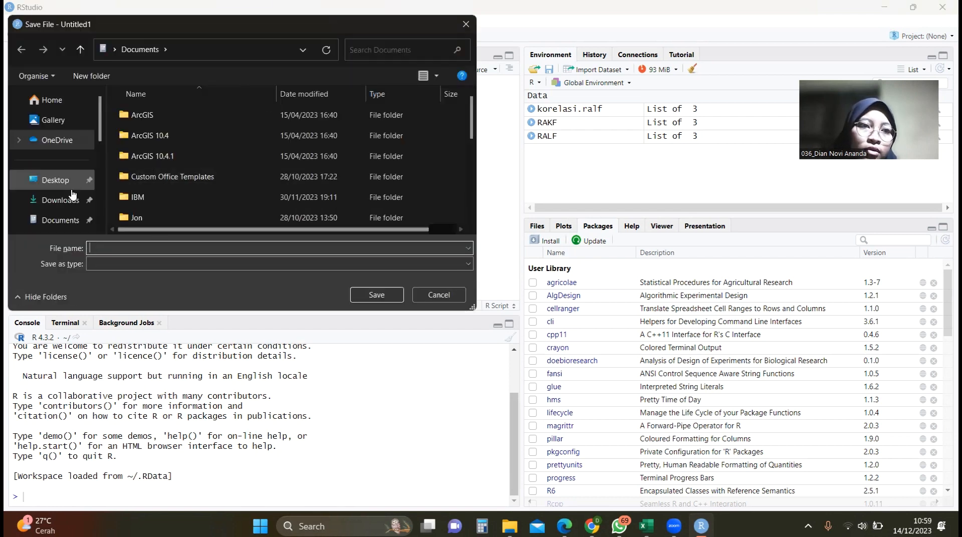
scroll(73, 195, "down", 5)
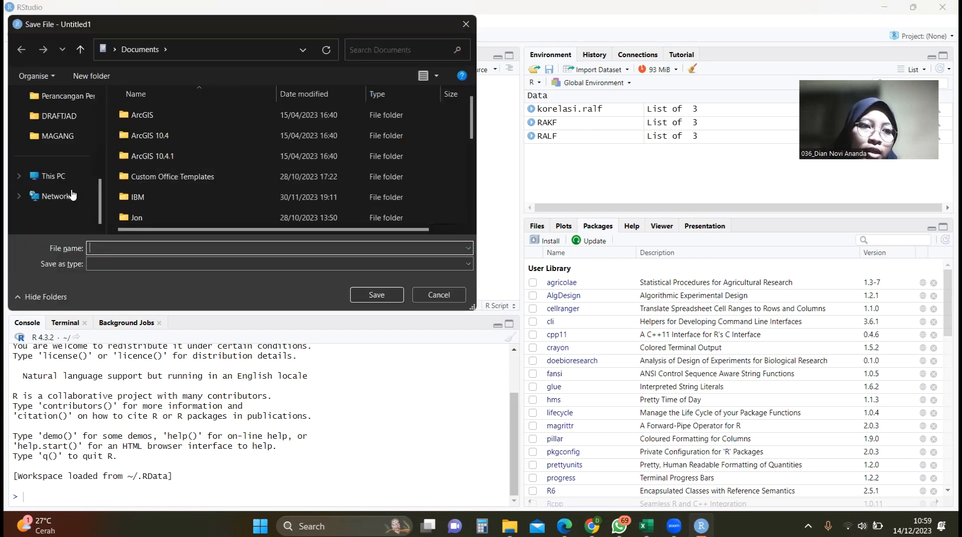
left_click(85, 97)
left_click(147, 247)
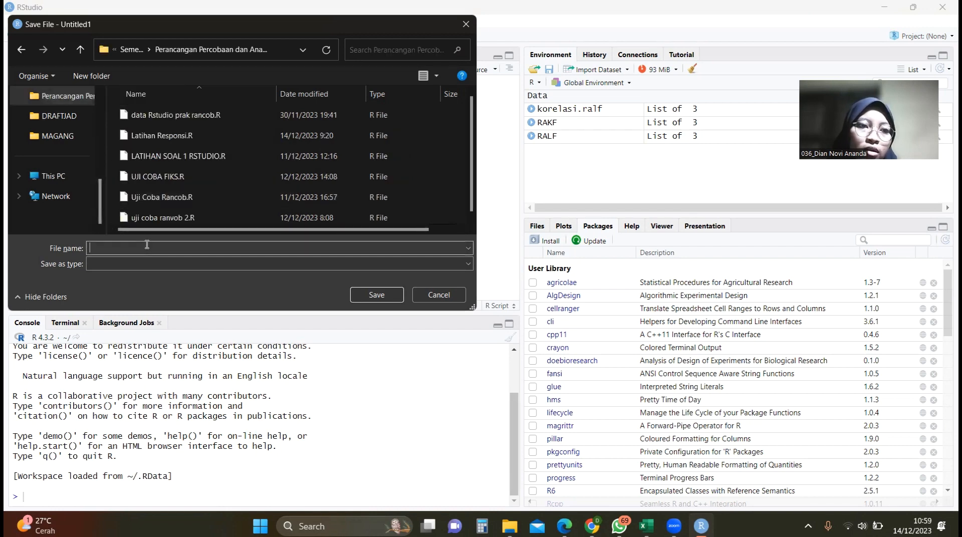
type("P")
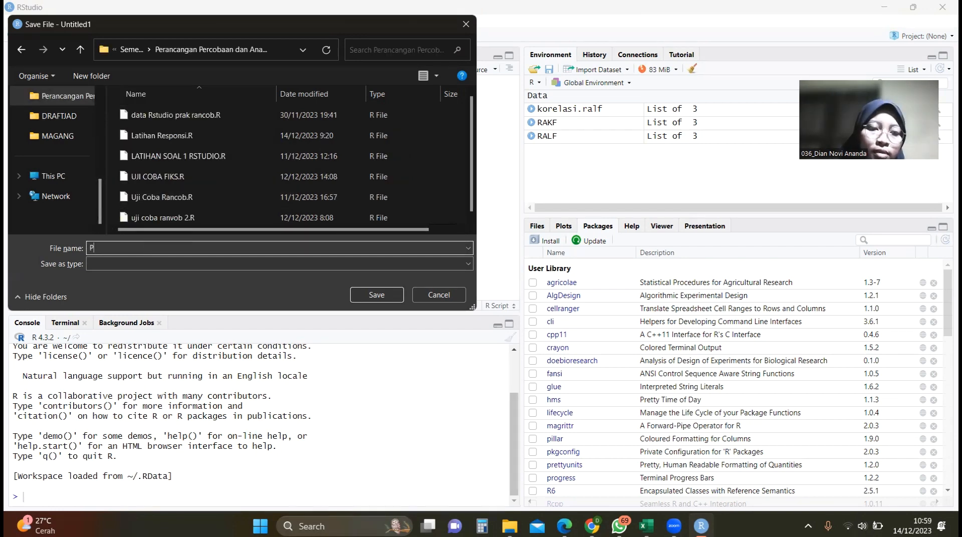
type("RAKTIKU")
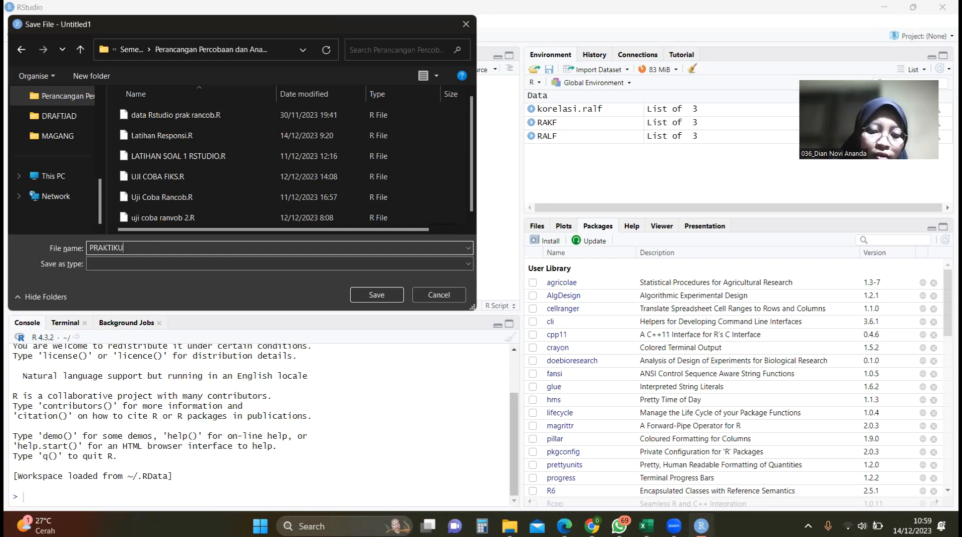
type("M RANCO")
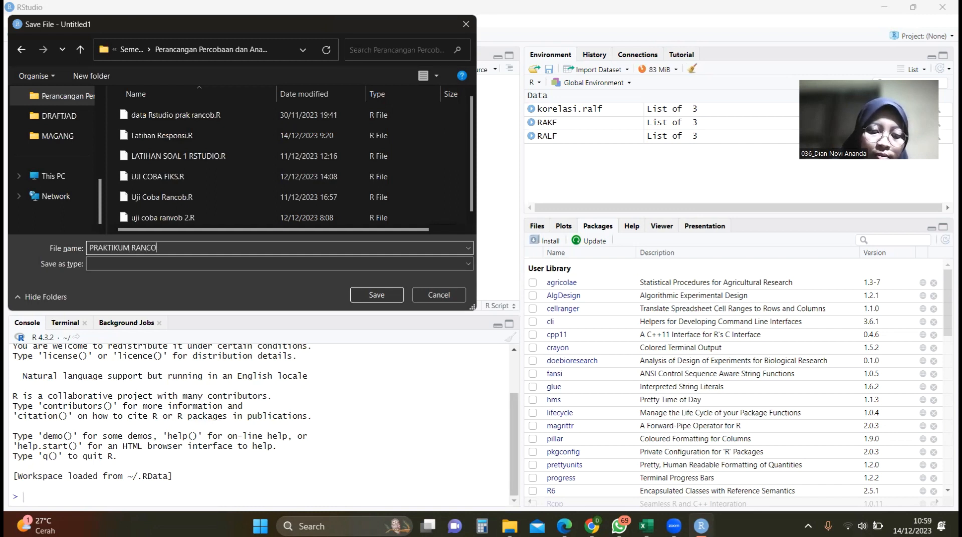
type("B 2023")
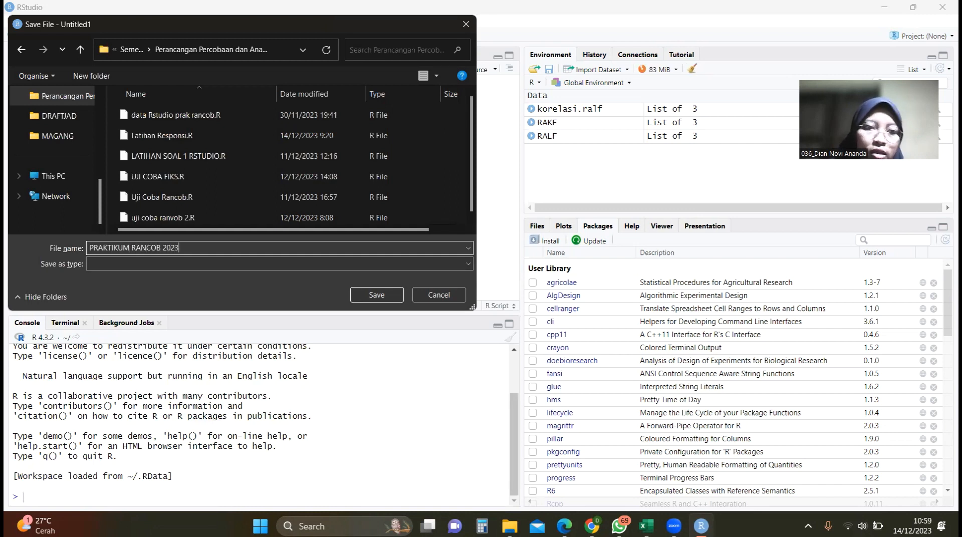
left_click(377, 295)
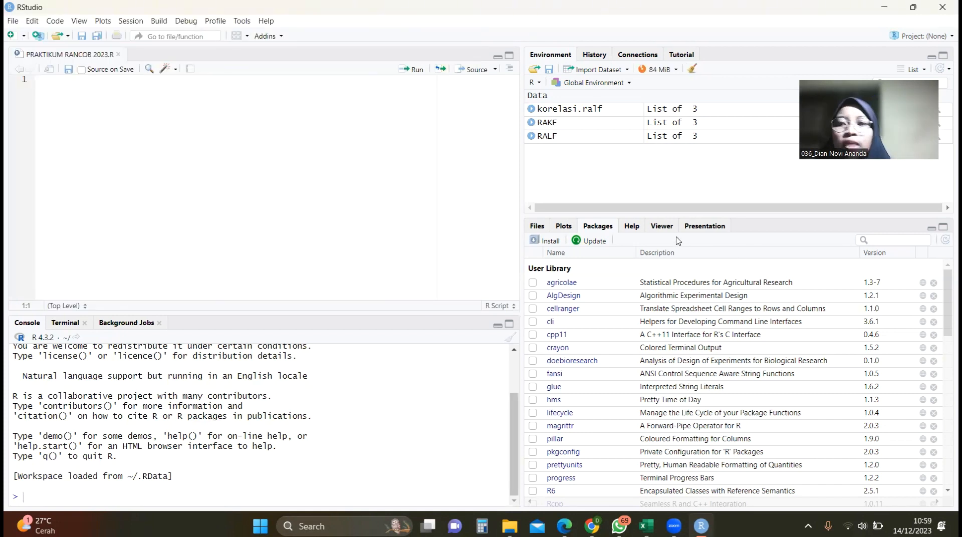
Set the Perancangan Percobaan dan Analisis Data folder as the R working directory.
left_click(541, 229)
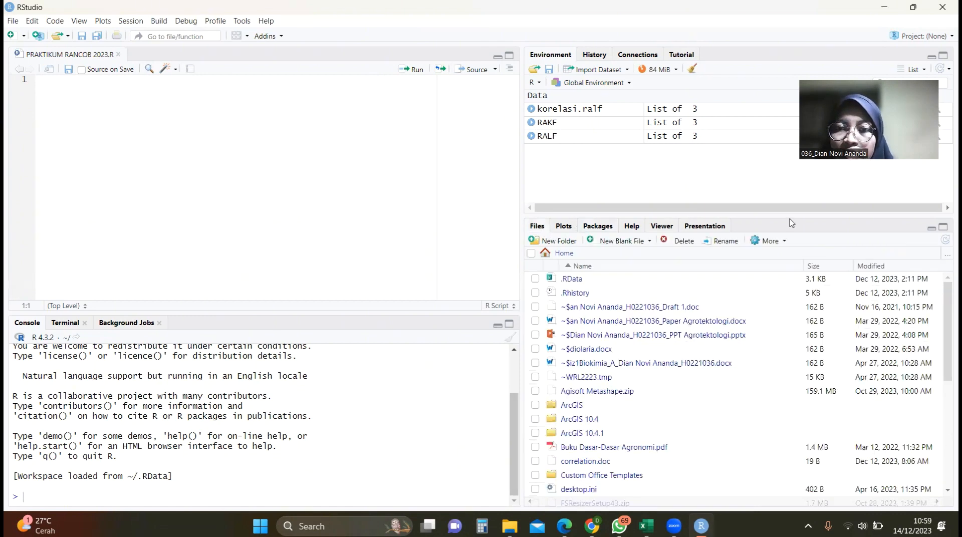
left_click(778, 241)
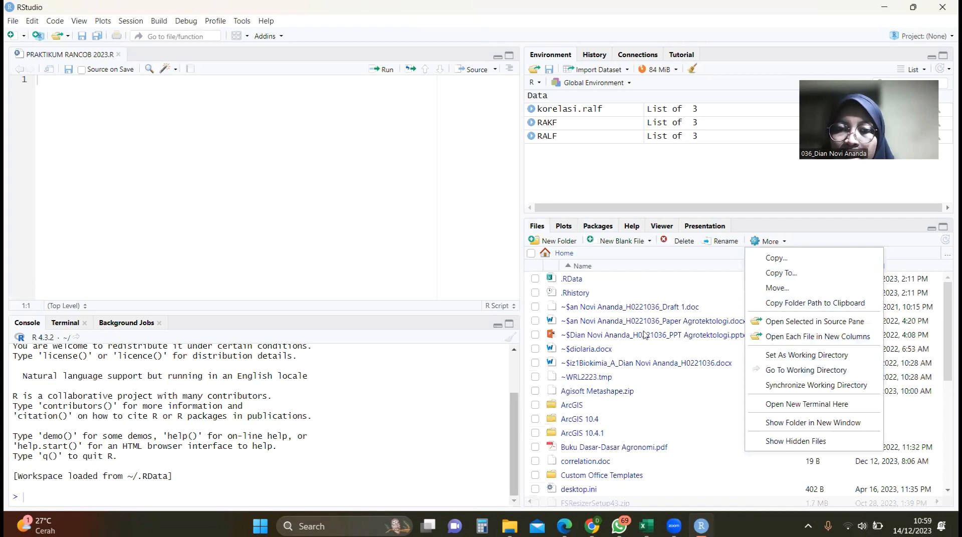
left_click(946, 255)
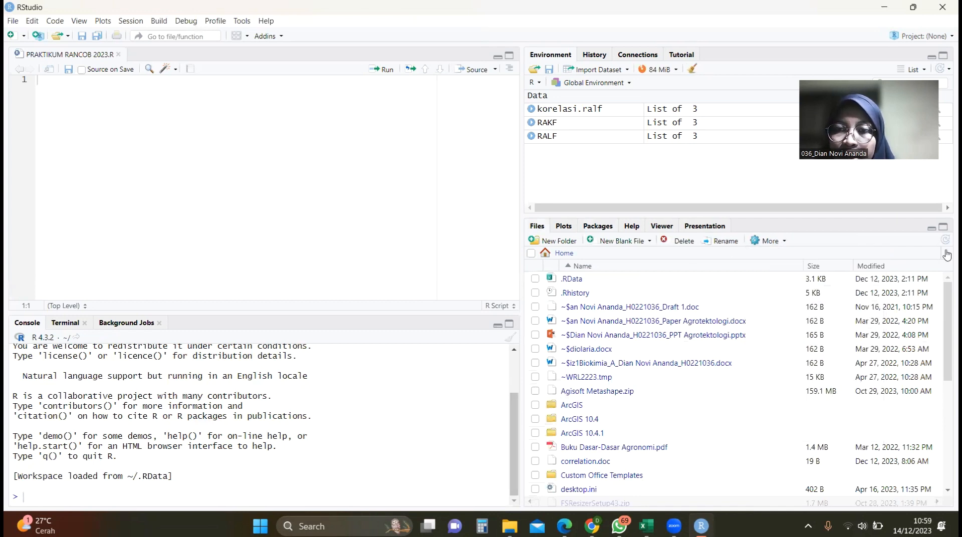
left_click(946, 254)
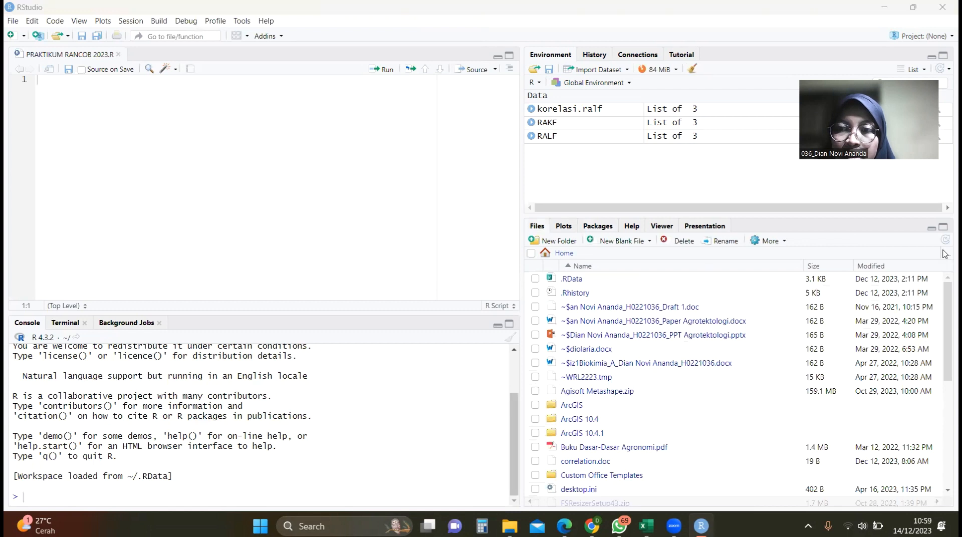
scroll(43, 181, "down", 3)
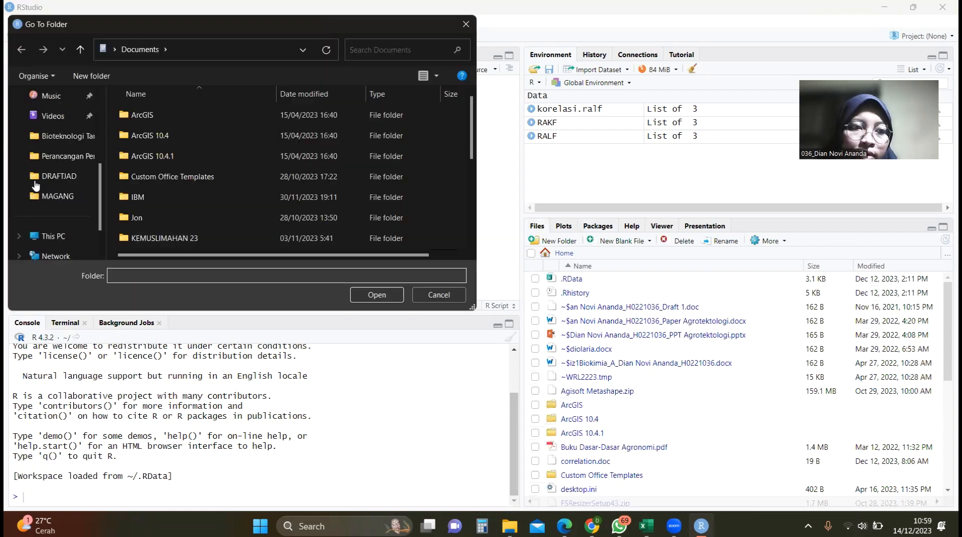
left_click(58, 156)
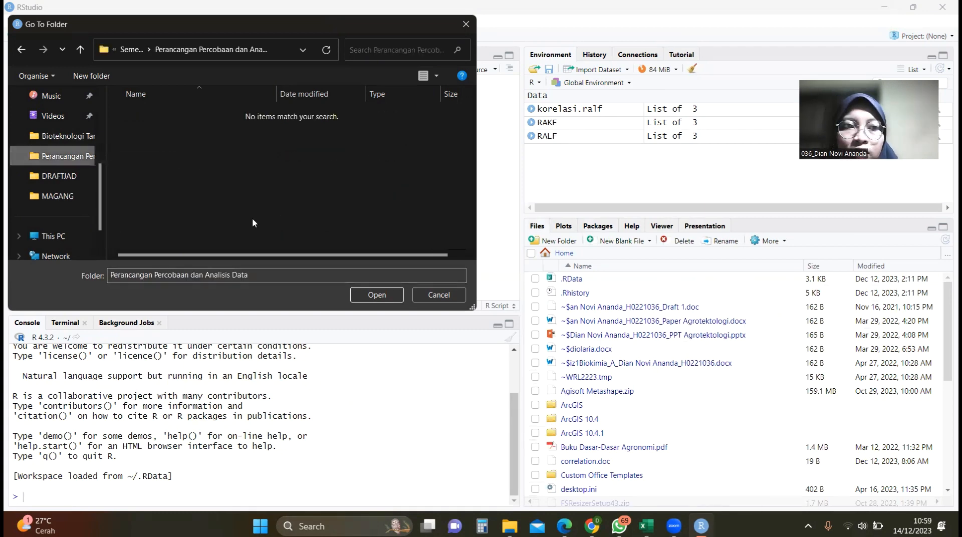
left_click(386, 297)
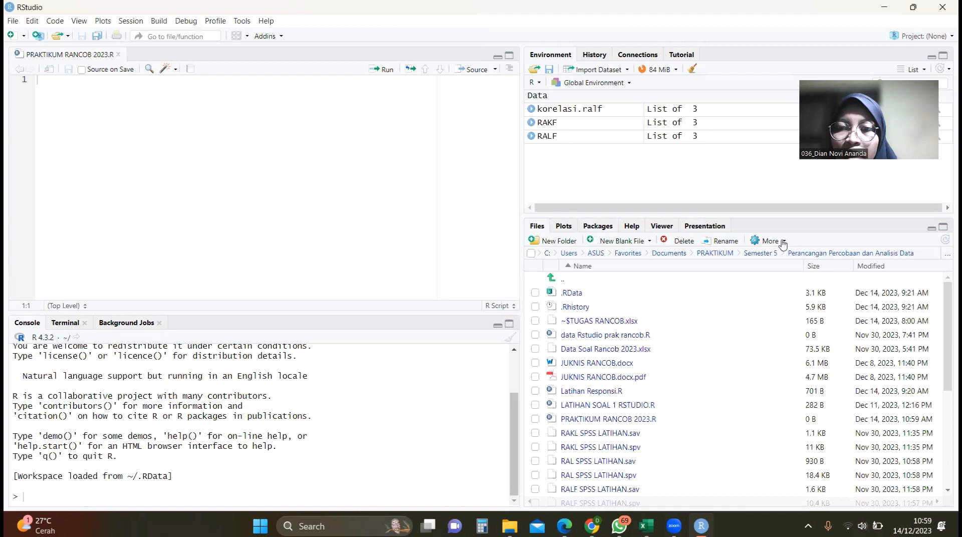
left_click(775, 242)
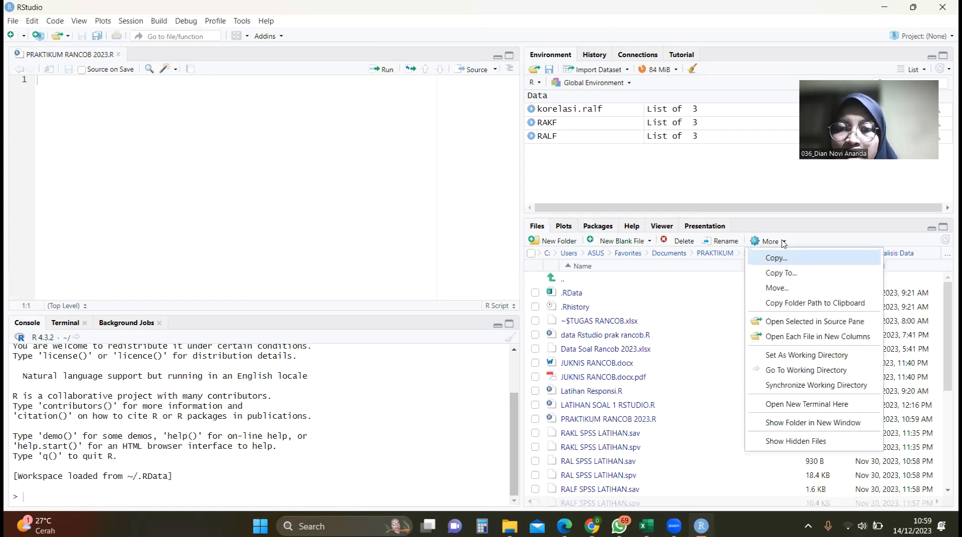
left_click(788, 356)
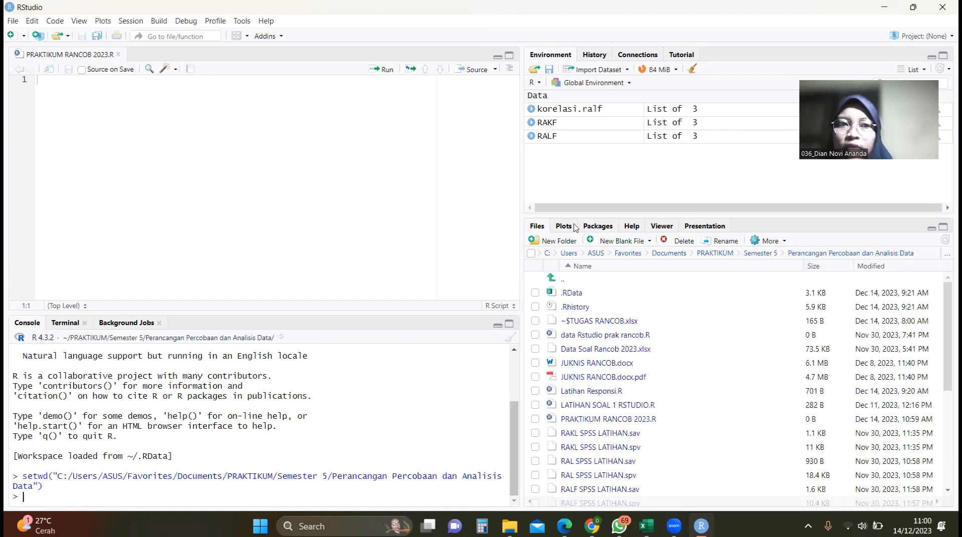
left_click(297, 109)
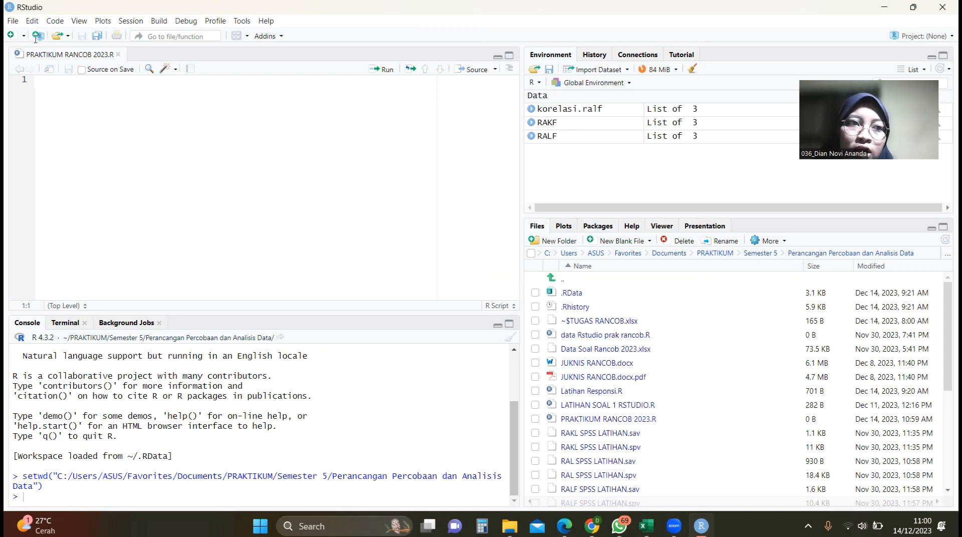
Start a dataset import from Excel and choose TUGAS RANCOB from the Perancangan Percobaan dan Analisis Data folder as the source file.
left_click(20, 24)
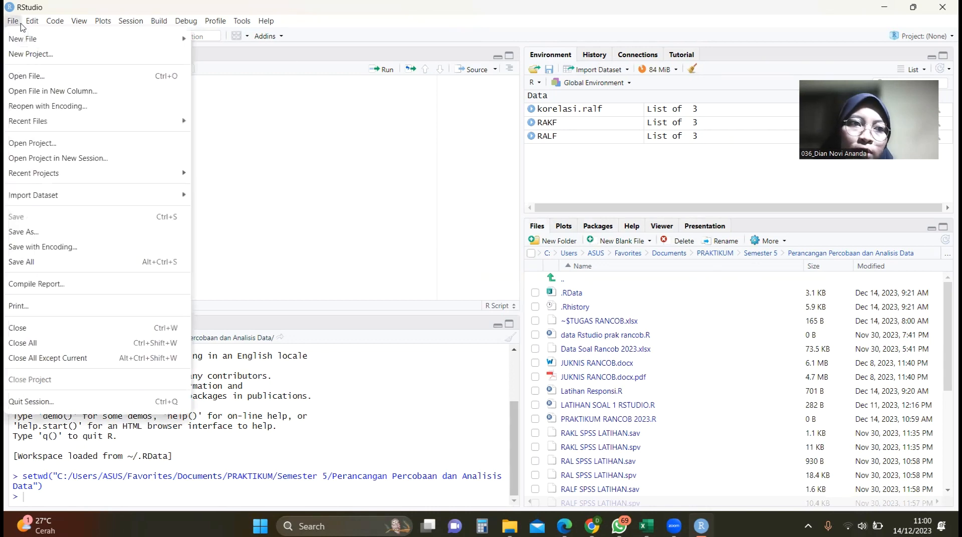
left_click(274, 165)
left_click(610, 71)
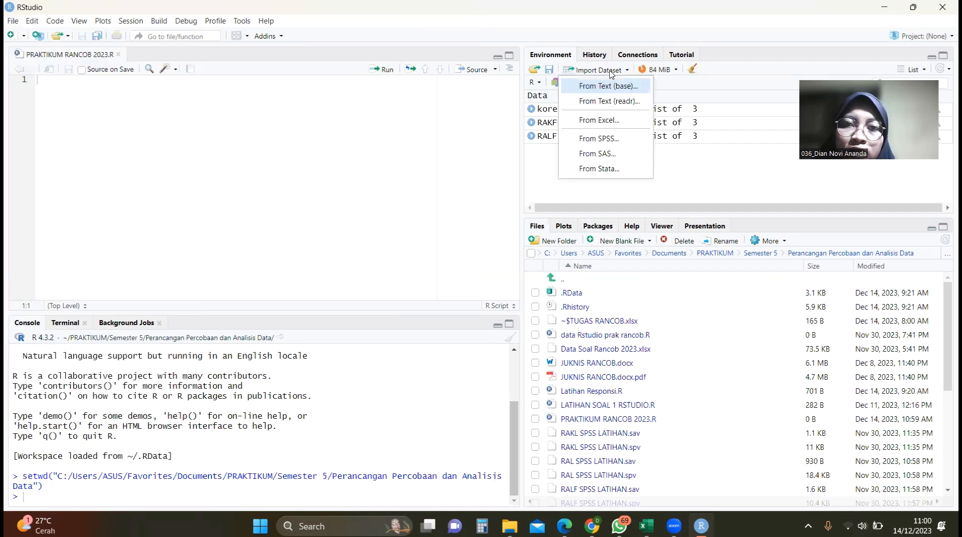
left_click(611, 122)
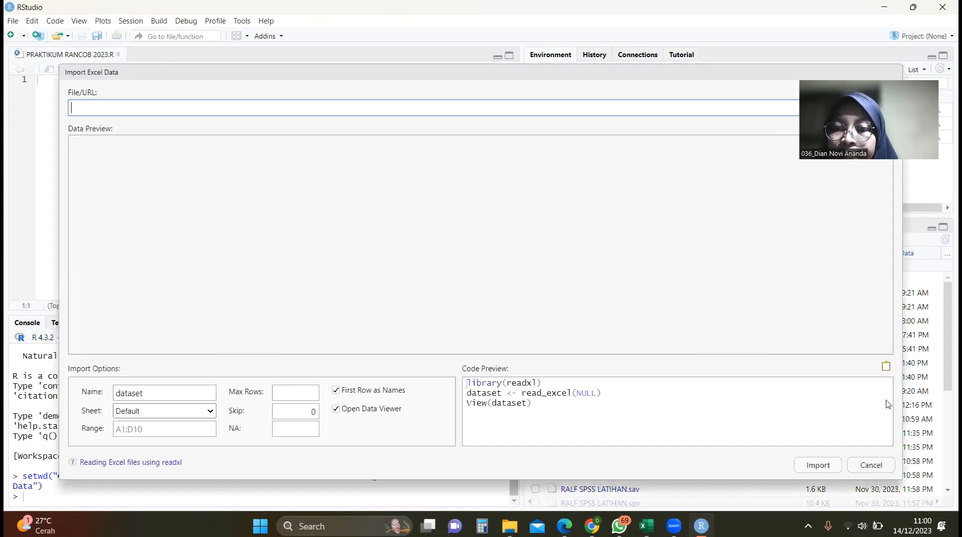
left_click(866, 108)
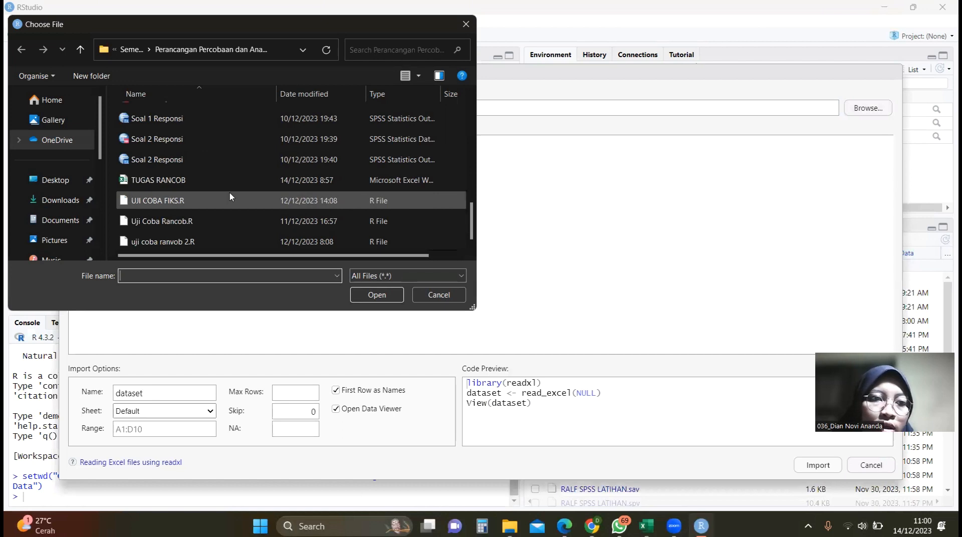
scroll(230, 196, "up", 2)
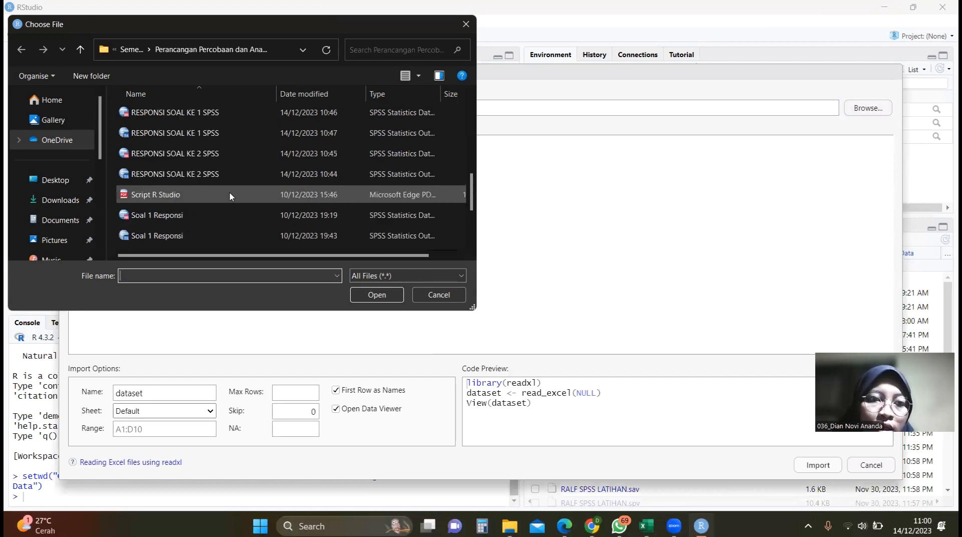
scroll(471, 203, "down", 2)
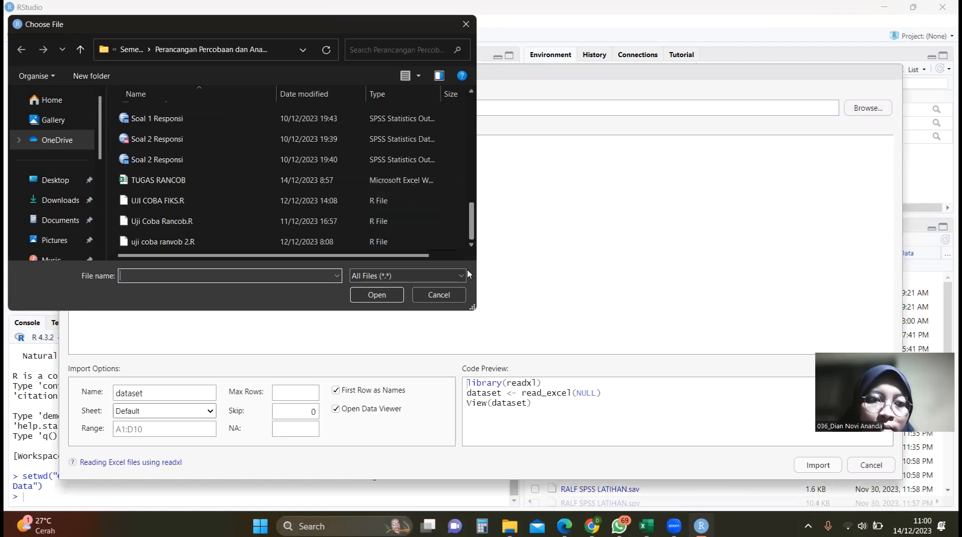
left_click(211, 177)
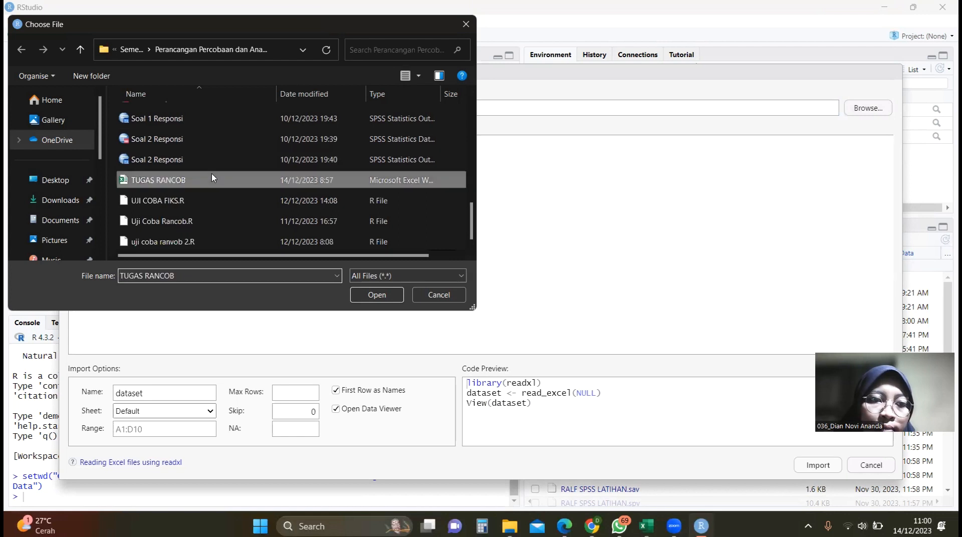
left_click(383, 296)
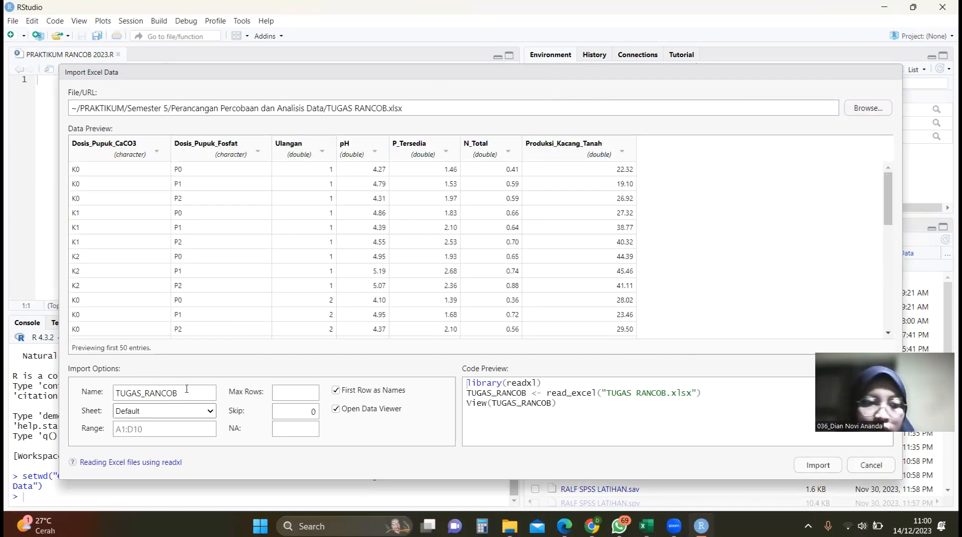
Name the dataset RALF, select the RALF sheet, and import it.
left_click_drag(186, 388, 107, 394)
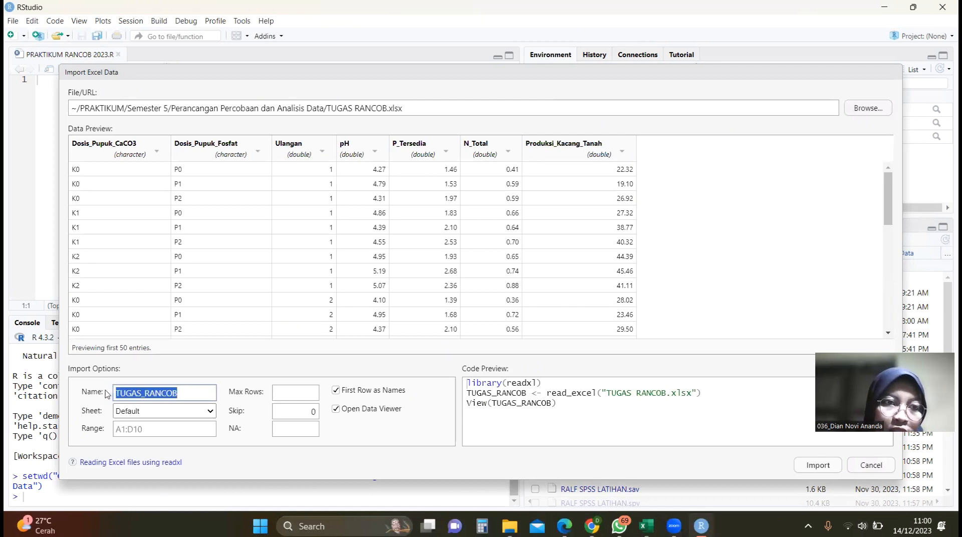
type("RA")
type("LF")
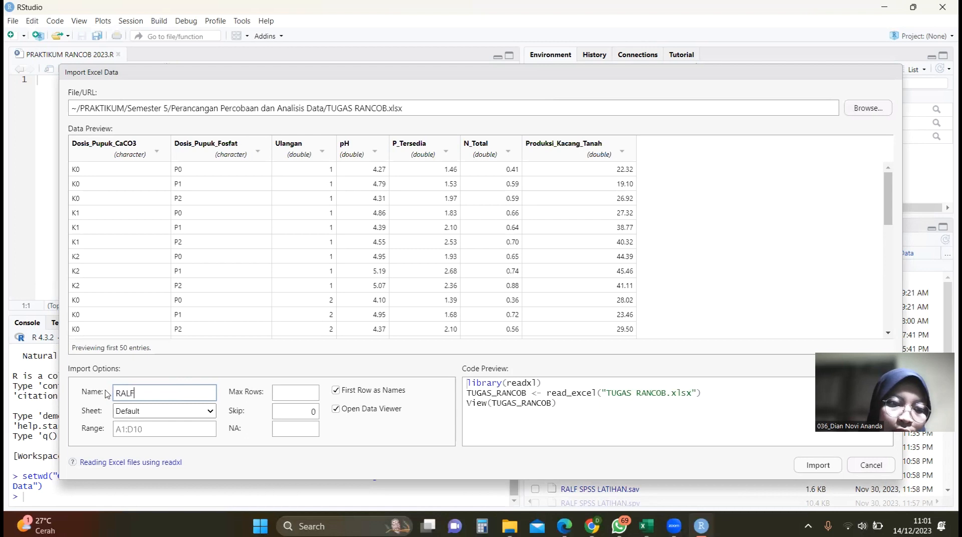
left_click(158, 412)
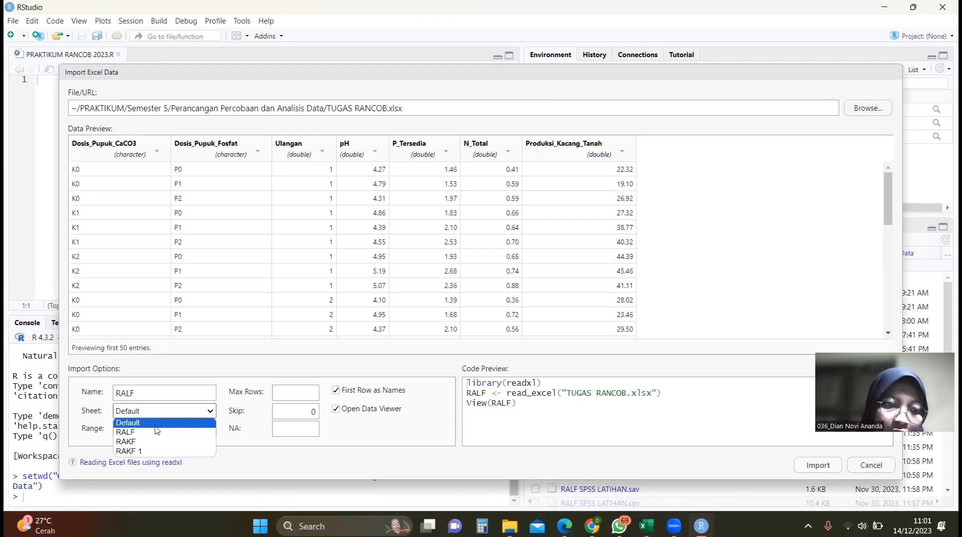
left_click(157, 430)
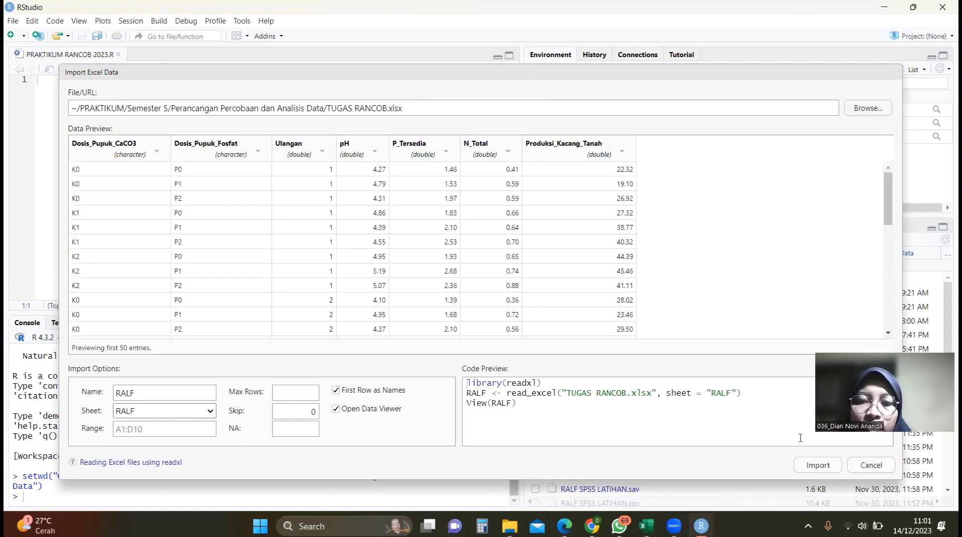
left_click(809, 466)
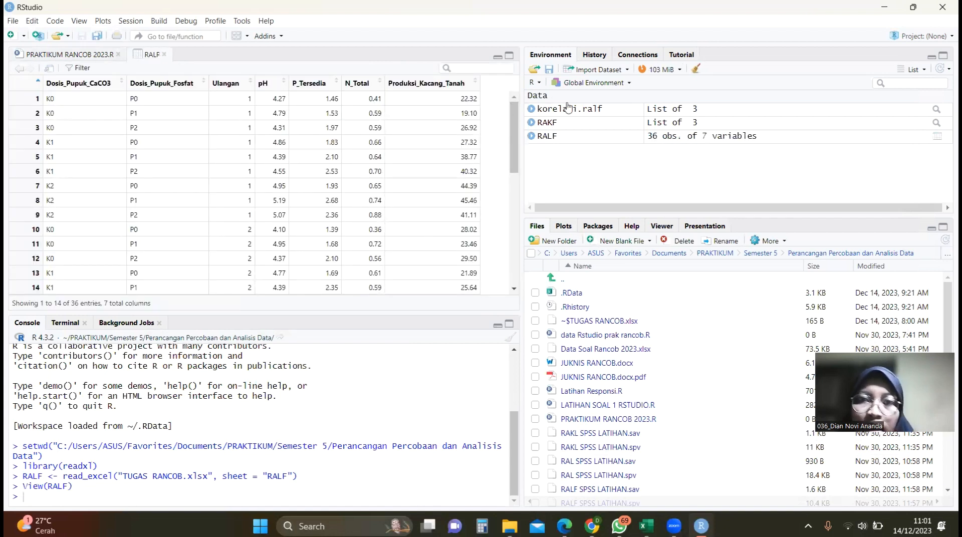
Start a second Excel dataset import with the TUGAS RANCOB workbook as its source file.
left_click(606, 70)
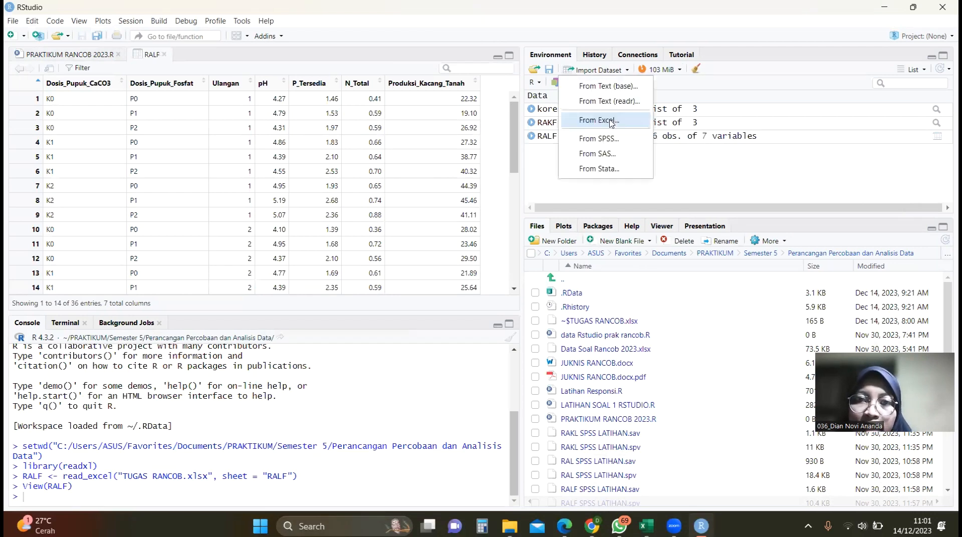
left_click(610, 121)
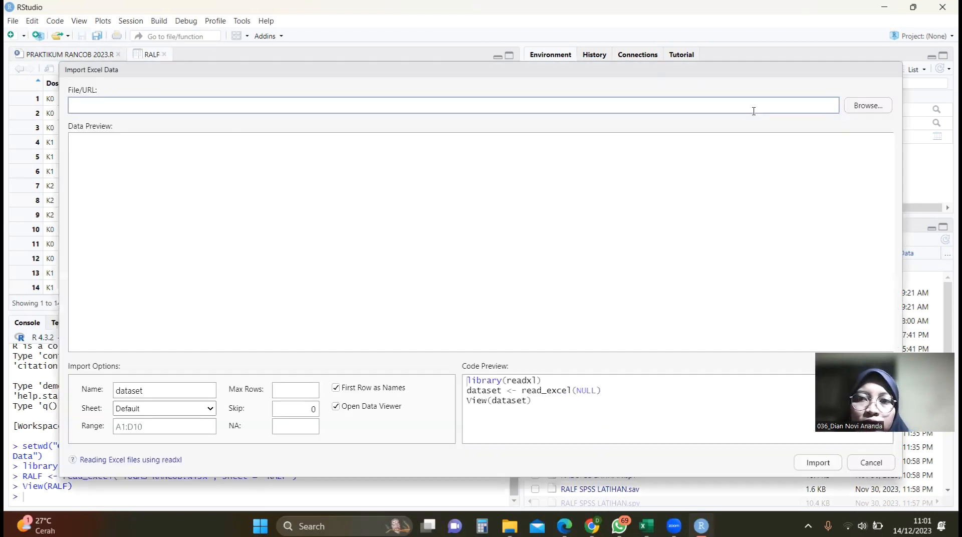
left_click(857, 106)
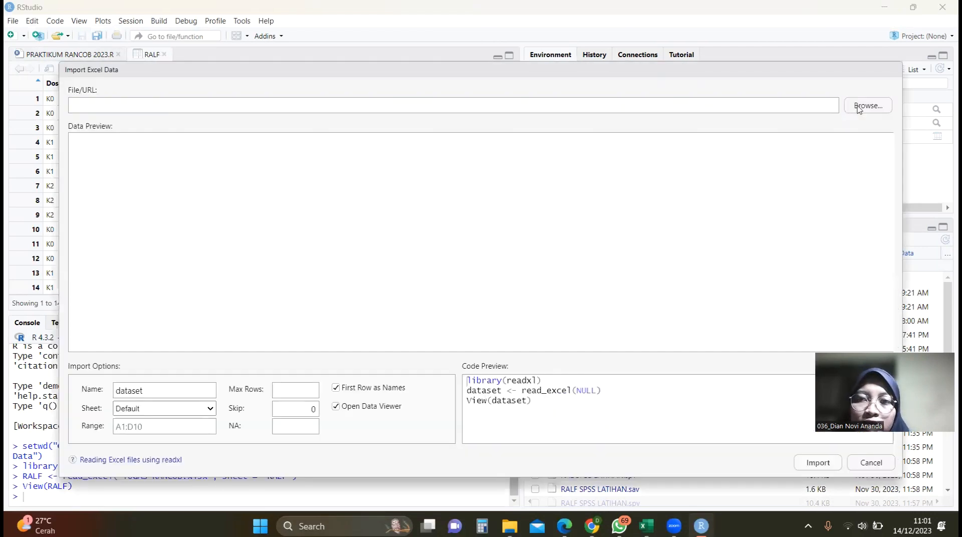
scroll(427, 187, "down", 3)
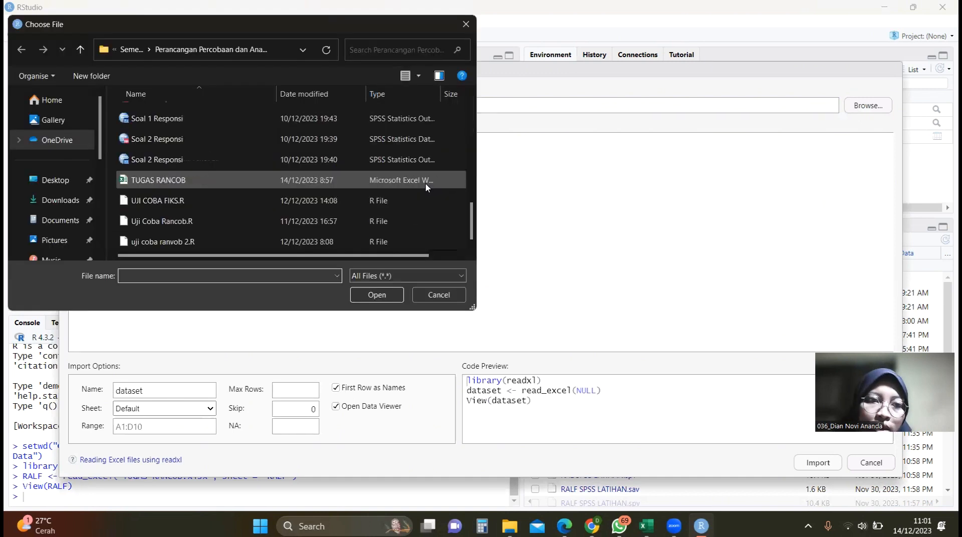
left_click(428, 187)
left_click(377, 295)
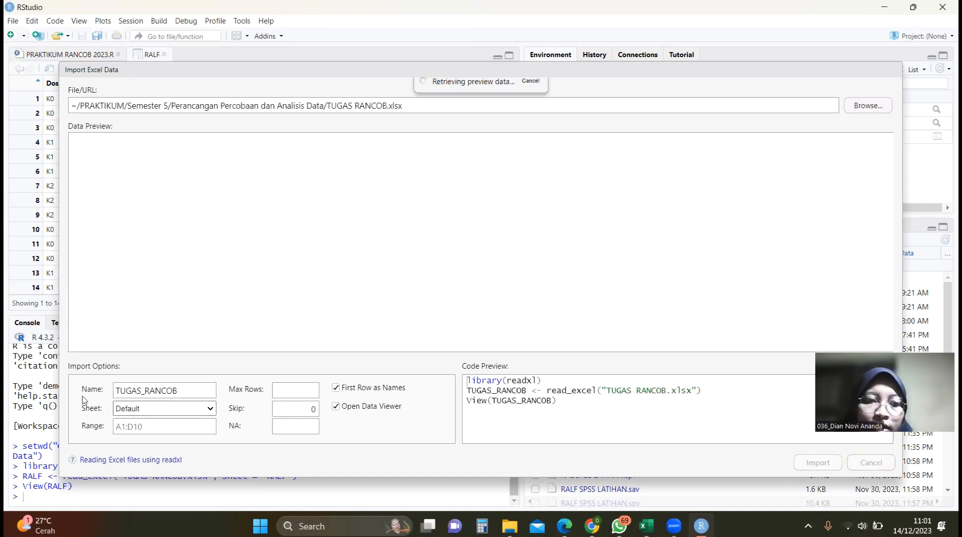
Name the second dataset RAKF, select the RAKF sheet, and import it.
key("Tab")
type("R")
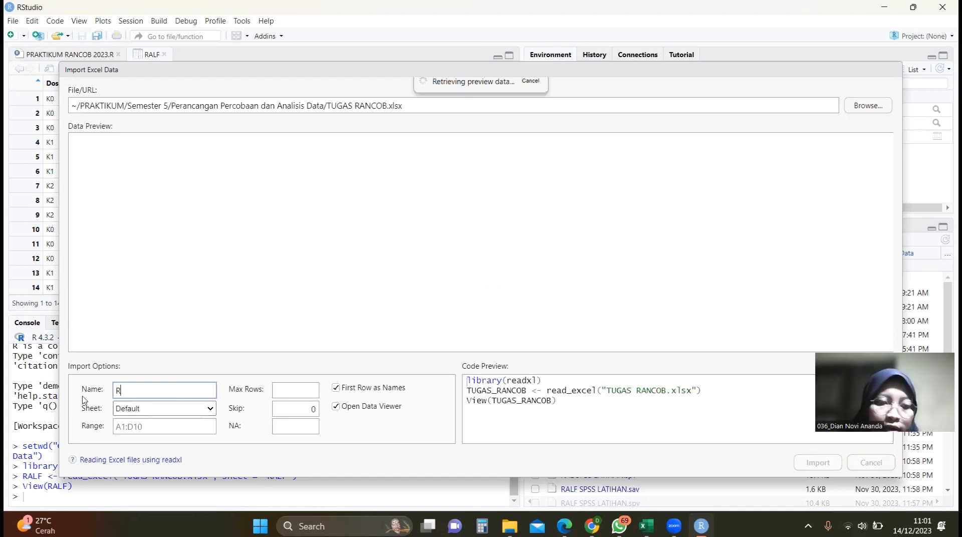
type("AKF")
left_click(146, 414)
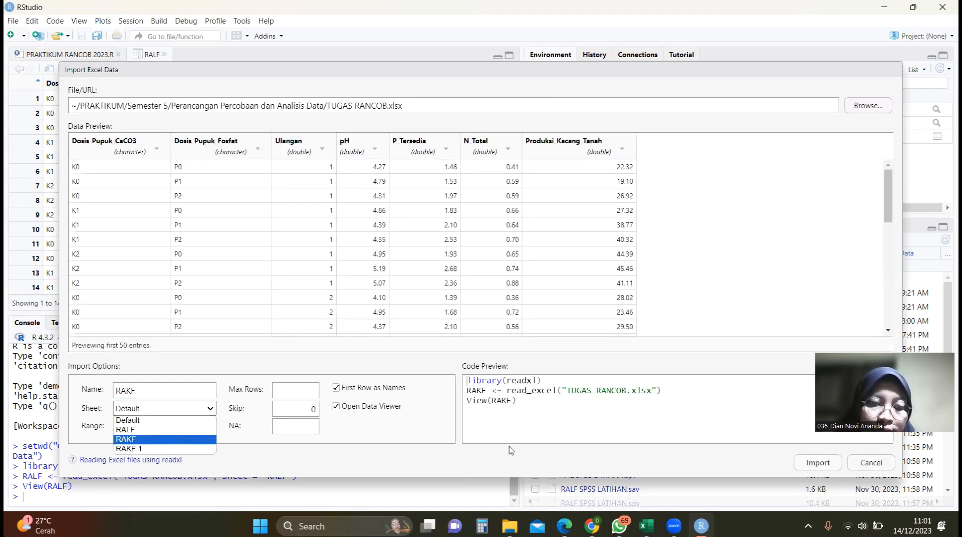
left_click(179, 433)
left_click(818, 463)
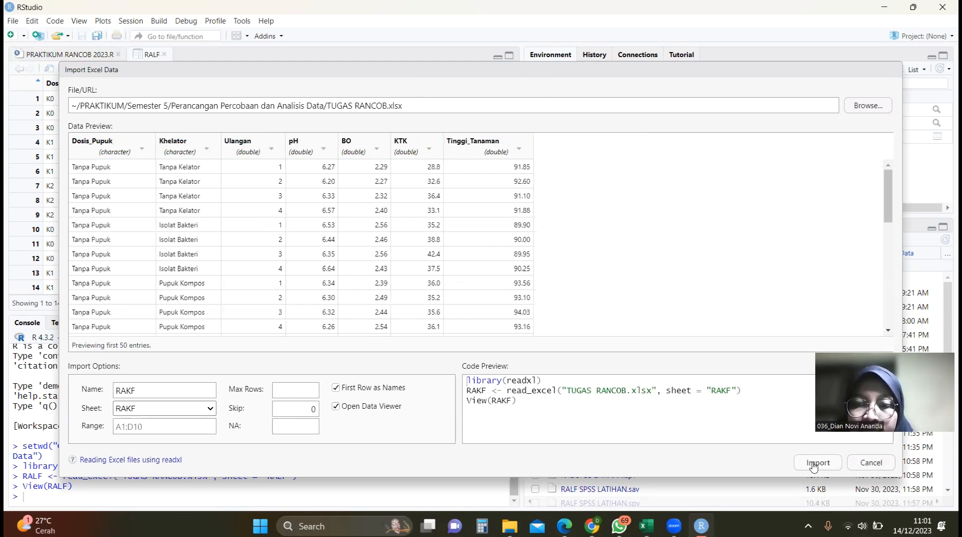
left_click(814, 465)
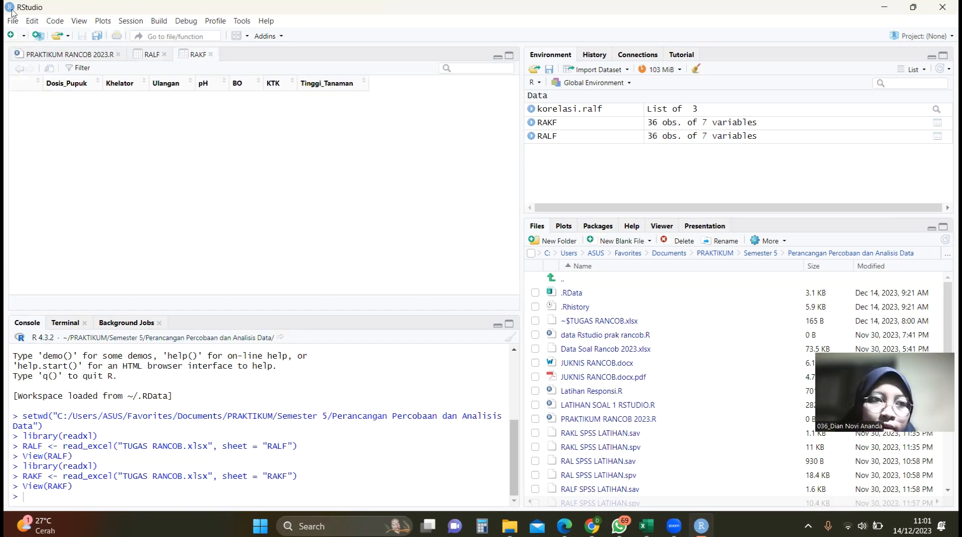
Return to the PRAKTIKUM RANCOB 2023.R script and load the agricolae and doebioresearch packages from the user library.
left_click(35, 55)
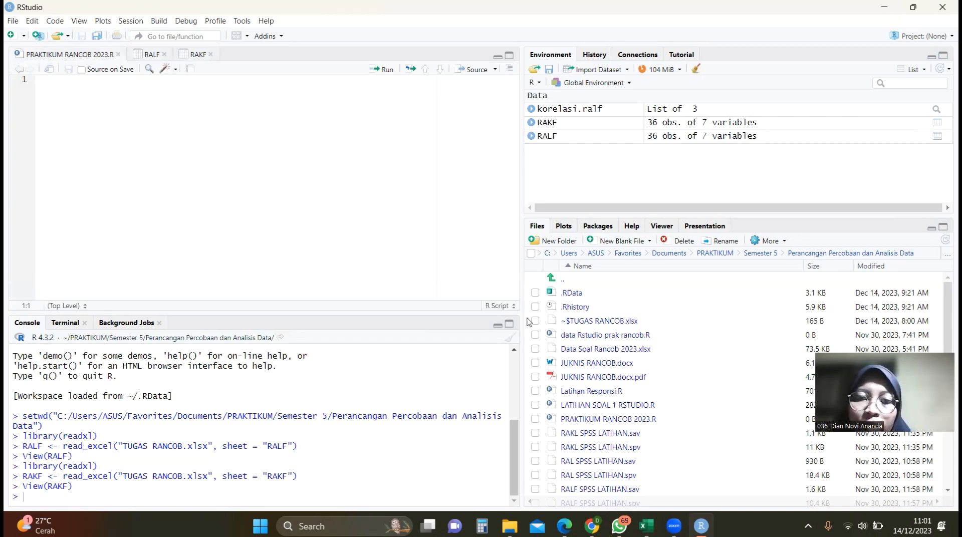
left_click(595, 227)
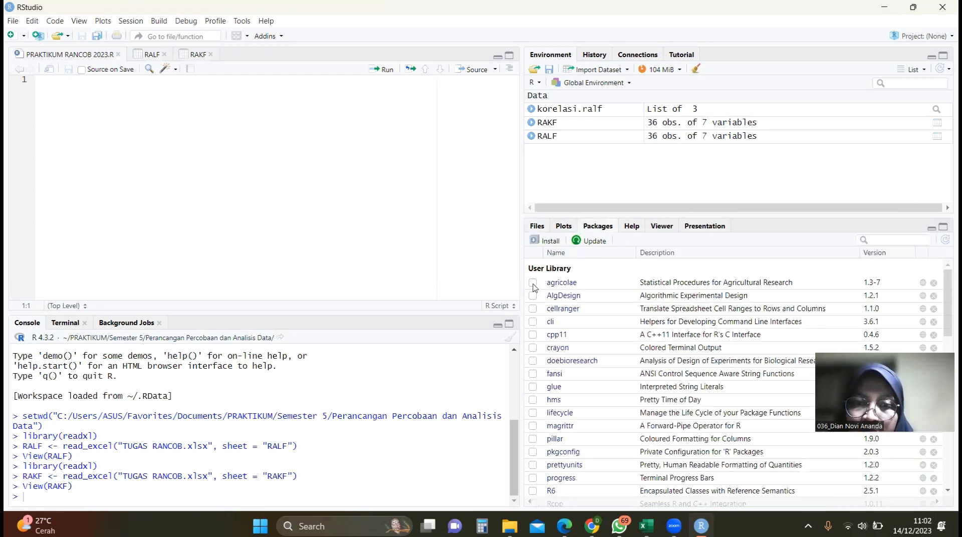
left_click(533, 283)
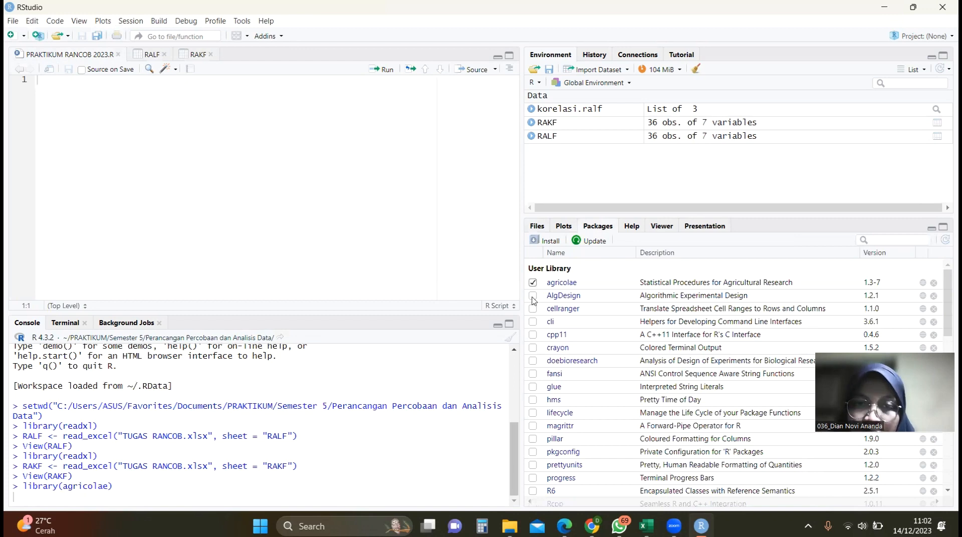
left_click(533, 361)
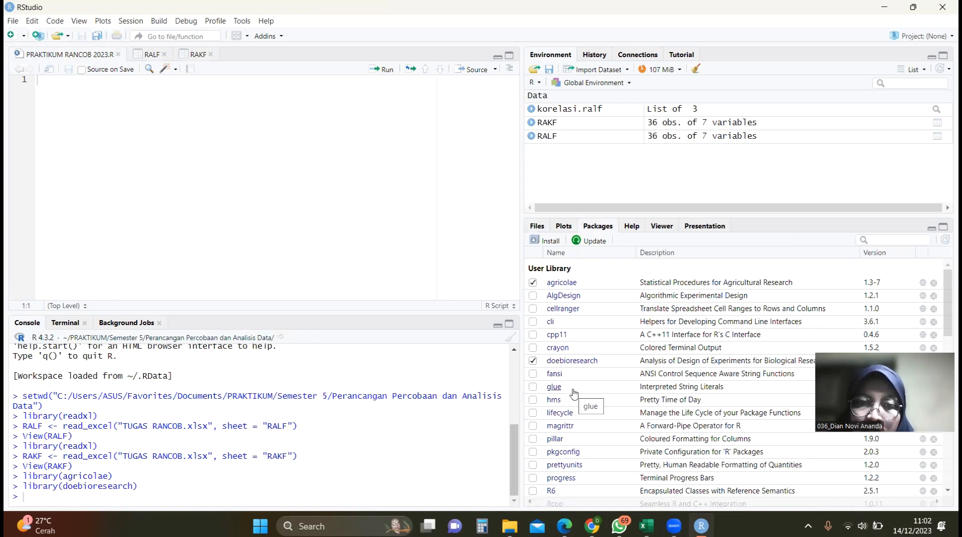
left_click(547, 245)
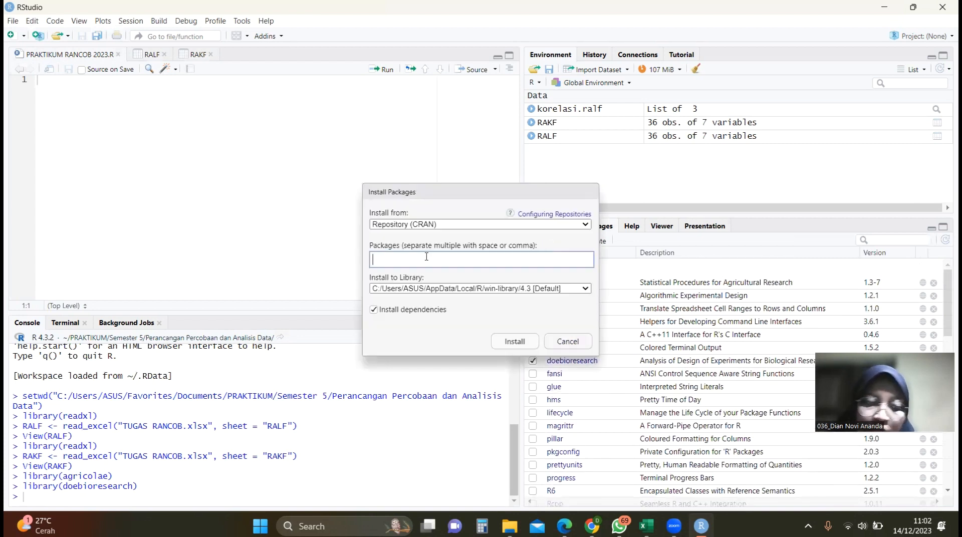
type("A")
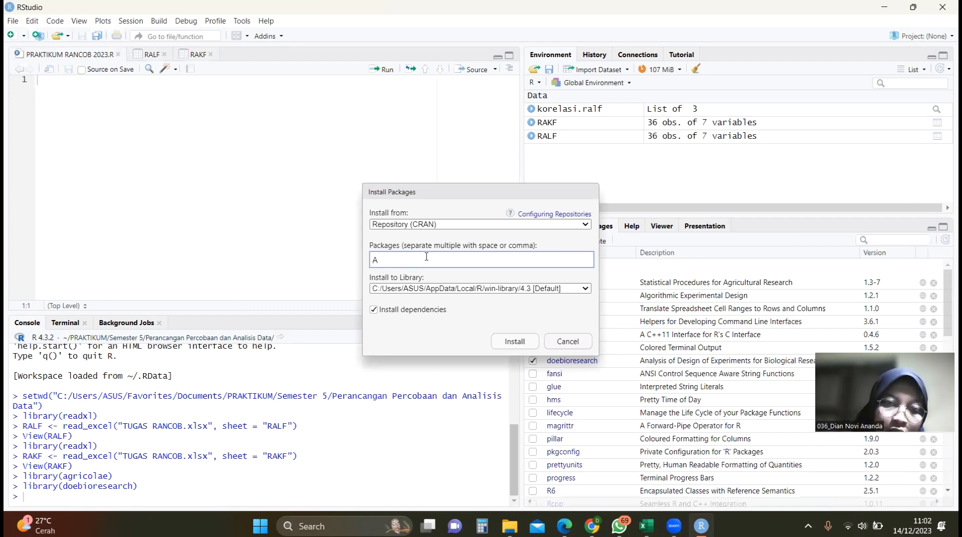
key("BackSpace")
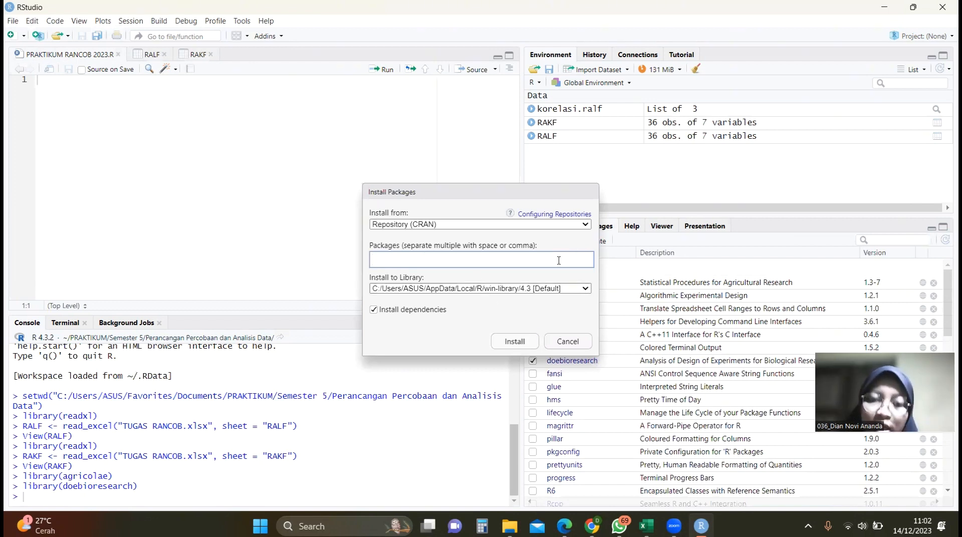
left_click(566, 340)
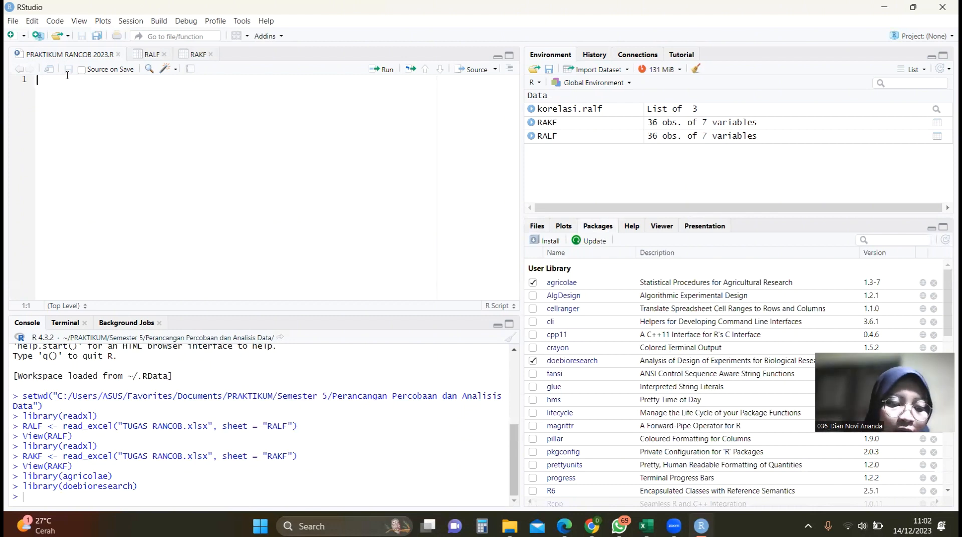
Add the comment #RALF as the first line of the script.
type("#")
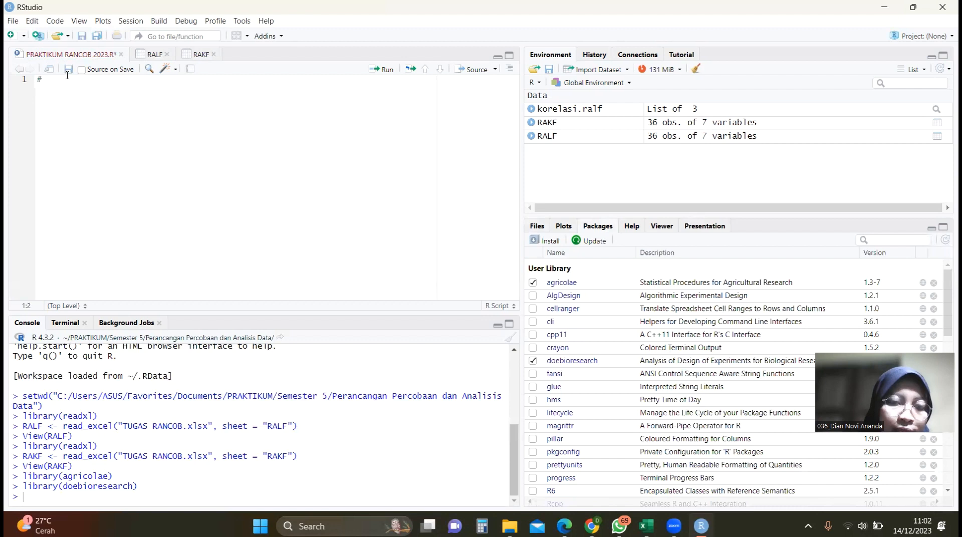
type("ralf")
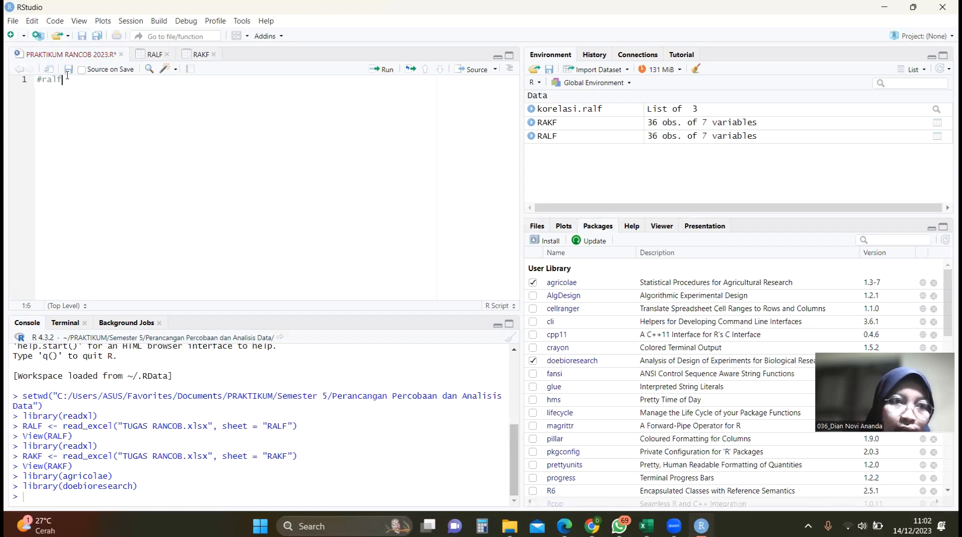
key("BackSpace")
key("BackSpace")
key("BackSpace")
key("BackSpace")
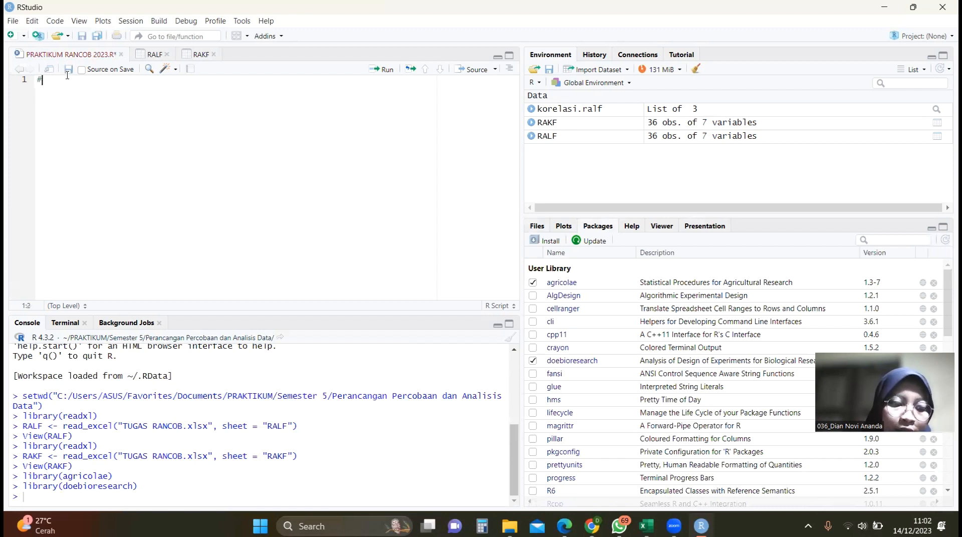
type("RA")
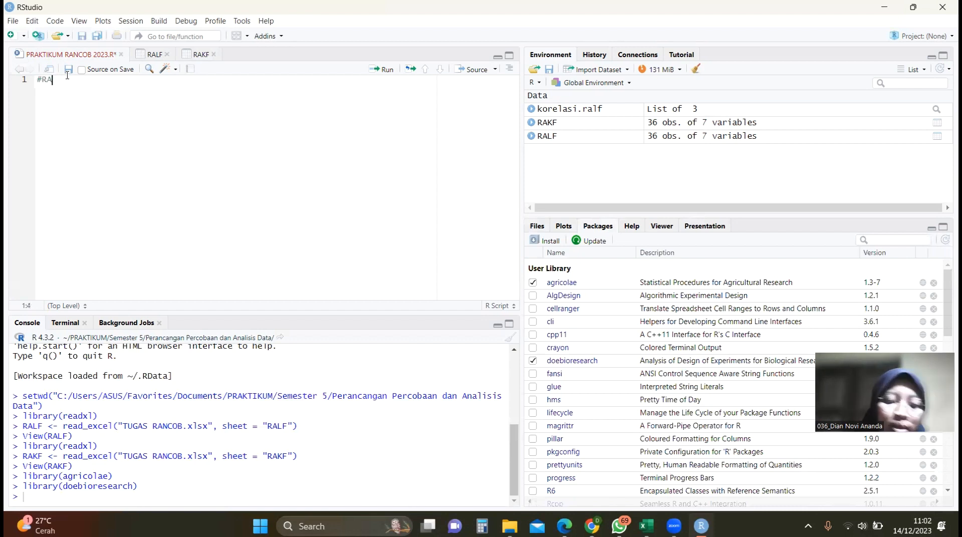
type("FL")
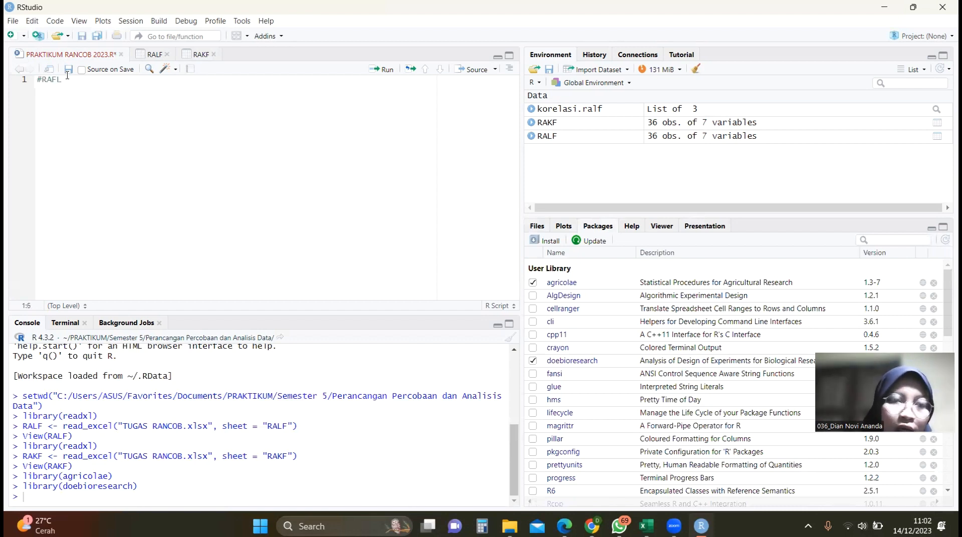
key("Return")
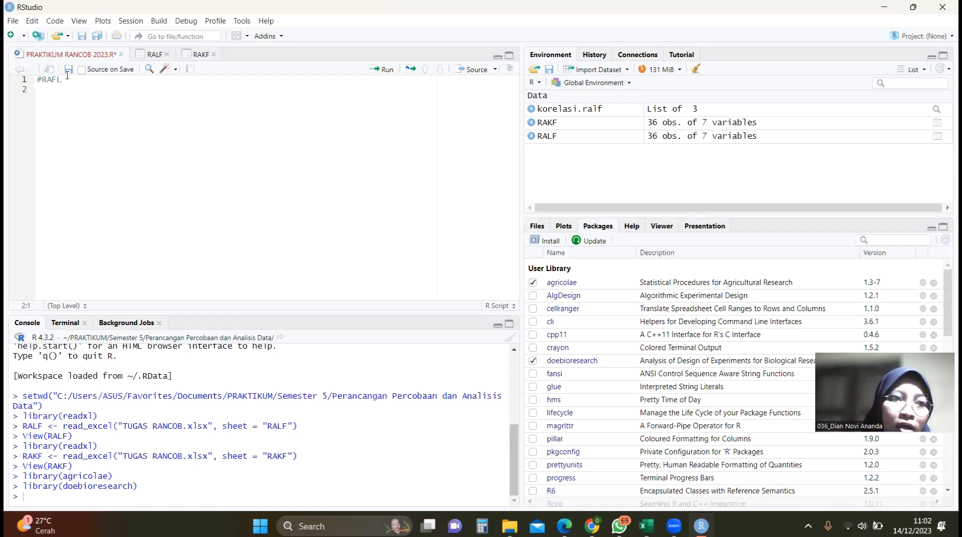
key("BackSpace")
key("BackSpace")
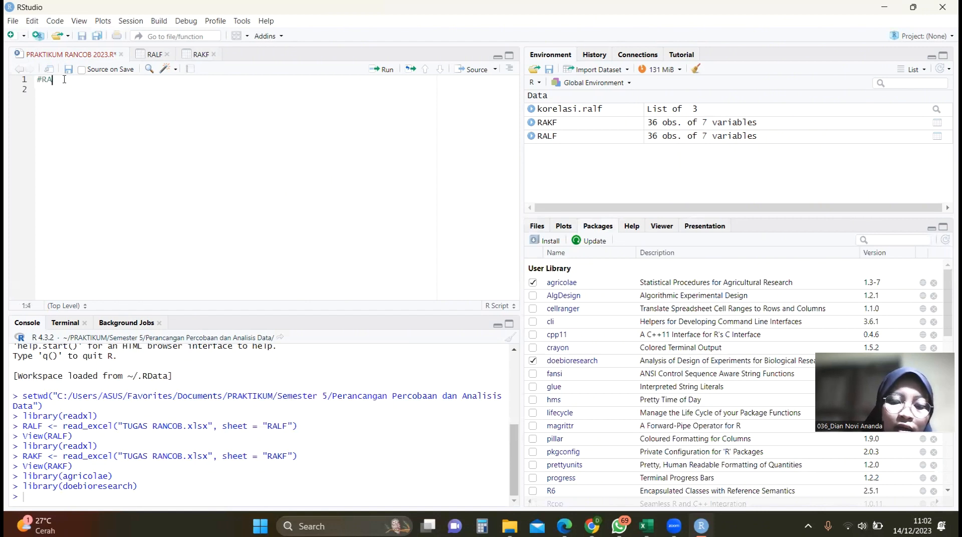
type("LF")
key("Return")
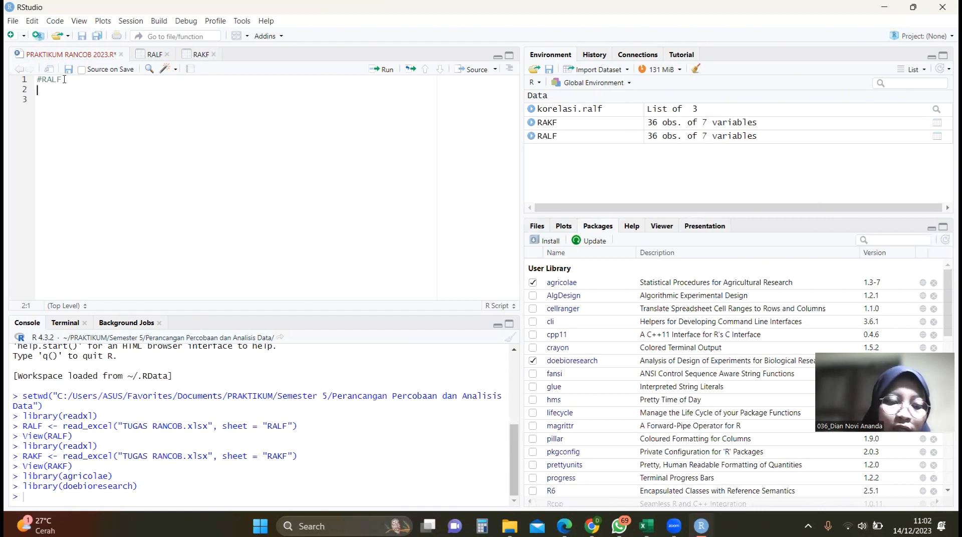
Add the comment #LIHAT DATA and, below it, the line str(RALF).
type("#L")
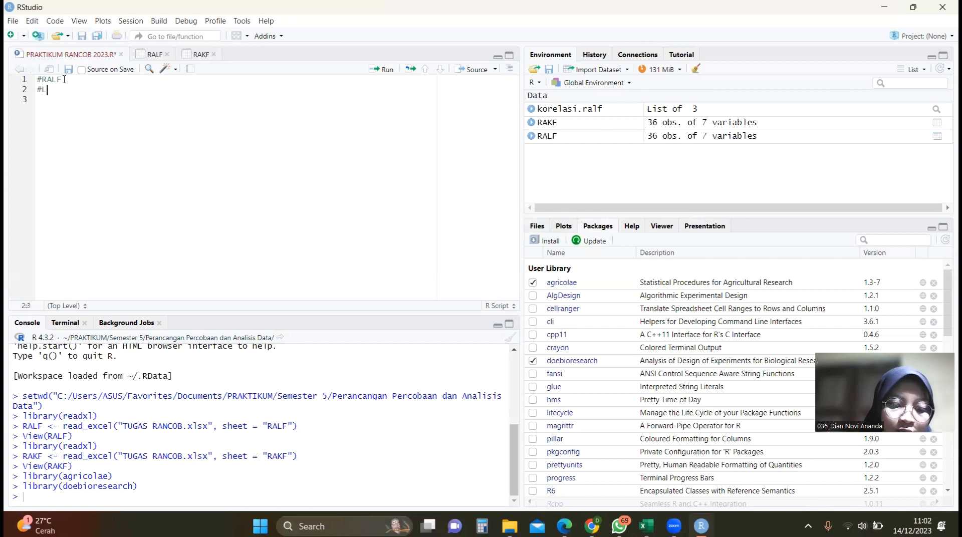
type("IHAT DATA")
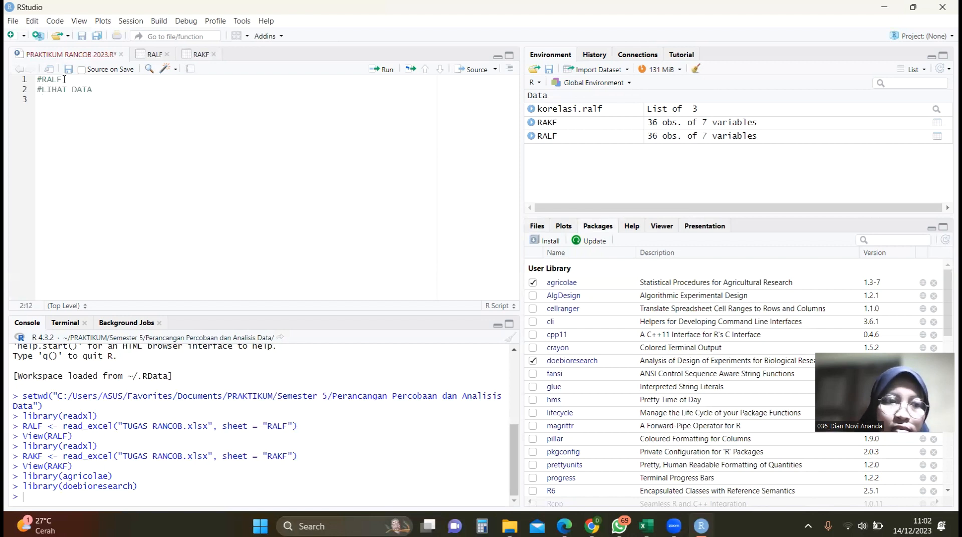
key("Down")
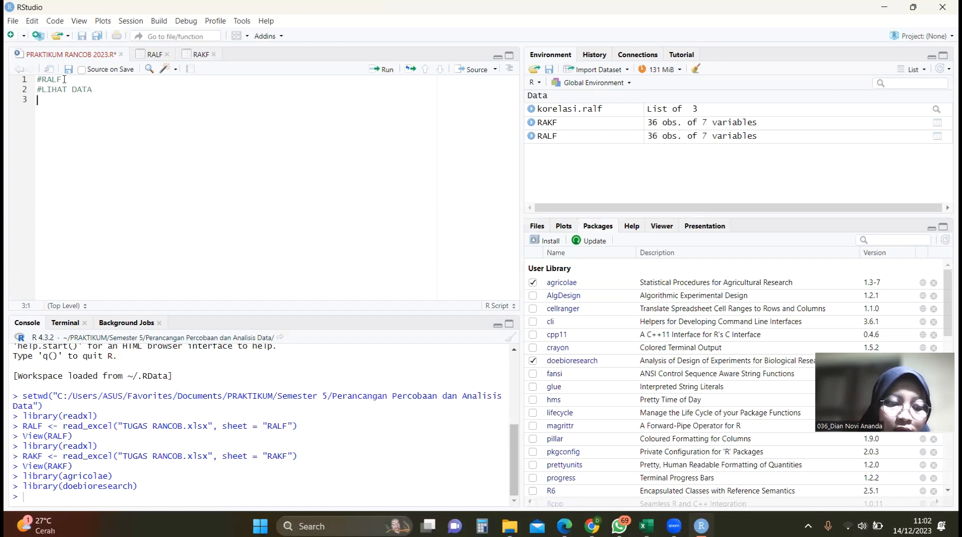
type("str")
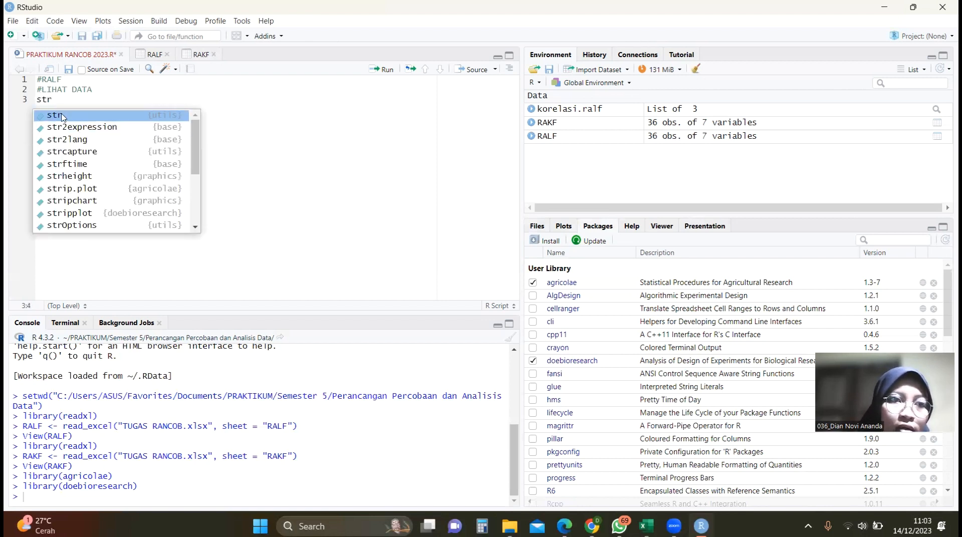
left_click(62, 115)
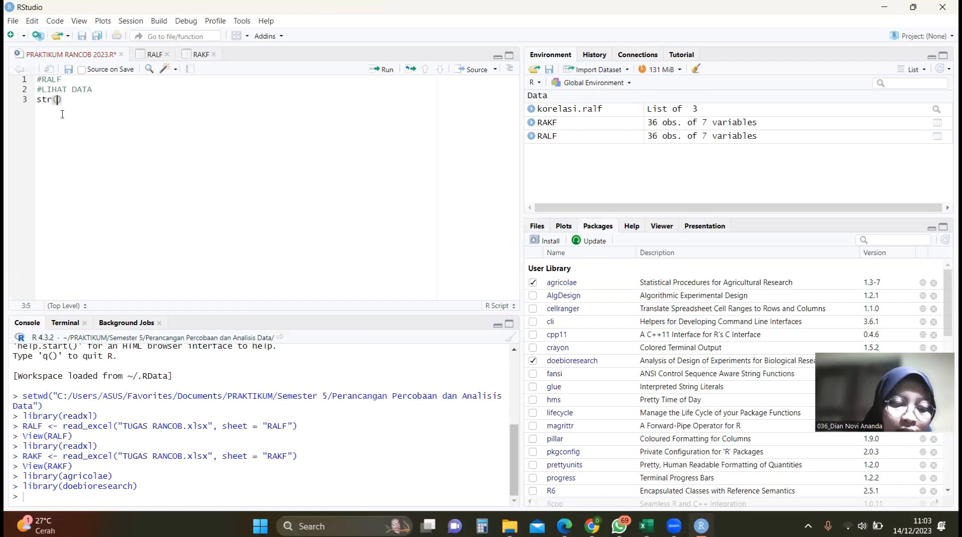
type("RALF")
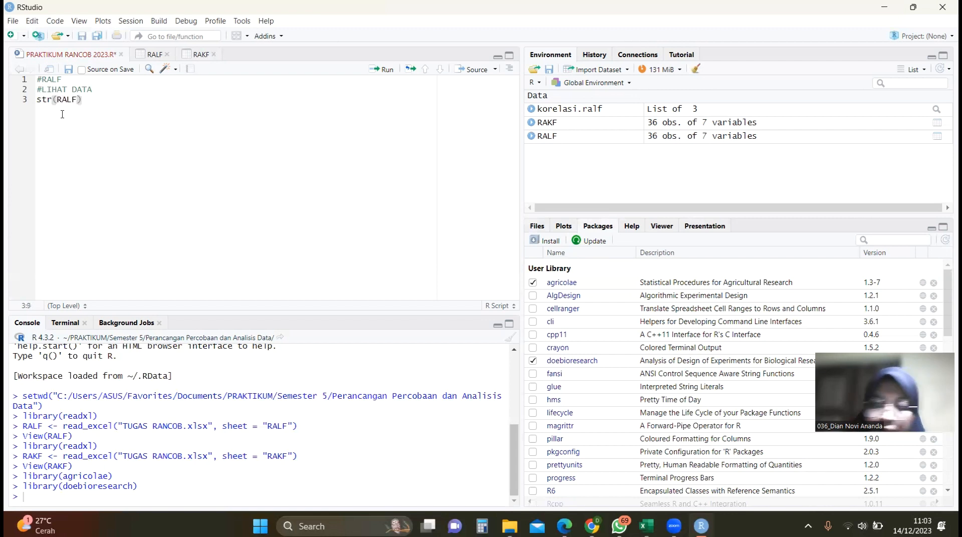
type(")")
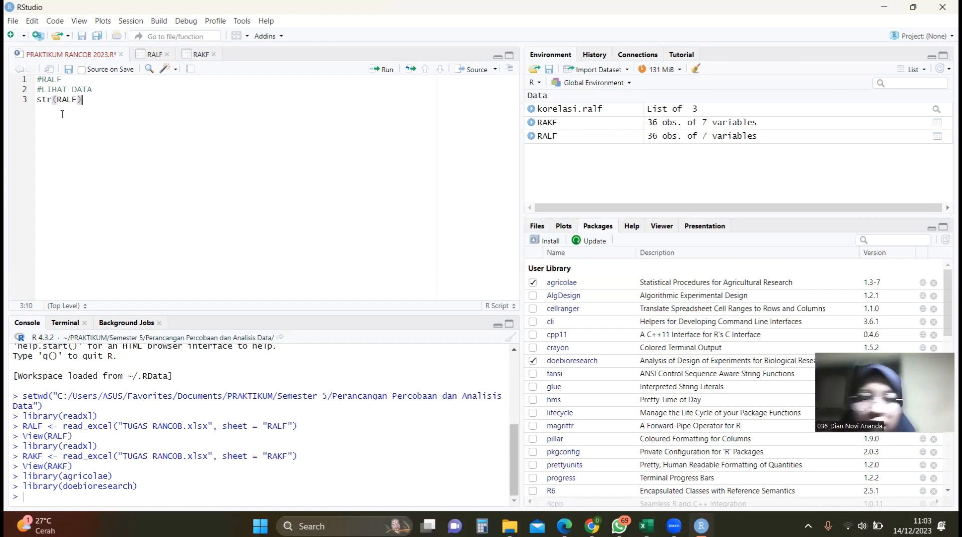
Run the script lines up to and including str(RALF) to output the dataset's structure.
left_click(389, 73)
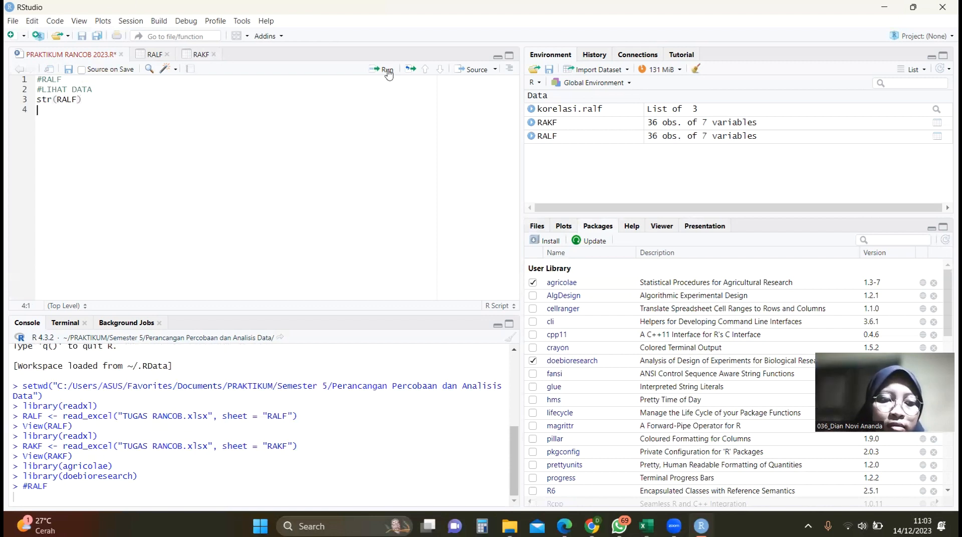
left_click(104, 100)
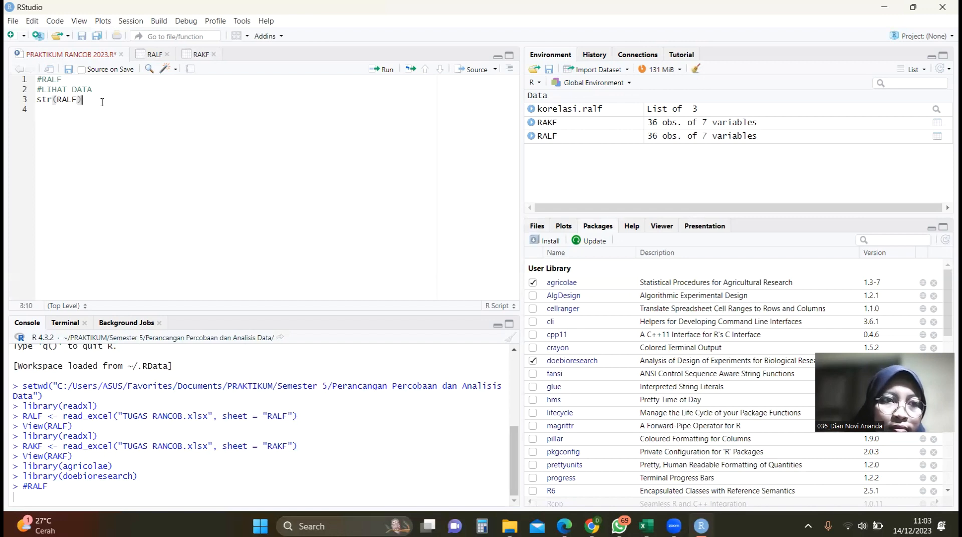
left_click(396, 70)
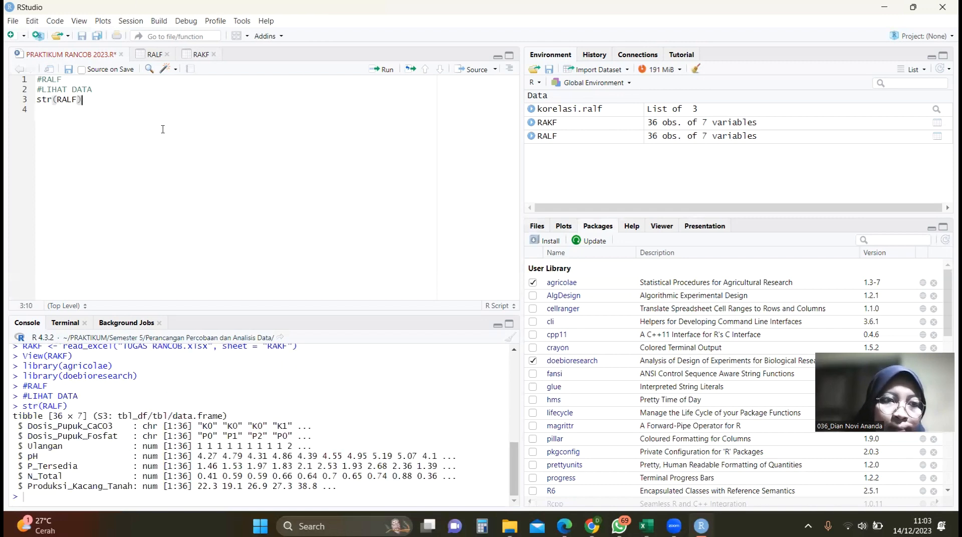
Write and run the line RALF$Dosis_Pupuk_CaCO3<-as.factor(RALF$Dosis_Pupuk_CaCO3) below the structure call.
left_click(81, 118)
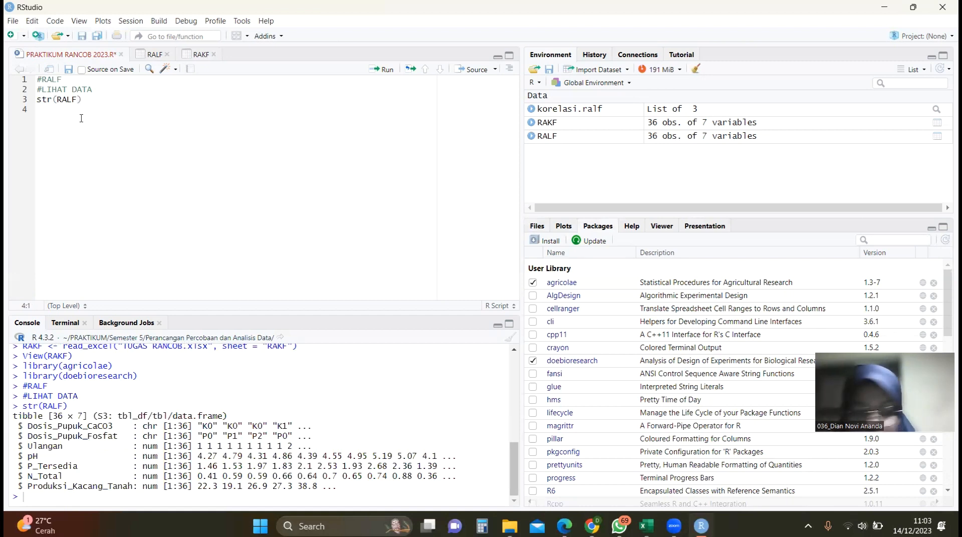
type("RAL")
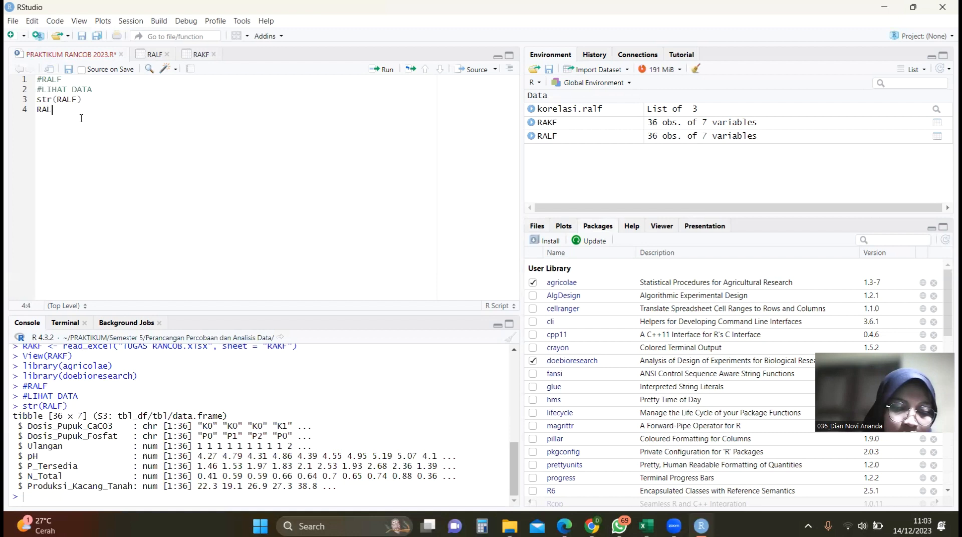
type("F$")
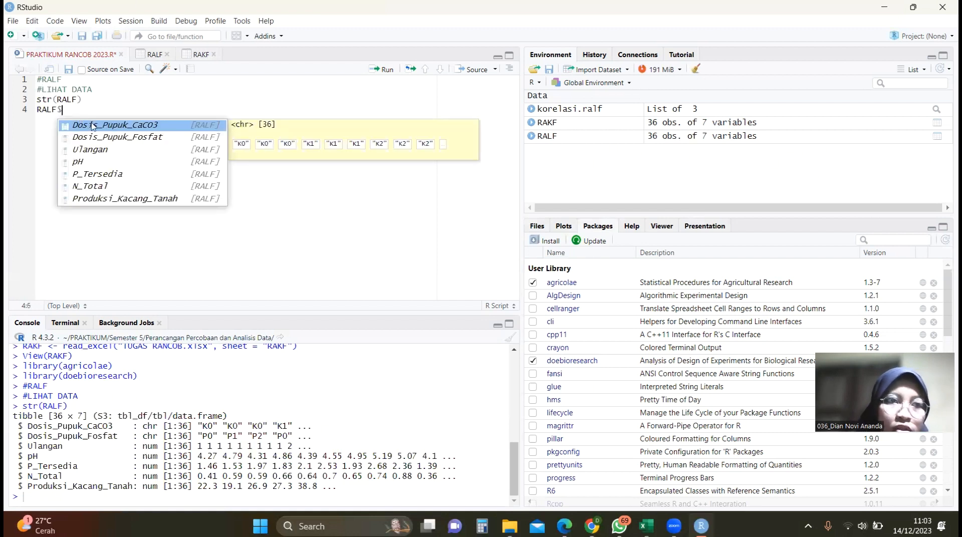
left_click(92, 125)
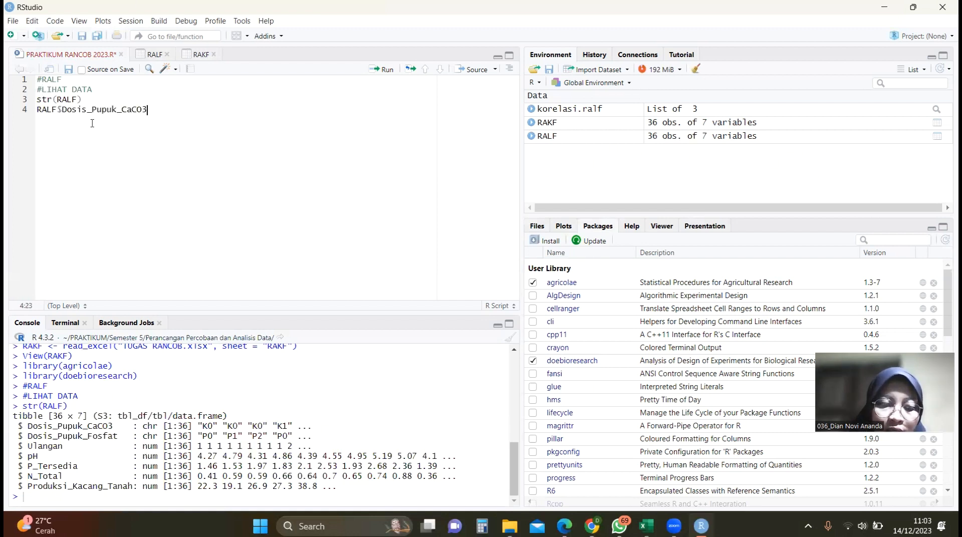
type("<-")
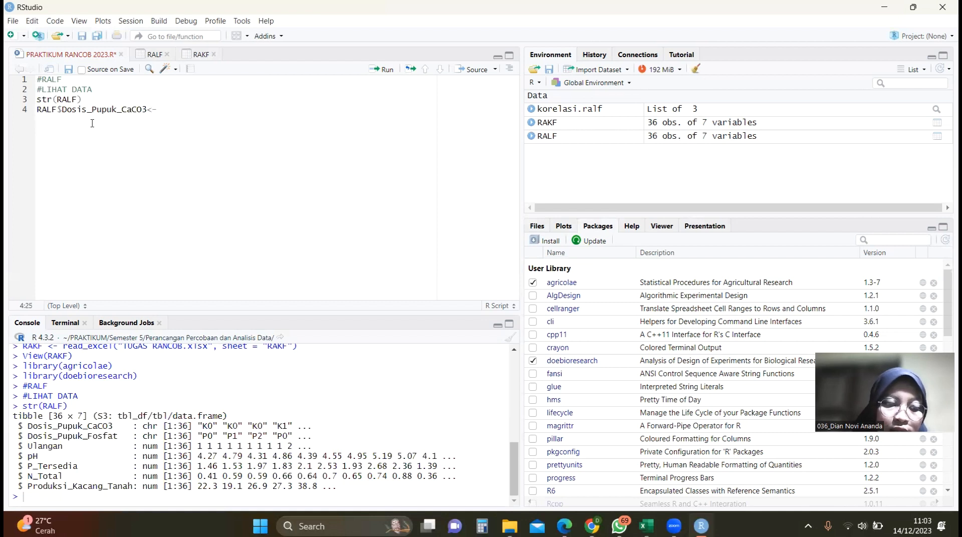
type("a")
type("s.fa")
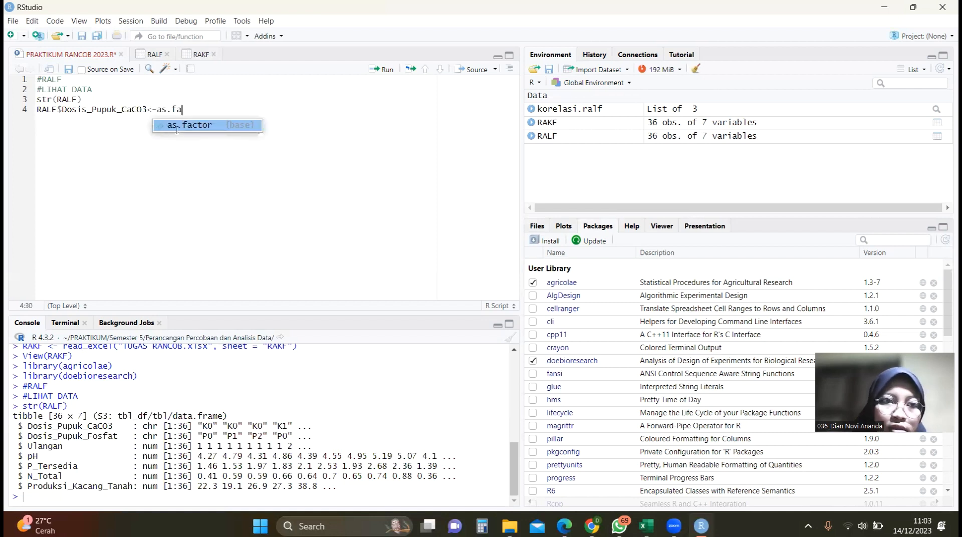
left_click(176, 129)
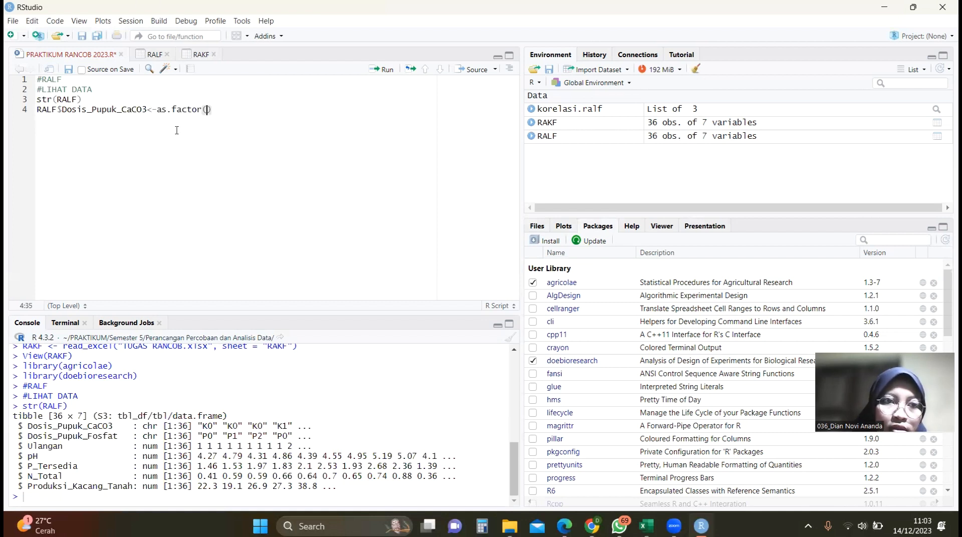
type("RALF$")
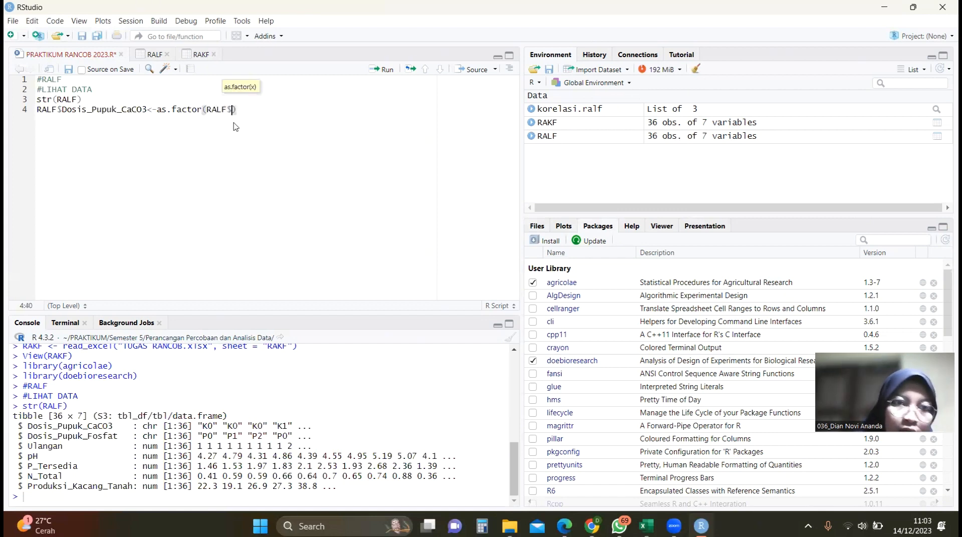
left_click(270, 125)
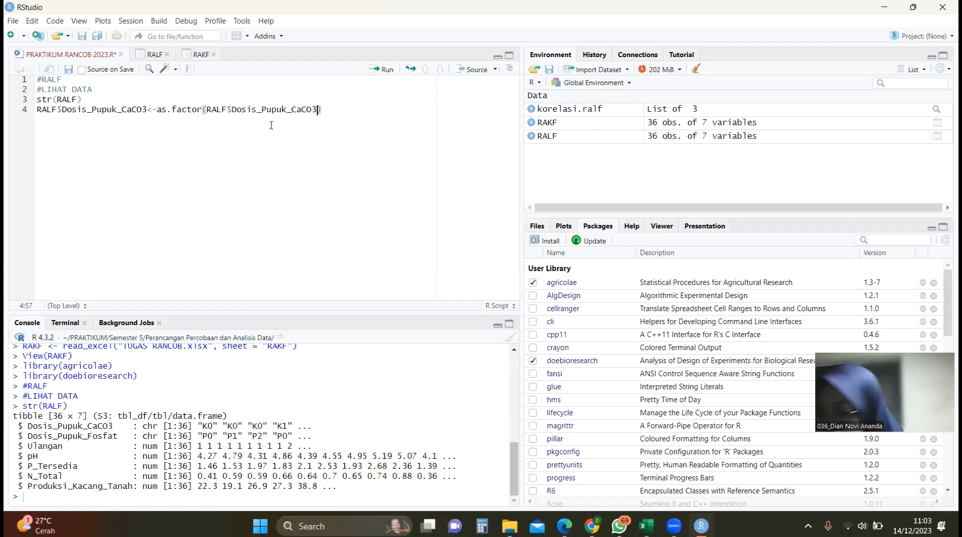
left_click(366, 110)
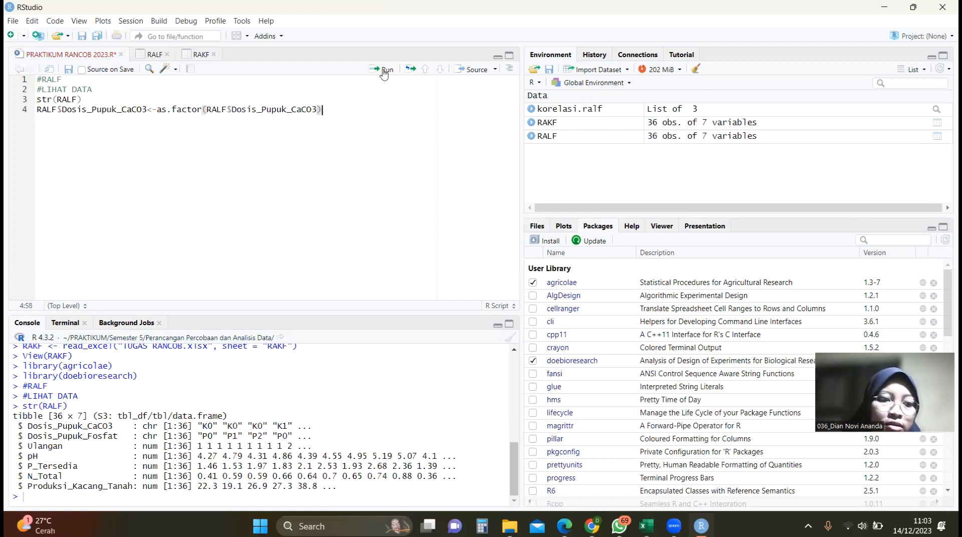
left_click(383, 72)
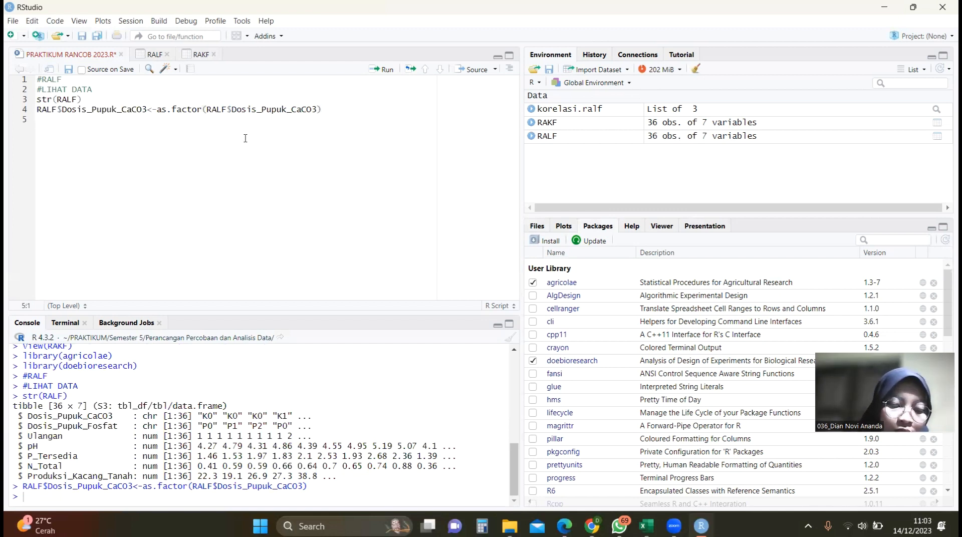
Write and run the line RALF$Dosis_Pupuk_Fosfat<-as.factor(RALF$Dosis_Pupuk_Fosfat) below the CaCO3 factor conversion.
type("RALF")
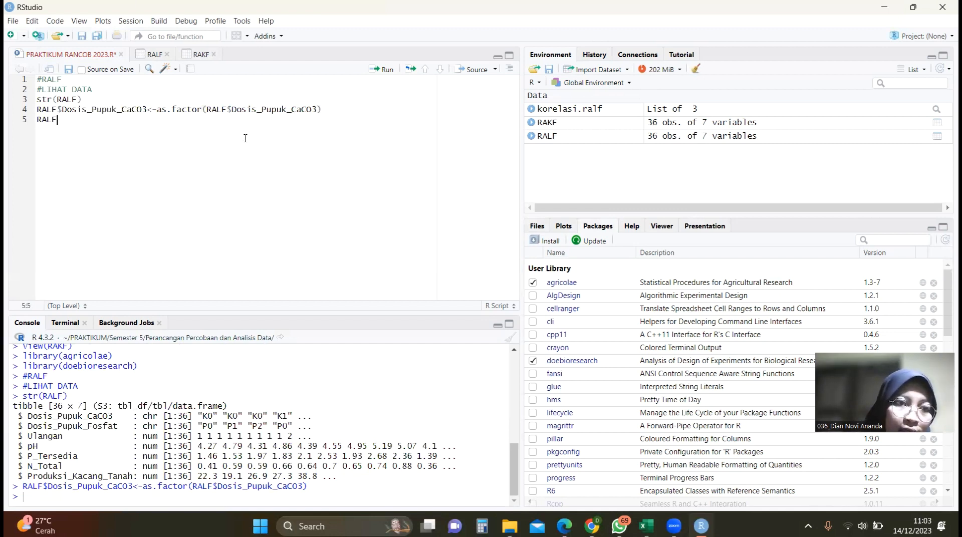
type("$")
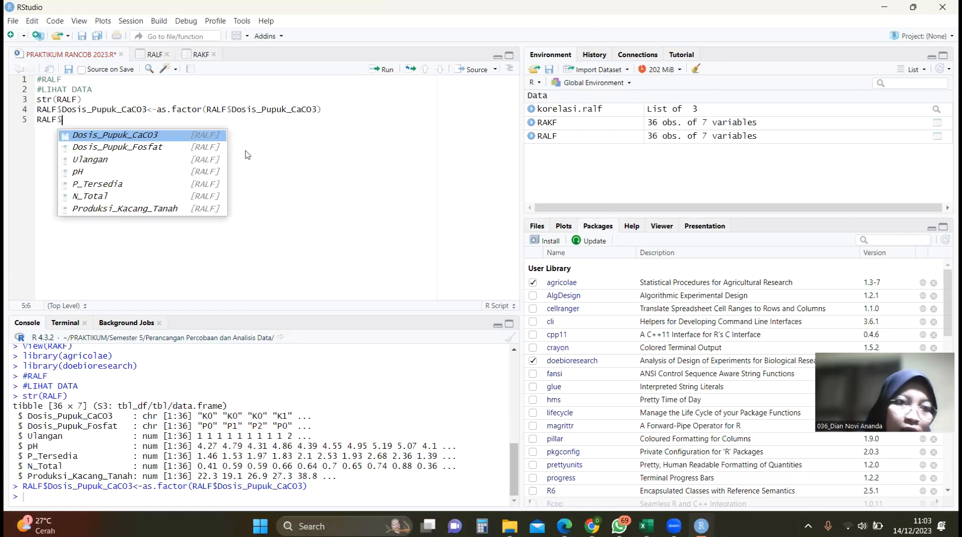
left_click(168, 147)
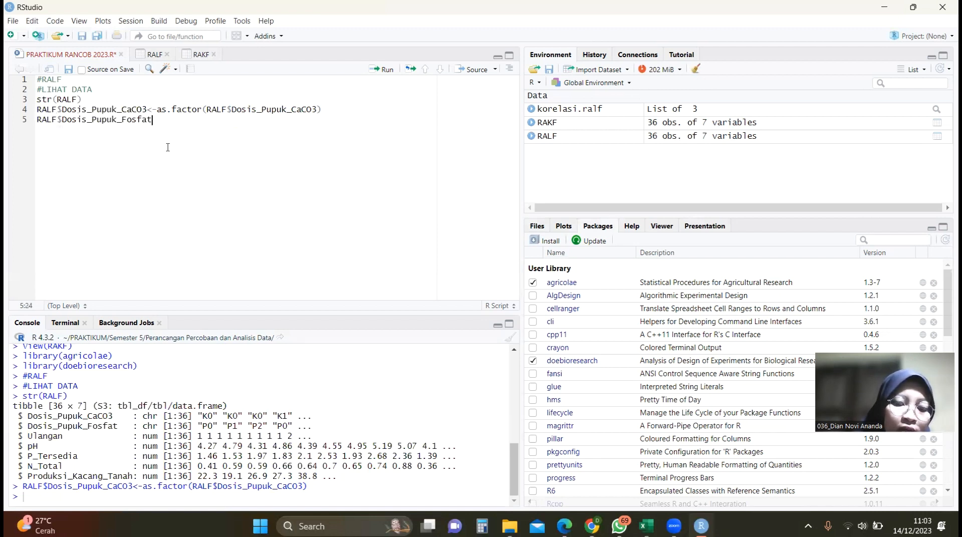
type("<-a")
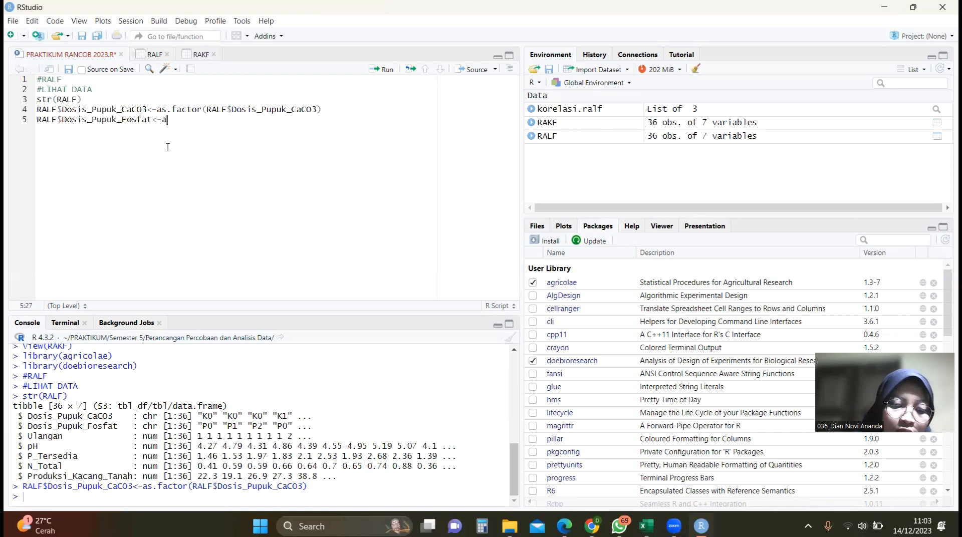
type("s.fa")
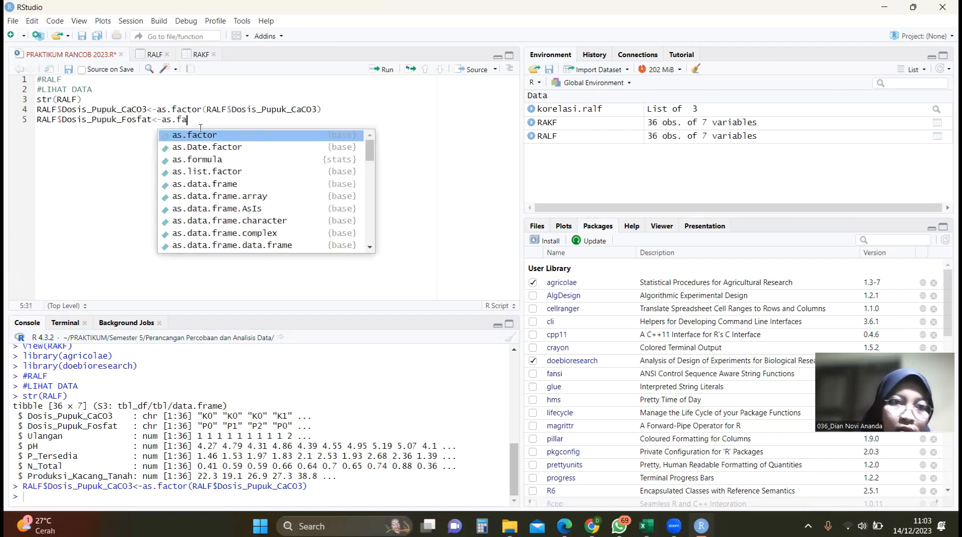
left_click(199, 134)
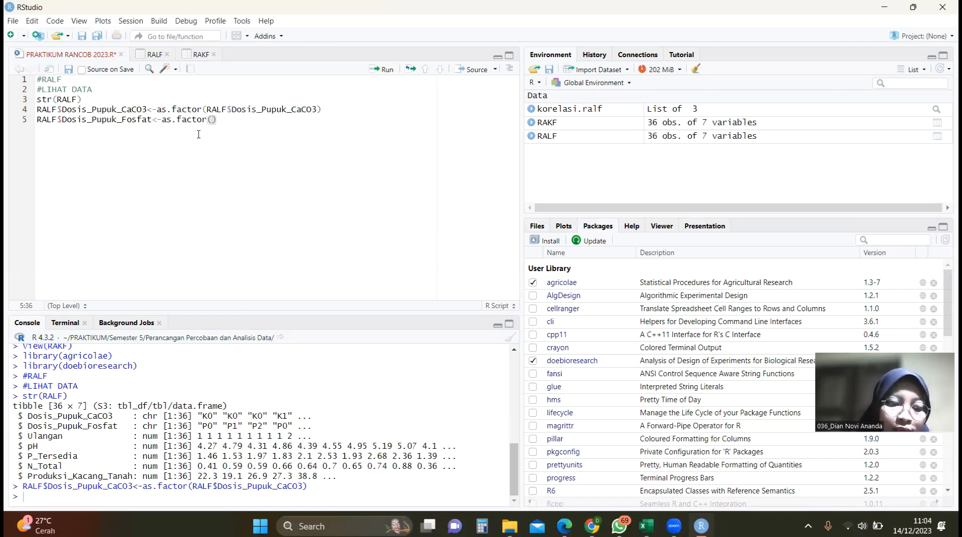
type("RALF")
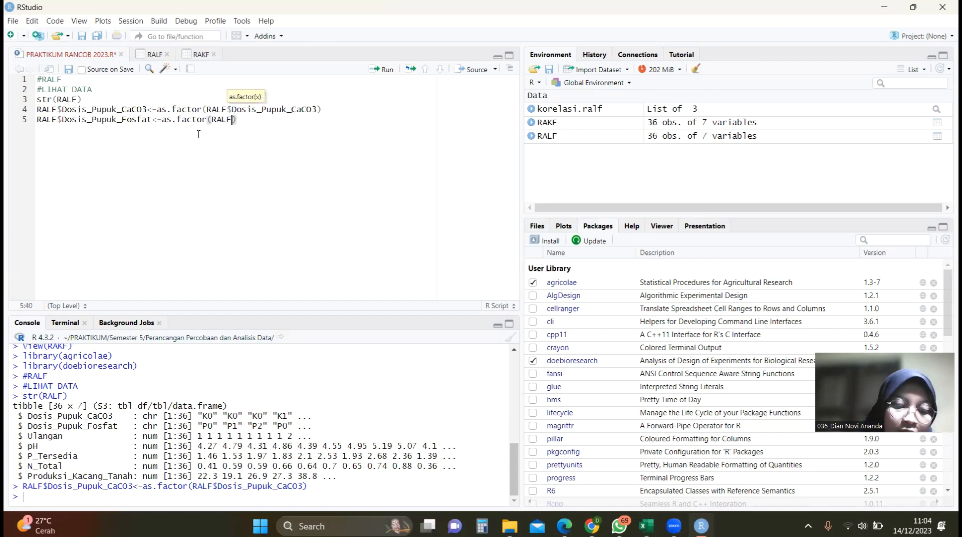
type("$")
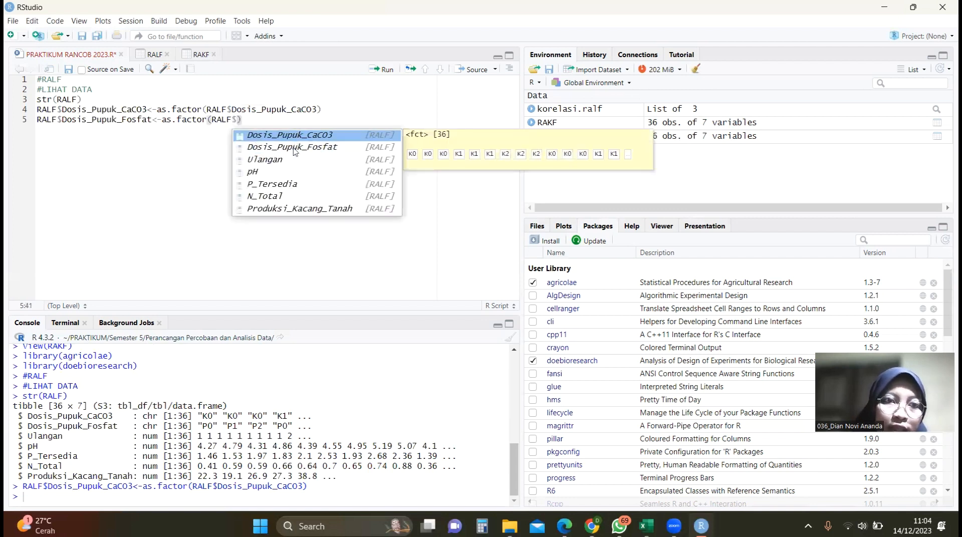
key("Return")
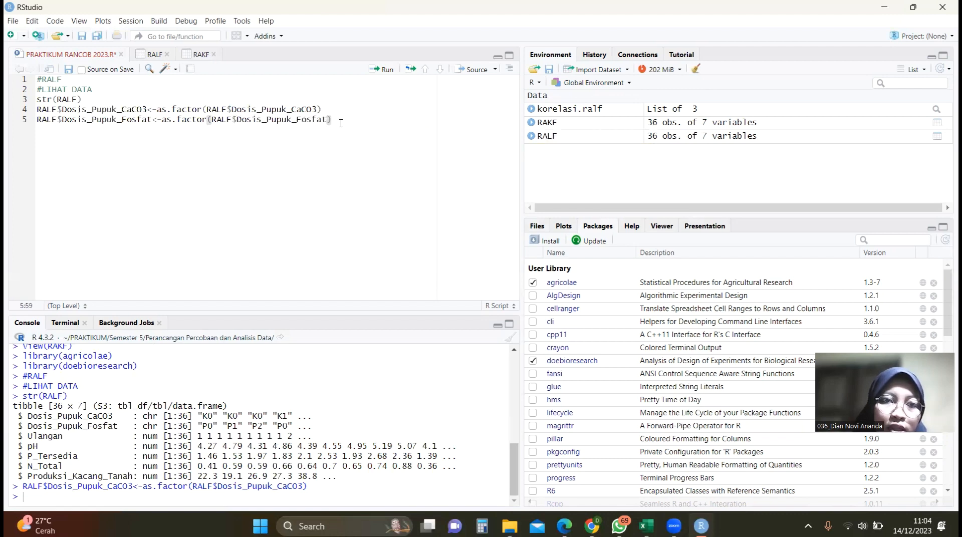
left_click(341, 124)
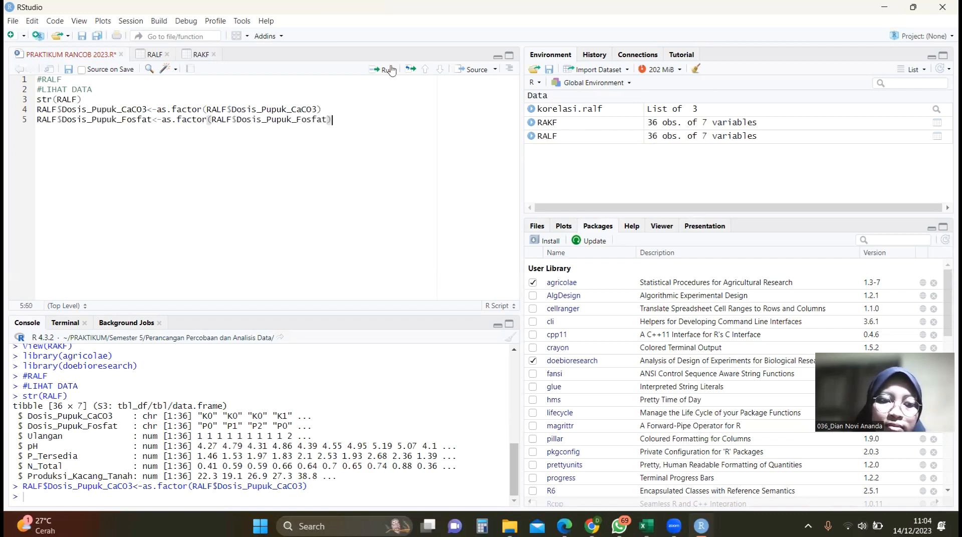
left_click(390, 70)
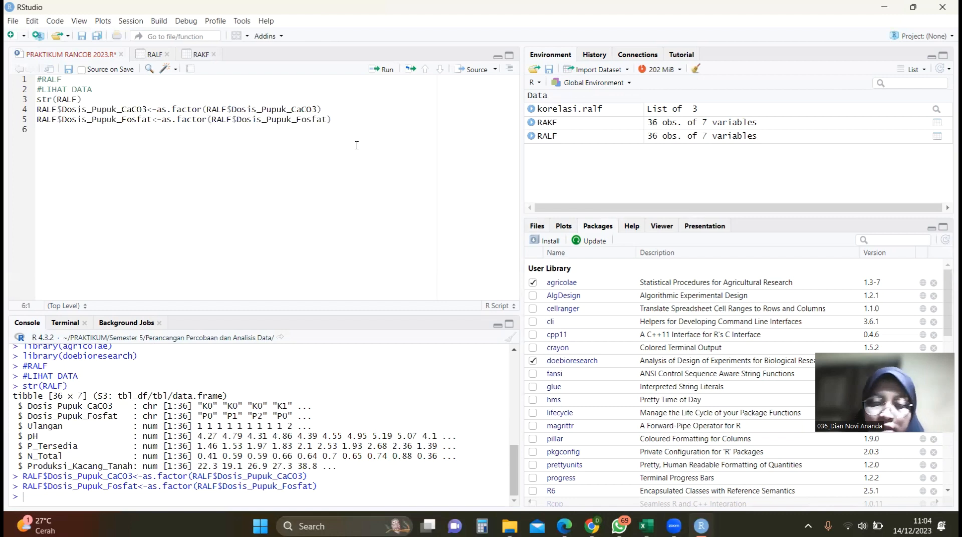
Add a second str(RALF) line below the factor conversions and run it to output the dataset's structure.
type("s")
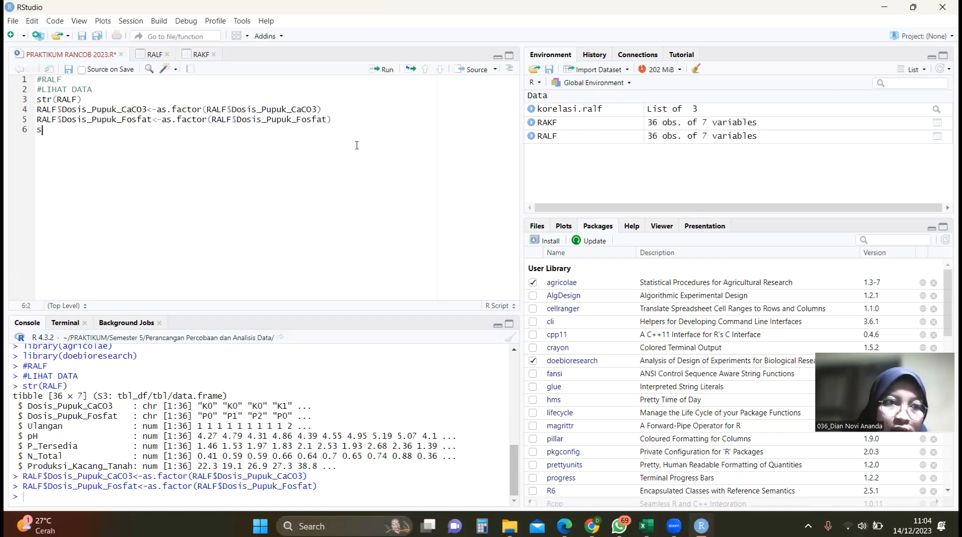
type("tr")
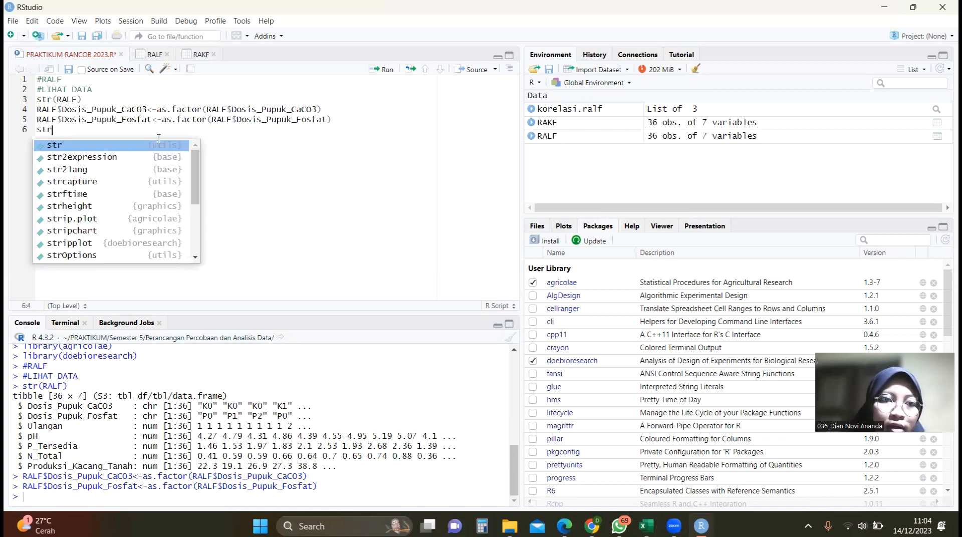
key("Return")
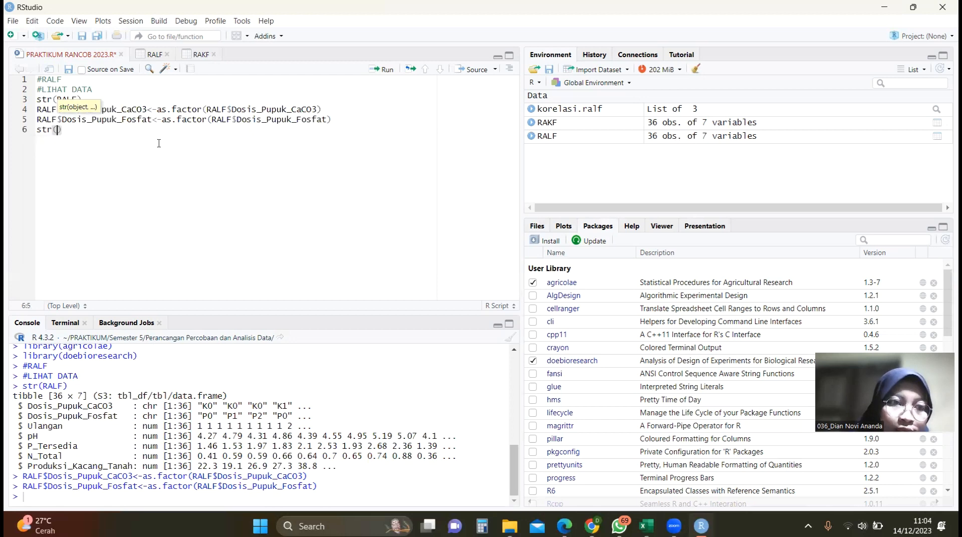
type("ra")
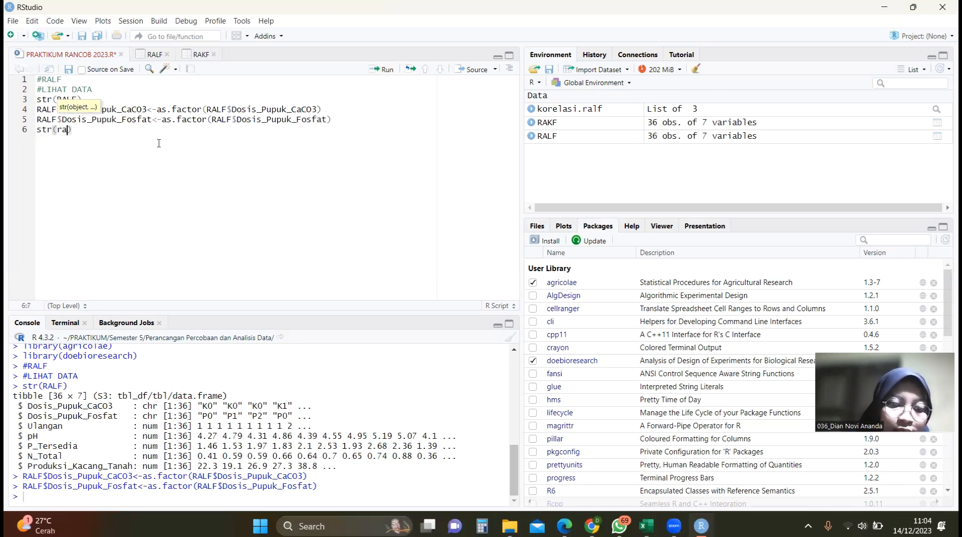
key("BackSpace")
key("BackSpace")
type("RAL")
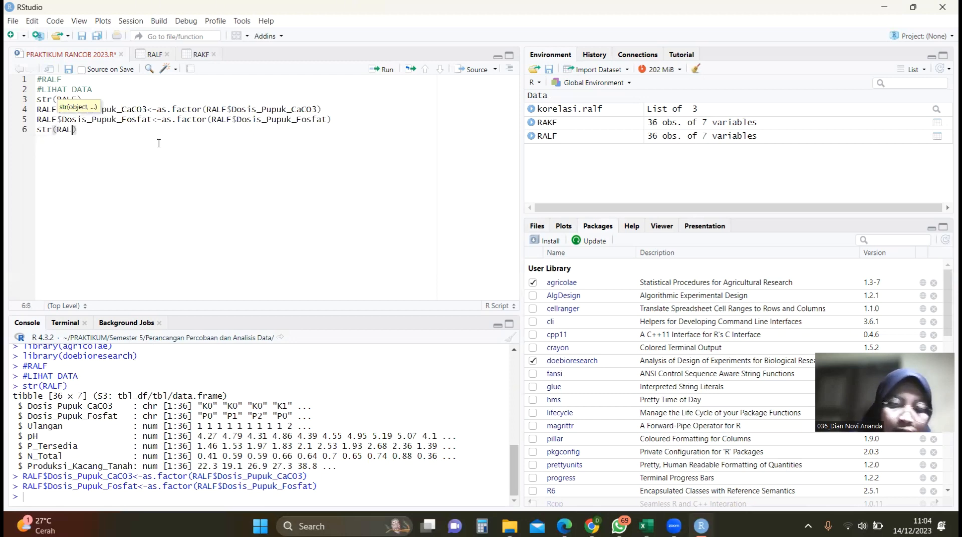
type("F)")
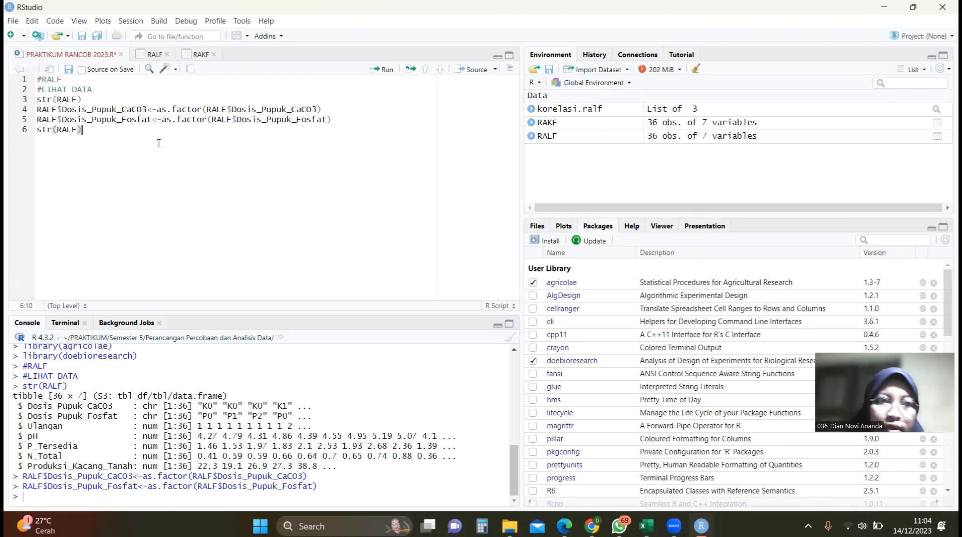
left_click(388, 69)
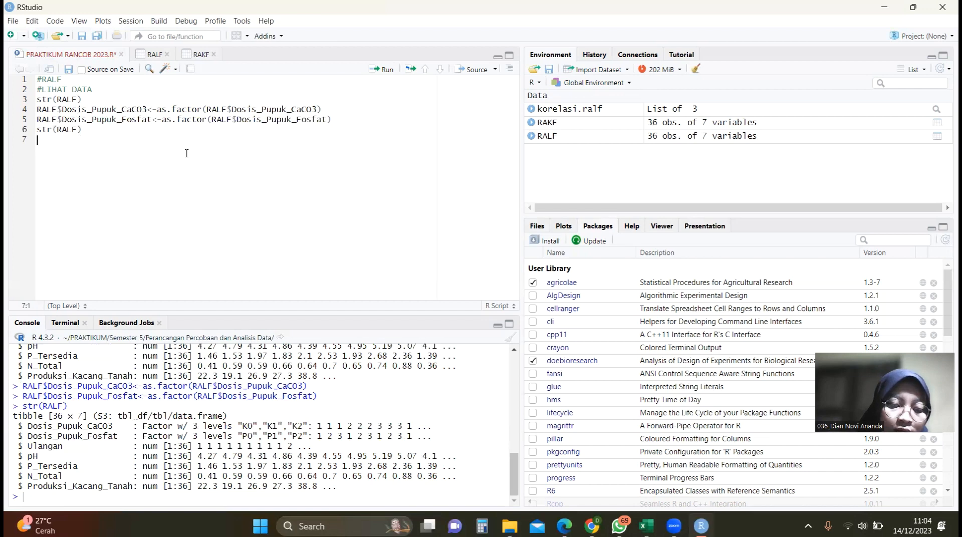
Add the line summary(RALF) below the second structure call and run it to output the summary statistics.
type("summa")
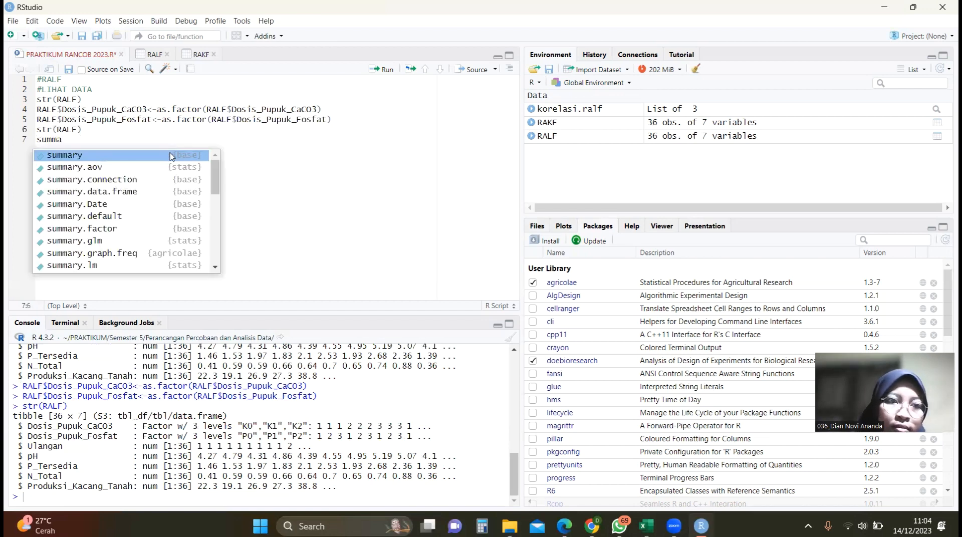
left_click(170, 154)
type("R")
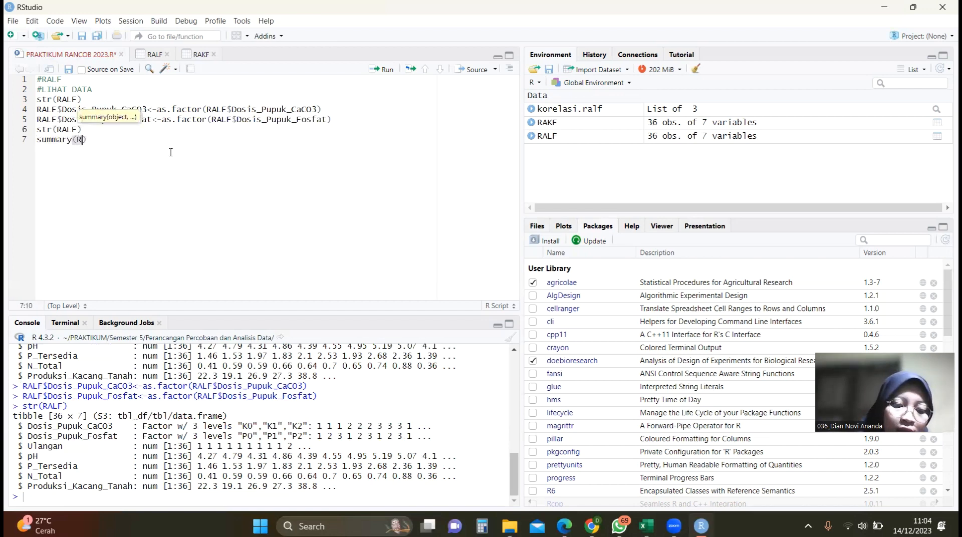
type("ALF")
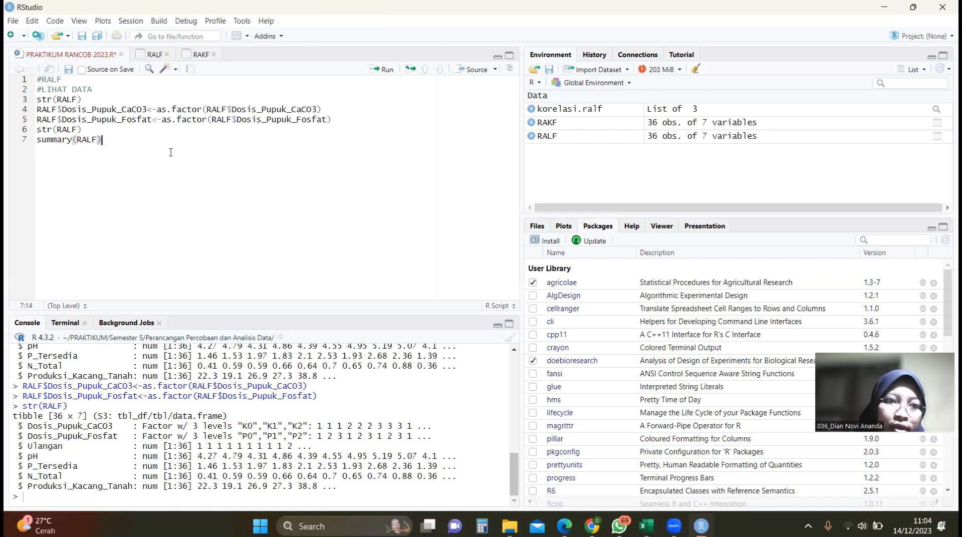
left_click(386, 69)
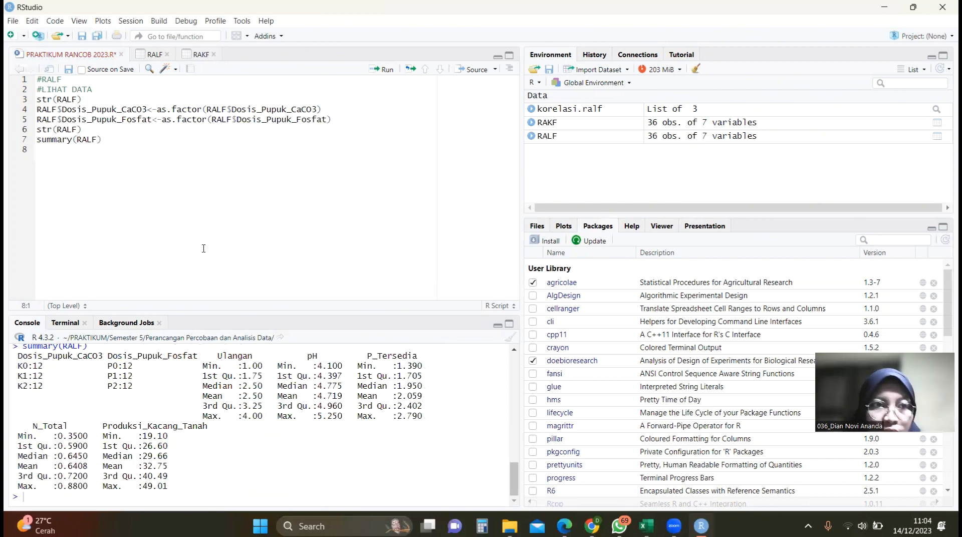
key("ctrl+alt+r")
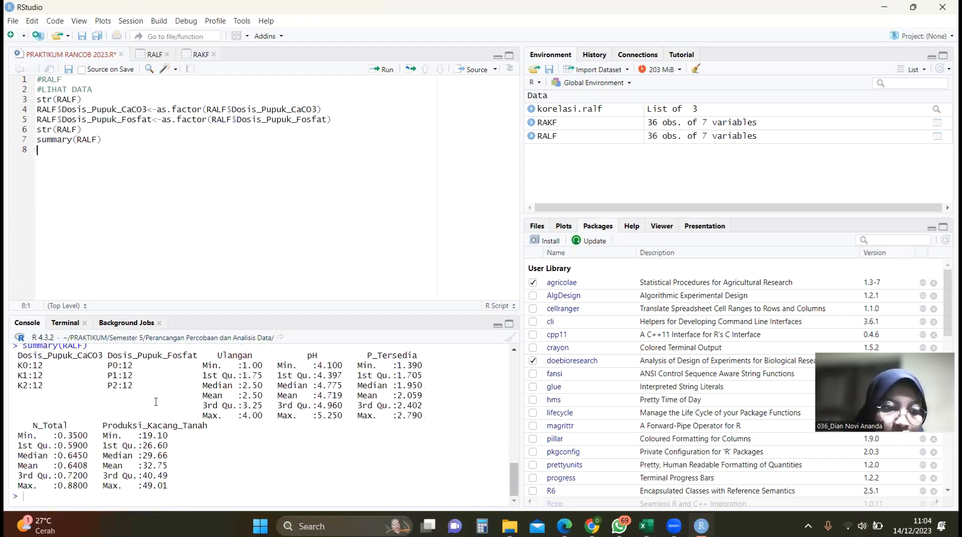
Leave a blank line below the summary call and add the comment #ANOVA DAN UJI LANJUT.
key("Return")
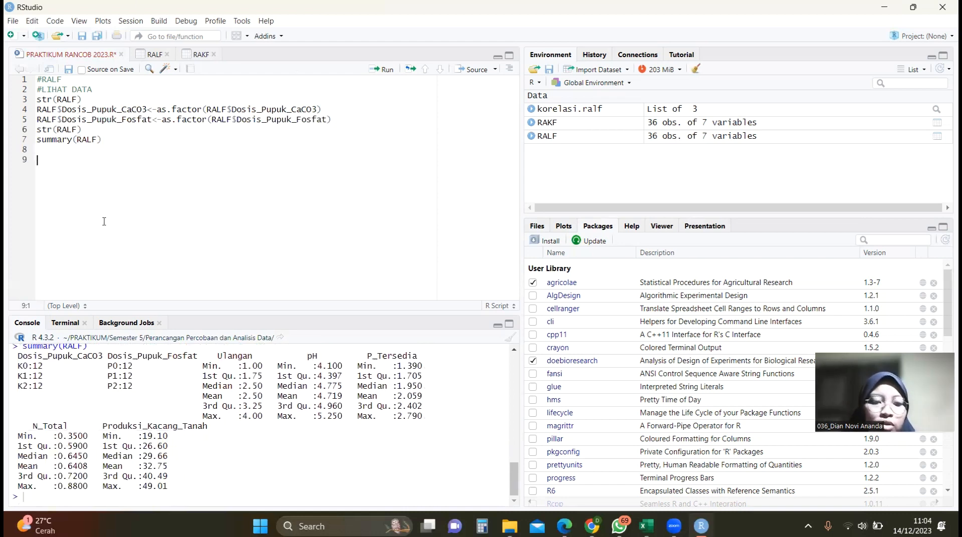
type("#")
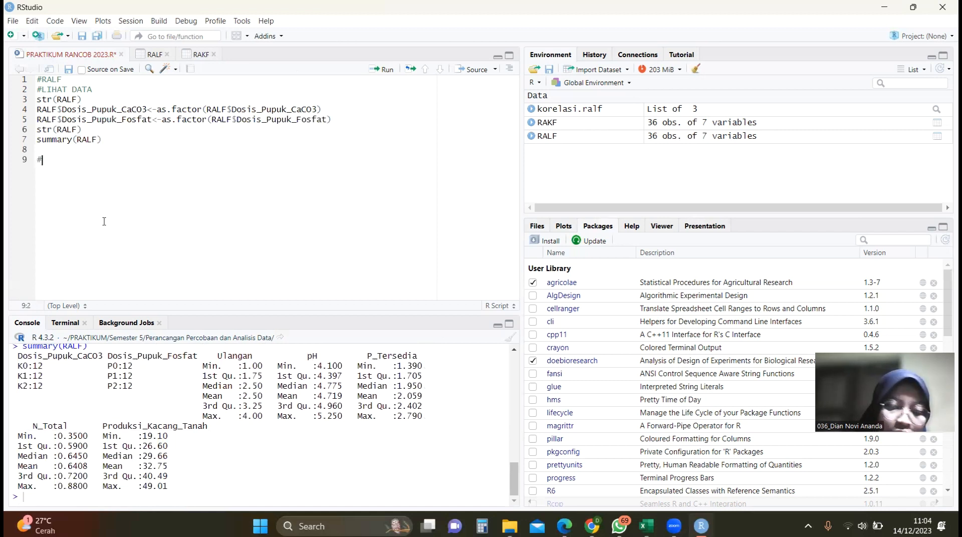
type("ANOVA D")
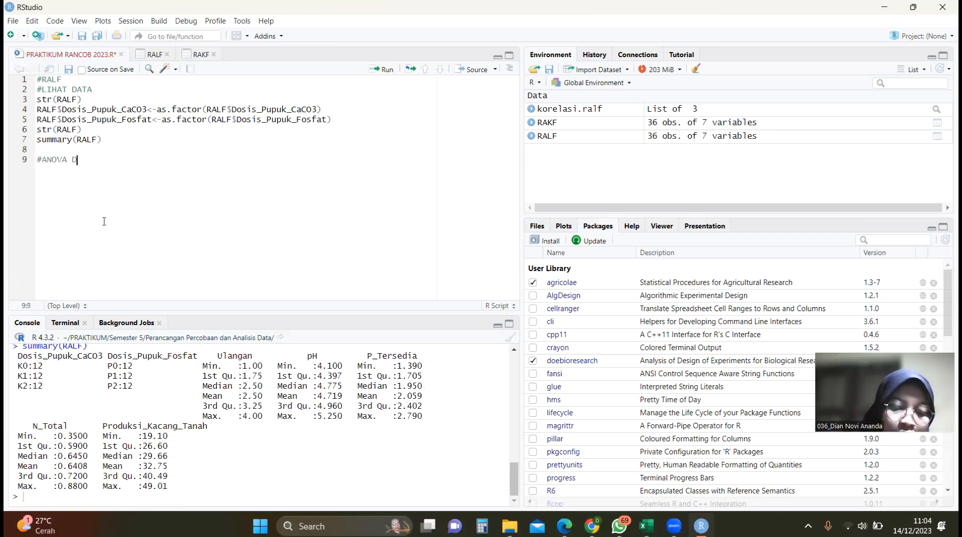
type("AN UJI ")
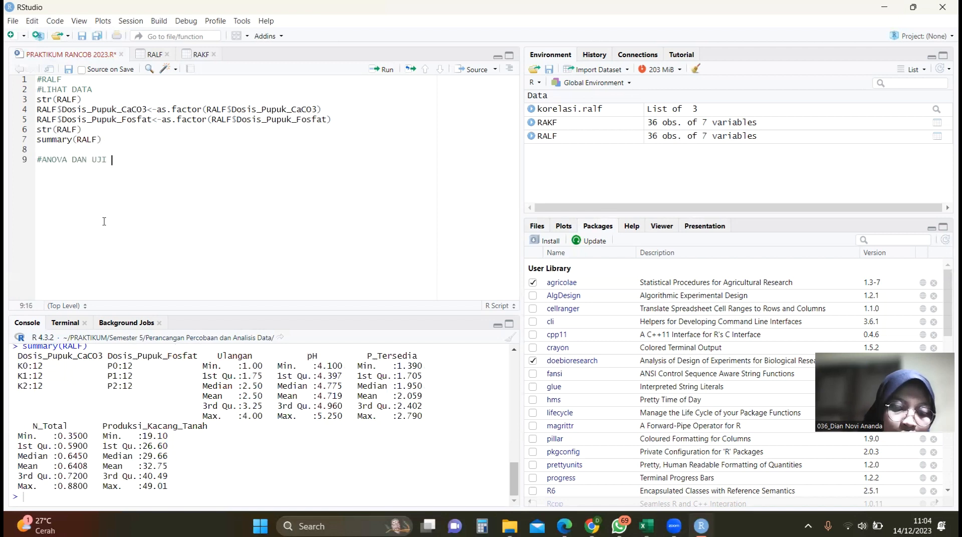
type("LANJUT")
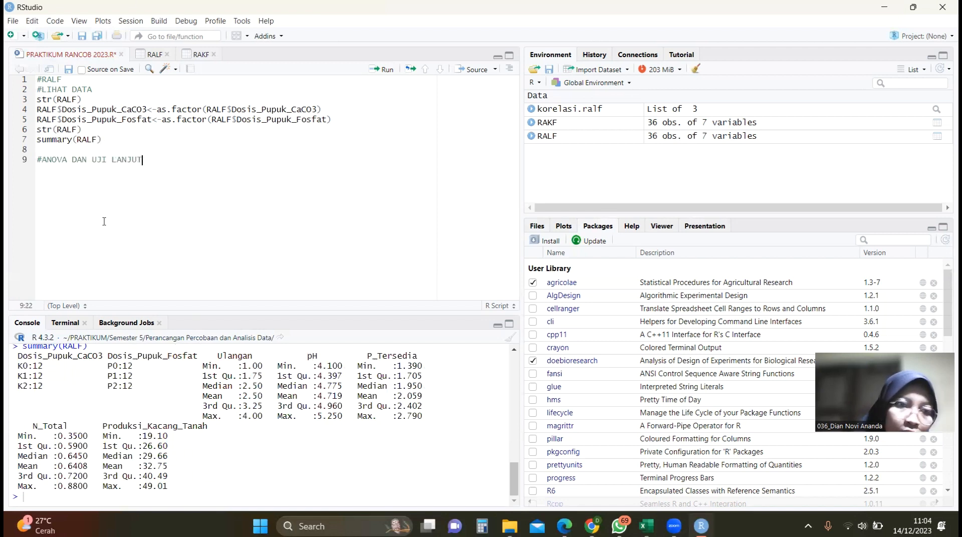
key("Return")
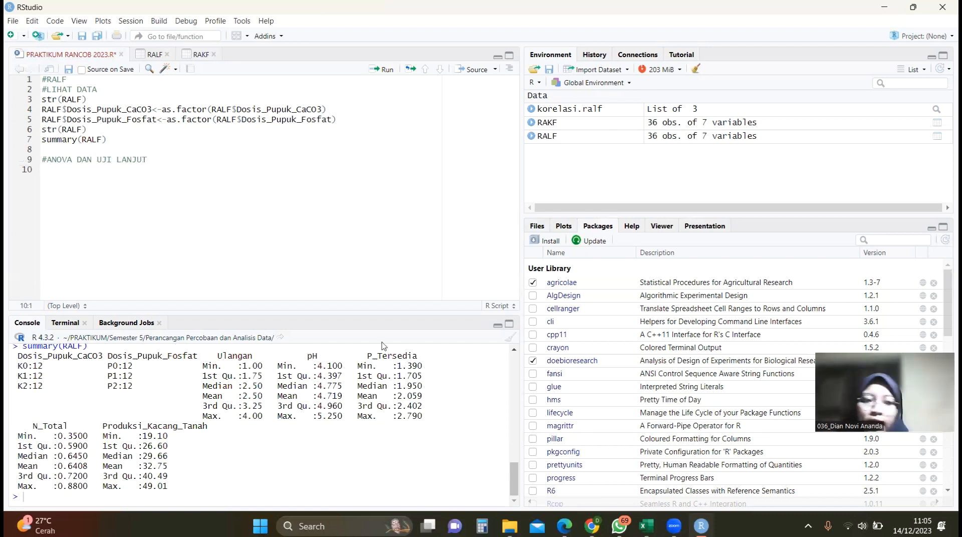
Copy the usage line fcrd2fact(data, fact.A, fact.B, Multiple.comparison.test) from the doebioresearch package documentation into the script below the ANOVA comment.
left_click(559, 360)
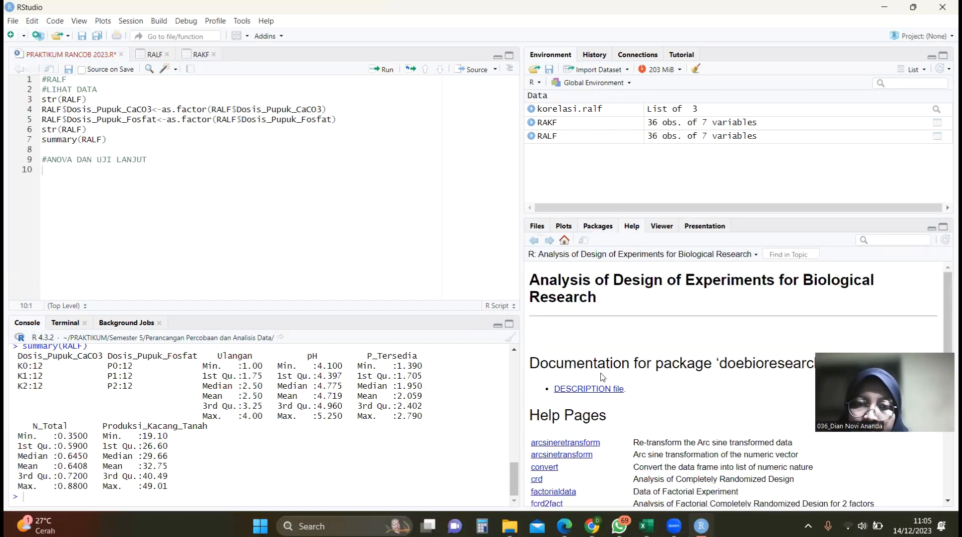
scroll(601, 376, "down", 2)
scroll(601, 377, "down", 4)
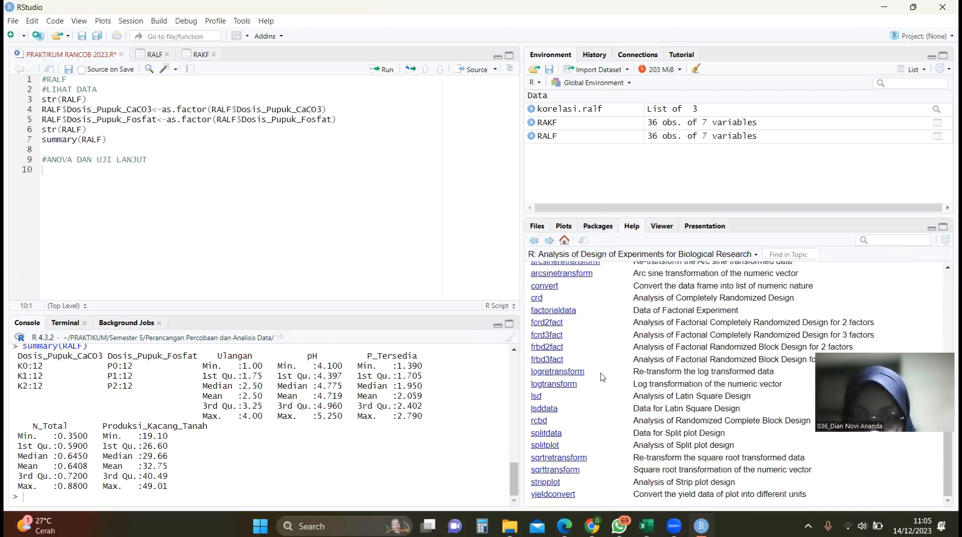
left_click(538, 327)
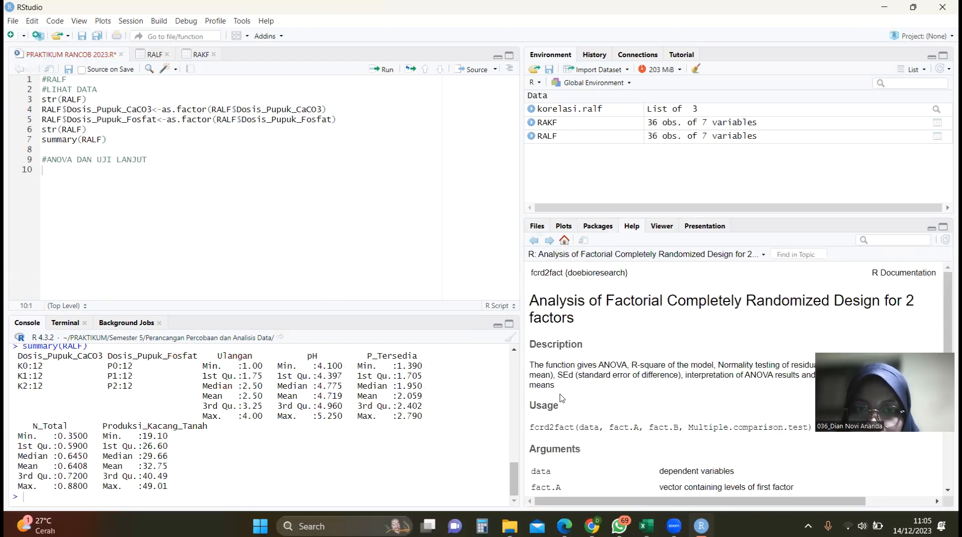
scroll(558, 400, "down", 1)
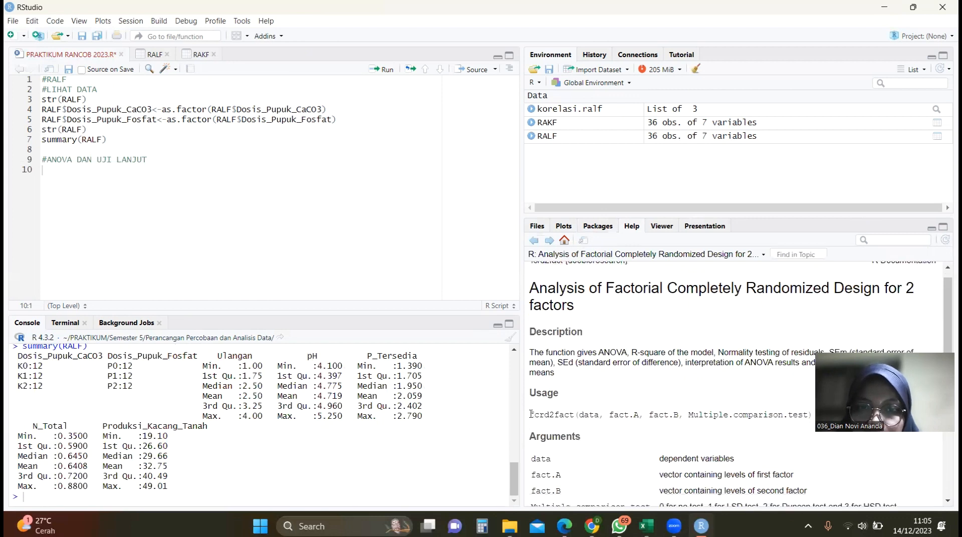
left_click_drag(530, 413, 813, 417)
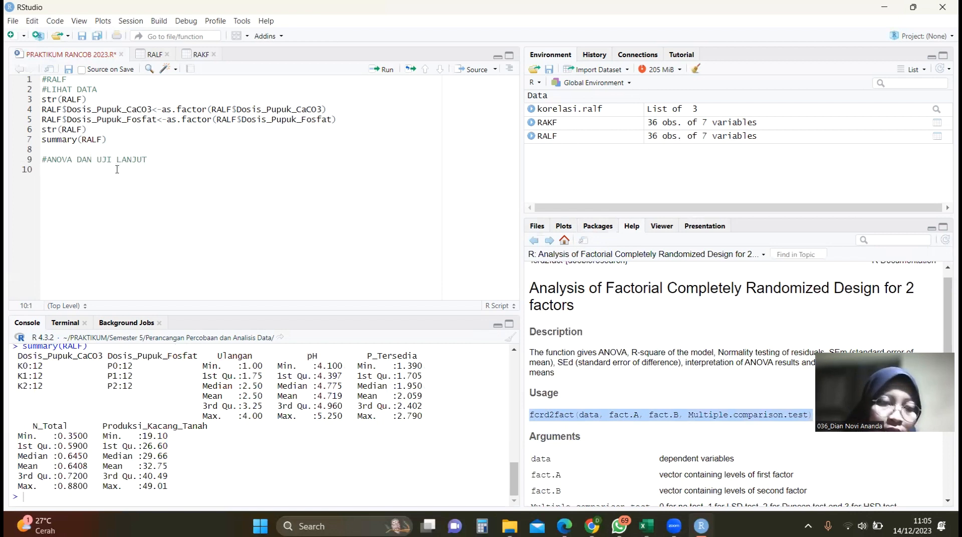
key("ctrl+v")
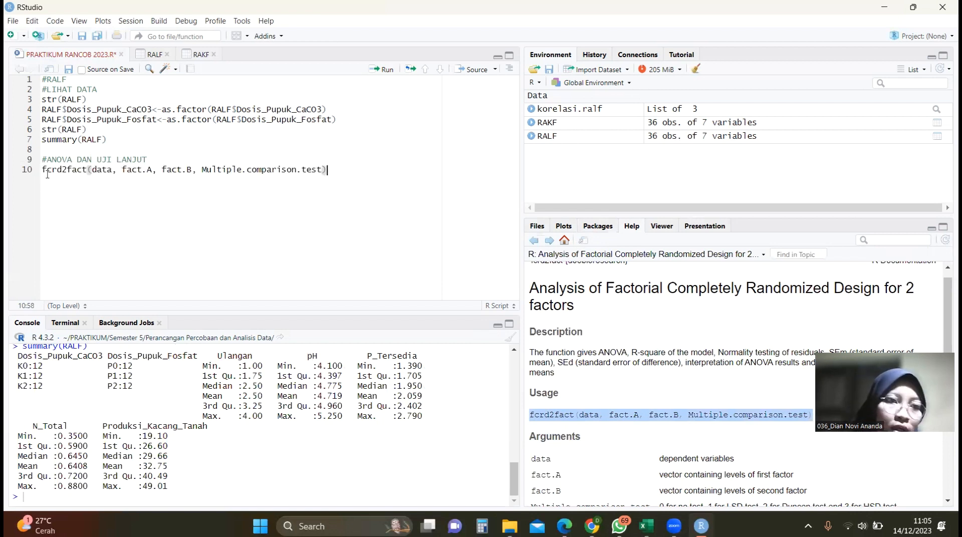
Replace the data argument of the fcrd2fact call with RALF[,4:7], checking the response column positions in the RALF dataset.
left_click(103, 170)
double_click(103, 171)
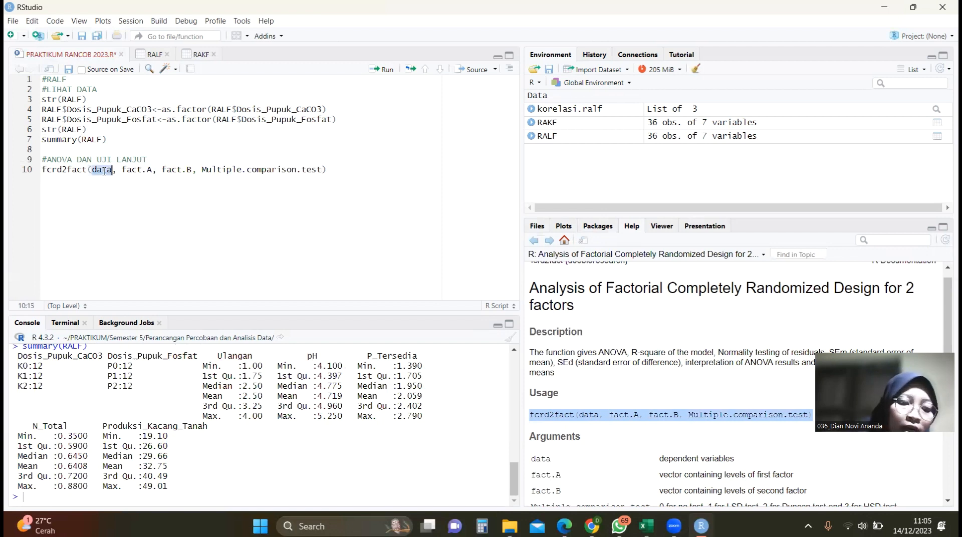
type("RALF")
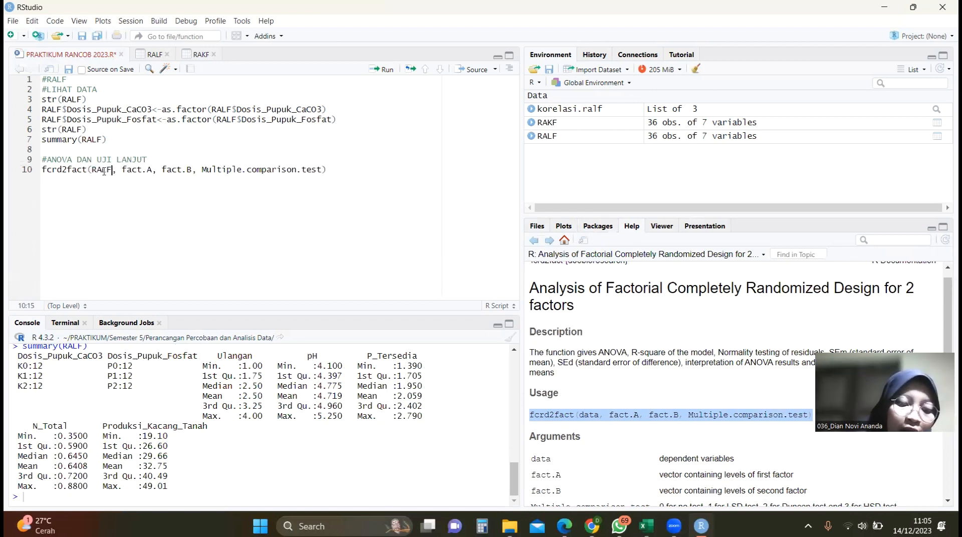
type("[")
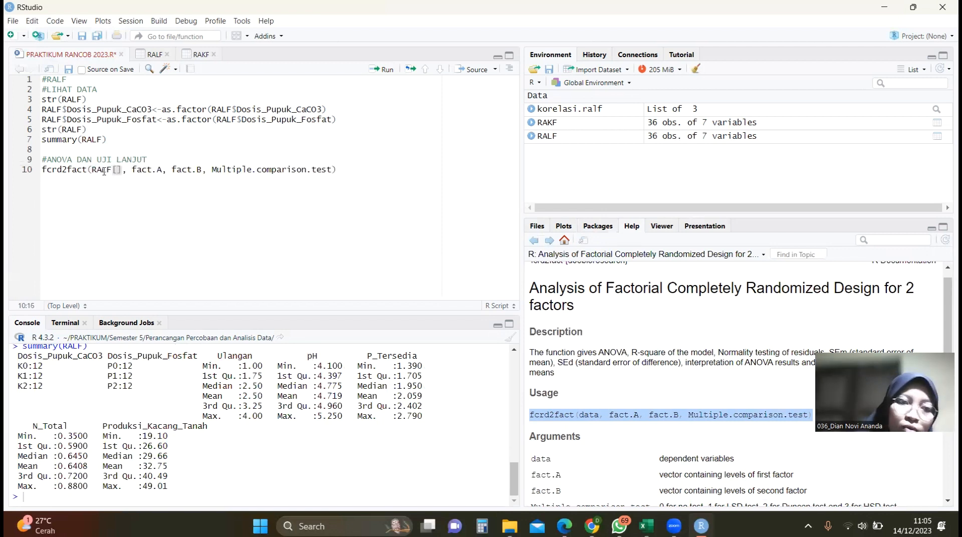
type(",")
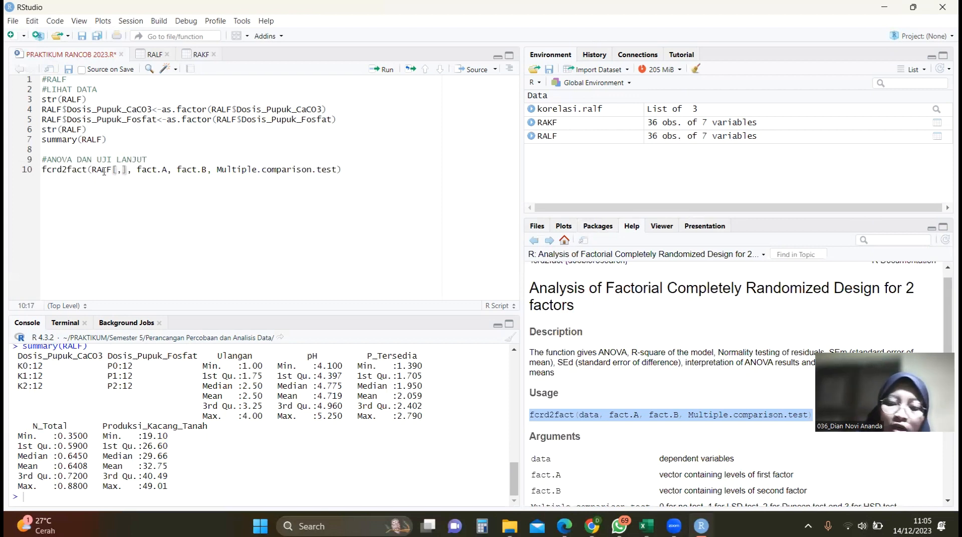
type("4:")
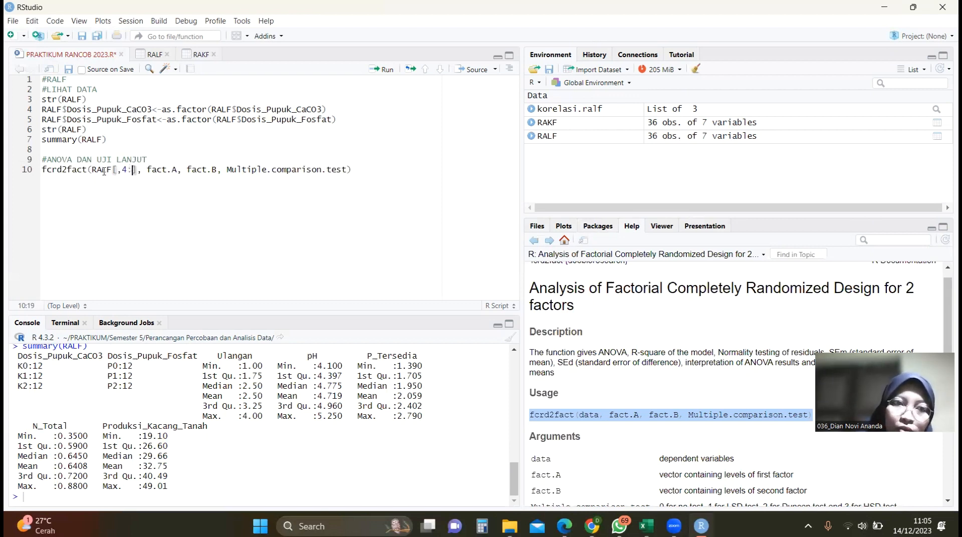
type("7")
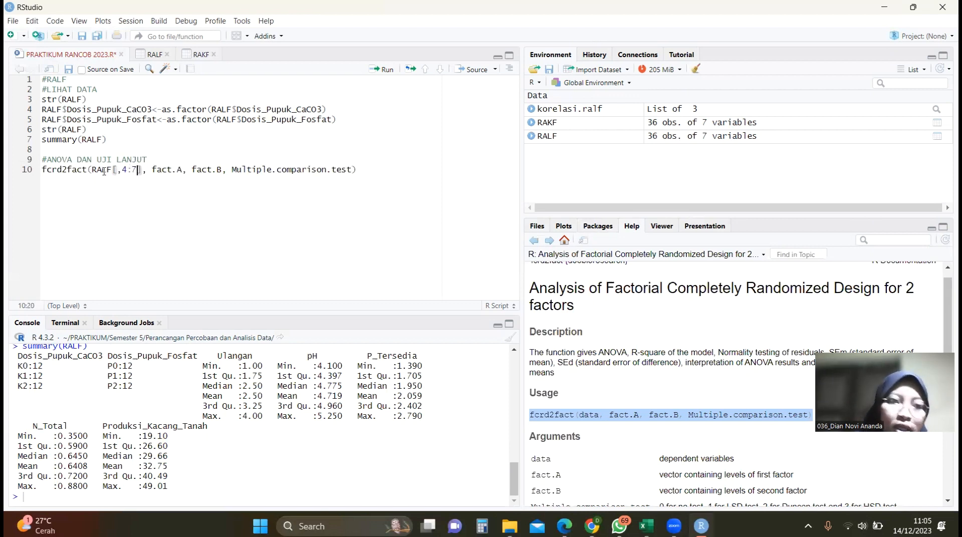
left_click(154, 56)
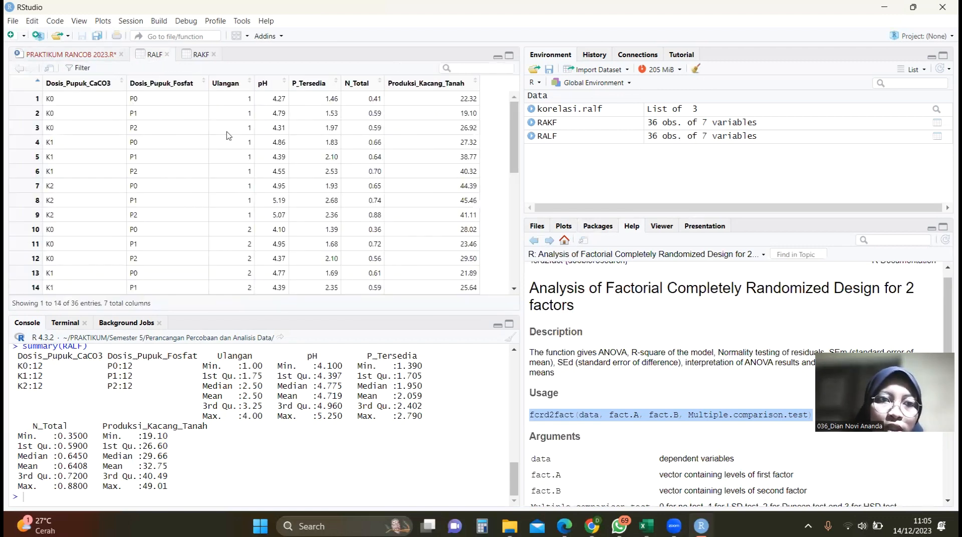
left_click(96, 55)
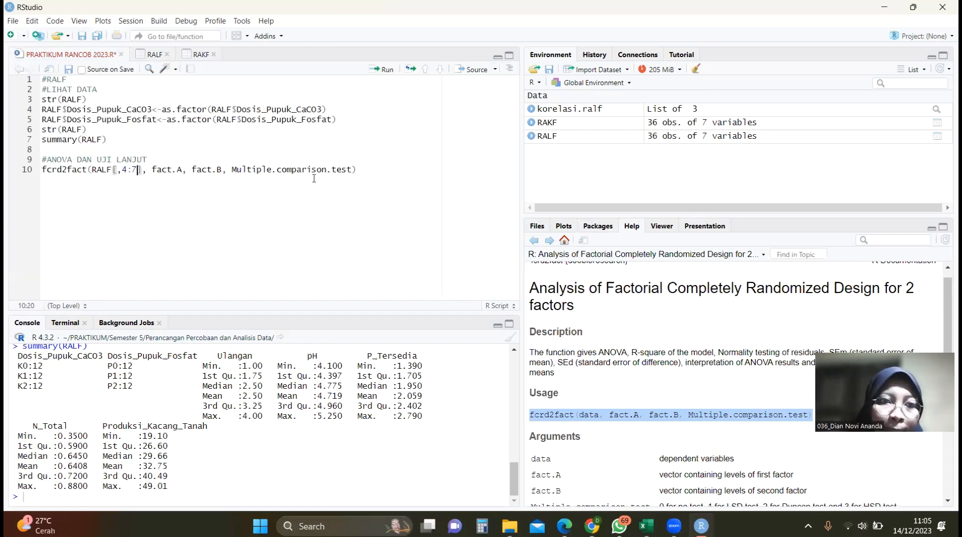
Replace the fact.A argument of the fcrd2fact call with RALF$Dosis_Pupuk_CaCO3.
double_click(170, 171)
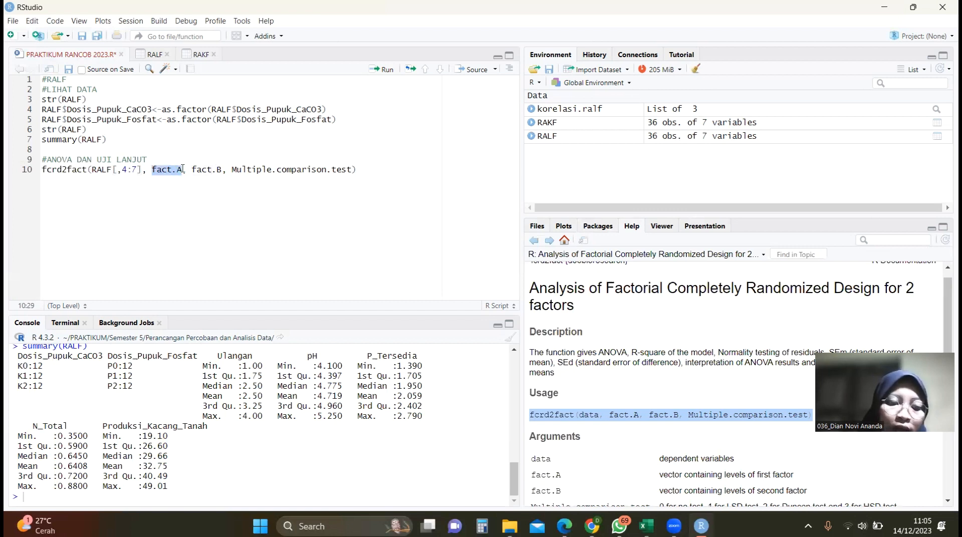
type("RALF")
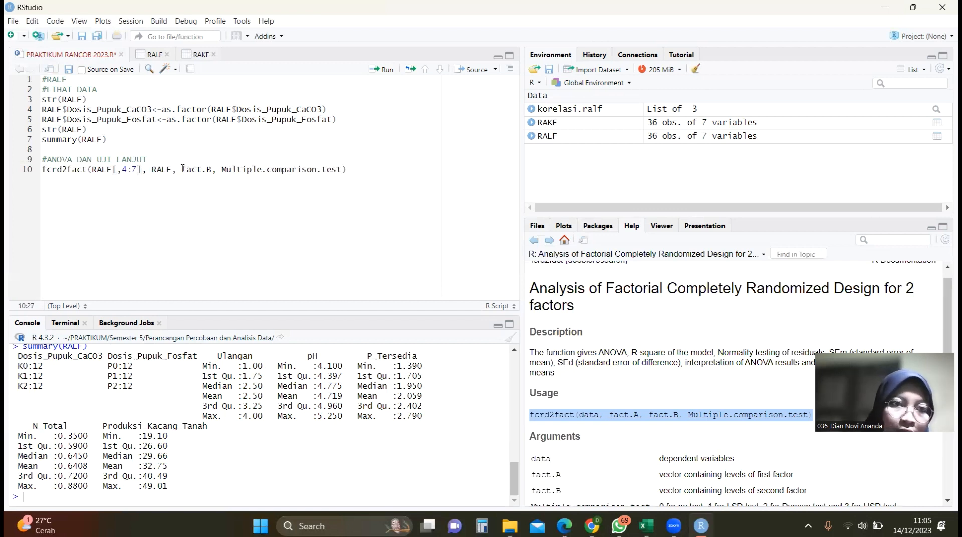
type("$")
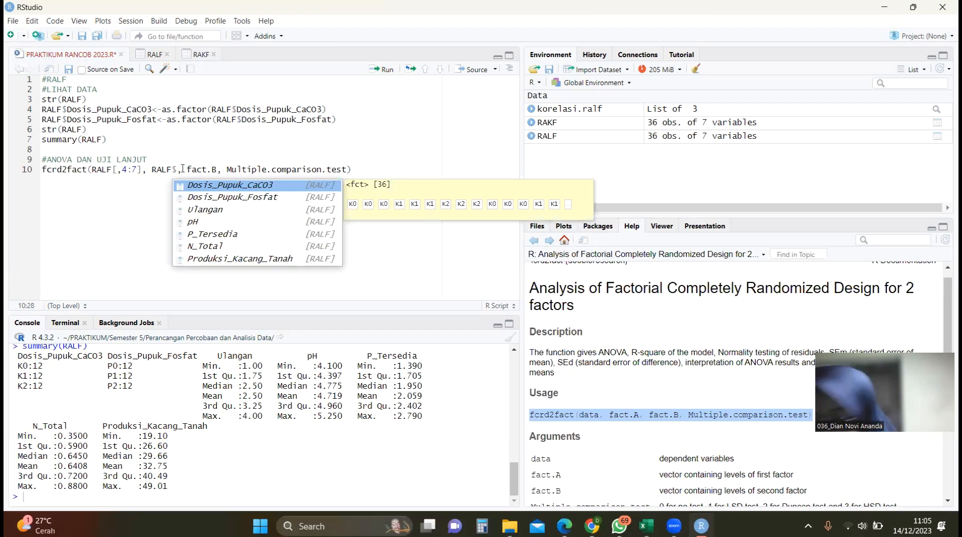
left_click(231, 185)
Replace the fact.B argument of the fcrd2fact call with RALF$Dosis_Pupuk_Fosfat.
left_click(272, 170)
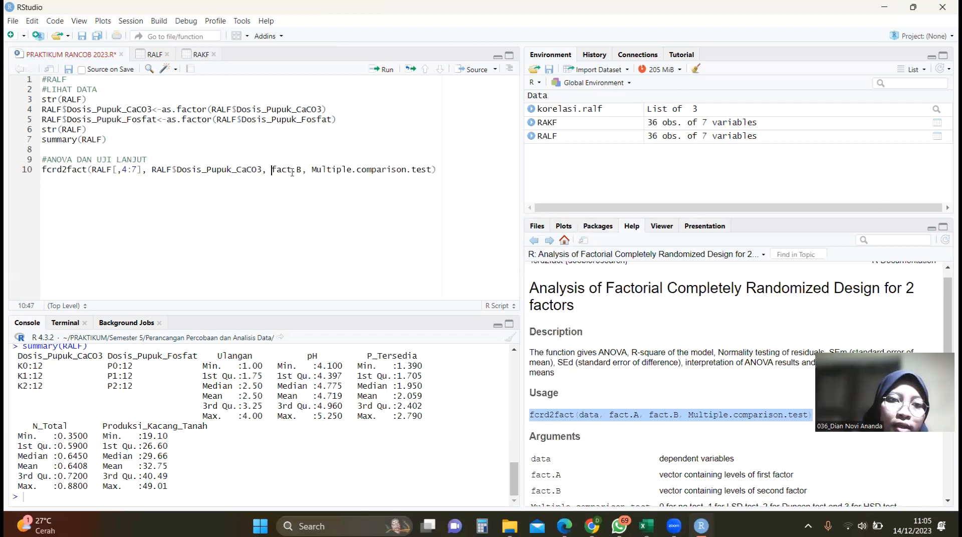
left_click_drag(272, 170, 303, 170)
type("RALF")
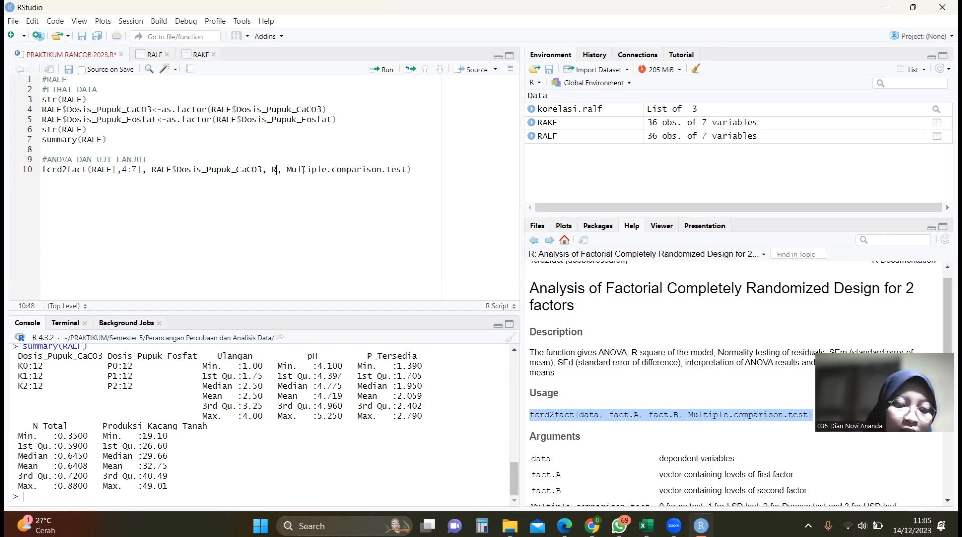
type("$")
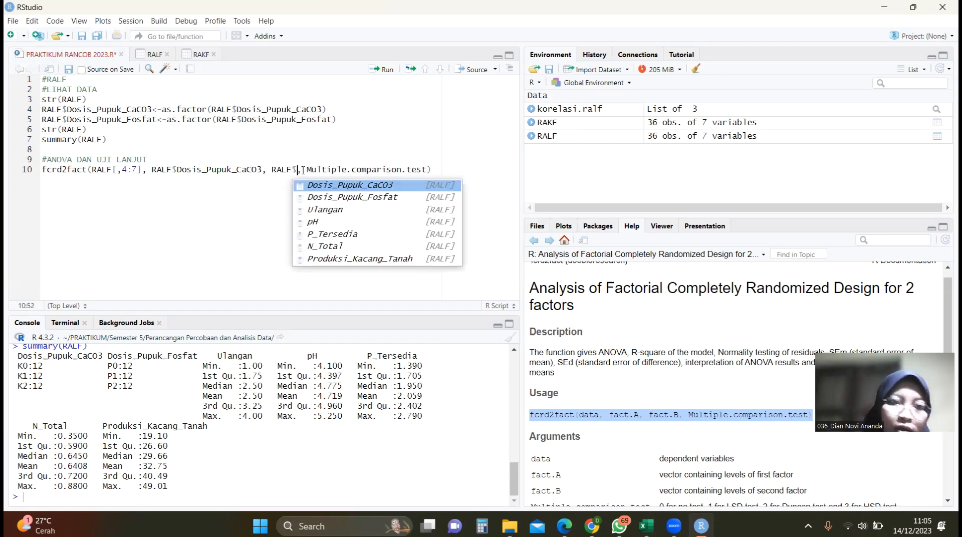
left_click(370, 199)
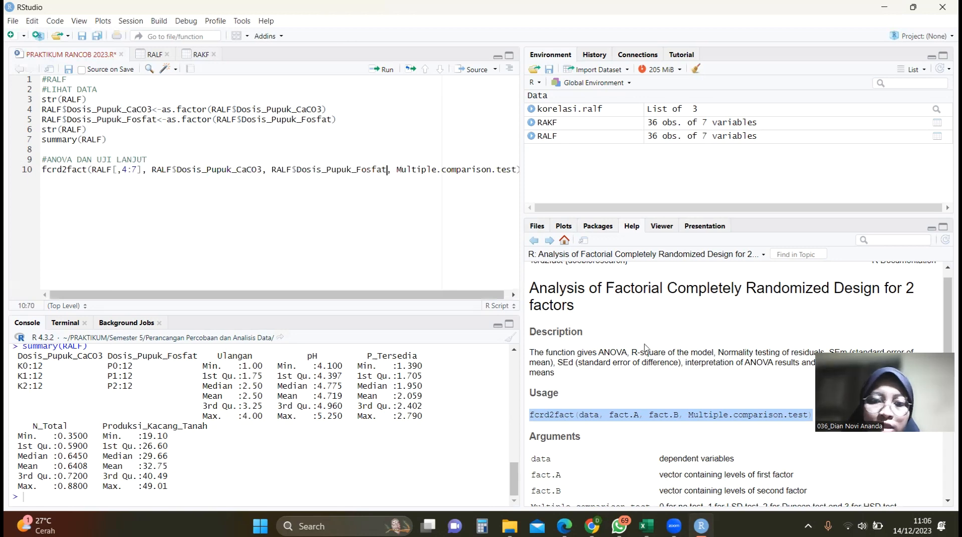
Check the test codes in the documentation, set the Multiple.comparison.test argument to 1 for the LSD test, and run the fcrd2fact line.
scroll(645, 348, "down", 5)
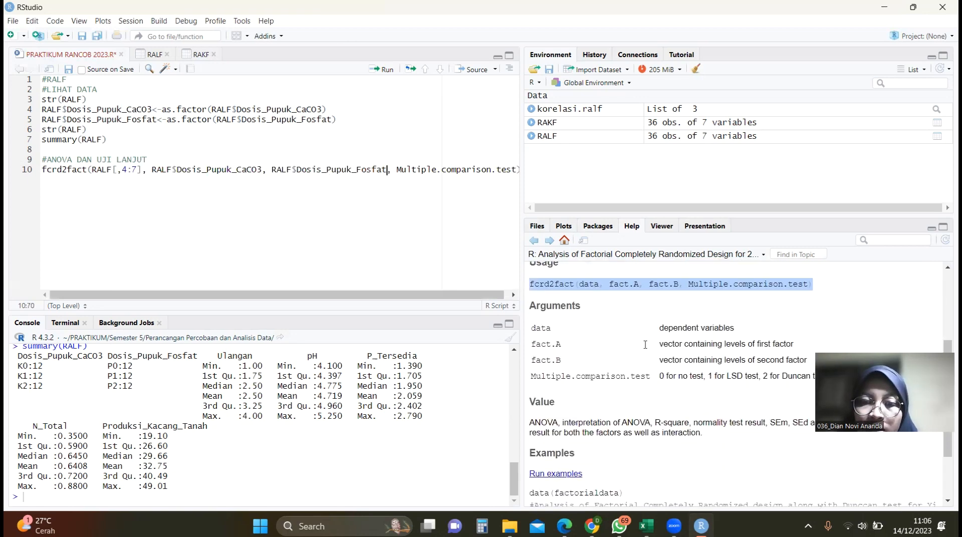
scroll(651, 341, "down", 2)
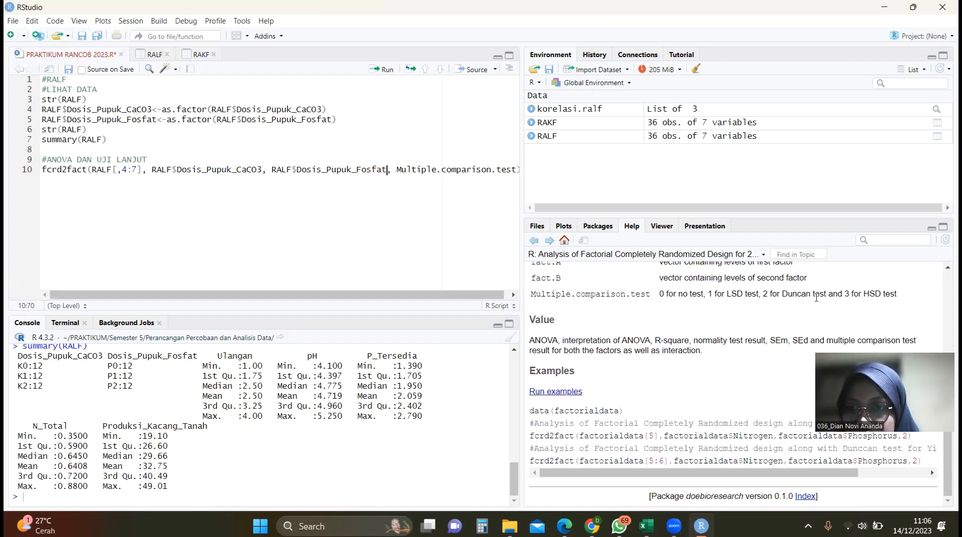
double_click(400, 170)
key("BackSpace")
type("1")
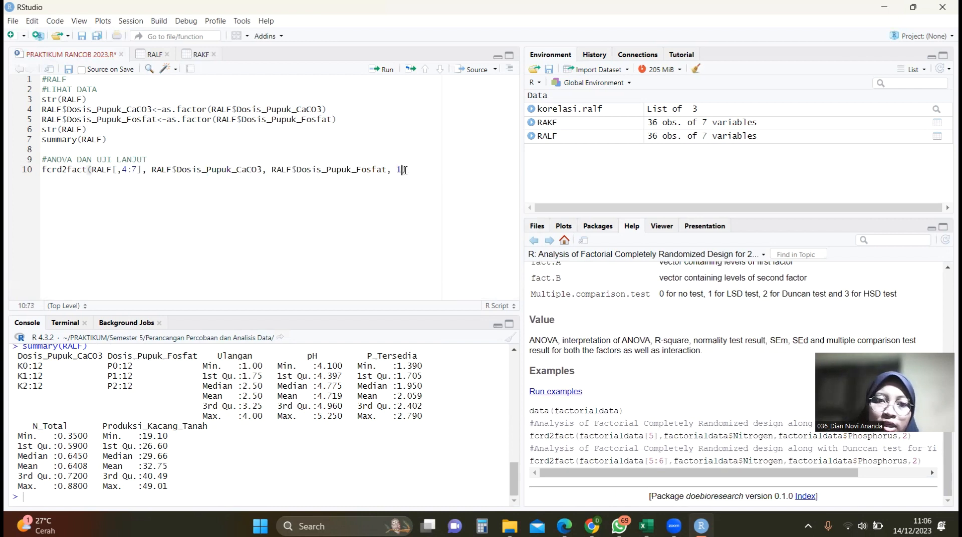
left_click(384, 71)
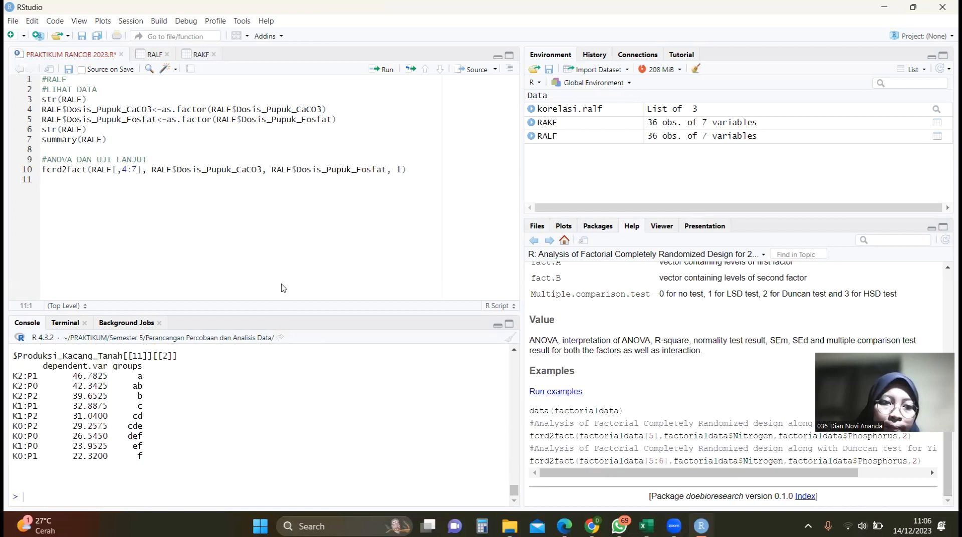
Enlarge the console area and examine the pH results from the start: ANOVA table, R square, standard errors and Shapiro-Wilk normality test.
left_click_drag(282, 284, 278, 252)
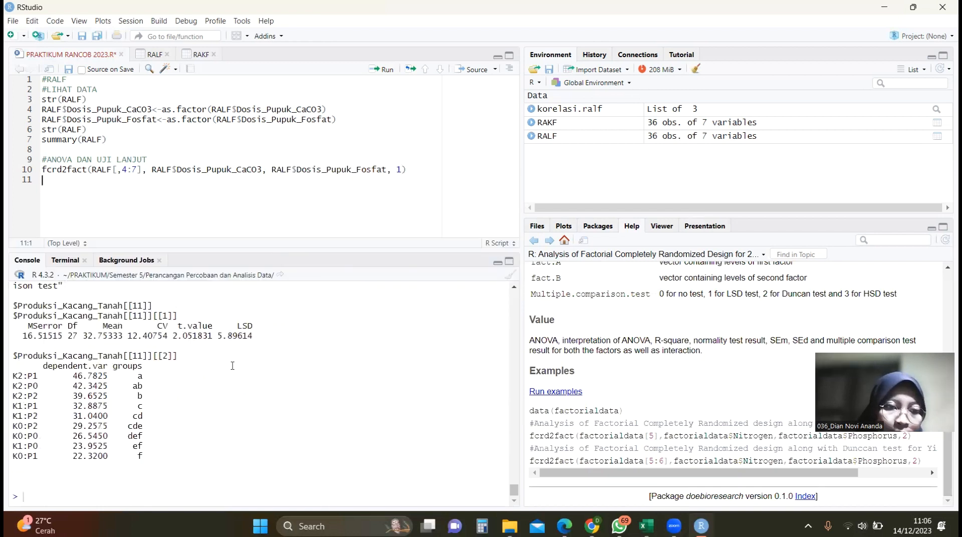
scroll(232, 366, "up", 10)
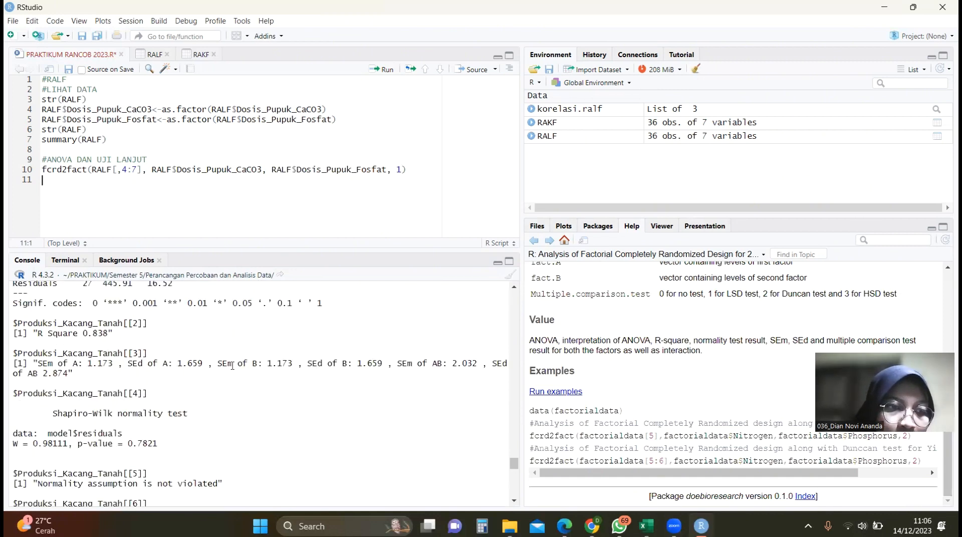
scroll(232, 366, "up", 10)
scroll(232, 366, "up", 10)
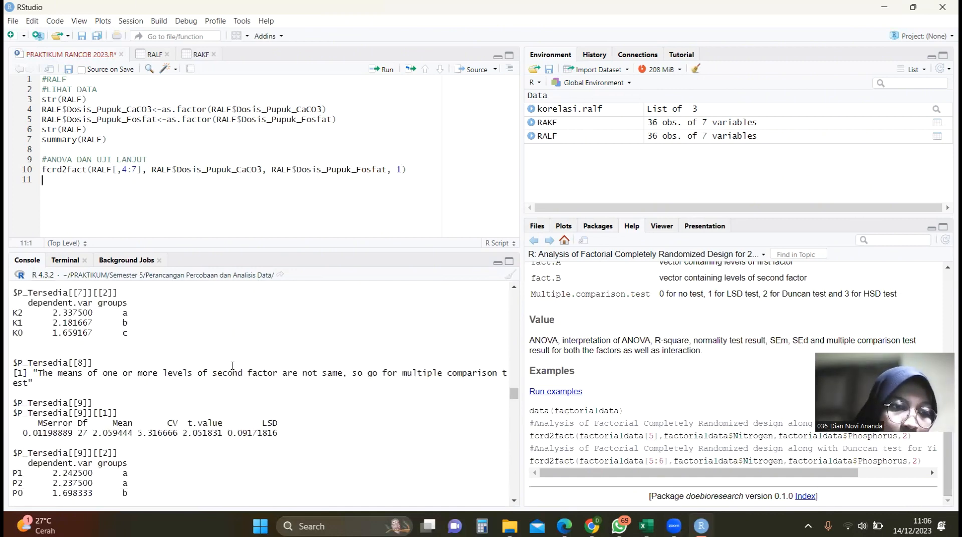
scroll(233, 366, "up", 10)
scroll(232, 365, "up", 10)
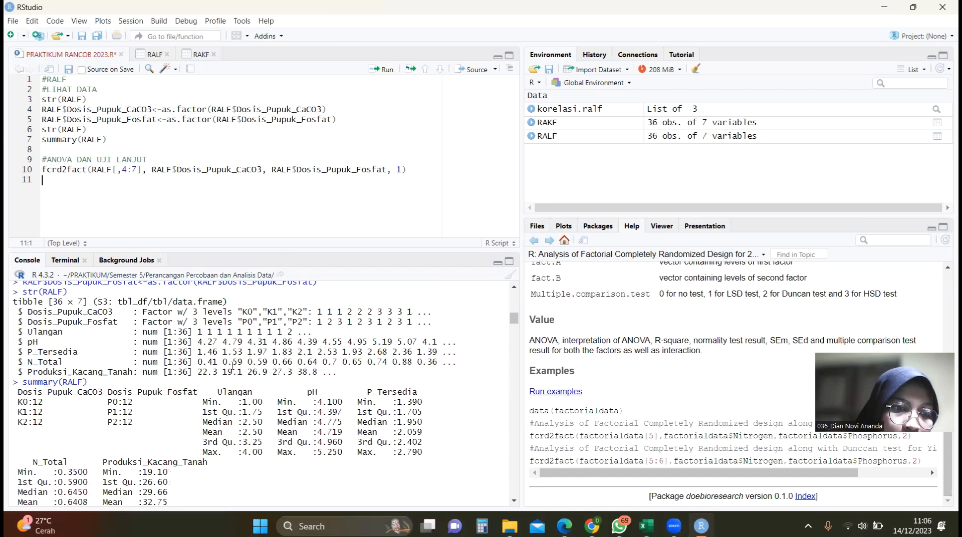
scroll(233, 366, "down", 5)
scroll(84, 370, "down", 4)
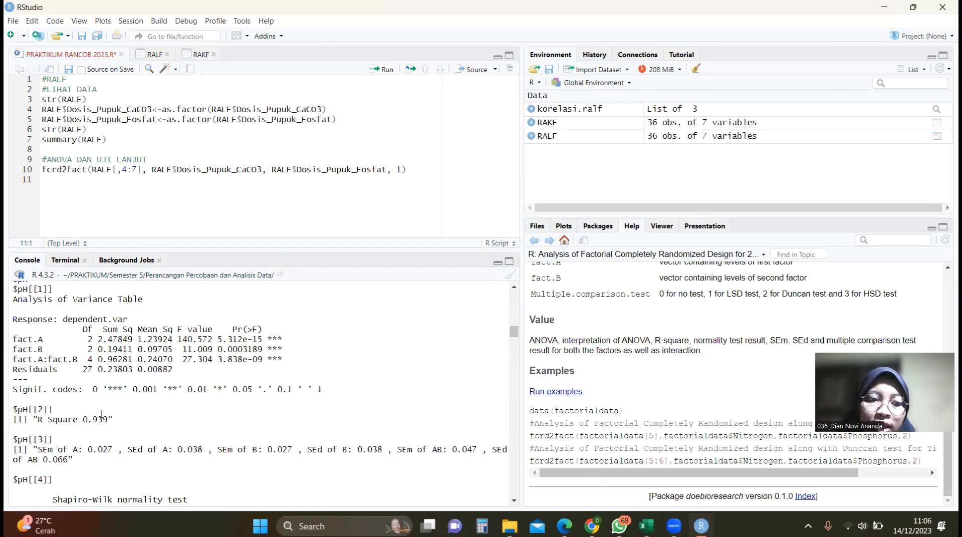
scroll(240, 391, "down", 2)
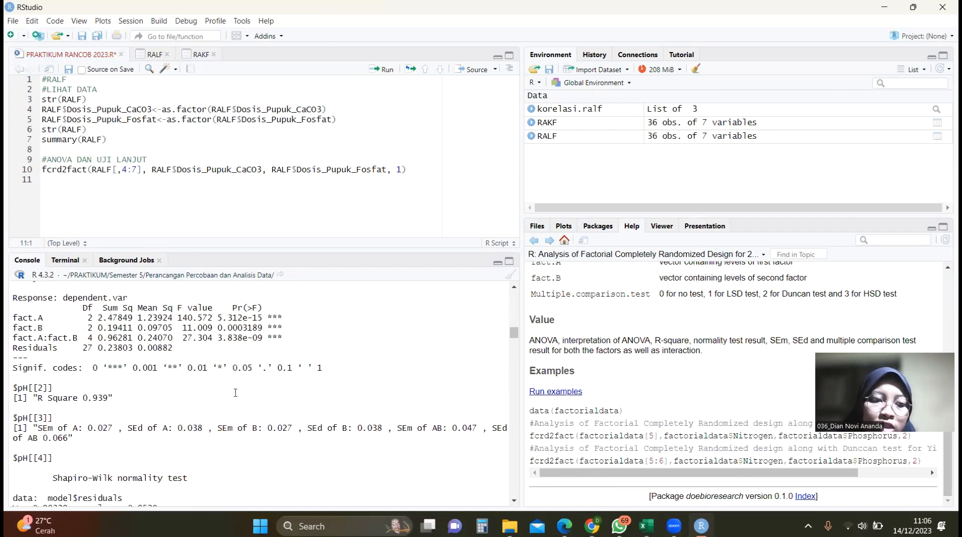
scroll(236, 393, "down", 2)
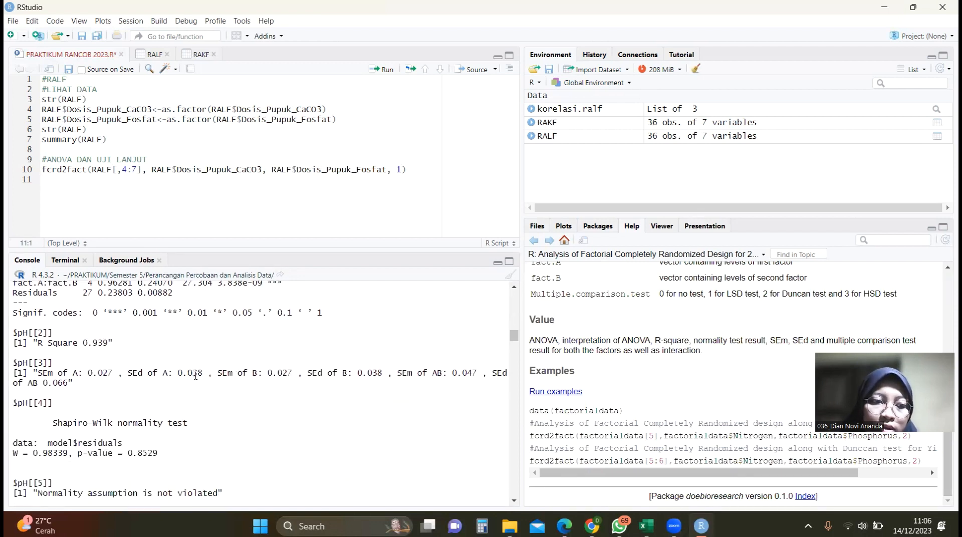
scroll(196, 375, "down", 1)
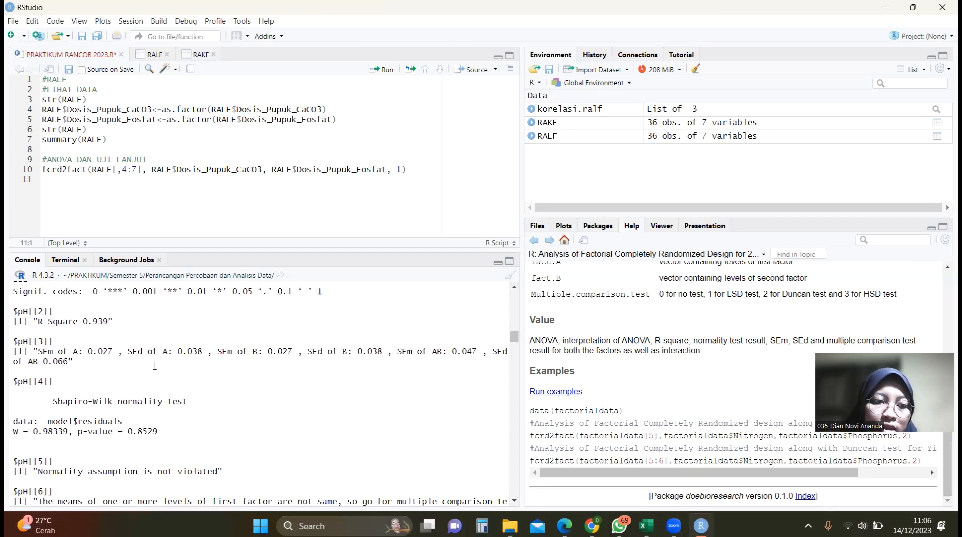
scroll(155, 366, "down", 3)
scroll(210, 376, "down", 1)
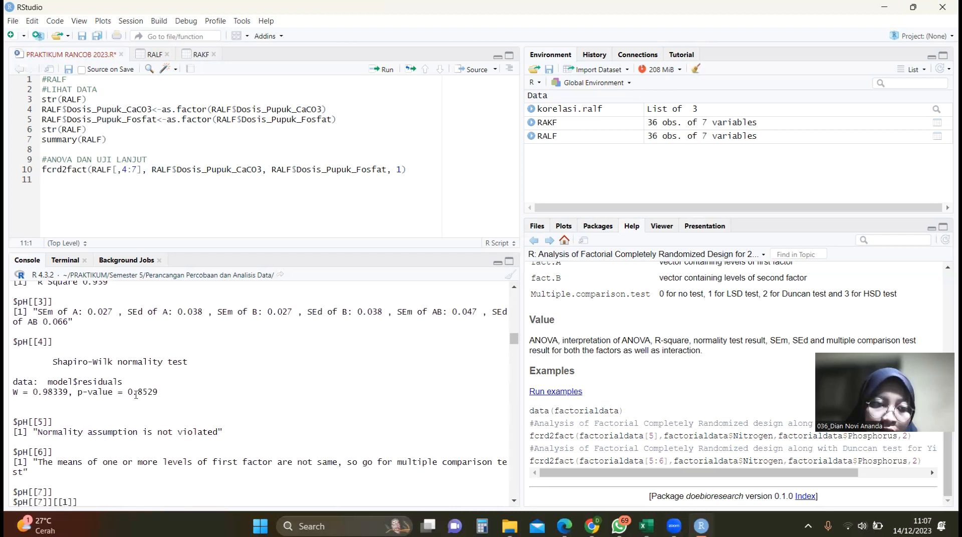
Examine the LSD comparison groupings for pH by first factor, second factor and their interaction in the console output.
scroll(200, 386, "down", 5)
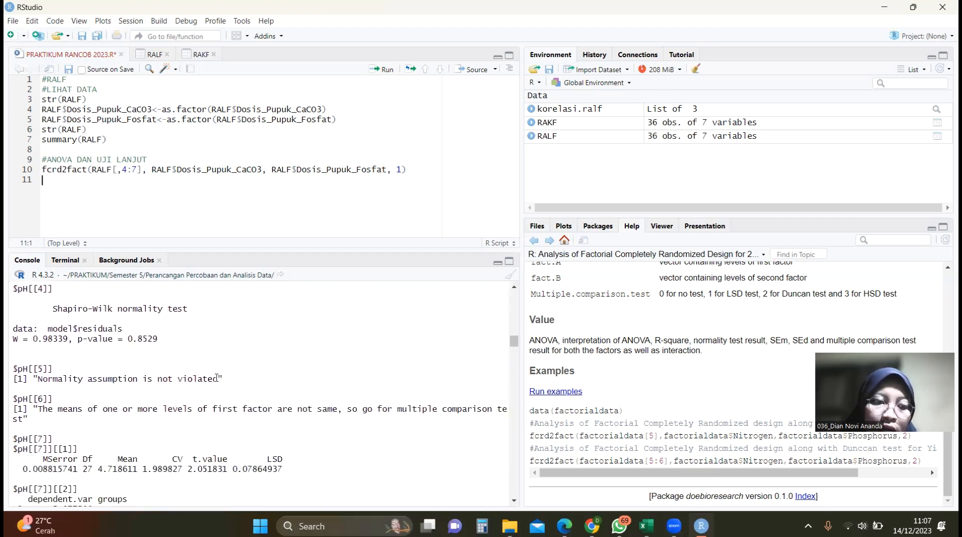
scroll(139, 434, "down", 4)
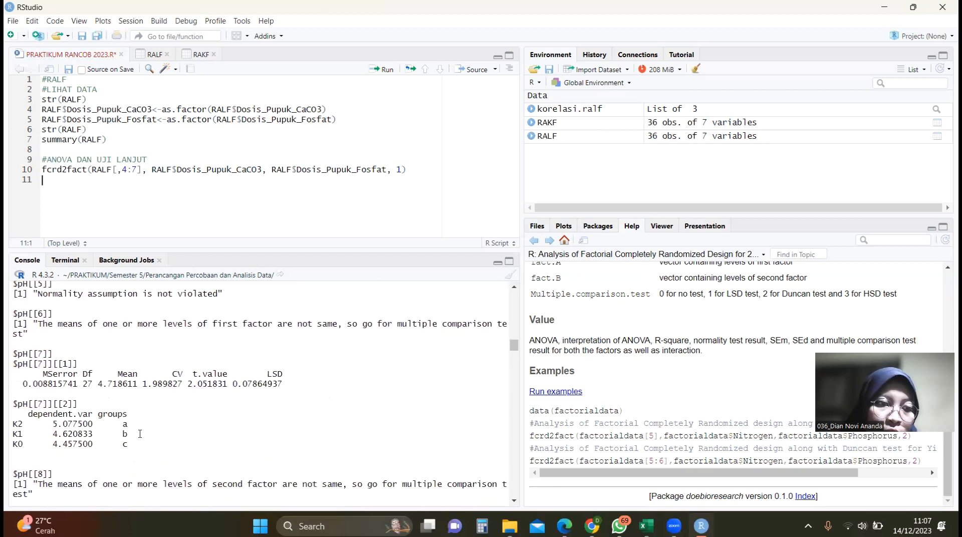
scroll(40, 348, "down", 1)
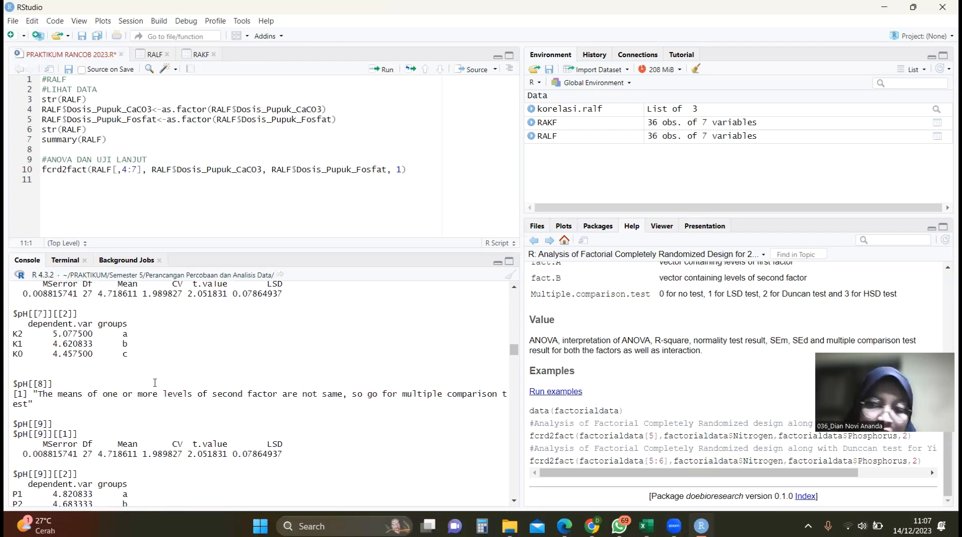
scroll(42, 416, "down", 3)
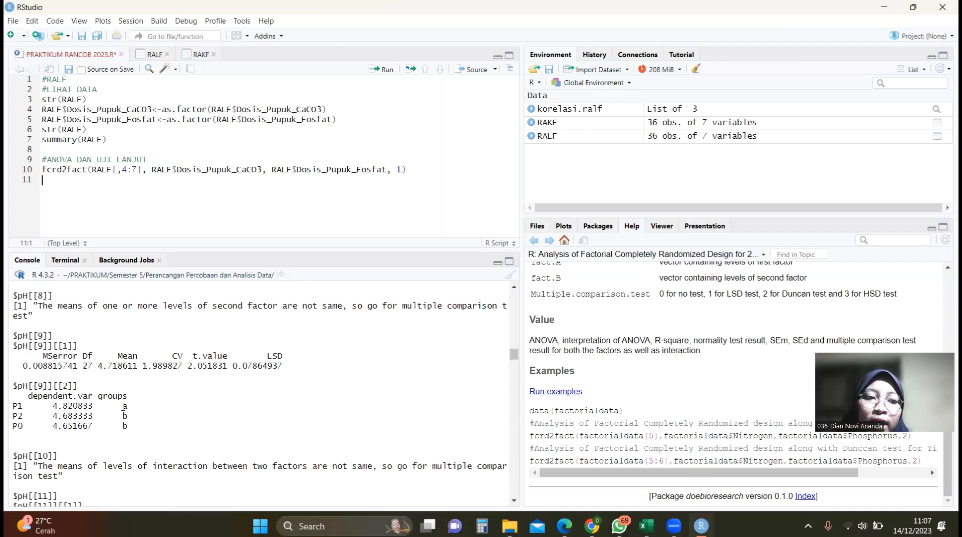
scroll(153, 413, "down", 1)
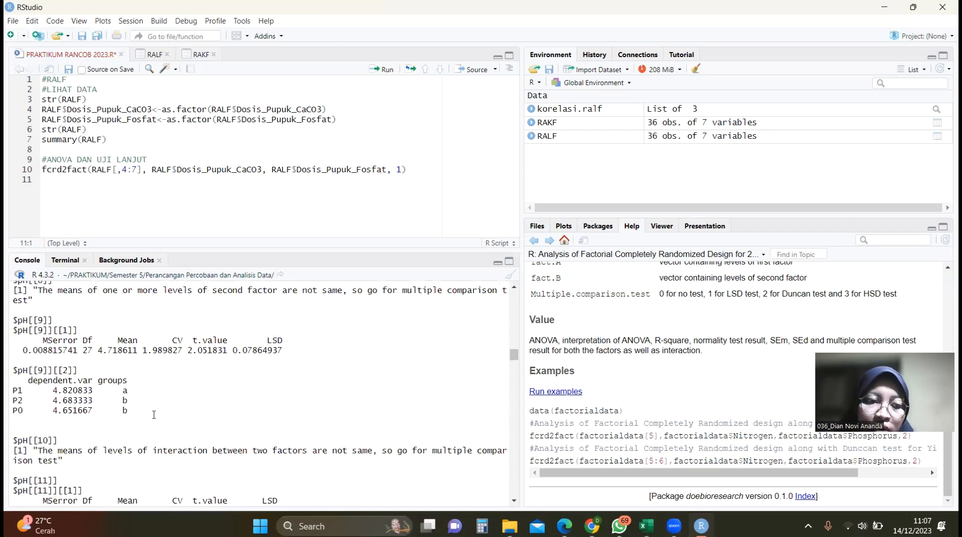
scroll(154, 414, "down", 2)
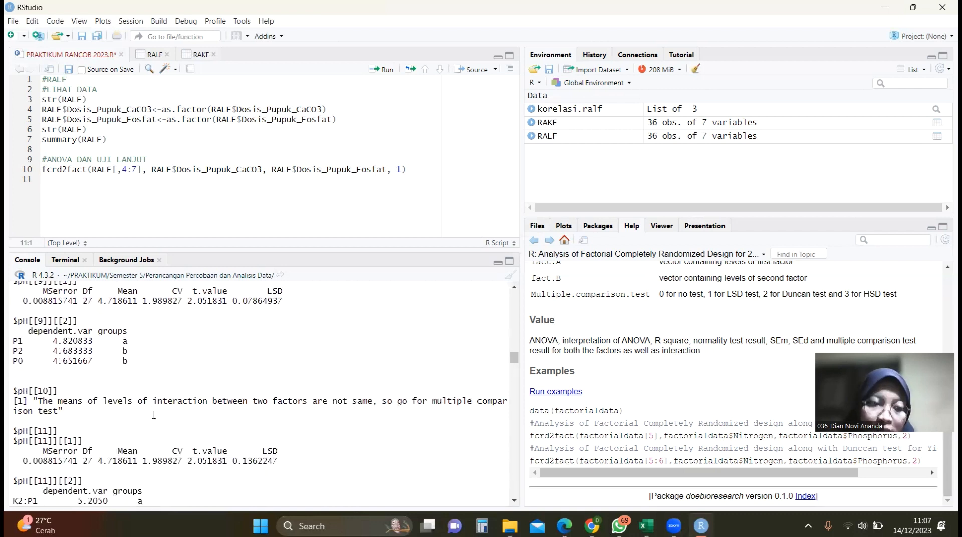
scroll(154, 414, "down", 6)
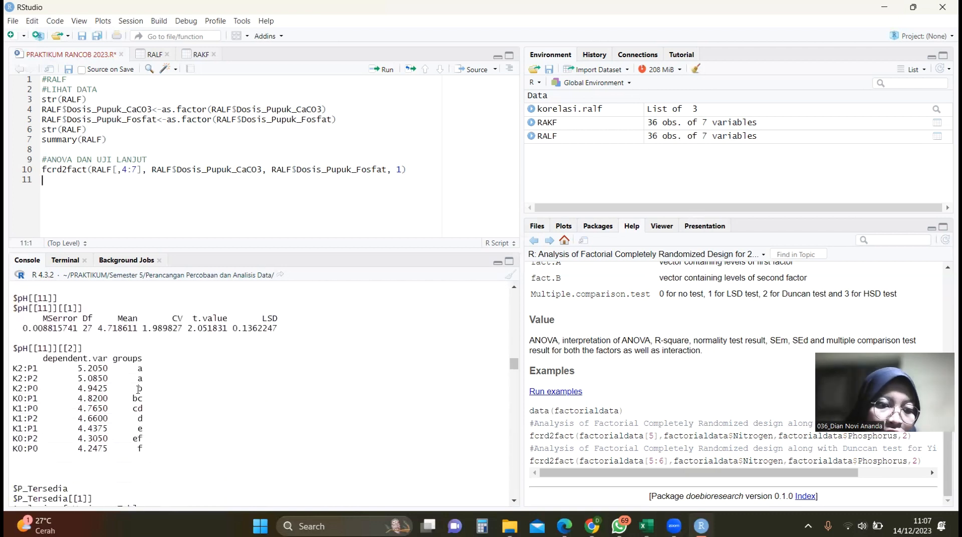
Examine the P_Tersedia results in the console: ANOVA table, R square, normality test and LSD groupings for both factors and their interaction.
scroll(139, 389, "down", 1)
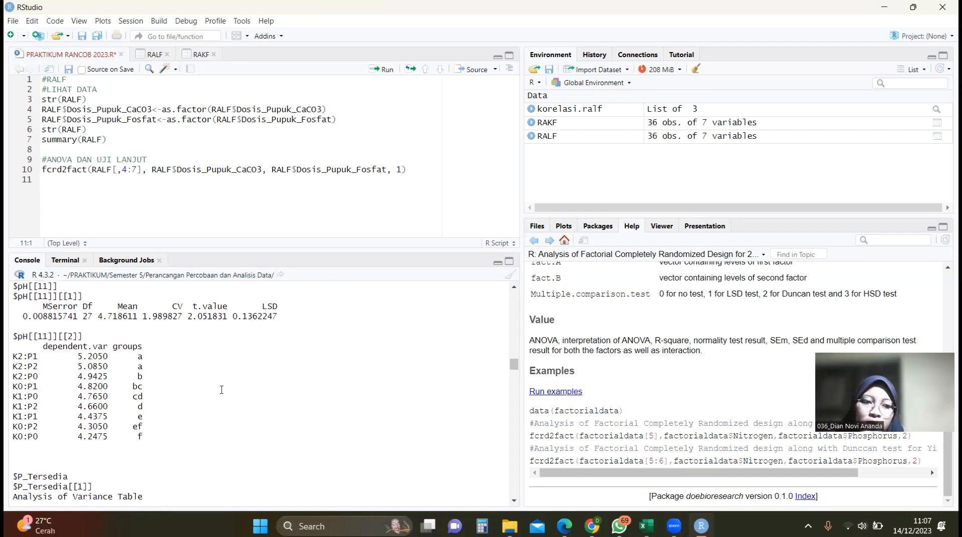
scroll(202, 378, "down", 3)
scroll(221, 389, "down", 3)
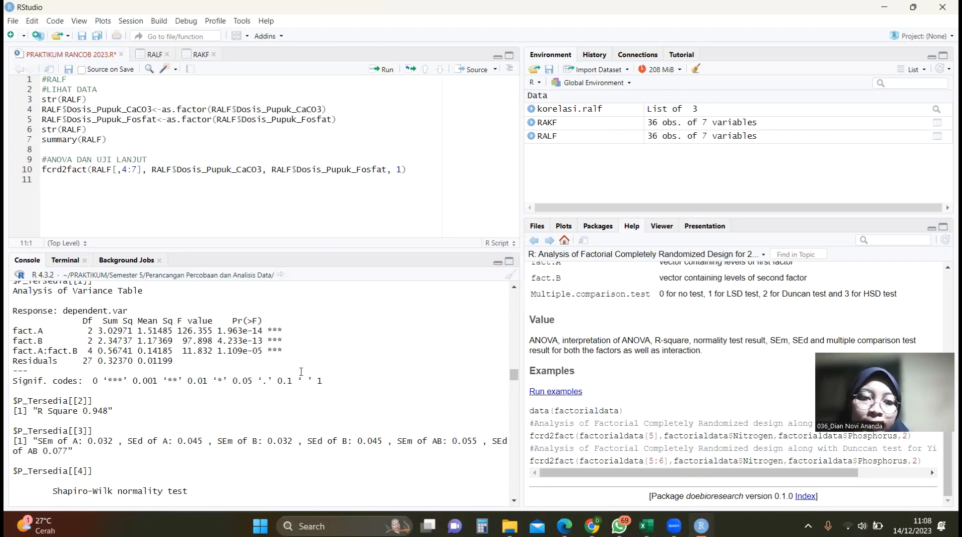
scroll(300, 371, "down", 5)
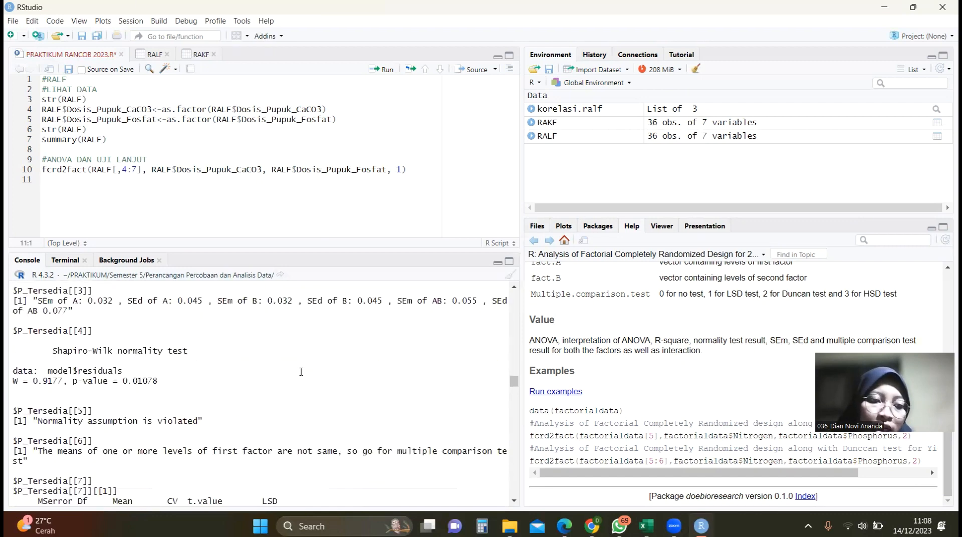
scroll(176, 337, "down", 3)
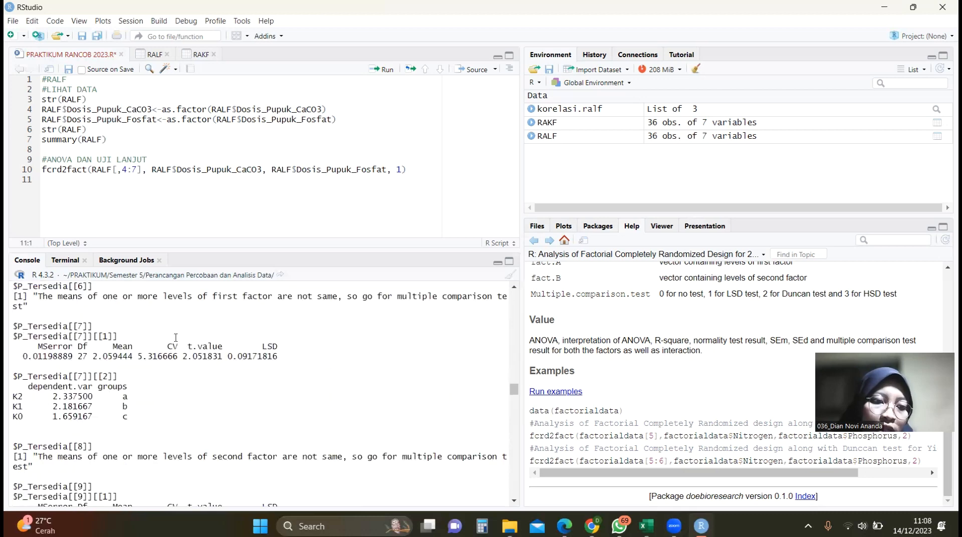
scroll(117, 382, "down", 2)
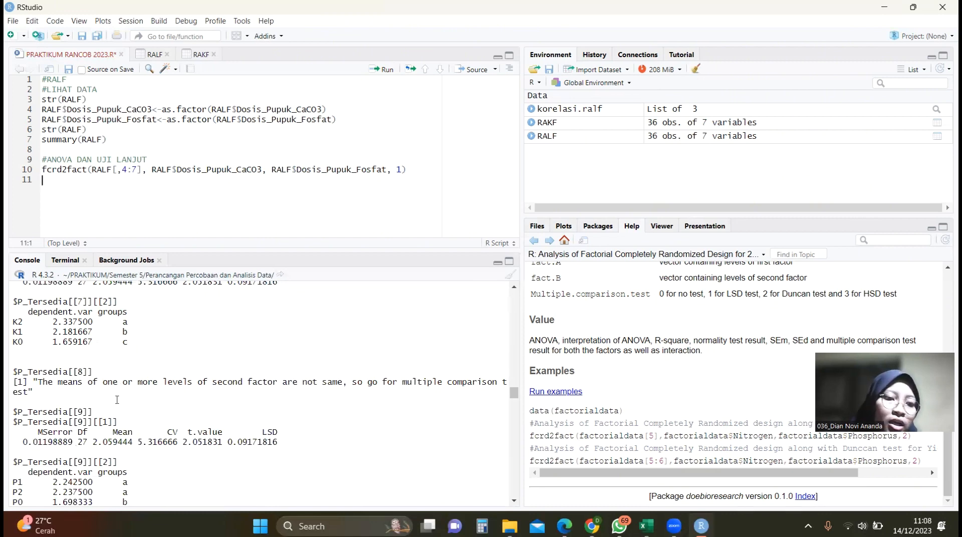
scroll(118, 379, "down", 3)
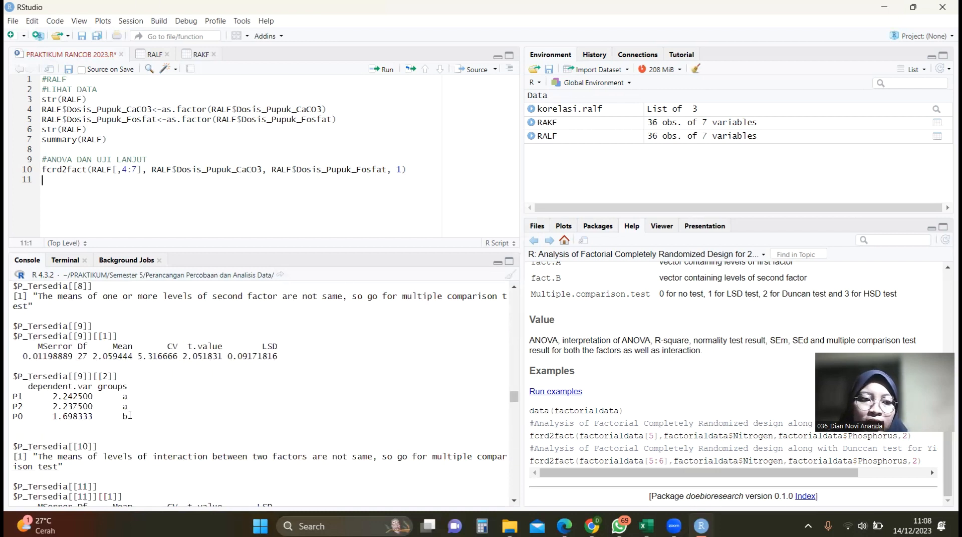
scroll(130, 414, "down", 5)
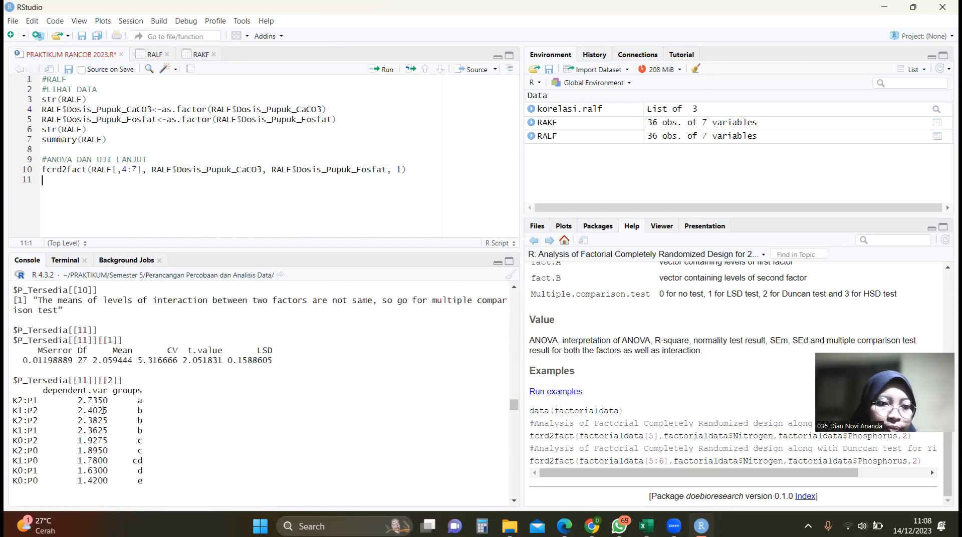
scroll(80, 417, "down", 2)
scroll(95, 412, "down", 1)
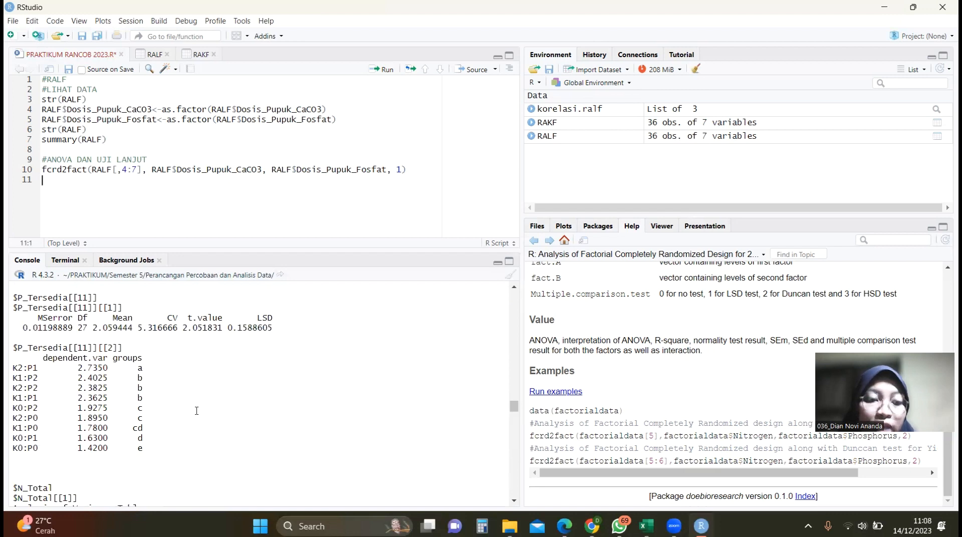
Examine the N_Total results: ANOVA table, R square, Shapiro-Wilk normality test and LSD groupings for both factors and their interaction.
scroll(196, 410, "down", 7)
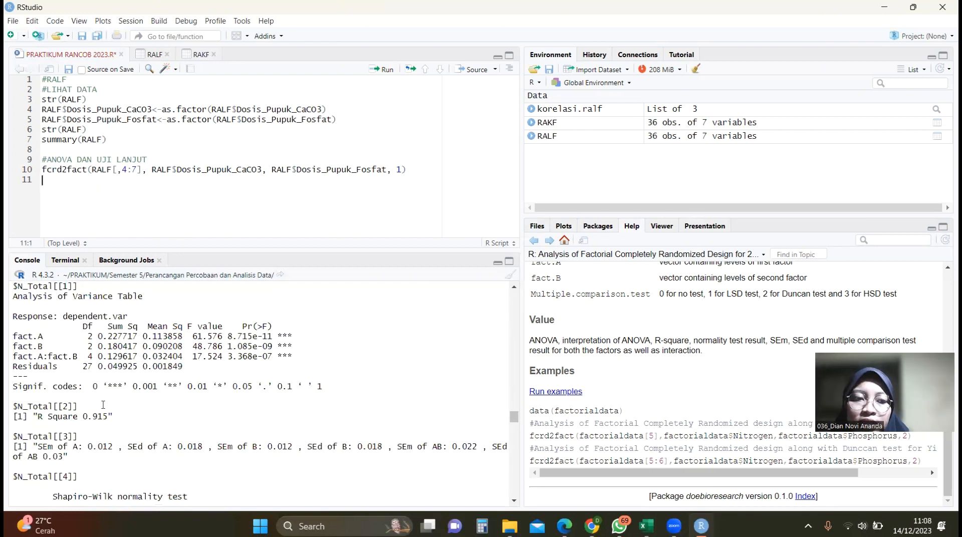
scroll(285, 377, "down", 7)
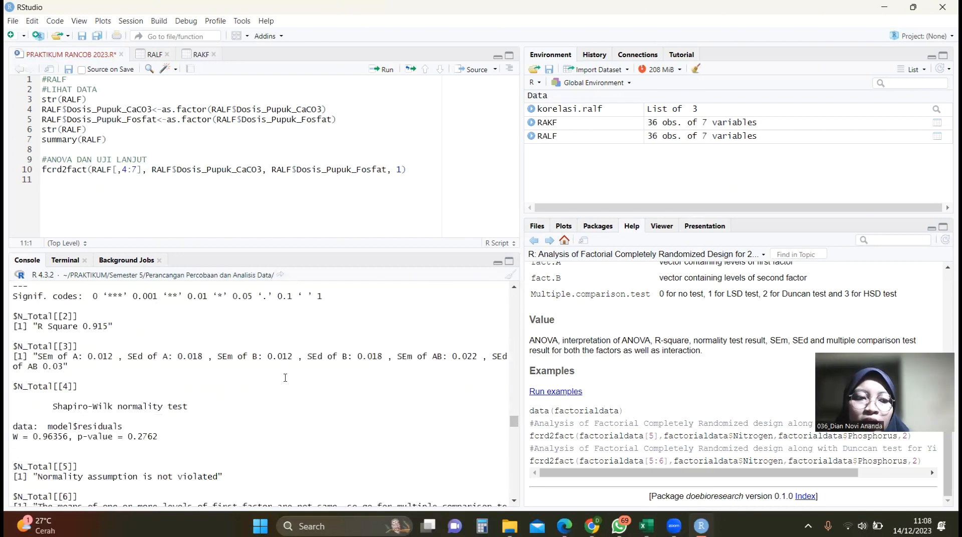
scroll(285, 377, "down", 4)
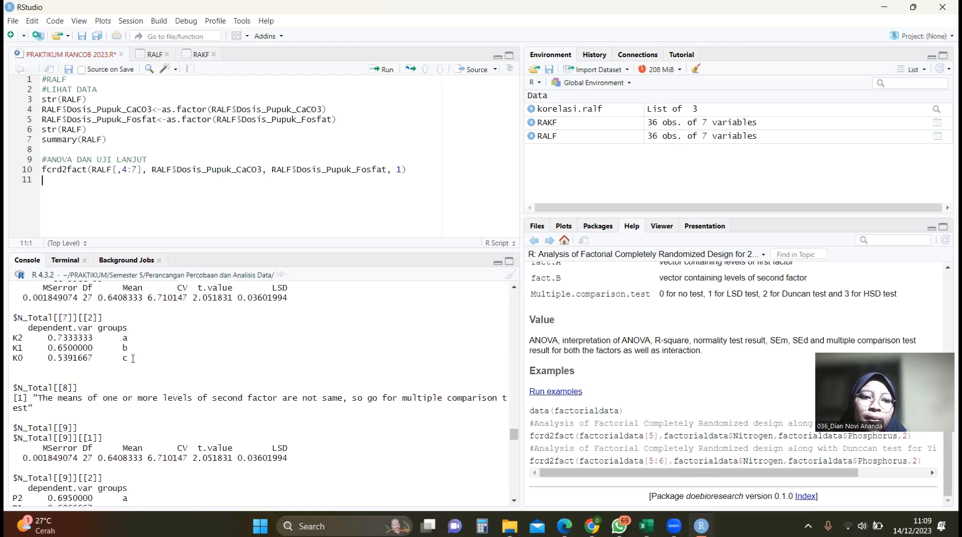
scroll(141, 356, "down", 3)
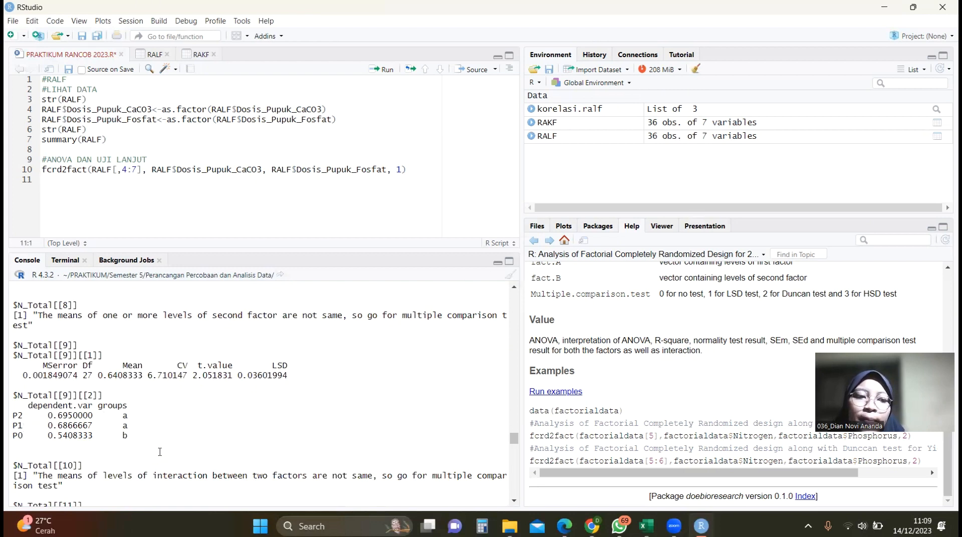
scroll(159, 451, "down", 2)
scroll(159, 451, "down", 4)
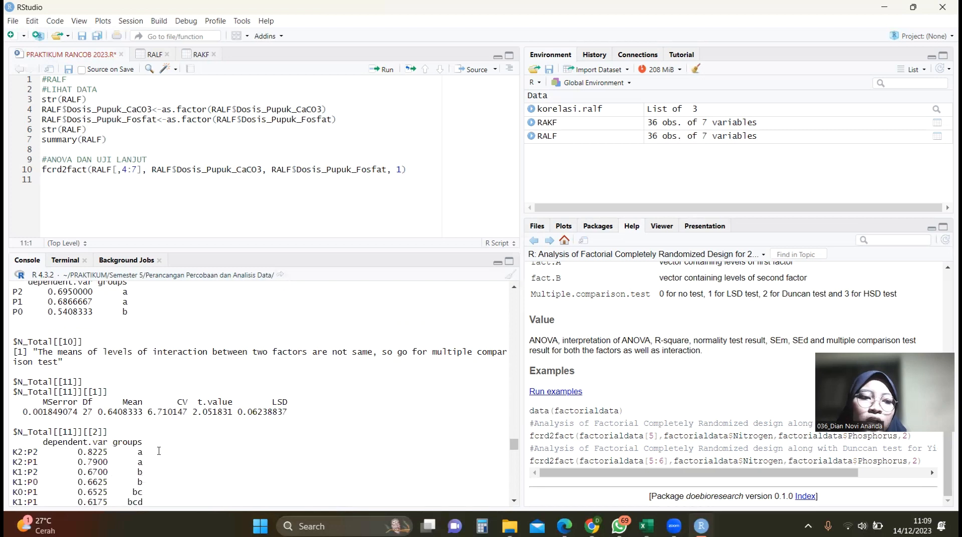
scroll(158, 451, "down", 2)
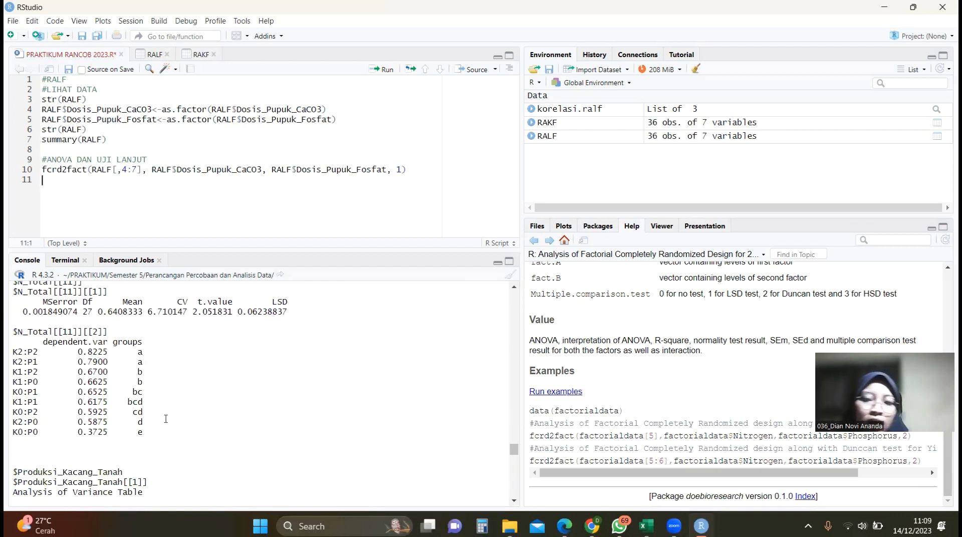
Examine the Produksi_Kacang_Tanah results down to the end of the output: ANOVA table, normality test and LSD groupings by factor and interaction.
scroll(166, 419, "down", 8)
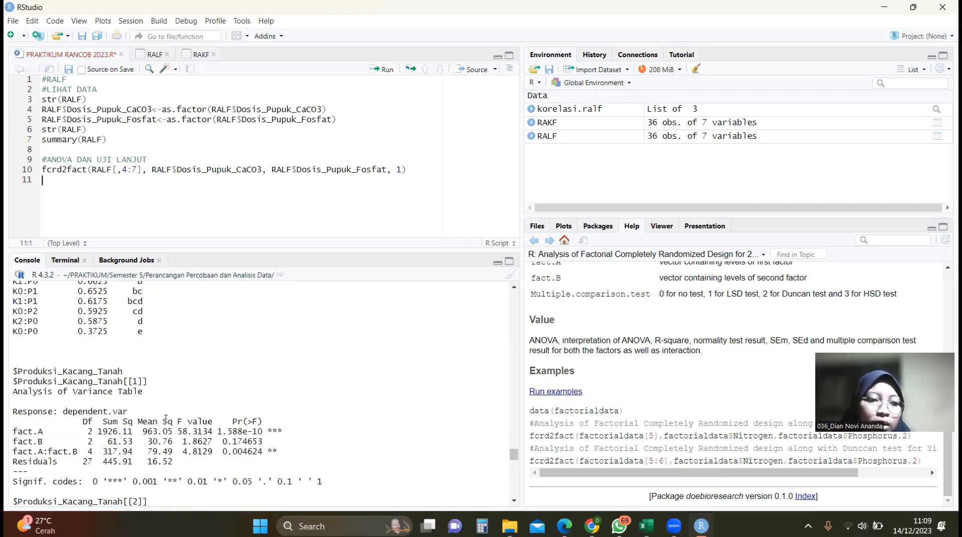
scroll(129, 333, "up", 1)
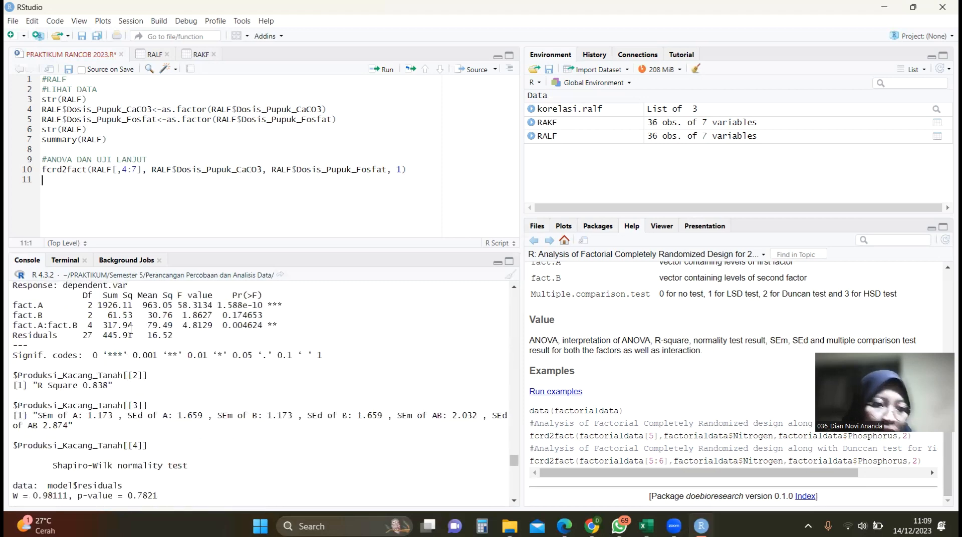
scroll(131, 329, "up", 1)
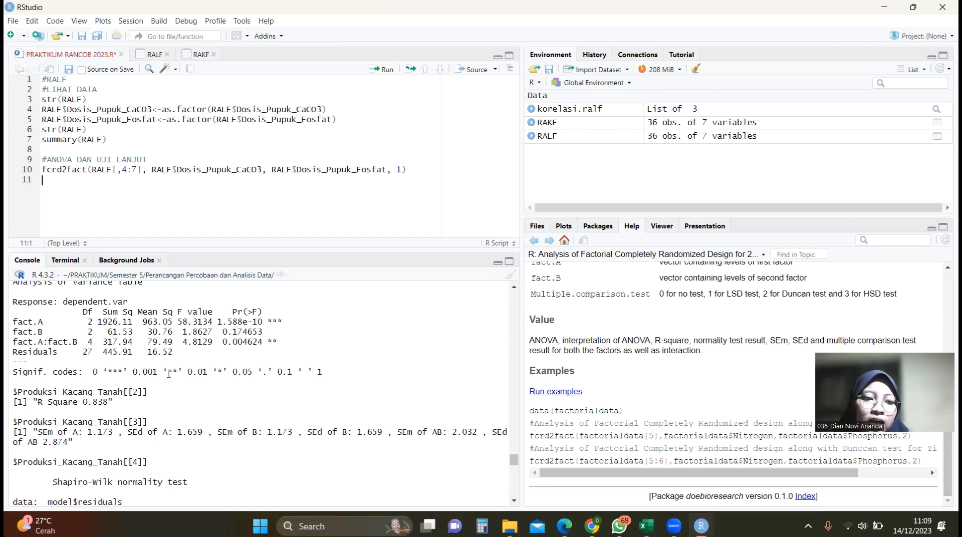
scroll(282, 346, "down", 3)
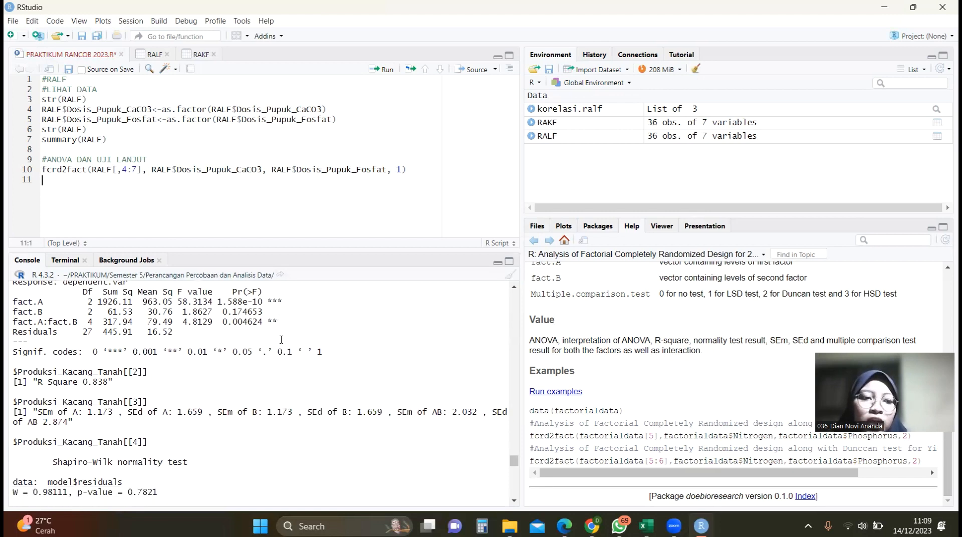
scroll(282, 340, "down", 7)
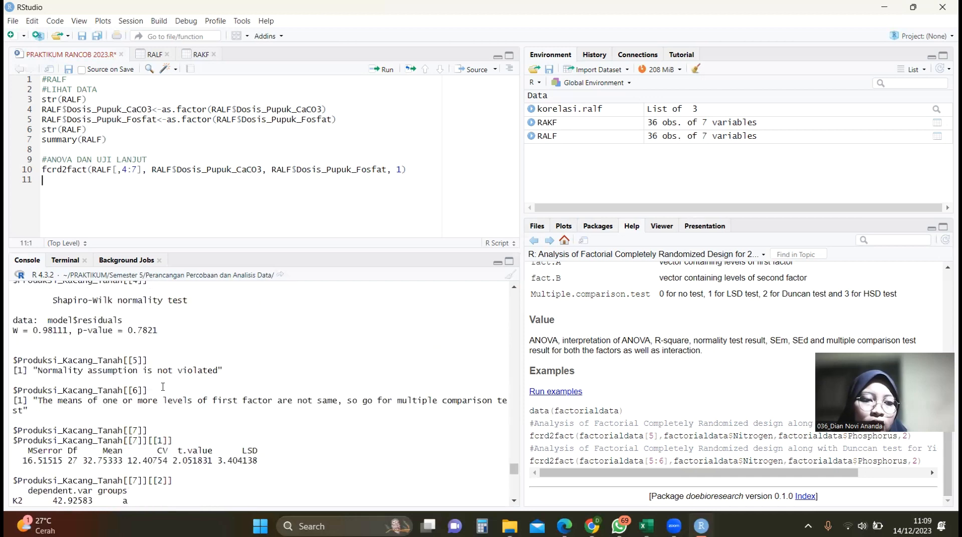
scroll(163, 386, "down", 2)
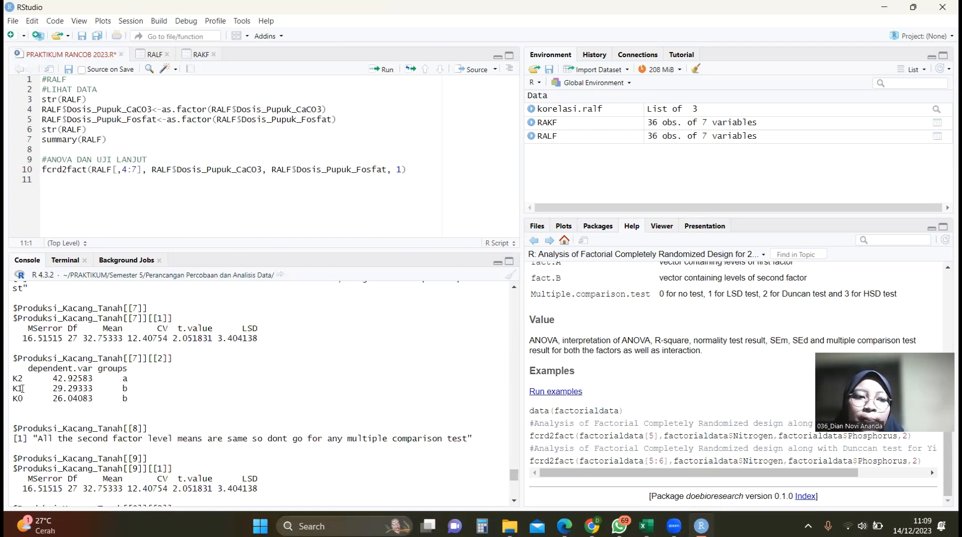
scroll(79, 392, "down", 5)
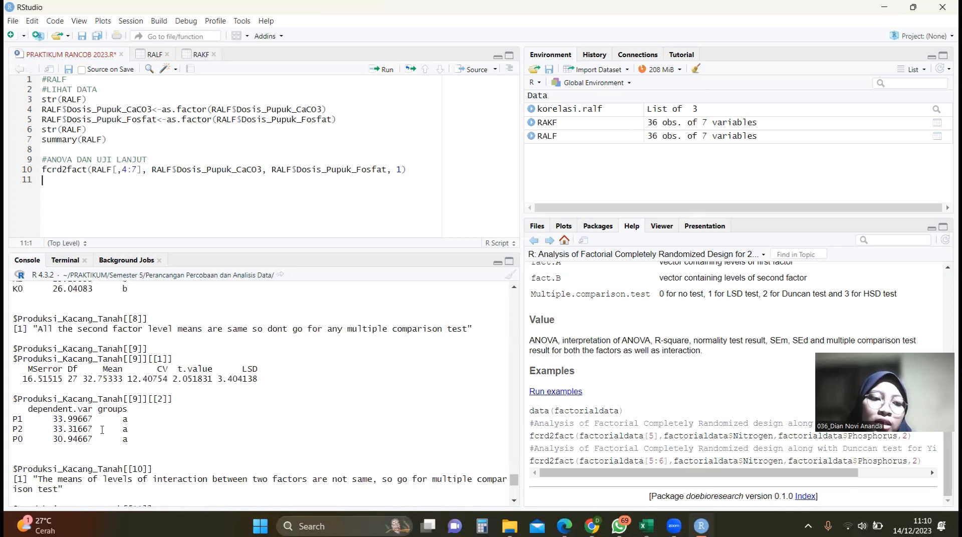
scroll(103, 430, "down", 7)
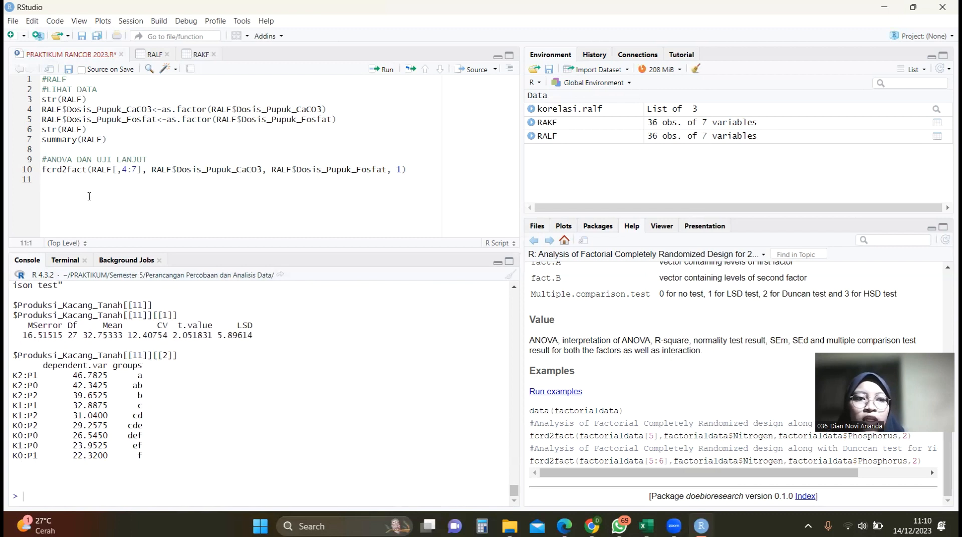
Add the comment #KORELASI below the fcrd2fact line and start the assignment RALF<-correlation() with the agricolae correlation function.
key("Return")
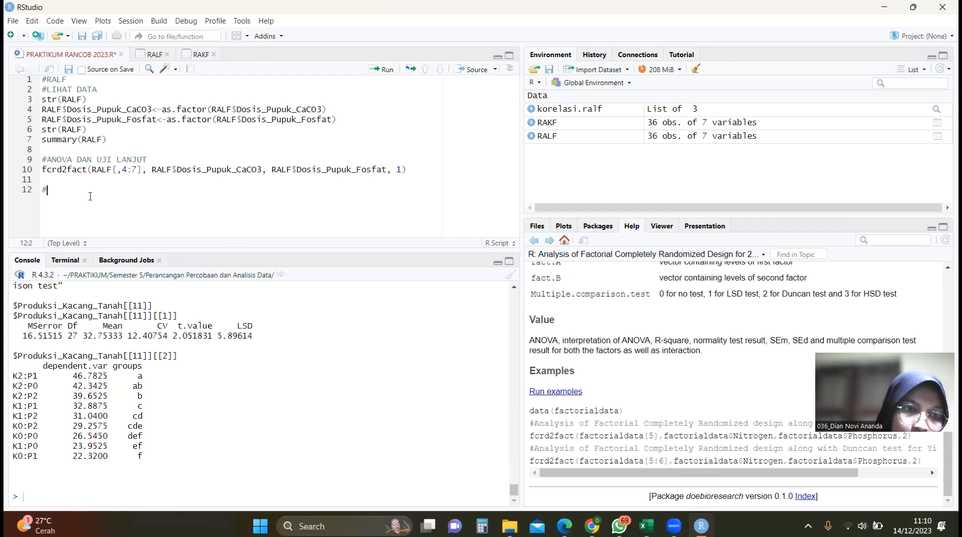
type("#KORELASI")
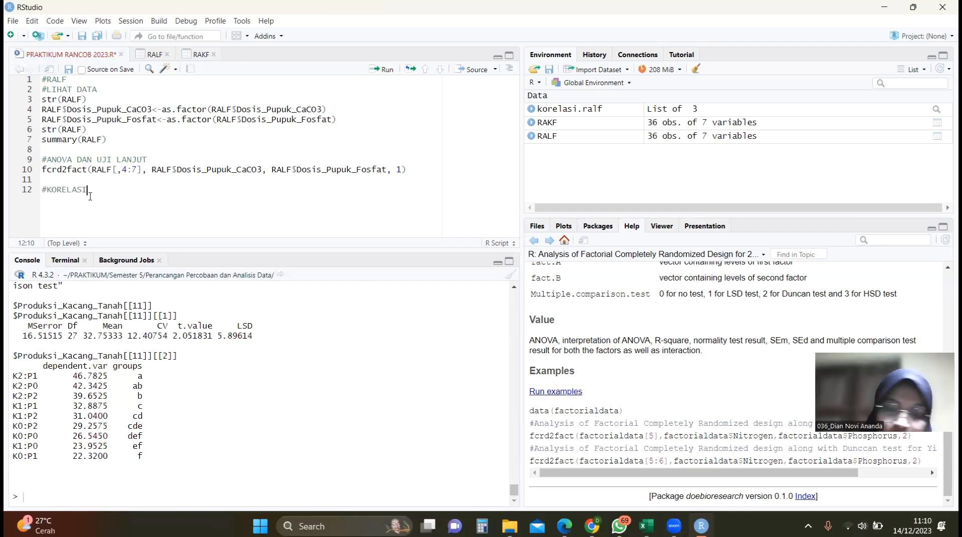
key("Return")
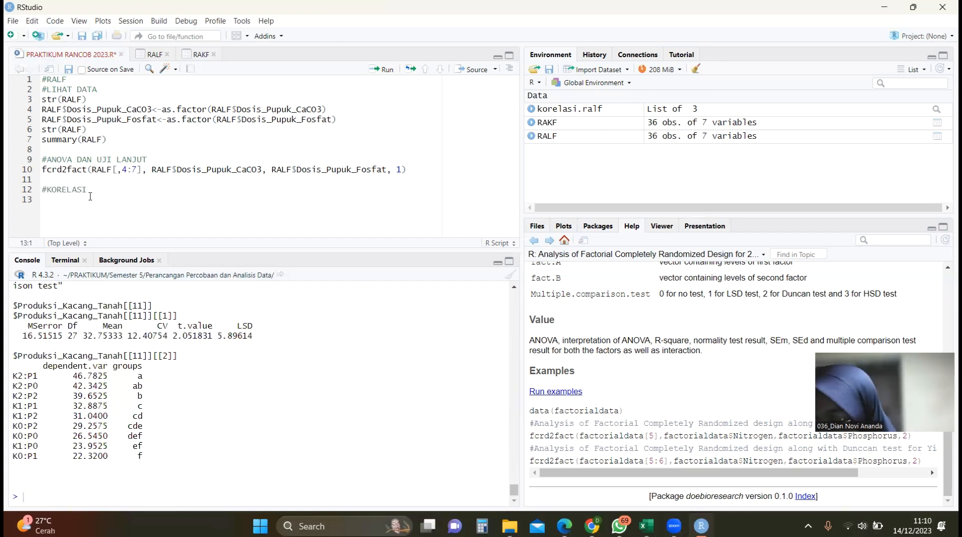
type("RAL")
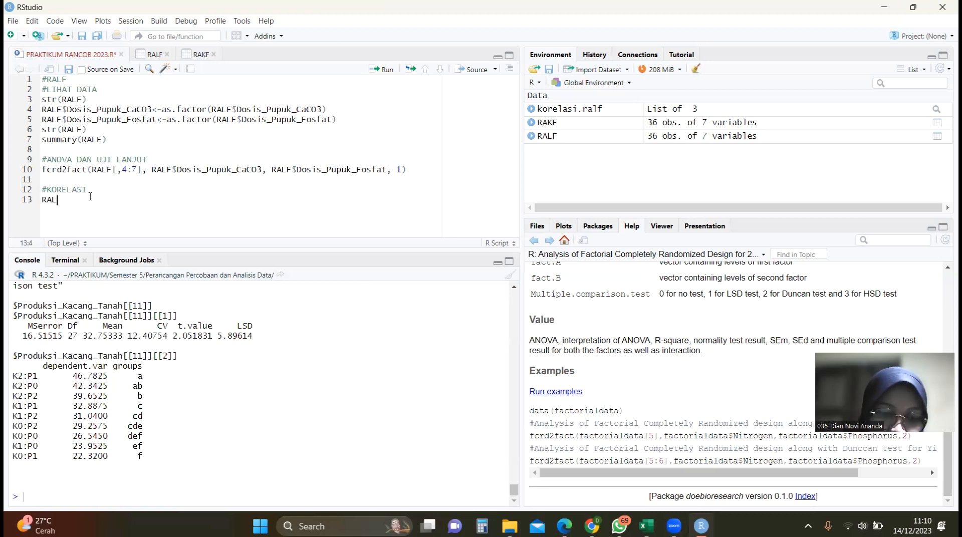
type("F<-")
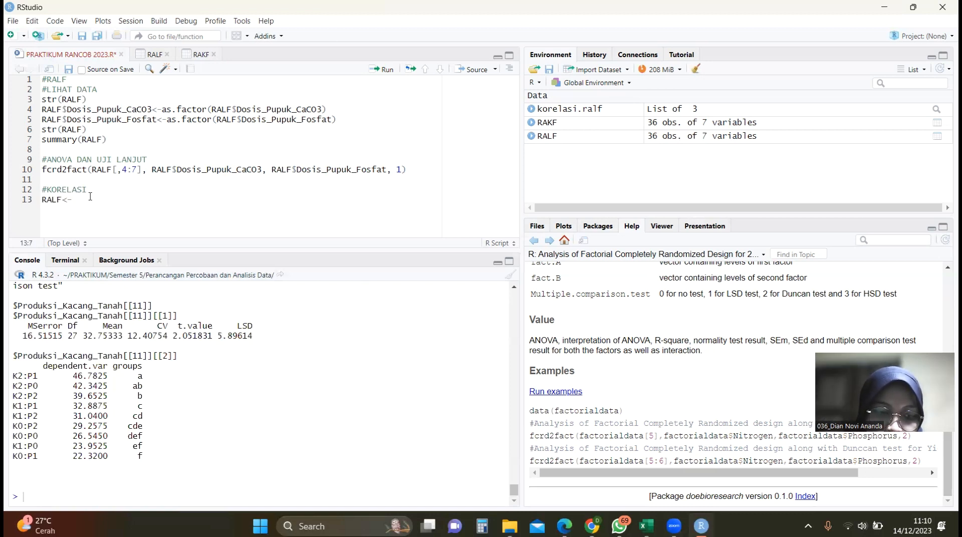
type("corr")
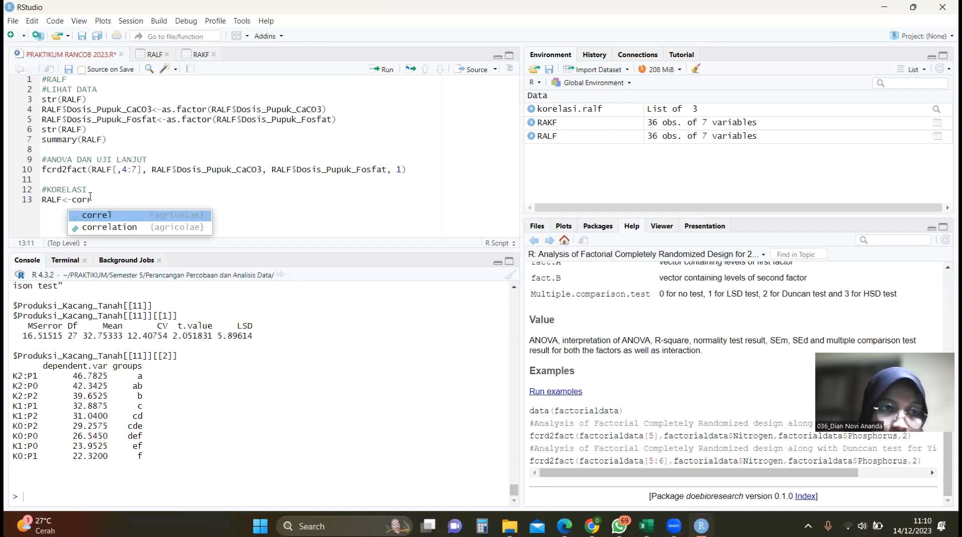
left_click(113, 228)
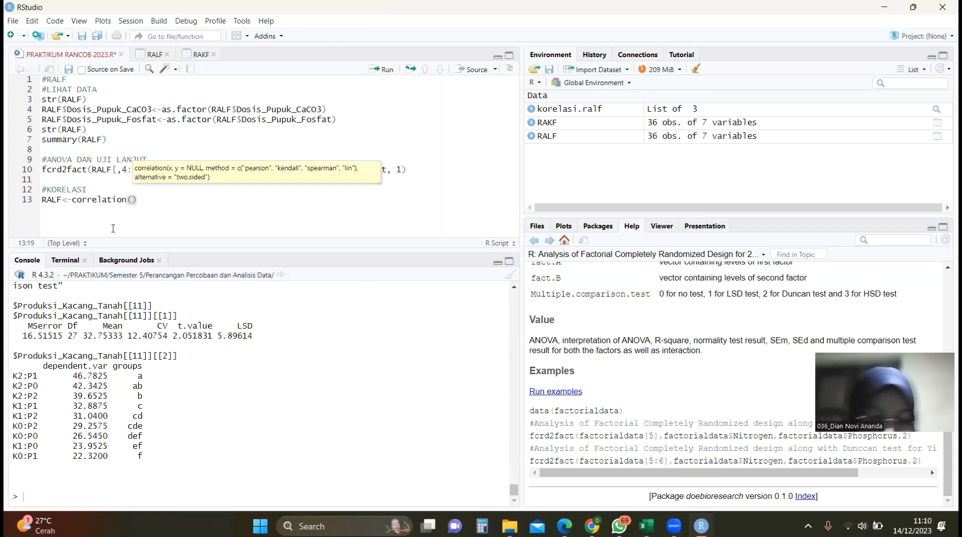
Enter RALF[,4:7] as the data argument of the correlation call.
type("ralf")
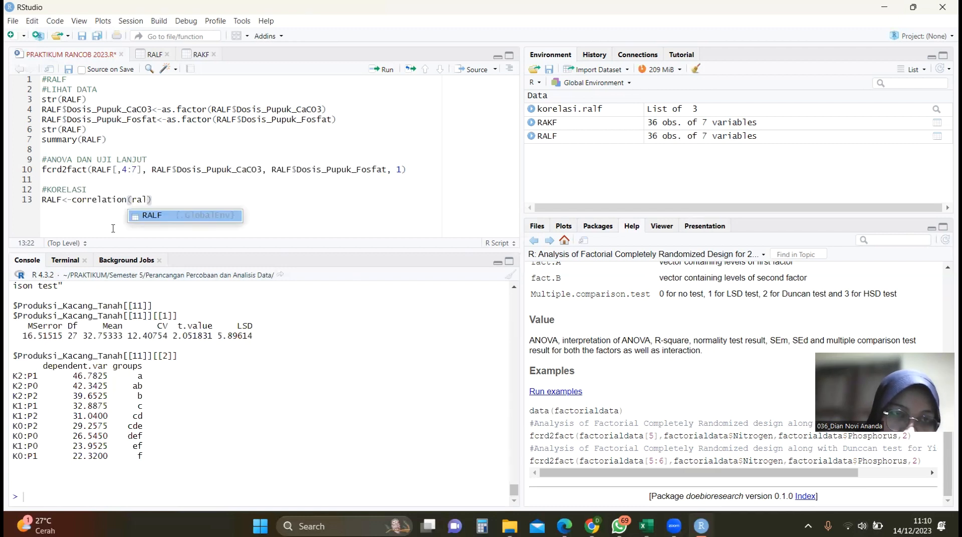
key("BackSpace")
key("BackSpace")
key("BackSpace")
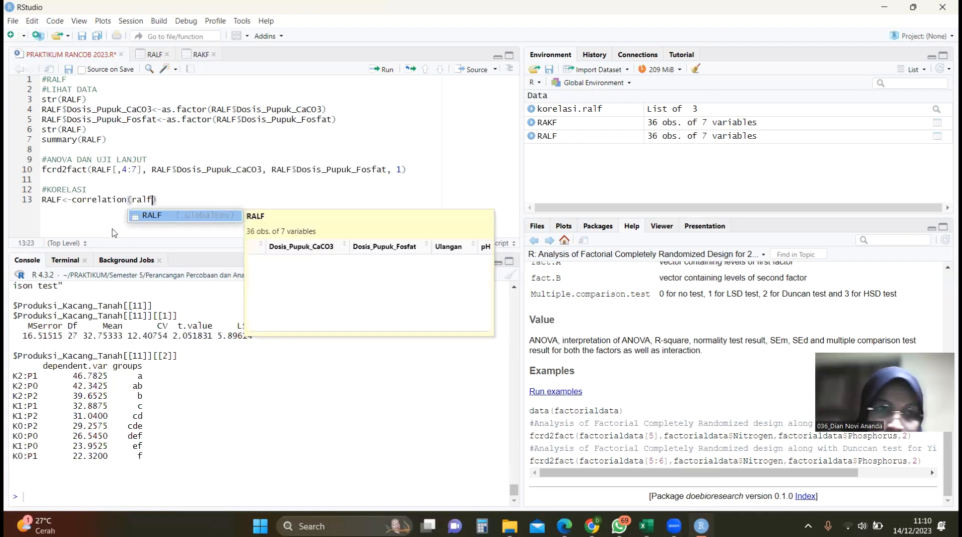
key("BackSpace")
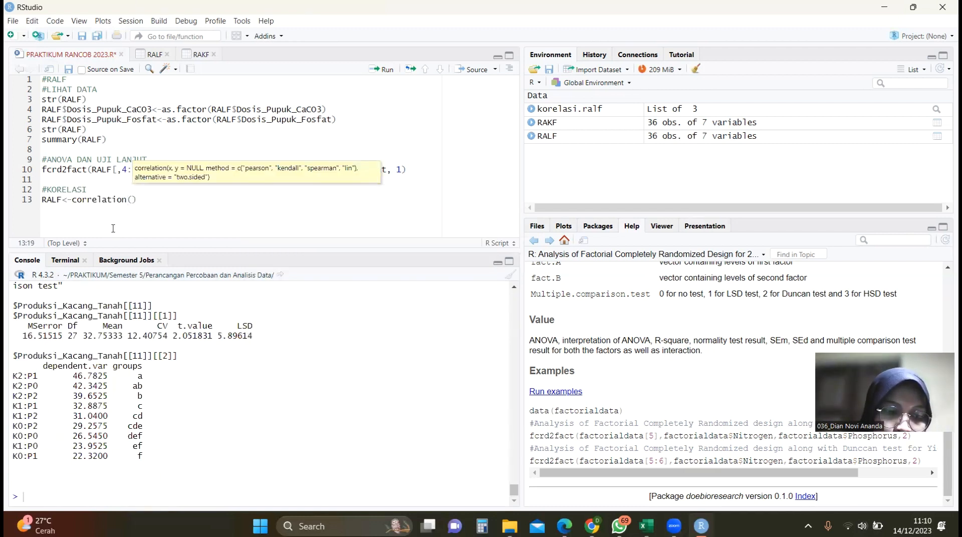
type("RALF")
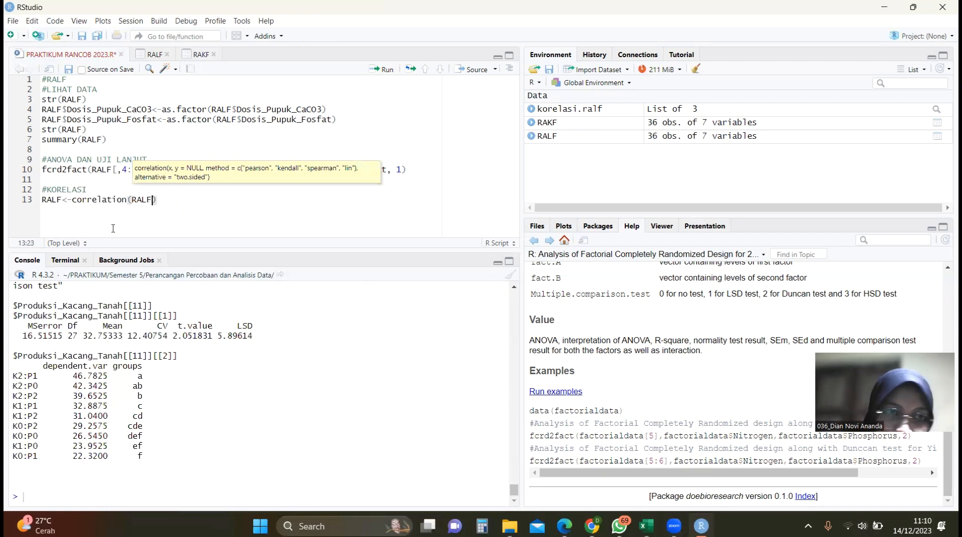
type("[,4")
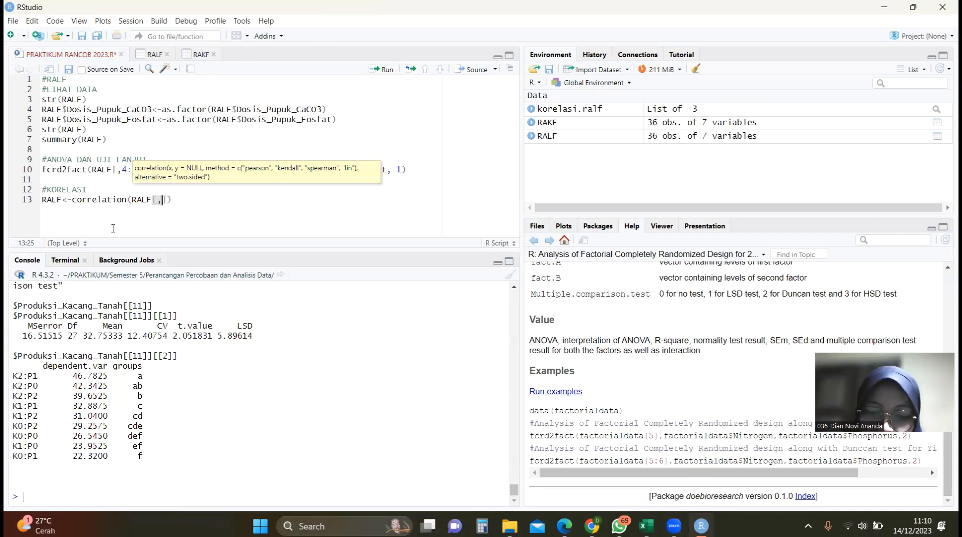
type(":7]")
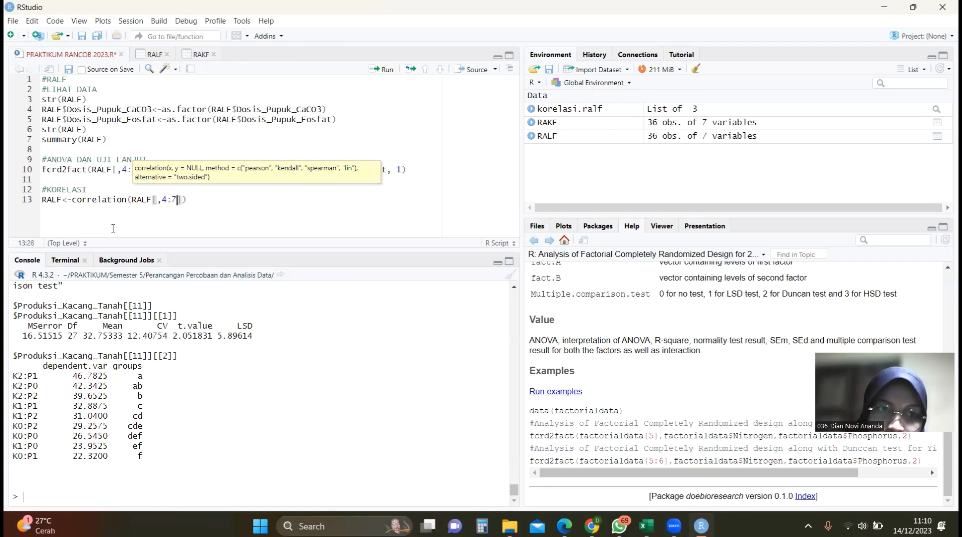
Complete the correlation call with method = "pearson" and run the RALF<-correlation line.
type(",")
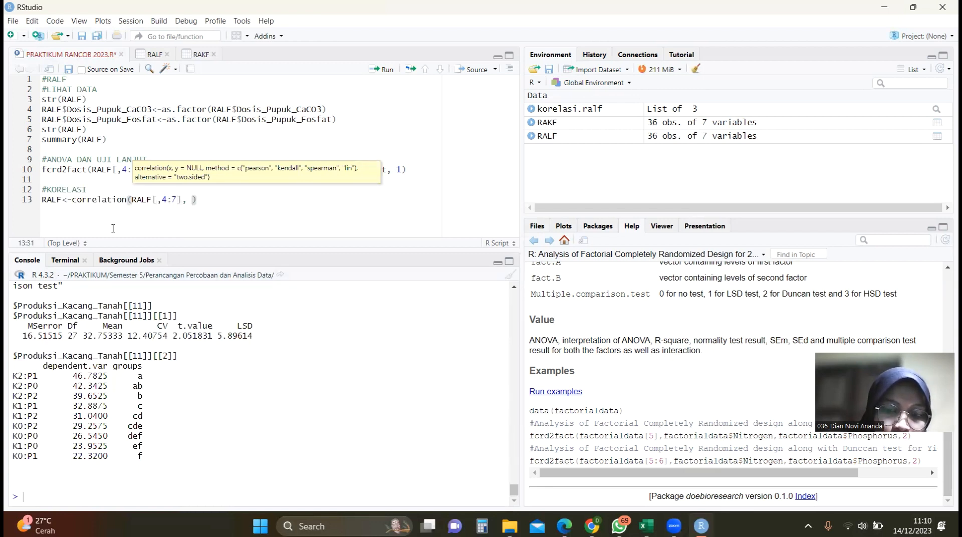
type(" met")
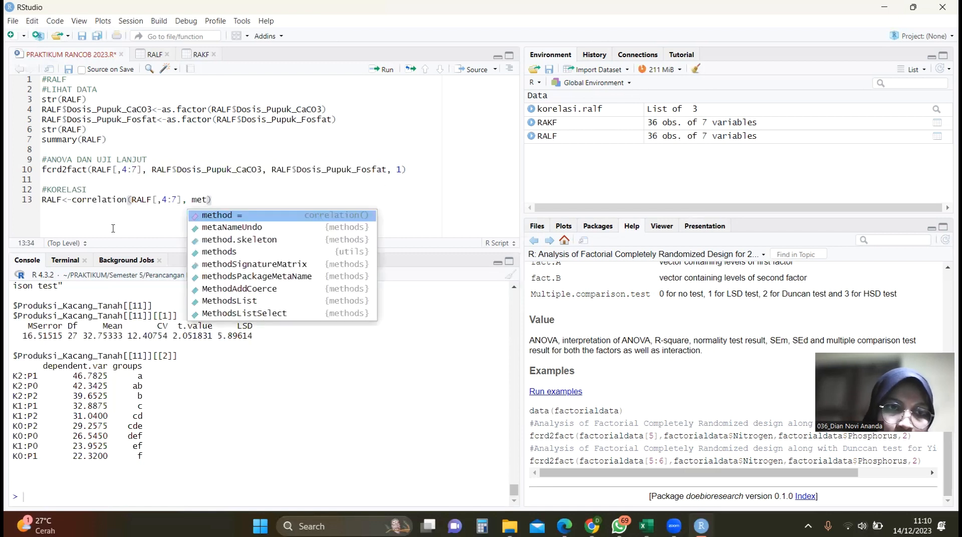
key("Return")
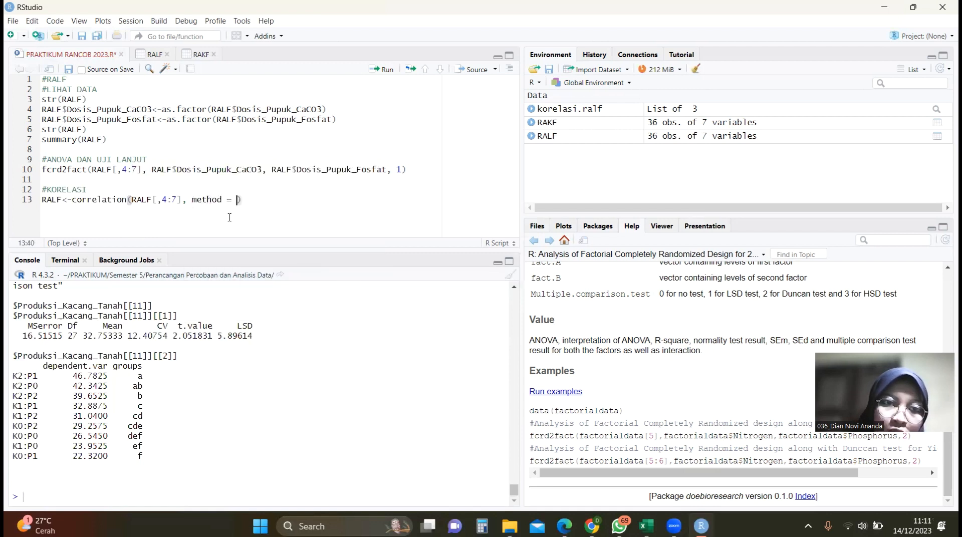
type("\"pearson")
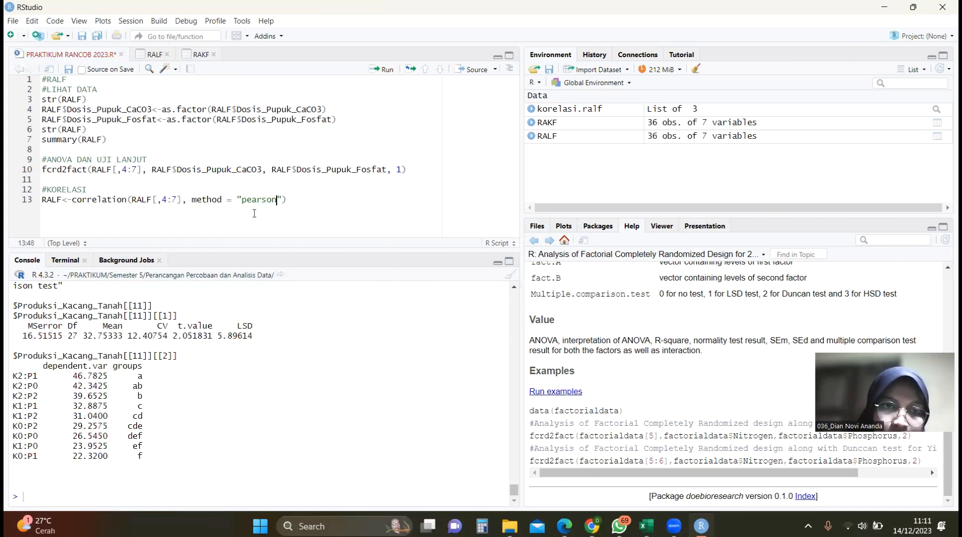
left_click(293, 205)
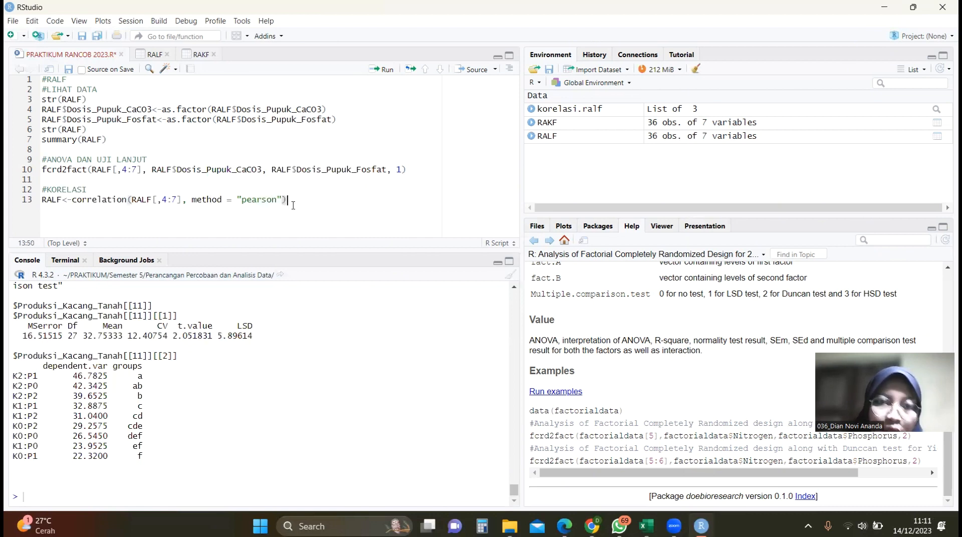
left_click(384, 73)
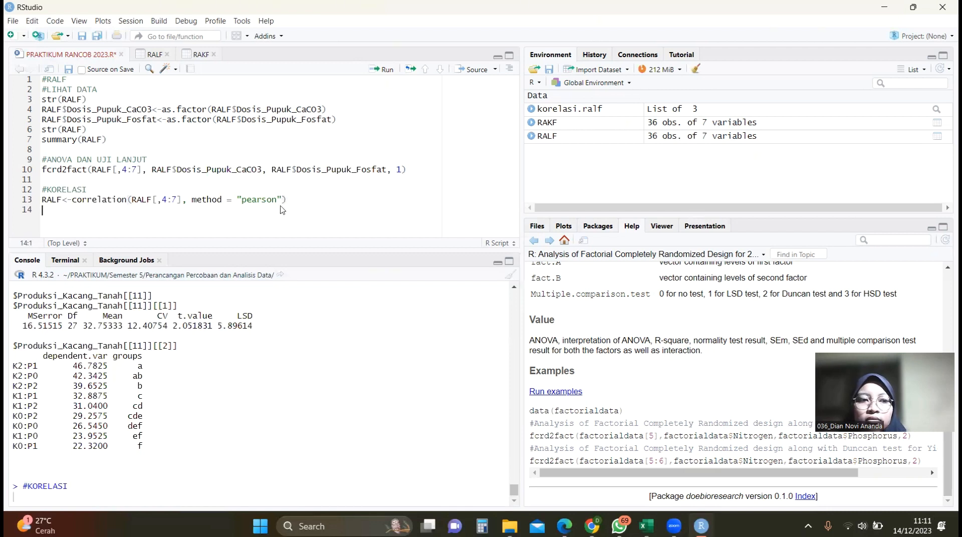
Add a line RALF below the correlation call and run it to print the correlation and p-value matrices.
left_click(77, 56)
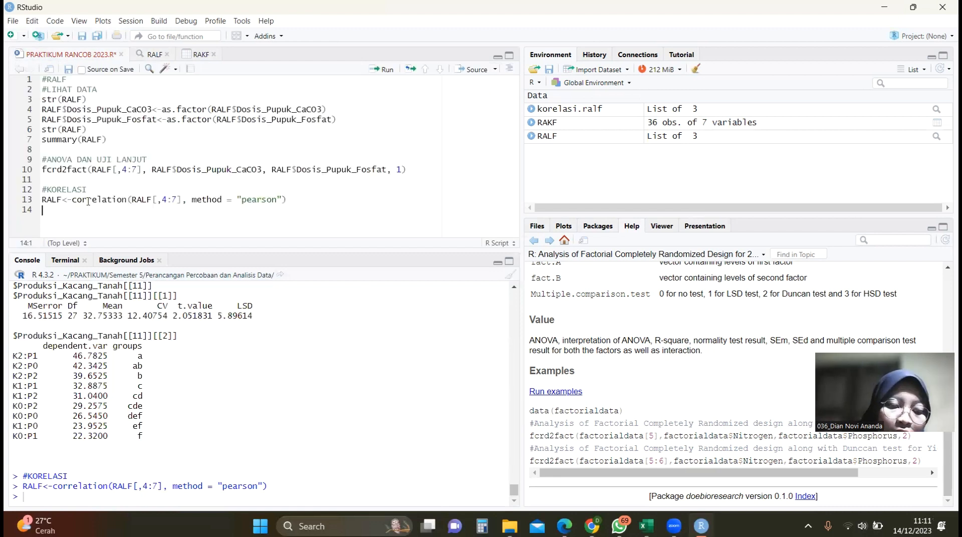
type("r")
type("RALF")
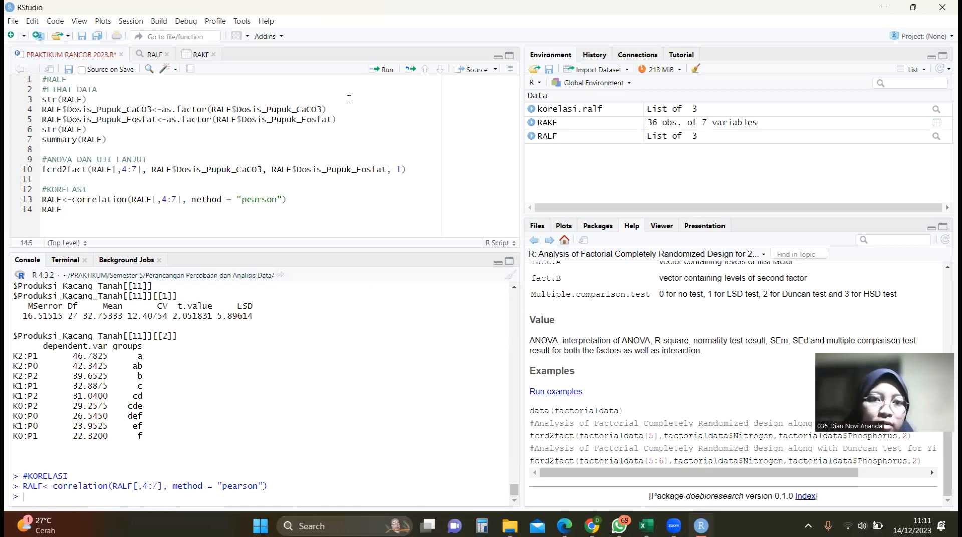
left_click(383, 69)
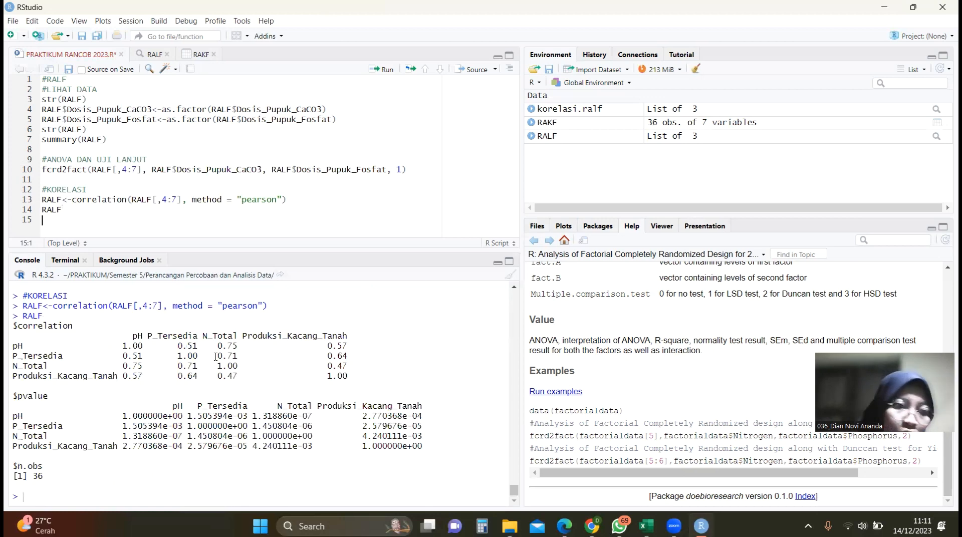
scroll(215, 357, "up", 1)
scroll(169, 416, "down", 1)
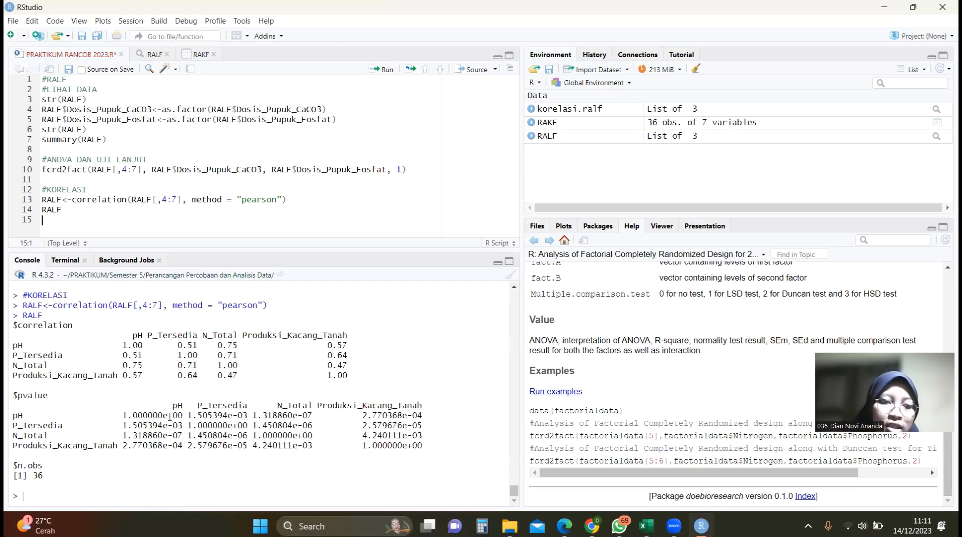
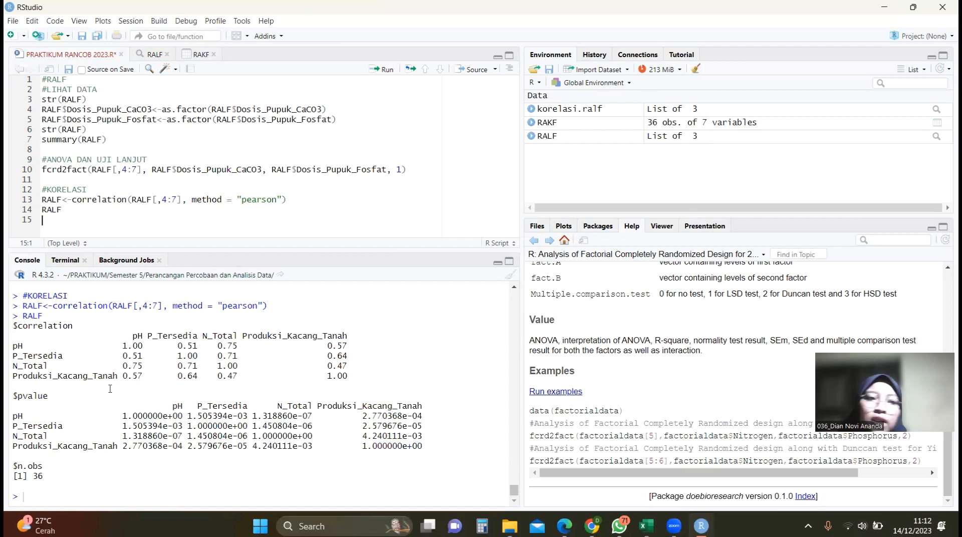
Add the comment lines #RAKF and #LIHAT DATA below the RALF section, separated by a blank line.
key("Return")
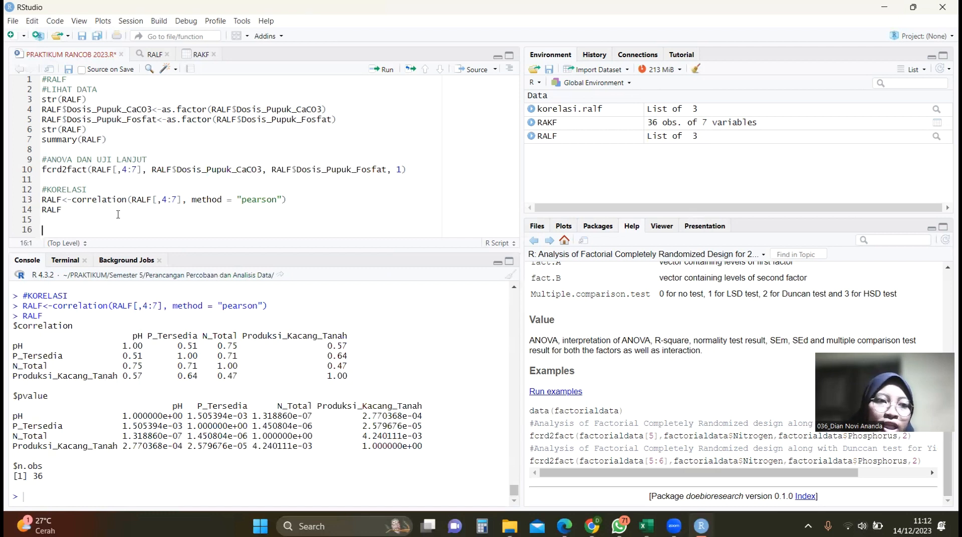
type("#")
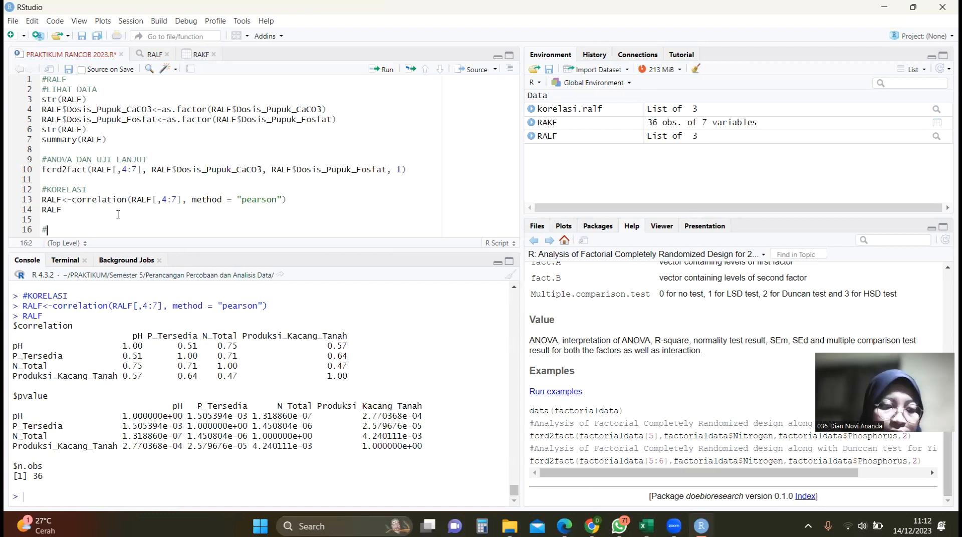
type("RAKF")
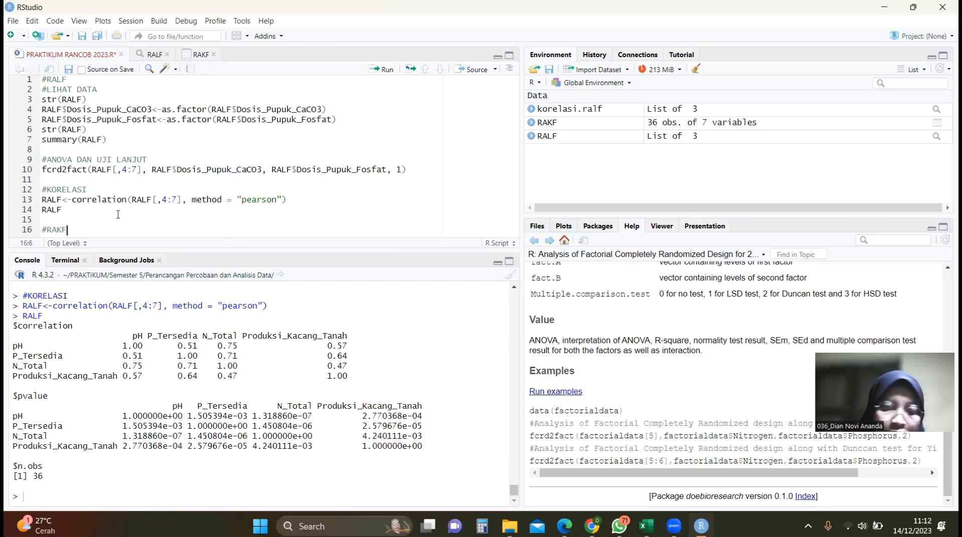
key("Return")
type("#")
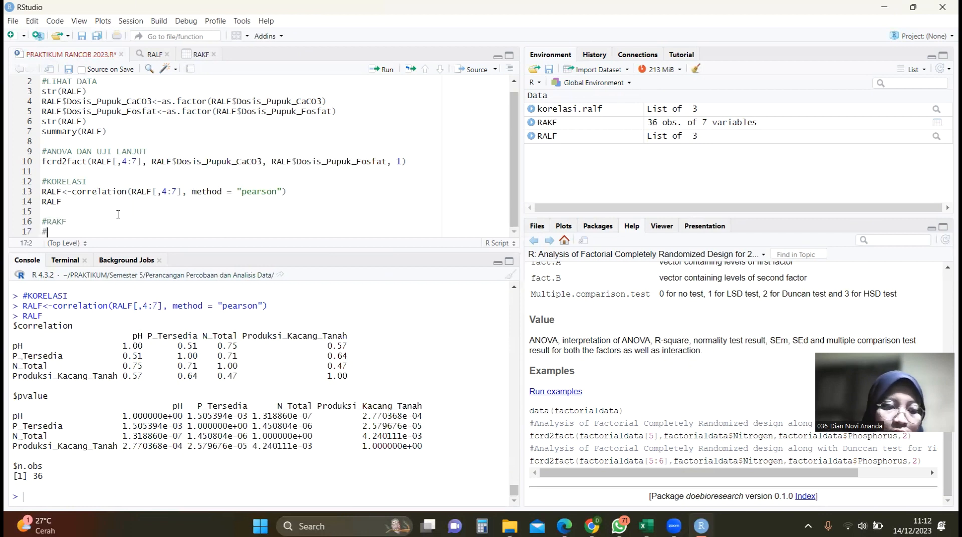
type("LIG")
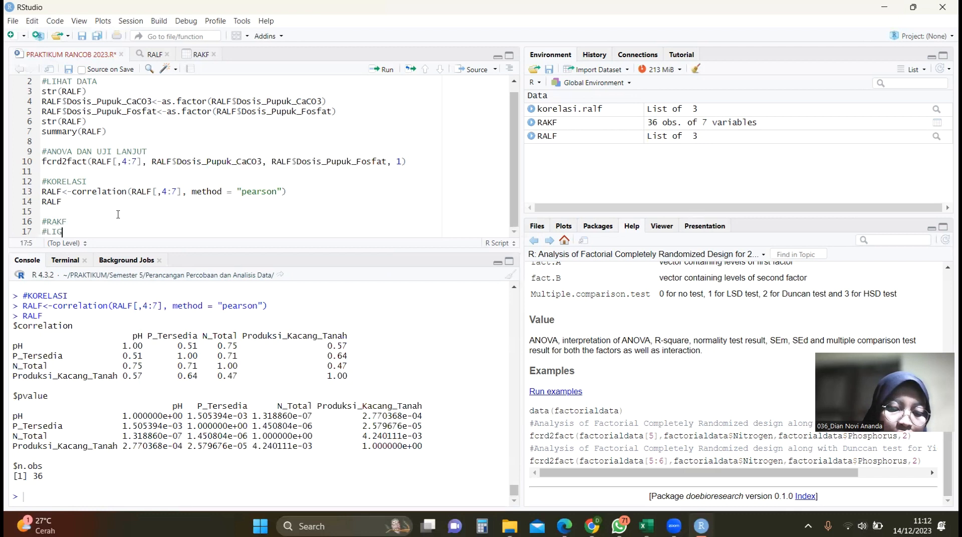
key("BackSpace")
type("HAT DATA")
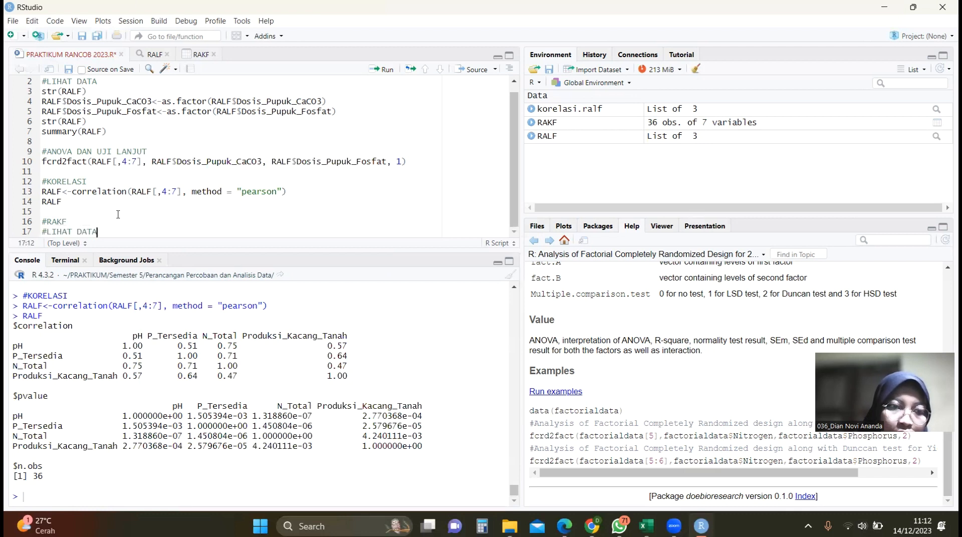
Write str(RAKF) below the #LIHAT DATA comment and run it to show the data structure.
key("Return")
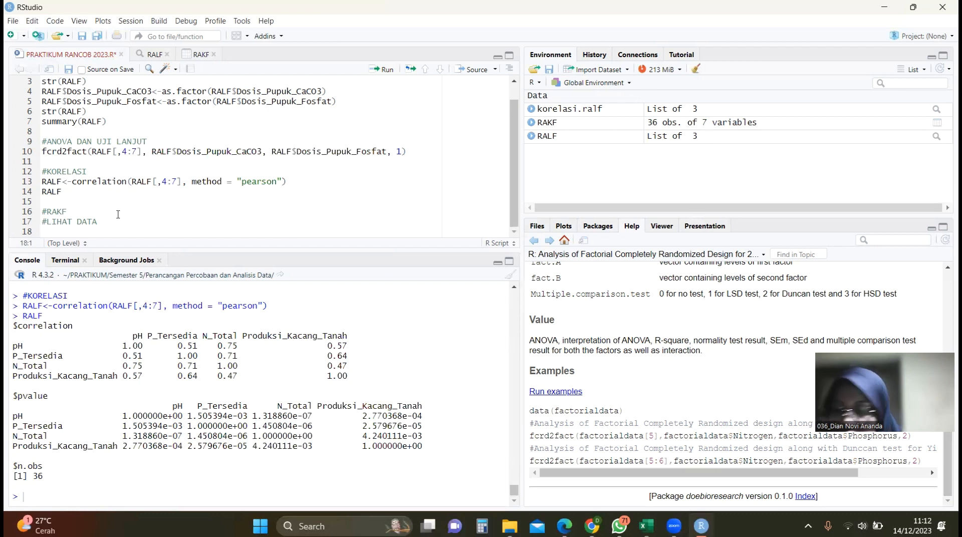
type("str")
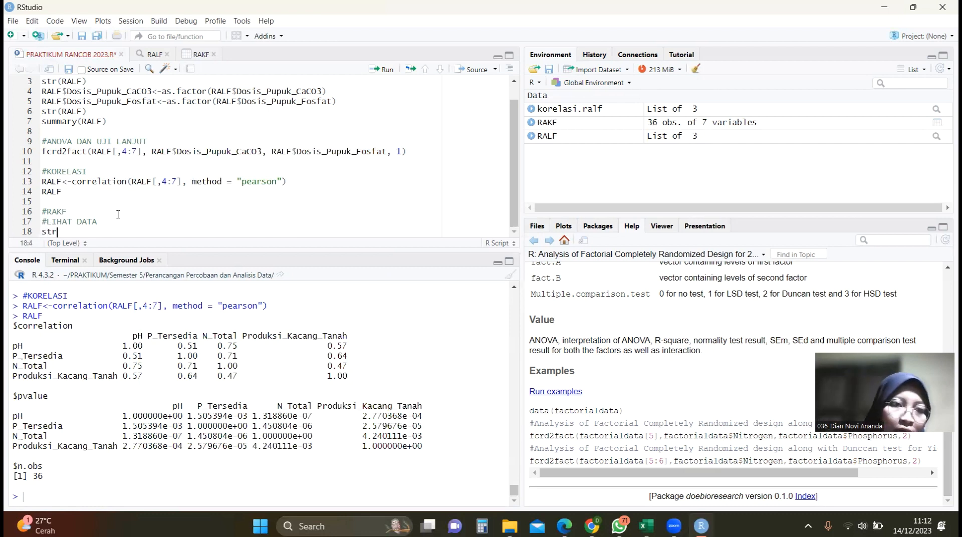
left_click(85, 247)
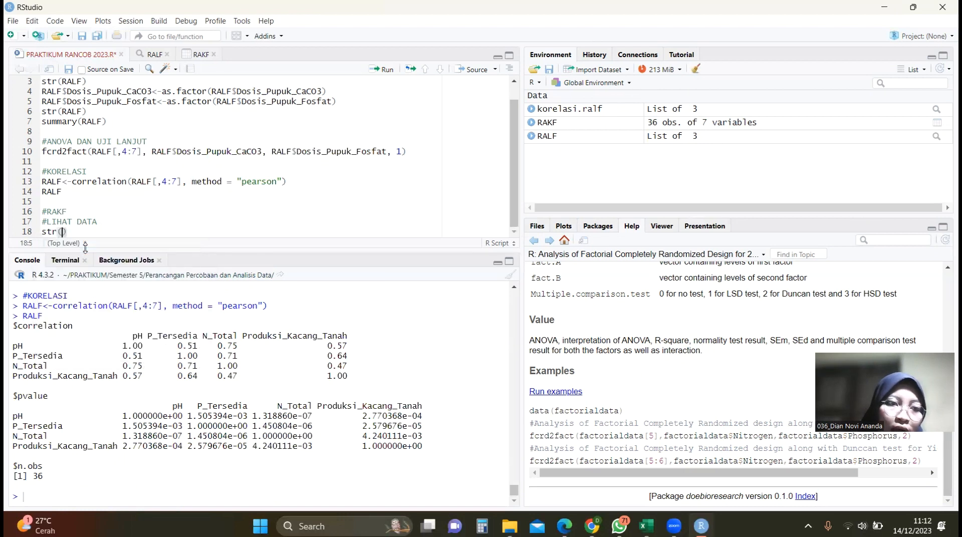
type("RAKF")
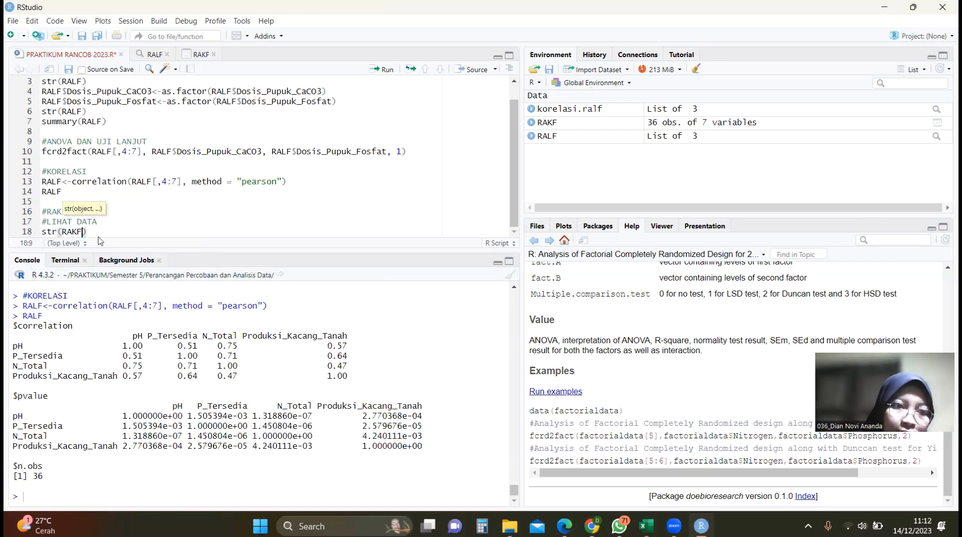
left_click(124, 233)
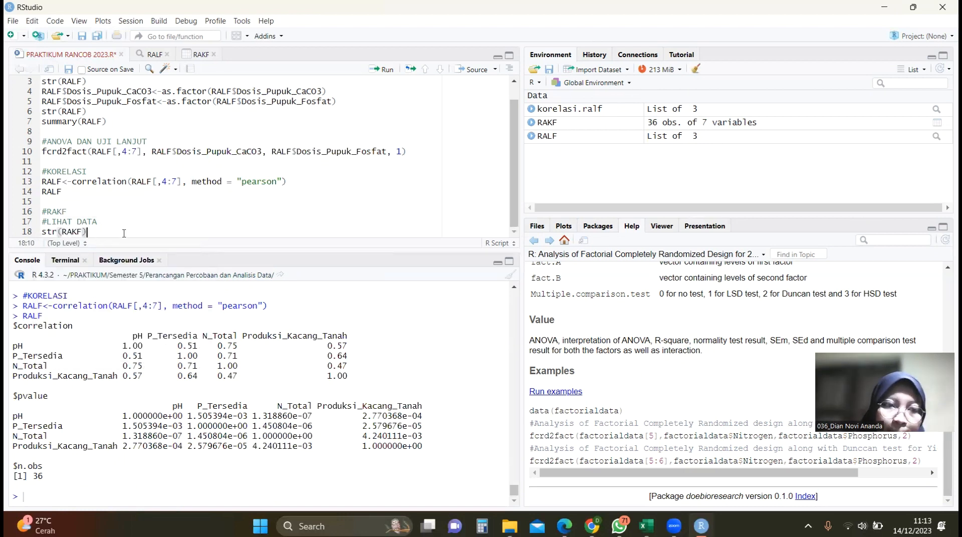
left_click(389, 70)
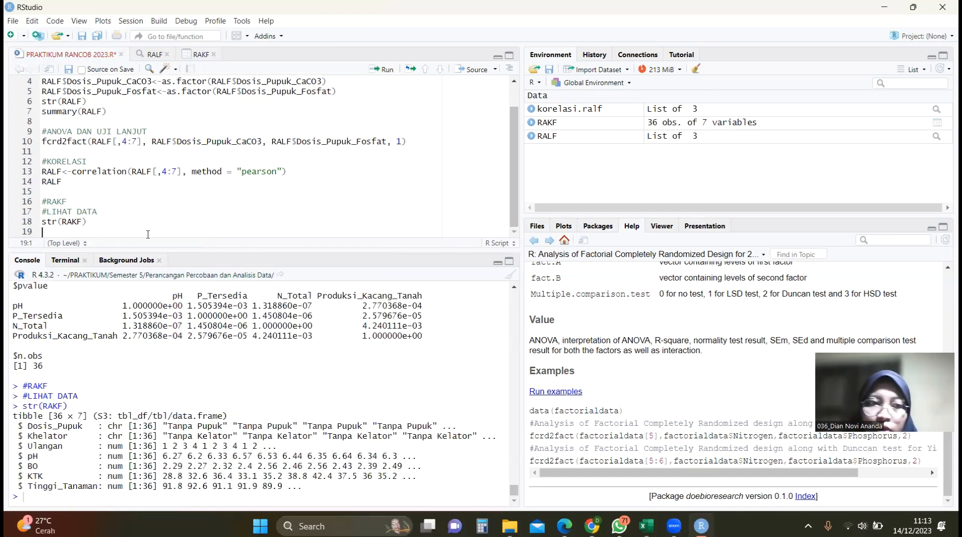
Convert the fertilizer dose column to a factor by writing and running RAKF$Dosis_Pupuk<-as.factor(RAKF$Dosis_Pupuk).
type("RAK")
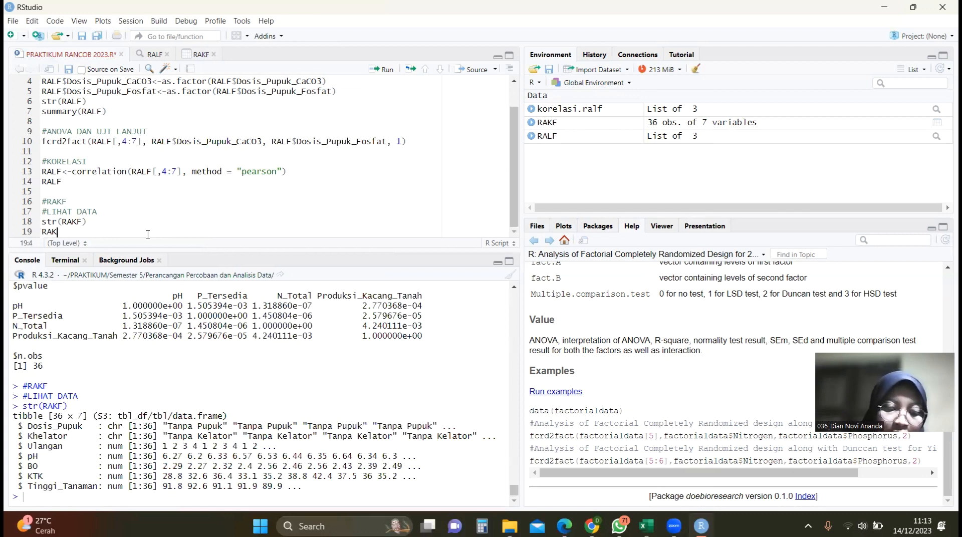
type("F$")
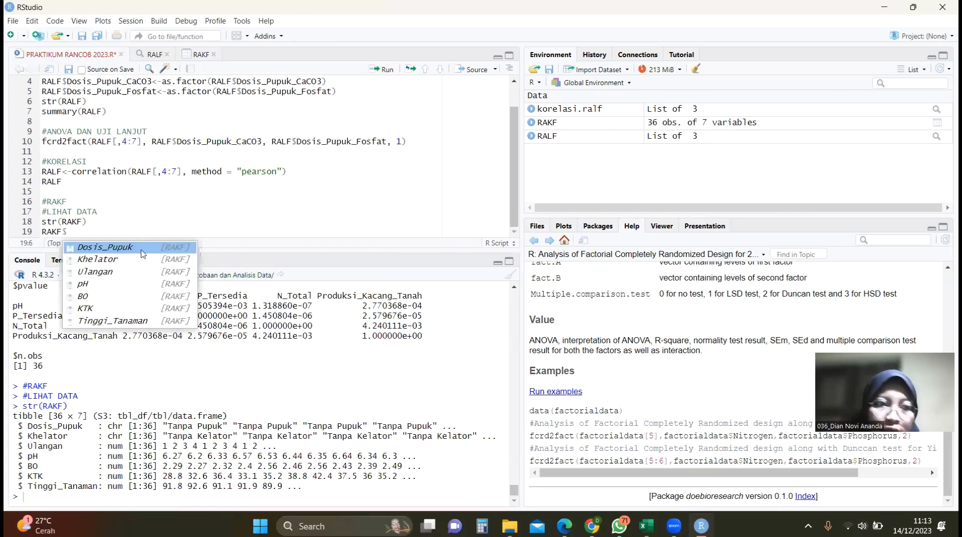
key("Return")
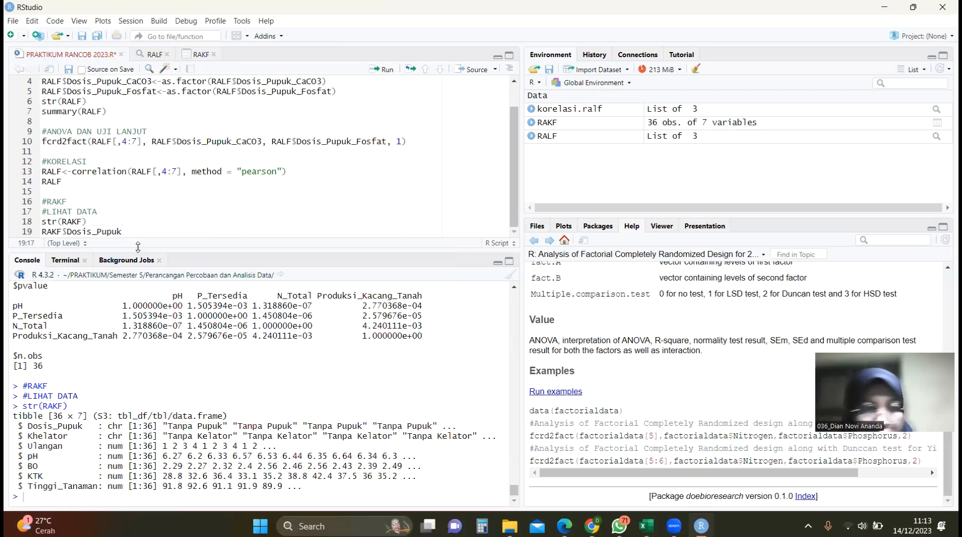
type("<-a")
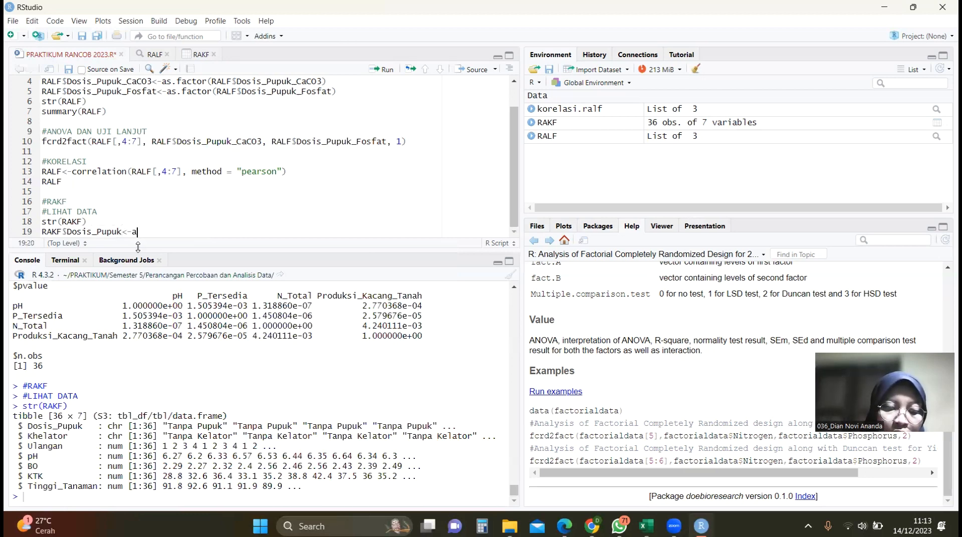
type("s.fac")
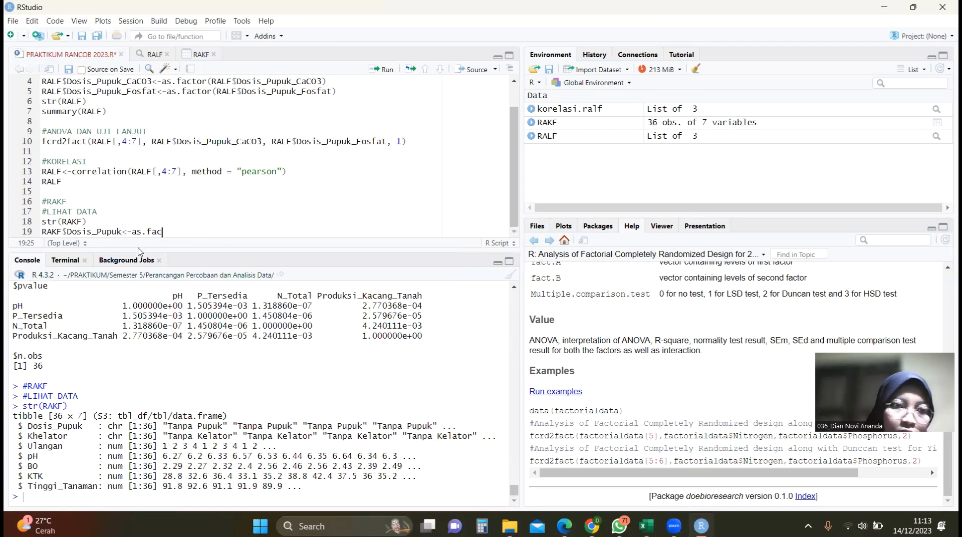
left_click(181, 248)
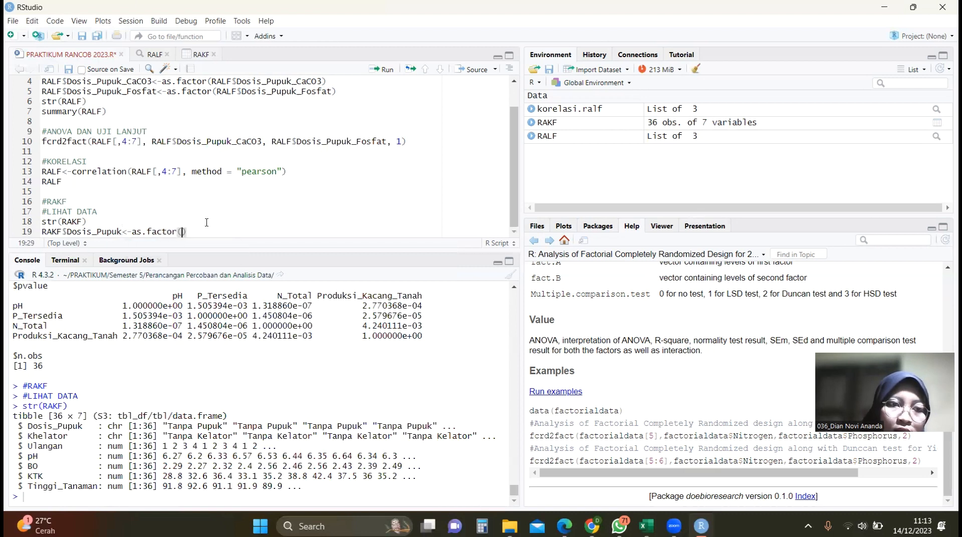
type("RAKF")
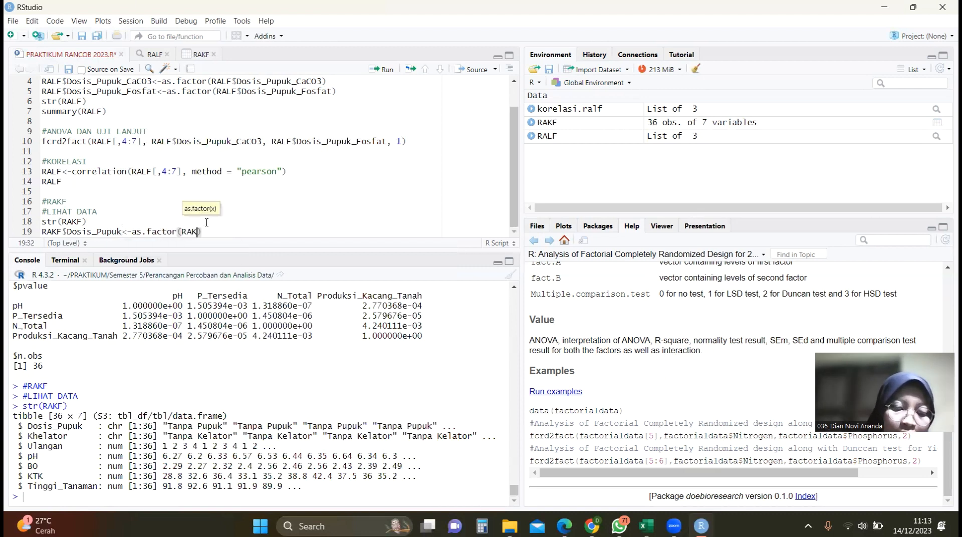
type("$")
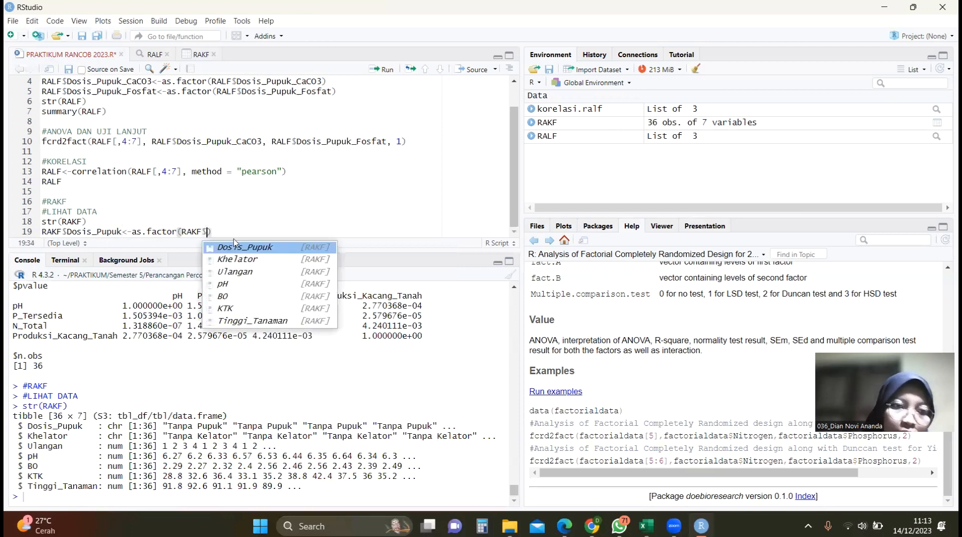
key("Return")
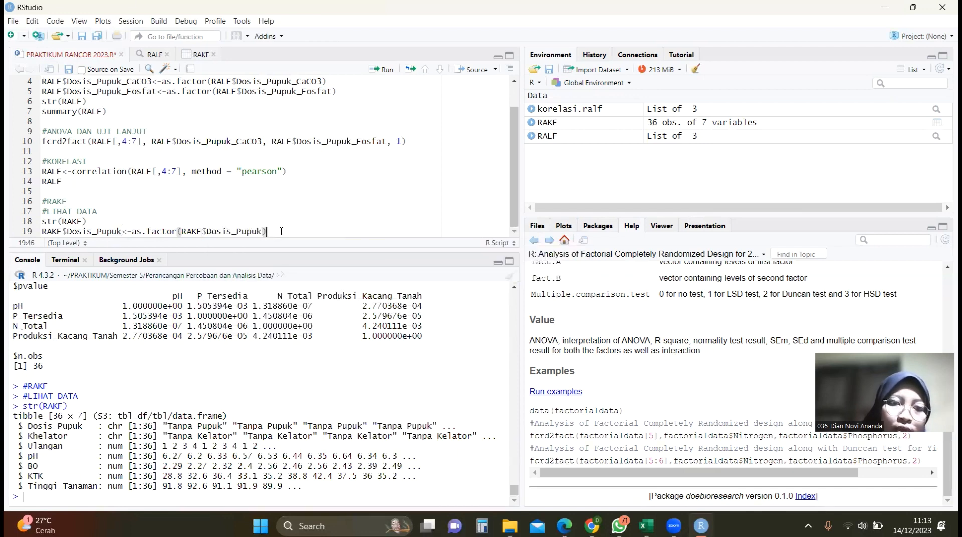
left_click(381, 69)
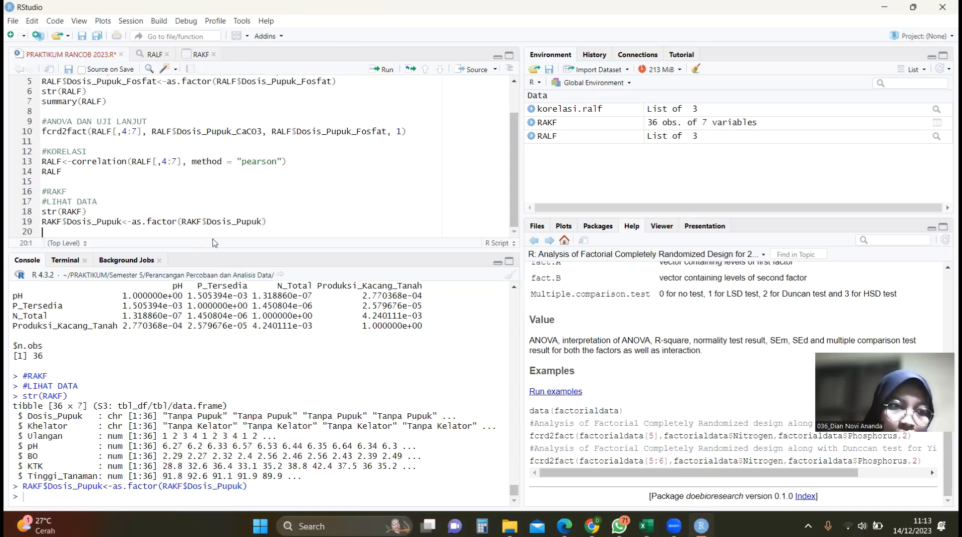
Convert the chelator column to a factor by writing and running RAKF$Khelator<-as.factor(RAKF$Khelator).
type("RAKF")
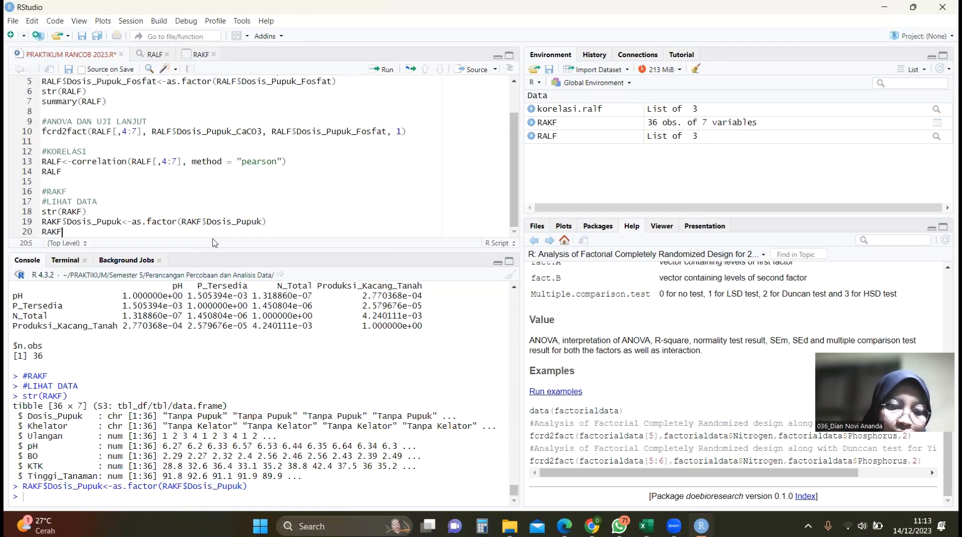
type("$")
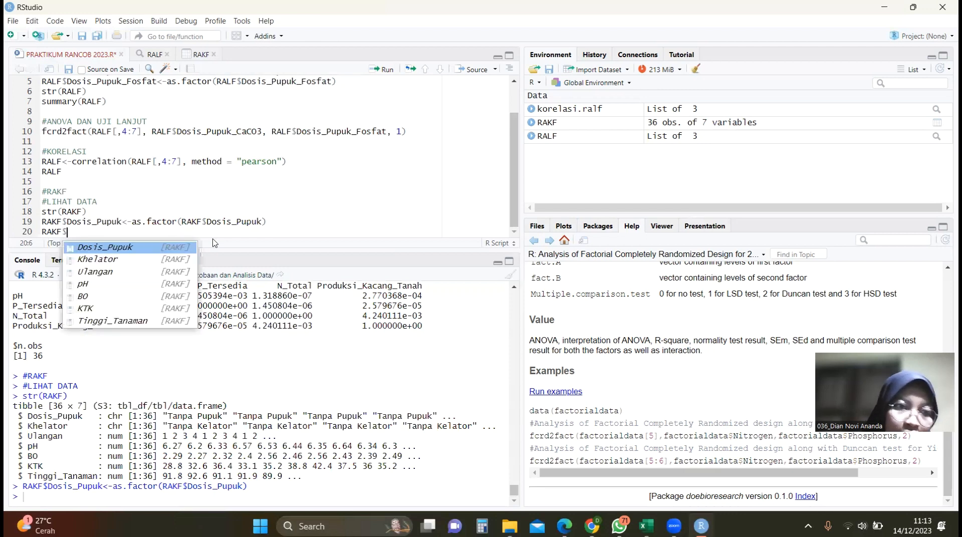
left_click(186, 260)
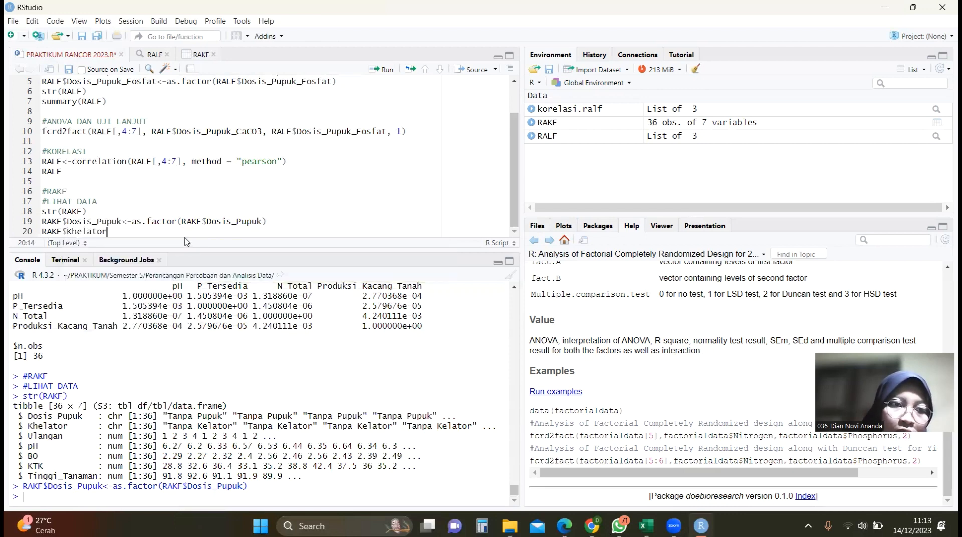
type("<")
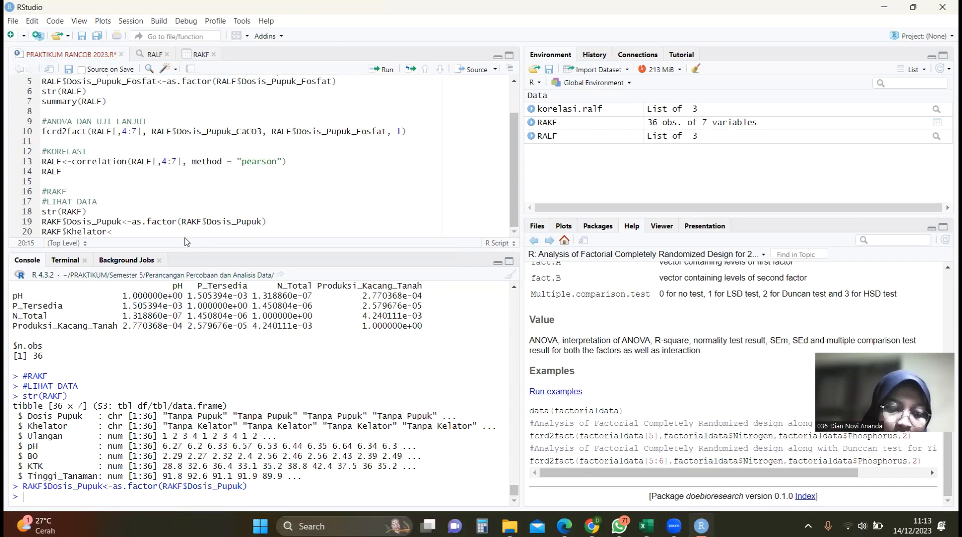
type("-as.fa")
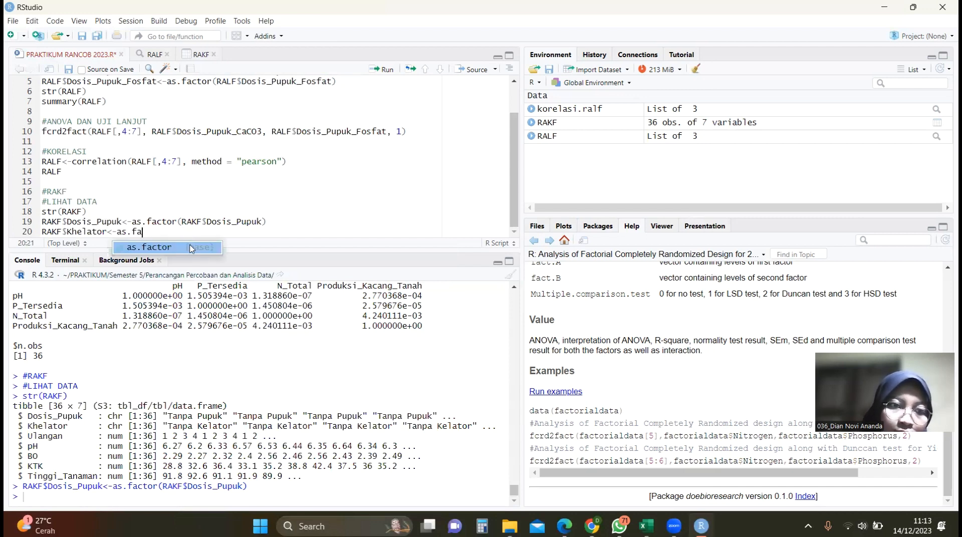
left_click(192, 249)
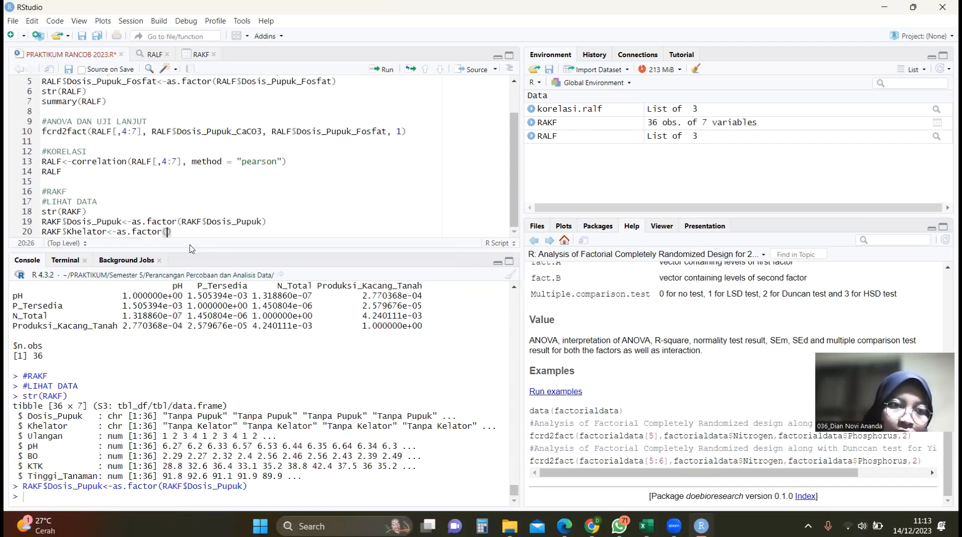
type("RAKF$")
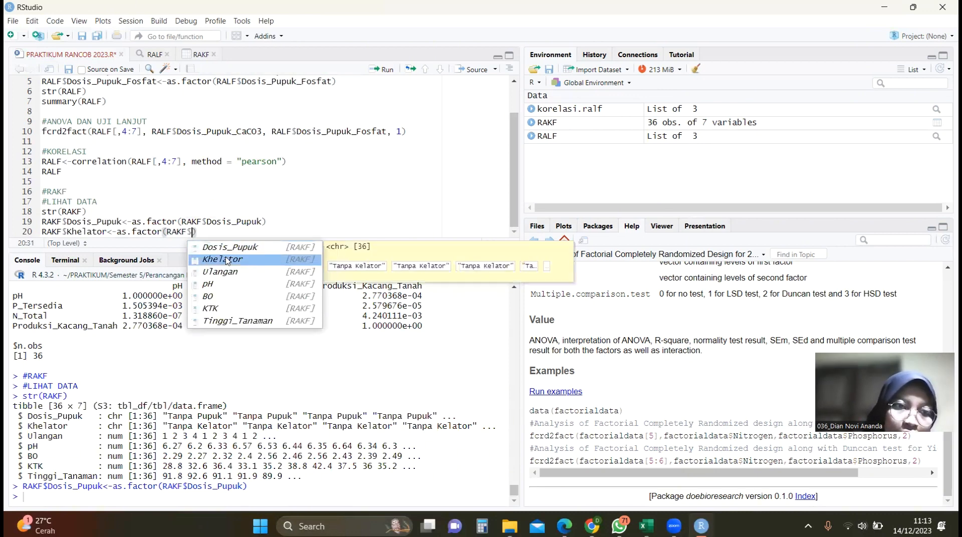
left_click(225, 258)
key("End")
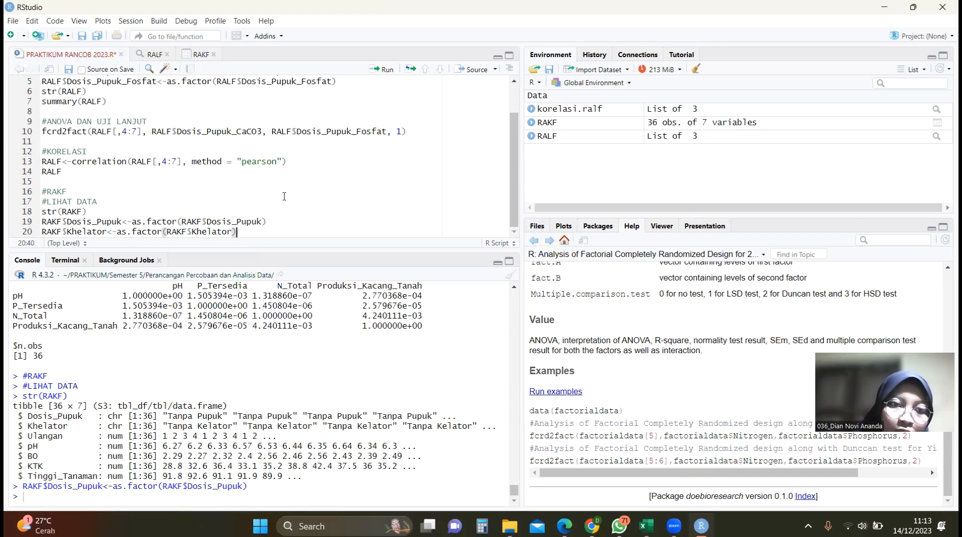
left_click(388, 71)
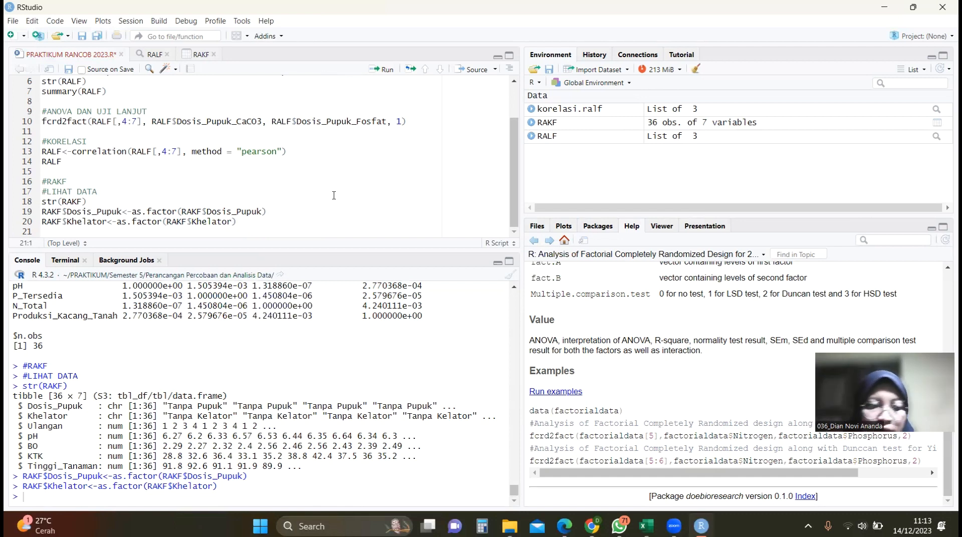
Write str(RAKF) below the factor conversions and run it to recheck the data structure.
type("str")
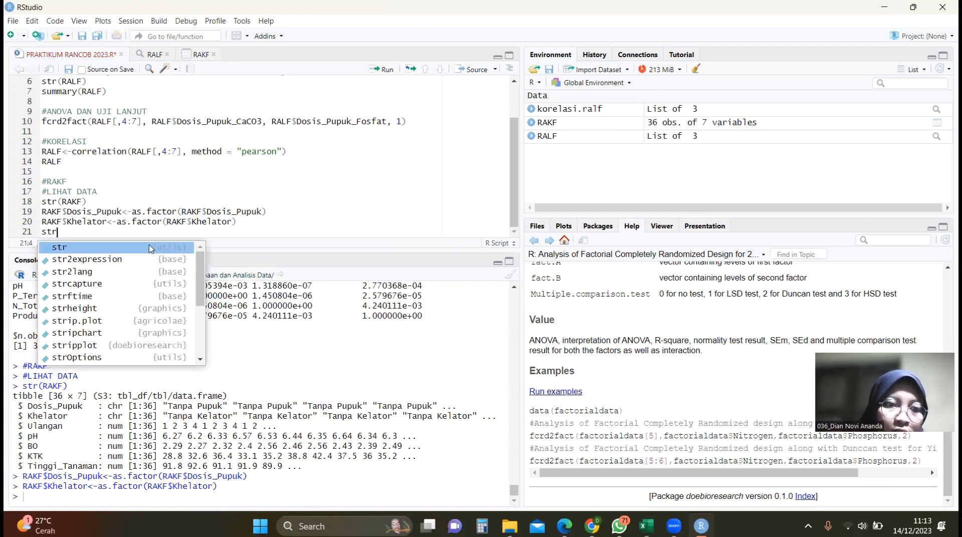
left_click(151, 247)
type("RAKF")
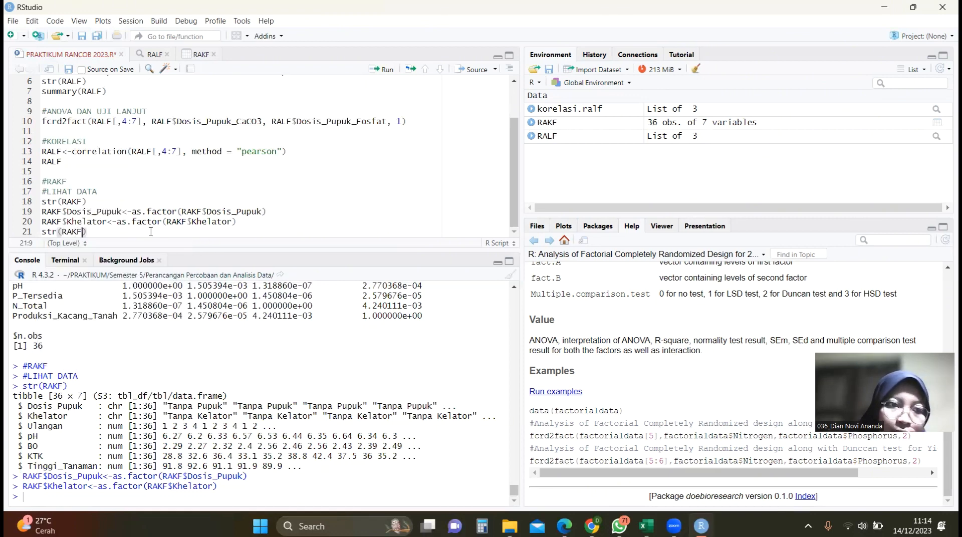
type(")")
left_click(384, 69)
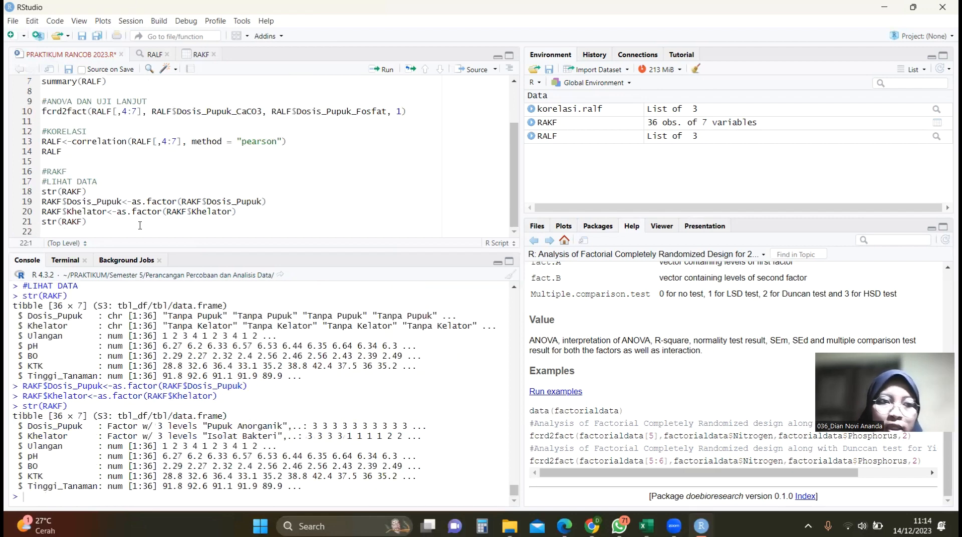
Write summary(RAKF) on the next script line and run it to print the data summary.
type("summ")
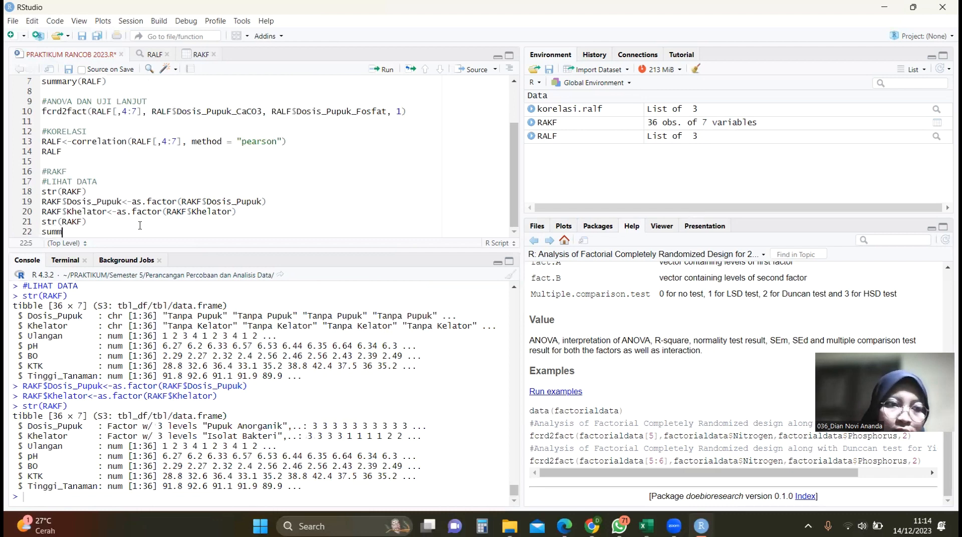
key("Return")
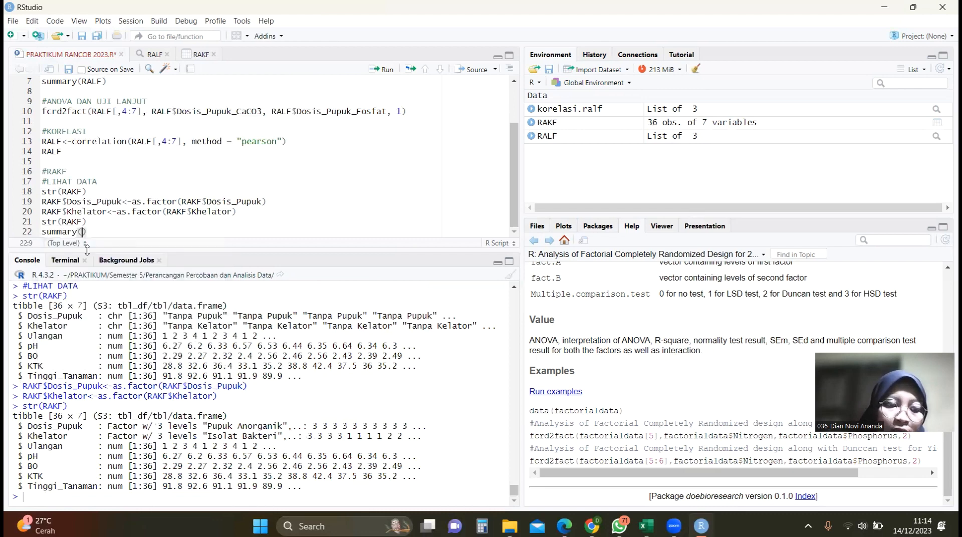
type("RAKF")
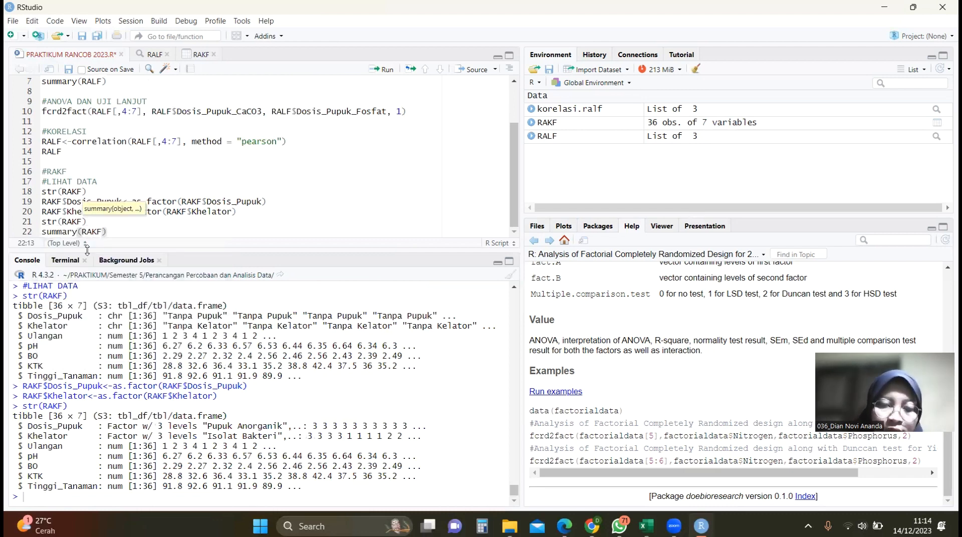
key("Right")
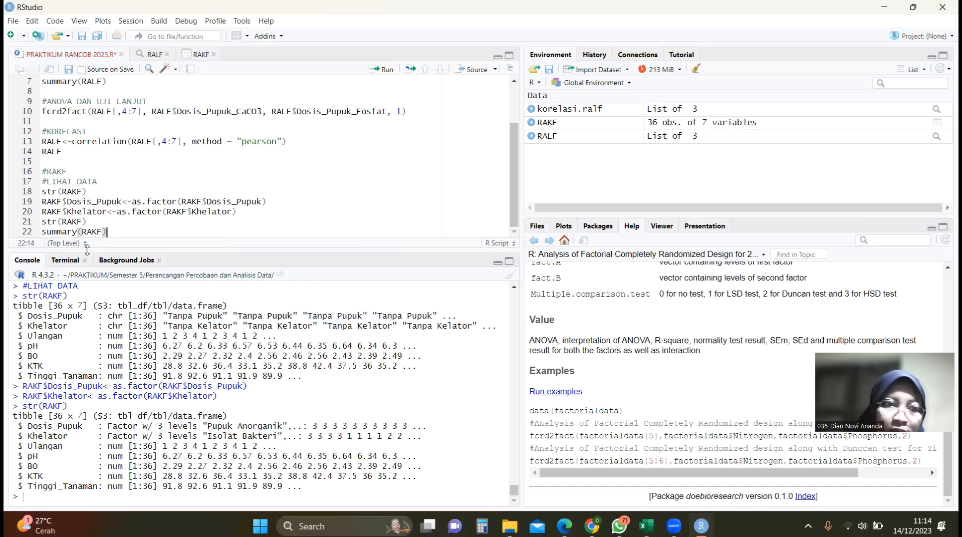
left_click(381, 70)
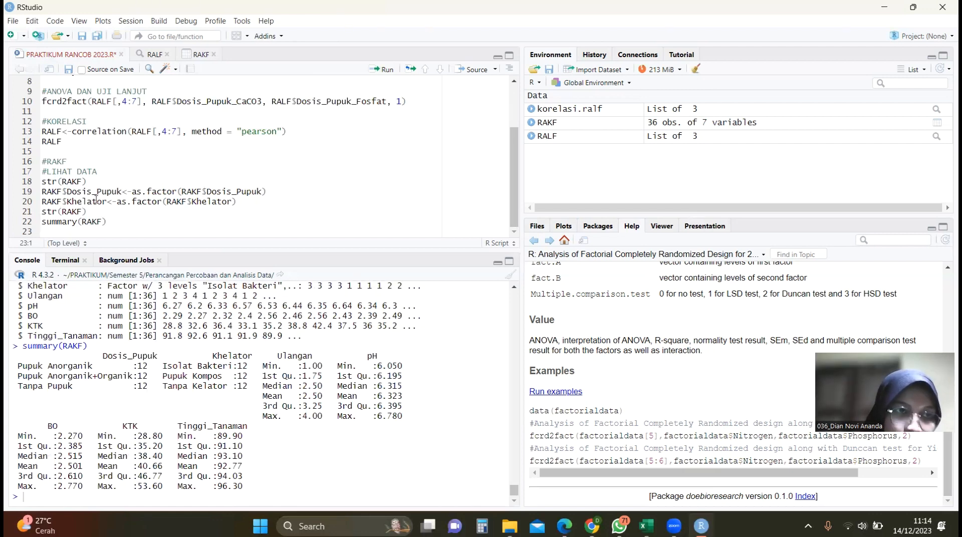
Add the comment #ANOVA DAN UJI LANJUT below summary(RAKF), separated by a blank line.
key("Return")
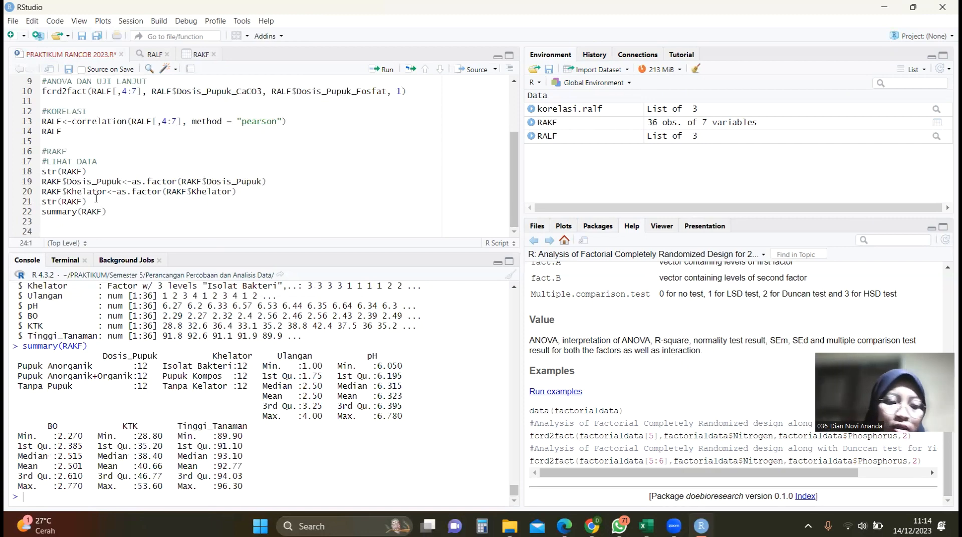
type("#AN")
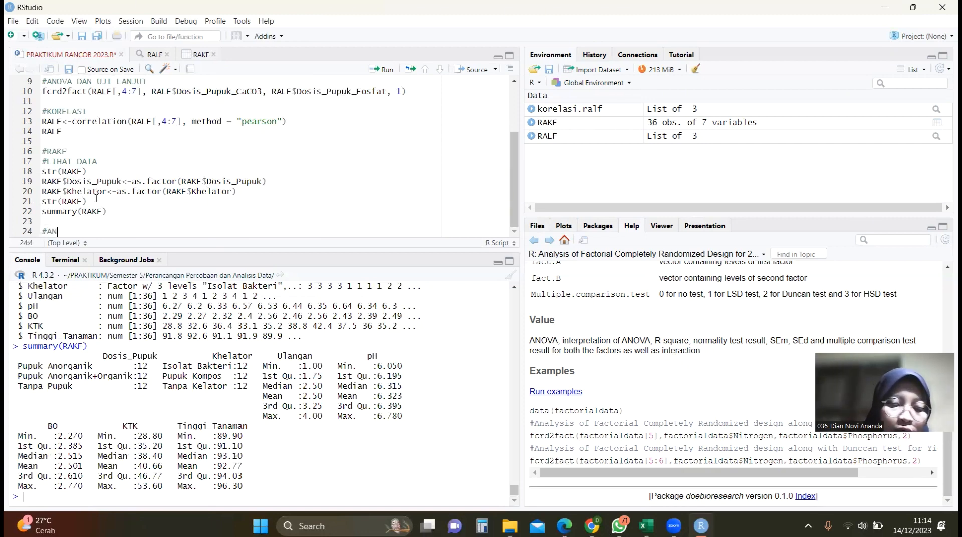
type("OVA DAN UJ")
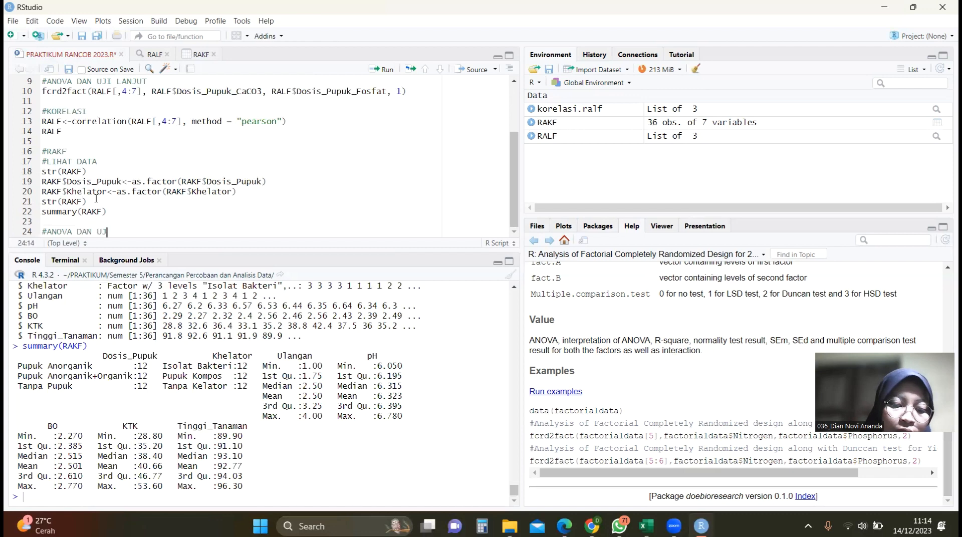
type("I LANJUT")
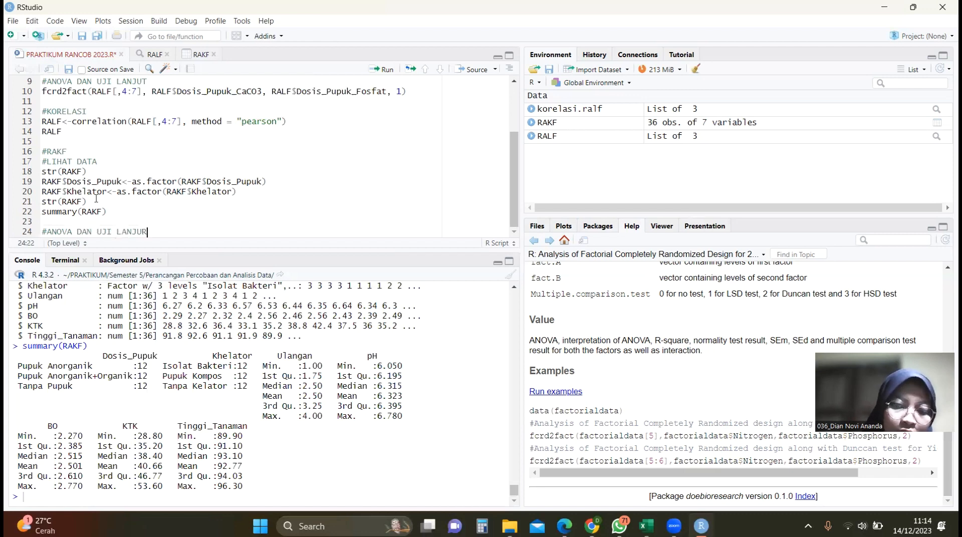
key("Return")
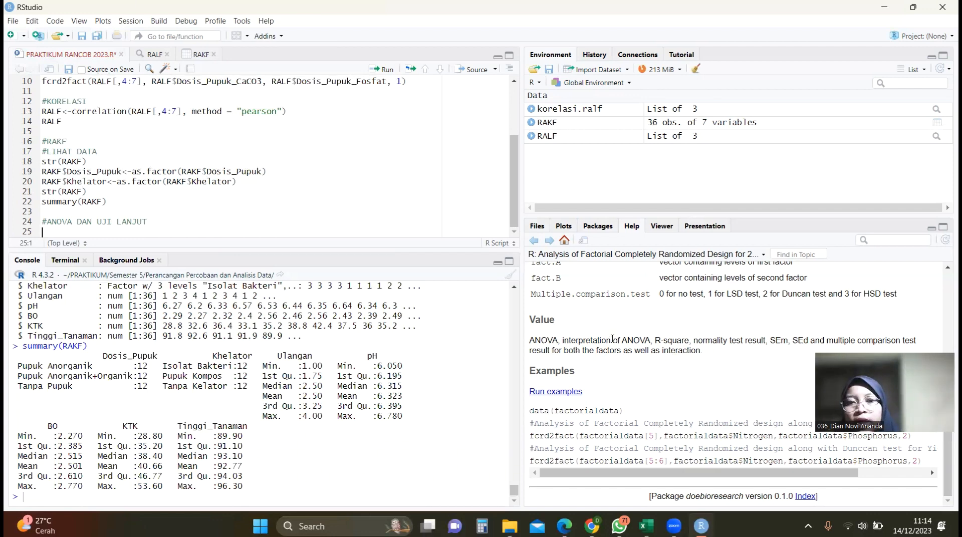
Open the doebioresearch package documentation and show the help page for frbd2fact, the two-factor randomized block design function.
scroll(575, 347, "up", 5)
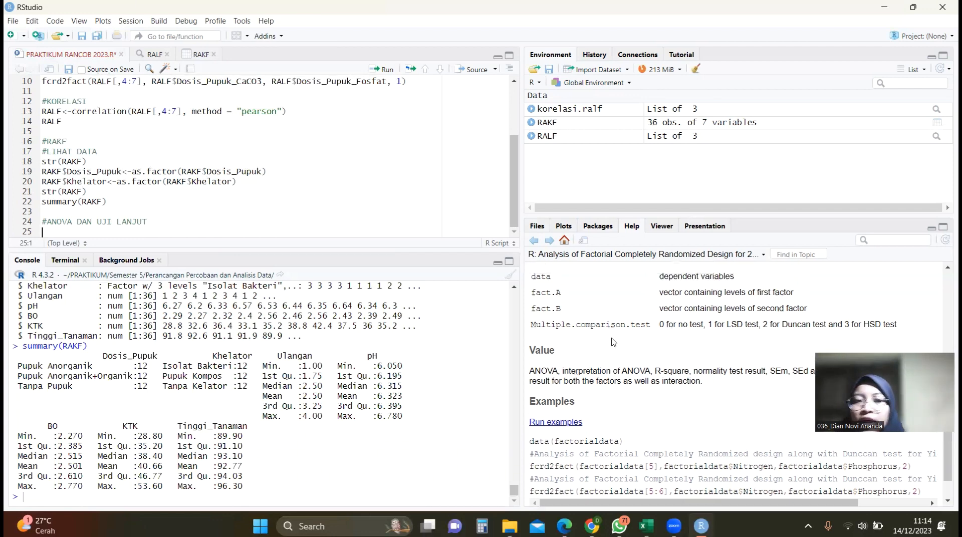
left_click(588, 226)
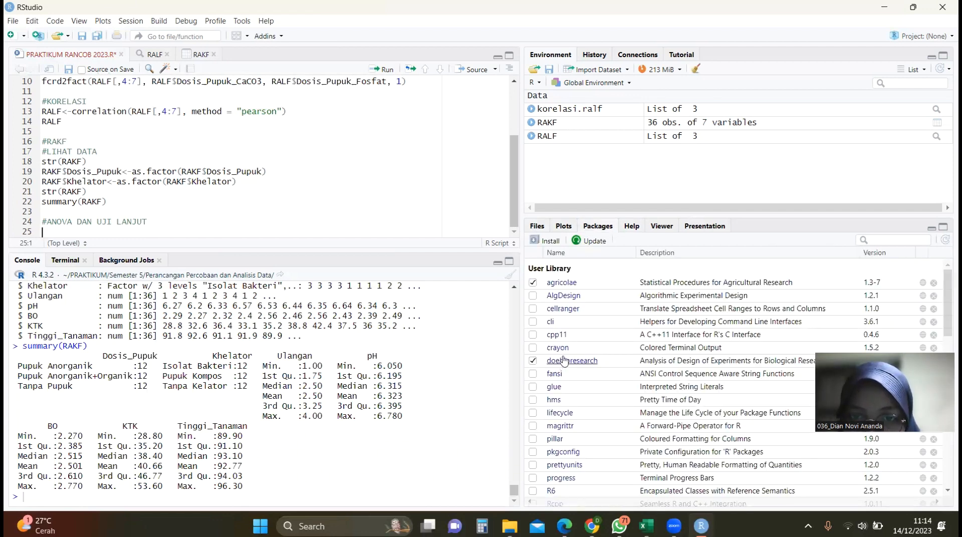
left_click(564, 360)
scroll(576, 396, "down", 10)
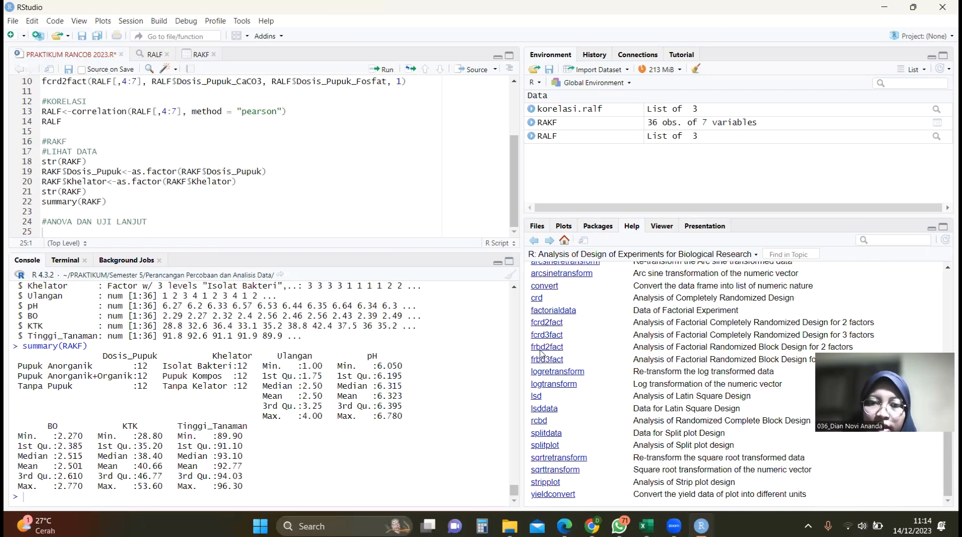
left_click(541, 348)
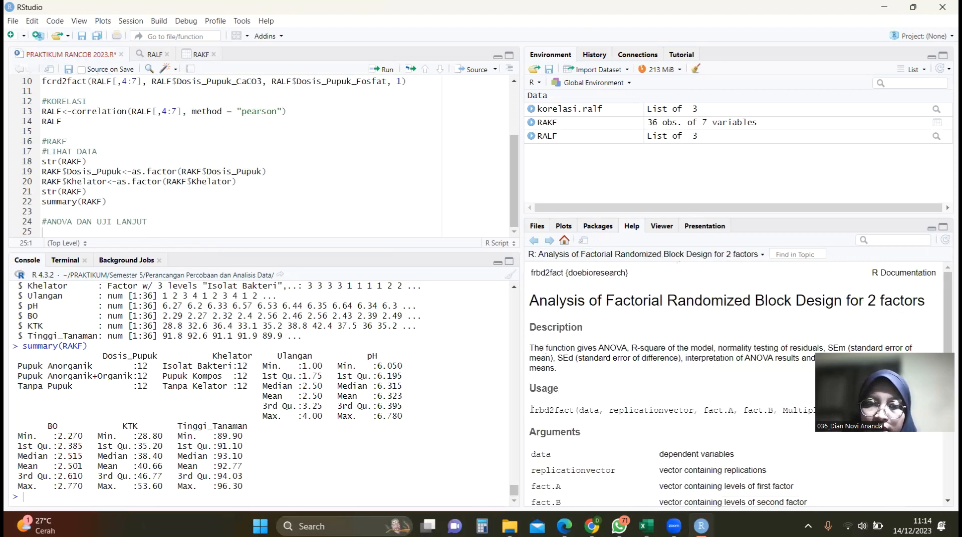
Copy the full frbd2fact usage line from the help page and paste it below the #ANOVA DAN UJI LANJUT comment.
triple_click(777, 409)
key("ctrl+c")
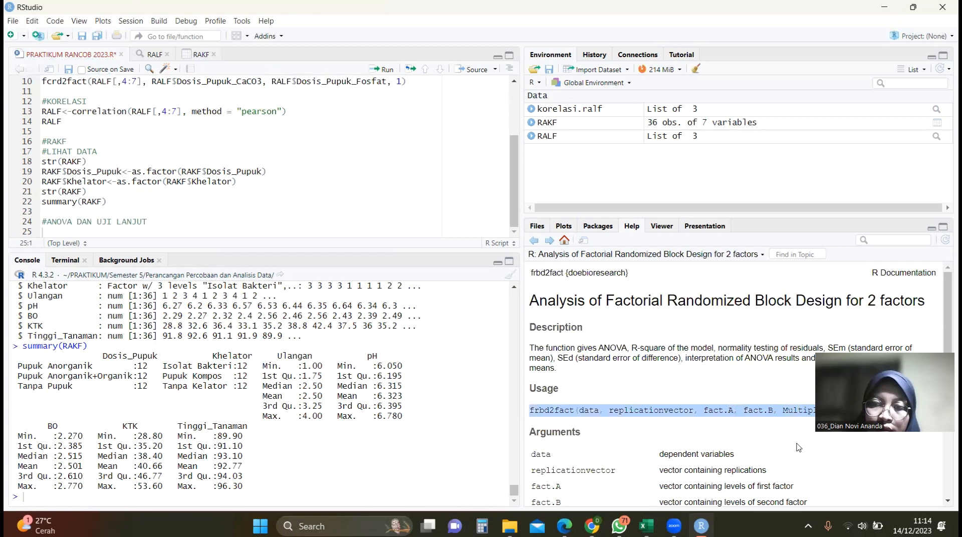
scroll(798, 447, "down", 3)
scroll(777, 401, "up", 1)
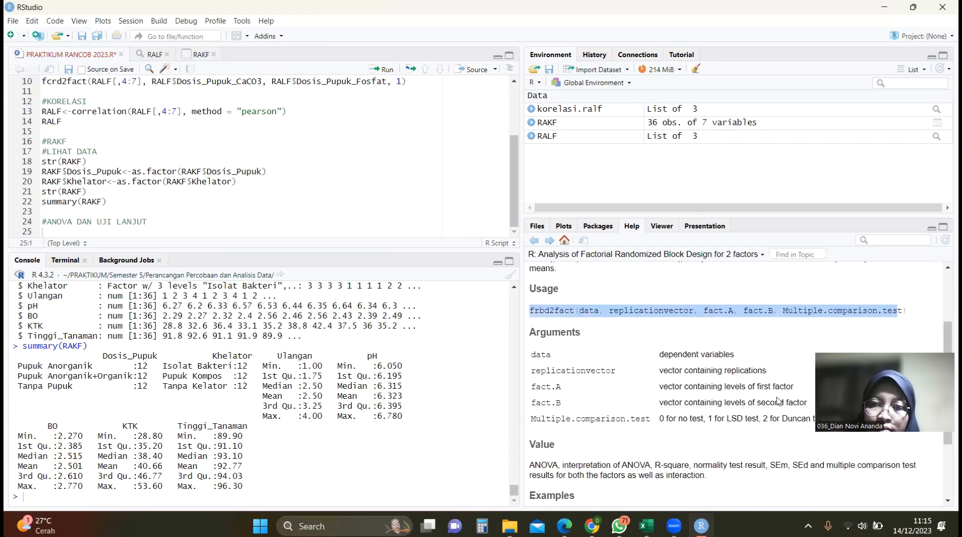
scroll(777, 401, "up", 1)
left_click(884, 328)
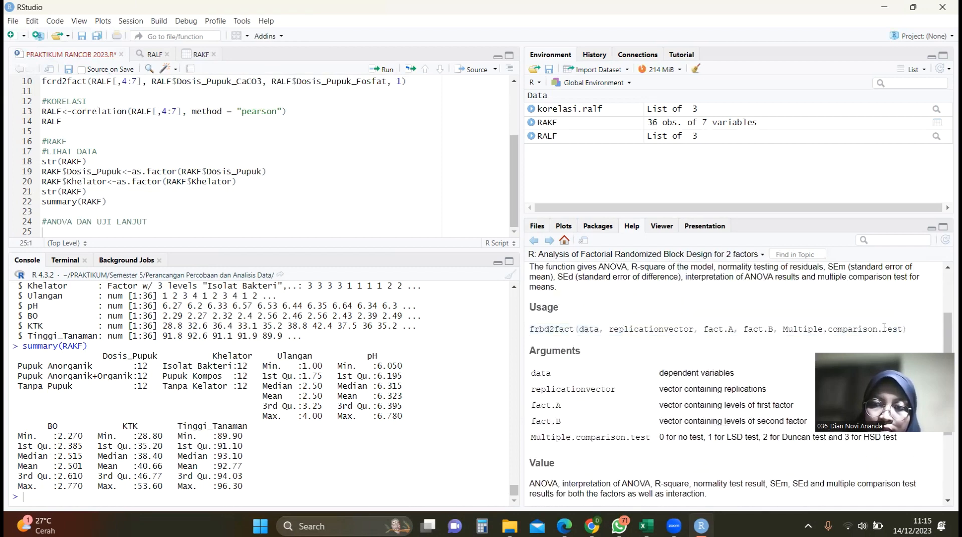
left_click_drag(907, 329, 530, 329)
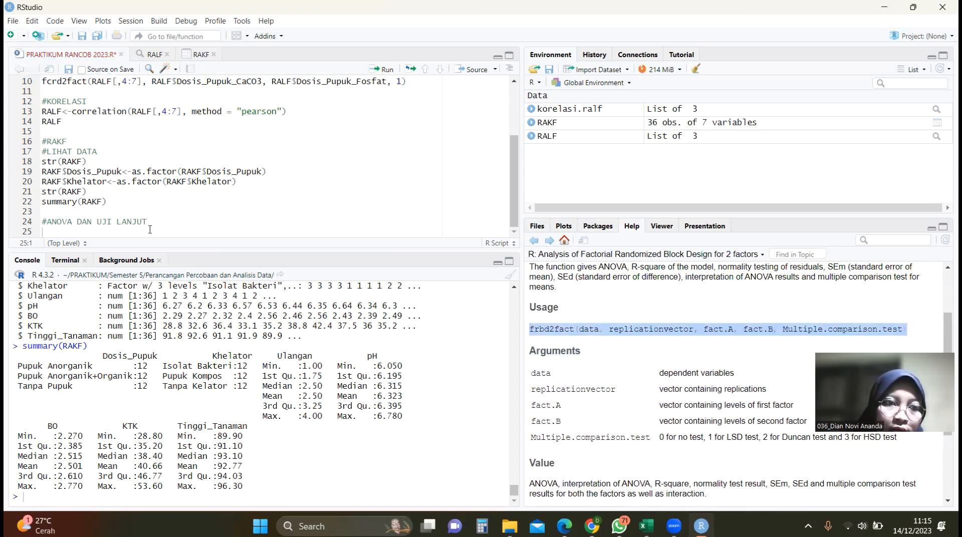
key("ctrl+v")
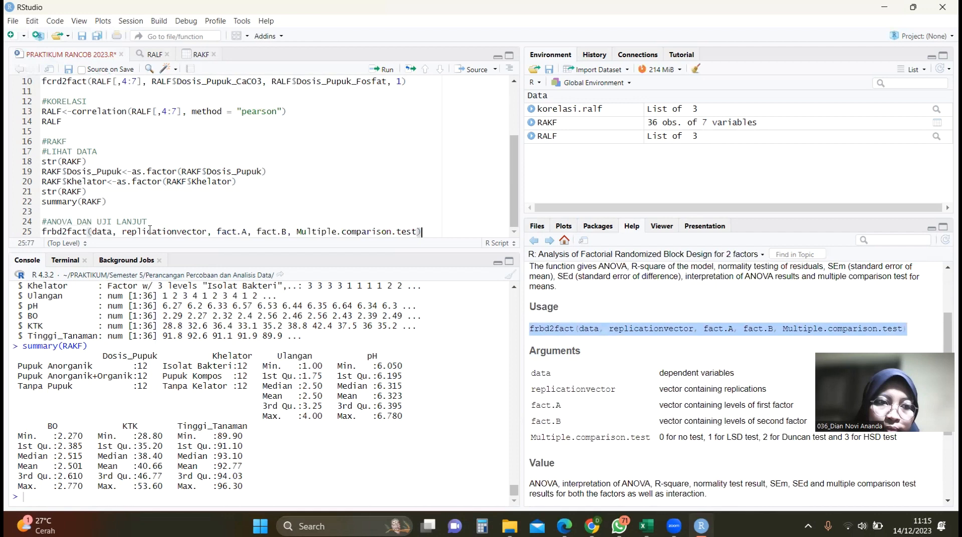
Replace the data argument of the frbd2fact call with RAKF[,4:7].
double_click(107, 231)
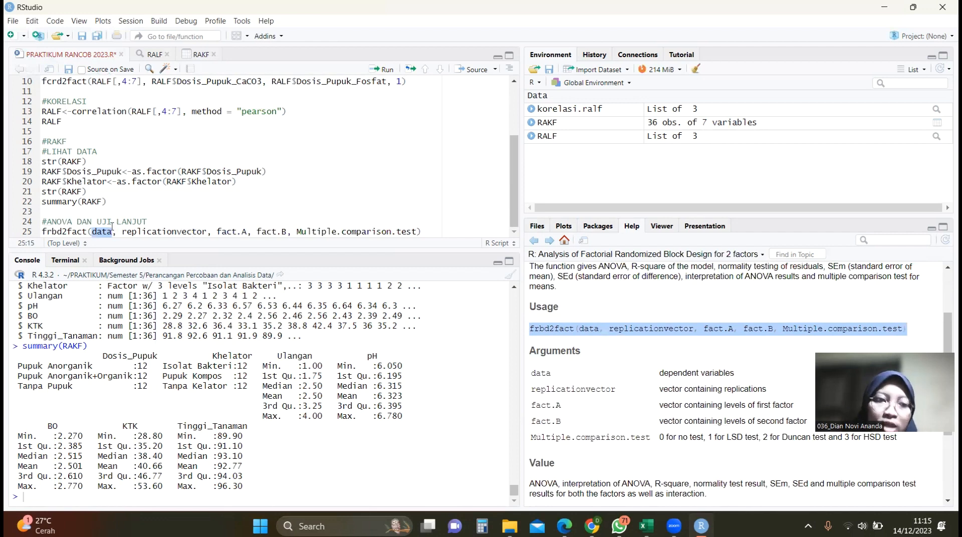
type("RAKF")
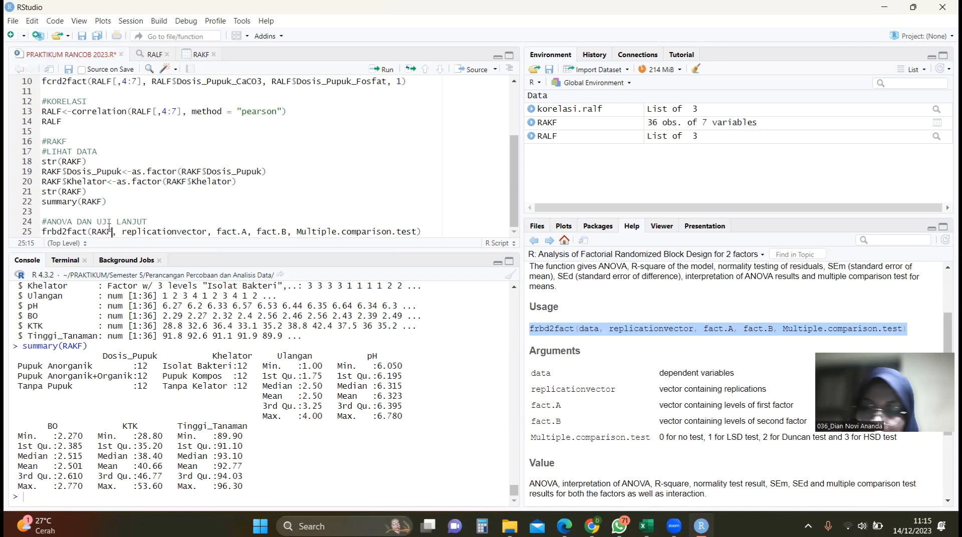
type("[")
type(",4")
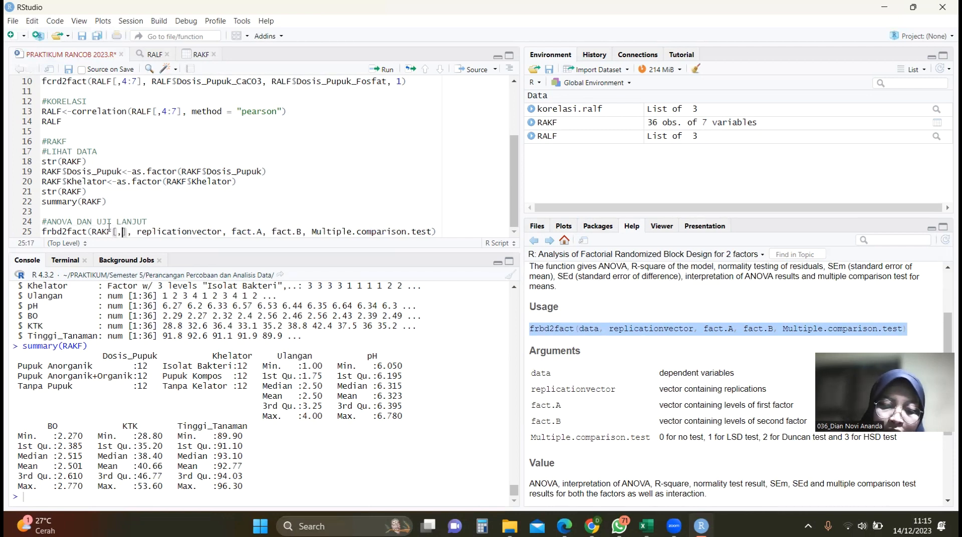
type(":7")
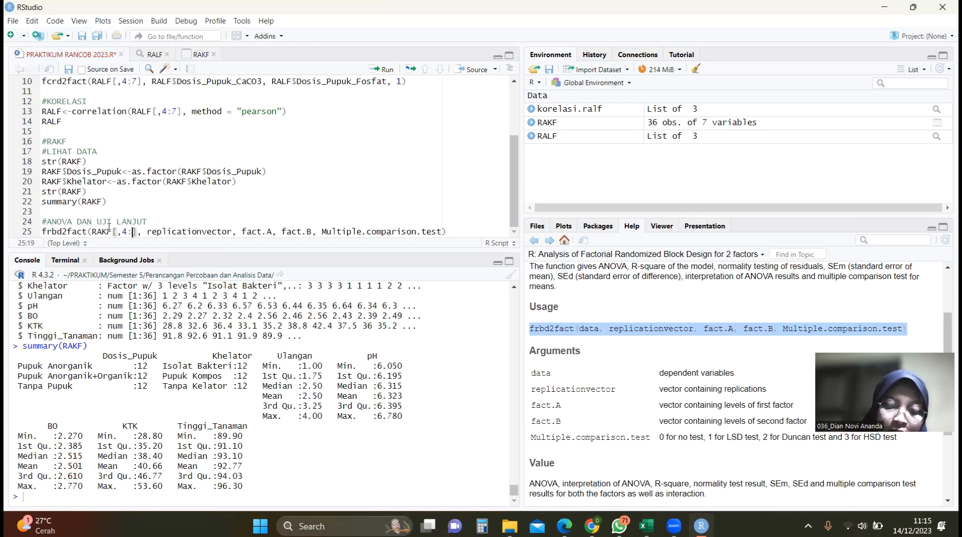
Check the RAKF data columns and replace the replicationvector argument of the frbd2fact call with RAKF$Ulangan.
left_click(199, 55)
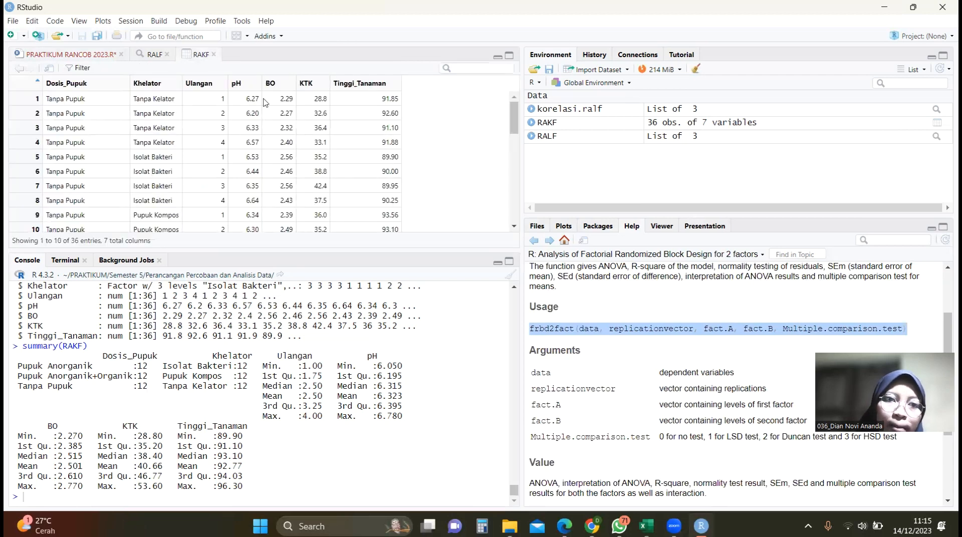
left_click(52, 53)
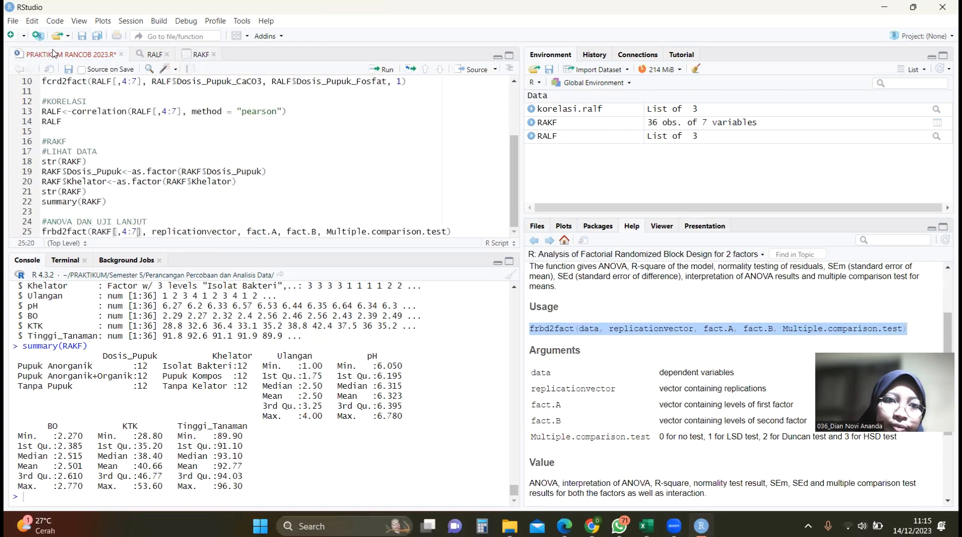
double_click(163, 234)
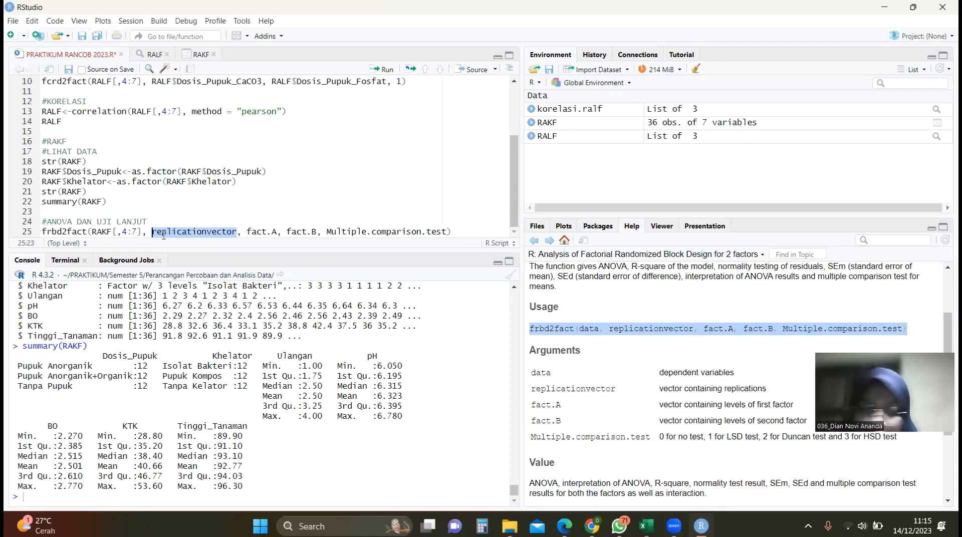
type("RAKF")
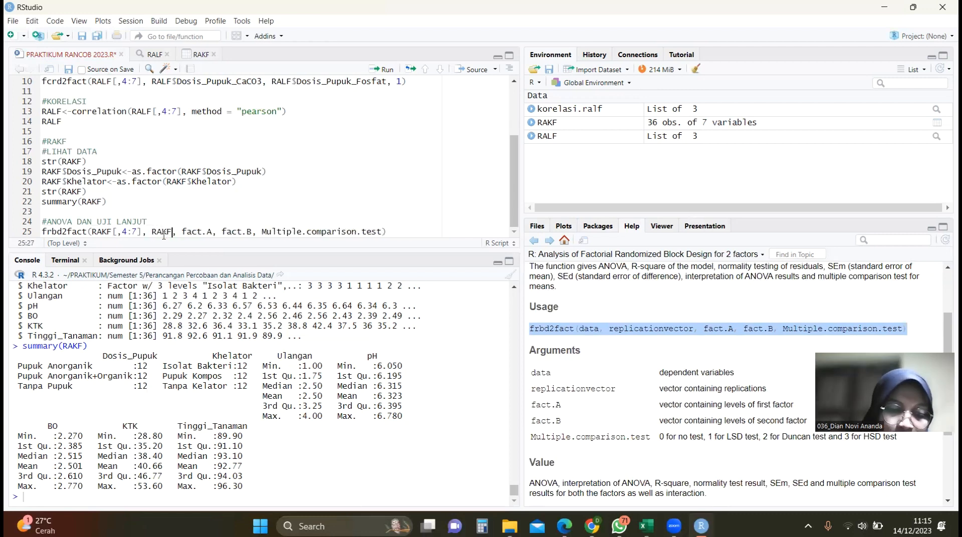
type("$")
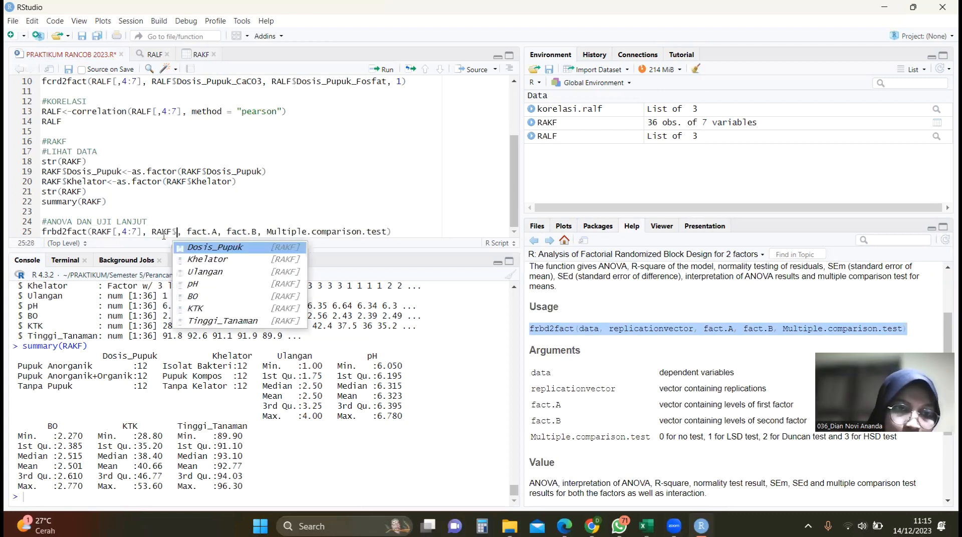
left_click(194, 271)
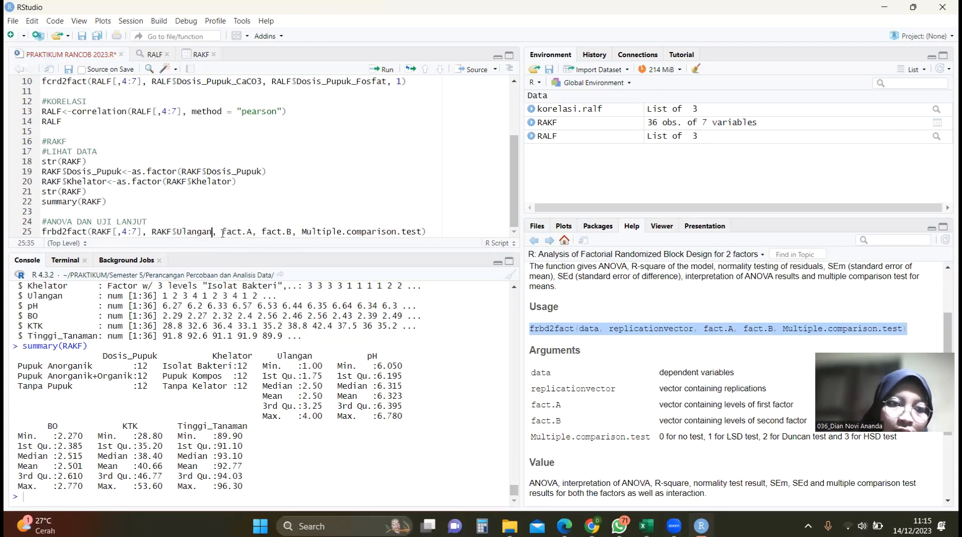
Replace the fact.A argument with RAKF$Dosis_Pupuk and the fact.B argument with RAKF$Khelator in the frbd2fact call.
left_click_drag(222, 231, 252, 232)
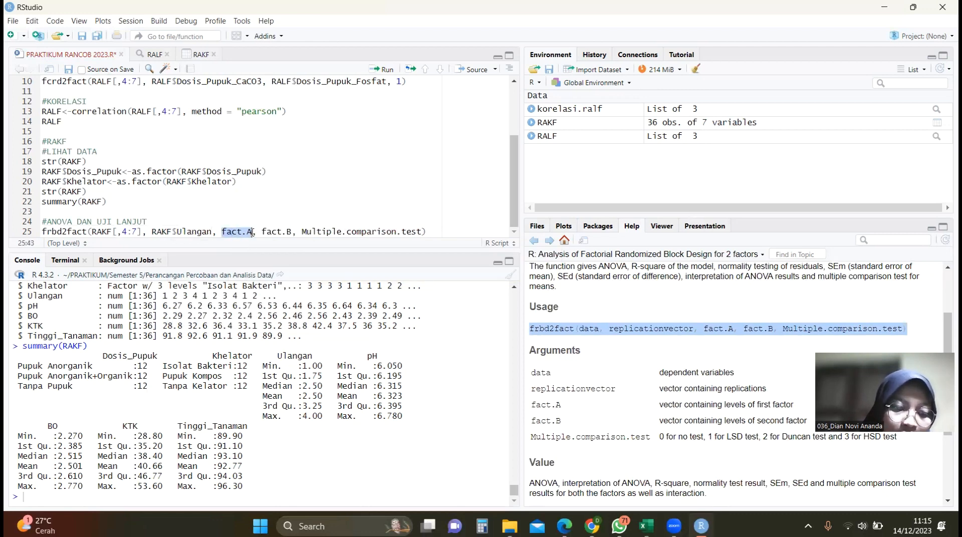
type("RAKF")
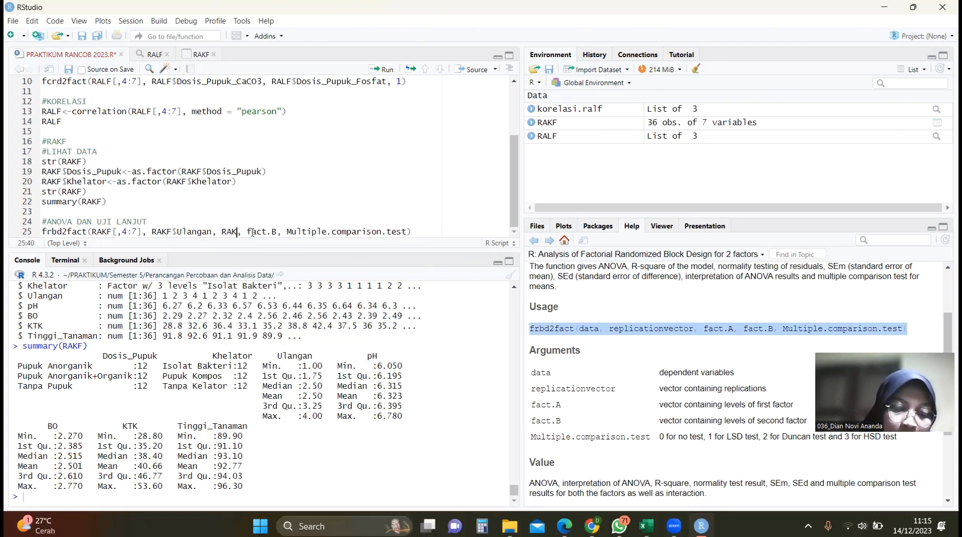
type("$")
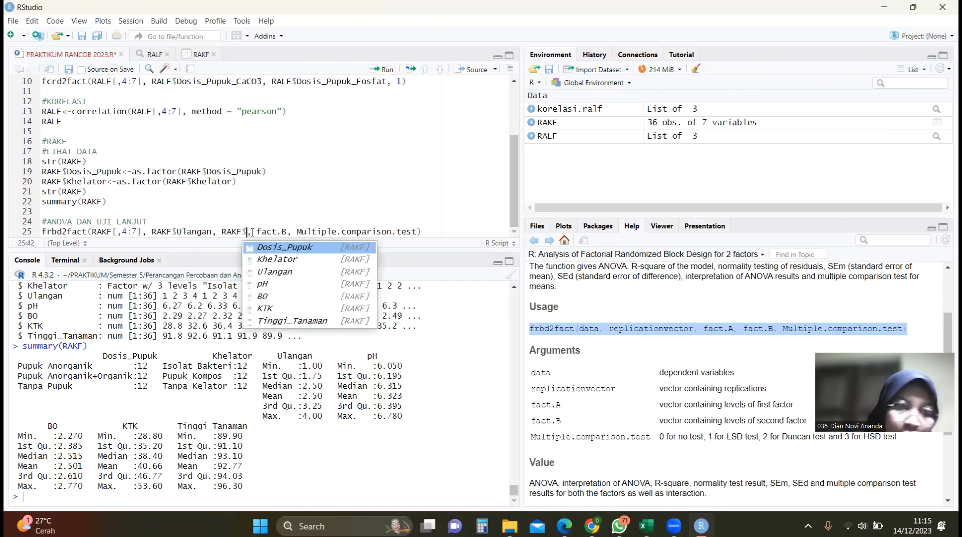
left_click(292, 247)
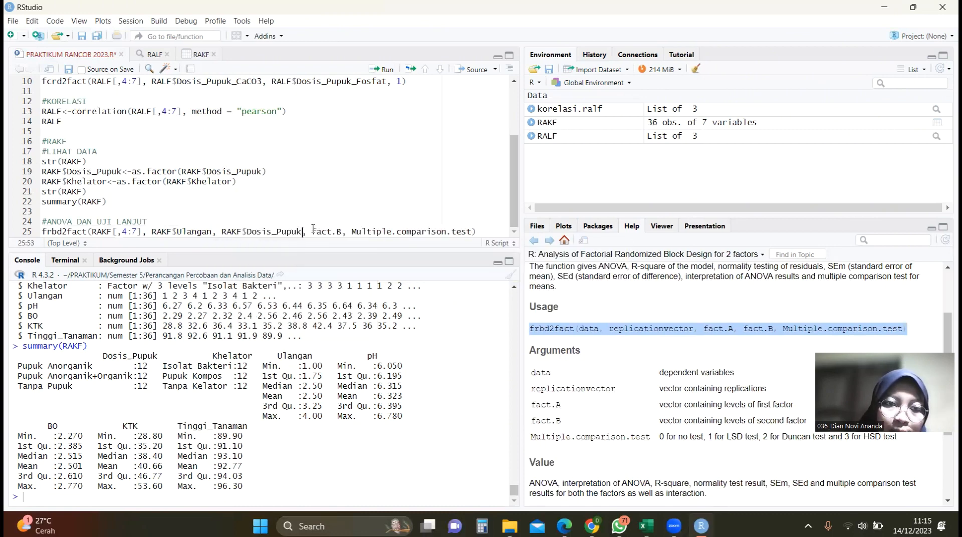
left_click_drag(312, 231, 343, 232)
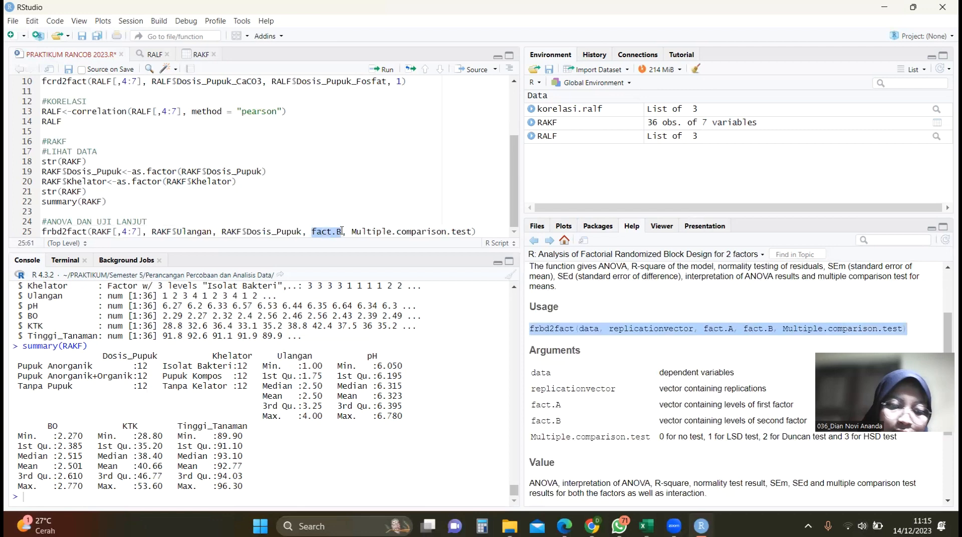
type("RAKF$")
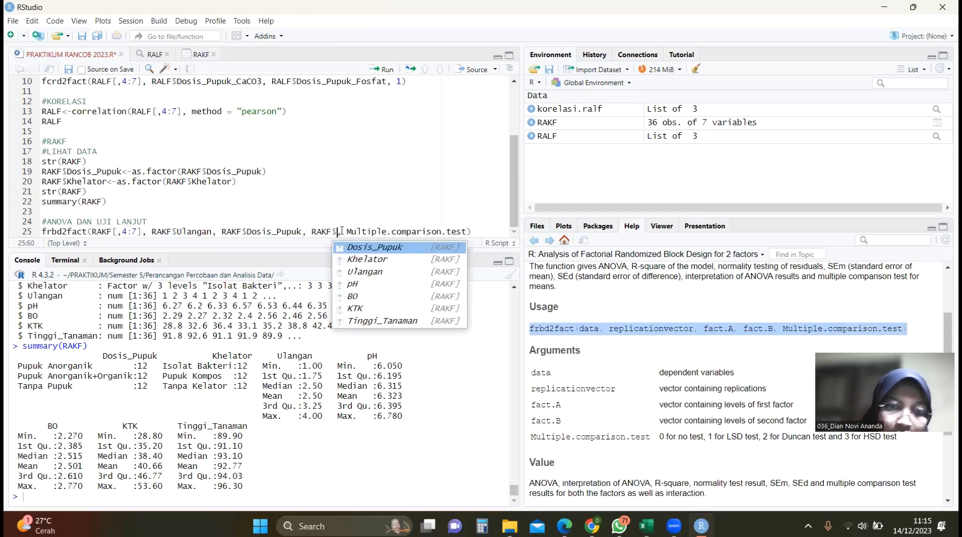
key("Down")
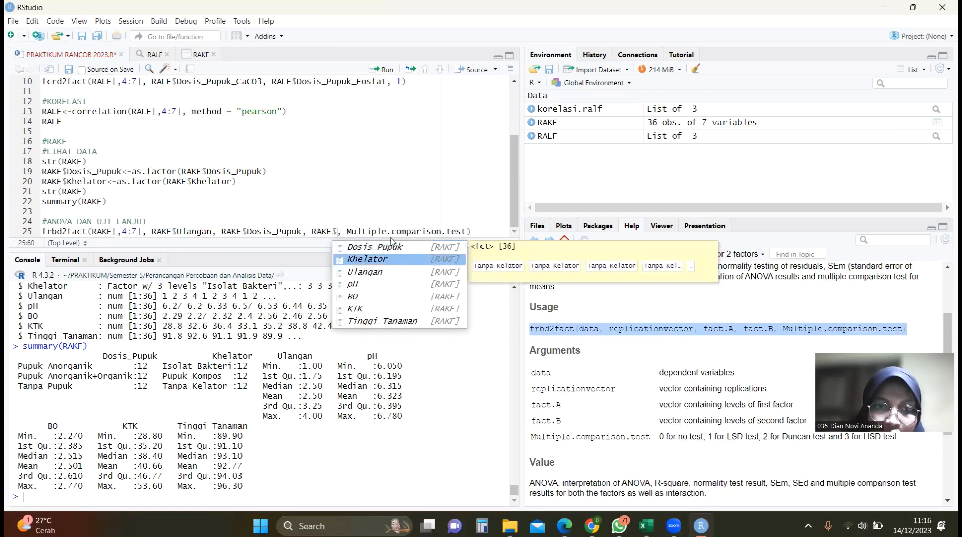
key("Return")
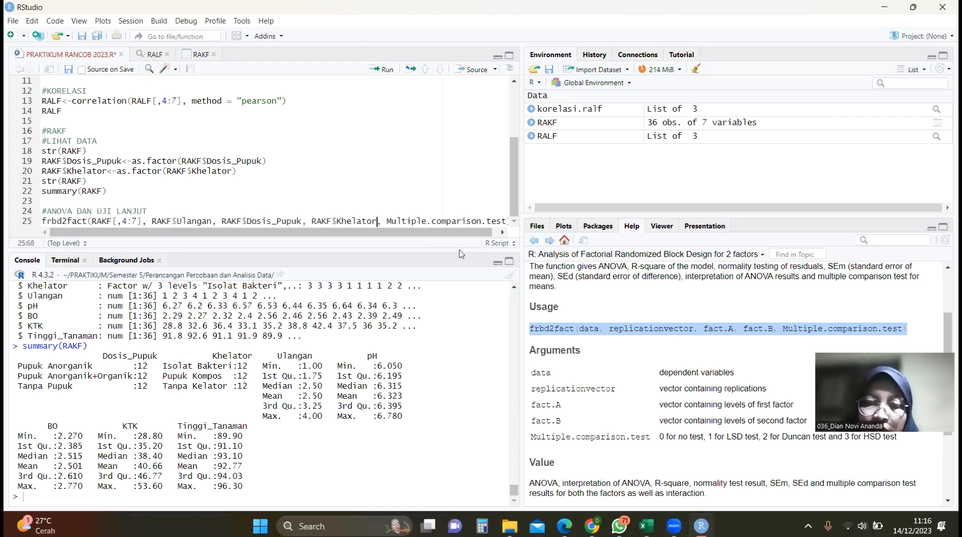
Set the Multiple.comparison.test argument to 1 for the LSD test and run the frbd2fact line.
double_click(403, 221)
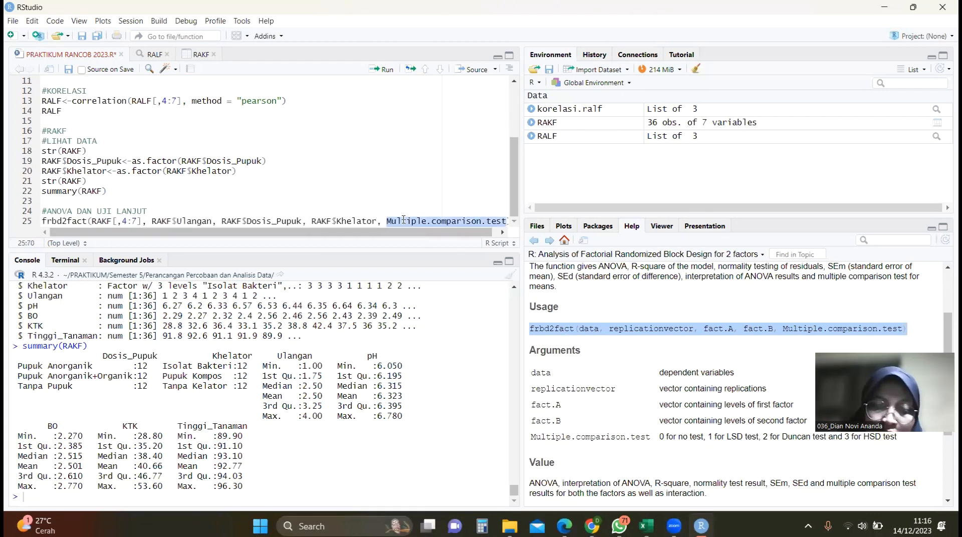
type("1")
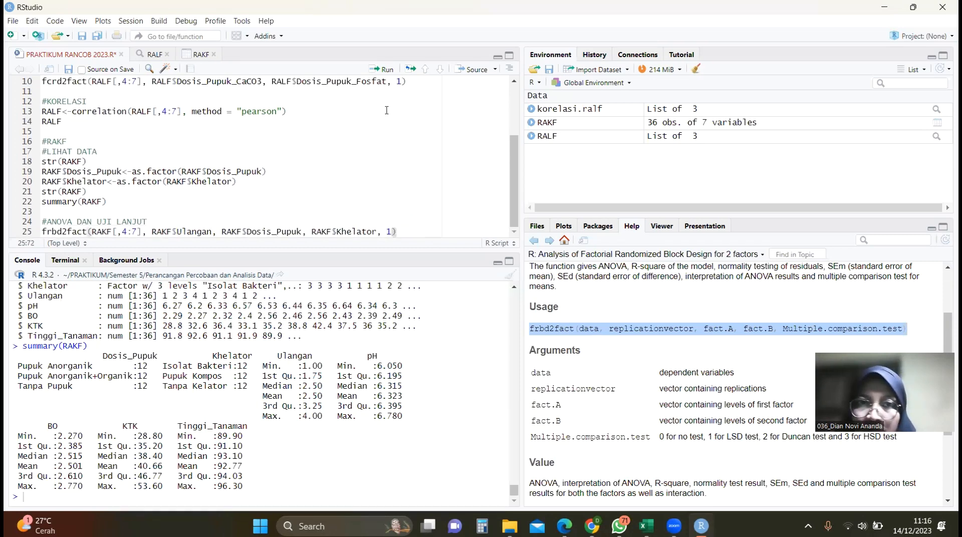
left_click(387, 68)
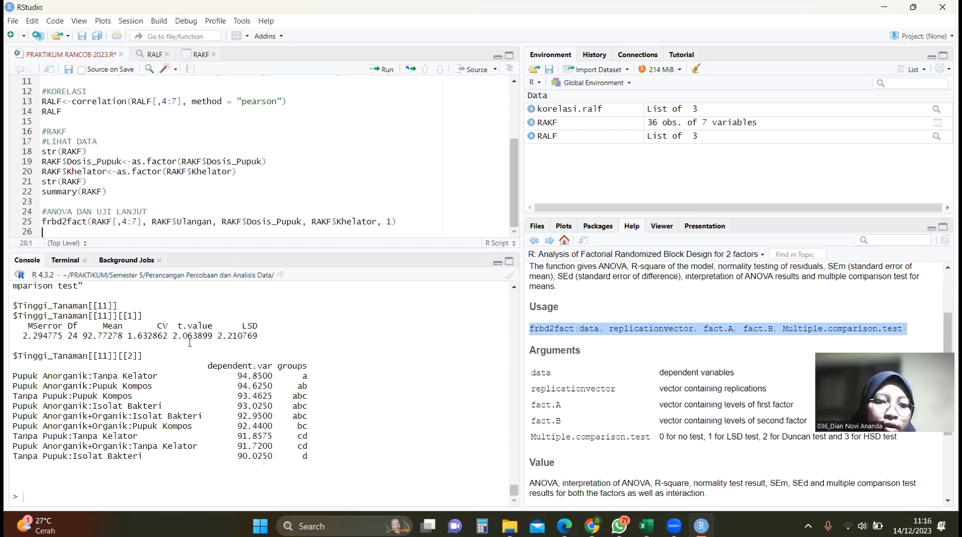
Go back through the frbd2fact console output to its beginning and examine the analysis of variance table for pH.
scroll(189, 342, "up", 15)
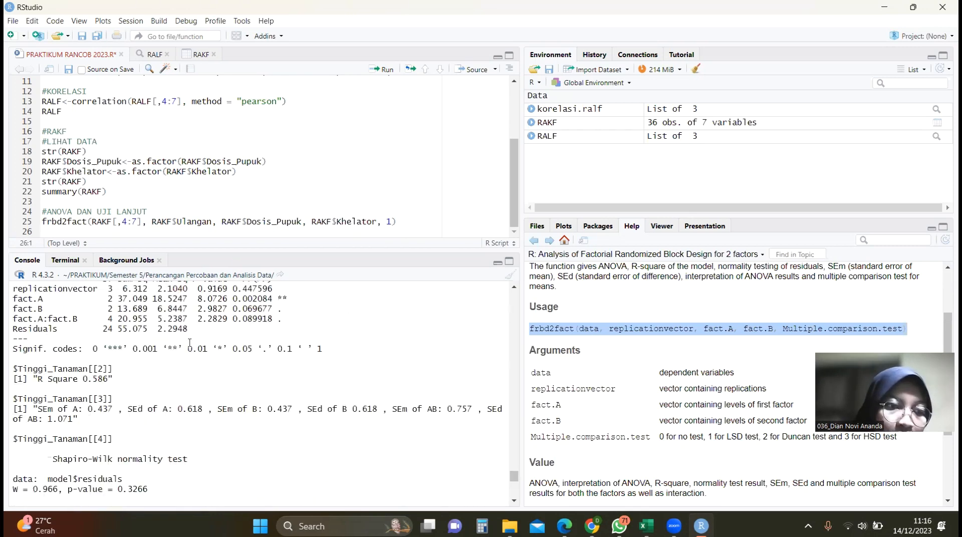
scroll(190, 342, "up", 15)
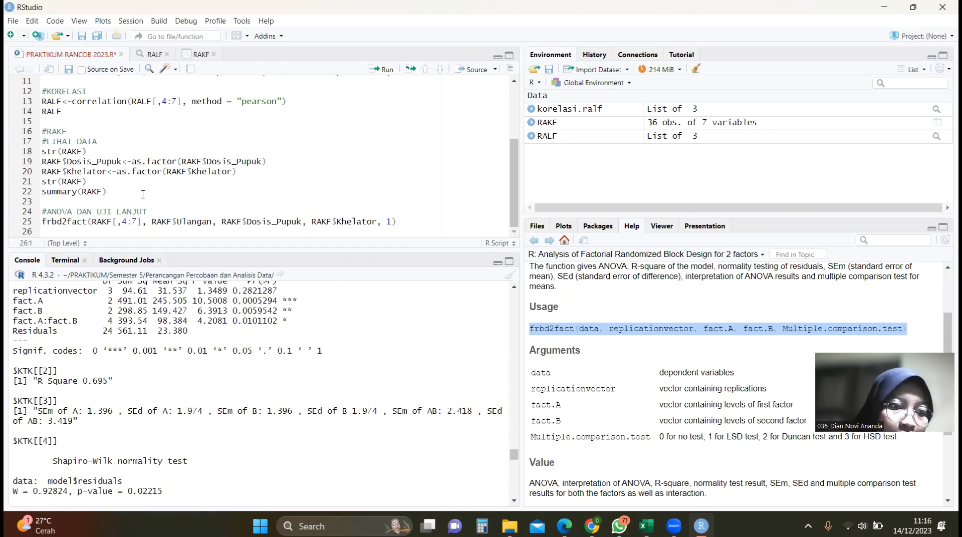
scroll(116, 354, "up", 15)
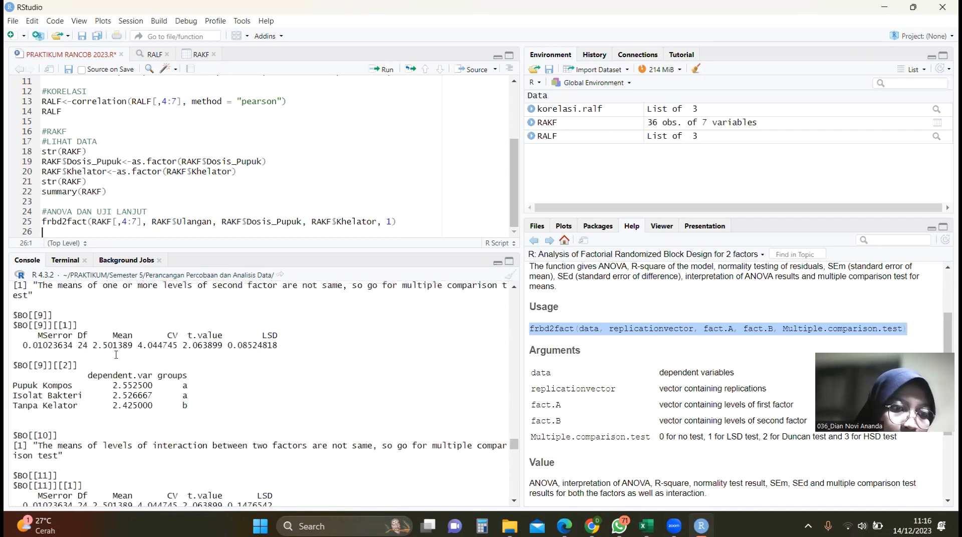
scroll(116, 354, "up", 15)
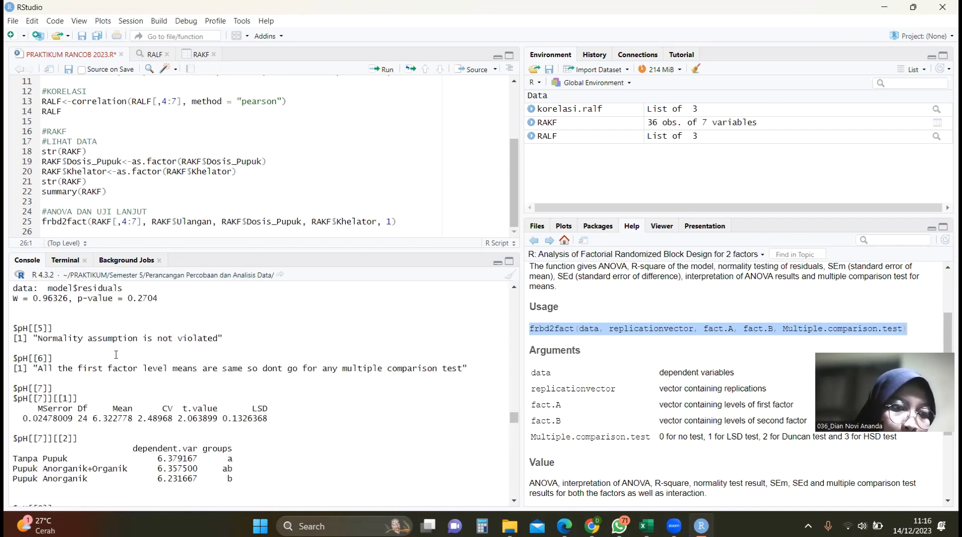
scroll(116, 354, "up", 1)
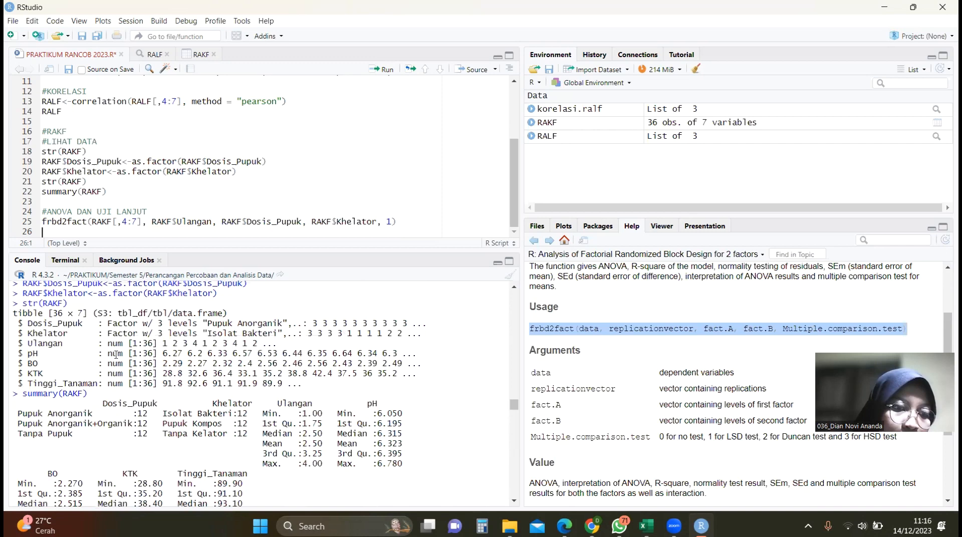
scroll(111, 370, "down", 8)
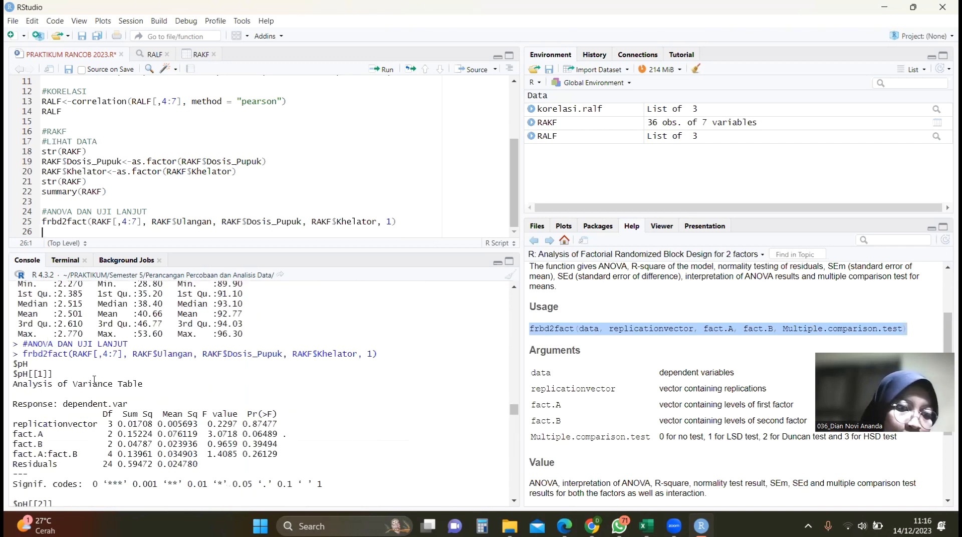
scroll(93, 379, "down", 5)
scroll(91, 371, "up", 4)
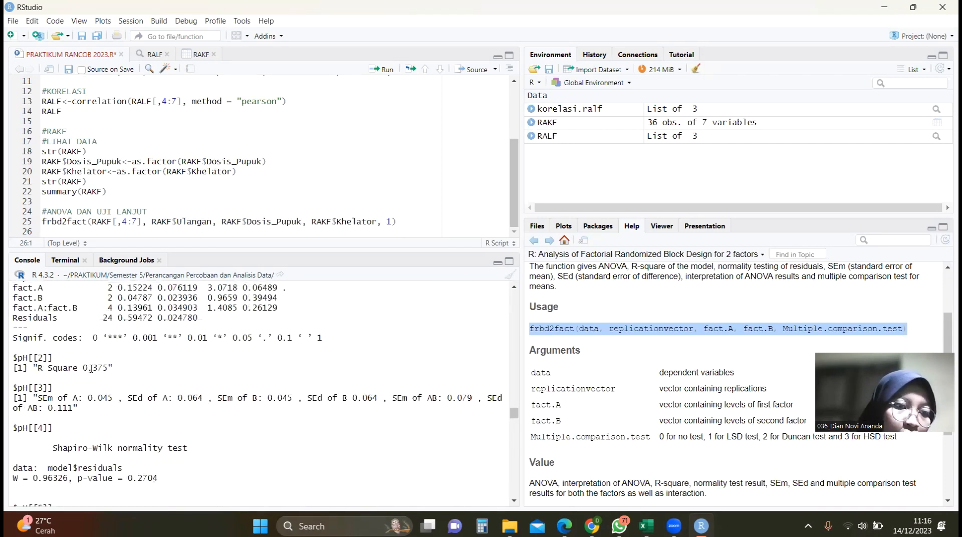
scroll(80, 351, "up", 2)
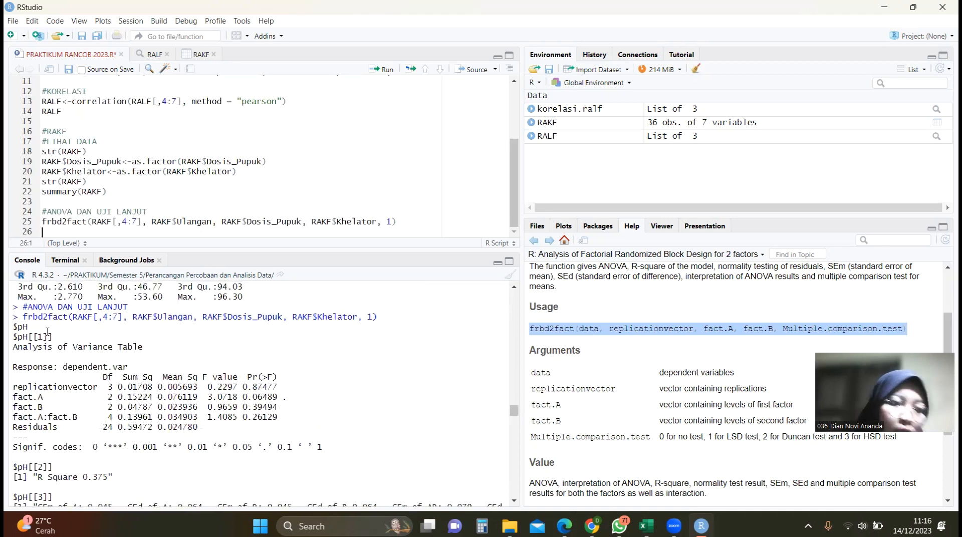
scroll(62, 336, "up", 3)
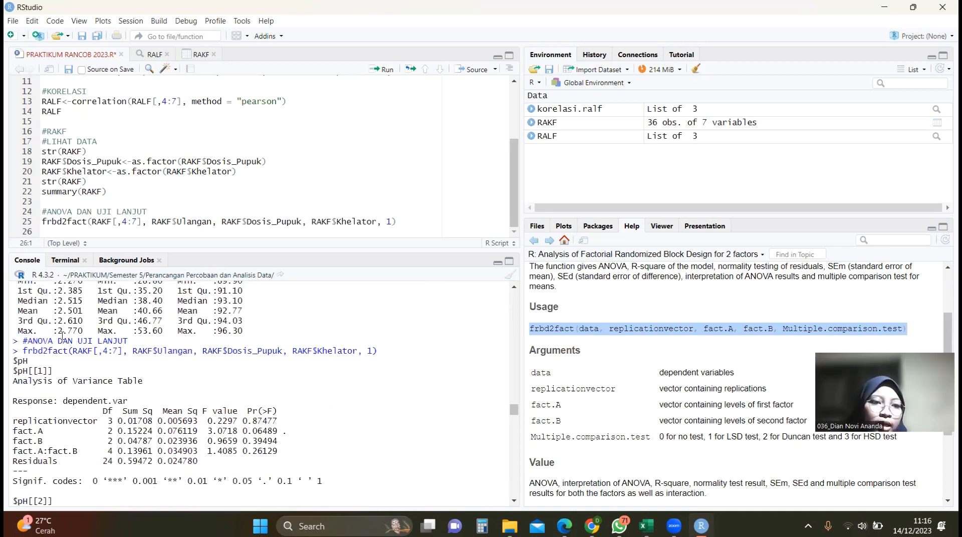
scroll(61, 335, "up", 5)
scroll(62, 336, "down", 4)
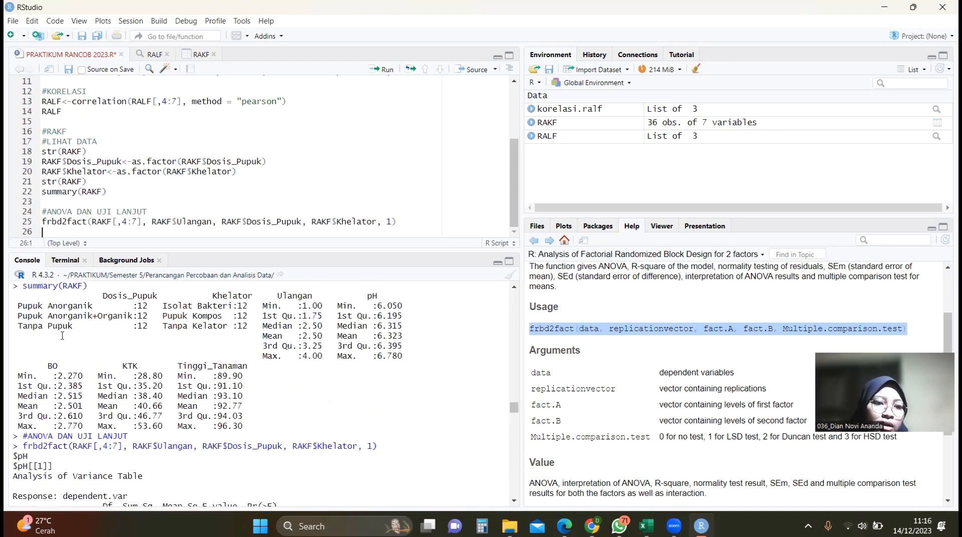
Examine the pH results in the console: the ANOVA table, normality test and LSD groupings for both factors and their interaction.
scroll(62, 336, "down", 4)
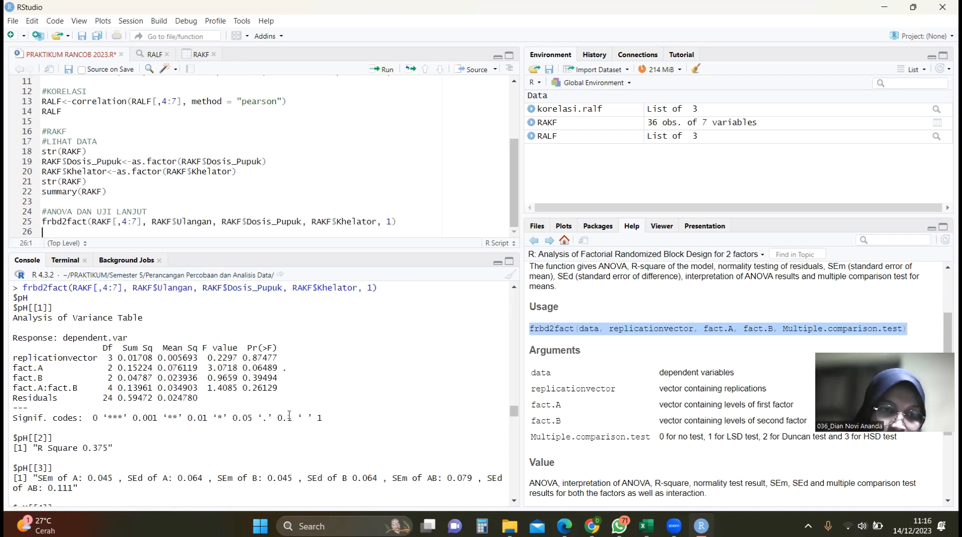
scroll(277, 403, "down", 6)
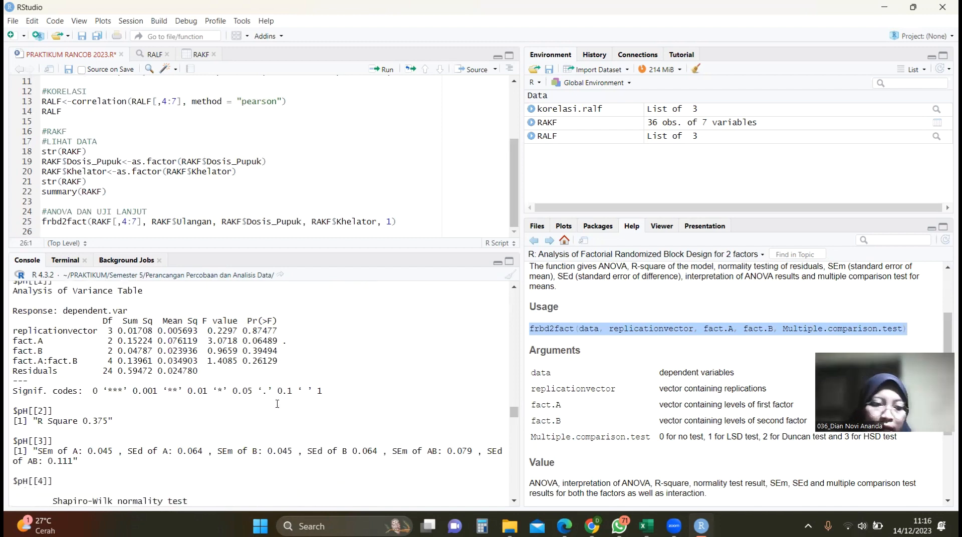
scroll(275, 401, "down", 3)
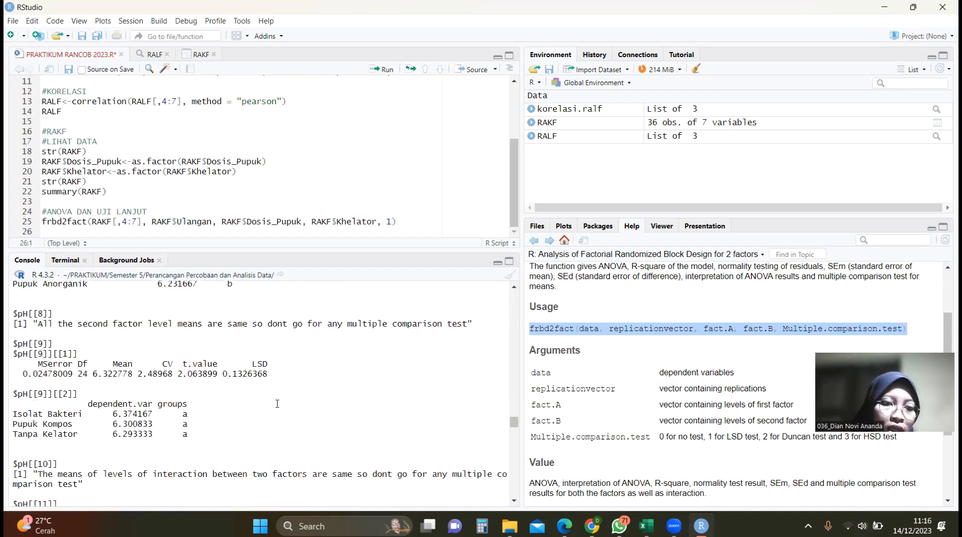
scroll(275, 401, "up", 3)
scroll(174, 336, "up", 4)
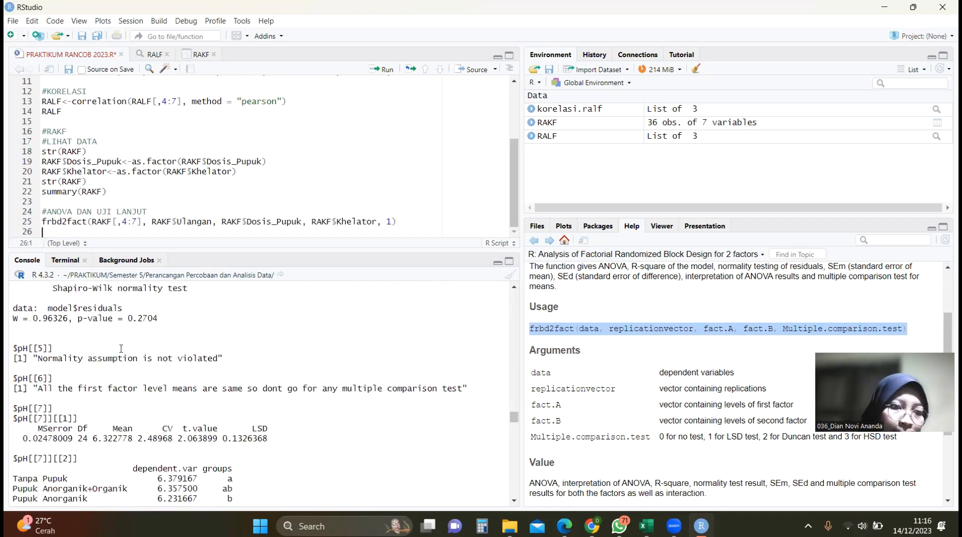
scroll(134, 399, "down", 3)
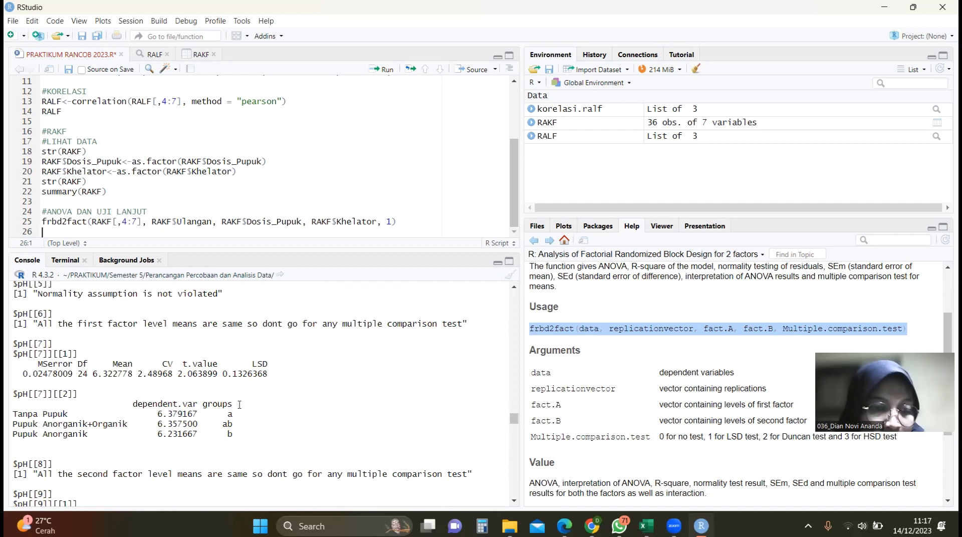
scroll(240, 404, "down", 5)
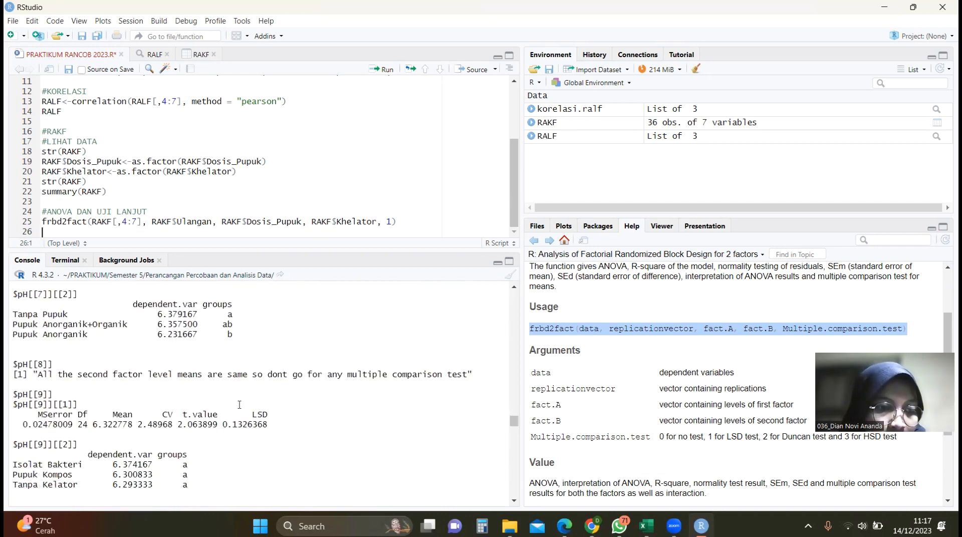
scroll(240, 405, "down", 2)
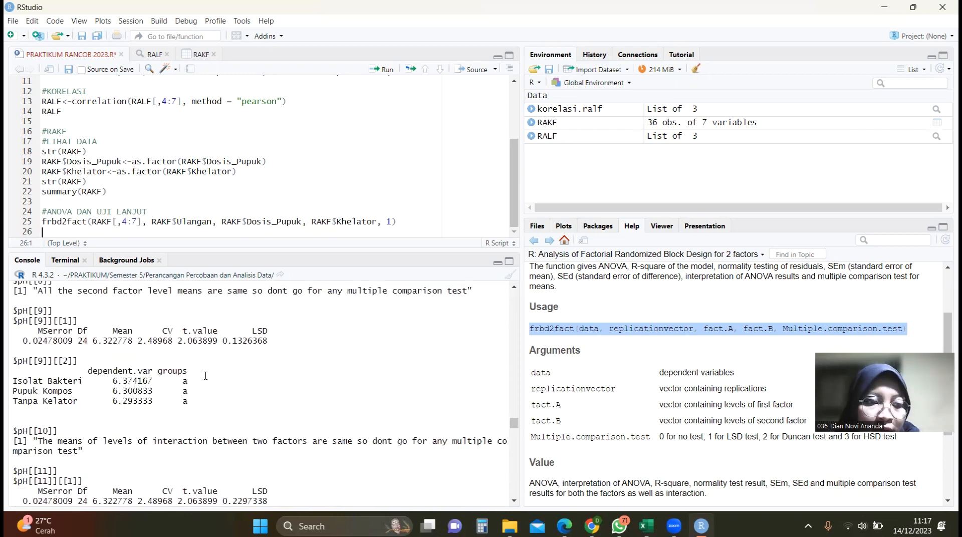
scroll(191, 412, "down", 5)
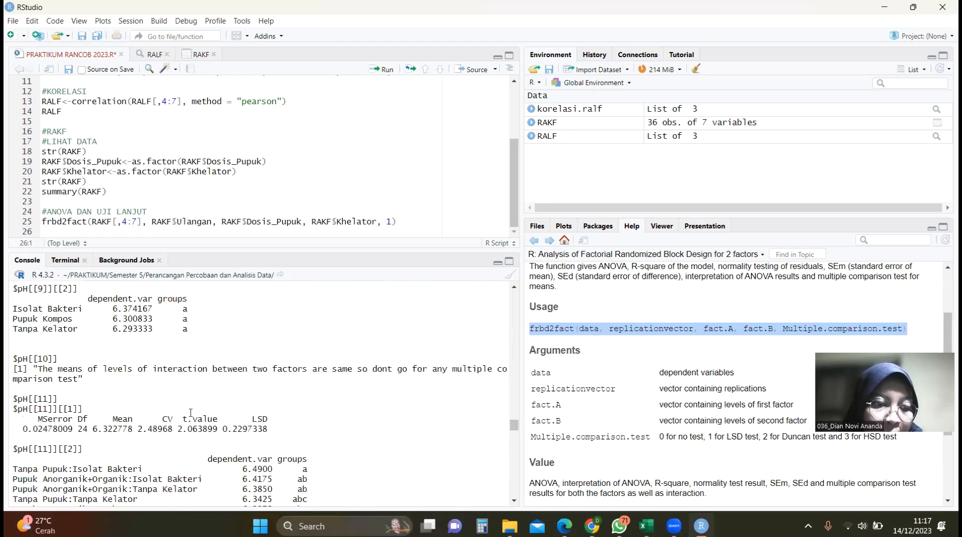
scroll(130, 430, "down", 3)
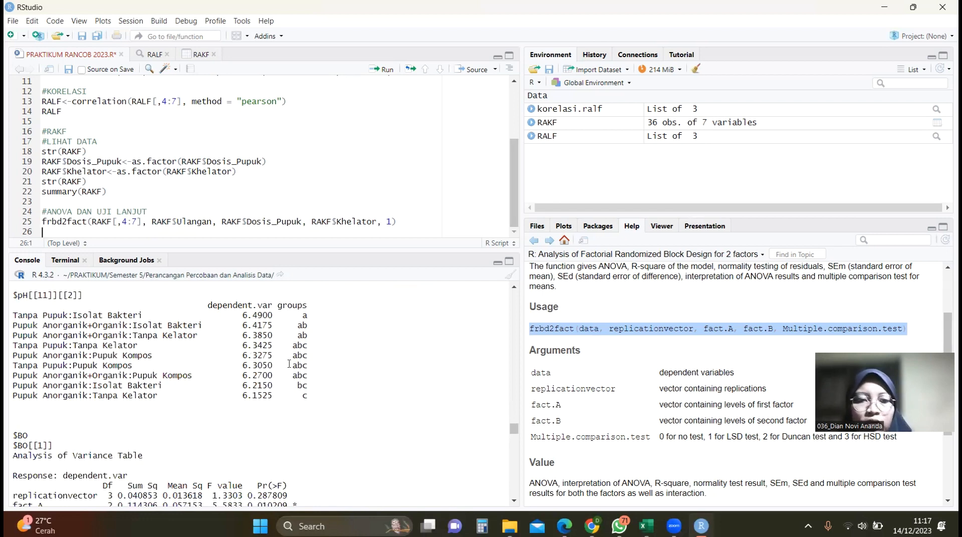
Examine the BO results: the ANOVA table and the LSD groupings for fertilizer dose, chelator and their interaction.
scroll(314, 341, "down", 3)
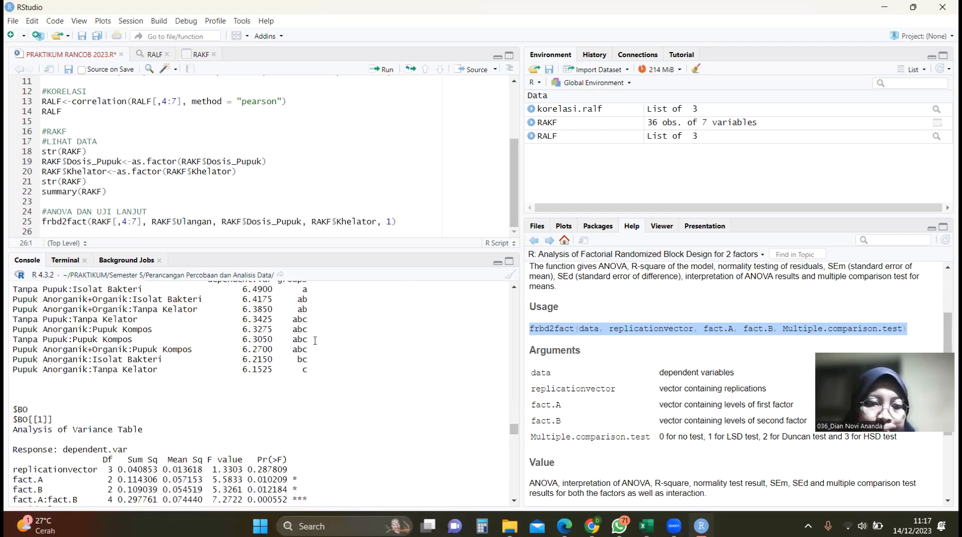
scroll(196, 421, "down", 4)
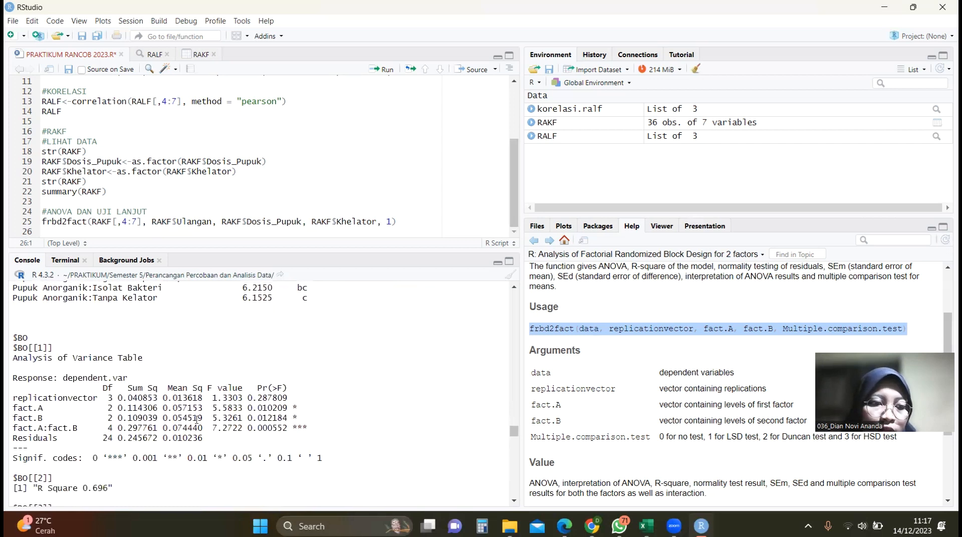
scroll(141, 334, "down", 1)
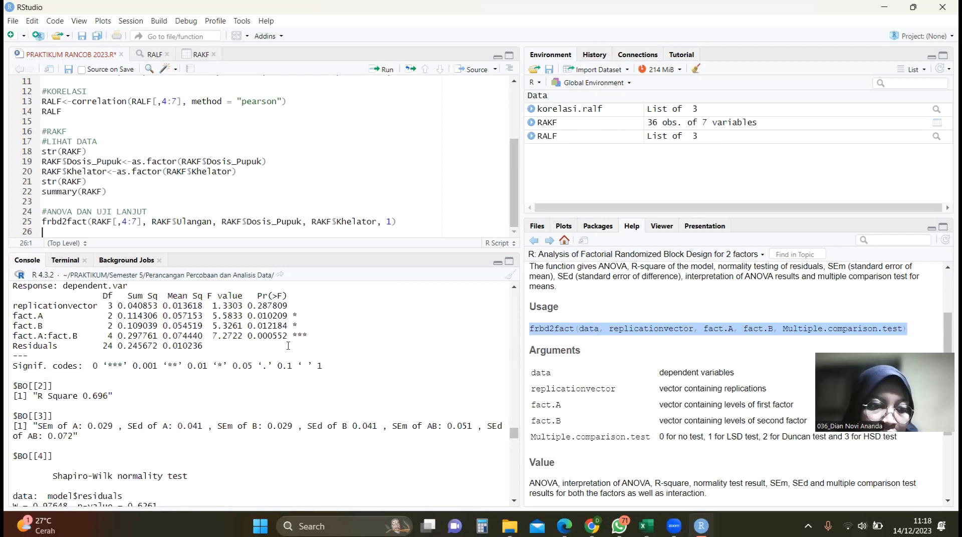
scroll(288, 345, "down", 5)
scroll(238, 406, "down", 3)
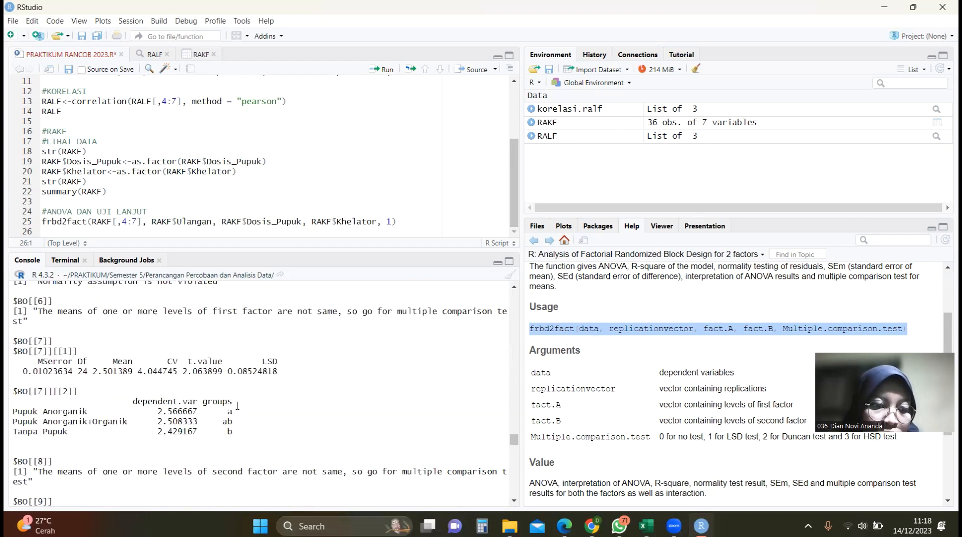
scroll(76, 377, "down", 1)
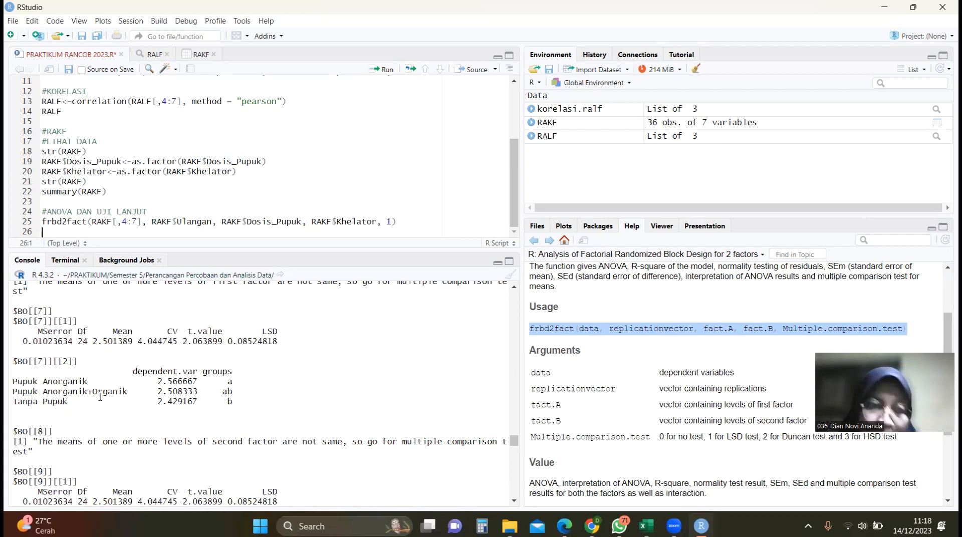
scroll(191, 411, "down", 2)
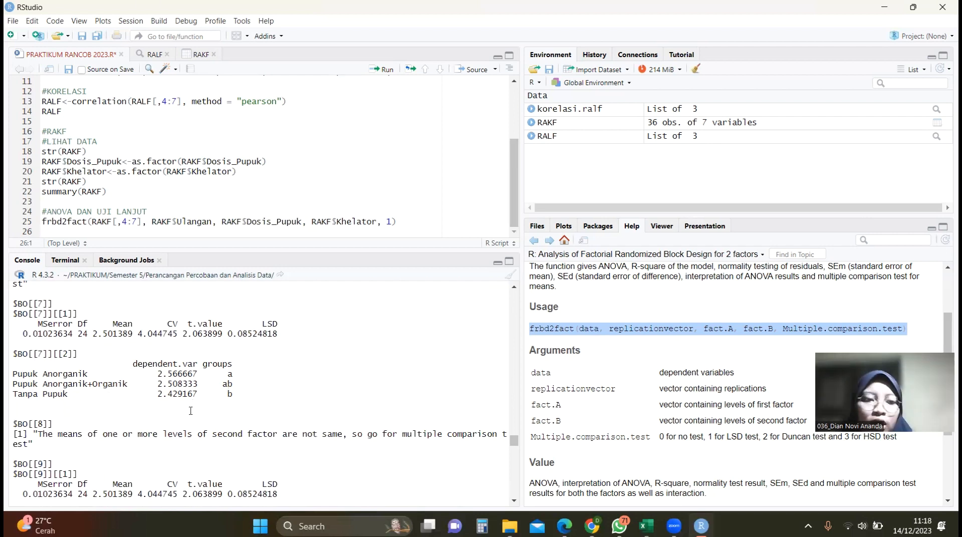
scroll(191, 405, "down", 5)
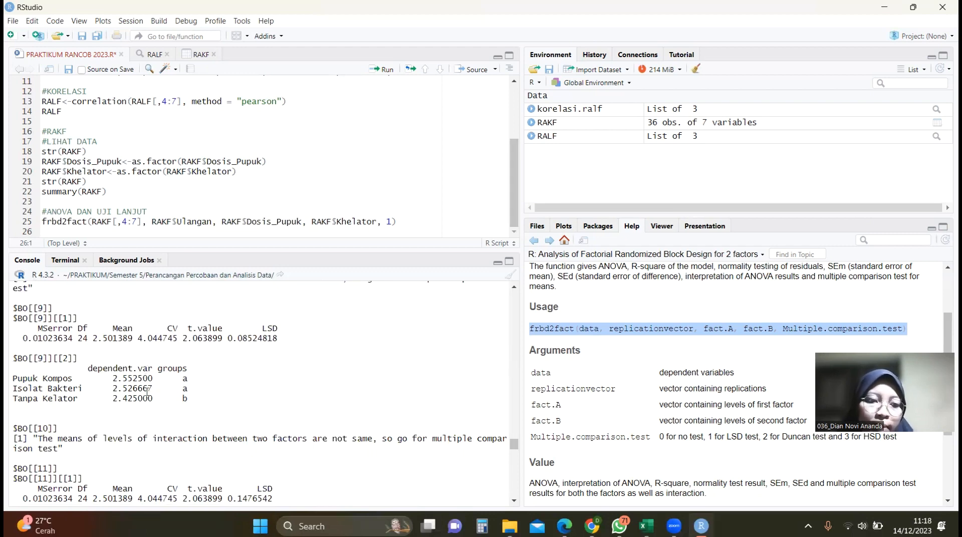
scroll(146, 393, "down", 5)
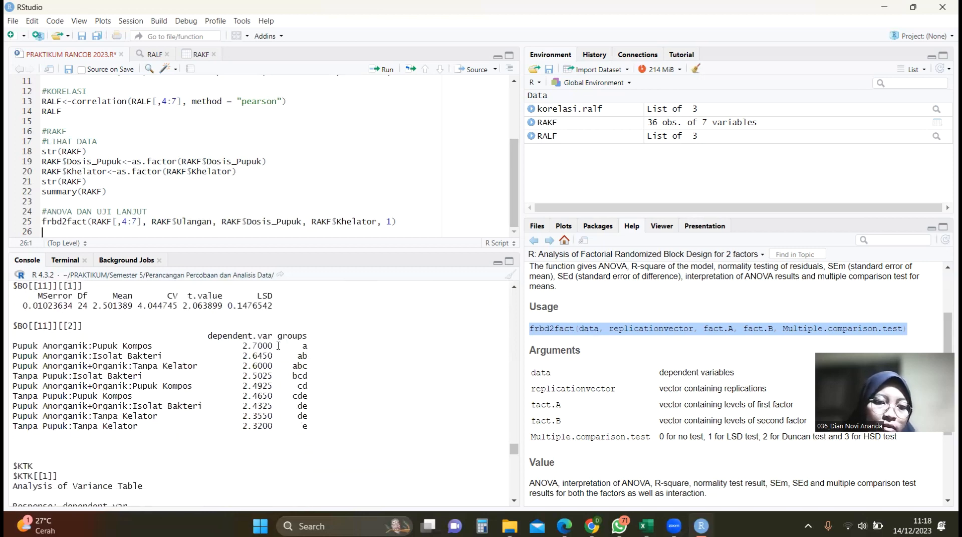
Review the KTK output, covering its analysis of variance, Shapiro-Wilk normality test and LSD groups for each factor and the interaction.
scroll(314, 370, "down", 4)
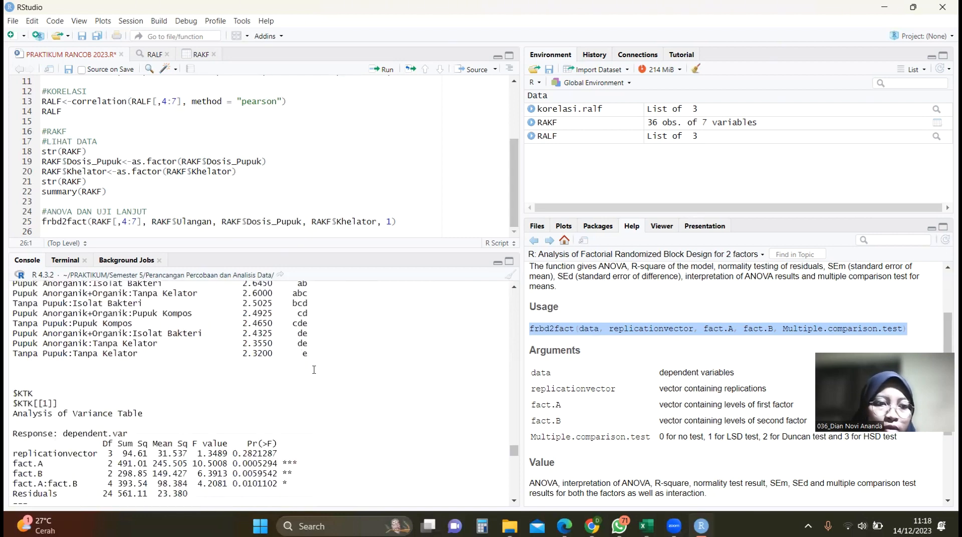
scroll(314, 369, "down", 1)
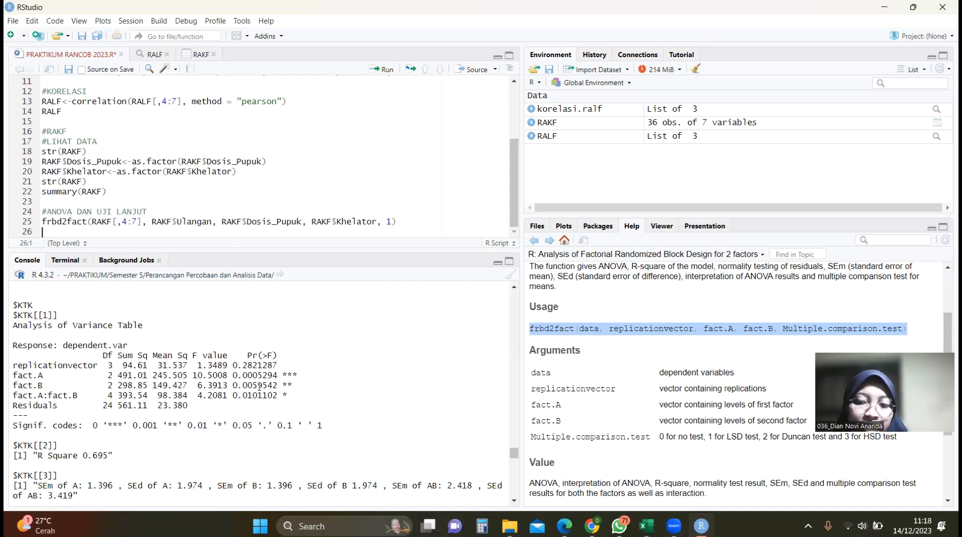
scroll(259, 386, "down", 6)
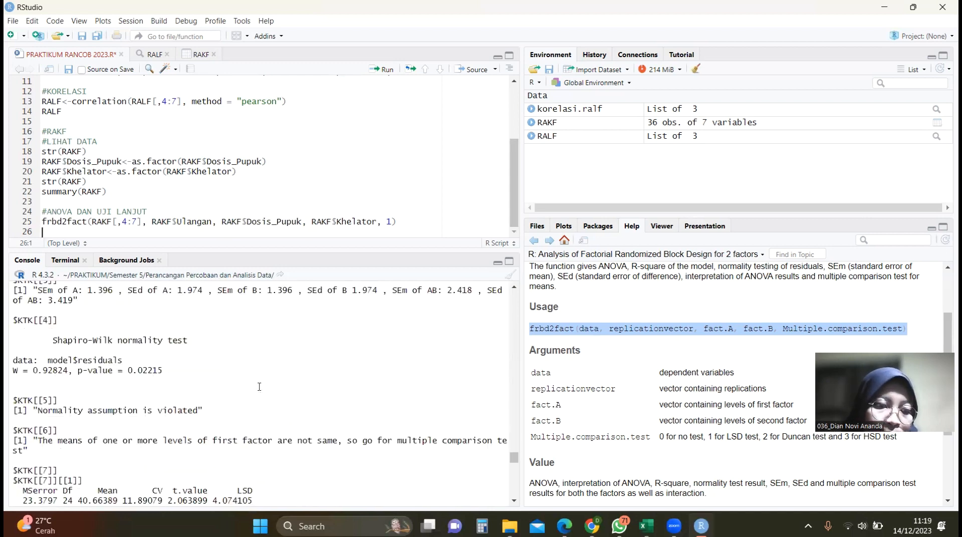
scroll(259, 386, "down", 5)
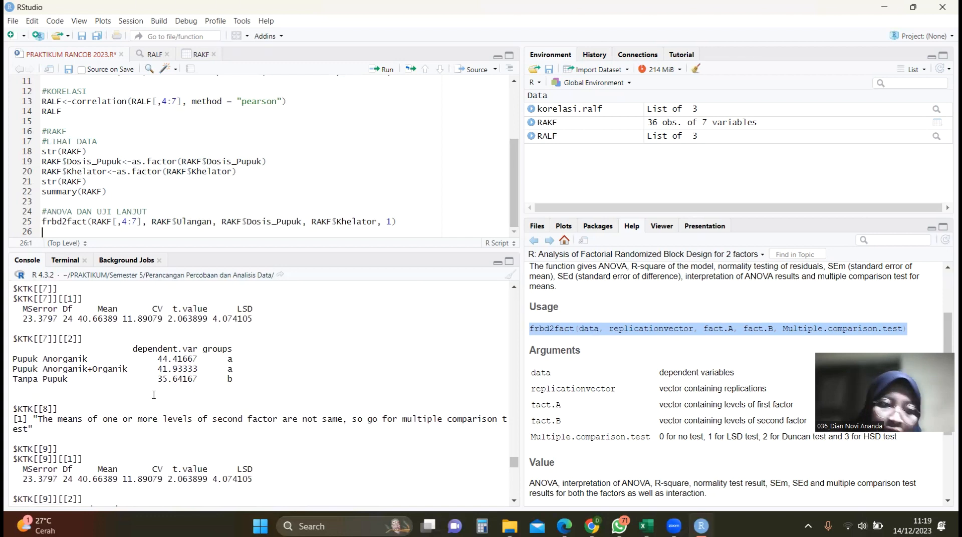
scroll(154, 394, "down", 3)
scroll(154, 394, "down", 4)
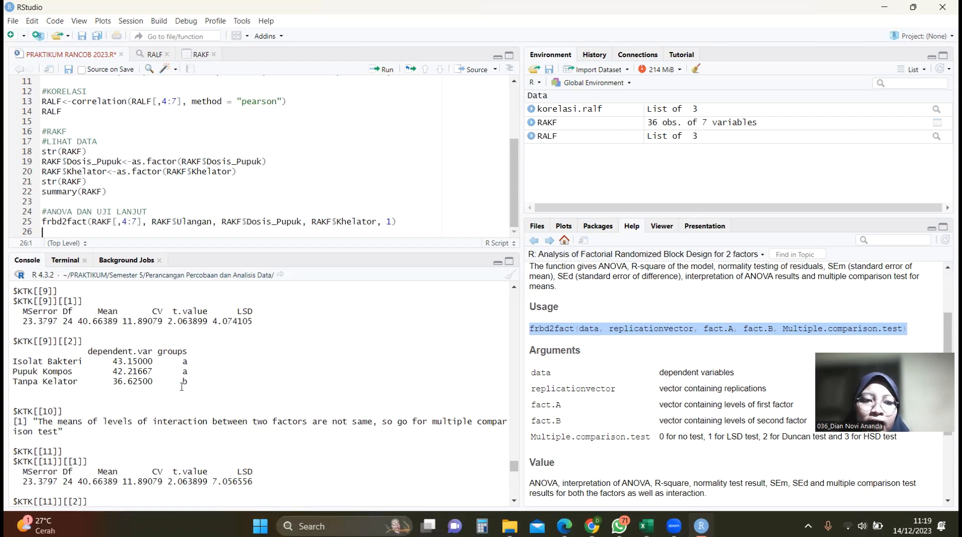
scroll(203, 377, "down", 5)
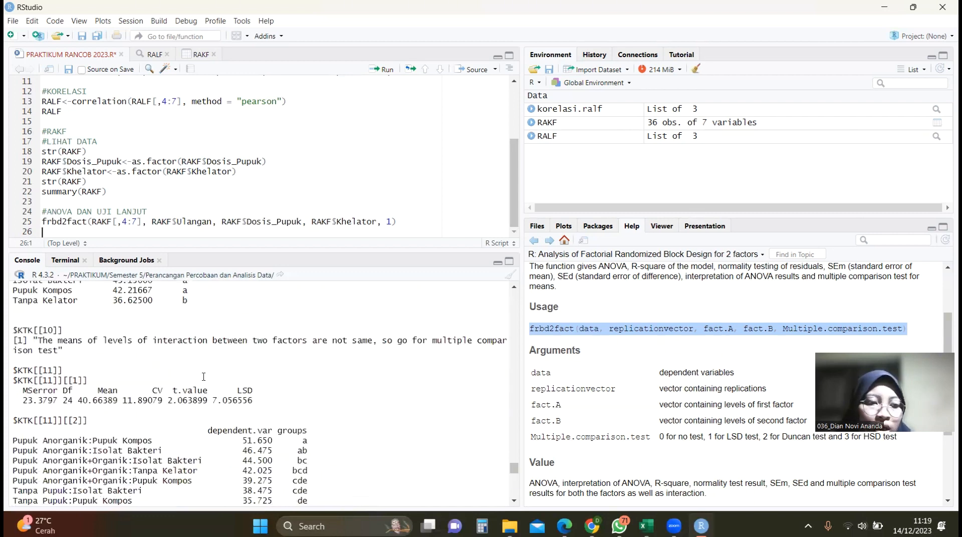
scroll(268, 371, "down", 1)
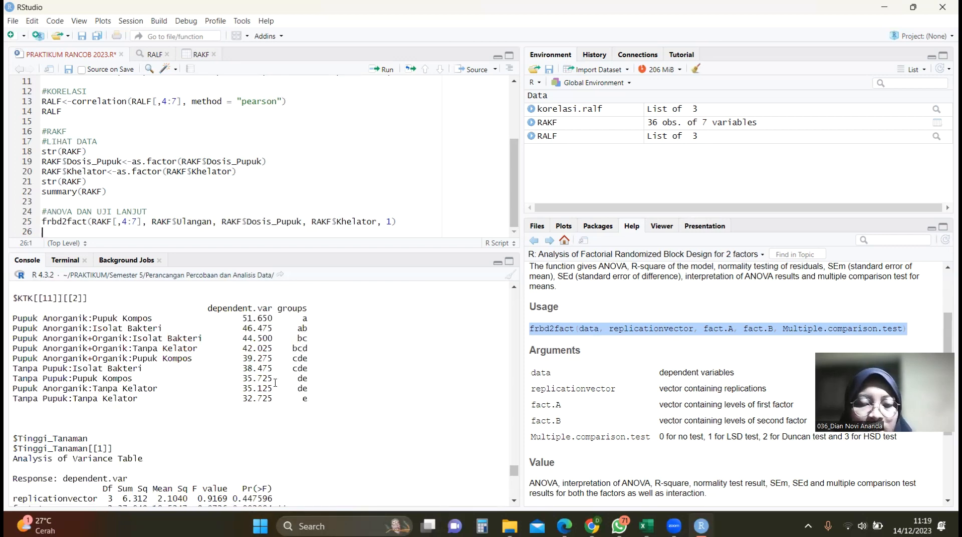
Review the Tinggi_Tanaman output through to its end, covering the analysis of variance, normality test and LSD groups.
scroll(260, 388, "down", 6)
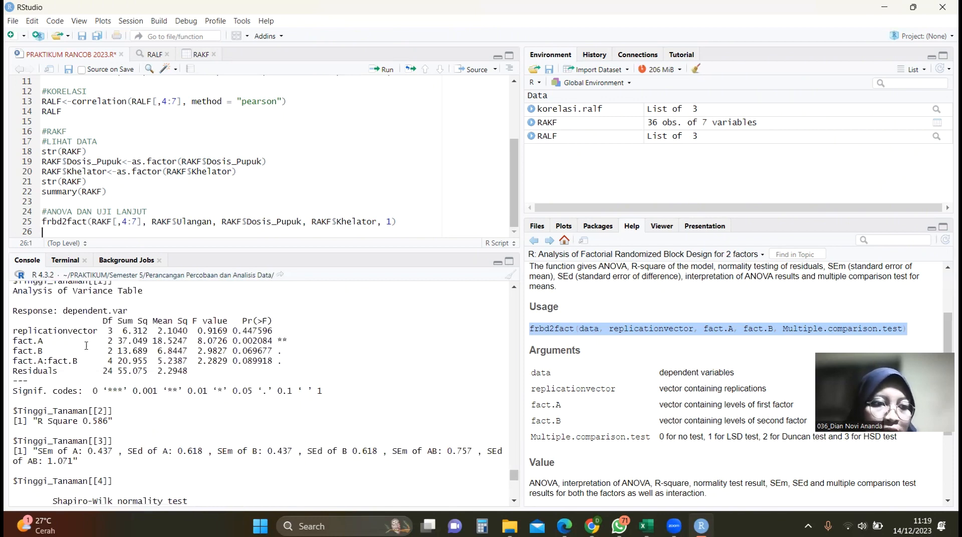
scroll(115, 330, "up", 2)
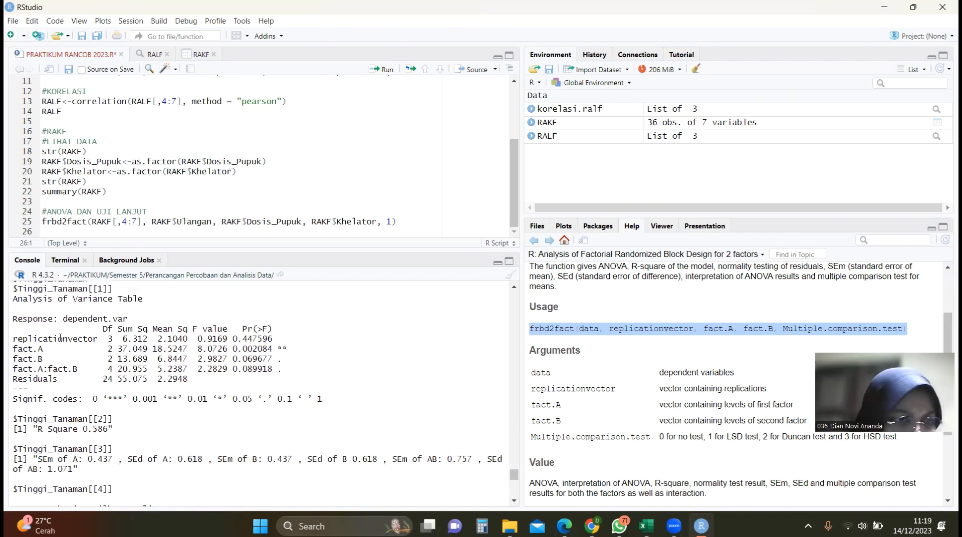
scroll(164, 317, "down", 2)
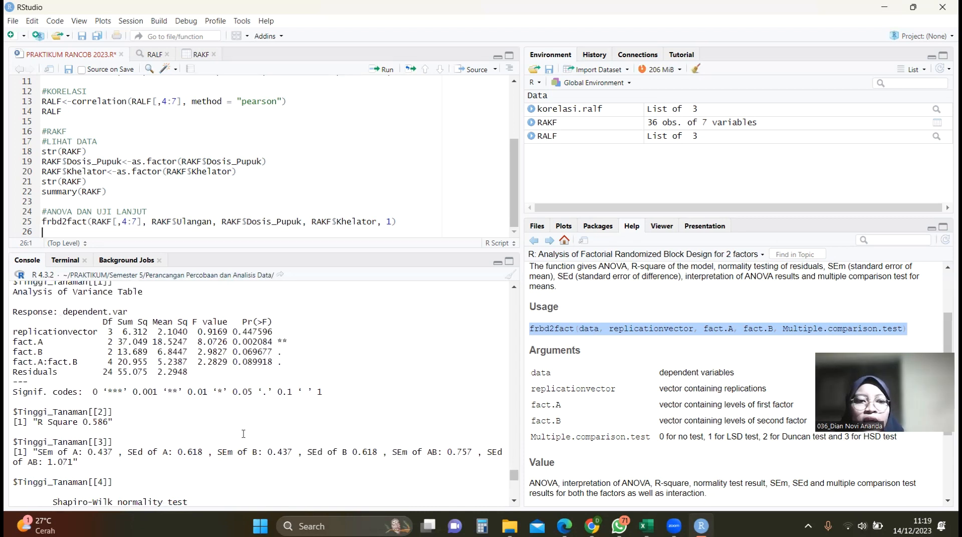
scroll(243, 430, "down", 10)
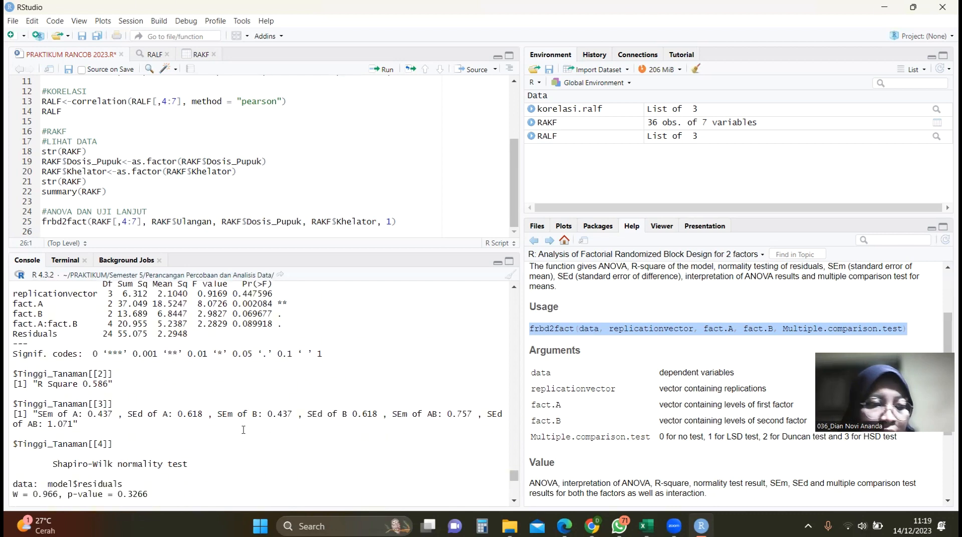
scroll(243, 430, "down", 15)
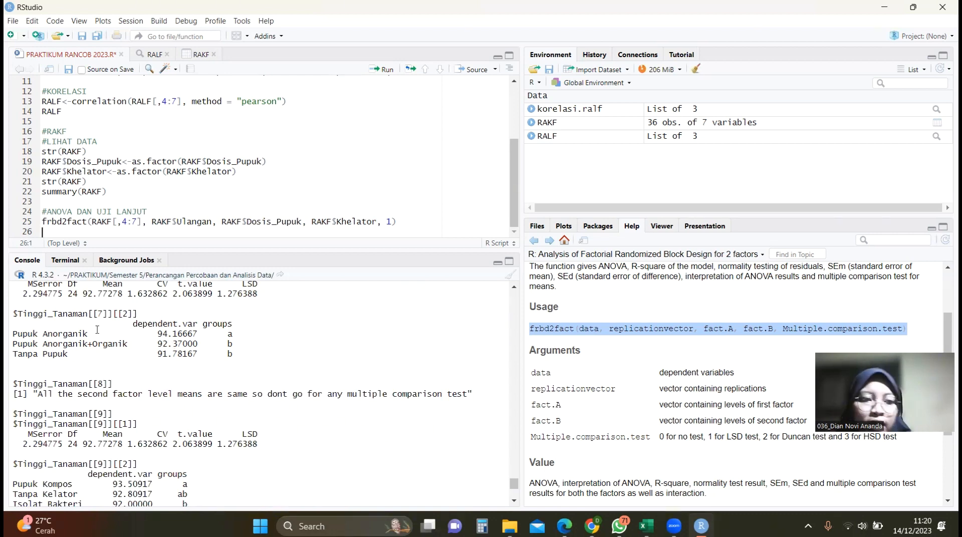
scroll(217, 352, "down", 4)
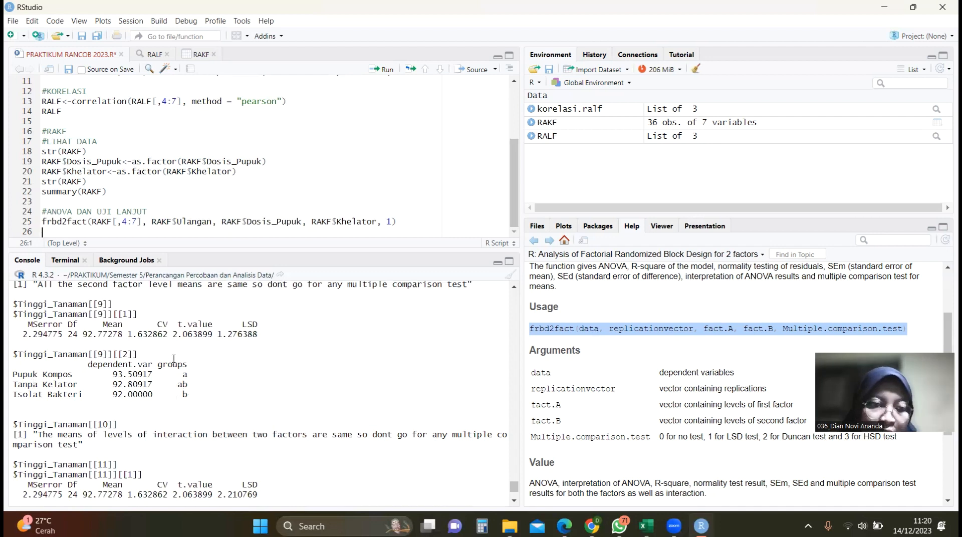
scroll(192, 393, "down", 5)
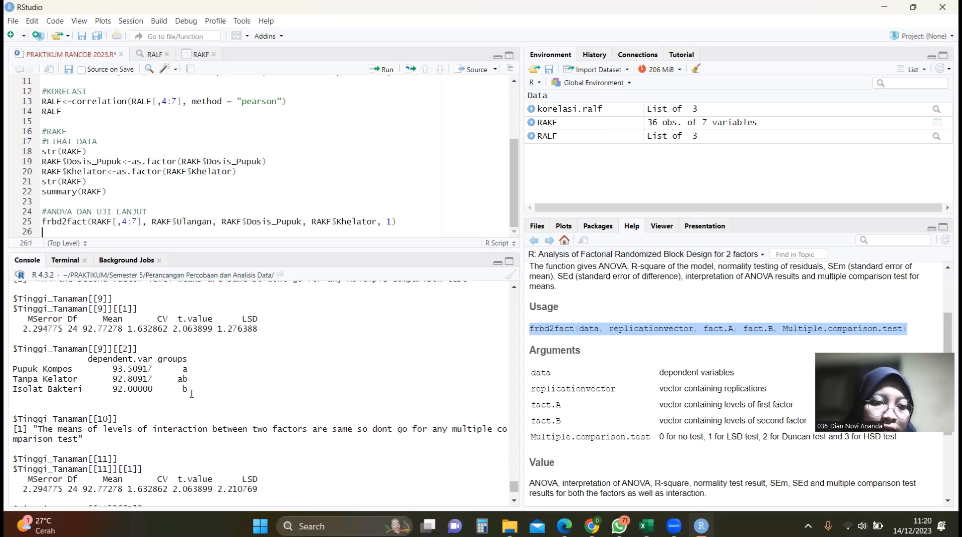
scroll(191, 394, "down", 1)
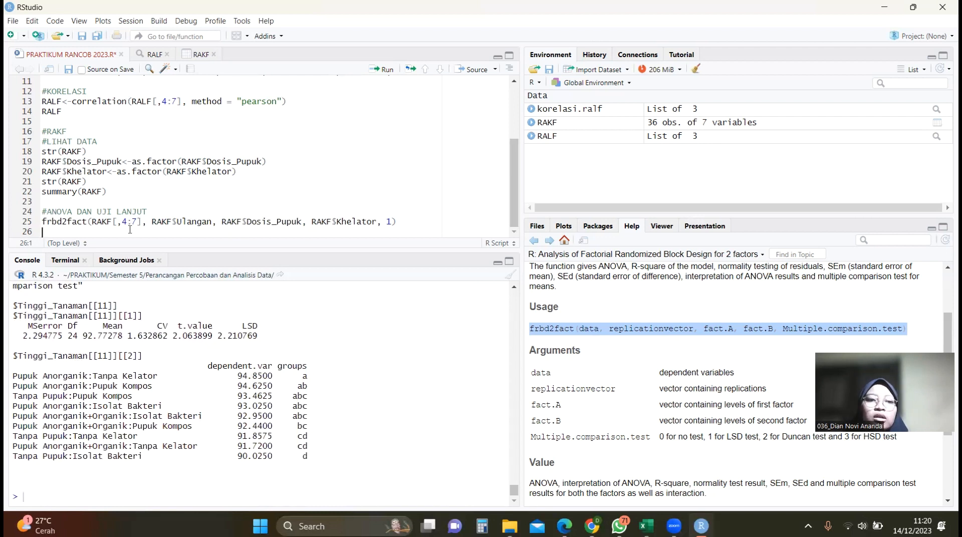
Add the comment heading #KORELASI below the frbd2fact line in the script, leaving one blank line between them.
key("Return")
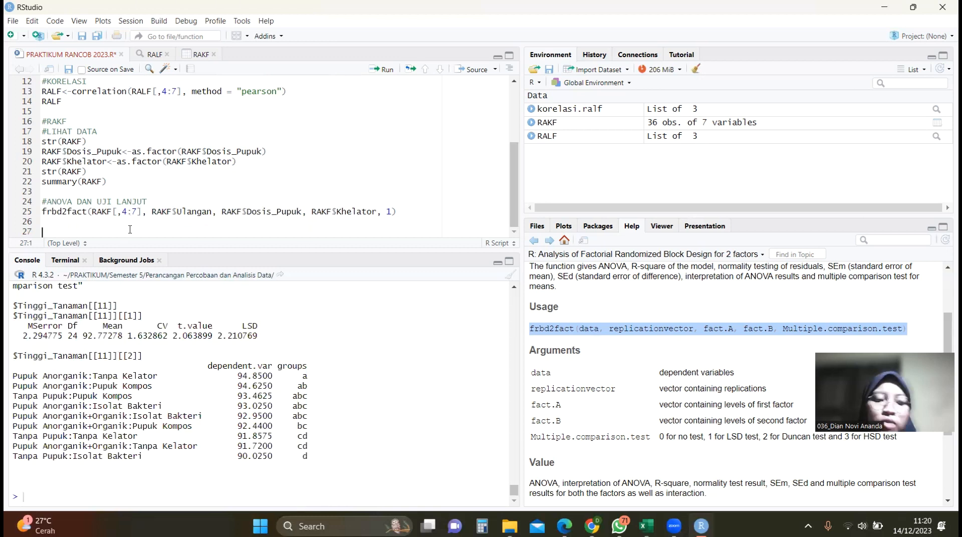
type("#")
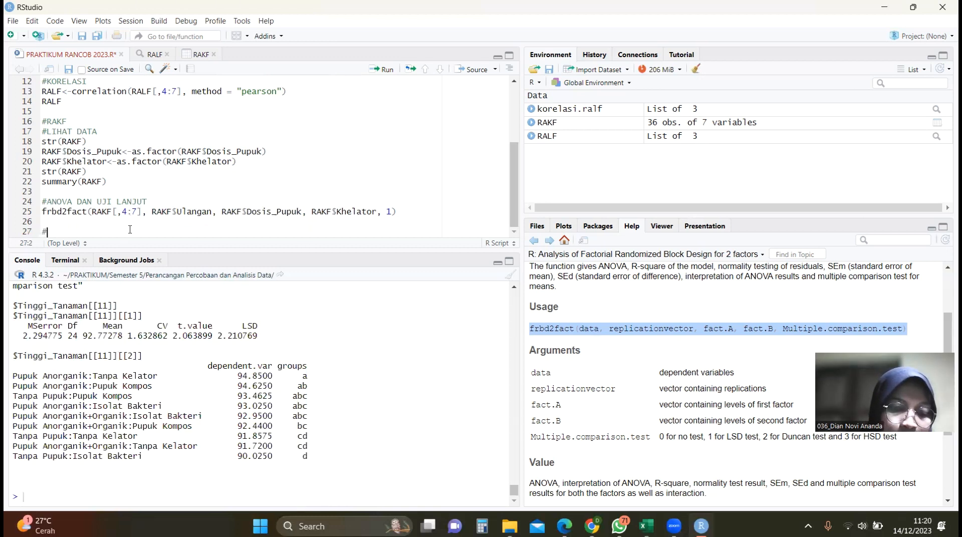
type("KORELASI")
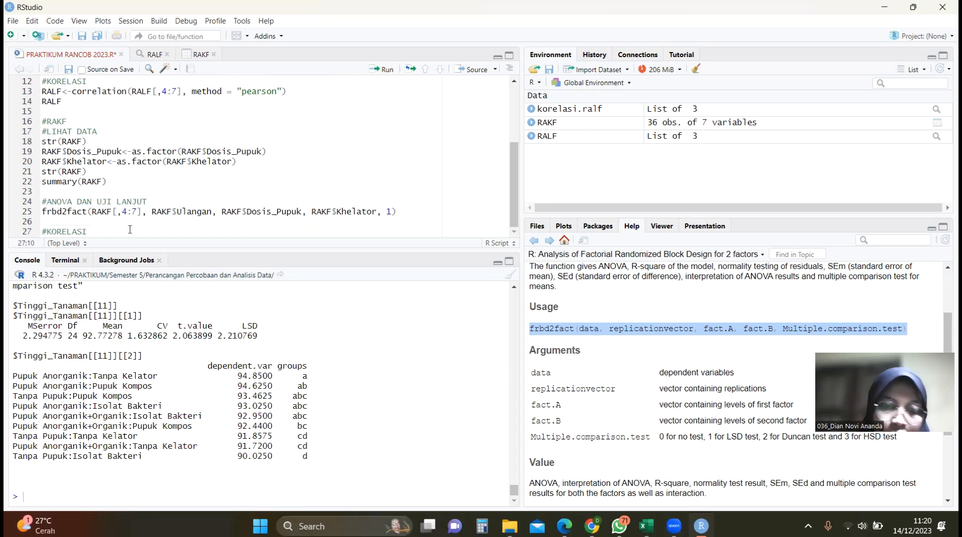
Begin a new script line below #KORELASI that assigns the correlation() function to RAKF.
key("Return")
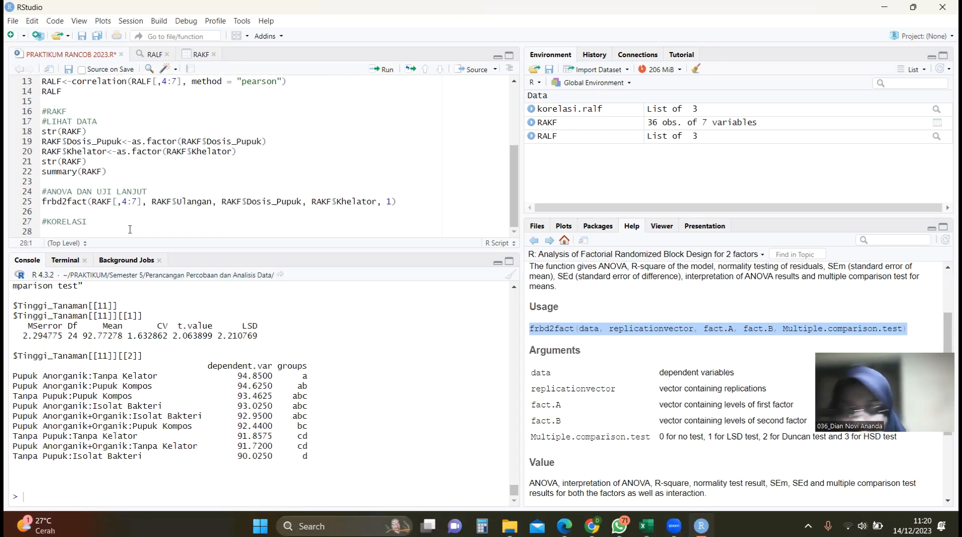
type("RAKF")
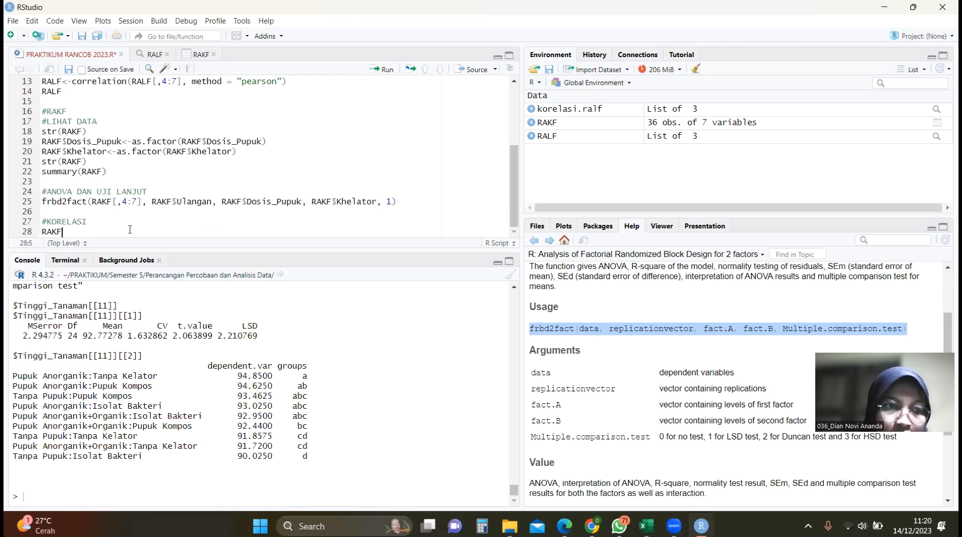
type("$")
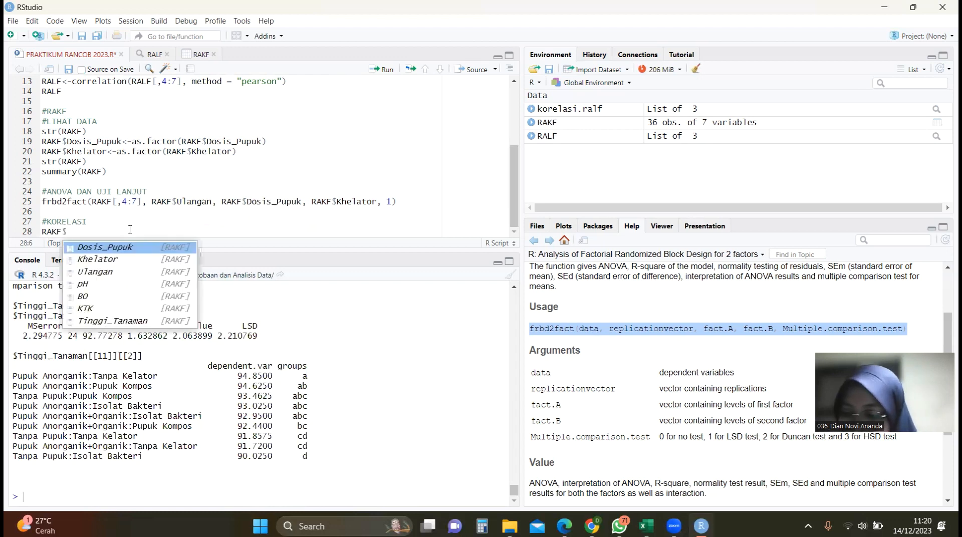
key("BackSpace")
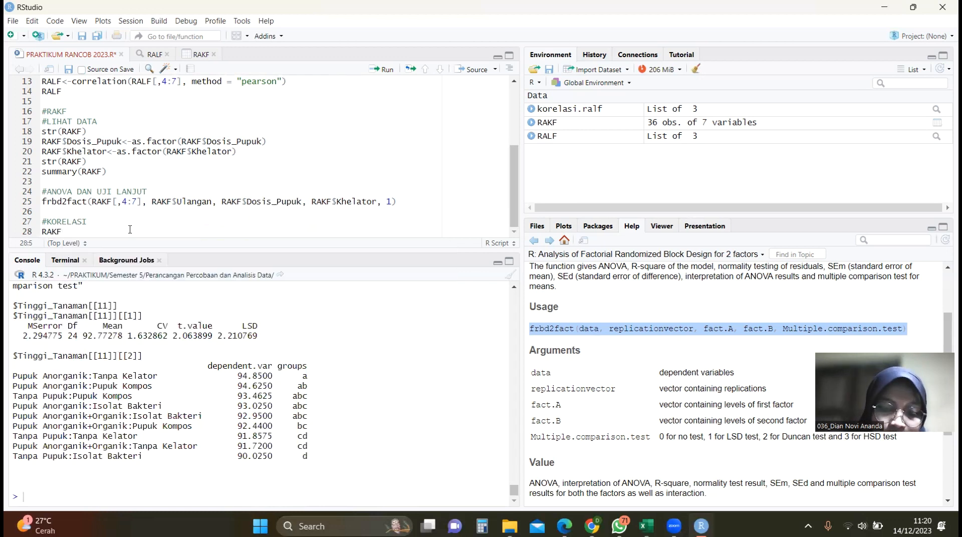
type("<-c")
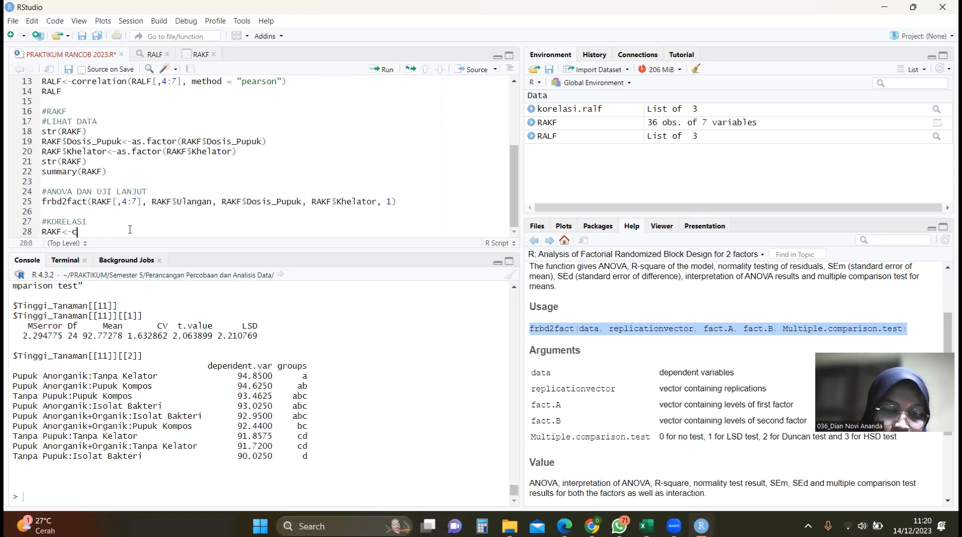
type("or")
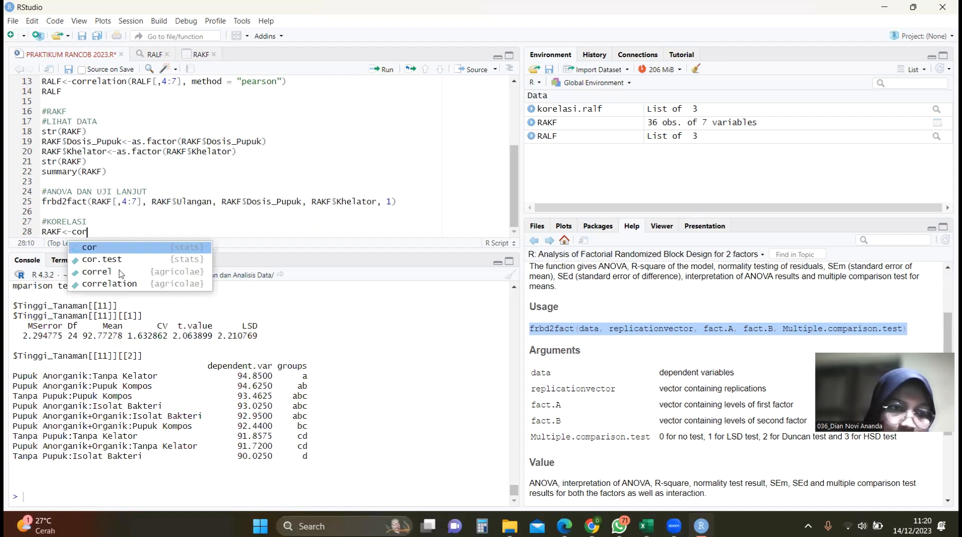
left_click(120, 284)
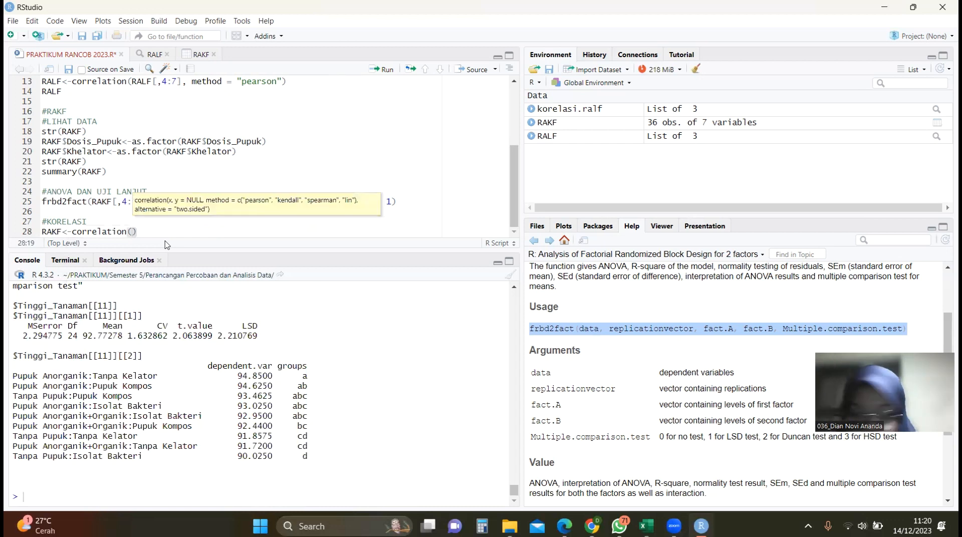
Give the correlation function RAKF[,4:7] as its data argument.
type("Rak")
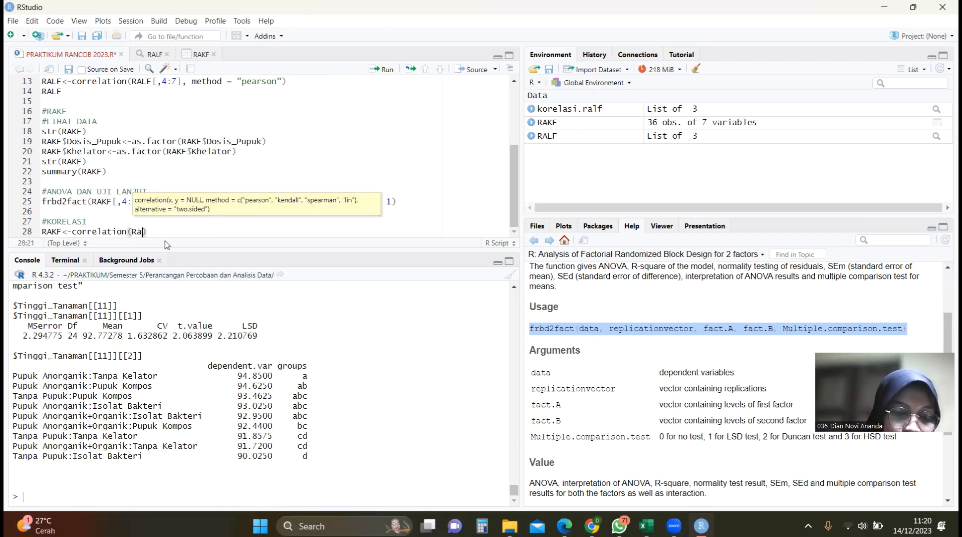
key("BackSpace")
key("BackSpace")
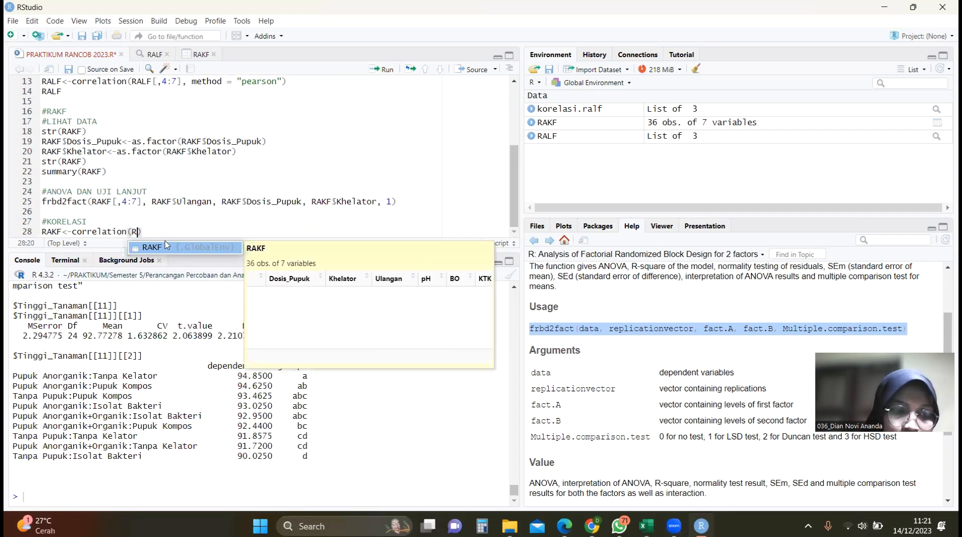
type("AK")
key("Return")
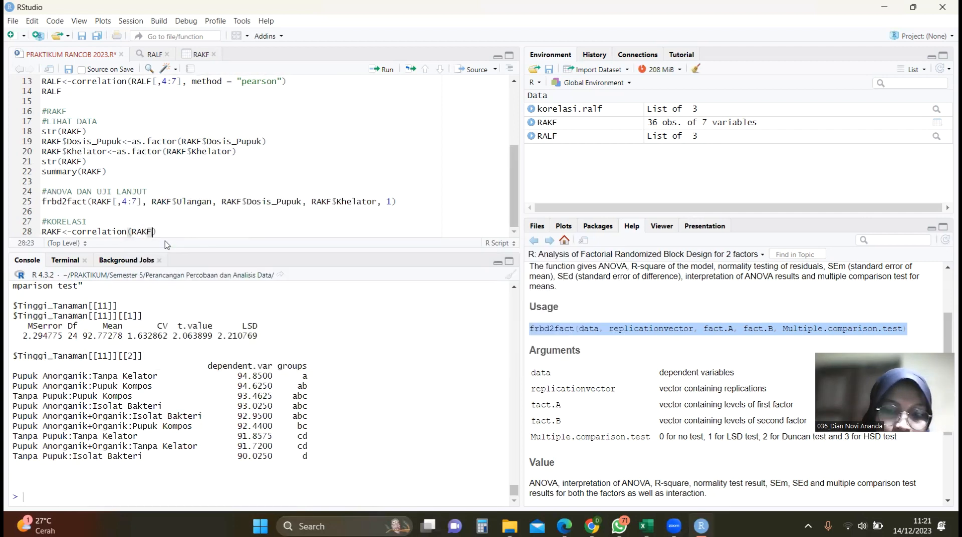
type("[,")
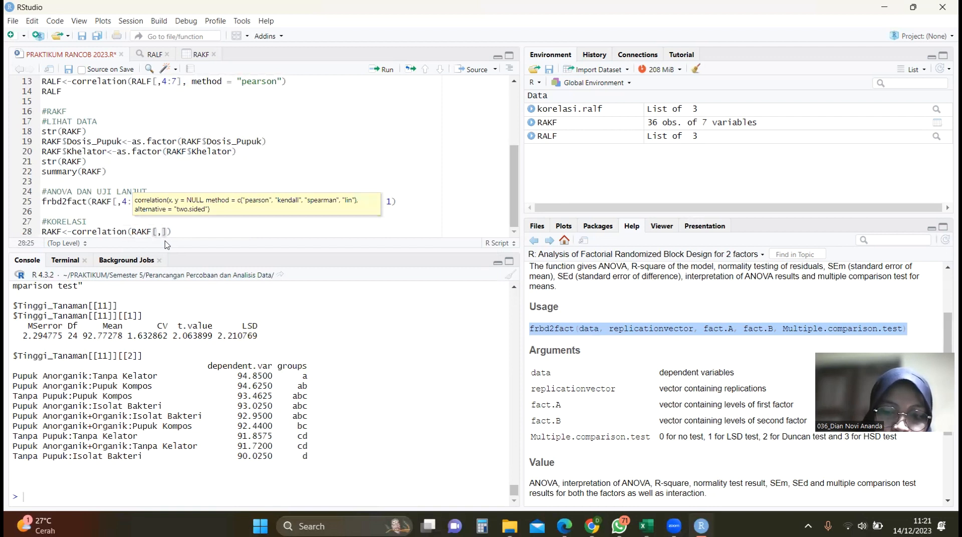
type("4")
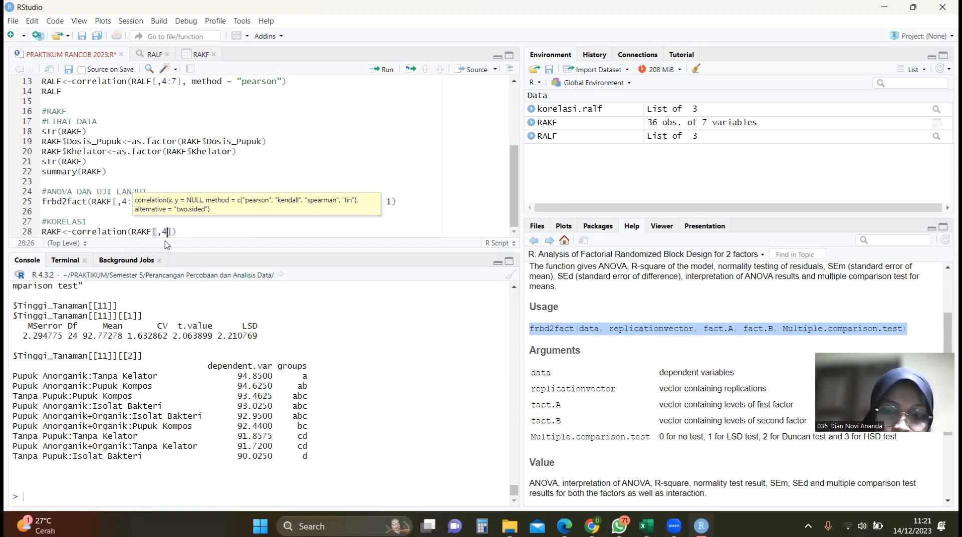
type(":7]")
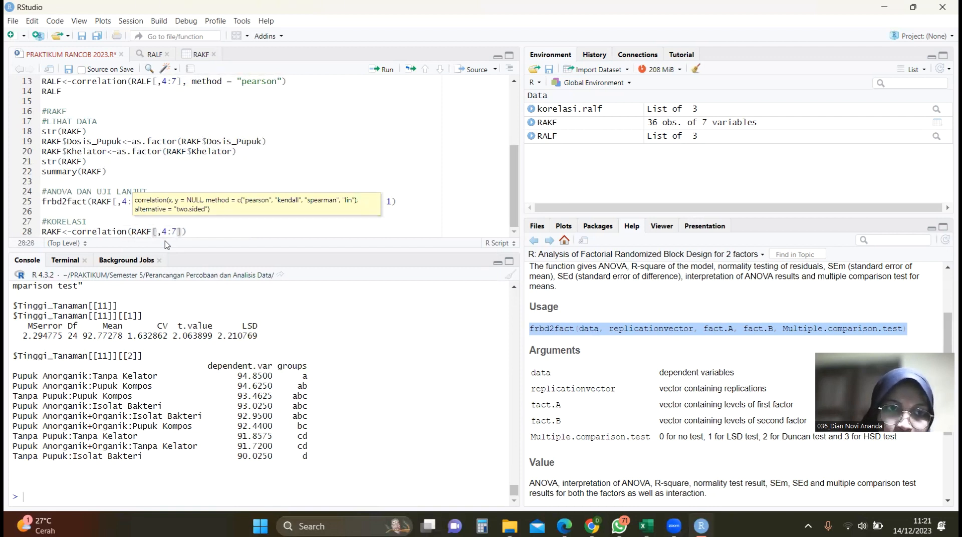
Complete the correlation call with method = "pearson" and run the line.
type(", METH")
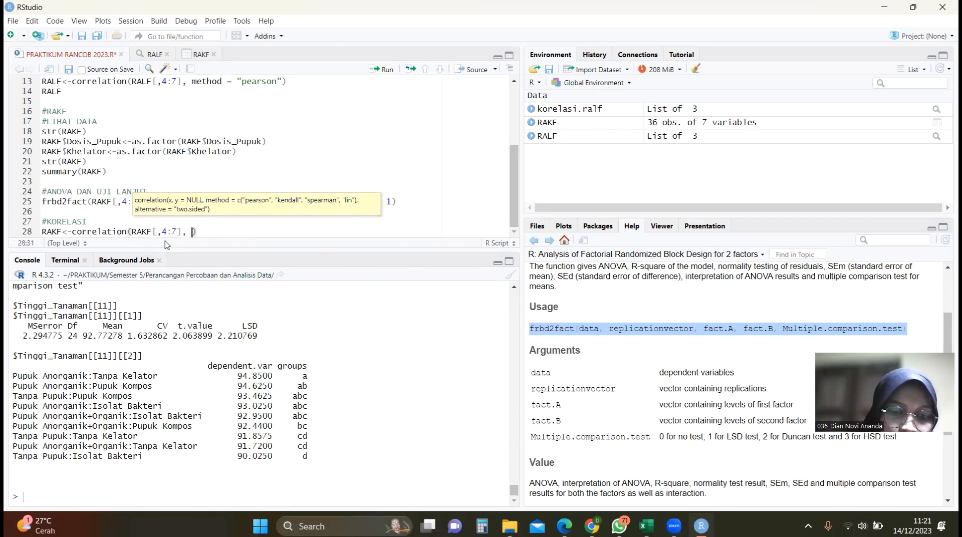
key("BackSpace")
key("BackSpace")
key("BackSpace")
key("BackSpace")
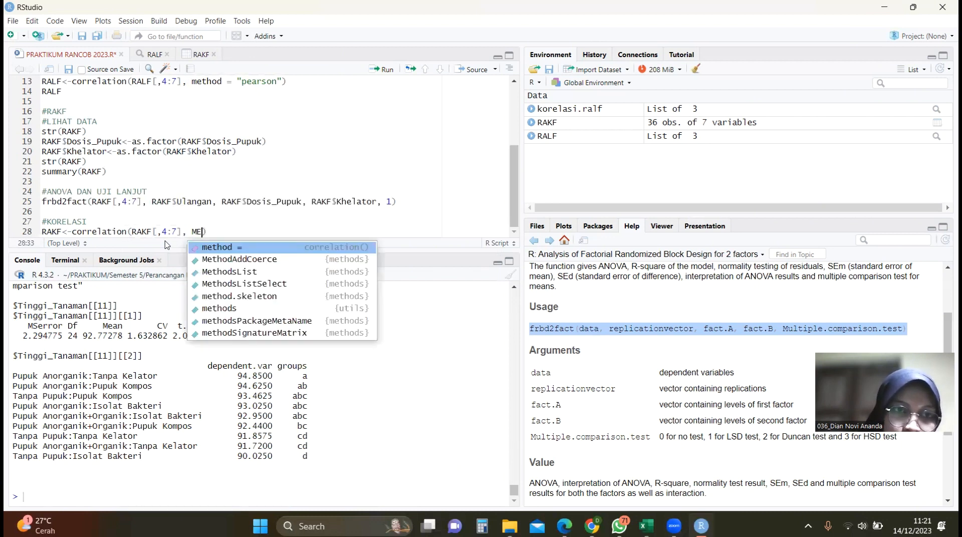
type("metho")
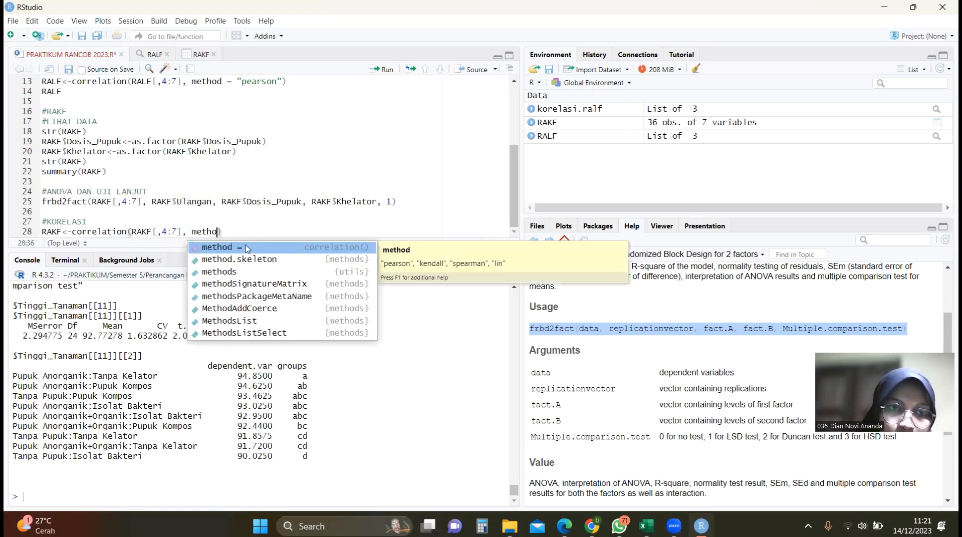
left_click(246, 247)
type("\"pearso")
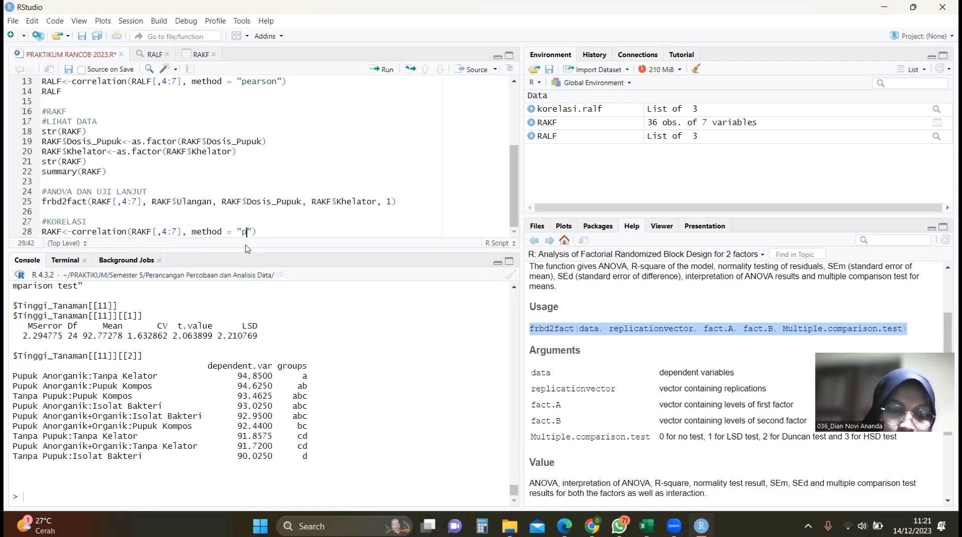
type("n\")")
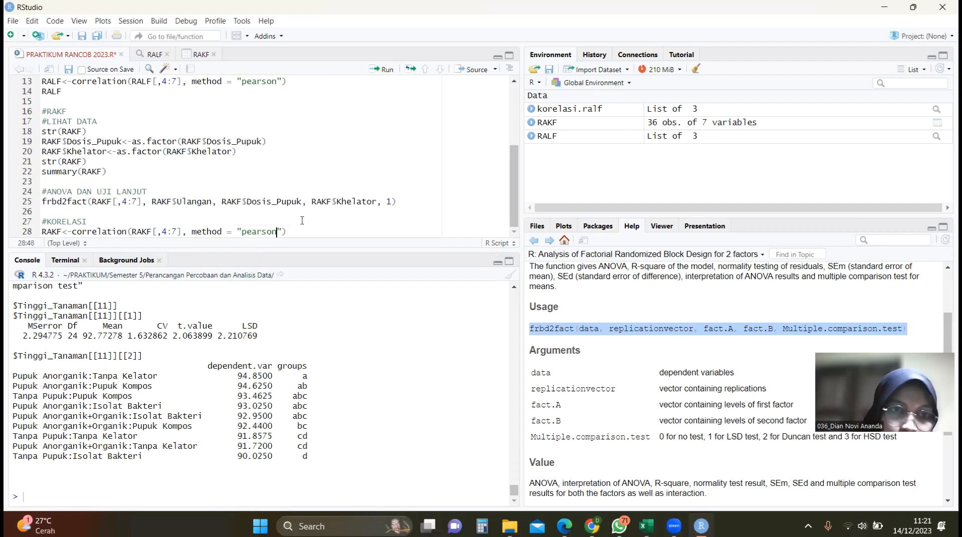
left_click(388, 72)
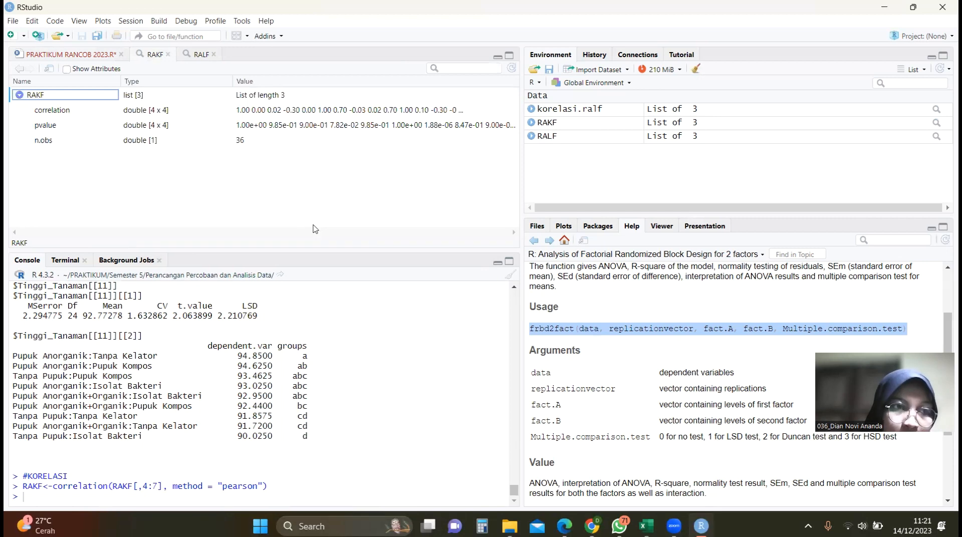
Return to the script, add RAKF on the line below the correlation call, and run it to print the correlation results.
left_click(90, 56)
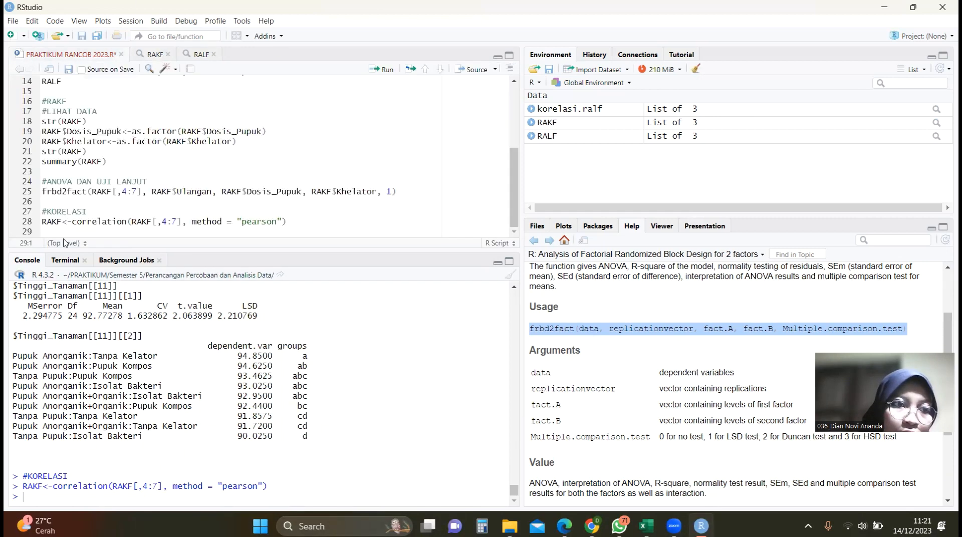
type("RAK")
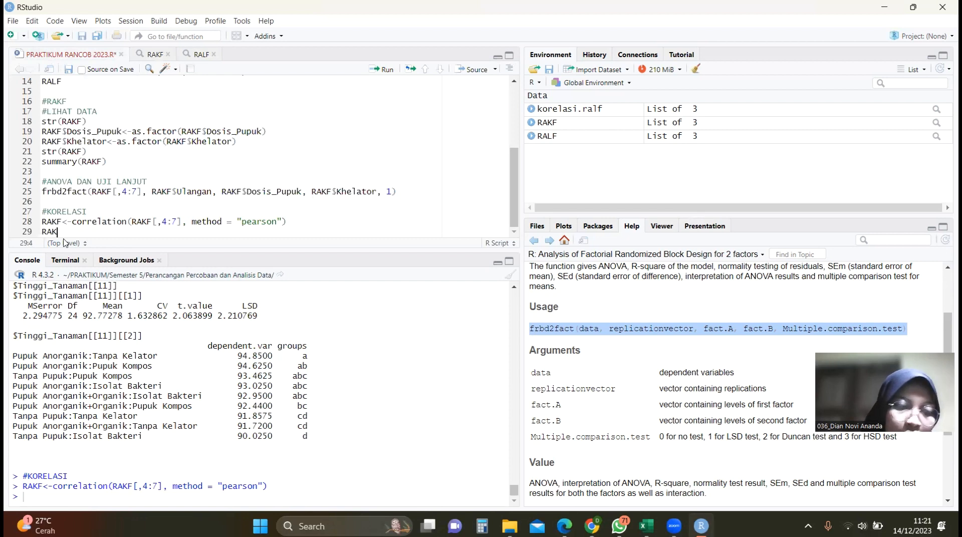
type("F")
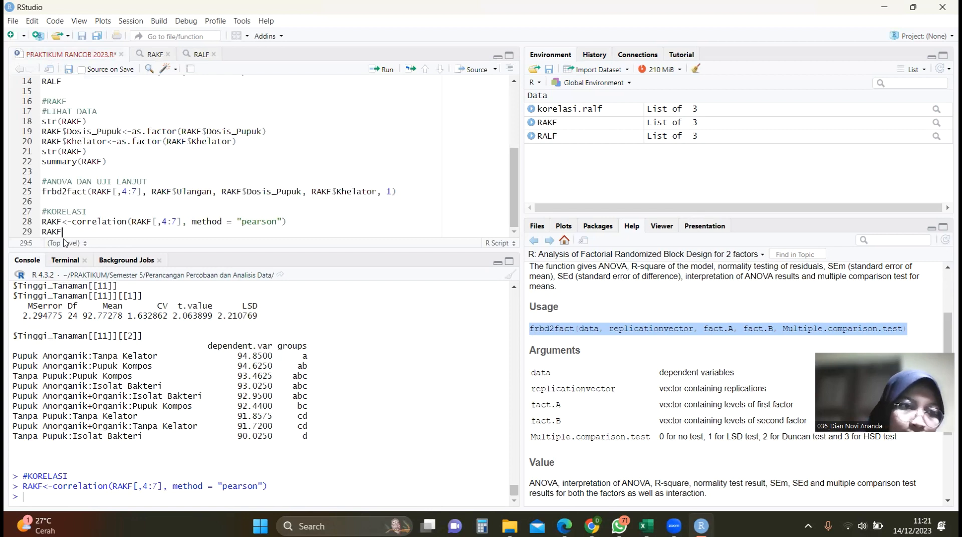
left_click(380, 75)
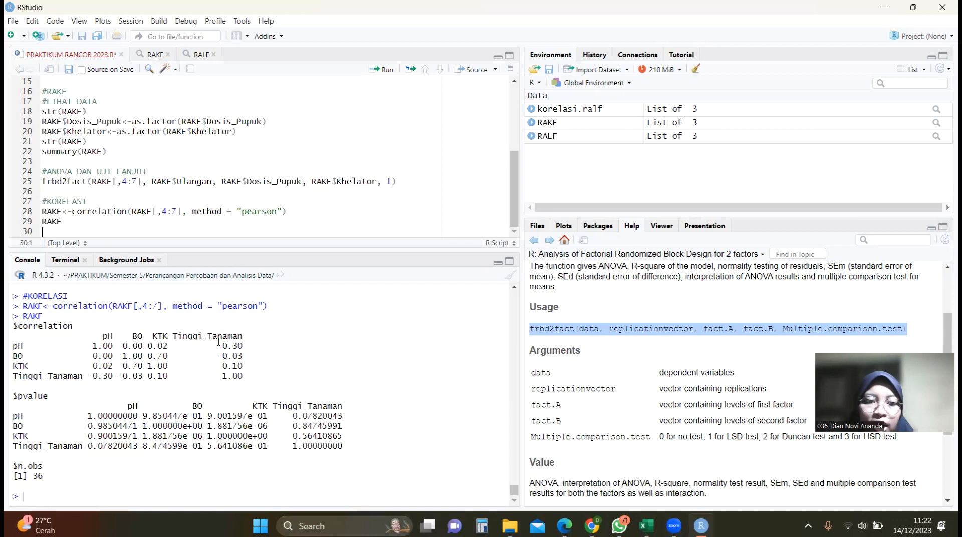
Examine the signs of the coefficients between Tinggi_Tanaman and the other variables in the RAKF correlation matrix.
left_click_drag(217, 346, 223, 346)
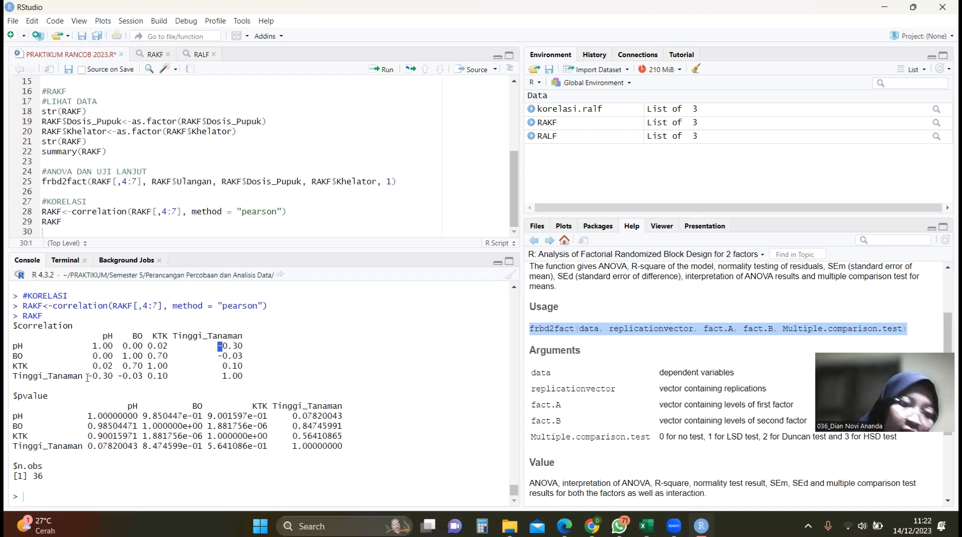
left_click_drag(88, 378, 122, 377)
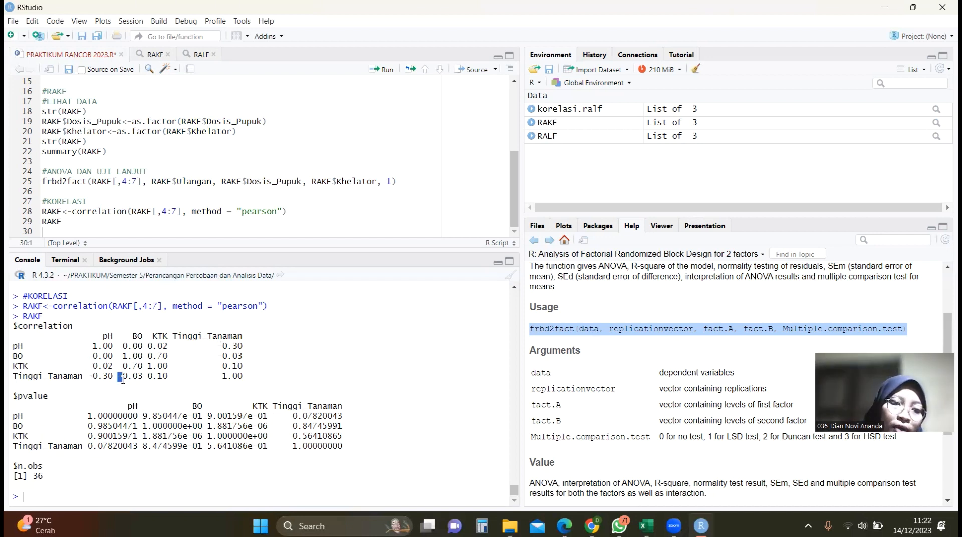